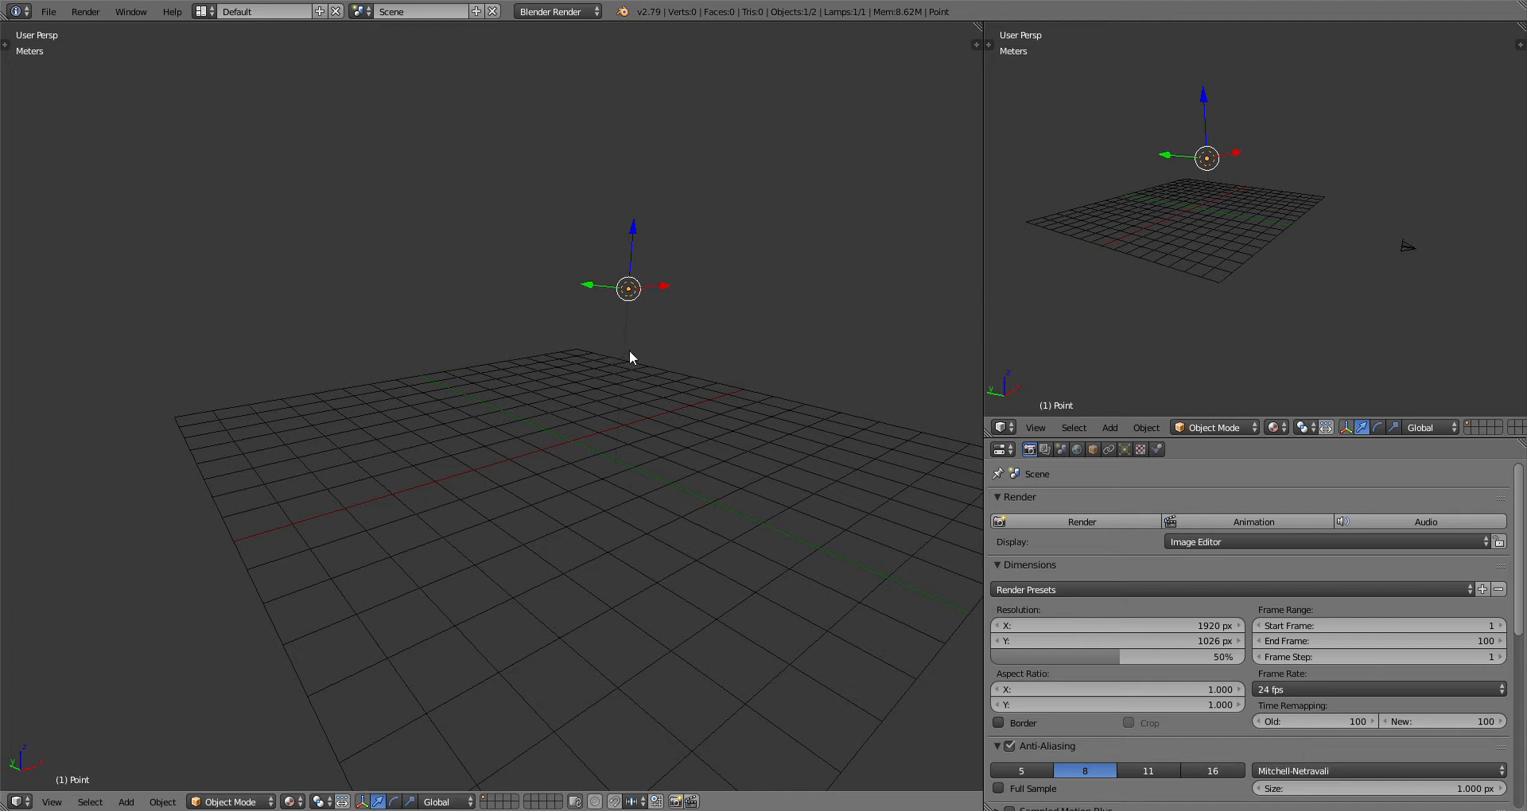
{"action": "middle_click_drag", "start_coordinate": [599, 353], "coordinate": [742, 379]}
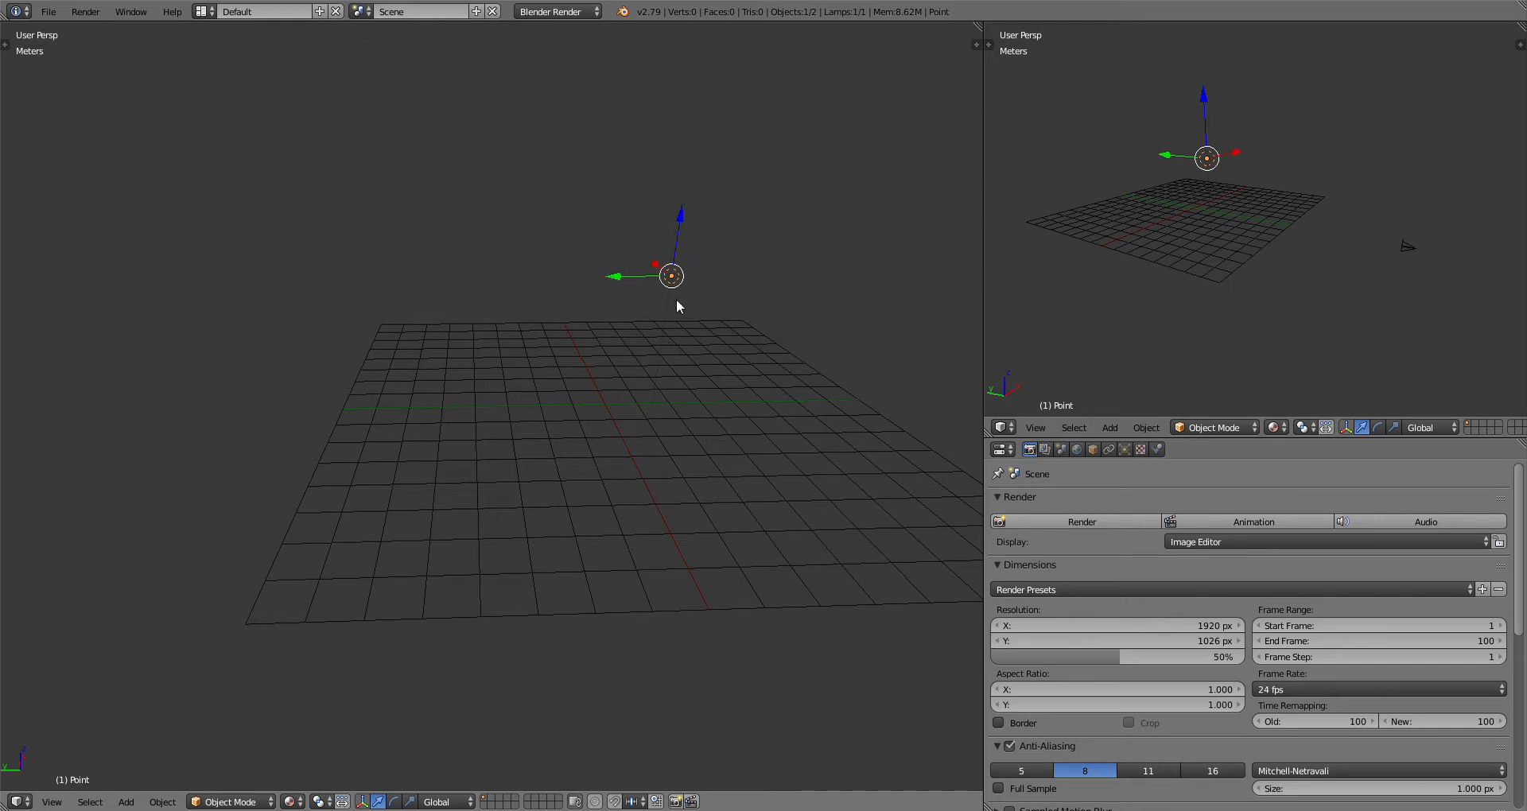
{"action": "middle_click_drag", "start_coordinate": [793, 349], "coordinate": [683, 330]}
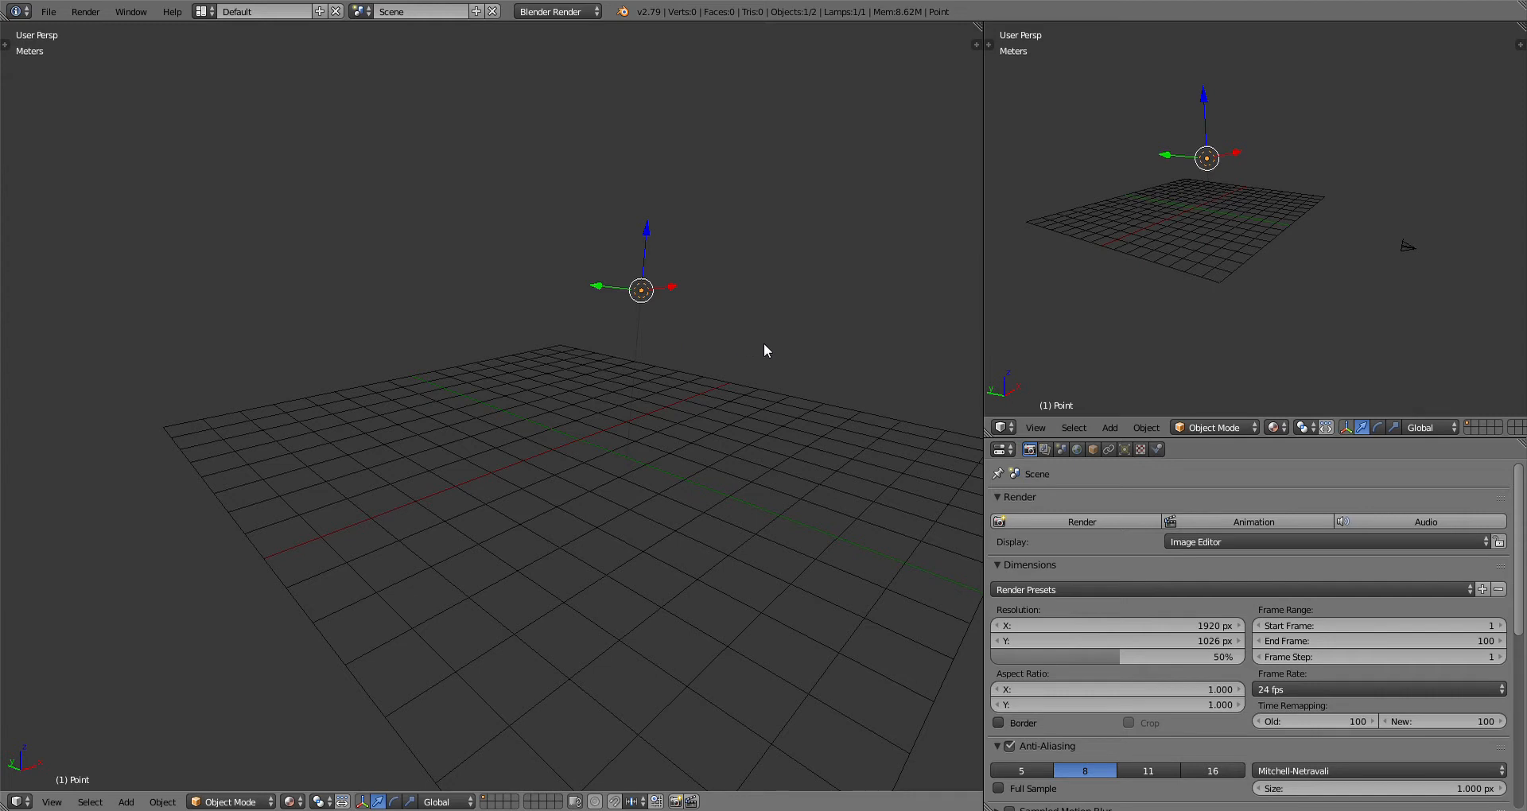
{"action": "middle_click_drag", "start_coordinate": [755, 343], "coordinate": [715, 344]}
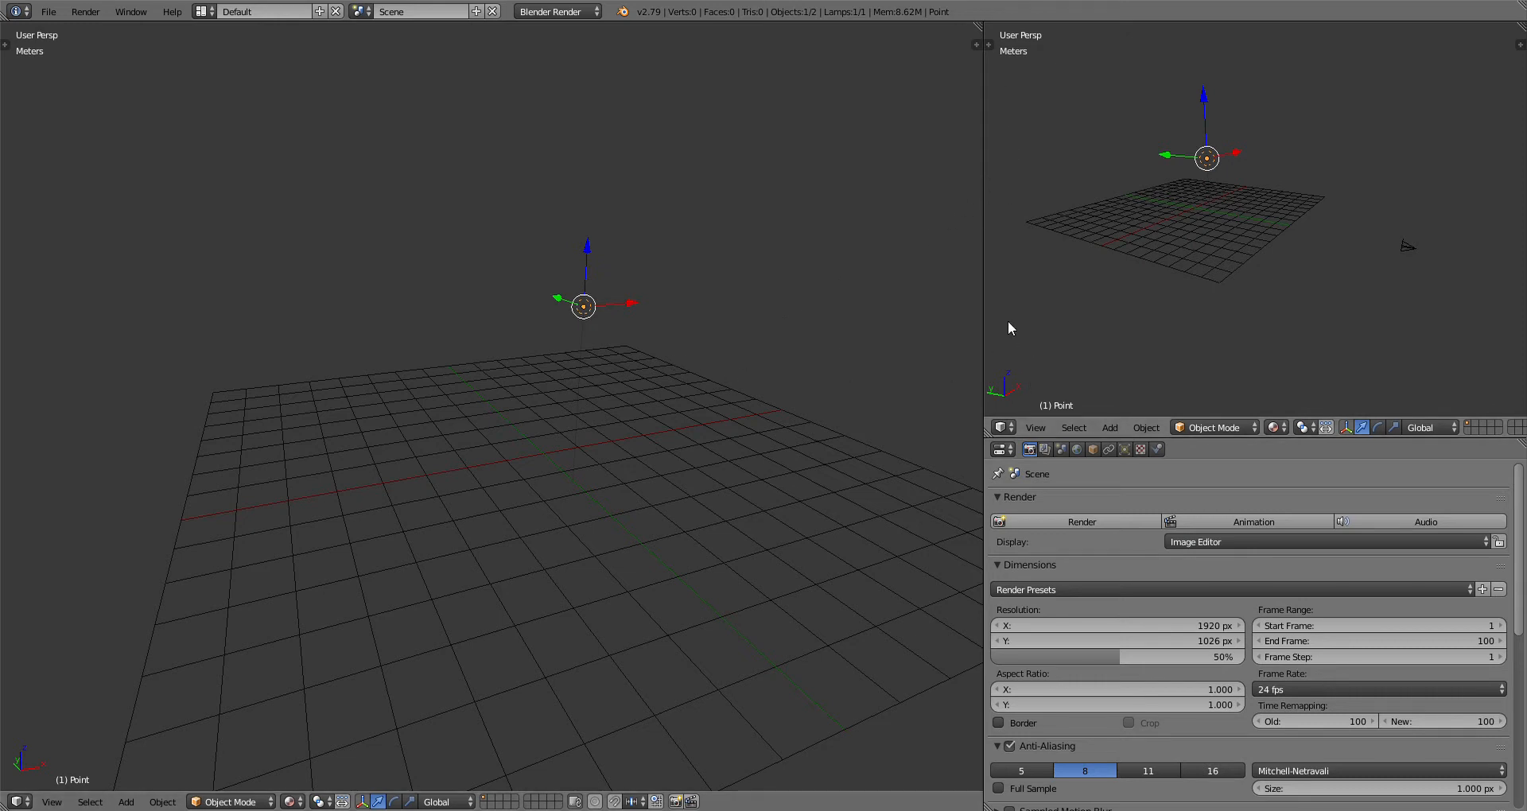
Step: Join all the areas until a single 3D view fills the workspace
{"action": "right_click", "coordinate": [985, 318]}
{"action": "left_click", "coordinate": [976, 332]}
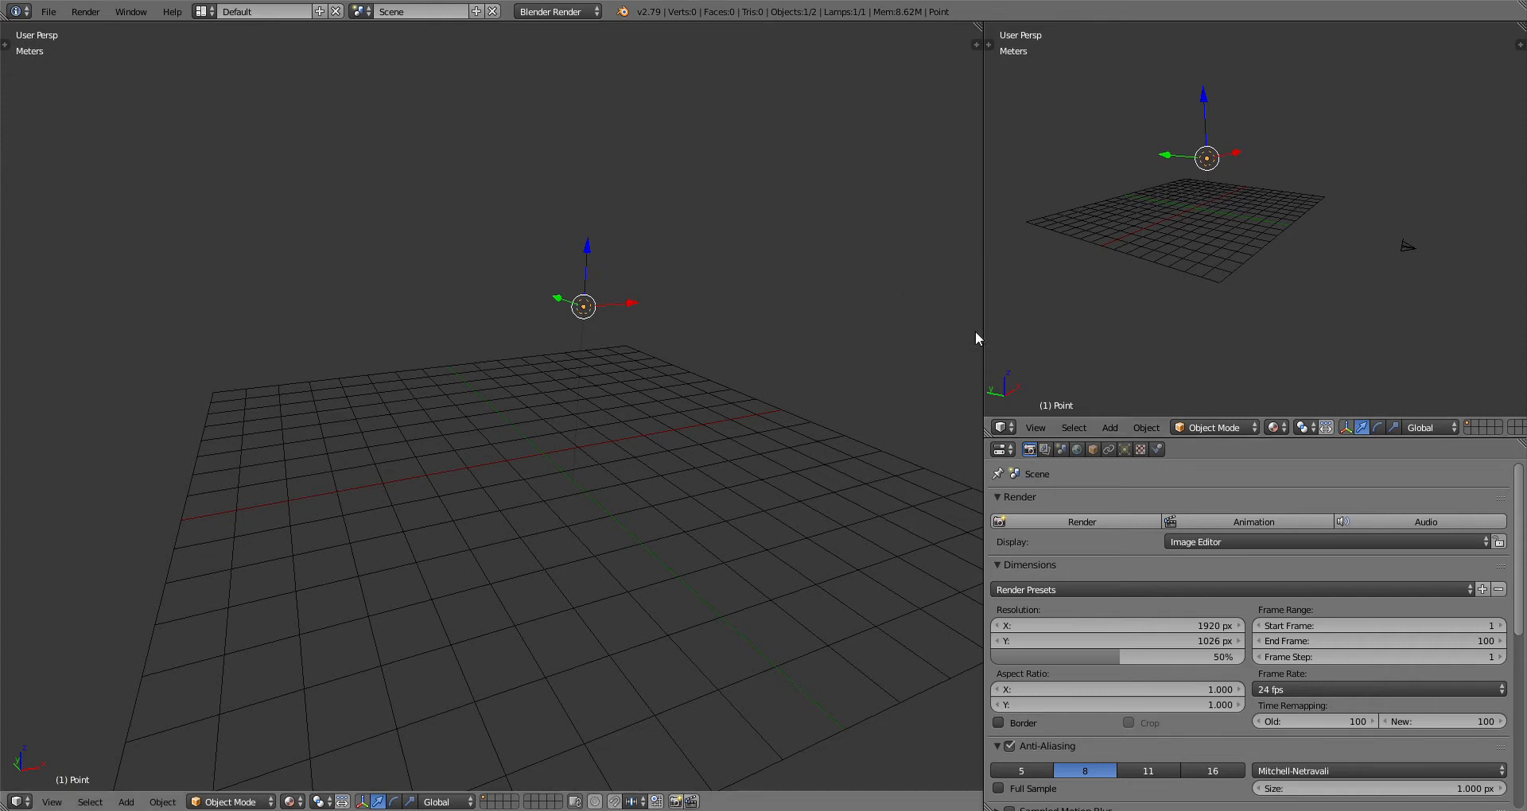
{"action": "right_click", "coordinate": [1169, 436]}
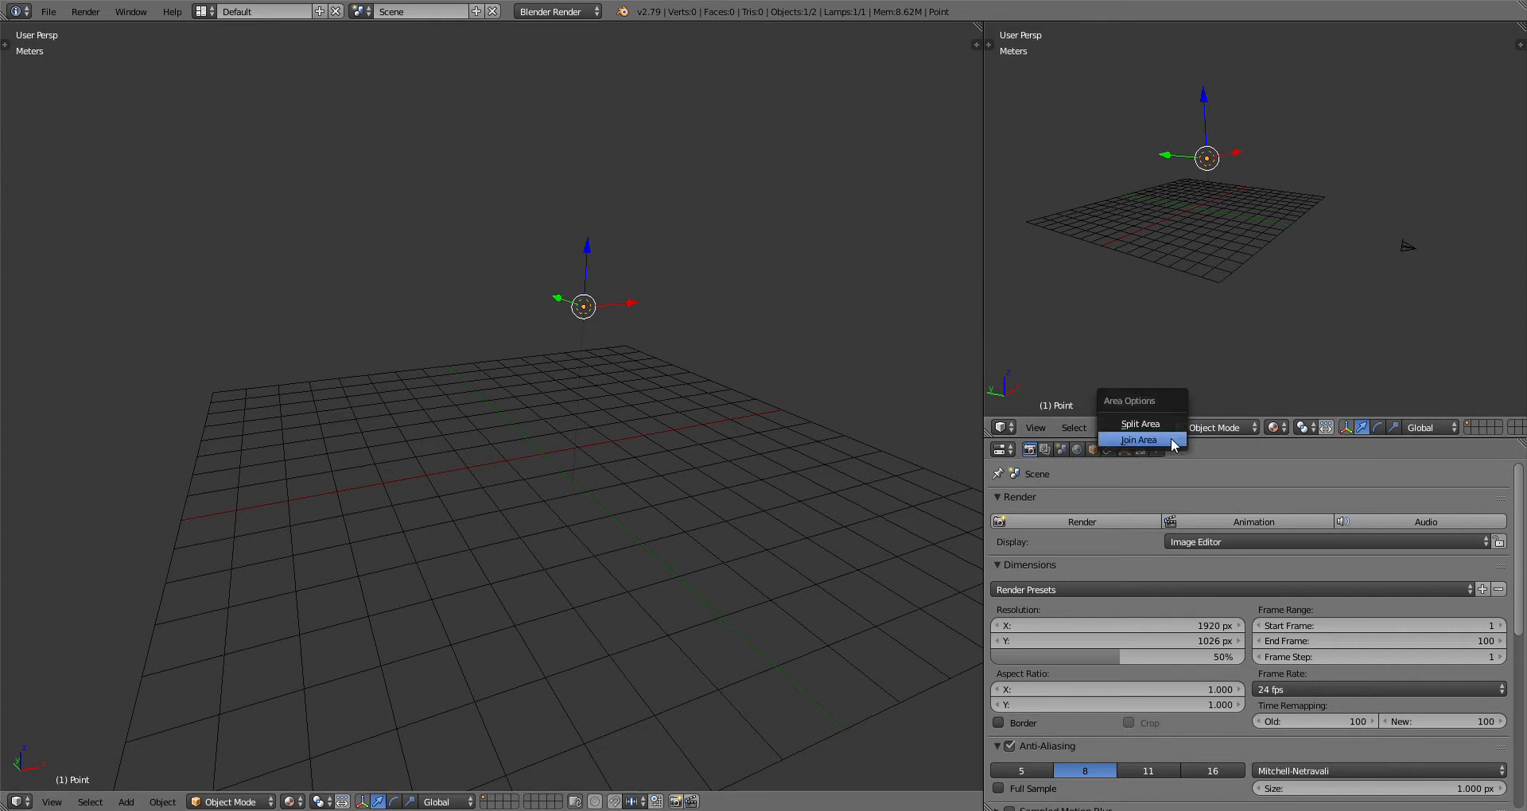
{"action": "left_click", "coordinate": [1153, 429]}
{"action": "left_click", "coordinate": [1187, 398]}
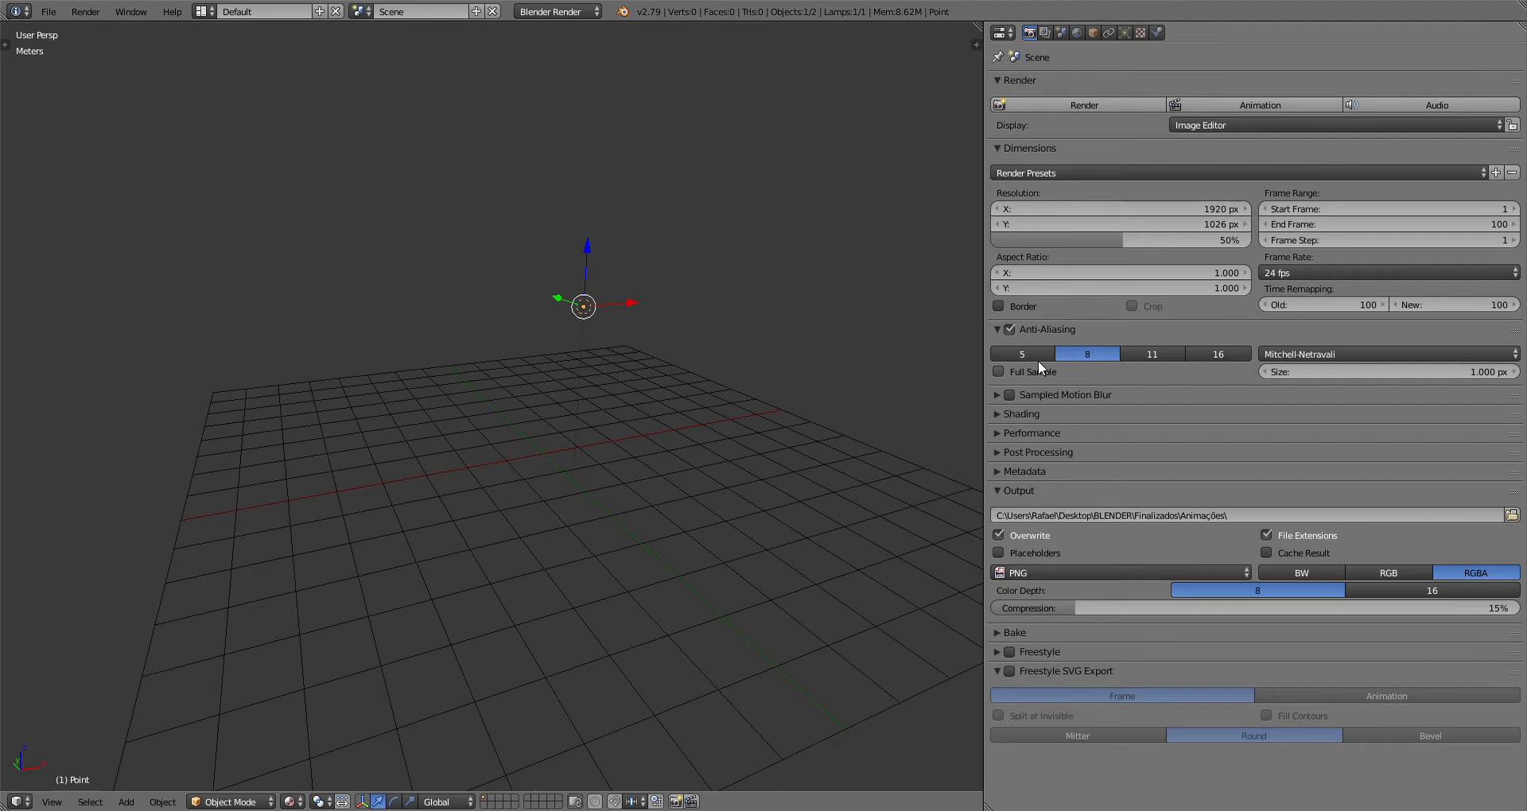
{"action": "right_click", "coordinate": [985, 357]}
{"action": "left_click", "coordinate": [951, 360]}
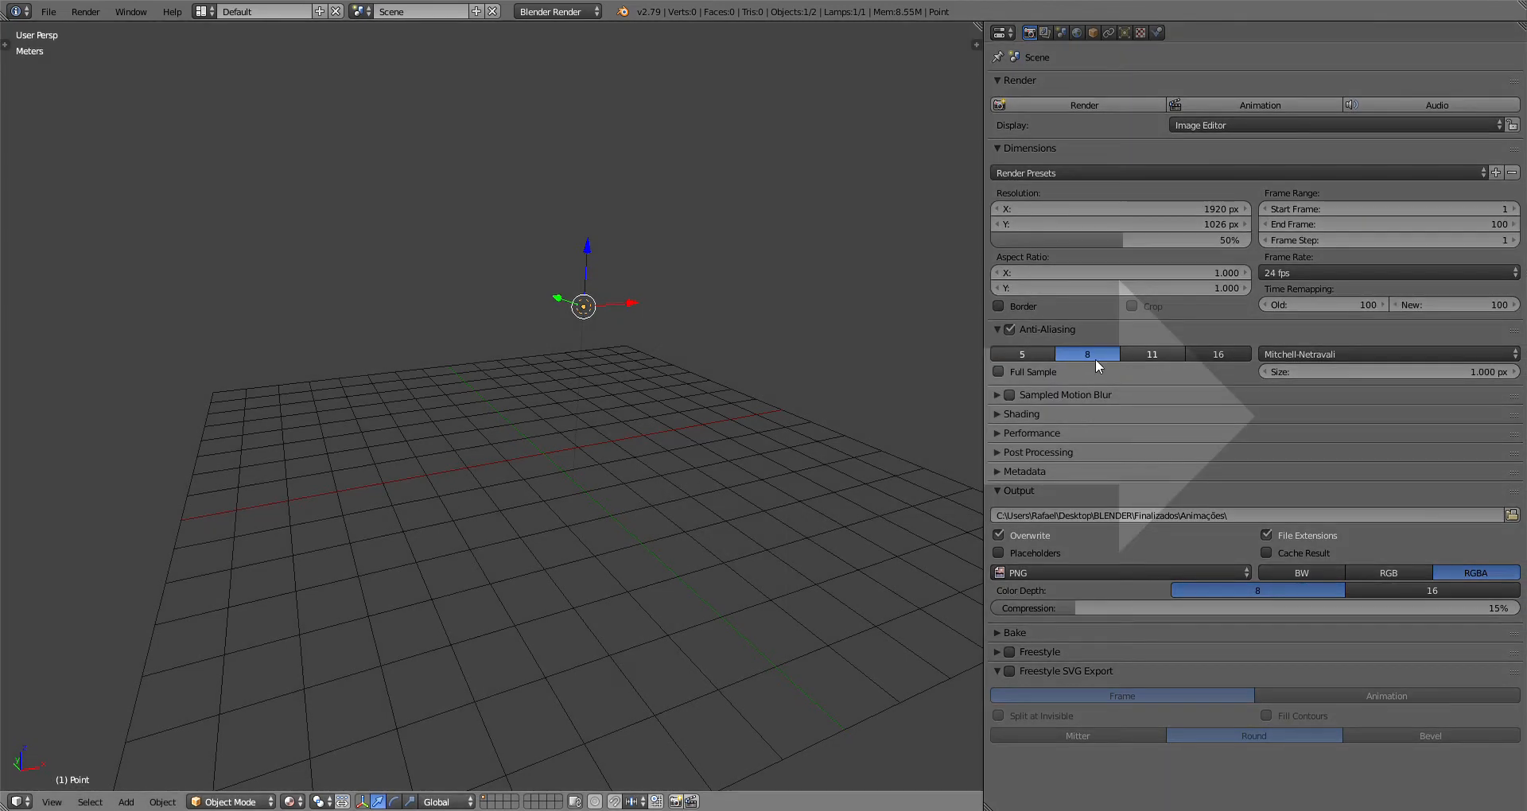
{"action": "left_click", "coordinate": [1110, 362]}
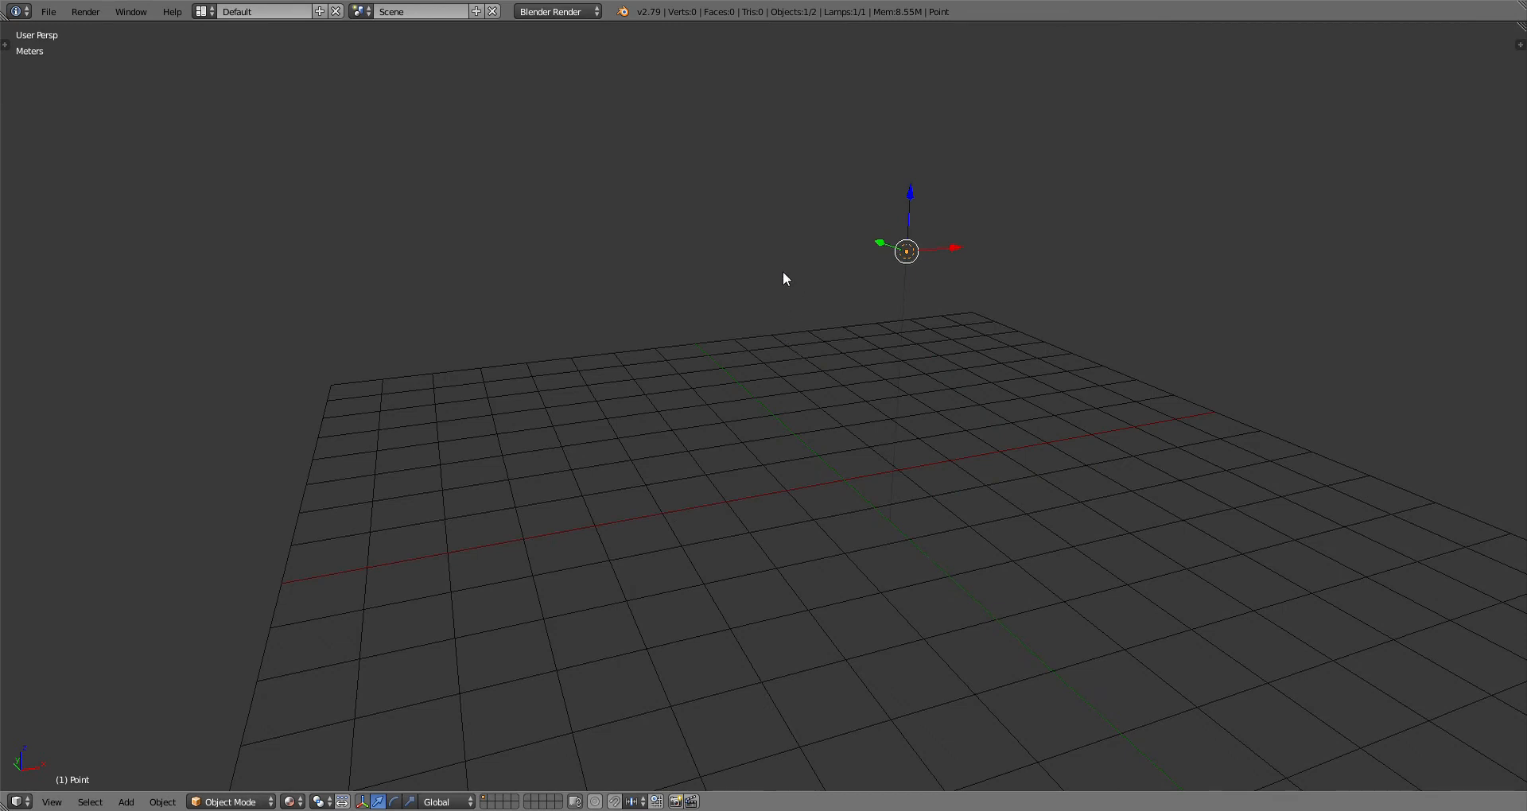
Step: Split the 3D view vertically into two side-by-side areas and widen the first to about three quarters of the workspace
{"action": "right_click", "coordinate": [800, 29]}
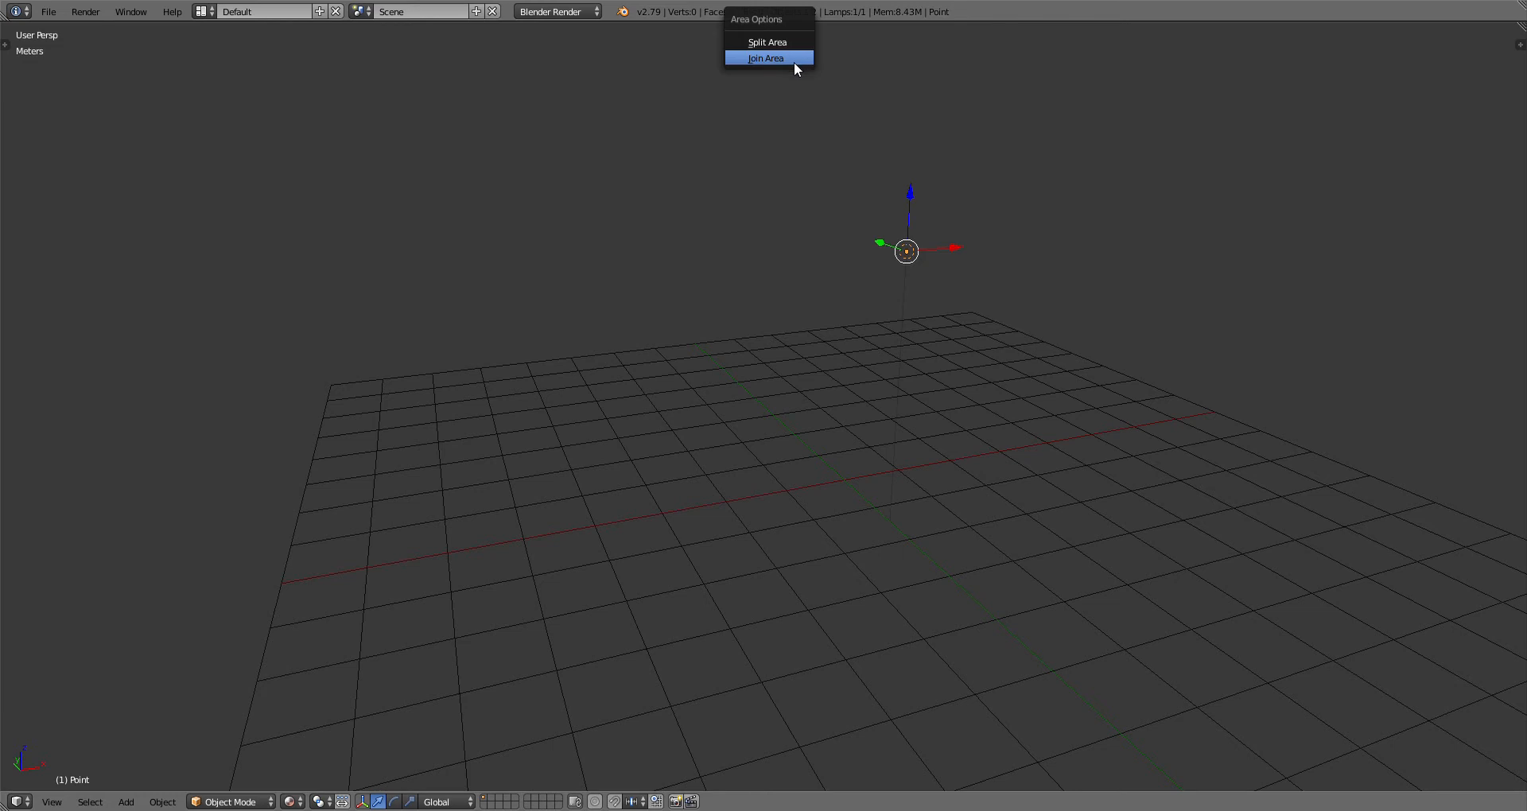
{"action": "left_click", "coordinate": [791, 44]}
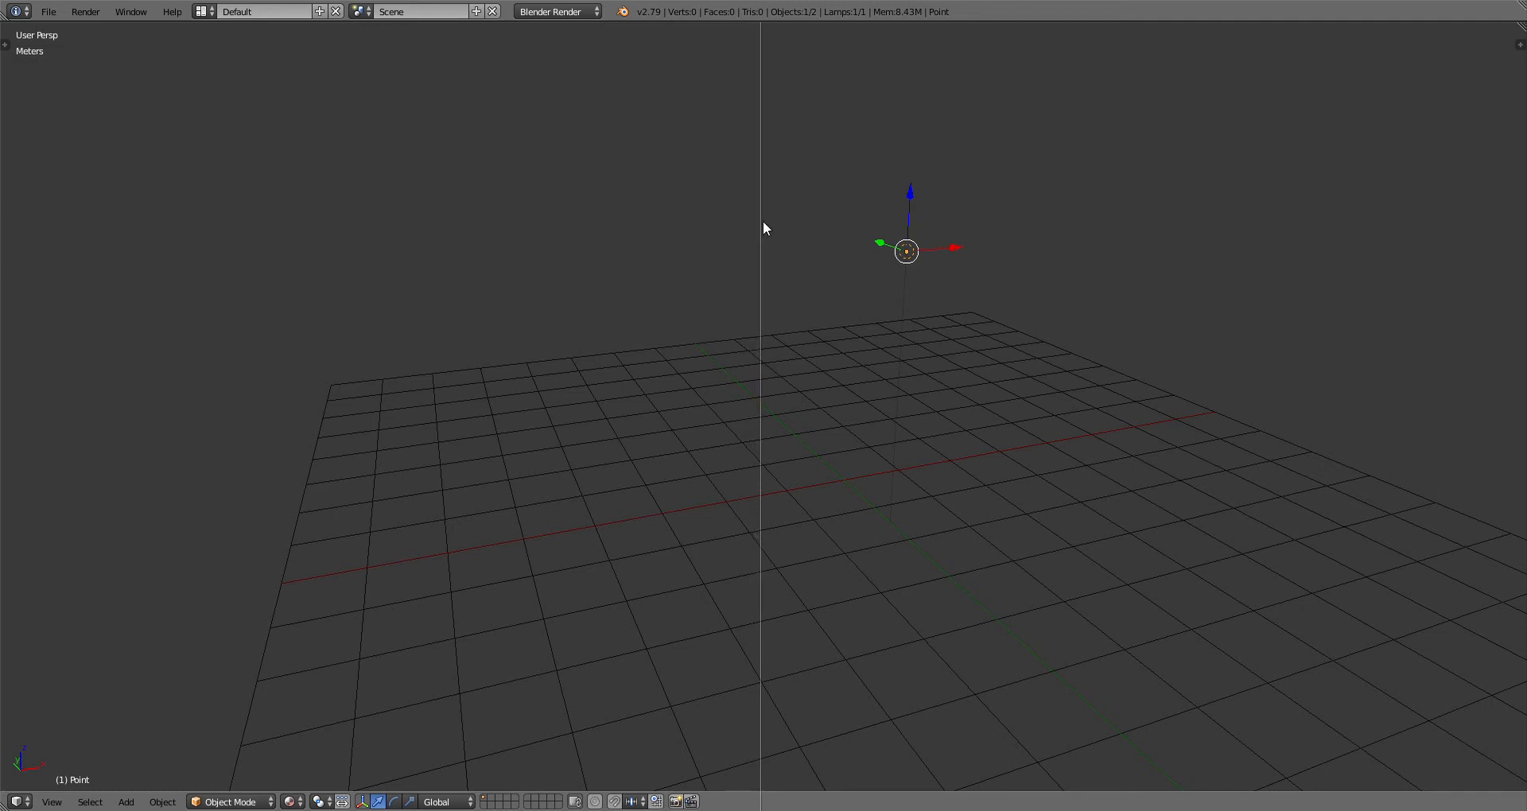
{"action": "left_click", "coordinate": [764, 284]}
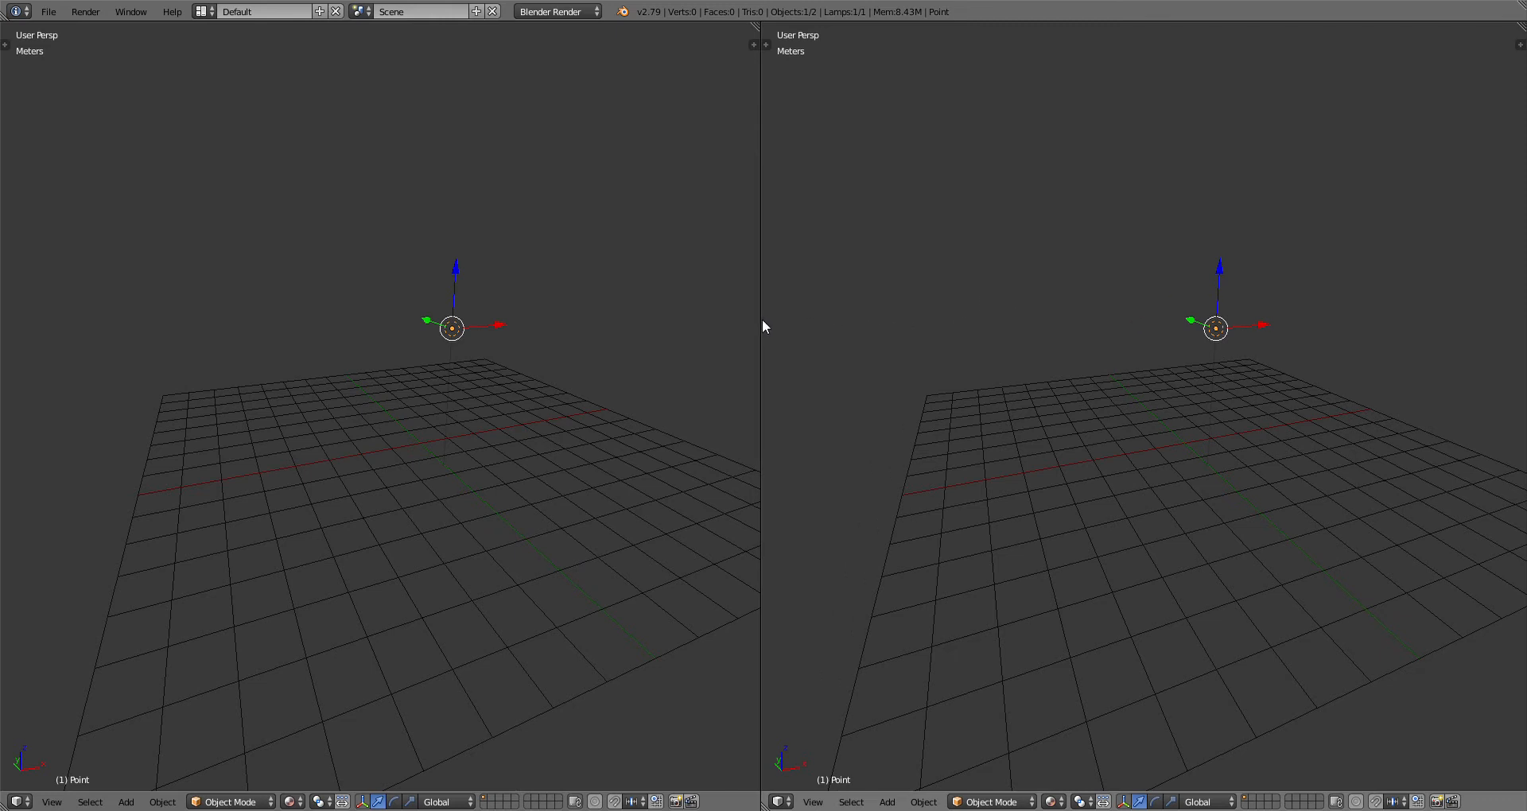
{"action": "left_click_drag", "start_coordinate": [765, 324], "coordinate": [1159, 345]}
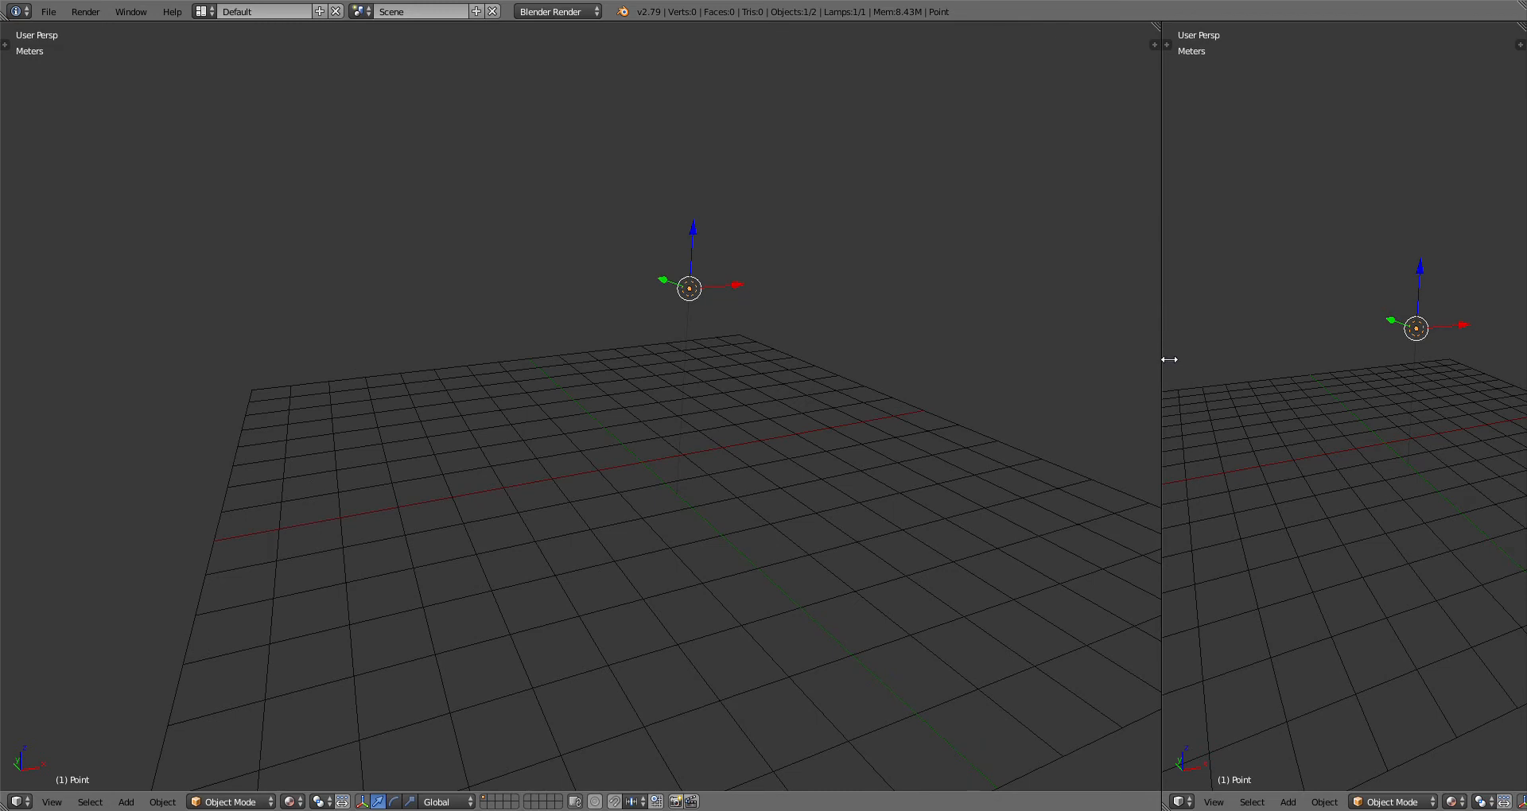
Step: Split the narrower 3D view horizontally into two stacked areas and change the lower one to the Properties editor
{"action": "right_click", "coordinate": [1170, 359]}
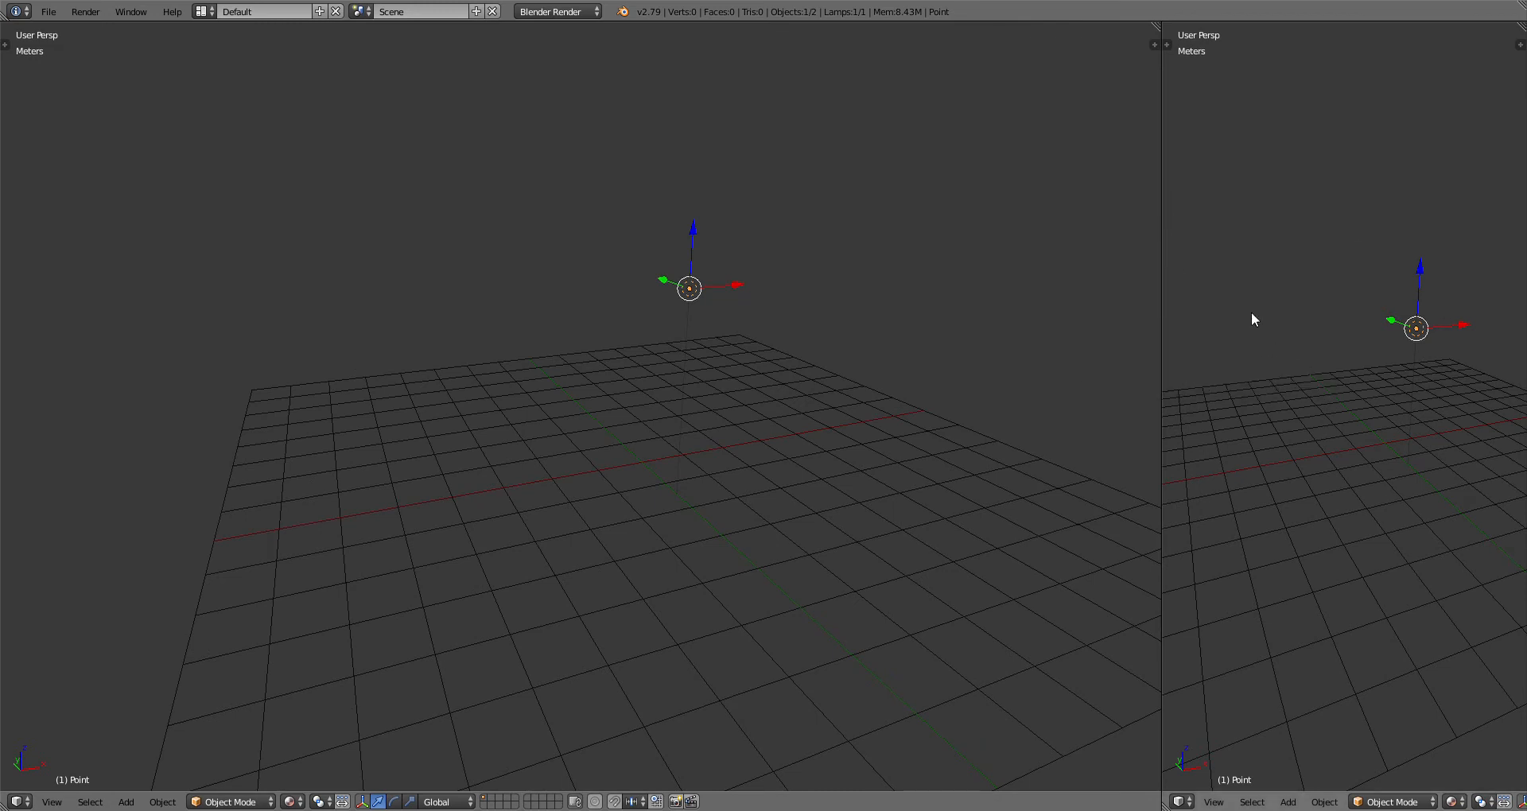
{"action": "right_click", "coordinate": [1163, 497]}
{"action": "right_click", "coordinate": [1161, 497]}
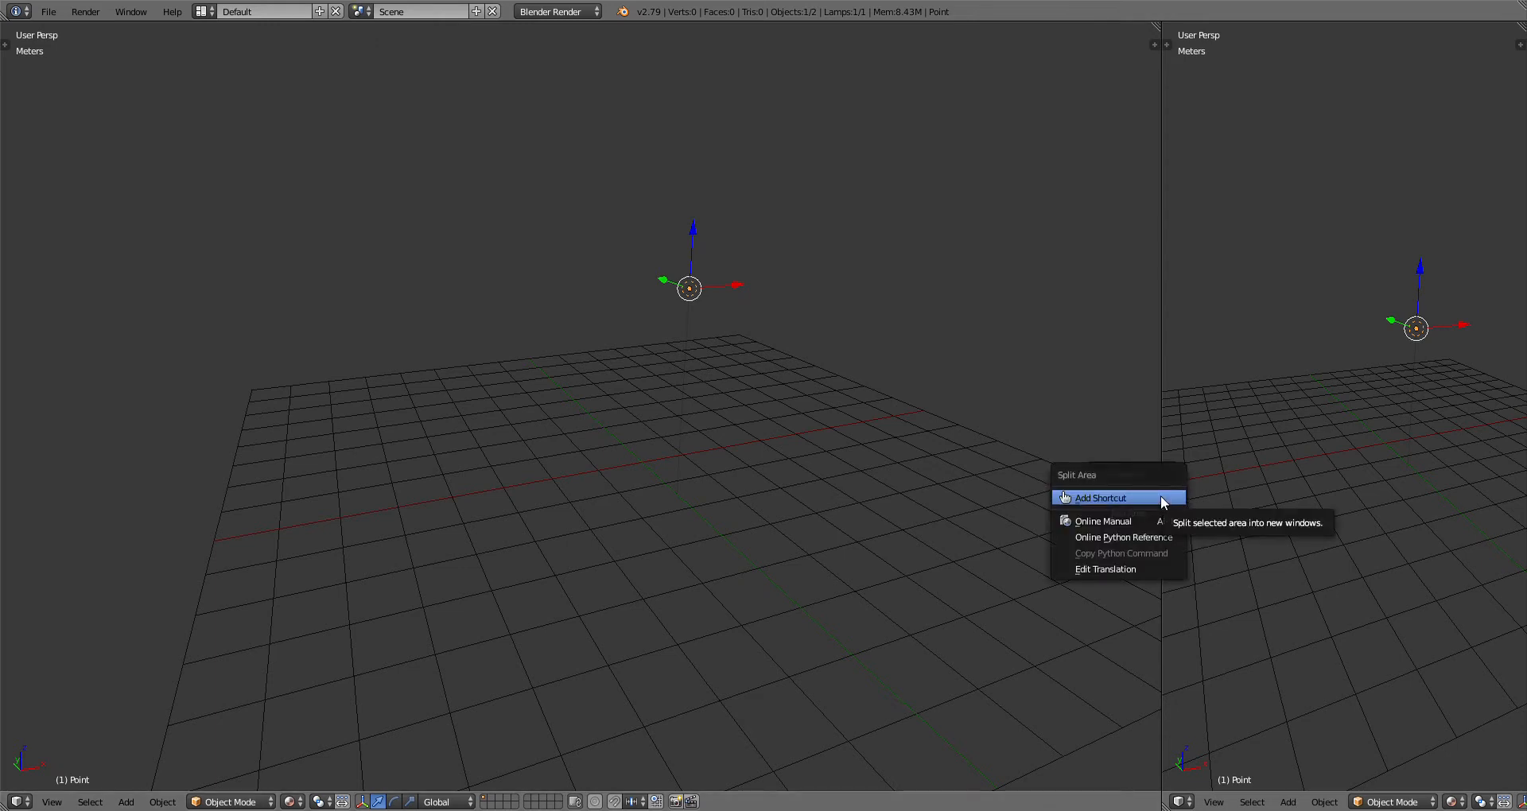
{"action": "right_click", "coordinate": [1161, 507]}
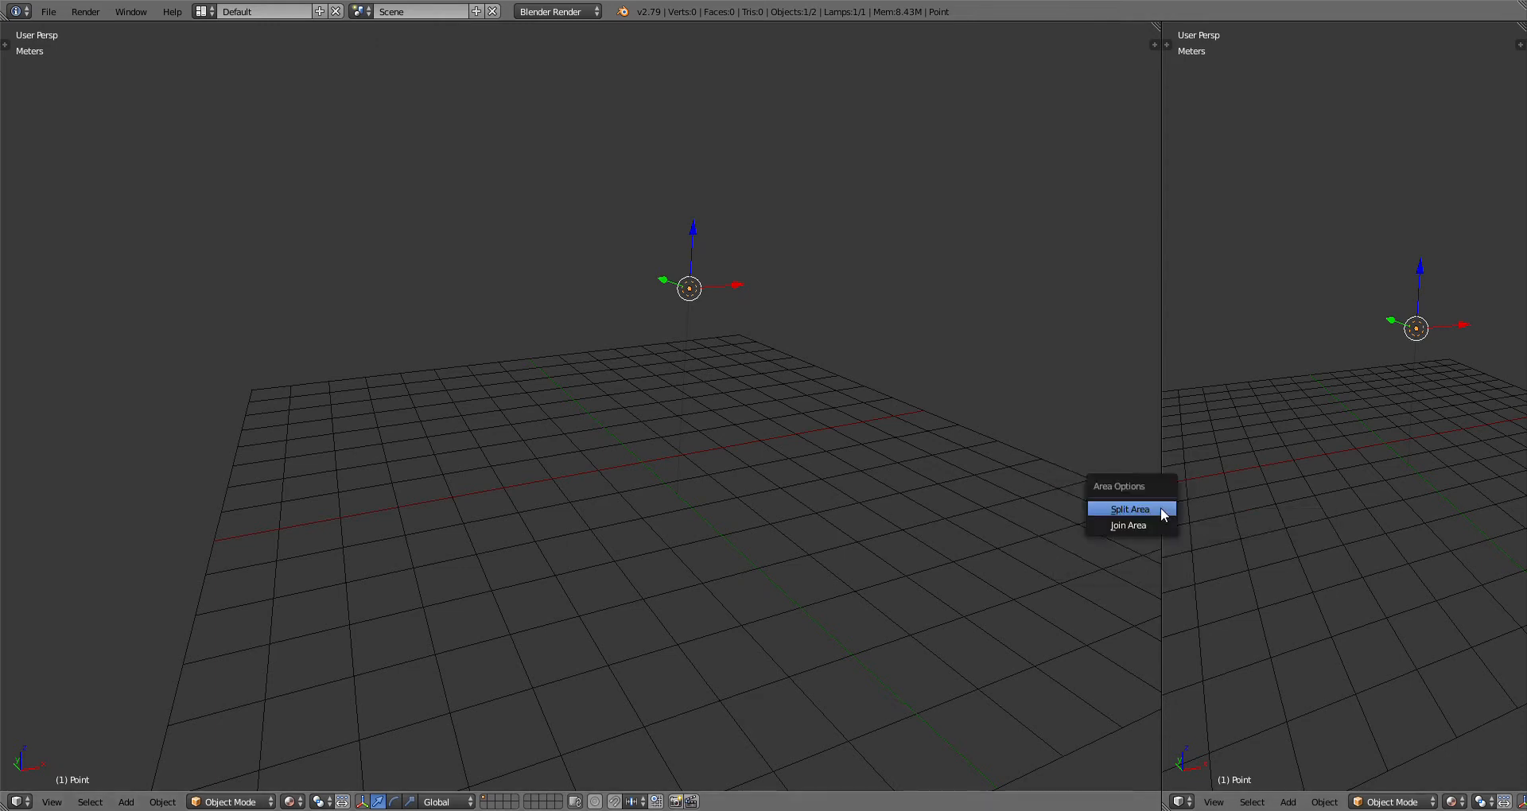
{"action": "left_click", "coordinate": [1161, 507]}
{"action": "left_click", "coordinate": [1276, 501]}
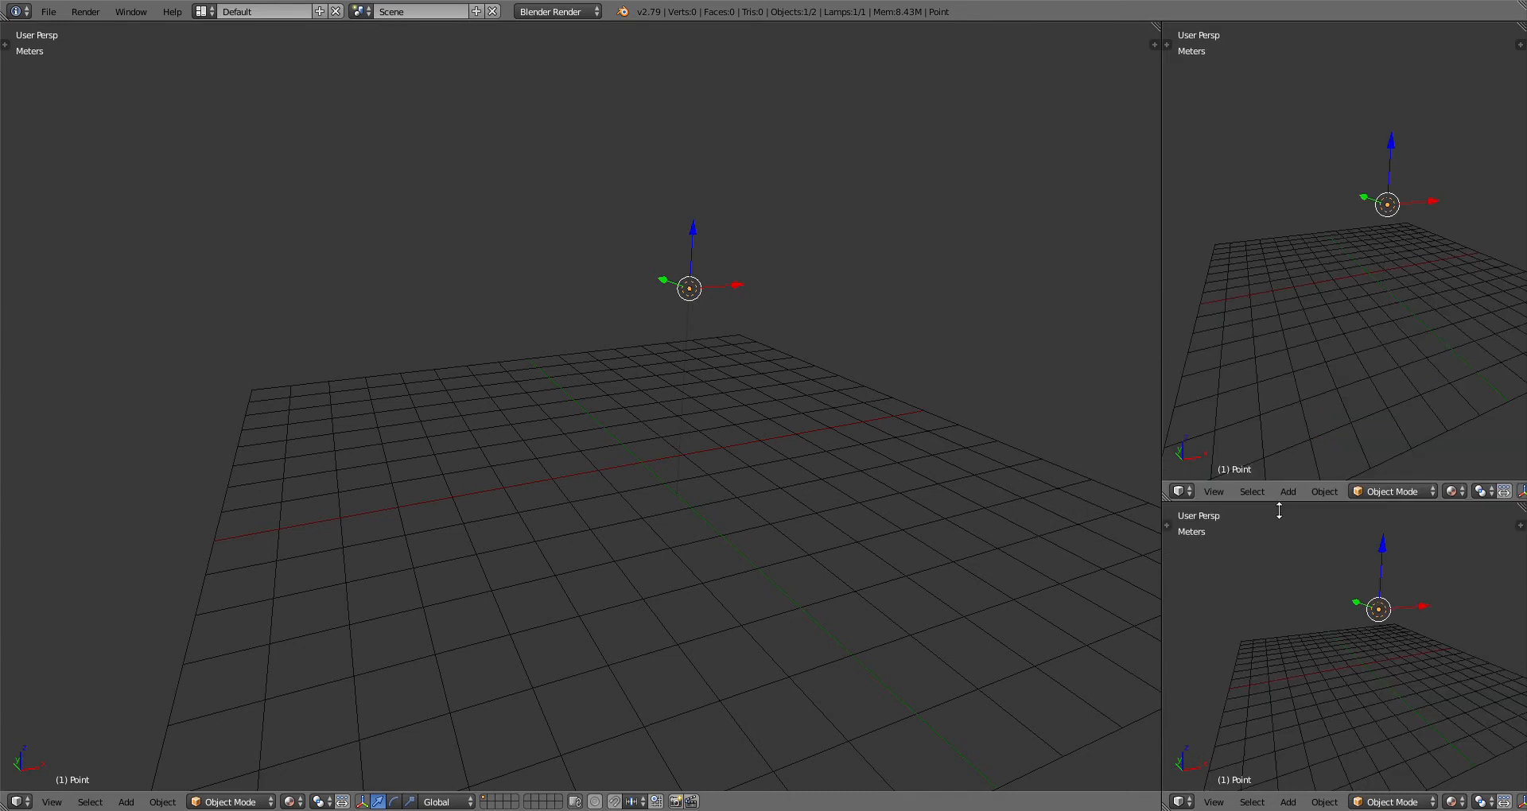
{"action": "left_click", "coordinate": [1184, 802]}
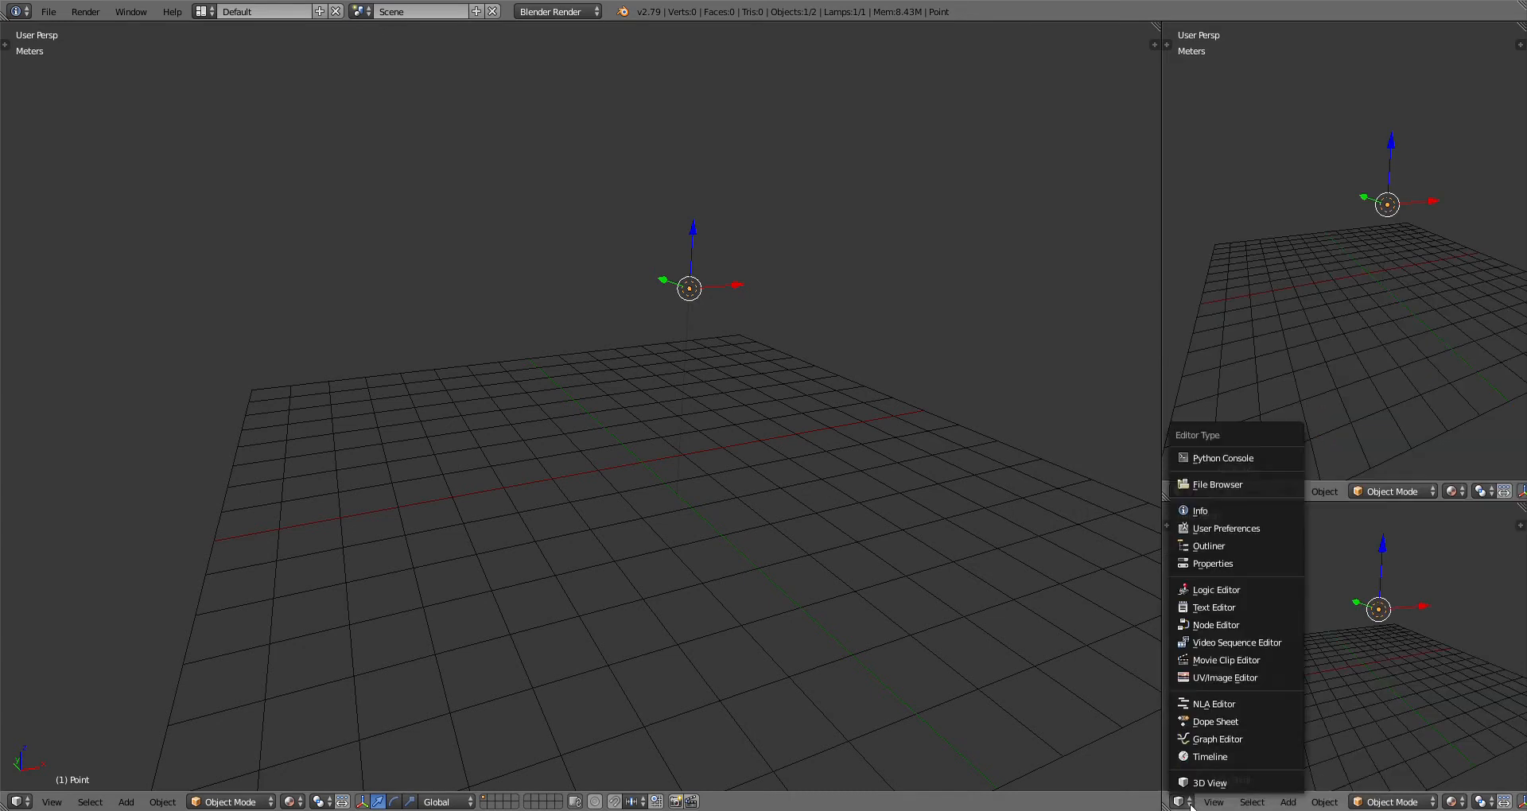
{"action": "left_click", "coordinate": [1233, 559]}
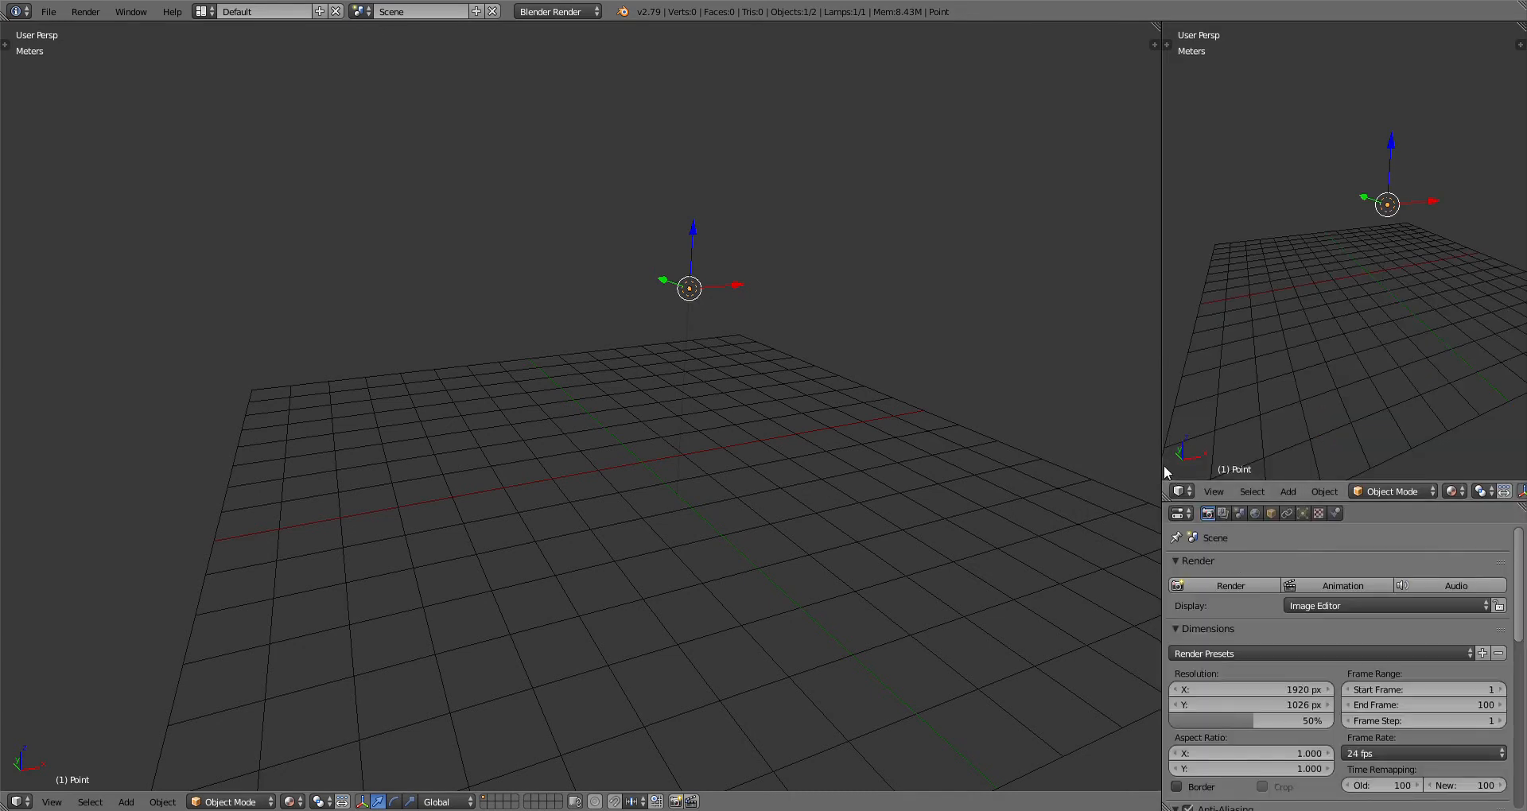
Step: Resize the areas so the stacked column takes about a third of the width and the Properties editor is taller than the view above
{"action": "left_click_drag", "start_coordinate": [1163, 466], "coordinate": [999, 473]}
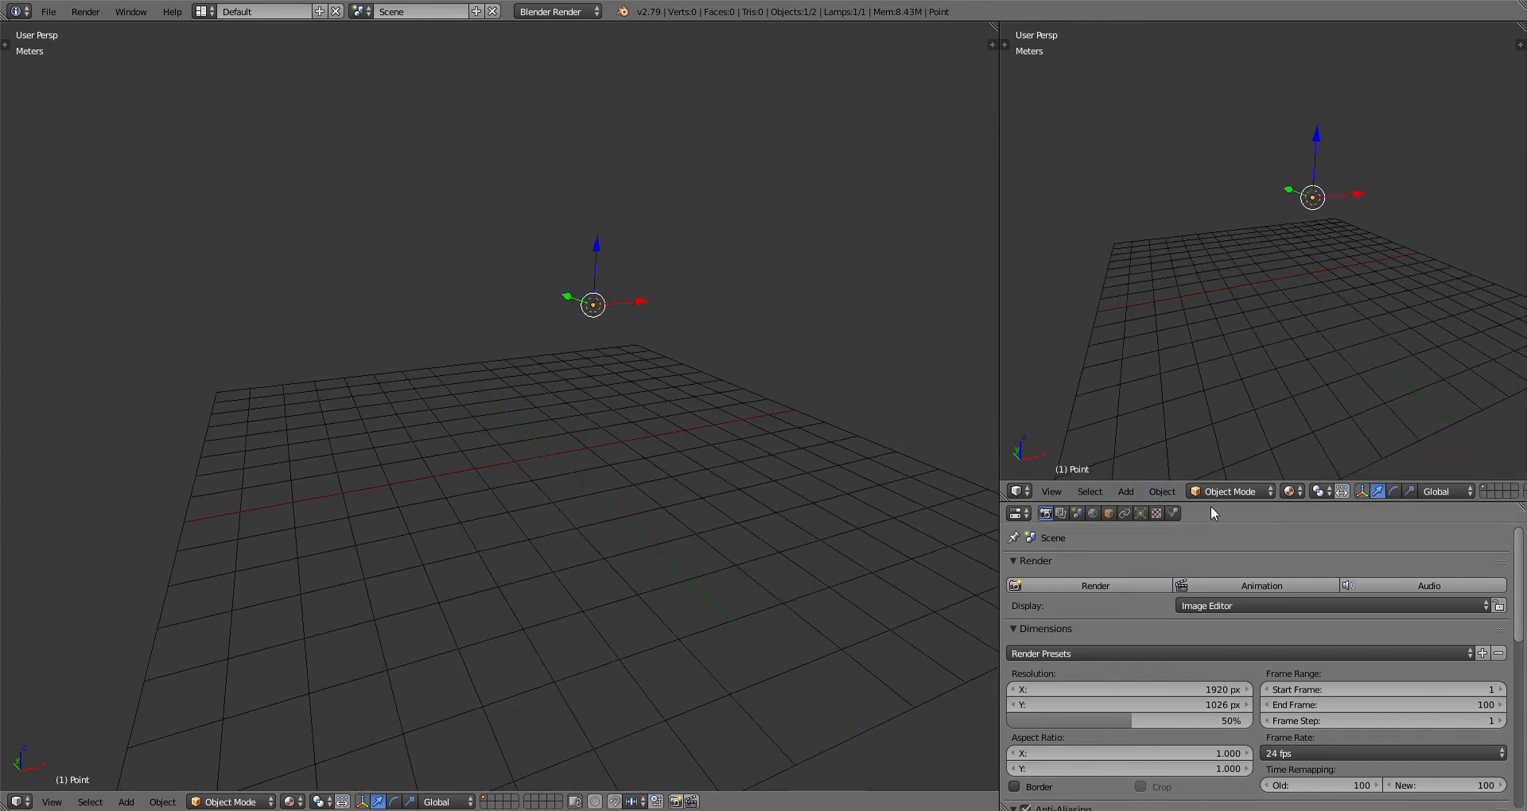
{"action": "left_click_drag", "start_coordinate": [1217, 502], "coordinate": [1258, 412]}
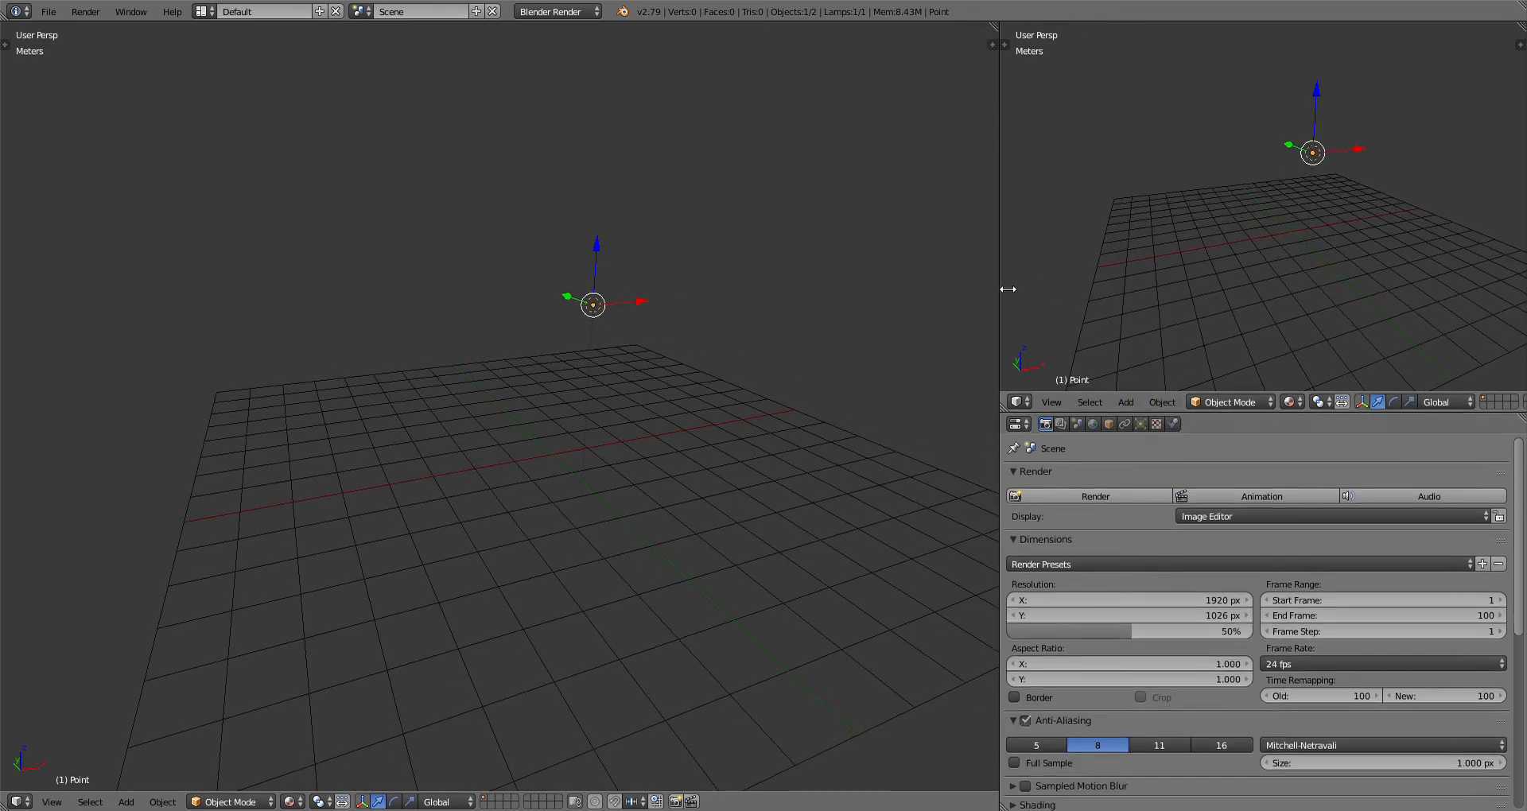
{"action": "left_click_drag", "start_coordinate": [1000, 285], "coordinate": [1039, 283]}
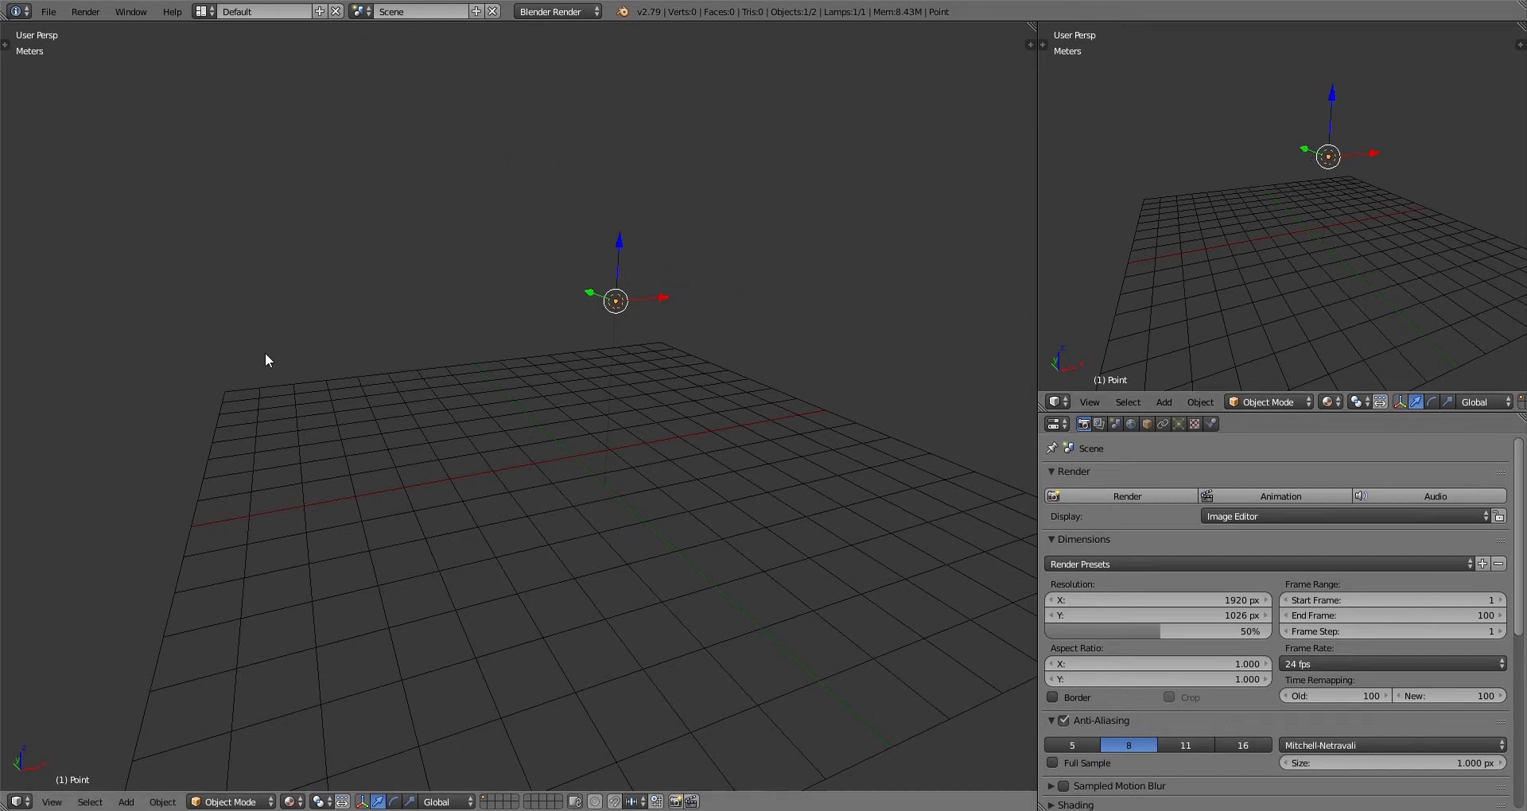
Step: Set the viewport shading of both 3D views to Solid
{"action": "left_click", "coordinate": [291, 802]}
{"action": "left_click", "coordinate": [334, 747]}
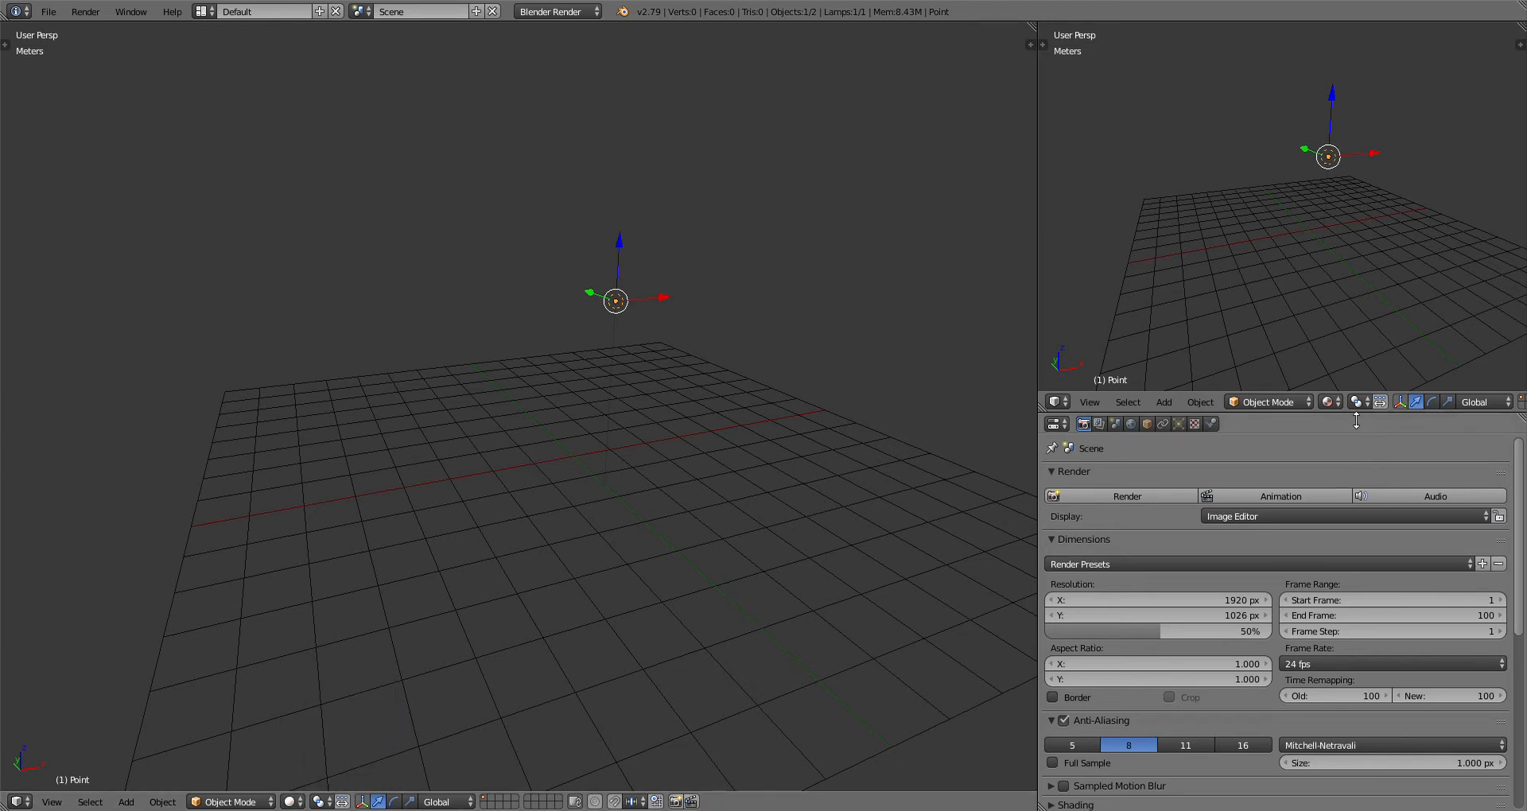
{"action": "left_click", "coordinate": [1328, 401]}
{"action": "left_click", "coordinate": [1376, 350]}
Step: Set the scene's unit preset to Centimeters
{"action": "left_click", "coordinate": [1120, 427]}
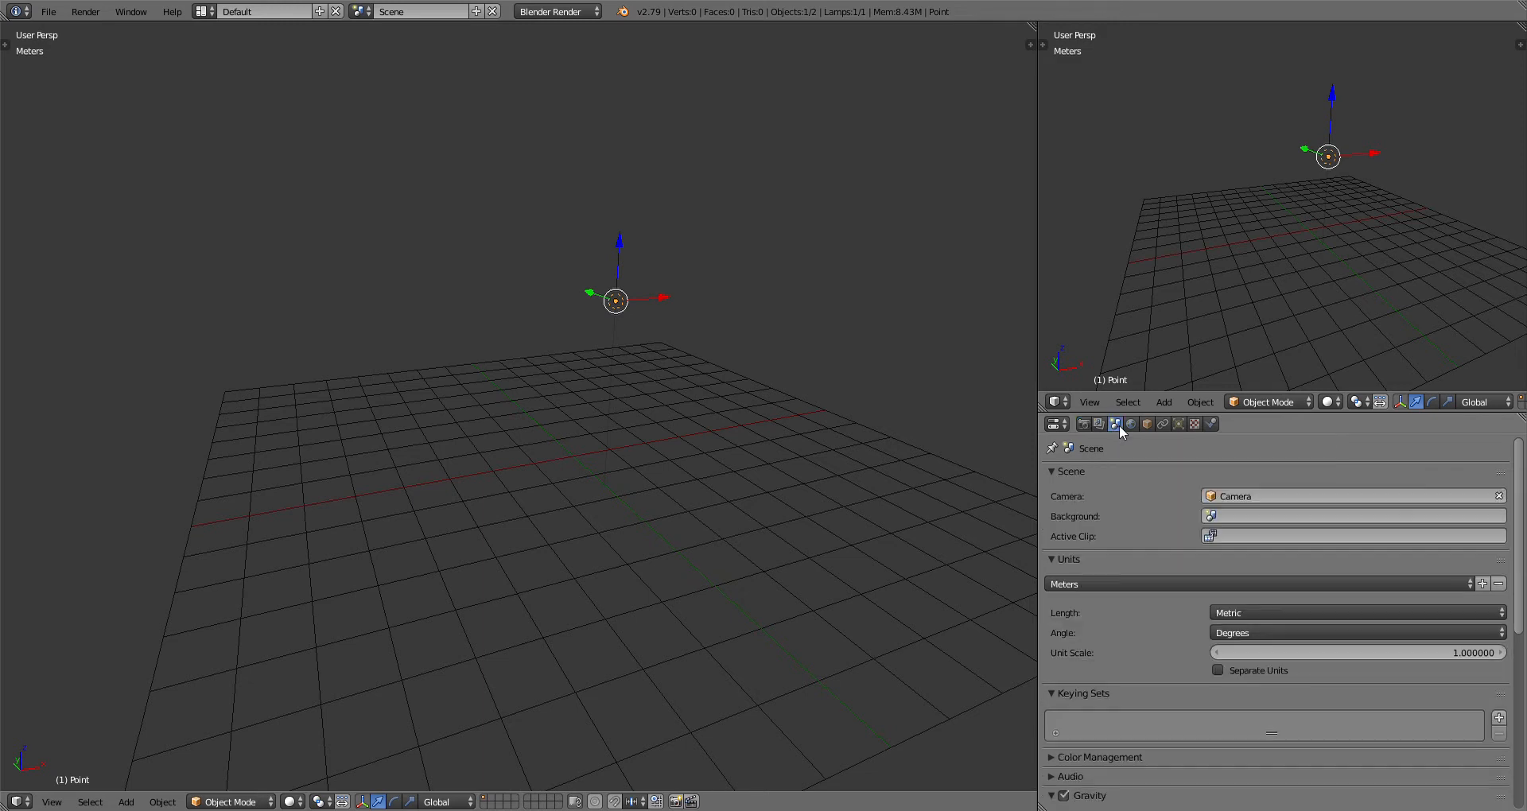
{"action": "left_click", "coordinate": [1155, 585]}
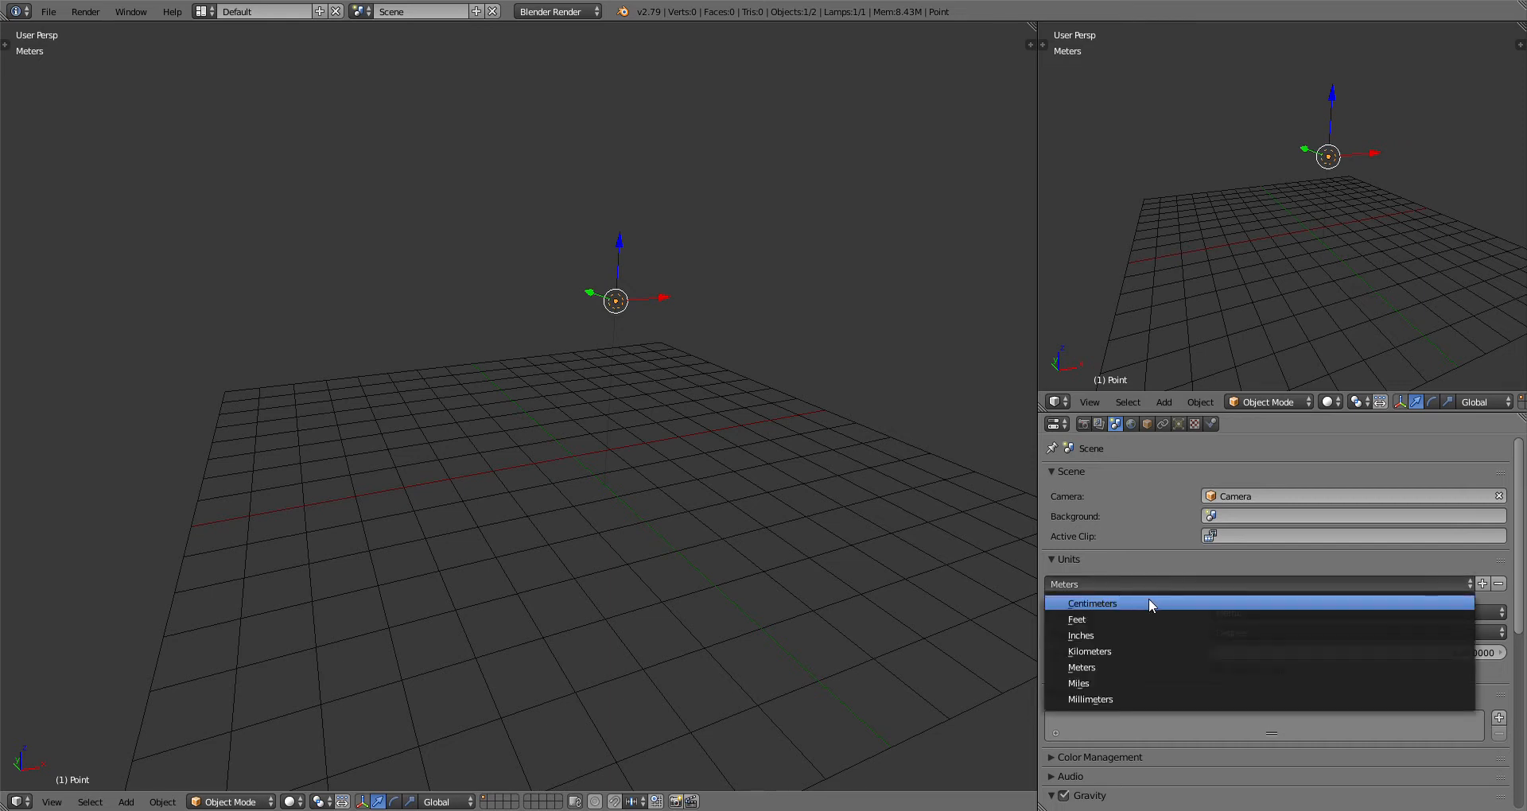
{"action": "left_click", "coordinate": [1148, 598]}
Step: Select the camera in the smaller 3D view and try scaling it up
{"action": "scroll", "coordinate": [590, 216], "scroll_direction": "down", "scroll_amount": 10}
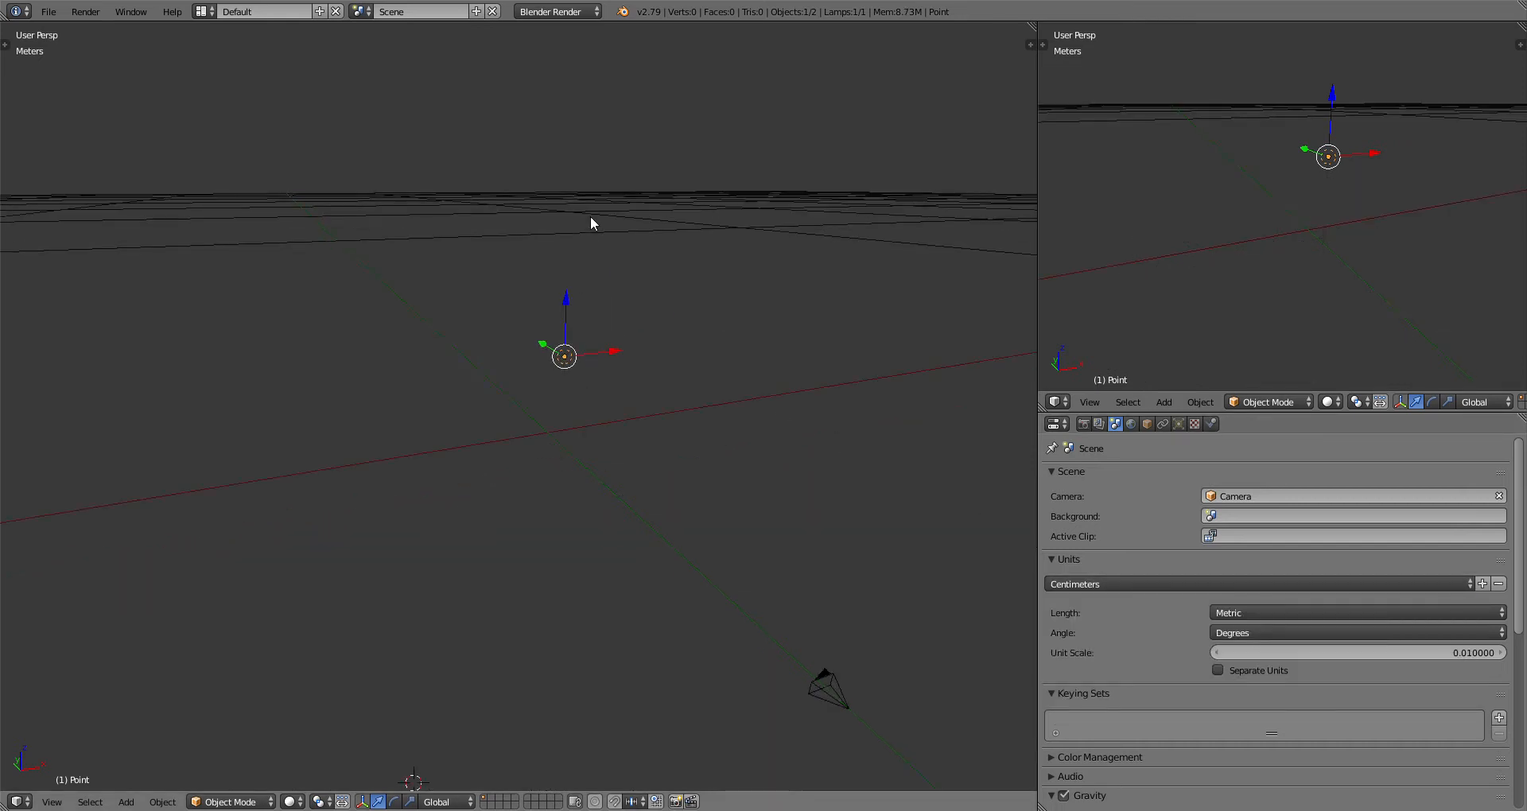
{"action": "scroll", "coordinate": [591, 216], "scroll_direction": "up", "scroll_amount": 8}
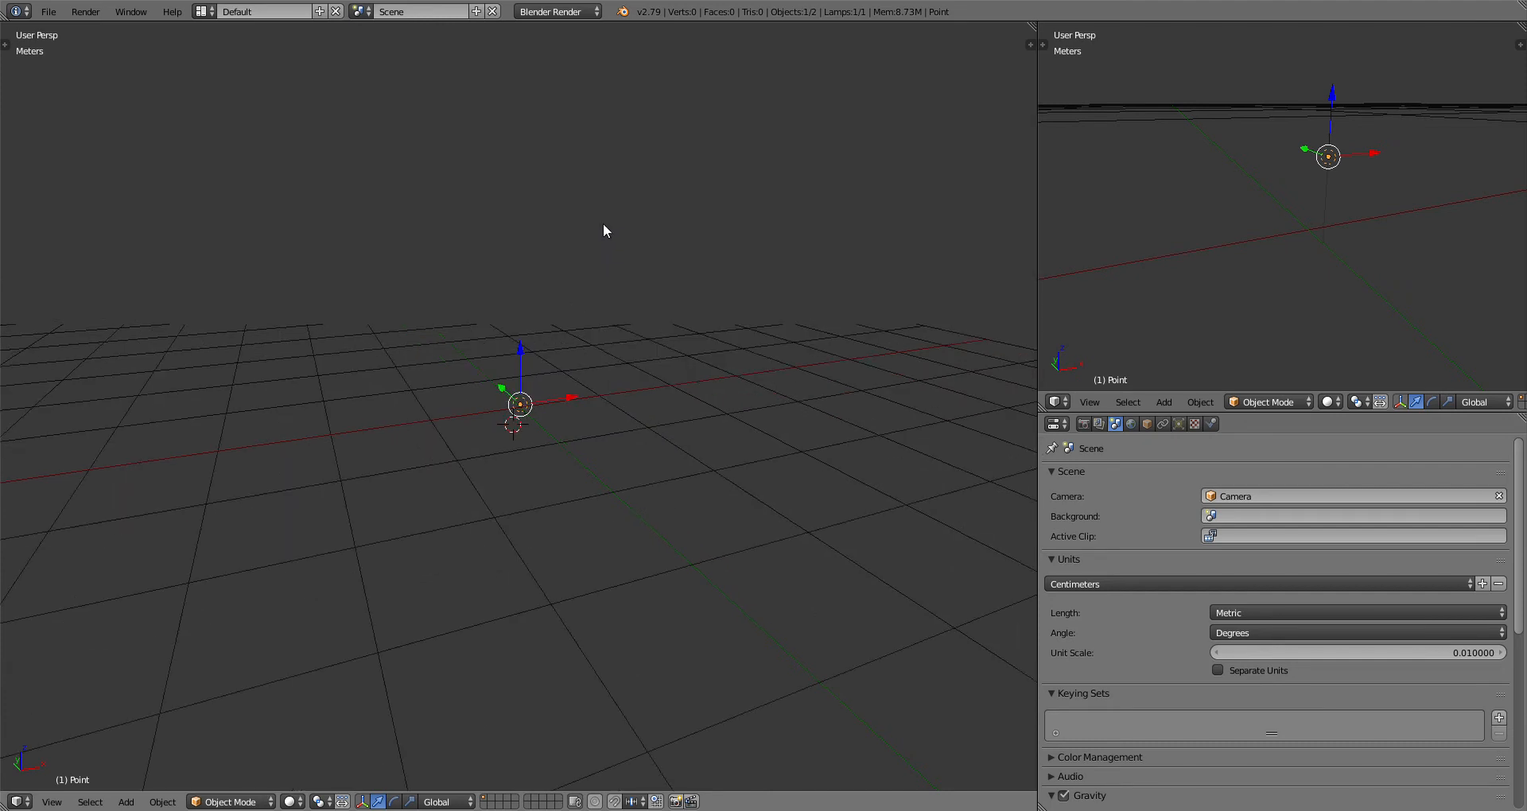
{"action": "middle_click_drag", "start_coordinate": [544, 248], "coordinate": [652, 294]}
{"action": "scroll", "coordinate": [652, 294], "scroll_direction": "down", "scroll_amount": 2}
{"action": "scroll", "coordinate": [1172, 278], "scroll_direction": "down", "scroll_amount": 5}
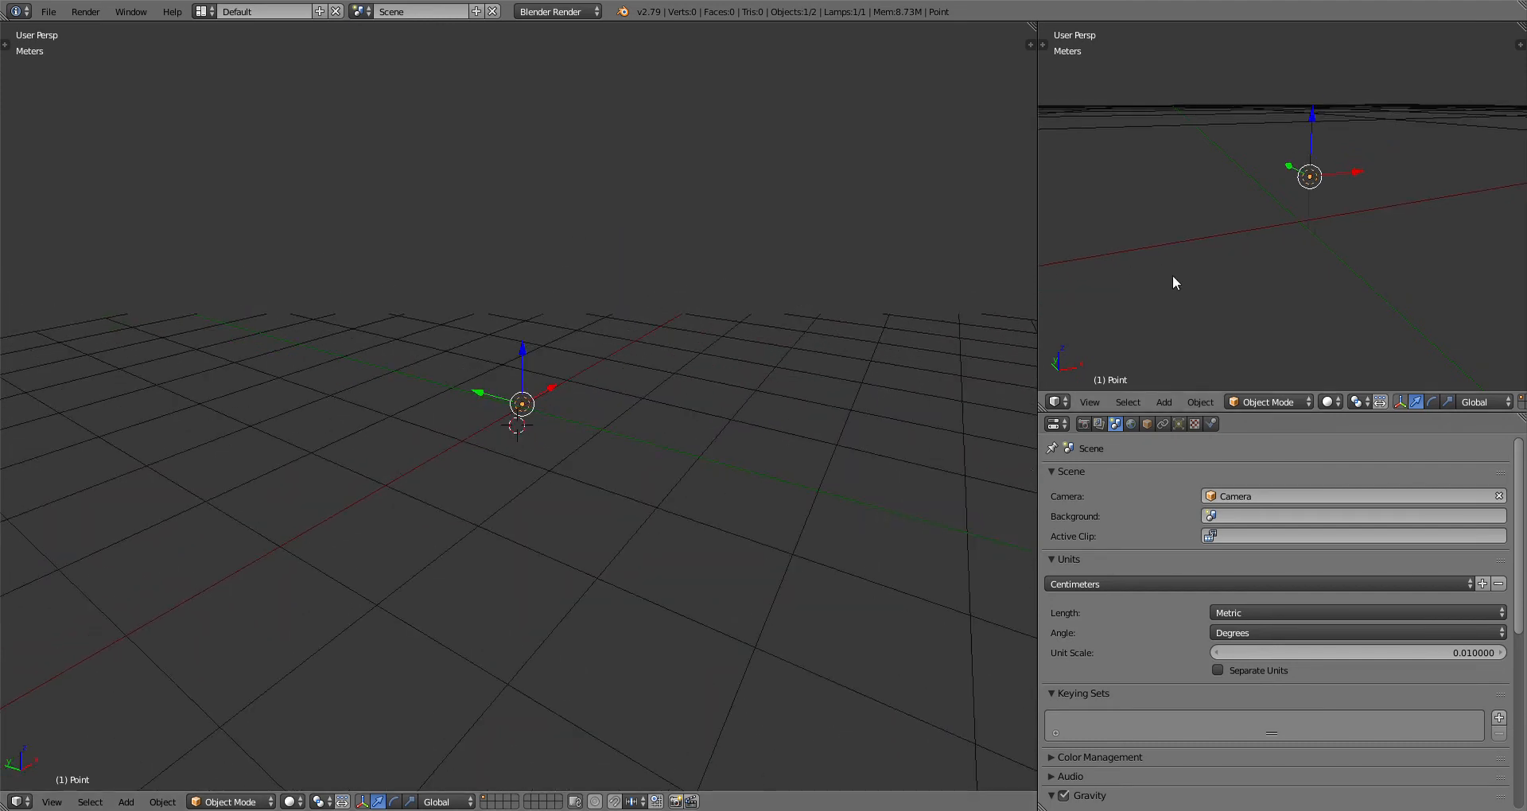
{"action": "right_click", "coordinate": [1307, 231]}
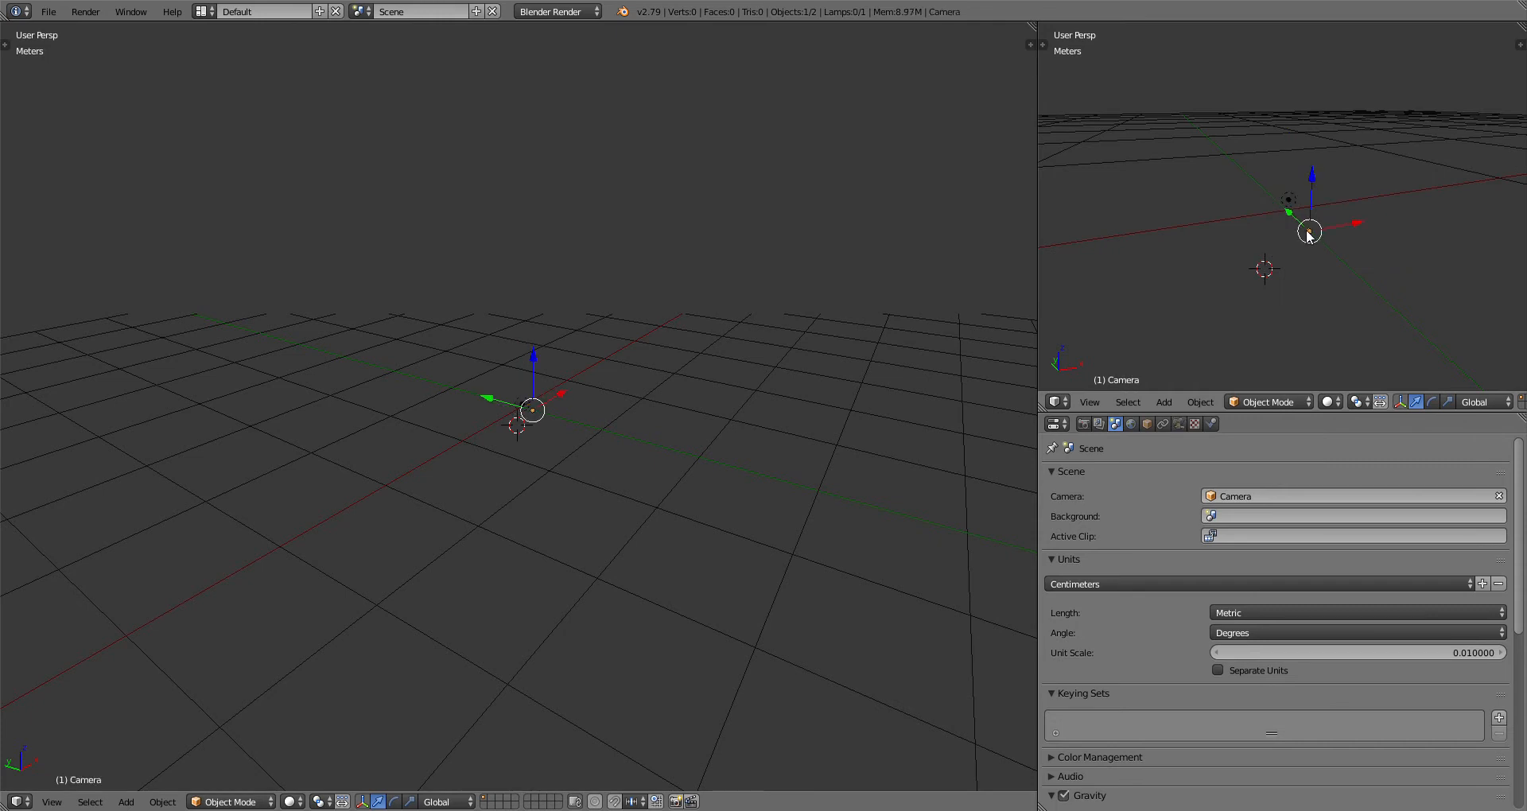
{"action": "key", "text": "s"}
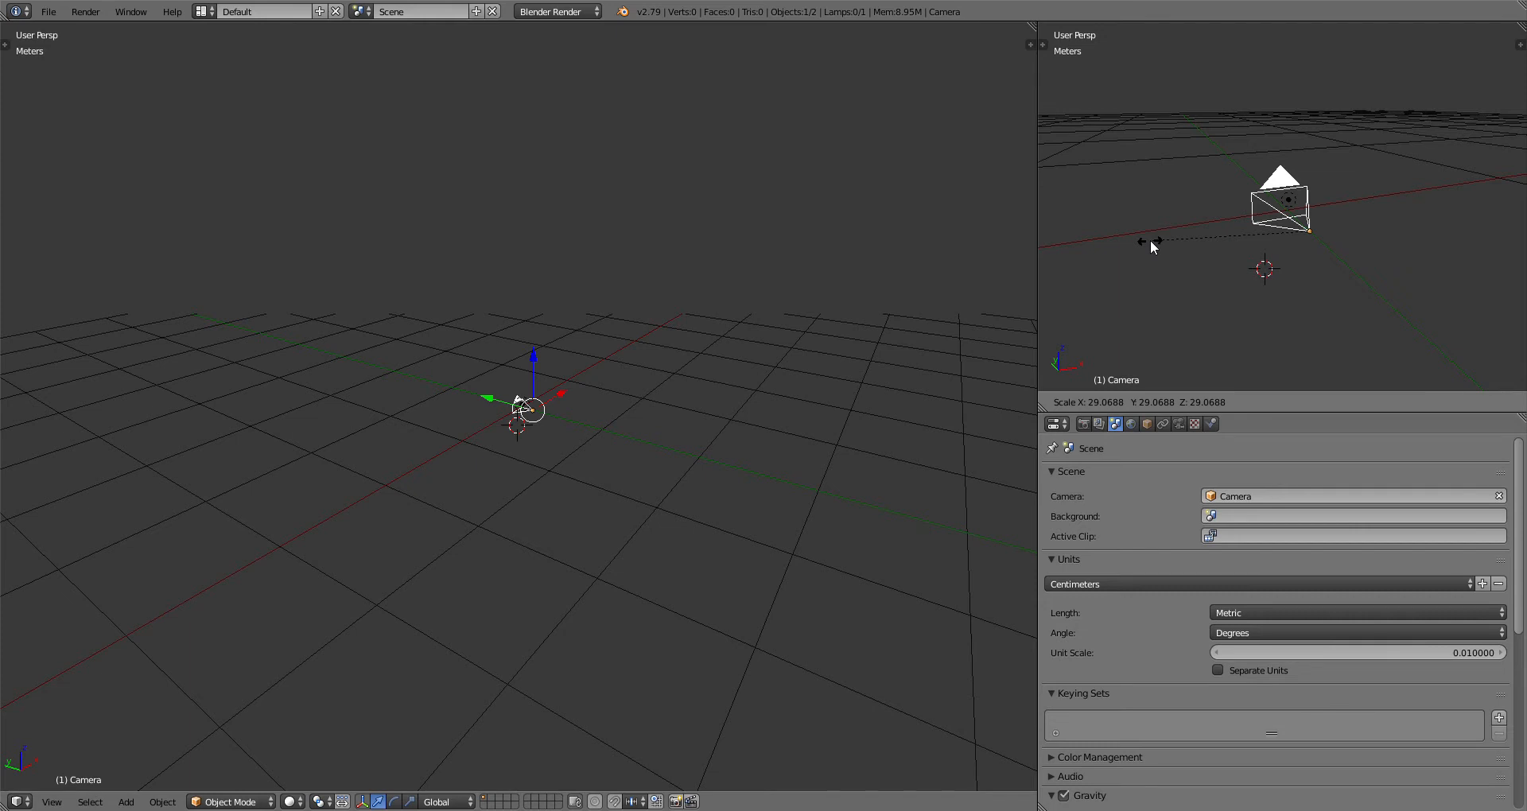
{"action": "key", "text": "Escape"}
Step: Save over the existing Especializando.blend file and scale the camera up to about 3.7 on all axes
{"action": "key", "text": "ctrl+s"}
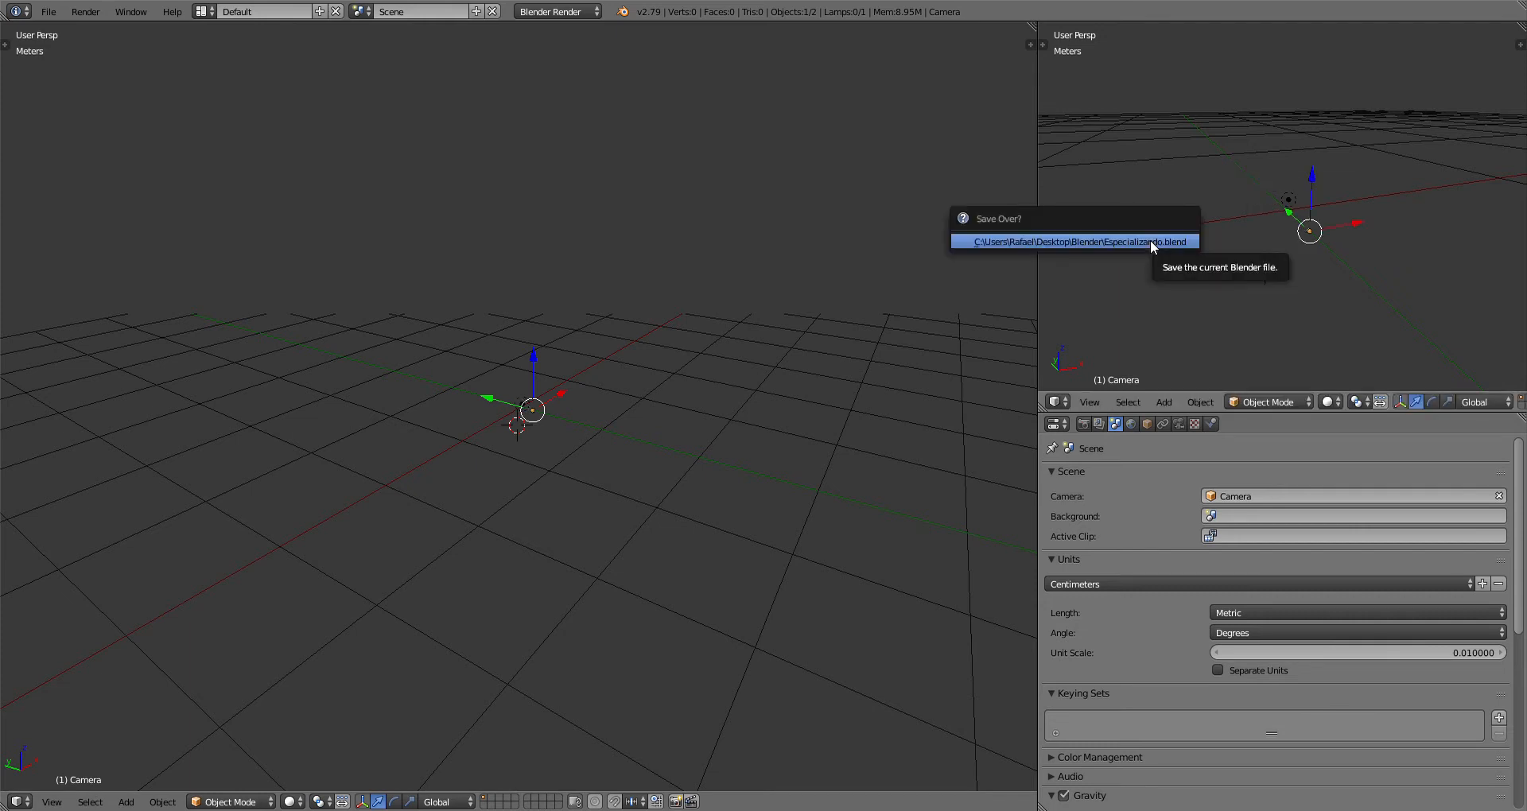
{"action": "left_click", "coordinate": [1150, 240]}
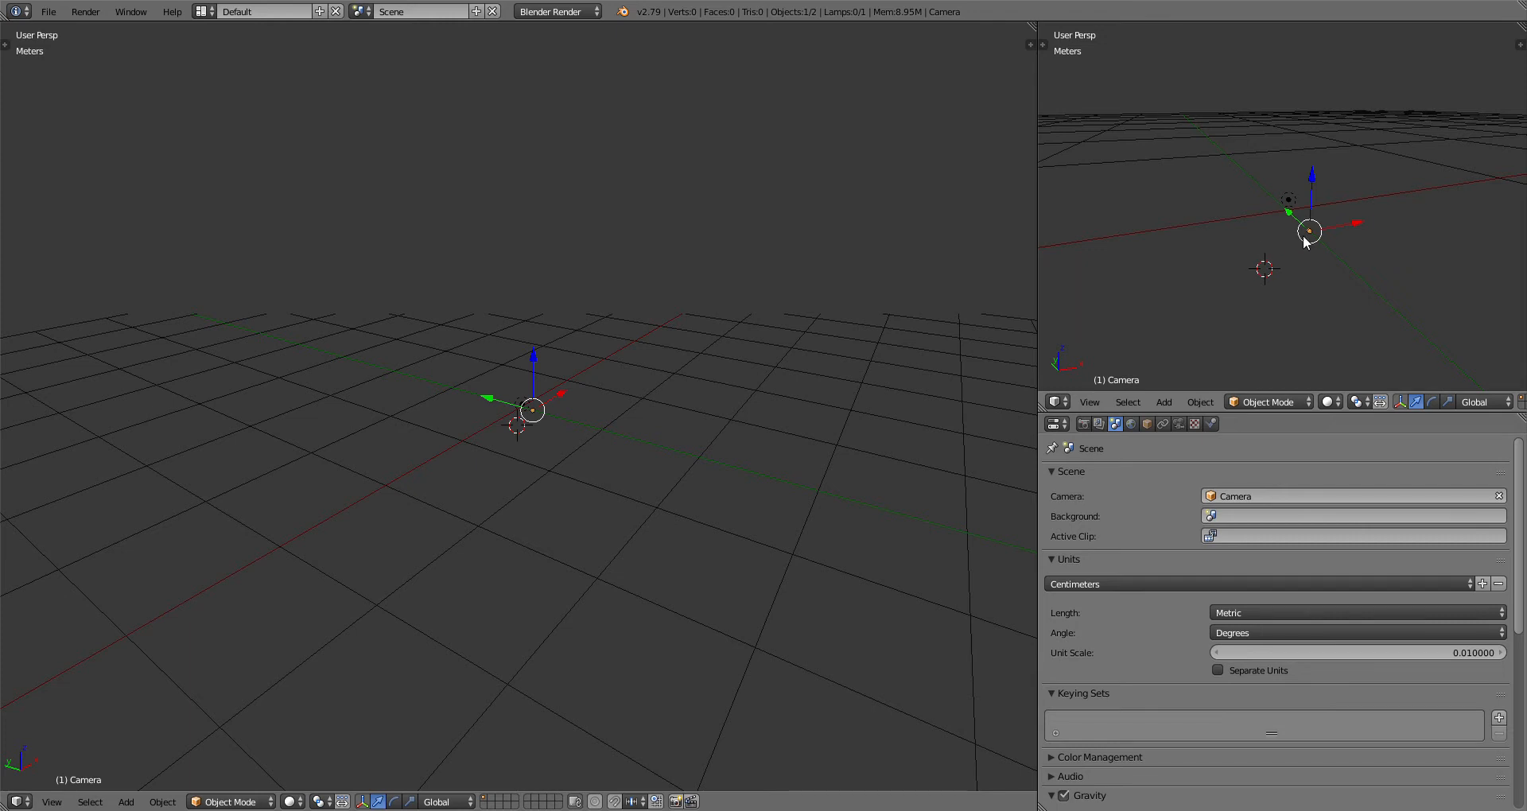
{"action": "key", "text": "s"}
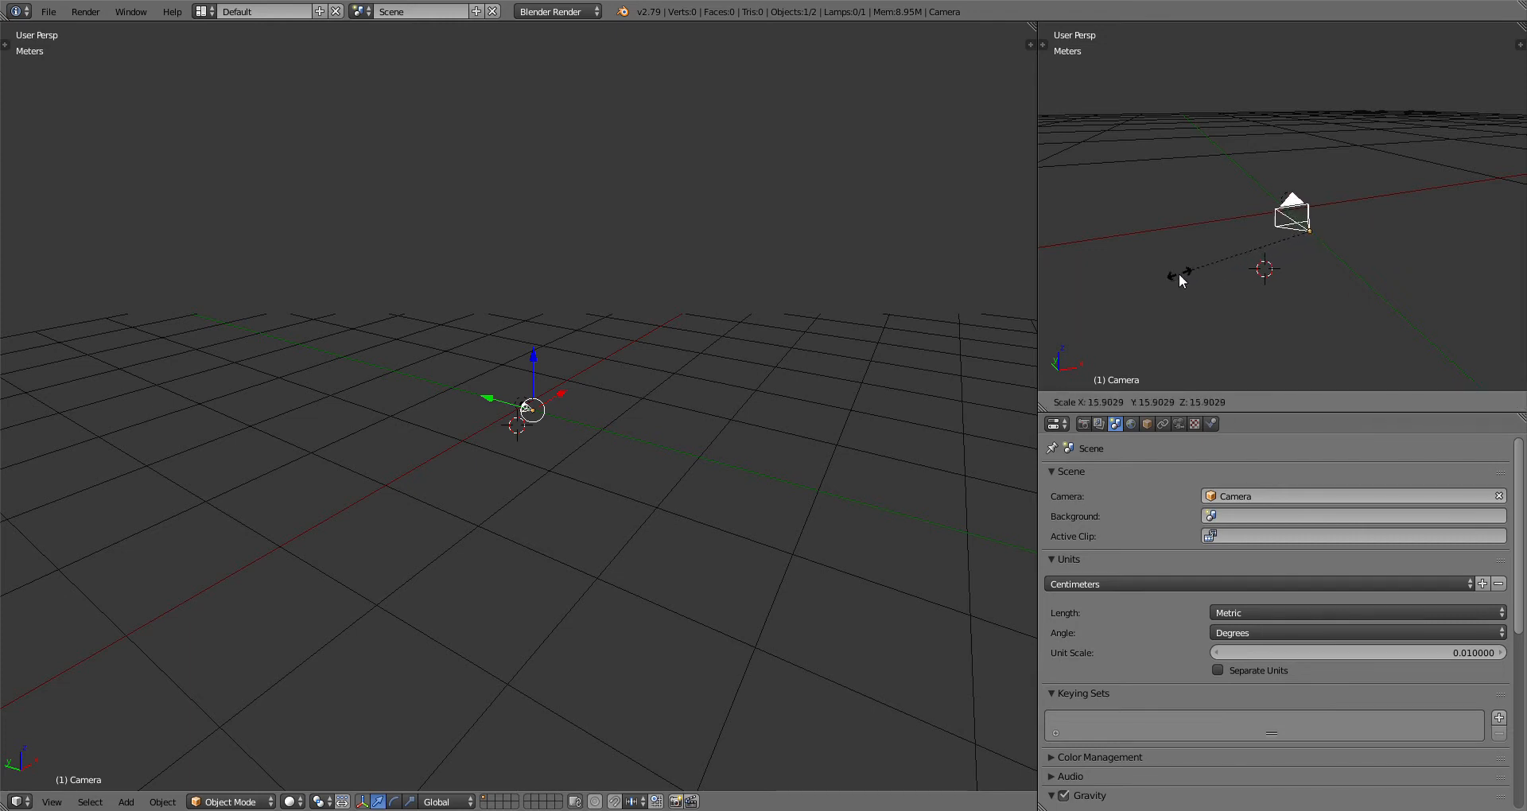
{"action": "left_click", "coordinate": [1217, 259]}
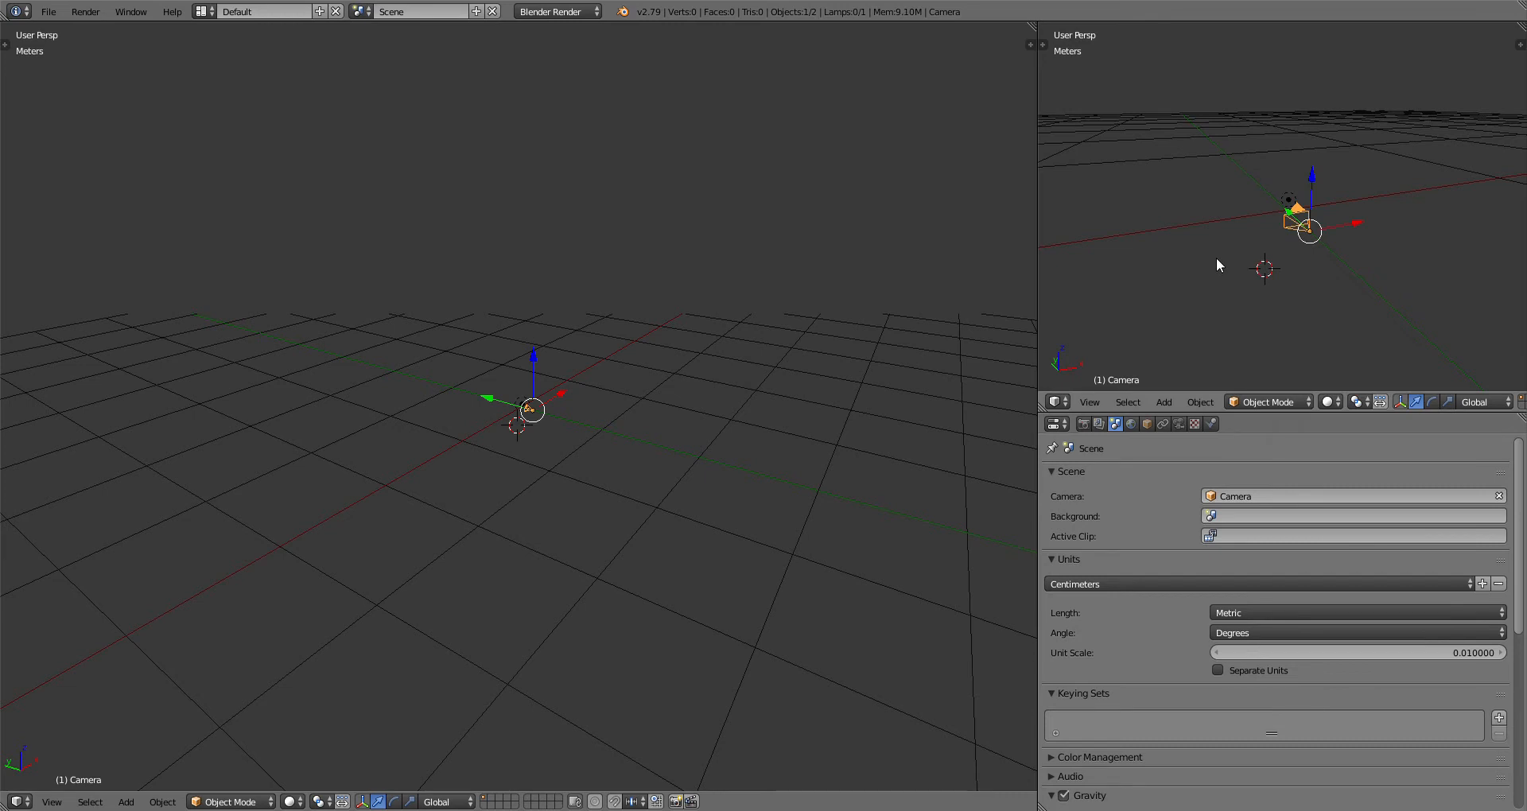
Step: Show the camera's transform properties in the smaller 3D view and make that view taller to fit them
{"action": "key", "text": "n"}
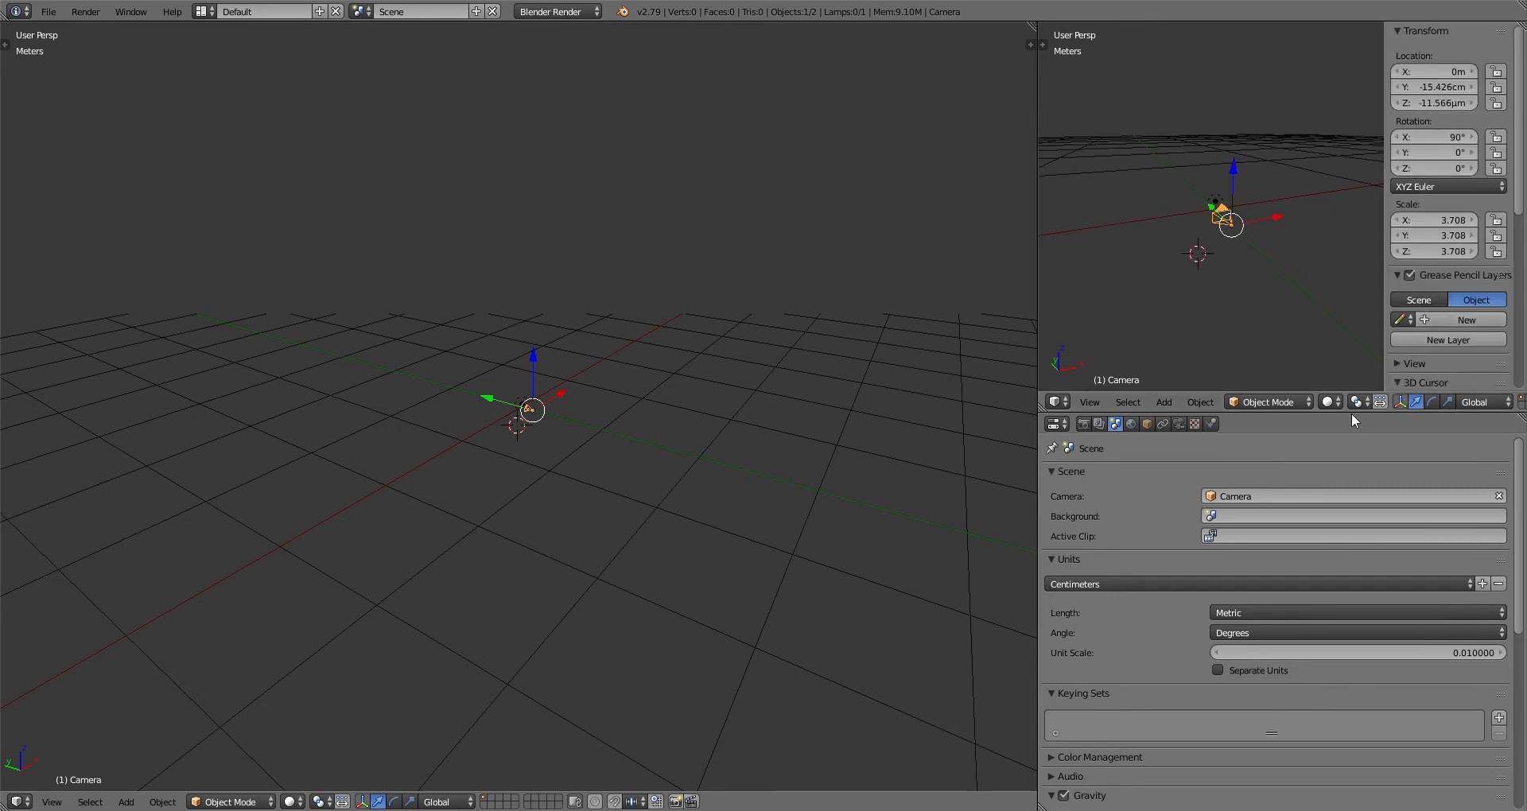
{"action": "left_click_drag", "start_coordinate": [1355, 412], "coordinate": [1326, 638]}
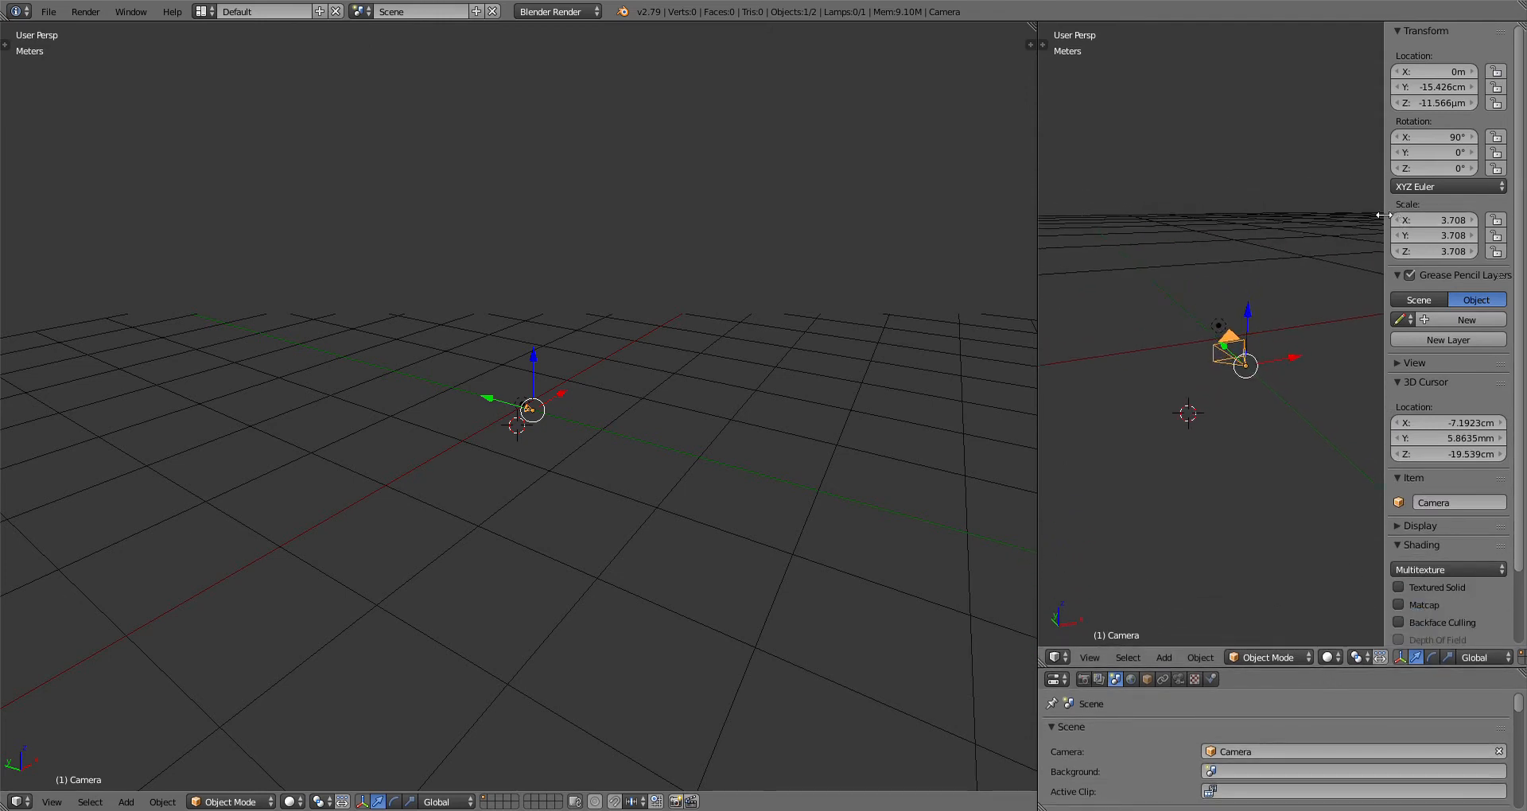
Step: Widen the camera's properties region and reset its scale to 1 on all three axes
{"action": "left_click_drag", "start_coordinate": [1384, 215], "coordinate": [1318, 213]}
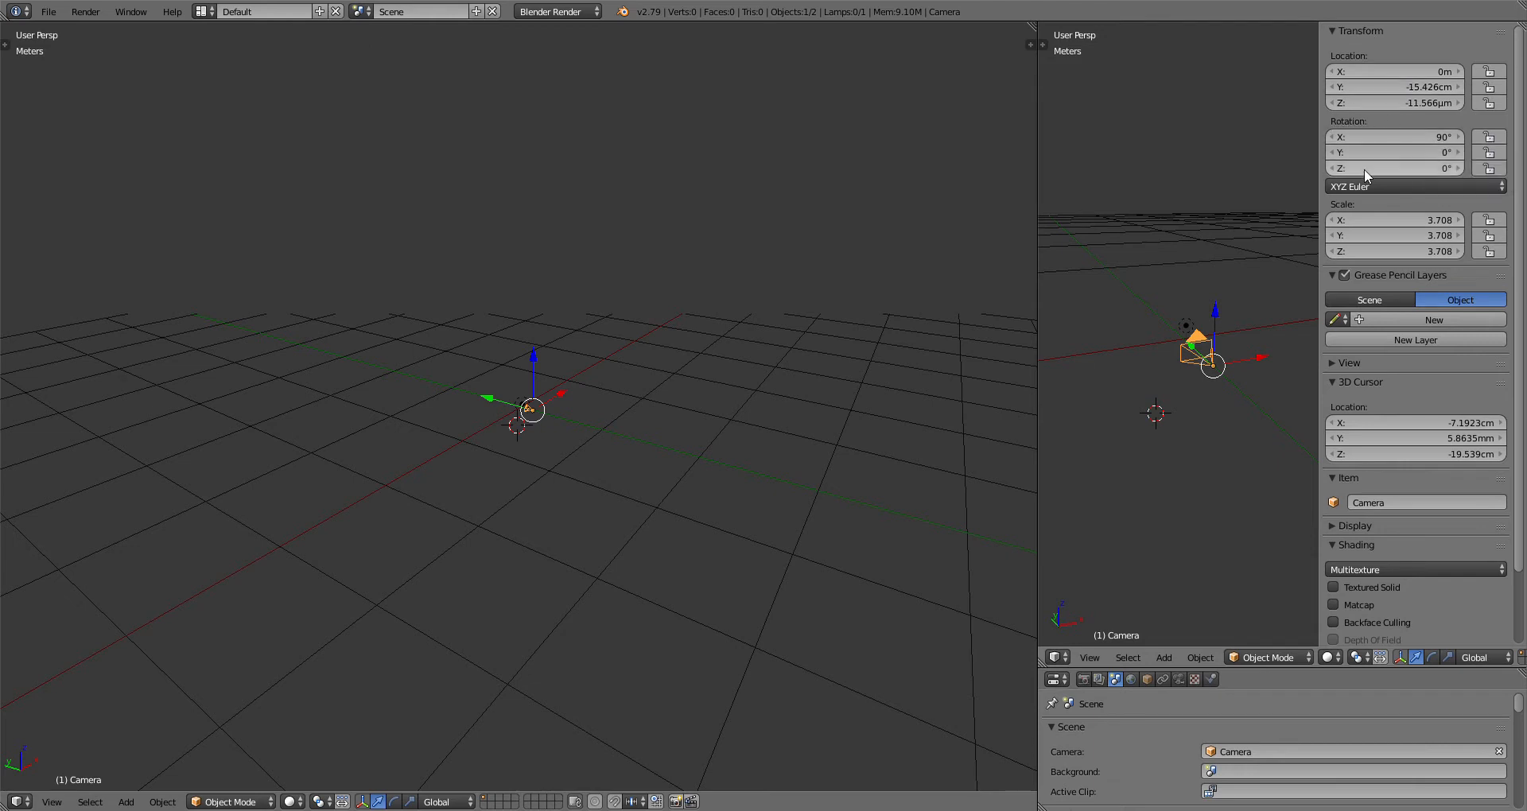
{"action": "left_click", "coordinate": [1446, 225]}
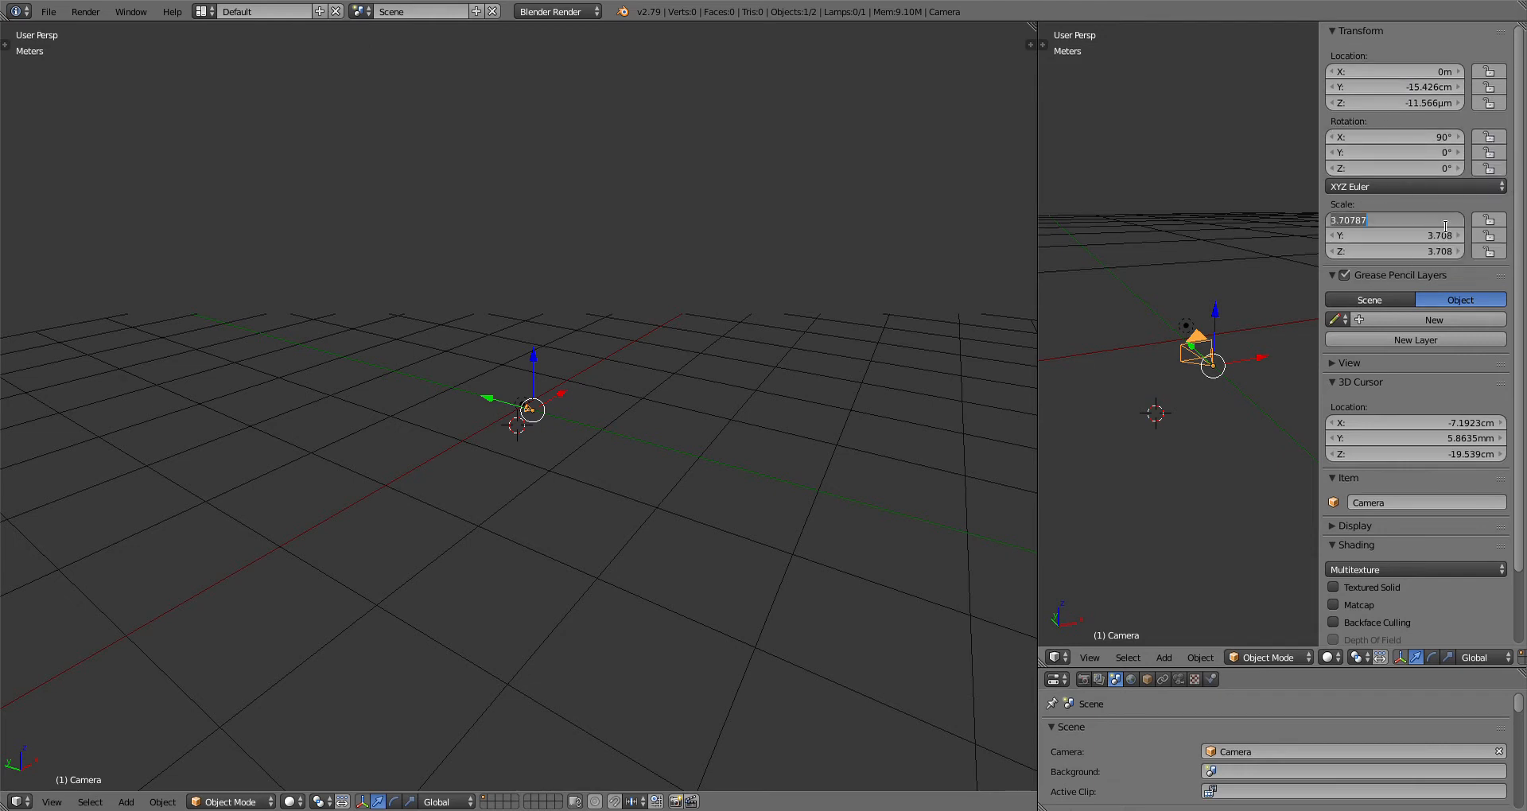
{"action": "type", "text": "1"}
{"action": "key", "text": "Return"}
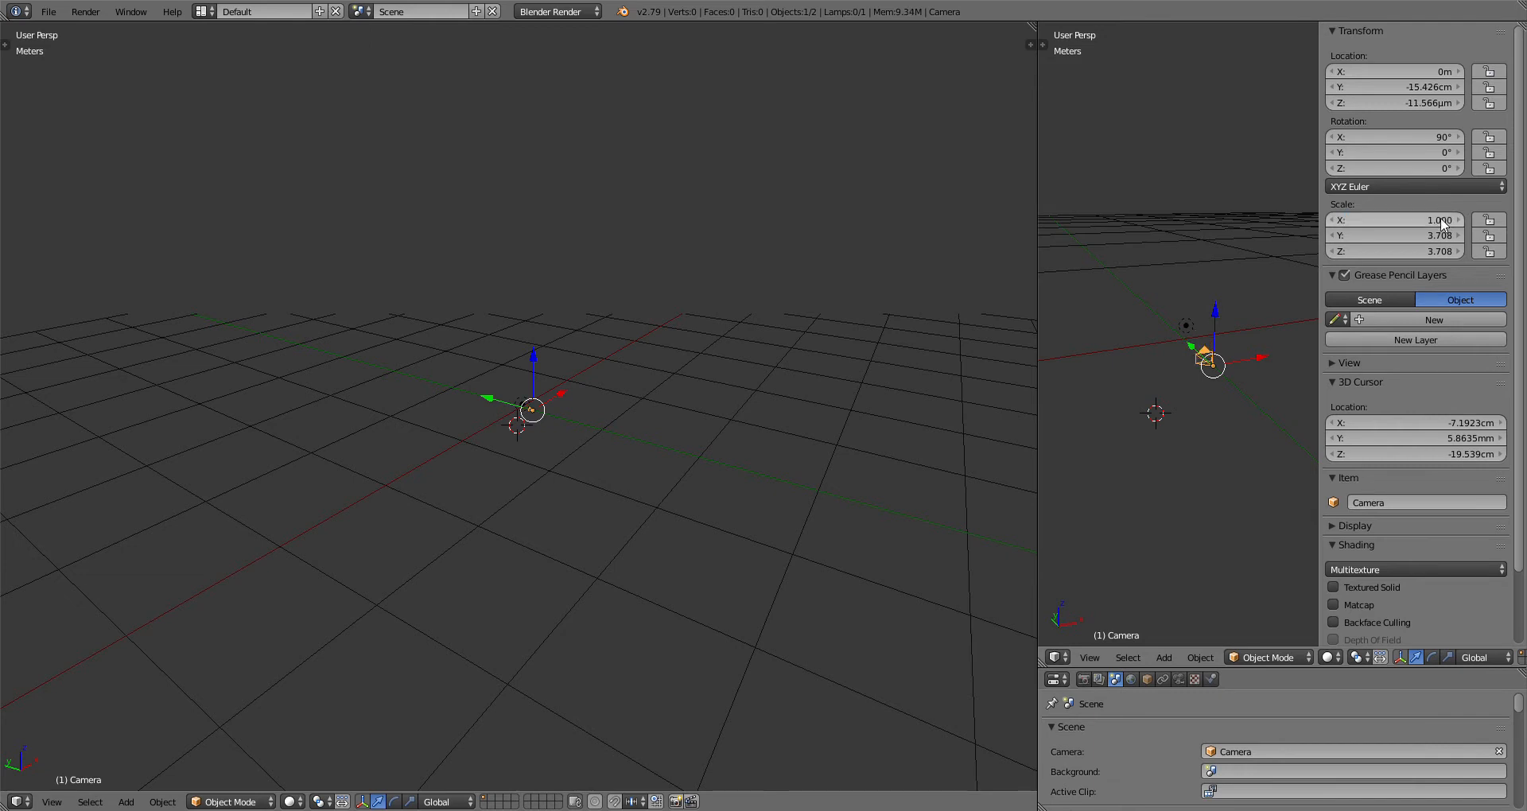
{"action": "left_click", "coordinate": [1443, 225]}
{"action": "key", "text": "Return"}
{"action": "left_click", "coordinate": [1438, 236]}
{"action": "type", "text": "1"}
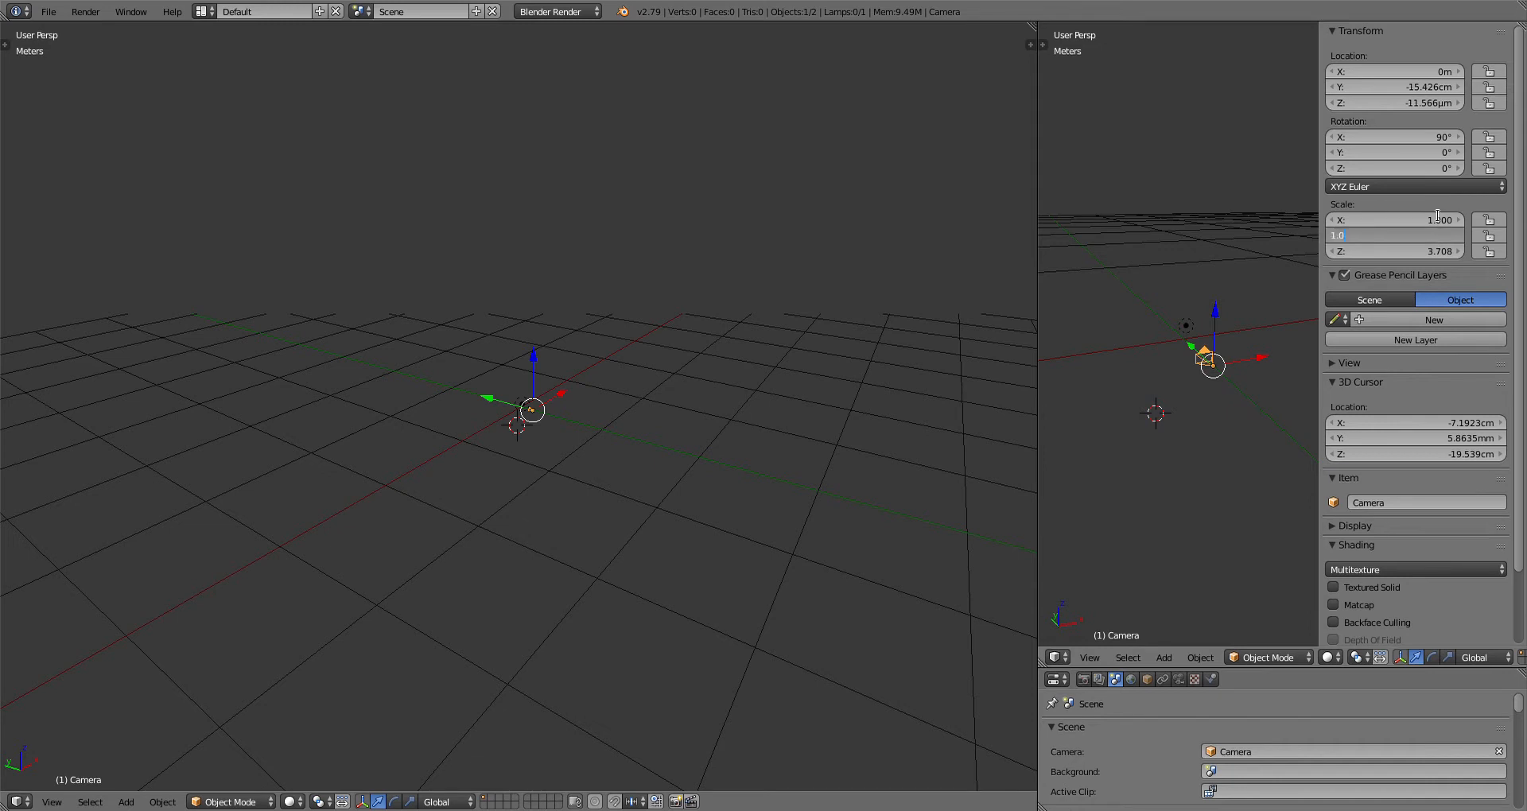
{"action": "key", "text": "Return"}
{"action": "left_click", "coordinate": [1443, 253]}
{"action": "type", "text": "1"}
{"action": "key", "text": "Return"}
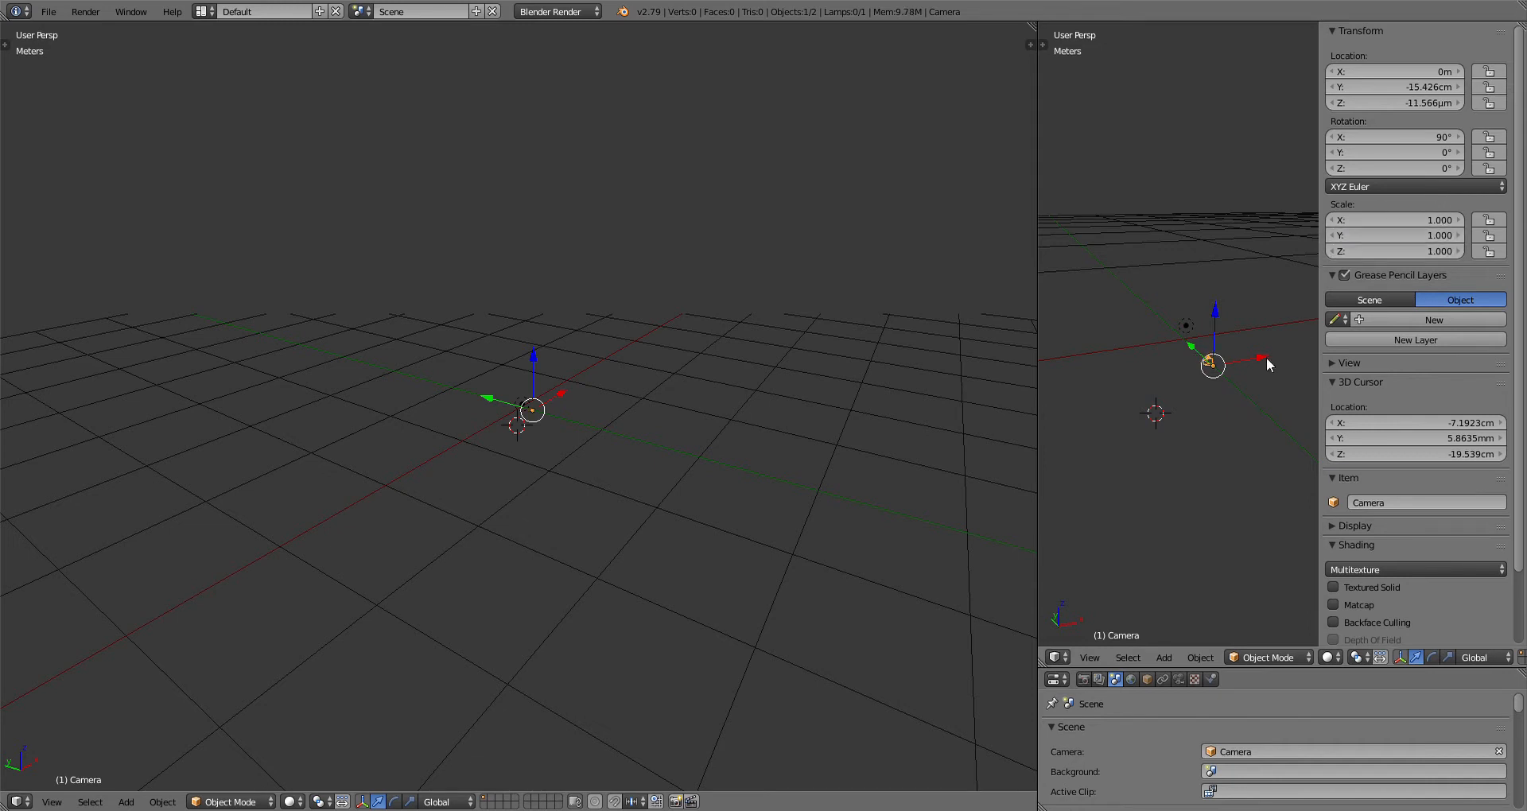
Step: Scale the camera up uniformly to about 3.7 and narrow the properties region in the smaller 3D view
{"action": "scroll", "coordinate": [1266, 368], "scroll_direction": "up", "scroll_amount": 1}
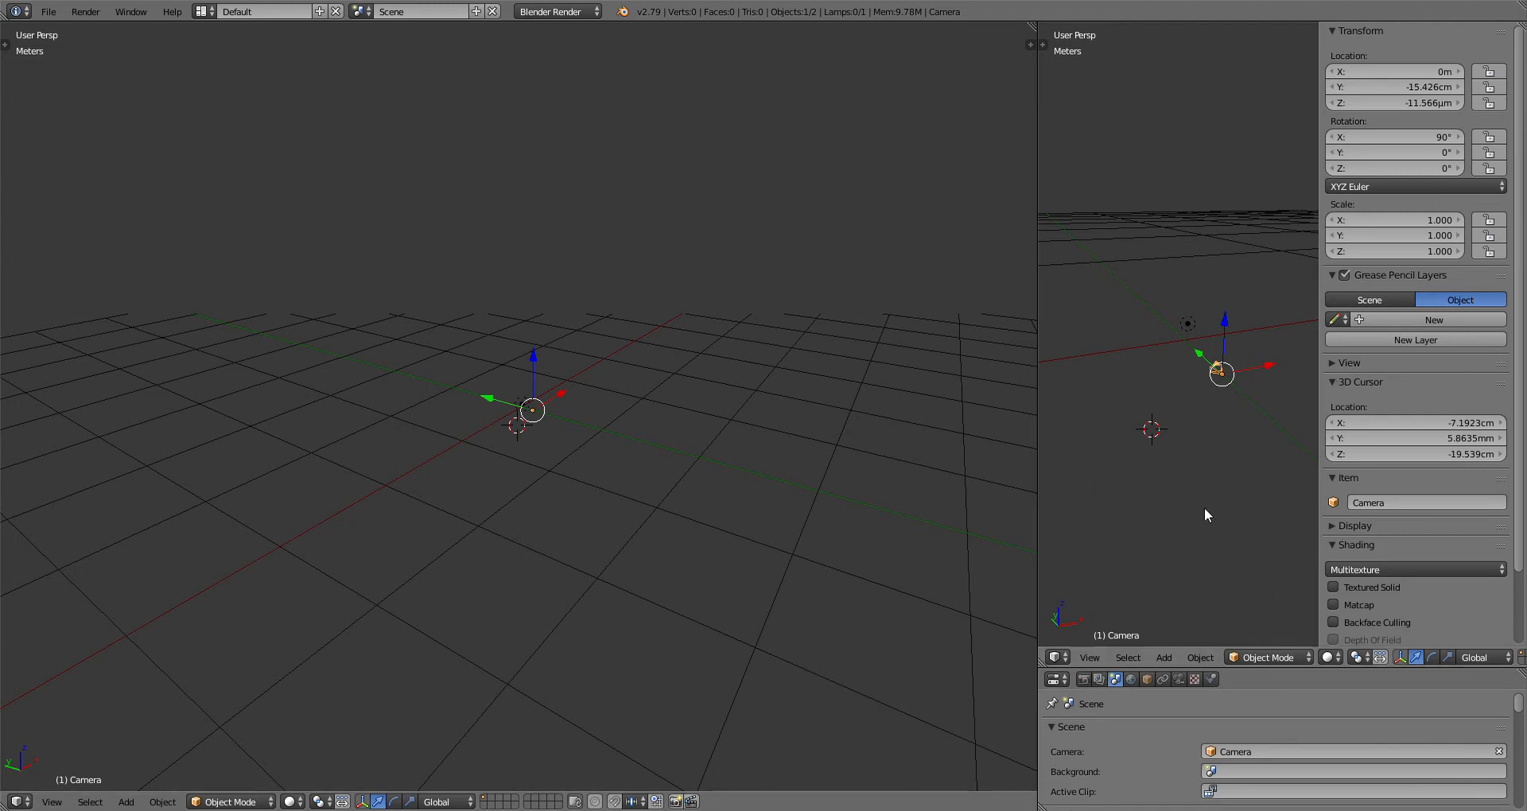
{"action": "key", "text": "s"}
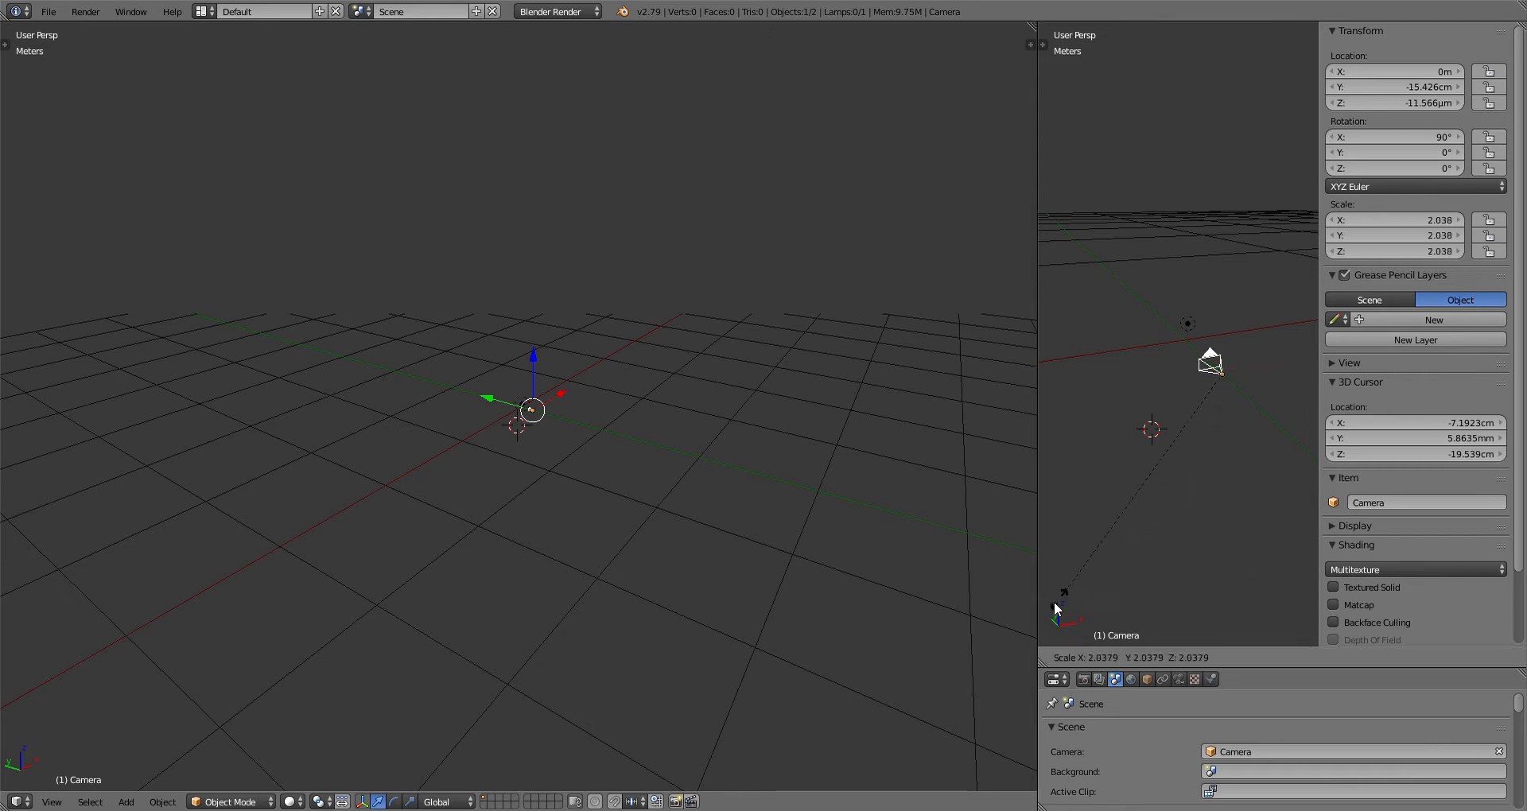
{"action": "left_click", "coordinate": [1258, 635]}
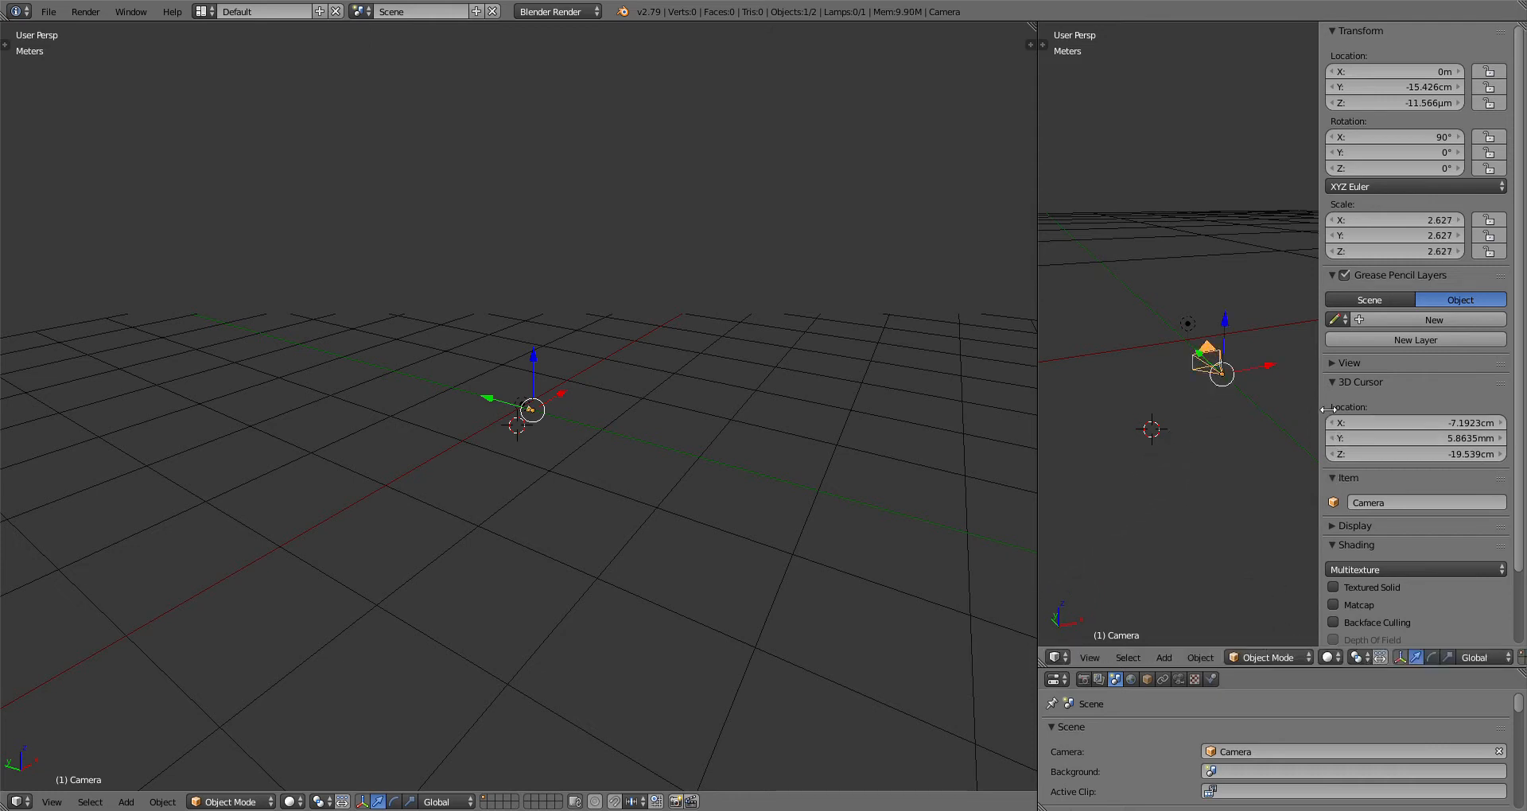
{"action": "left_click_drag", "start_coordinate": [1328, 409], "coordinate": [1450, 426]}
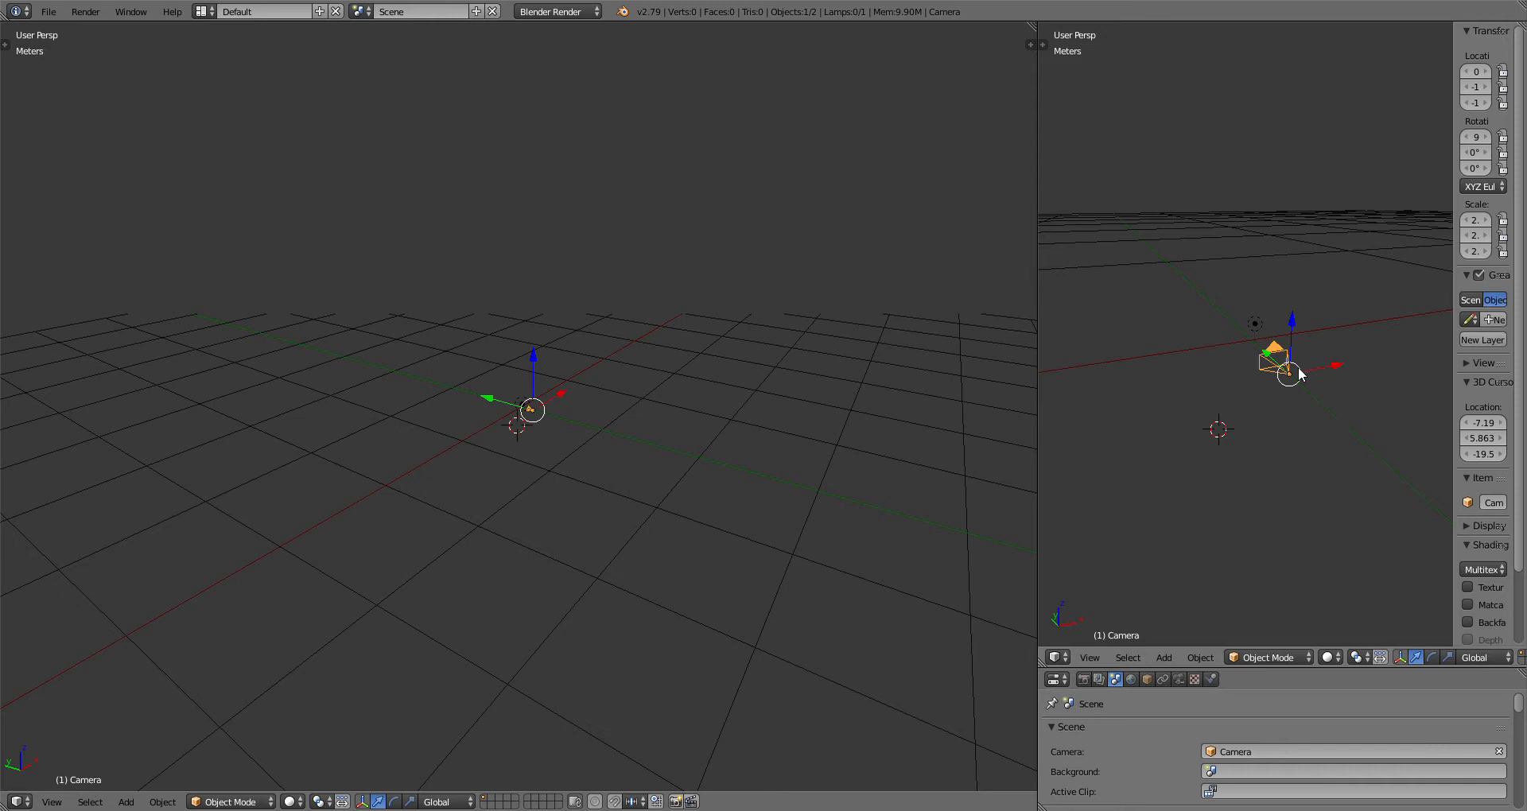
{"action": "key", "text": "s"}
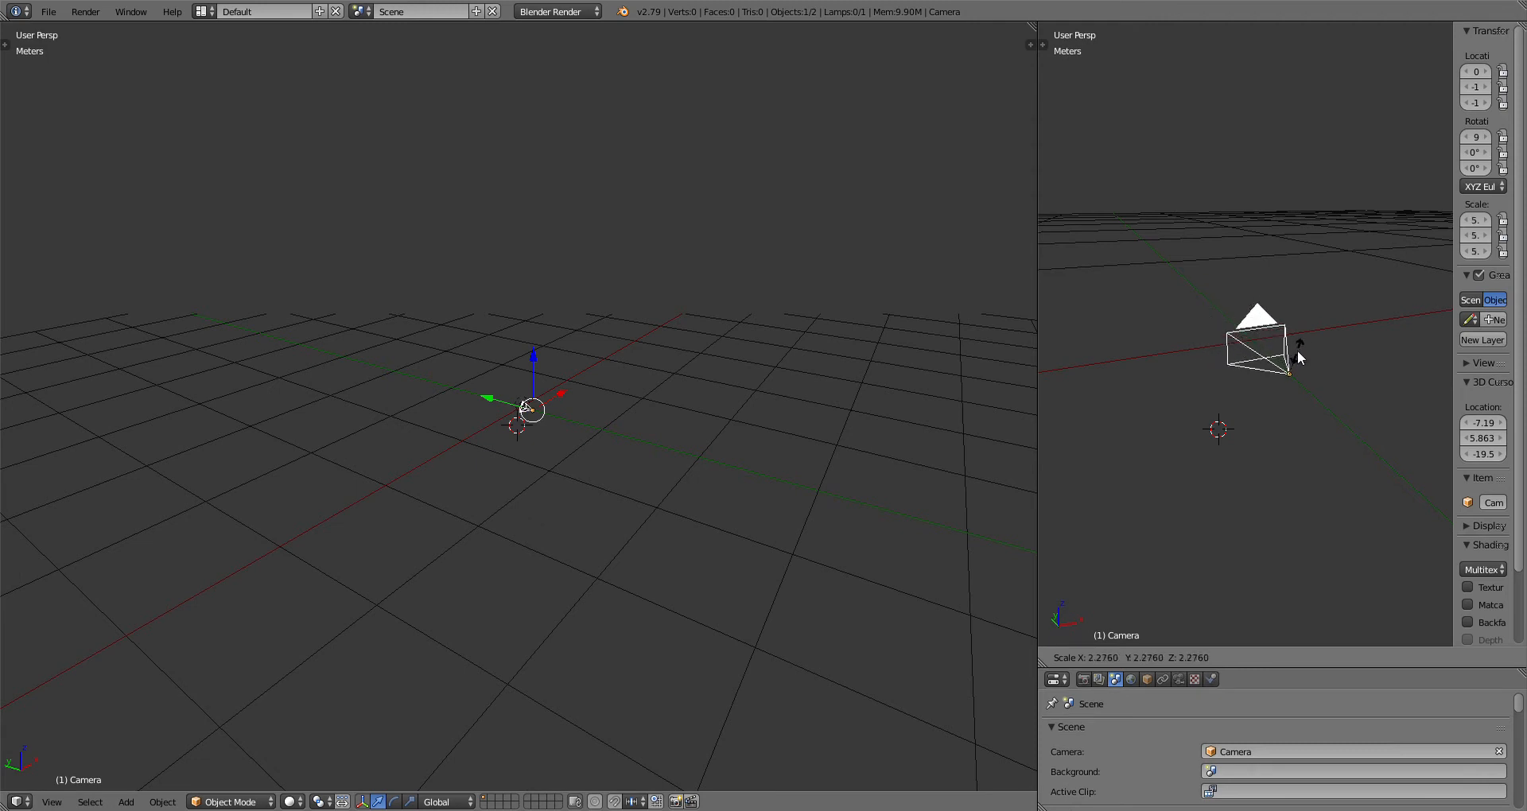
{"action": "left_click", "coordinate": [1297, 366]}
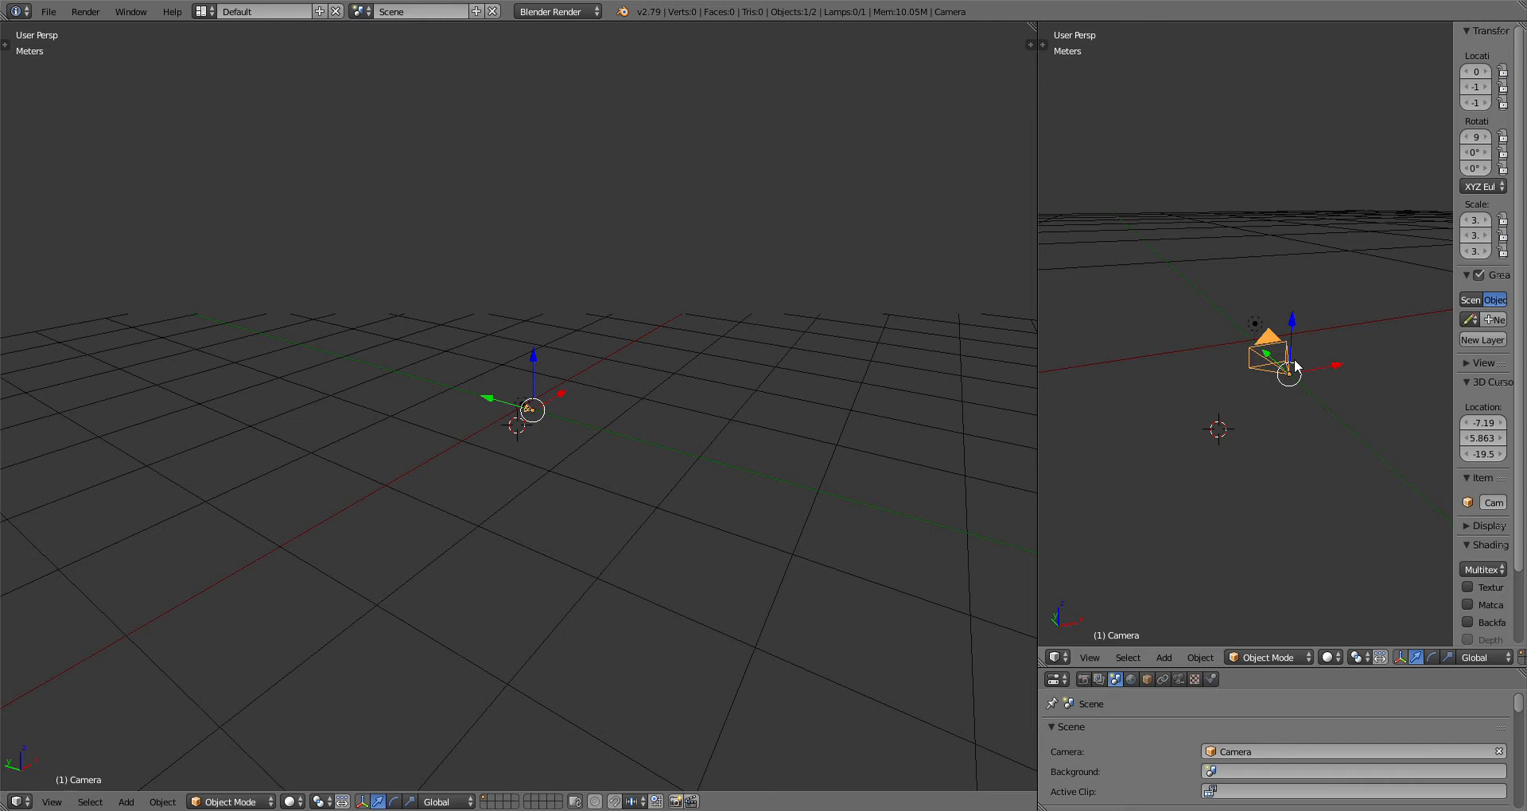
Step: Move the camera back along the Y axis and show the camera's view in the larger 3D view
{"action": "left_click_drag", "start_coordinate": [1270, 359], "coordinate": [1336, 395]}
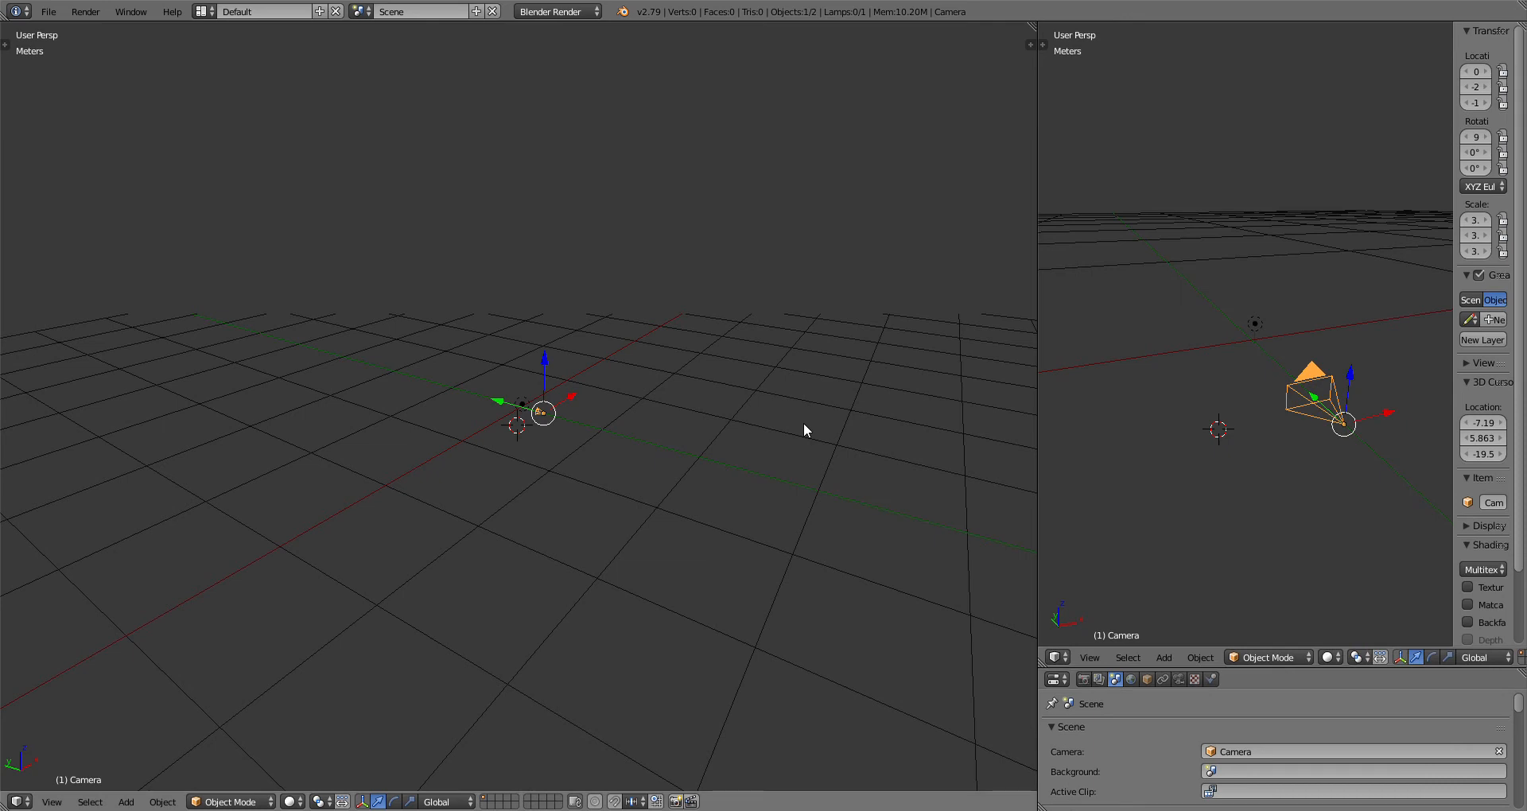
{"action": "key", "text": "KP_0"}
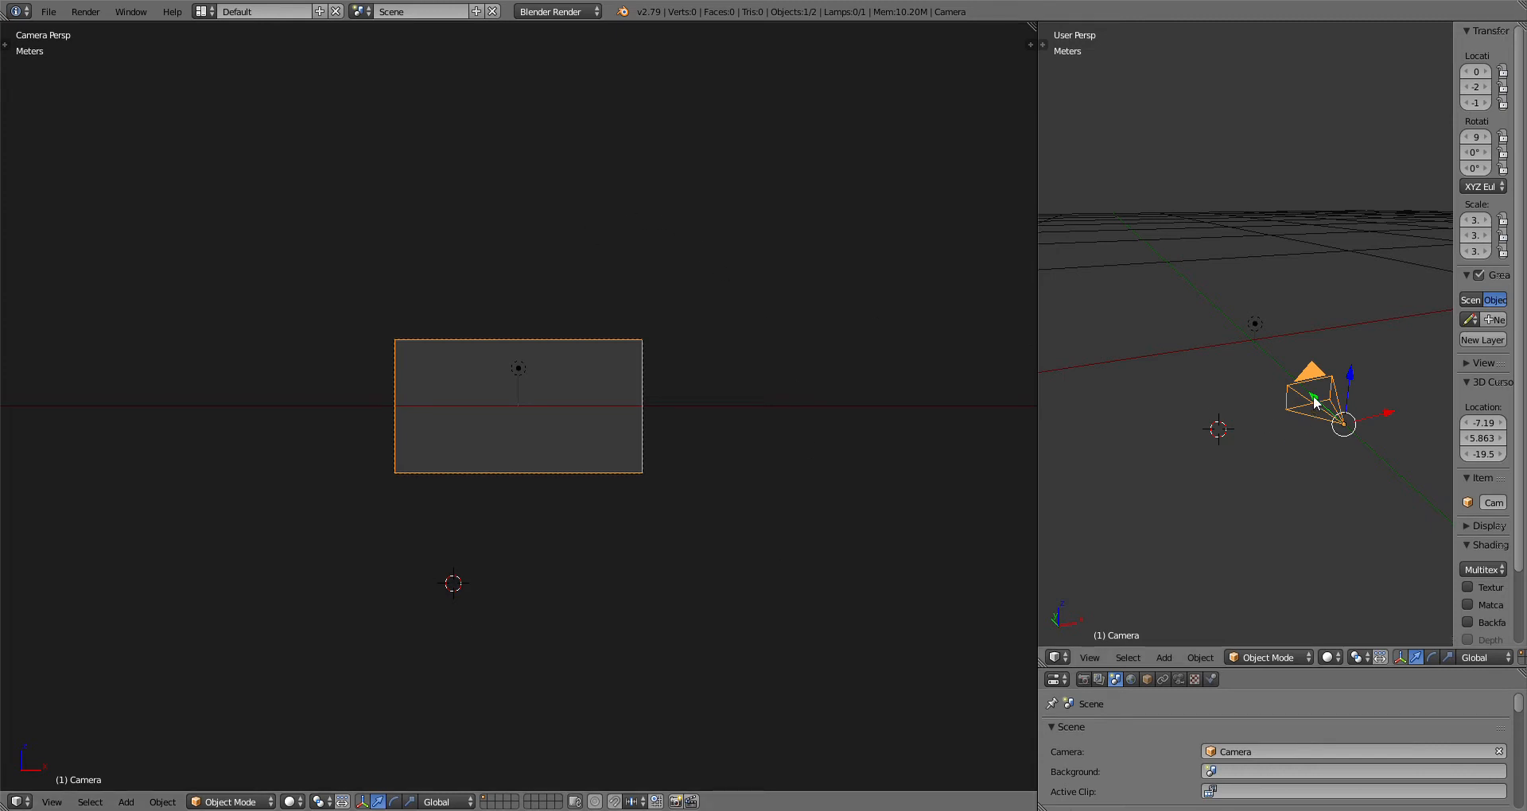
{"action": "key", "text": "g"}
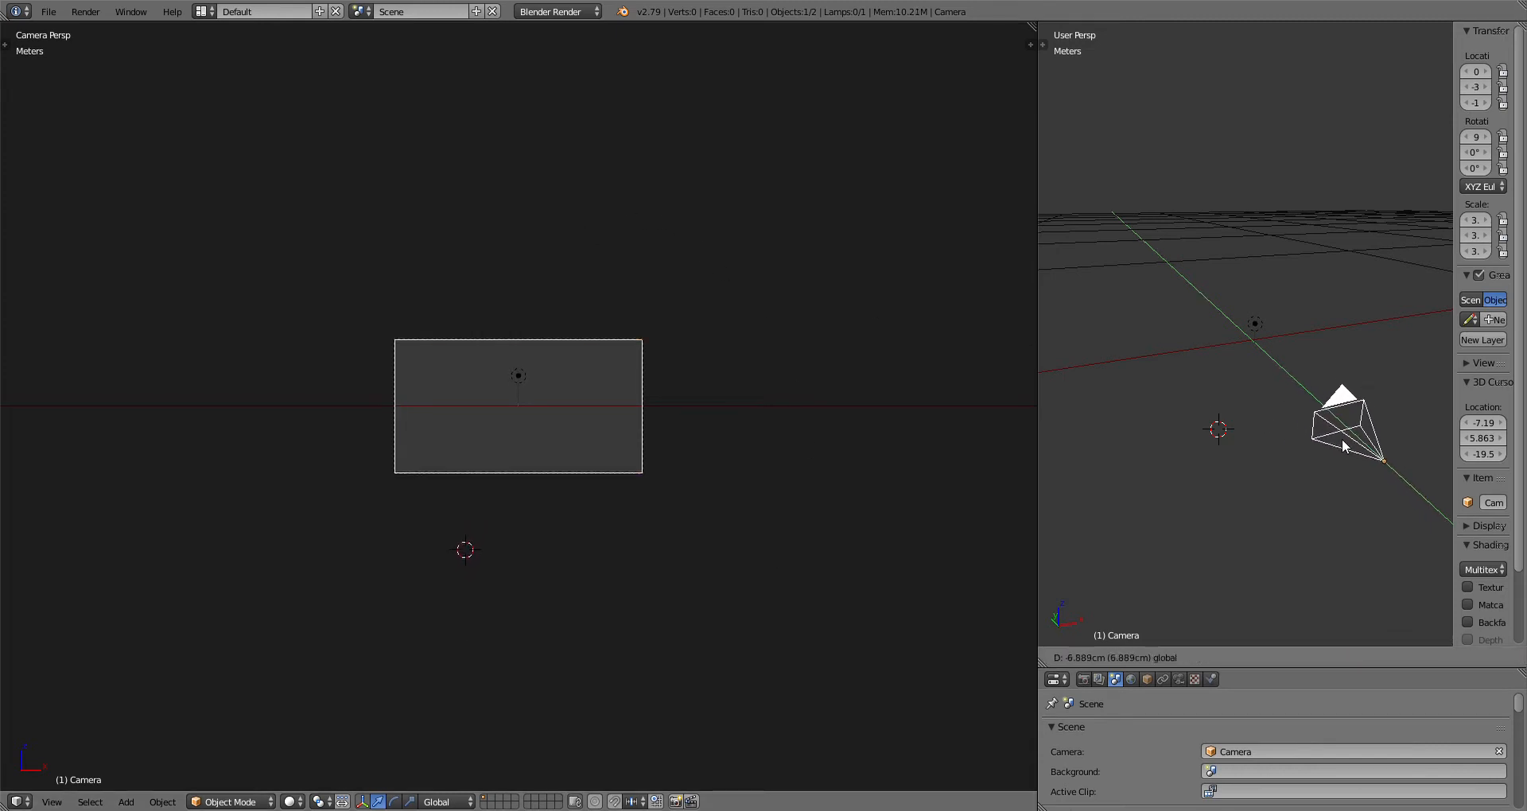
{"action": "left_click", "coordinate": [1291, 390]}
Step: Shift the camera along the X axis until it sits at about 2.8 mm
{"action": "key", "text": "g"}
{"action": "key", "text": "x"}
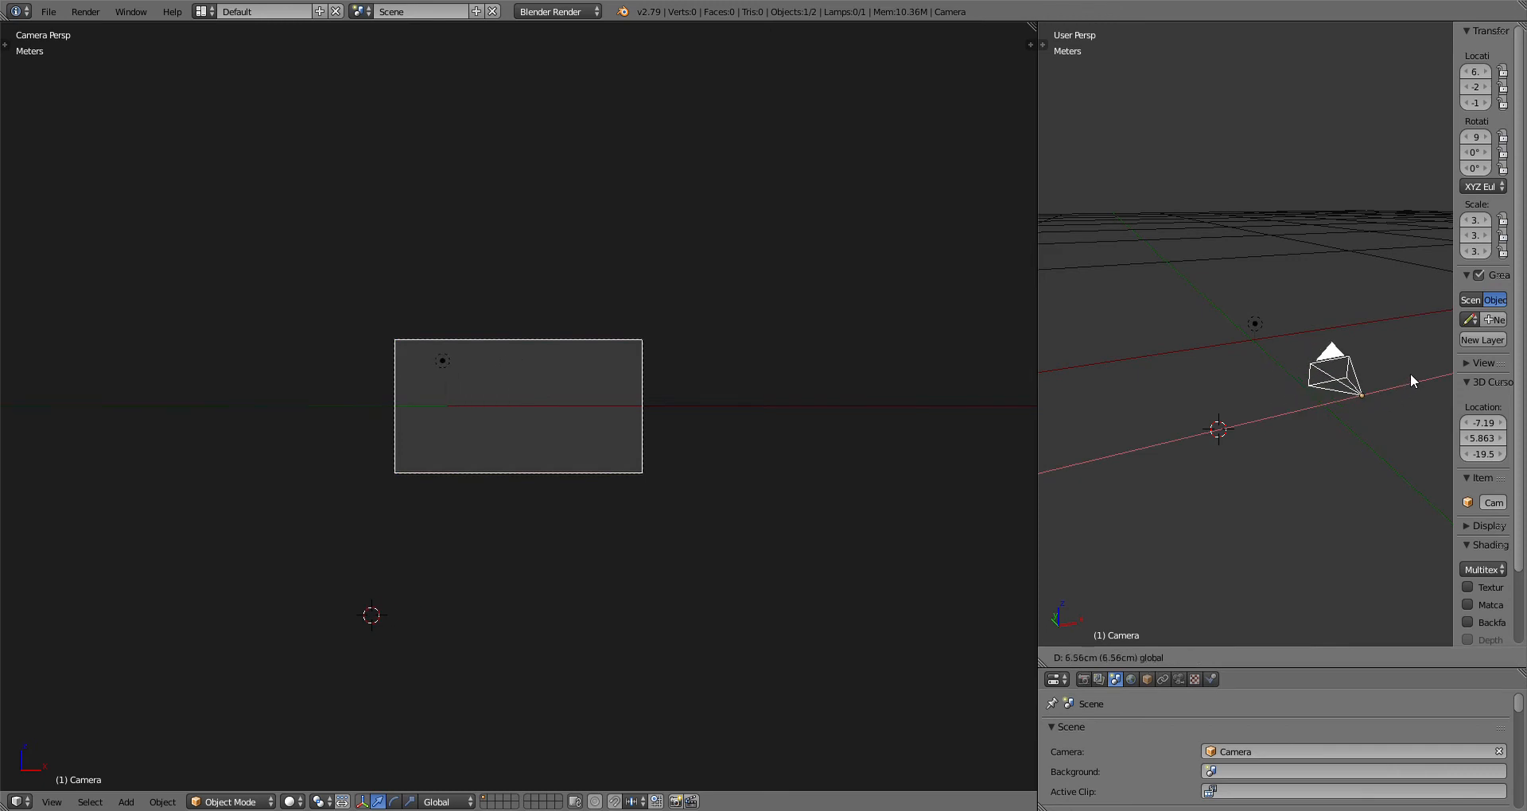
{"action": "left_click", "coordinate": [1388, 384]}
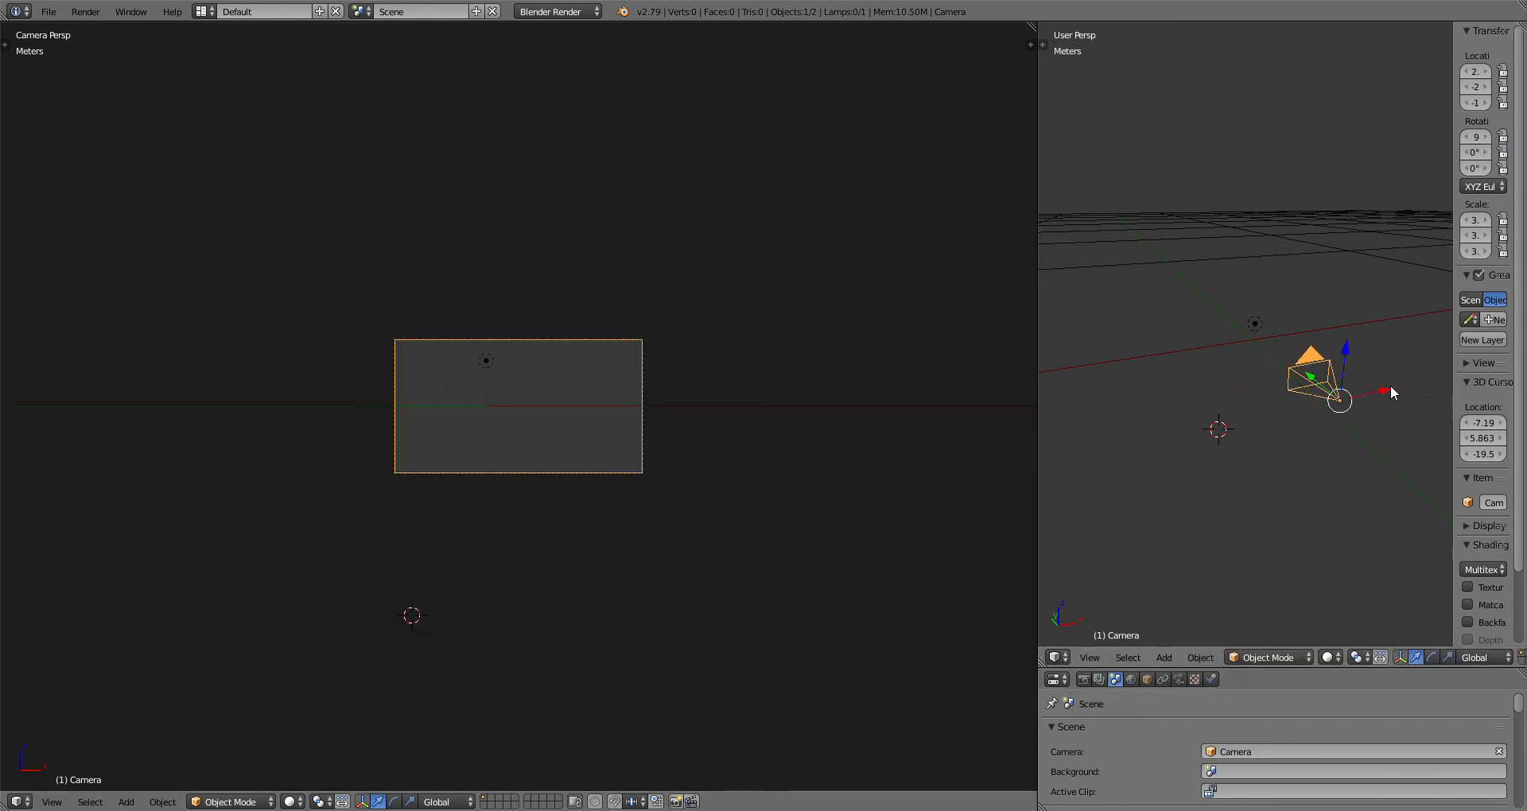
{"action": "key", "text": "g"}
{"action": "key", "text": "x"}
{"action": "left_click", "coordinate": [1371, 392]}
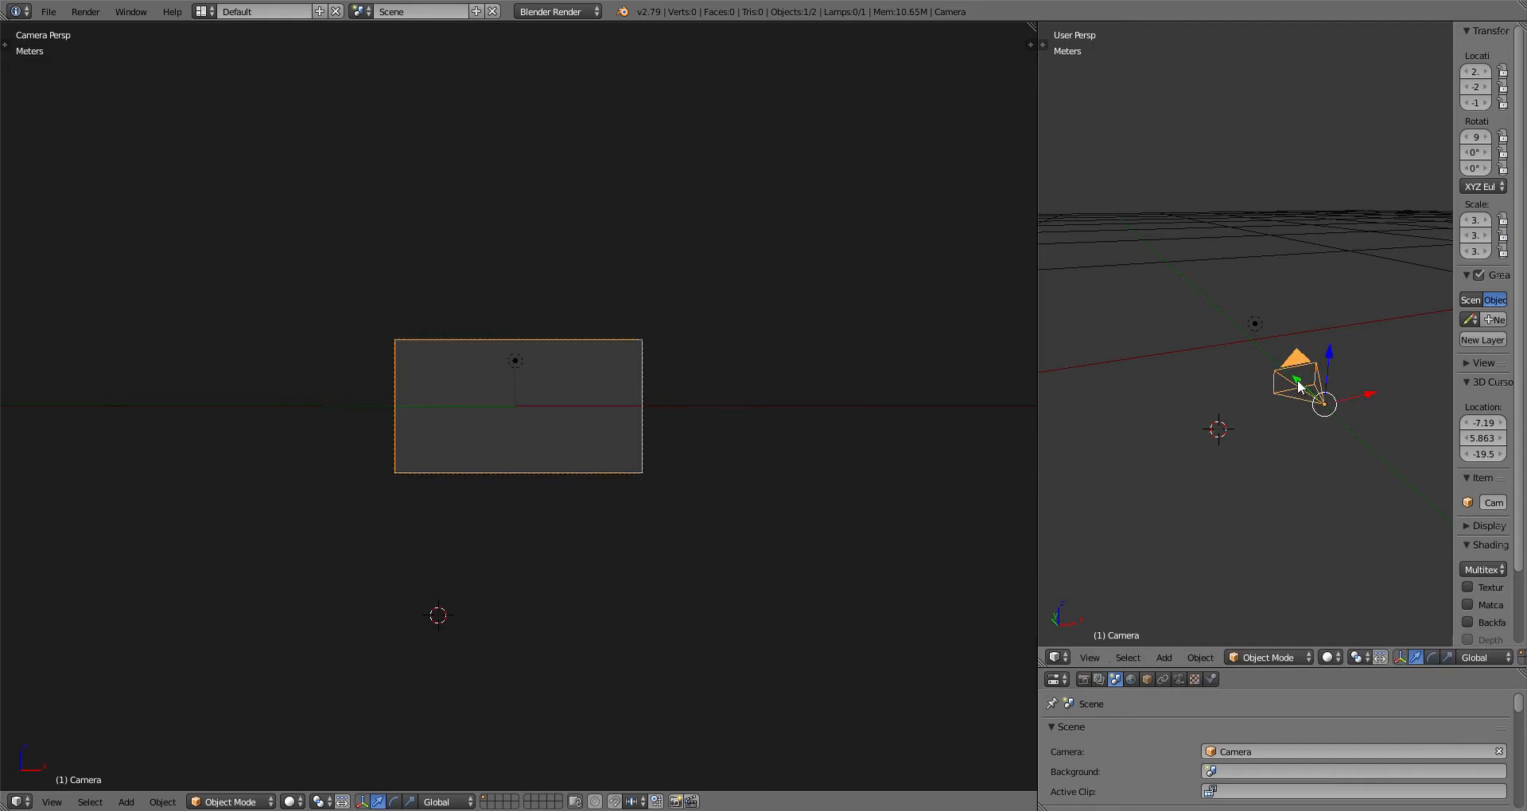
Step: Move the camera along the Y axis to about -34.1 cm and hide the smaller 3D view's properties region
{"action": "key", "text": "g"}
{"action": "key", "text": "y"}
{"action": "left_click", "coordinate": [1369, 454]}
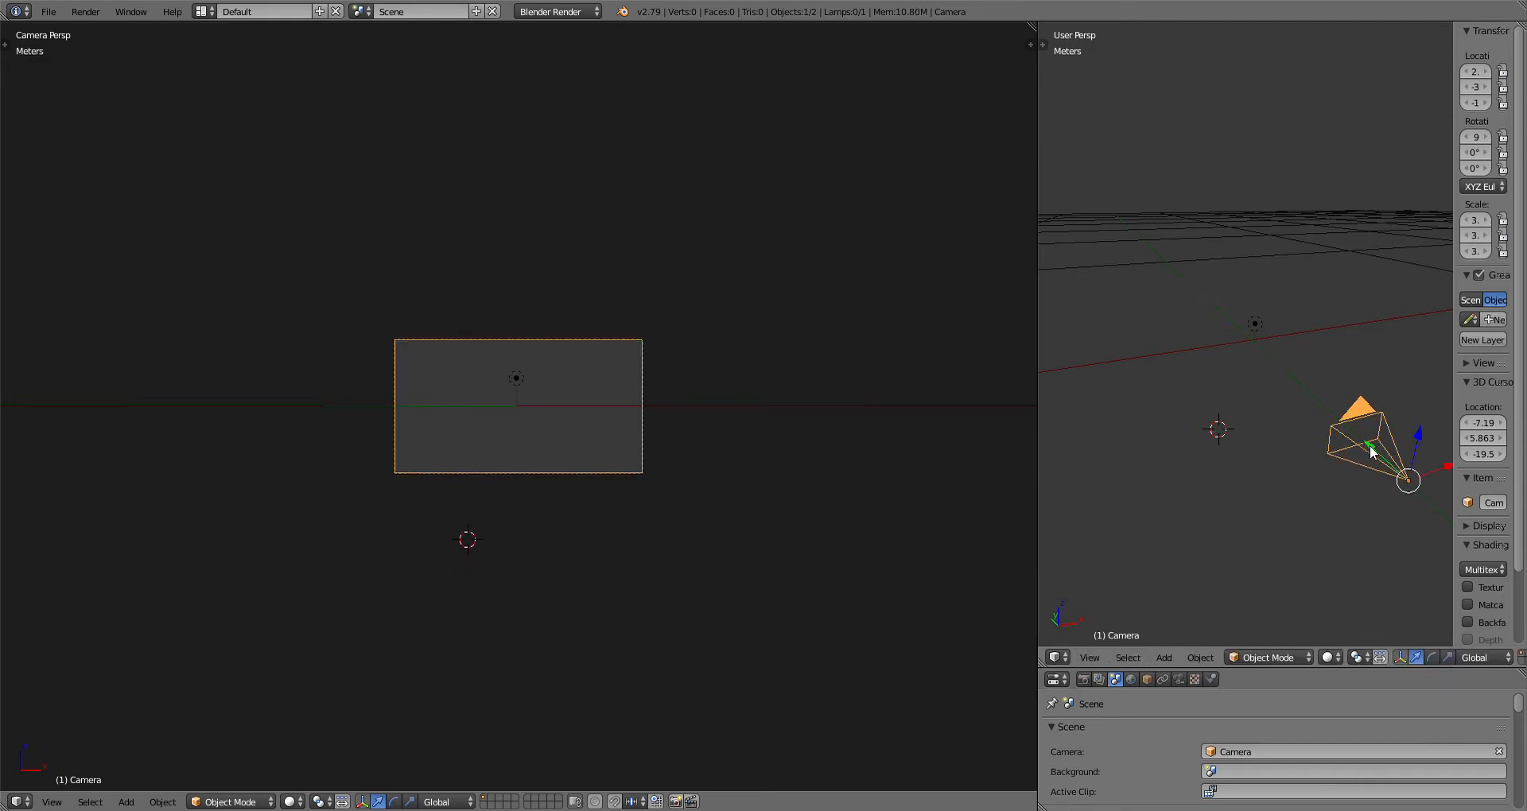
{"action": "key", "text": "g"}
{"action": "key", "text": "y"}
{"action": "left_click", "coordinate": [1345, 407]}
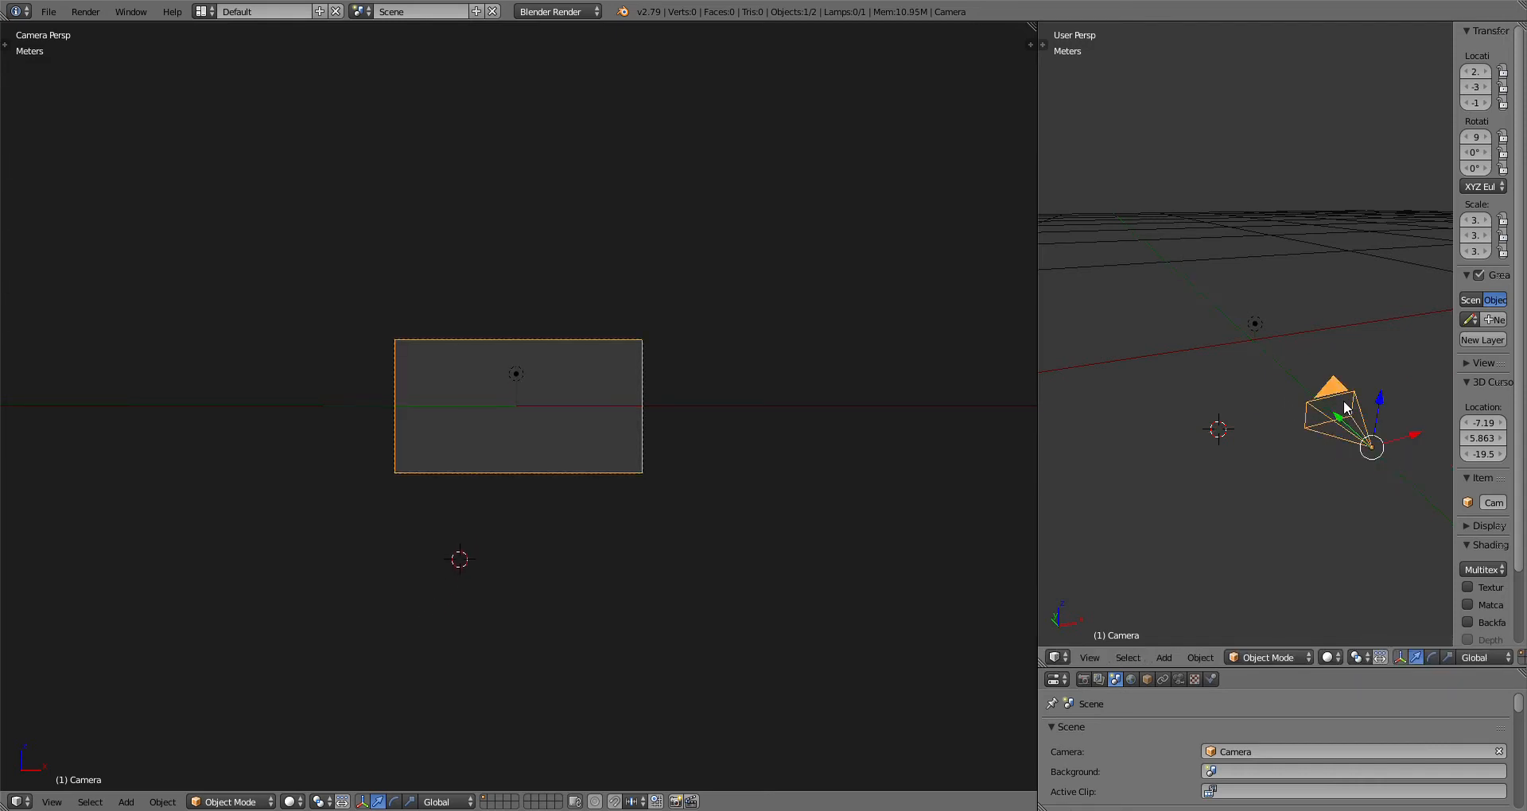
{"action": "key", "text": "n"}
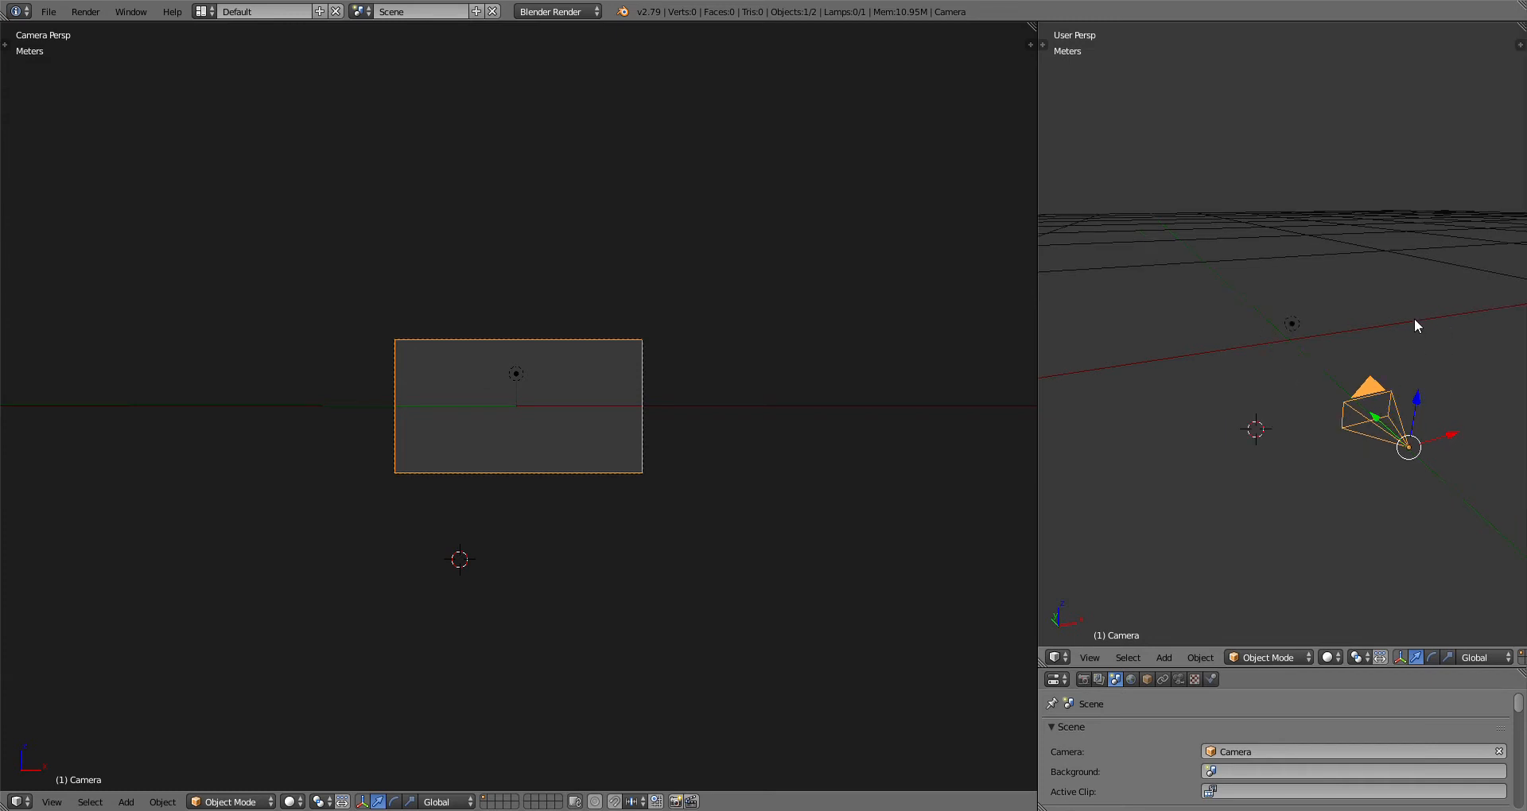
Step: Leave the camera view in the larger 3D view for a perspective view that shows the camera obliquely
{"action": "middle_click_drag", "start_coordinate": [675, 447], "coordinate": [747, 517]}
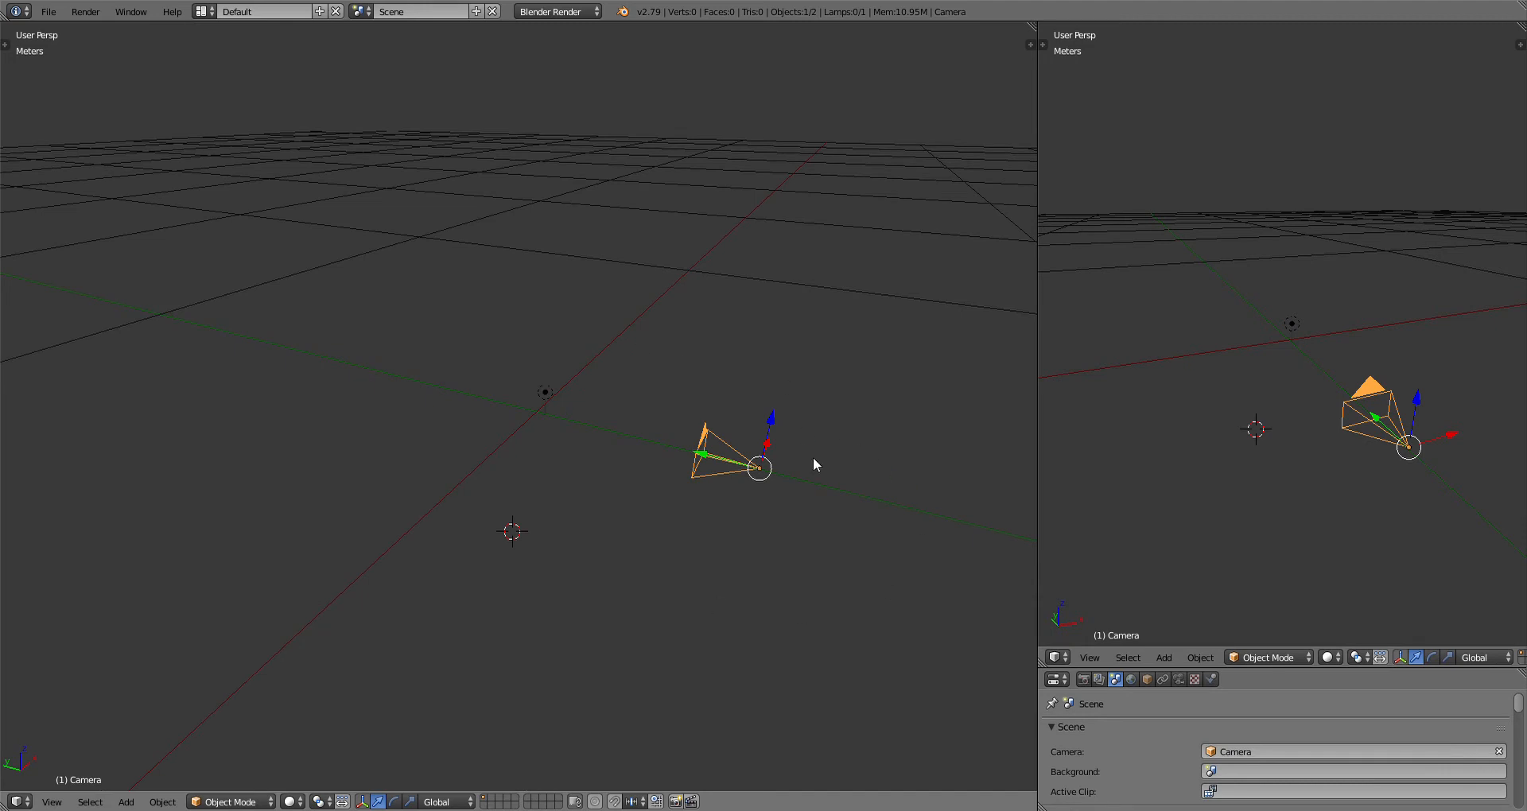
{"action": "middle_click_drag", "start_coordinate": [766, 503], "coordinate": [582, 480]}
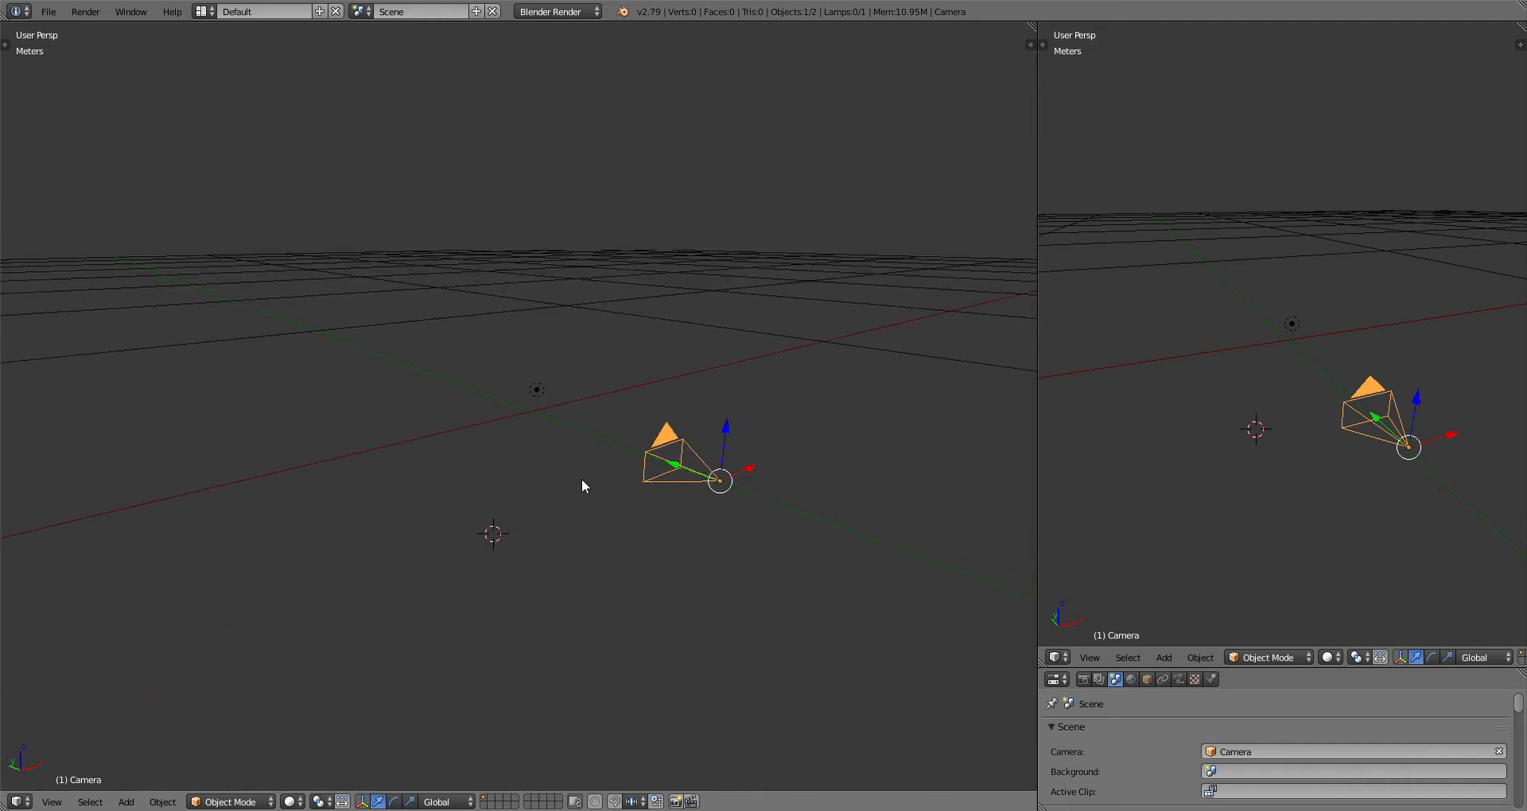
{"action": "scroll", "coordinate": [633, 433], "scroll_direction": "down", "scroll_amount": 1}
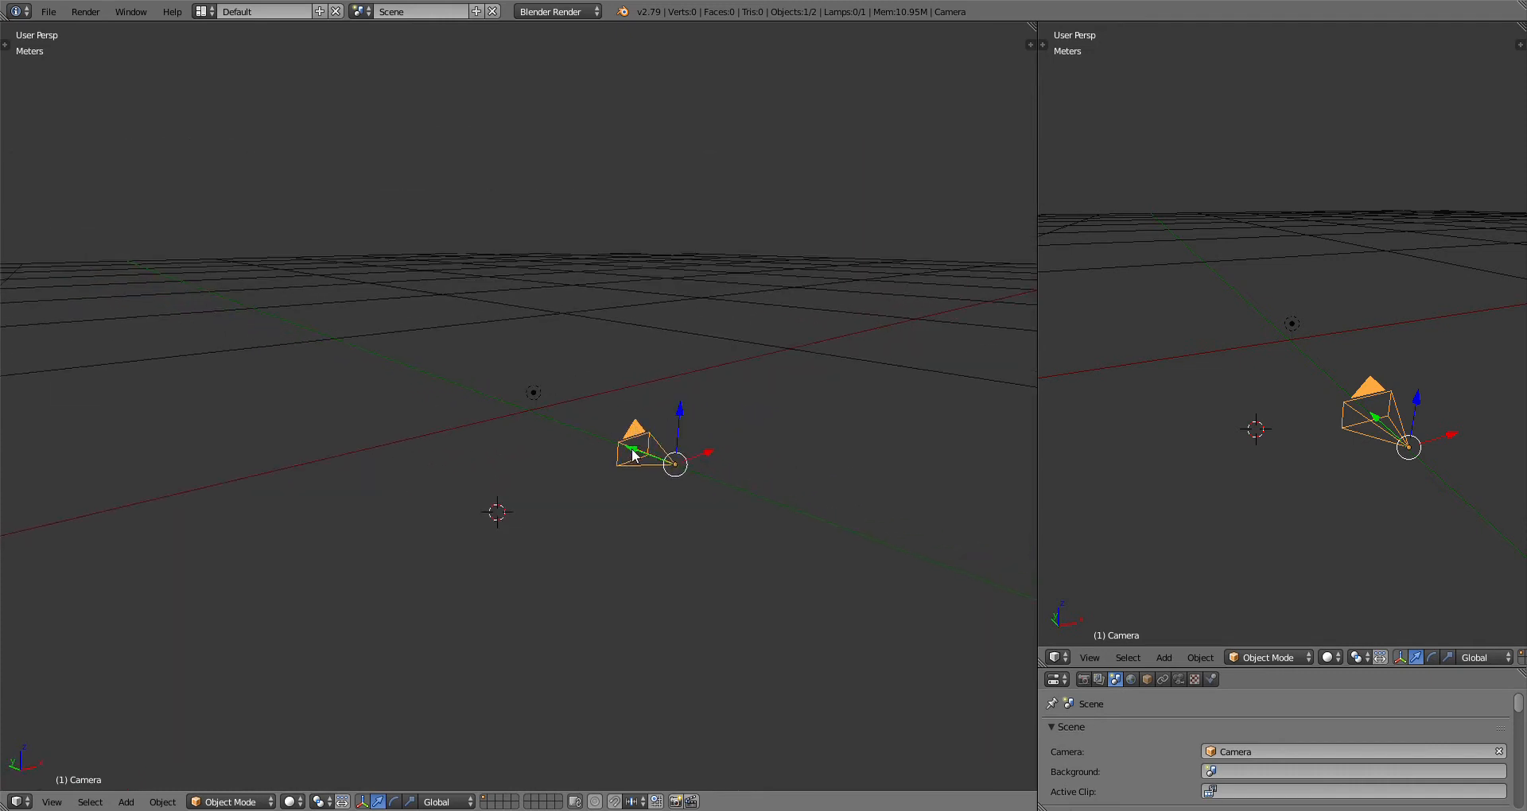
{"action": "key", "text": "shift+a"}
{"action": "mouse_move", "coordinate": [635, 455]}
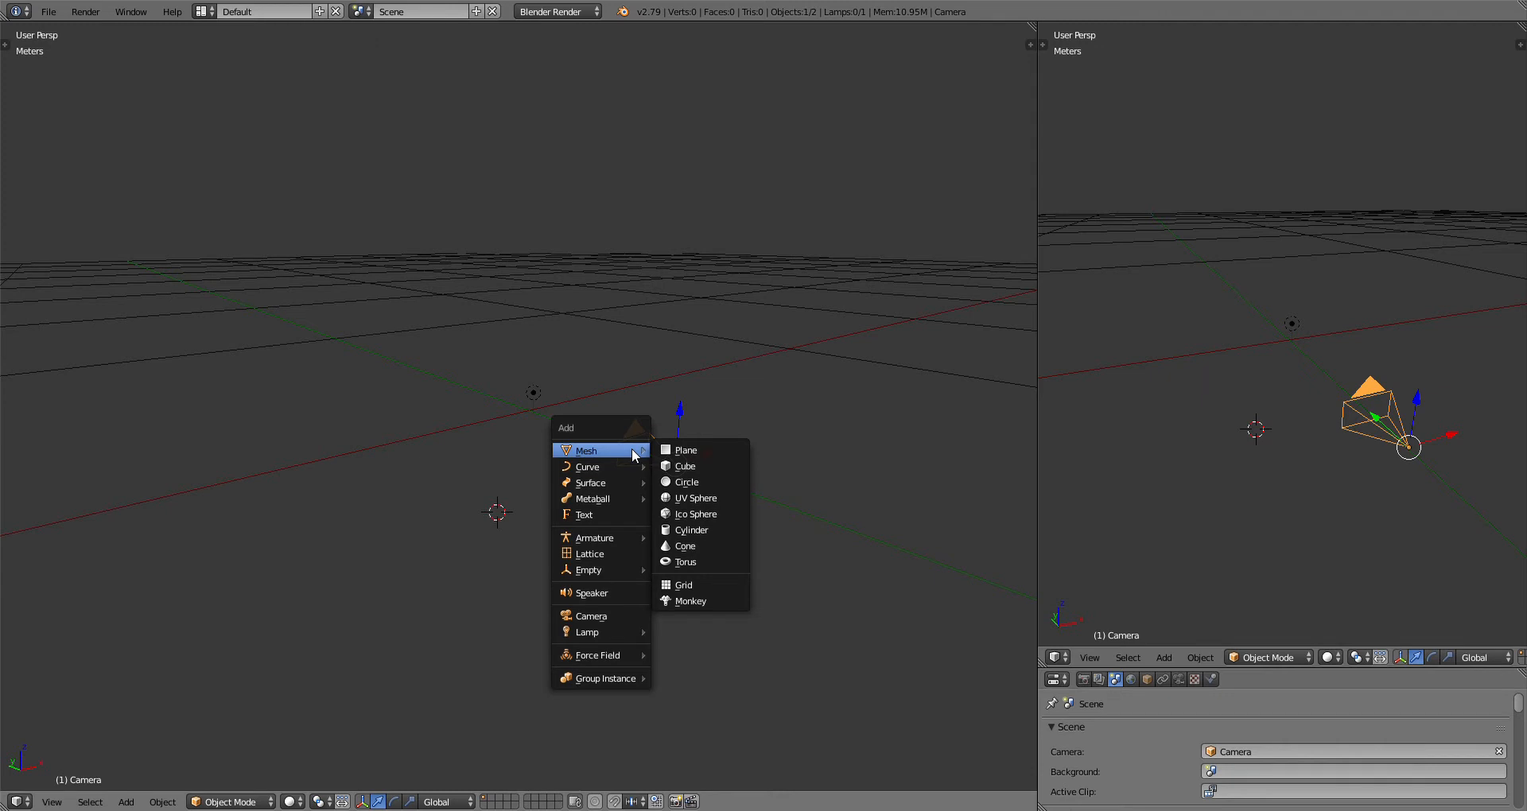
{"action": "left_click", "coordinate": [126, 802]}
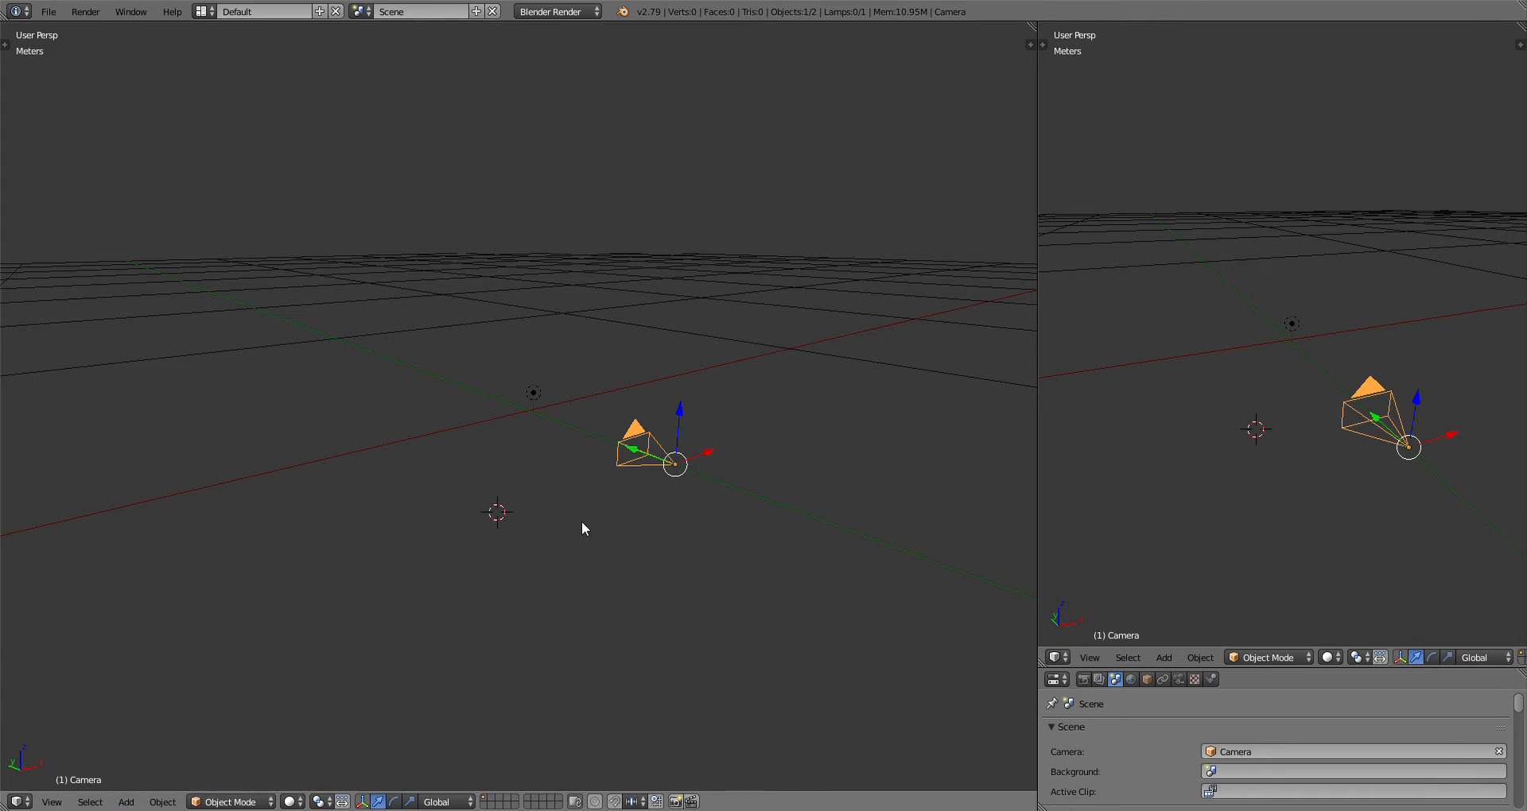
Step: Add a plane mesh at the 3D cursor and show its transform properties in the larger 3D view
{"action": "key", "text": "shift+a"}
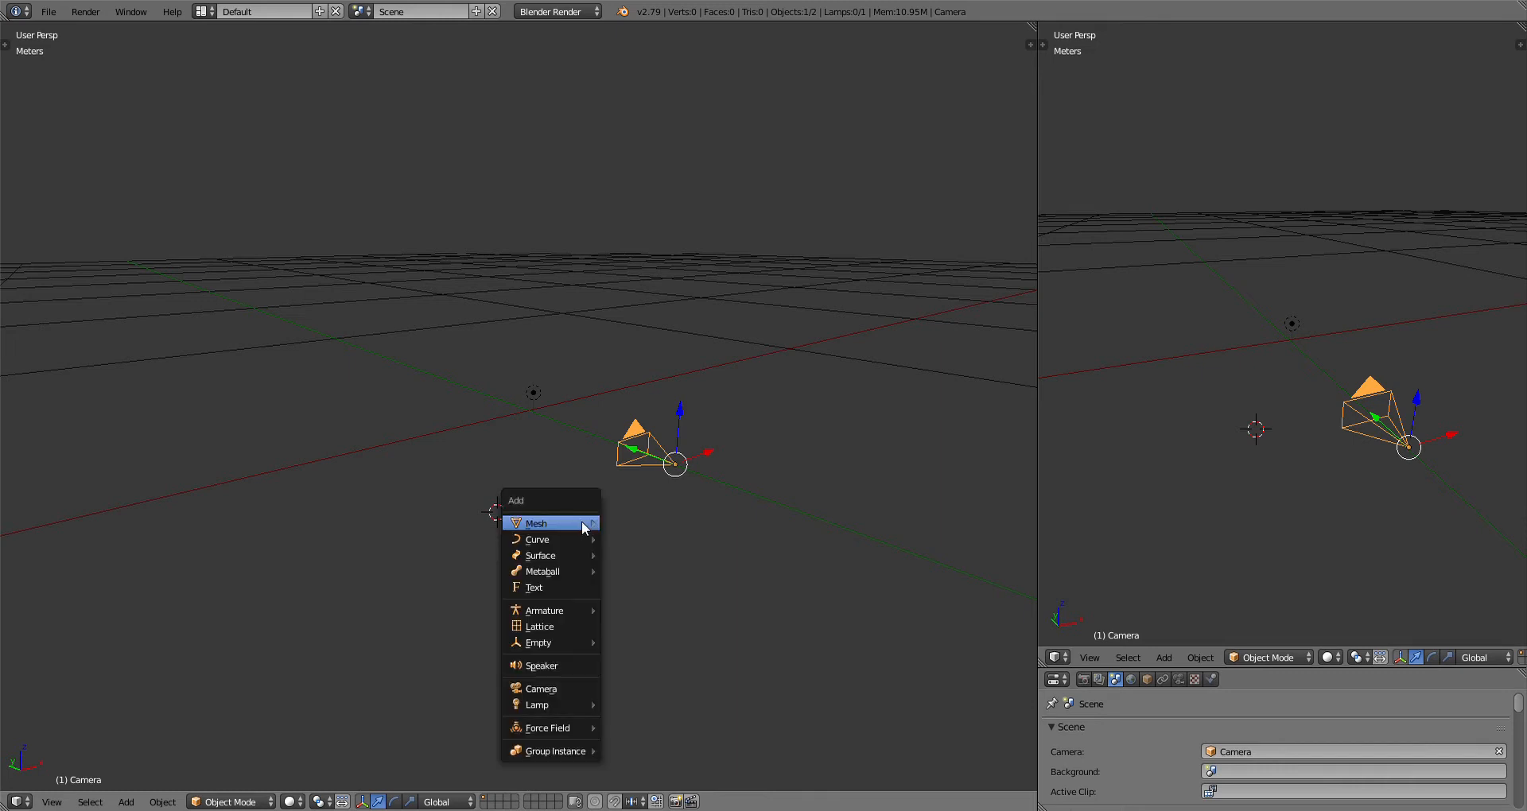
{"action": "mouse_move", "coordinate": [586, 523]}
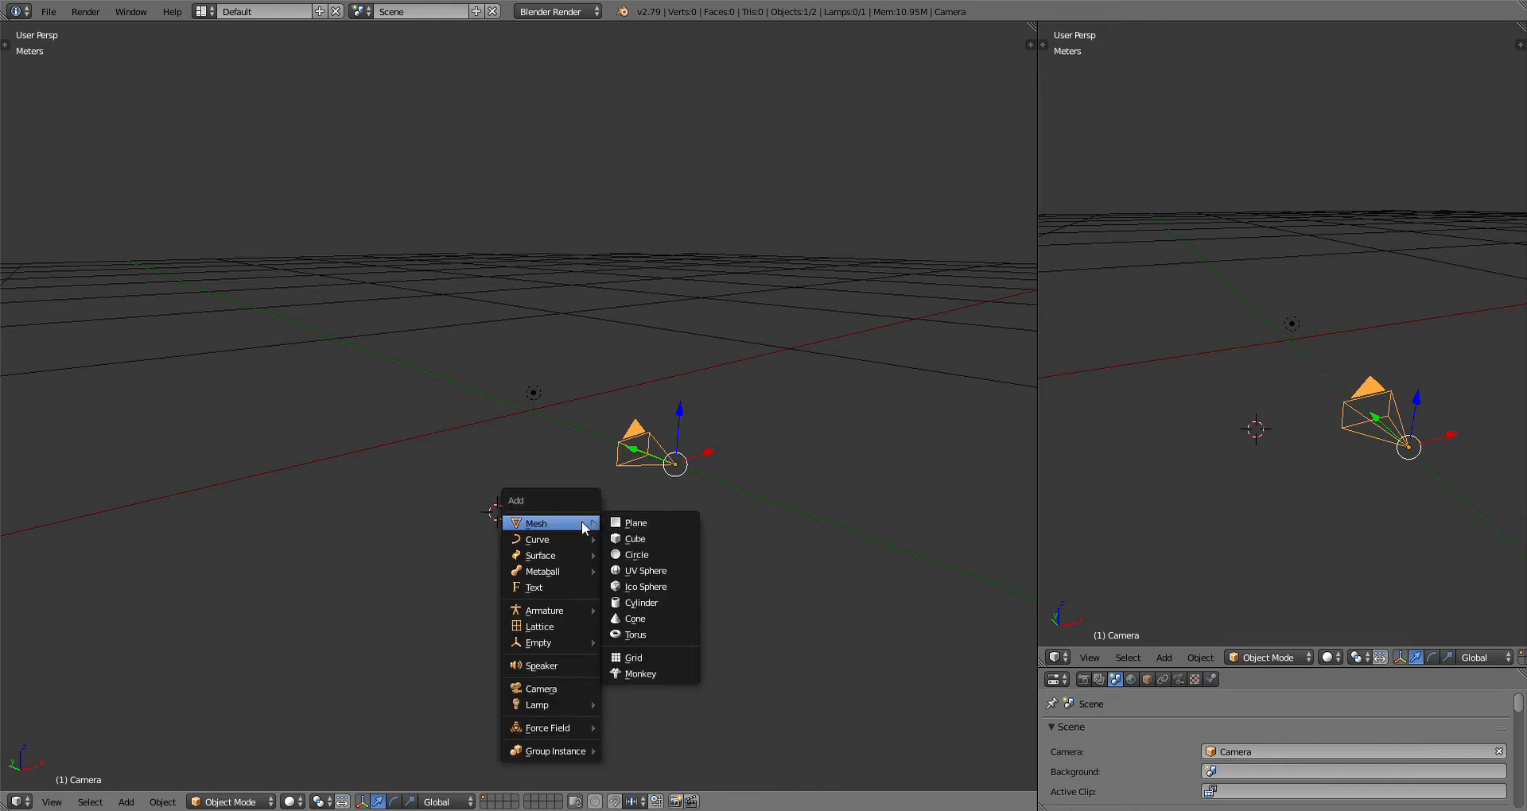
{"action": "left_click", "coordinate": [637, 522]}
{"action": "scroll", "coordinate": [638, 490], "scroll_direction": "down", "scroll_amount": 5}
{"action": "scroll", "coordinate": [639, 494], "scroll_direction": "down", "scroll_amount": 3}
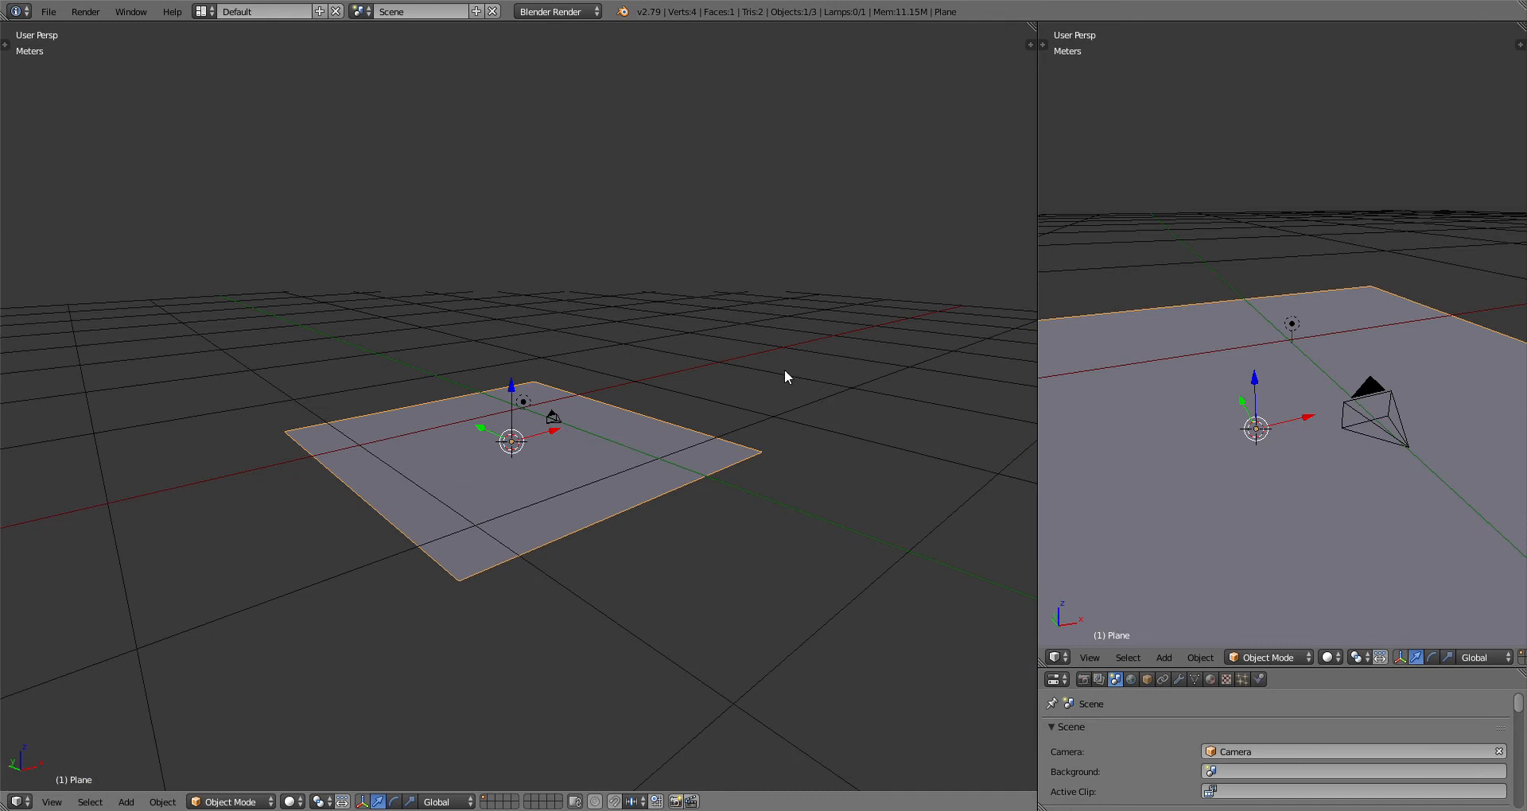
{"action": "key", "text": "n"}
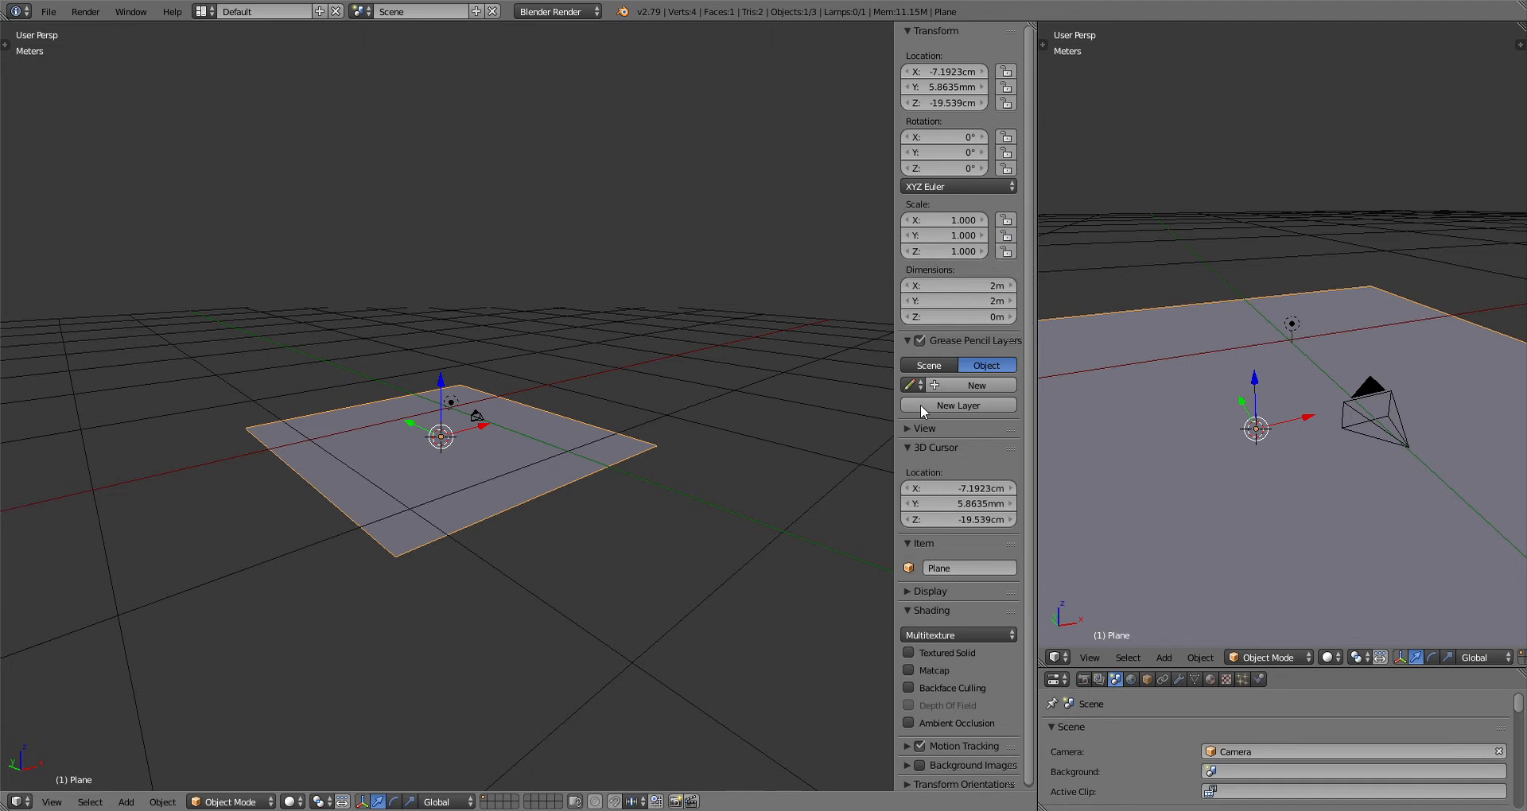
Step: Select the camera in the smaller 3D view and try scaling it up over the plane
{"action": "right_click", "coordinate": [1361, 398]}
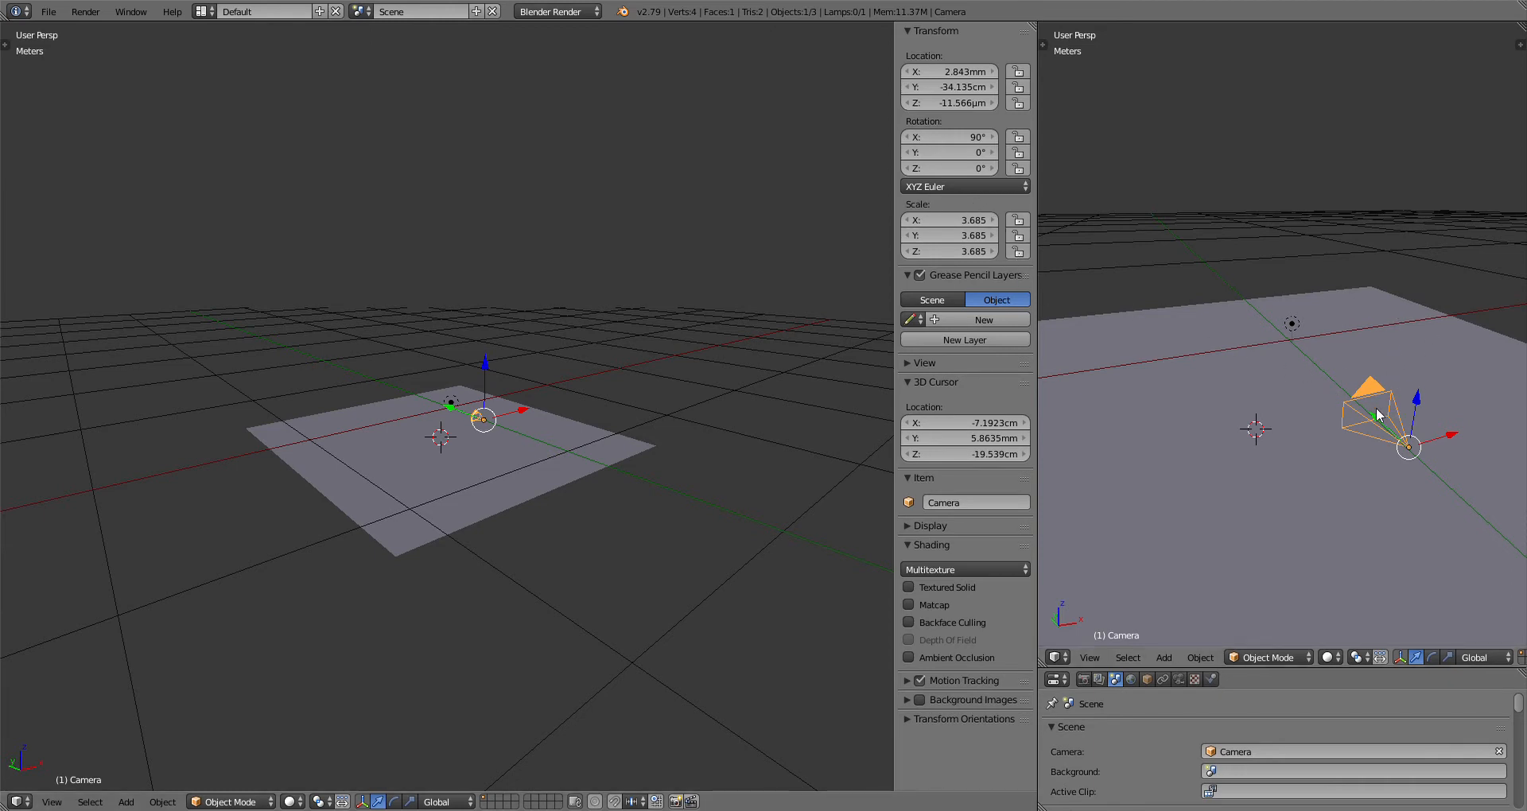
{"action": "key", "text": "s"}
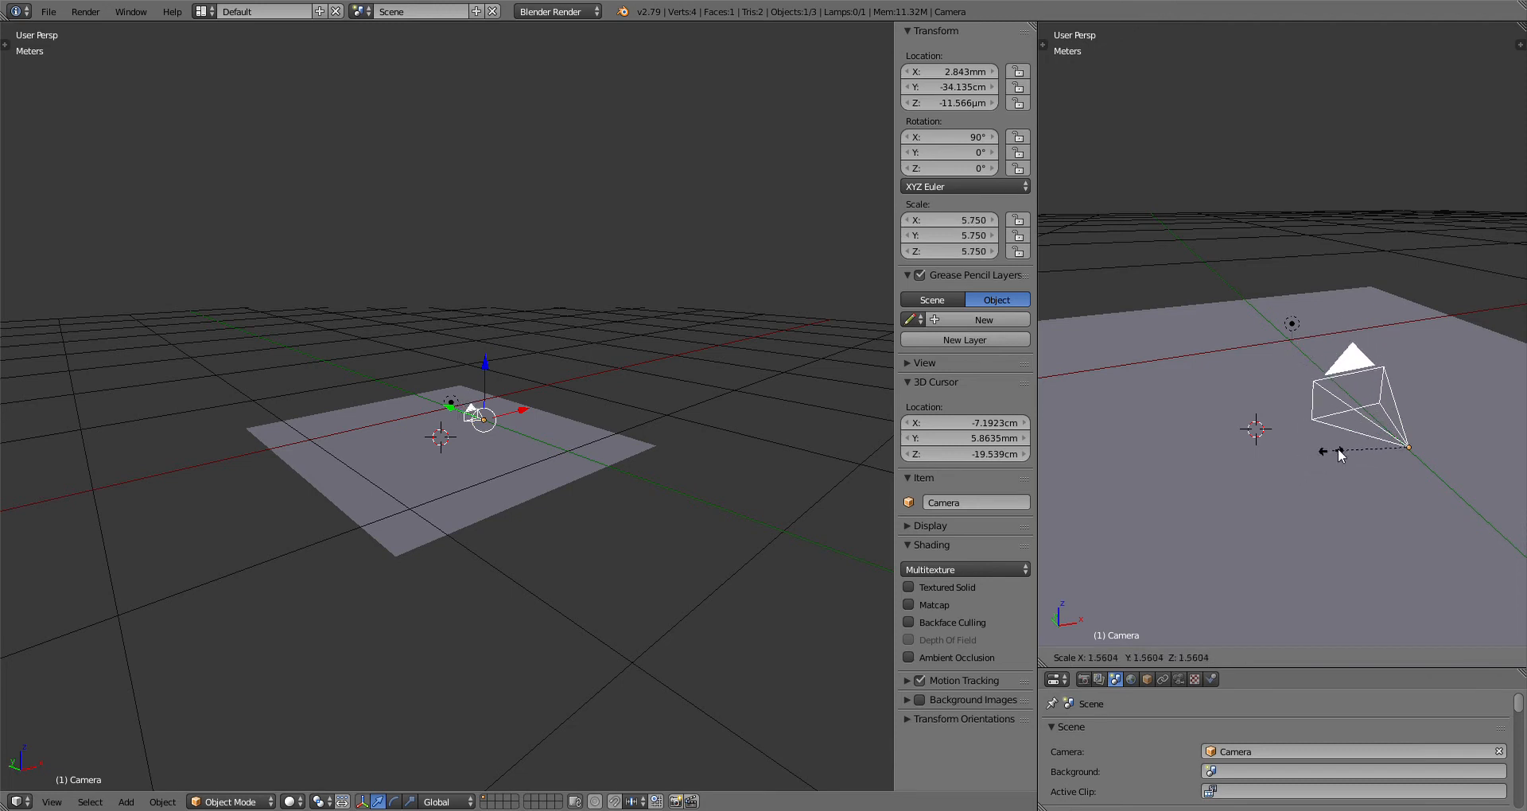
{"action": "key", "text": "Escape"}
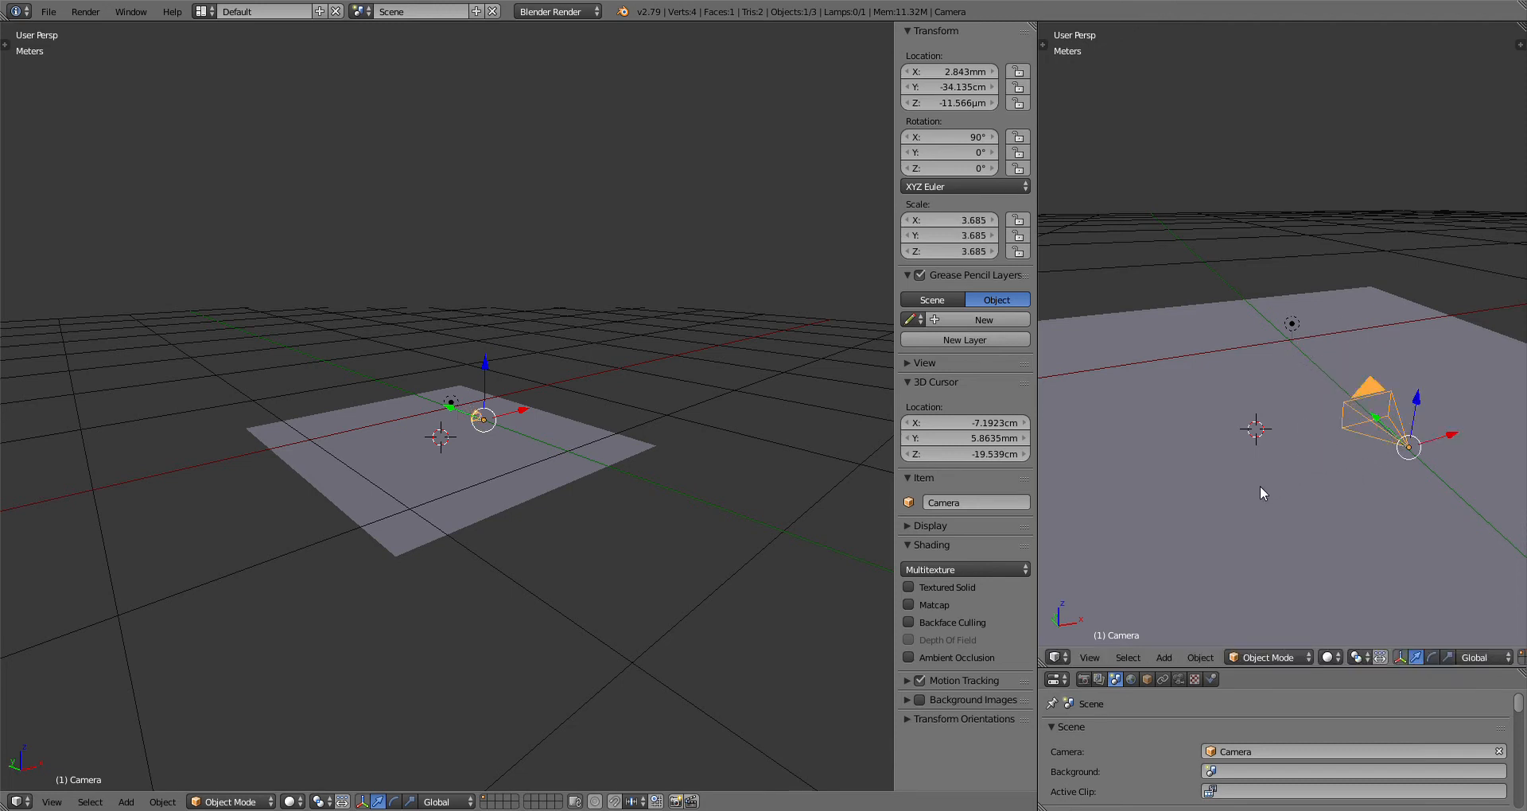
Step: Show the render settings, widen the column with the smaller 3D view, and adjust the height of the Properties editor
{"action": "left_click", "coordinate": [1085, 681]}
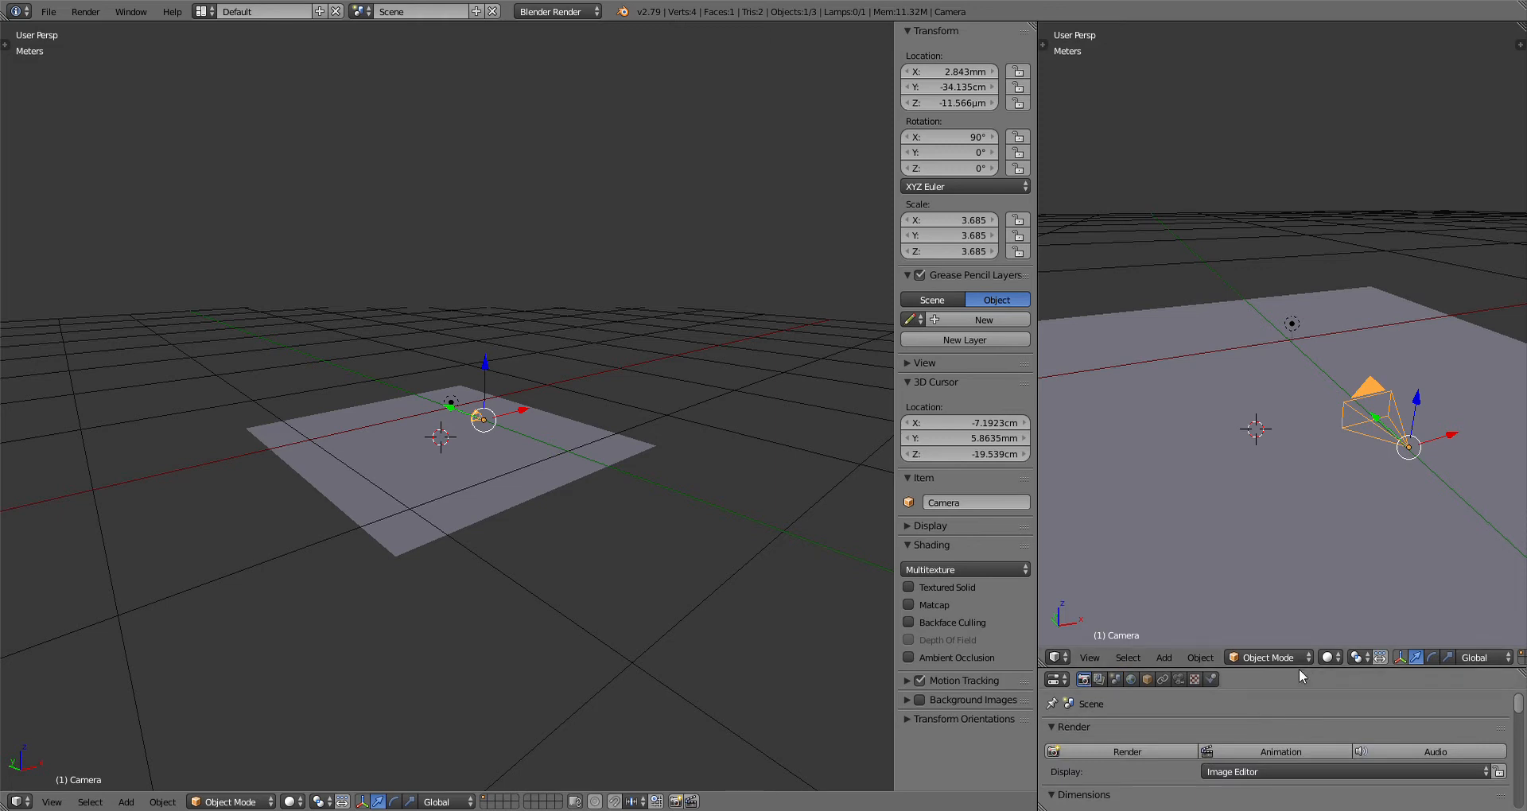
{"action": "left_click_drag", "start_coordinate": [1299, 670], "coordinate": [1362, 340]}
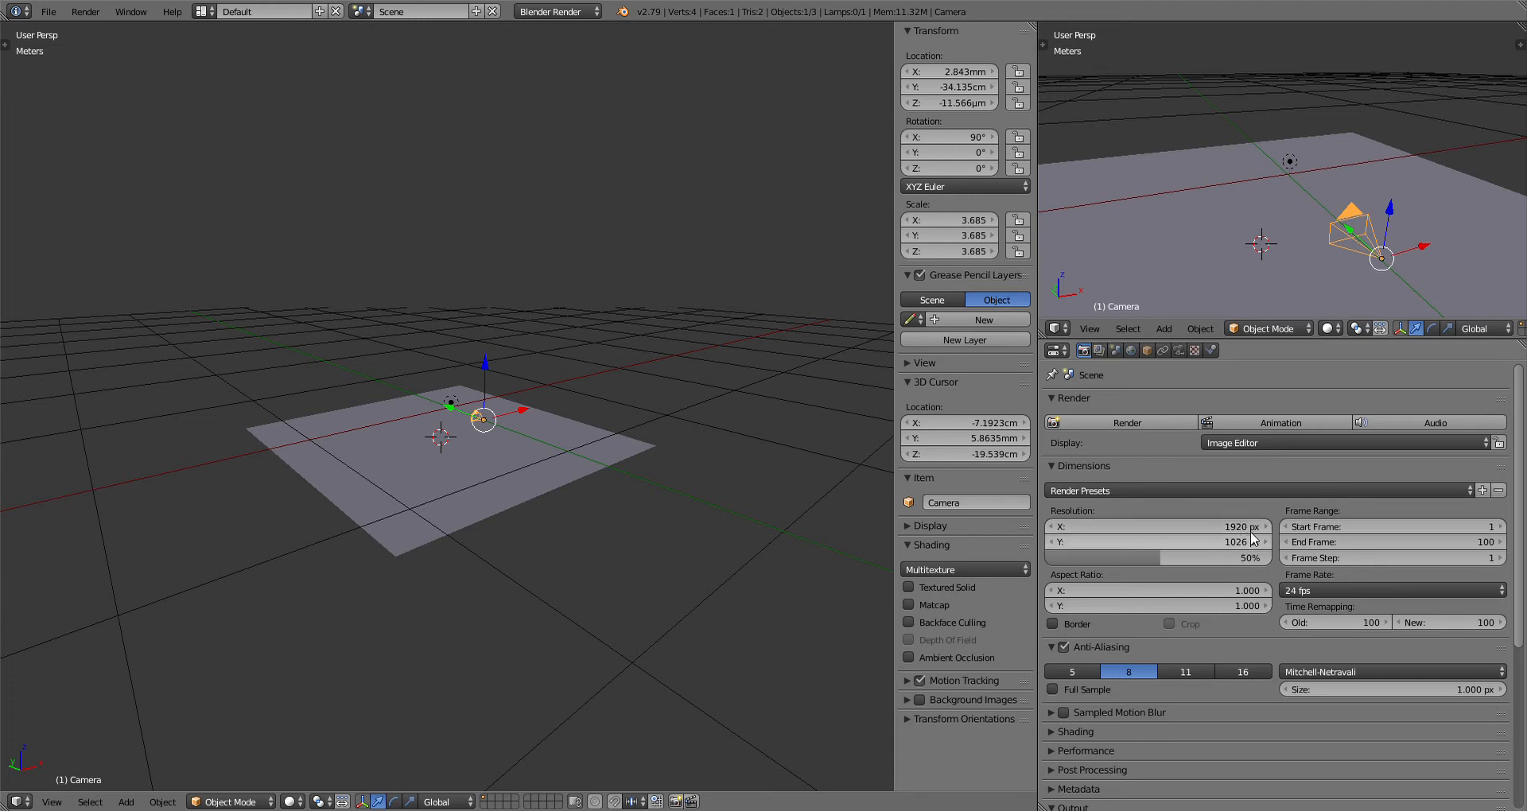
{"action": "left_click_drag", "start_coordinate": [1045, 338], "coordinate": [980, 338]}
{"action": "left_click_drag", "start_coordinate": [1262, 342], "coordinate": [1302, 650]}
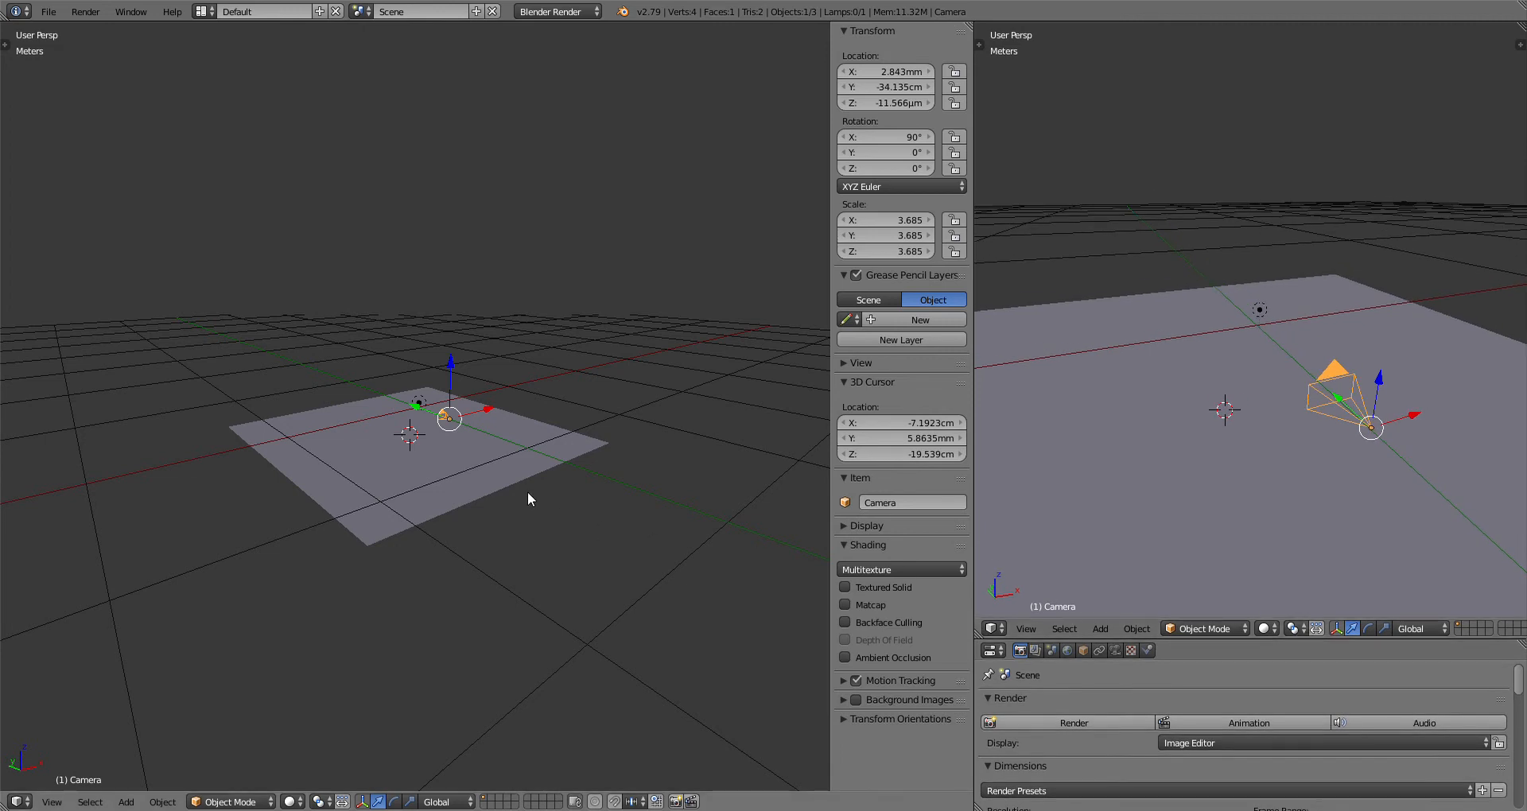
Step: Select the plane in the larger 3D view and set its dimensions to 6.03 cm in X and 8.07 cm in Y
{"action": "right_click", "coordinate": [504, 452]}
{"action": "middle_click_drag", "start_coordinate": [514, 457], "coordinate": [574, 466]}
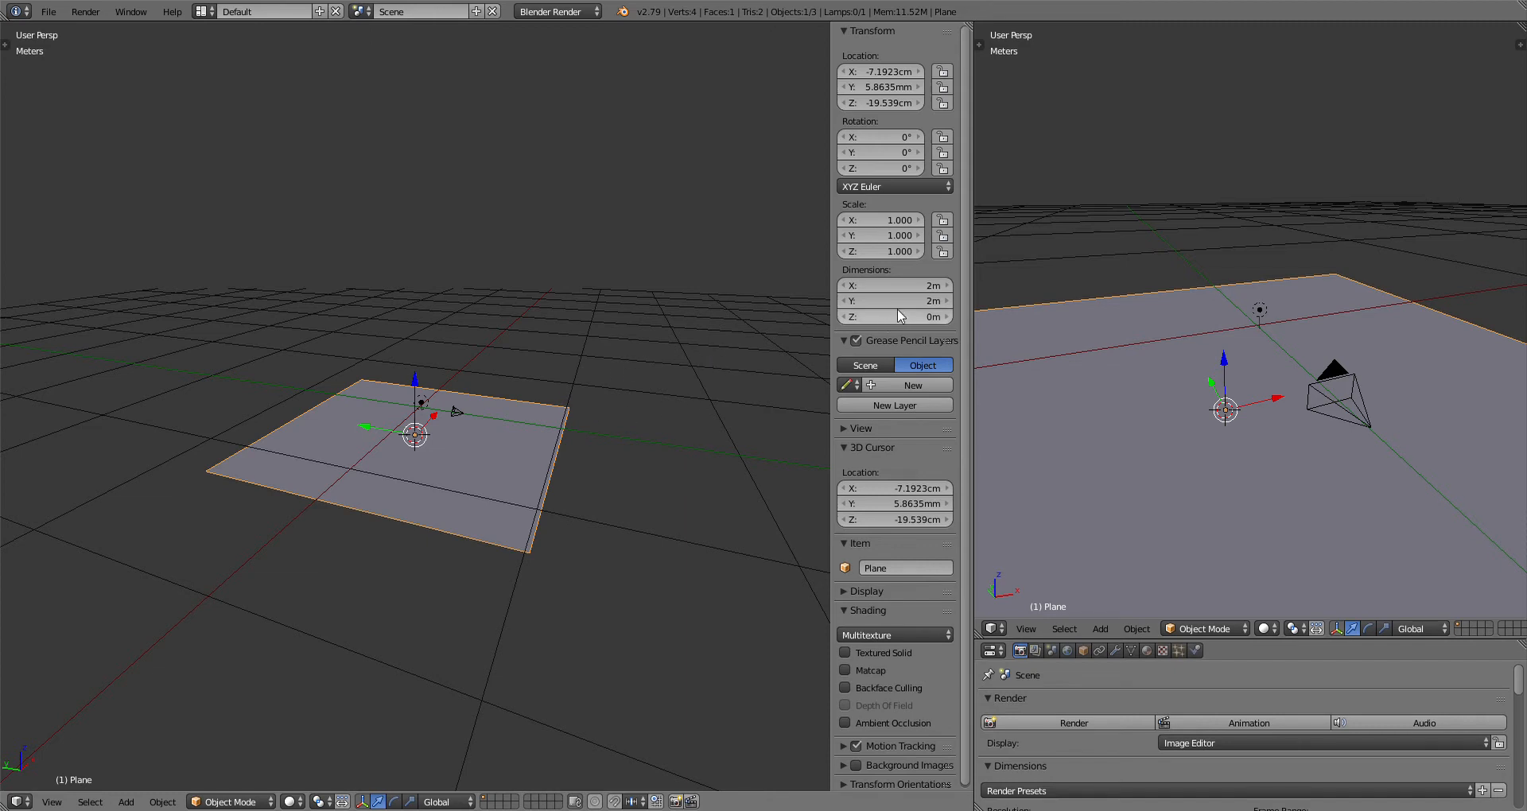
{"action": "left_click", "coordinate": [910, 285]}
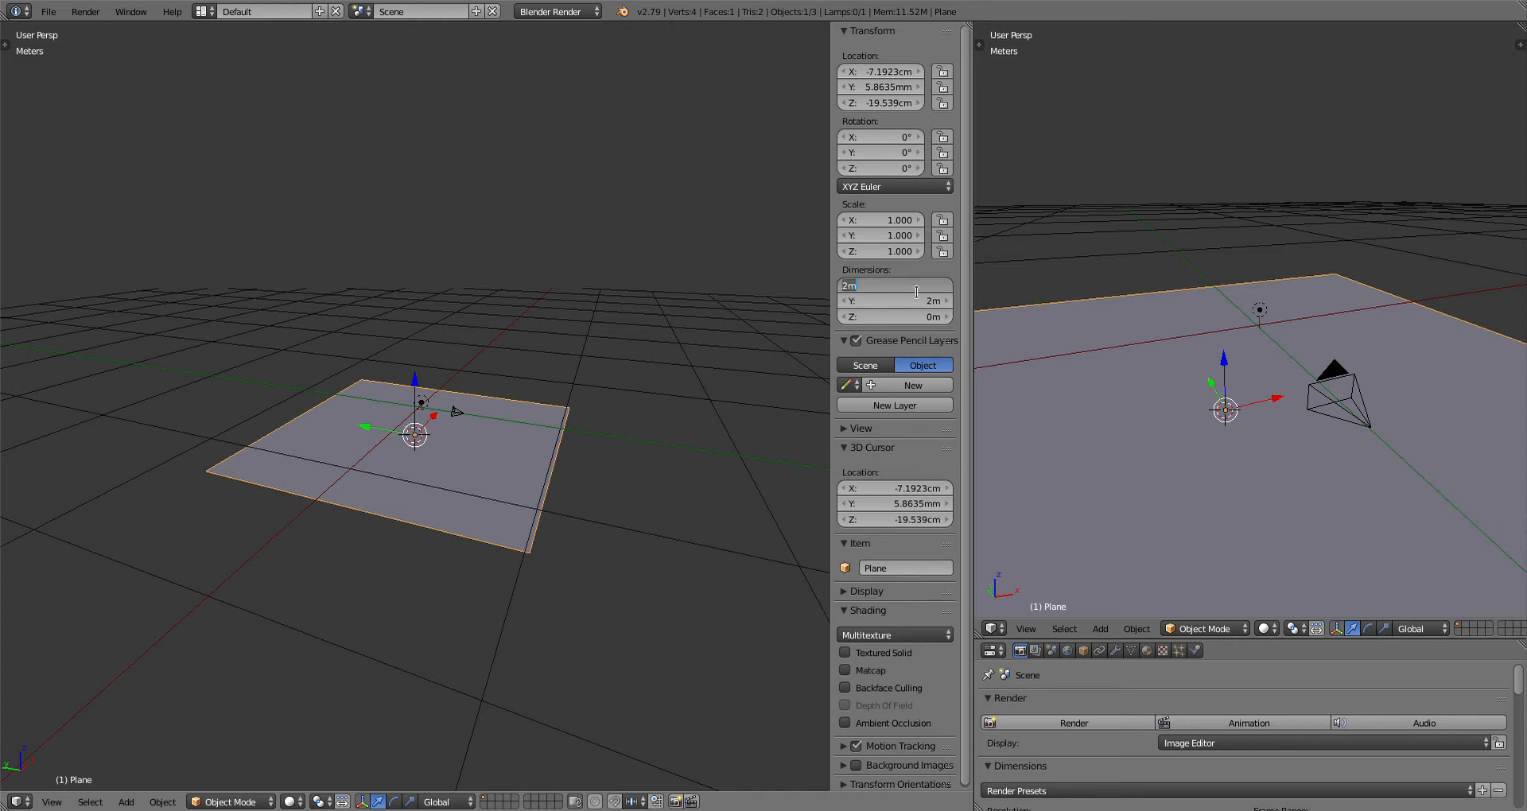
{"action": "type", "text": "6.03cm"}
{"action": "key", "text": "Return"}
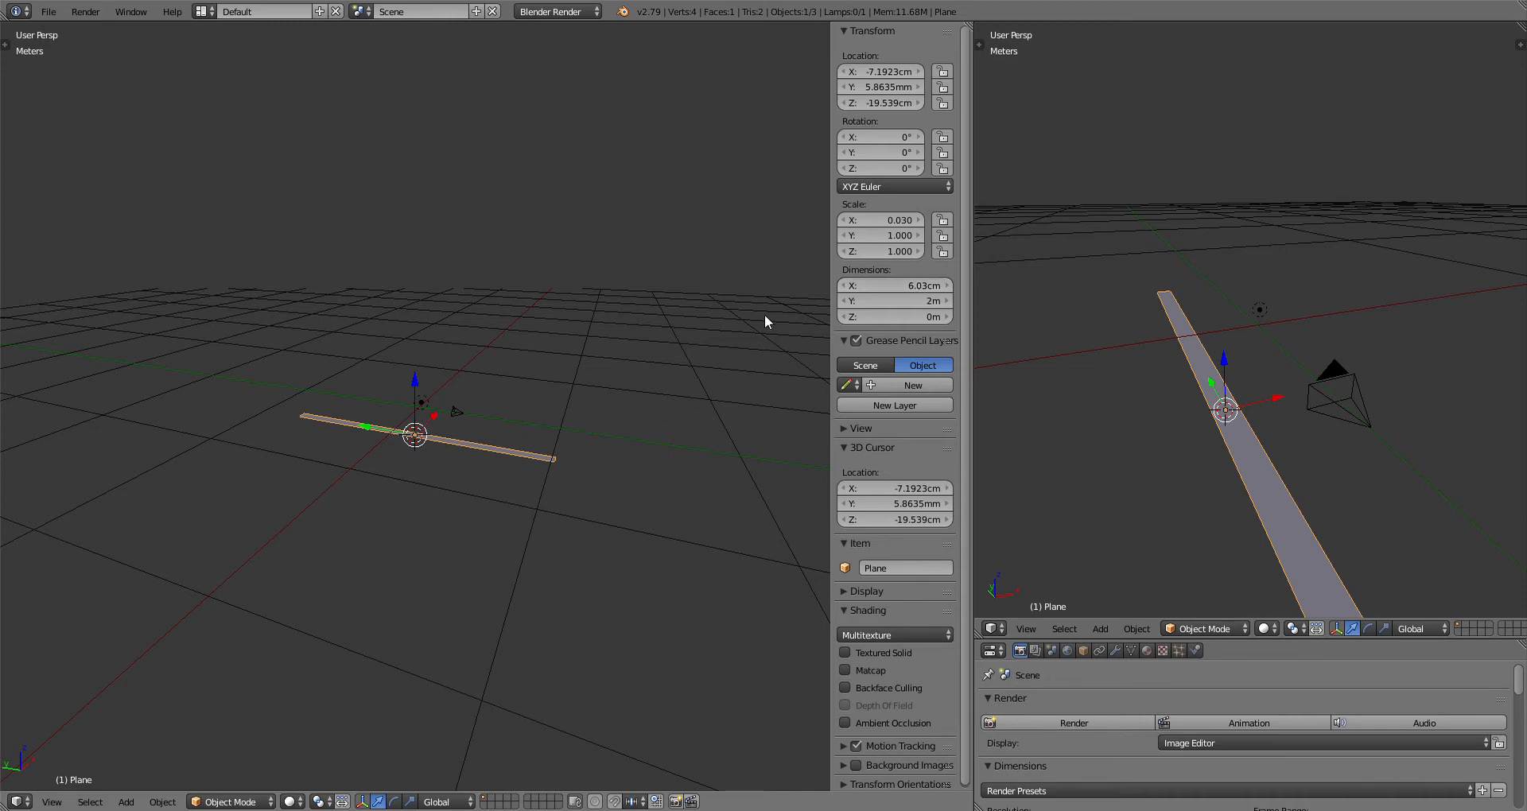
{"action": "left_click", "coordinate": [925, 305]}
{"action": "type", "text": "8.07cm"}
{"action": "key", "text": "Return"}
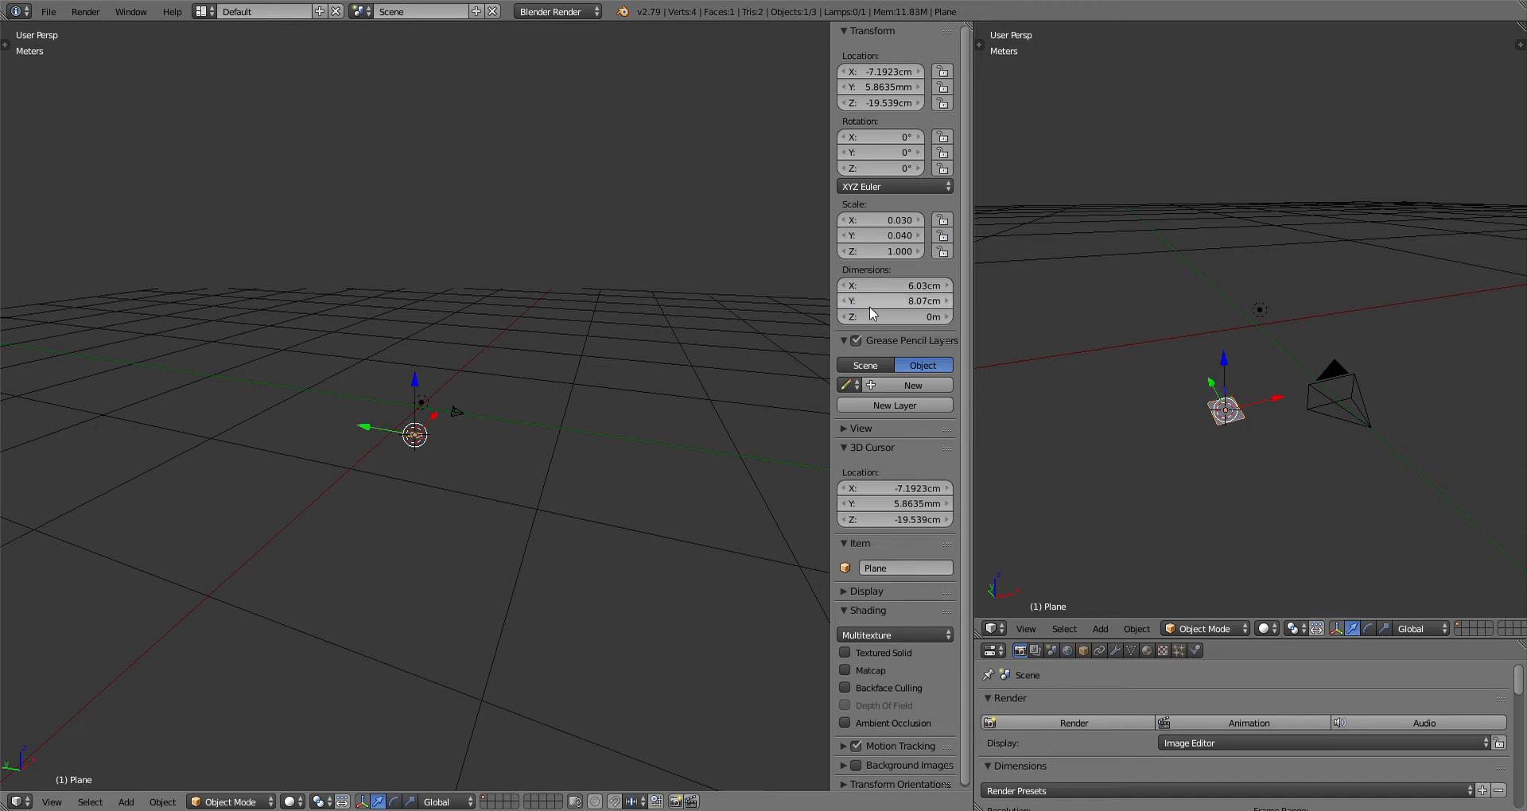
Step: Move the resized plane up about 17.7 cm along Z and about 17.3 cm along positive Y, away from the camera
{"action": "key", "text": "g"}
{"action": "key", "text": "z"}
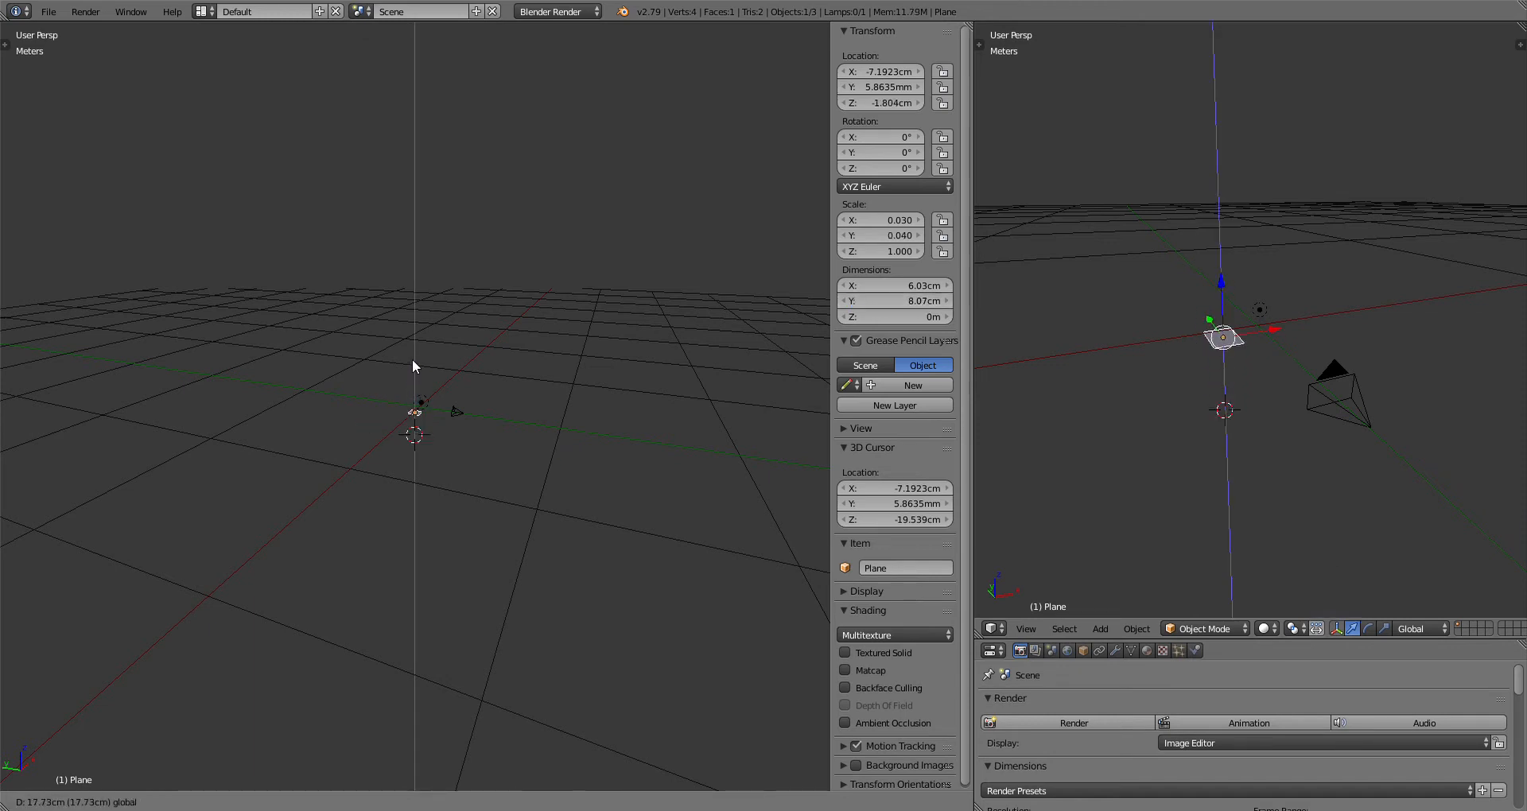
{"action": "left_click", "coordinate": [412, 365]}
{"action": "key", "text": "g"}
{"action": "key", "text": "y"}
{"action": "left_click", "coordinate": [346, 394]}
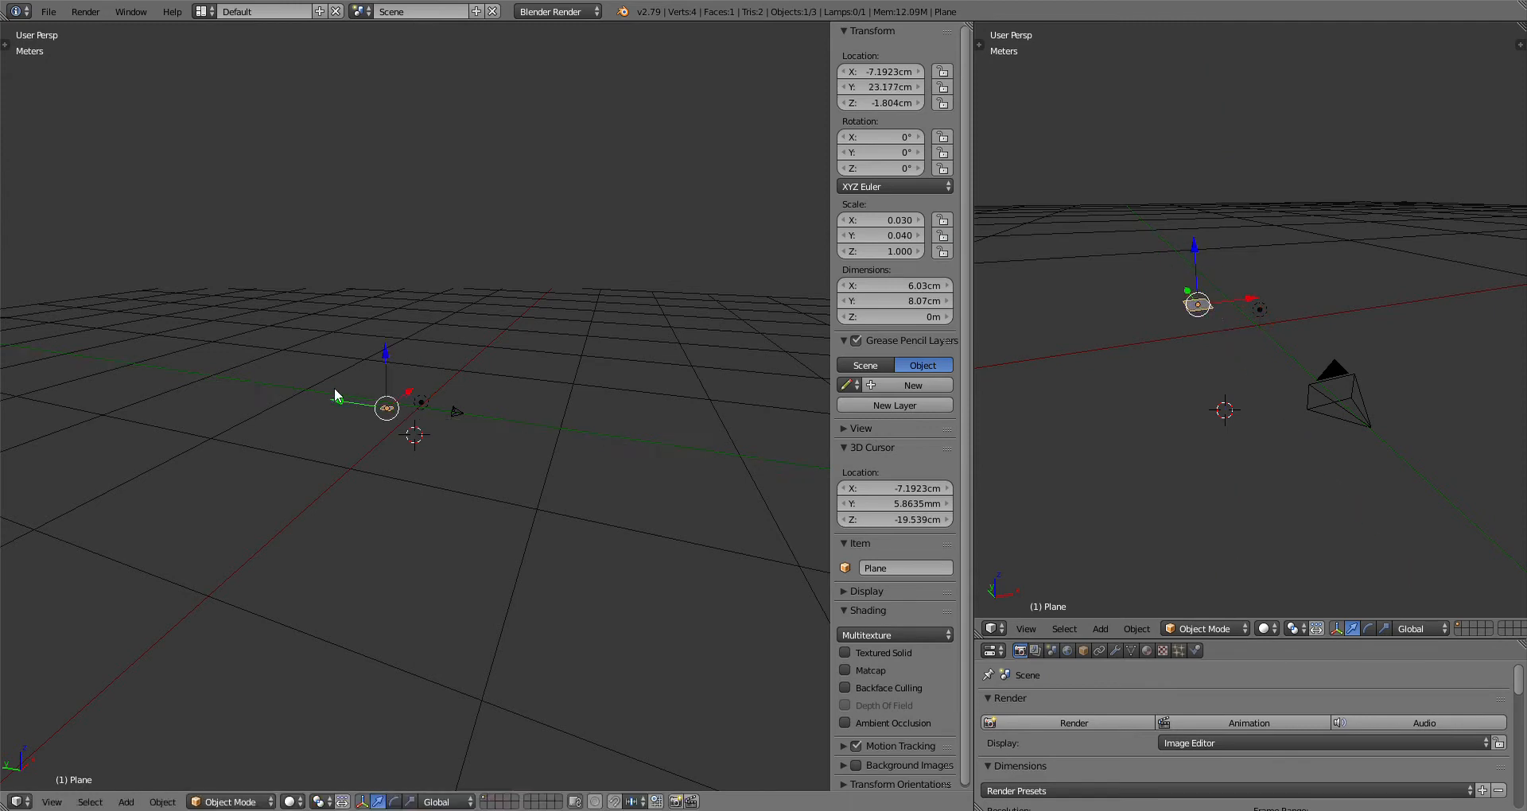
{"action": "key", "text": "KP_Decimal"}
{"action": "scroll", "coordinate": [458, 419], "scroll_direction": "down", "scroll_amount": 5}
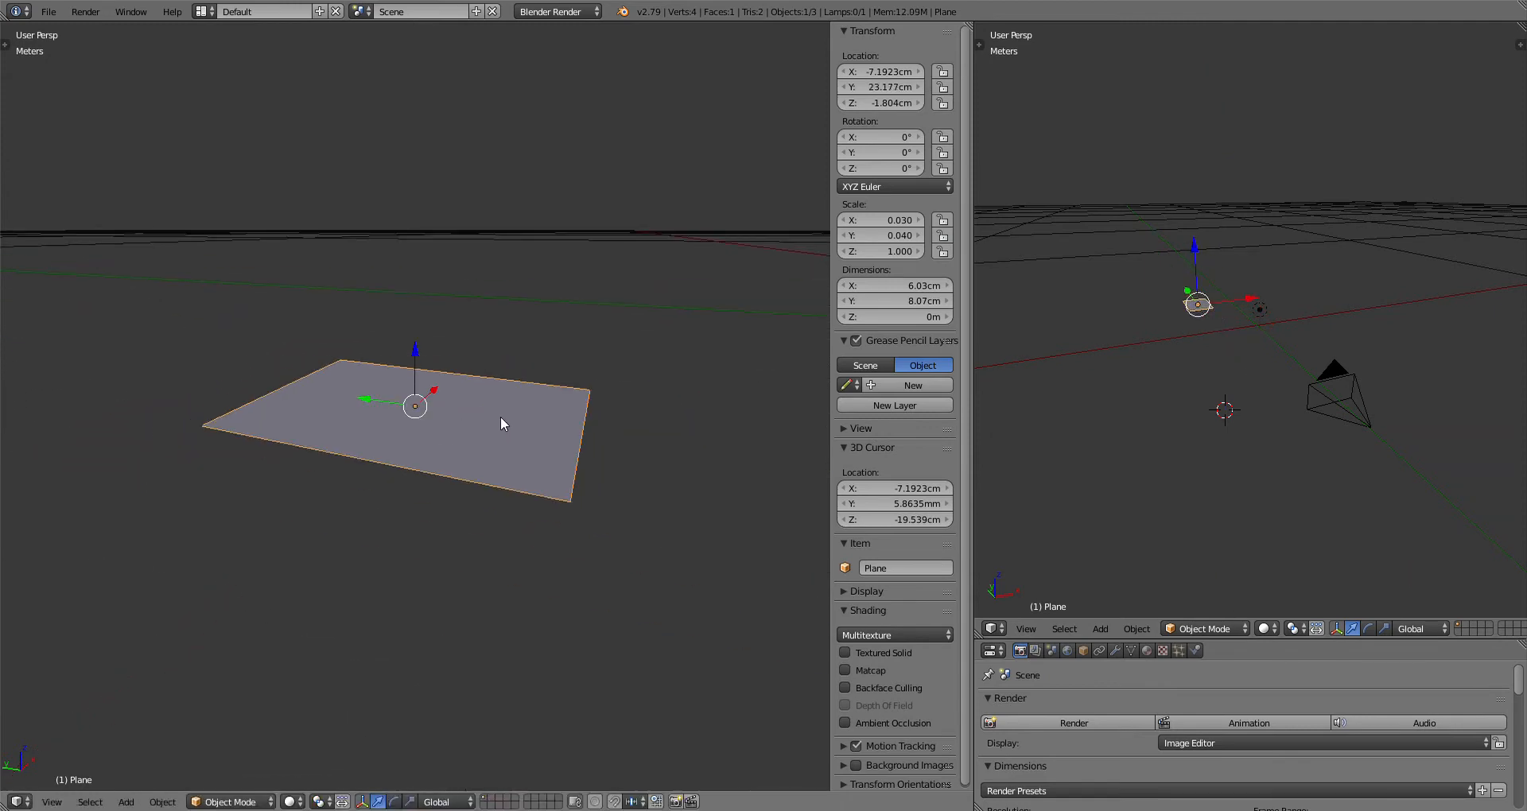
{"action": "middle_click_drag", "start_coordinate": [495, 417], "coordinate": [491, 421]}
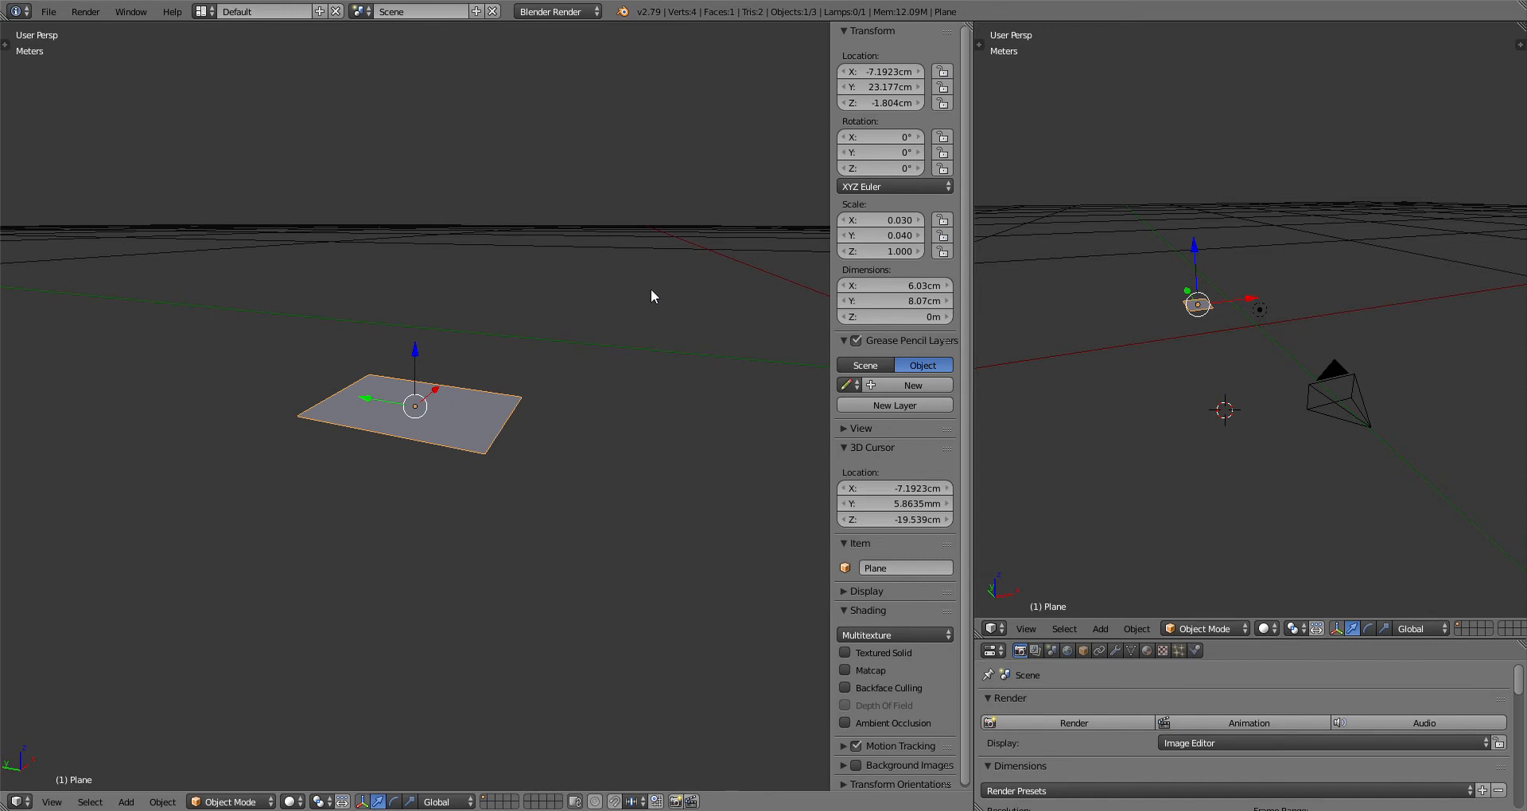
Step: Show the camera's view in the smaller 3D view and select the plane in the larger one
{"action": "right_click", "coordinate": [1347, 385]}
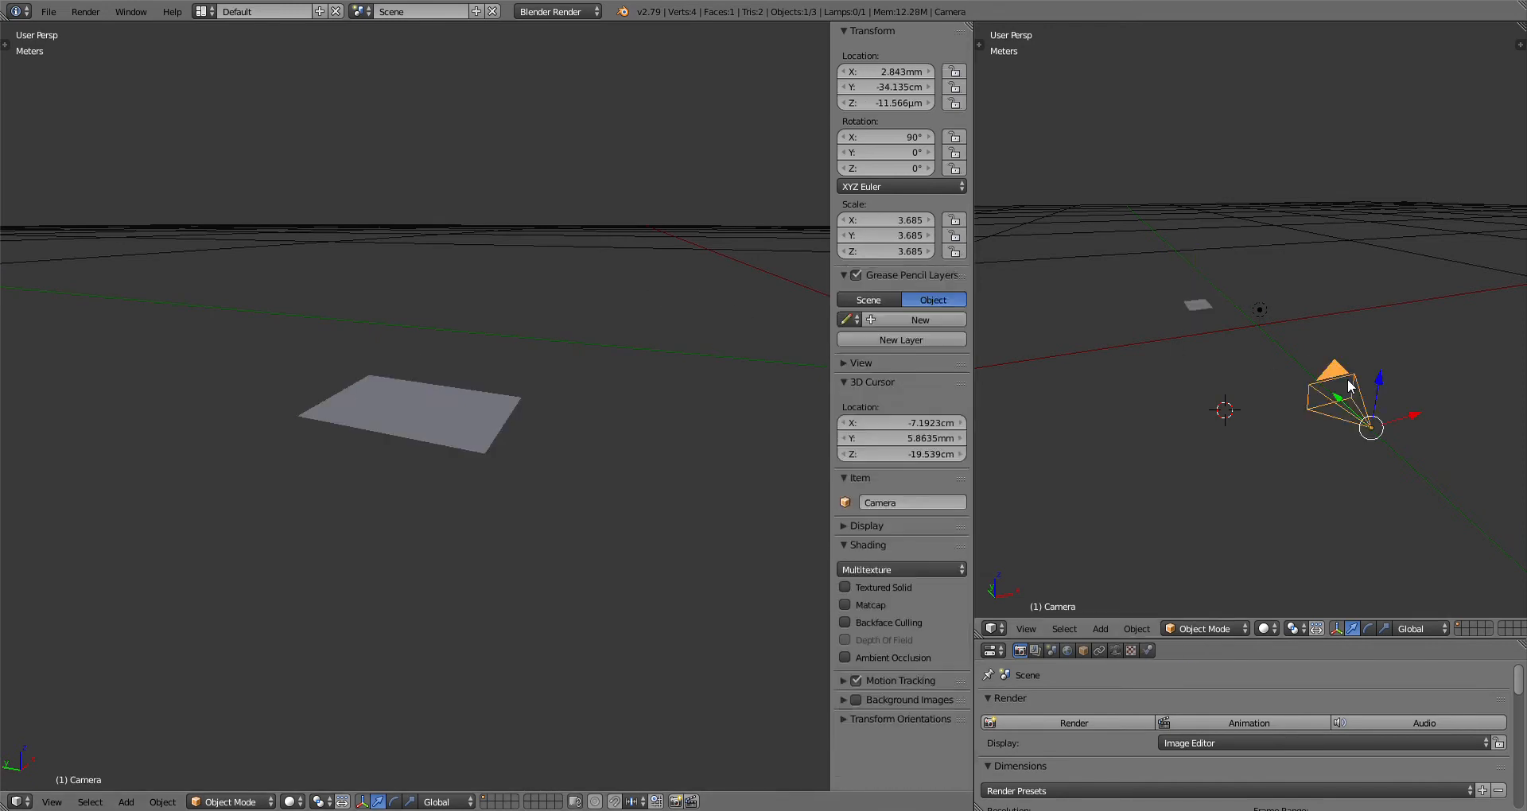
{"action": "key", "text": "KP_0"}
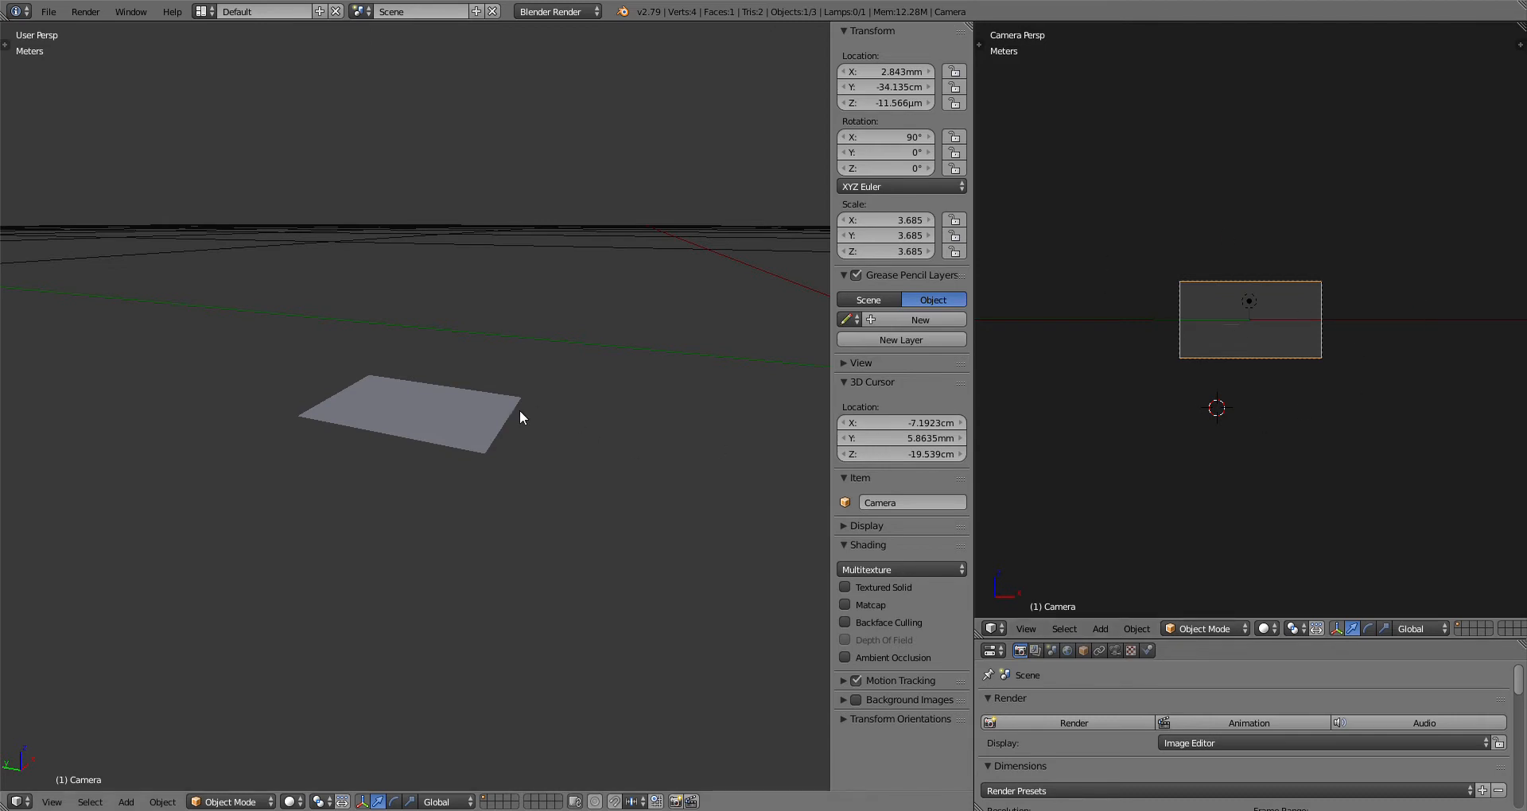
{"action": "right_click", "coordinate": [393, 415]}
{"action": "key", "text": "r"}
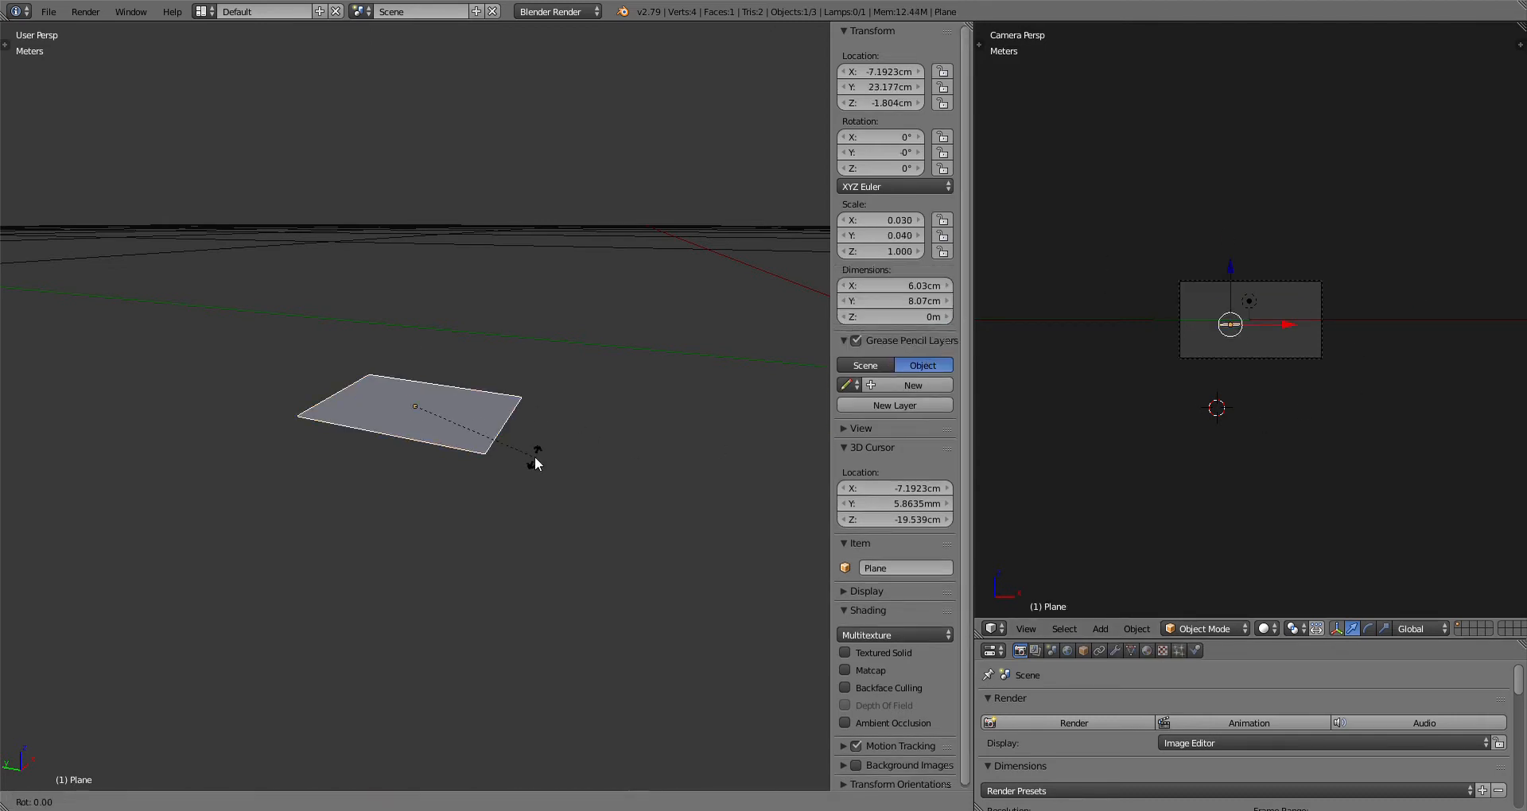
{"action": "key", "text": "x"}
{"action": "right_click", "coordinate": [534, 458]}
{"action": "key", "text": "r"}
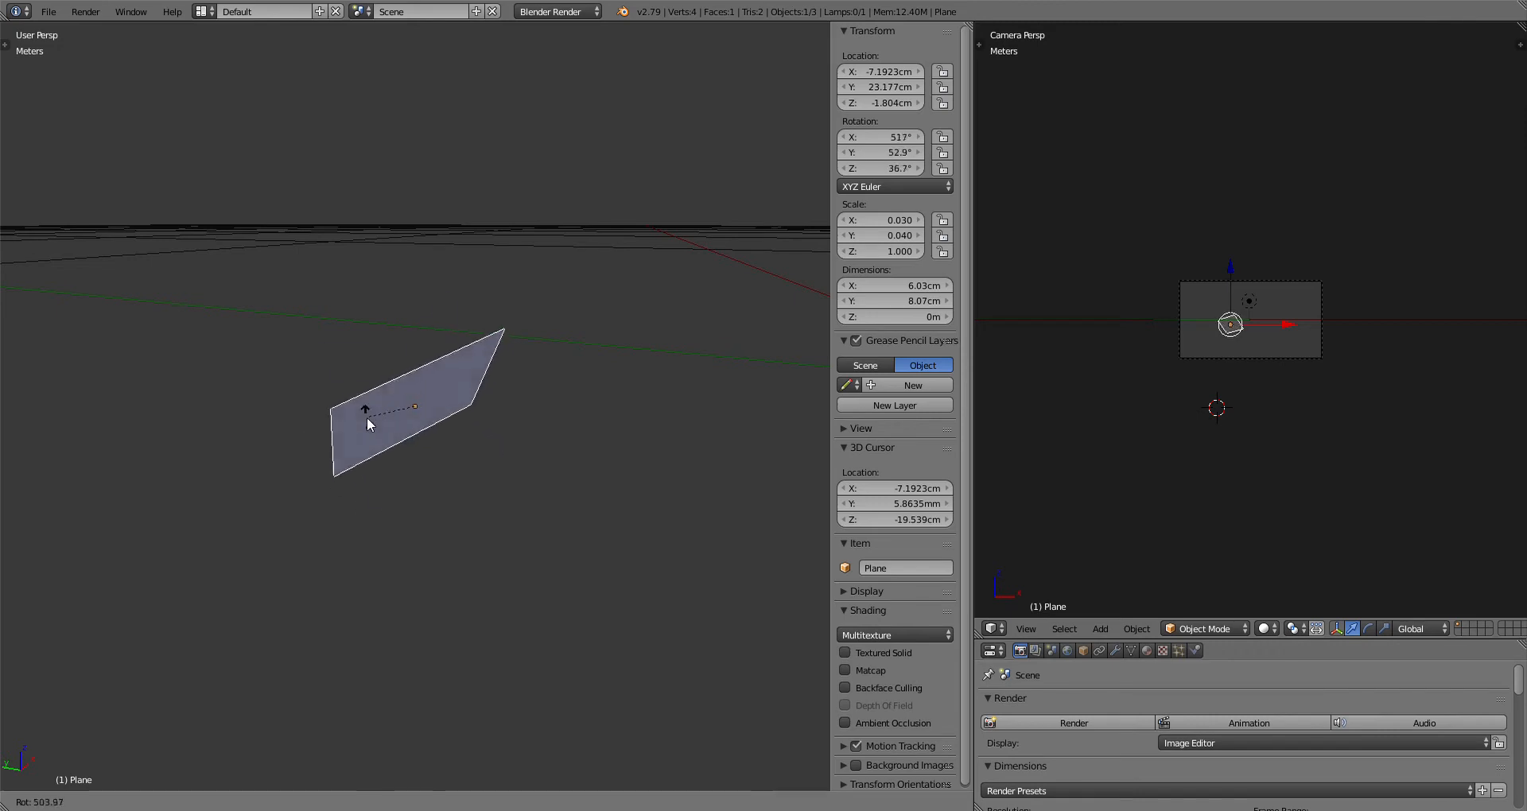
{"action": "right_click", "coordinate": [450, 433]}
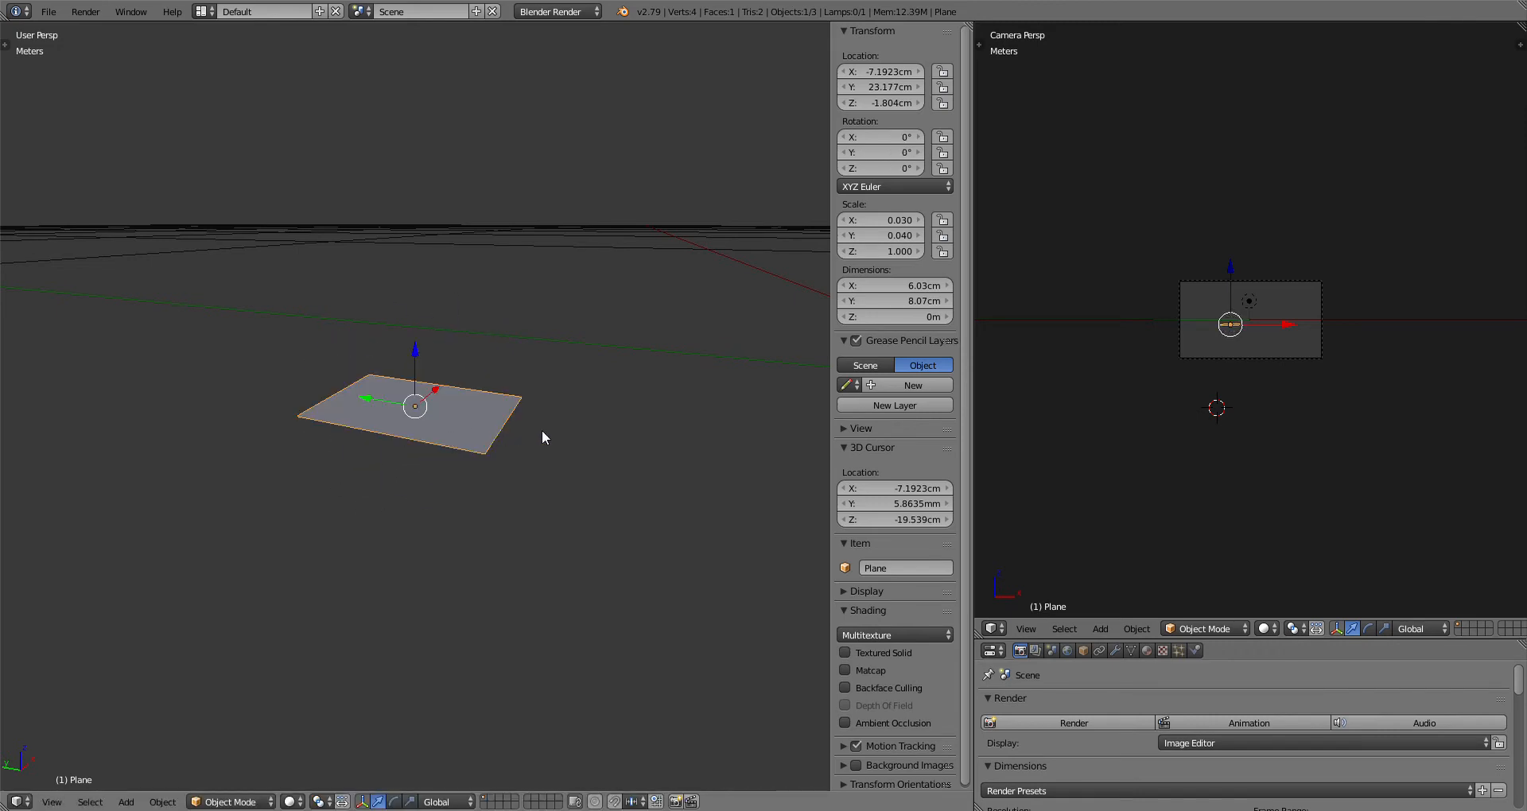
Step: Rotate the plane around the global X axis and set its X rotation to 90° so it stands upright
{"action": "key", "text": "r"}
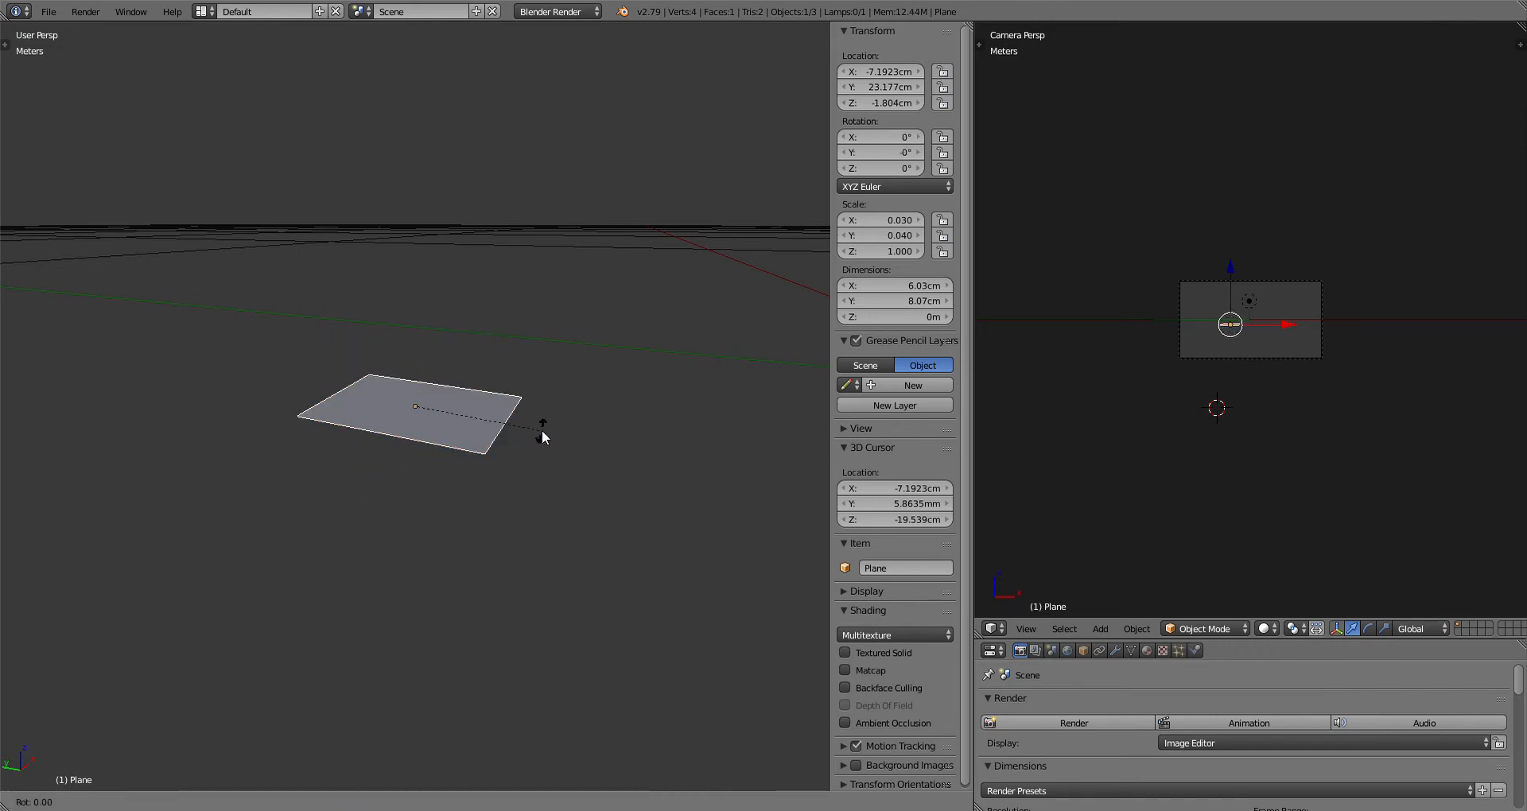
{"action": "key", "text": "x"}
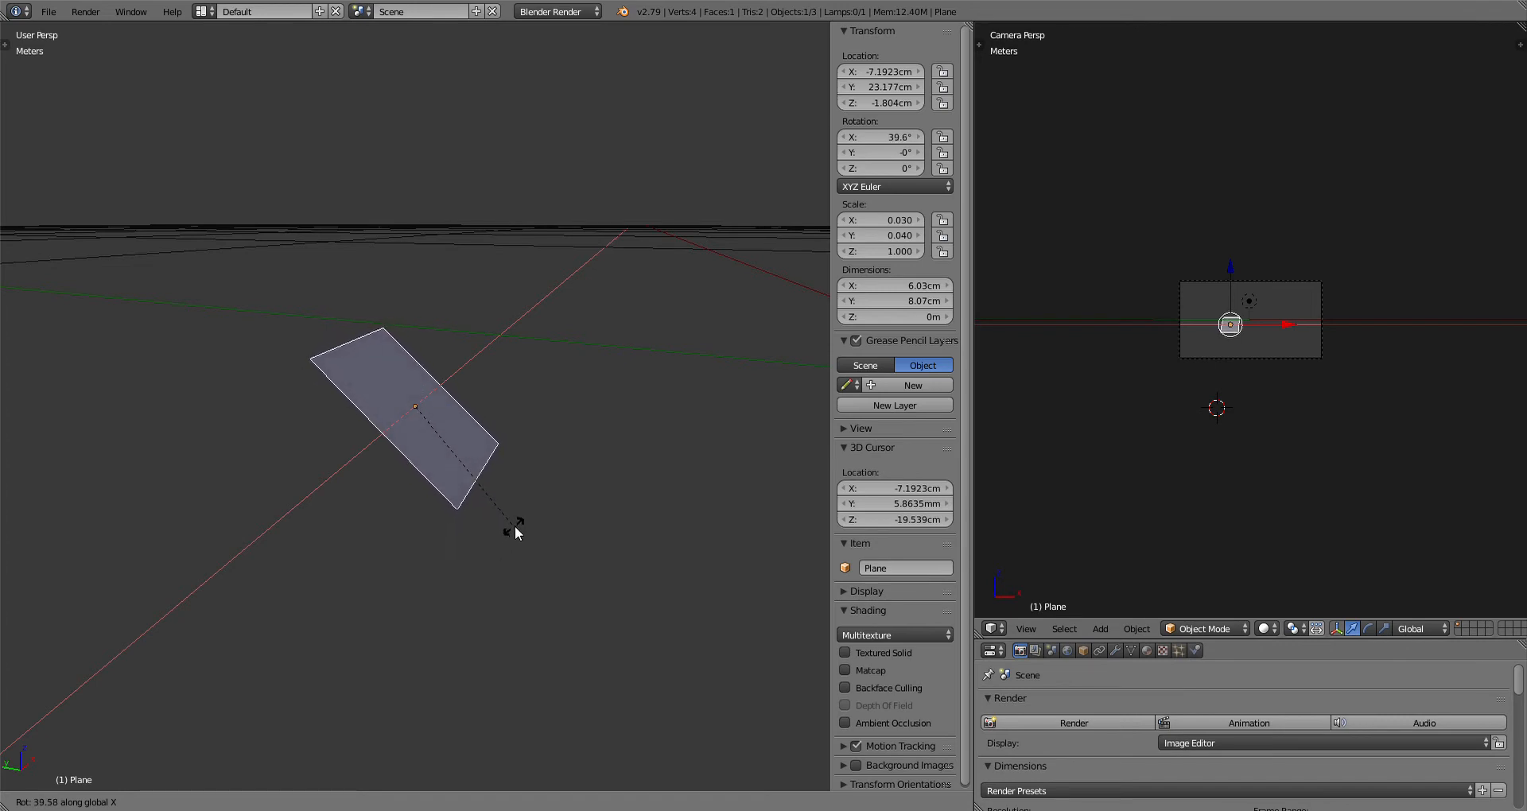
{"action": "left_click", "coordinate": [538, 490]}
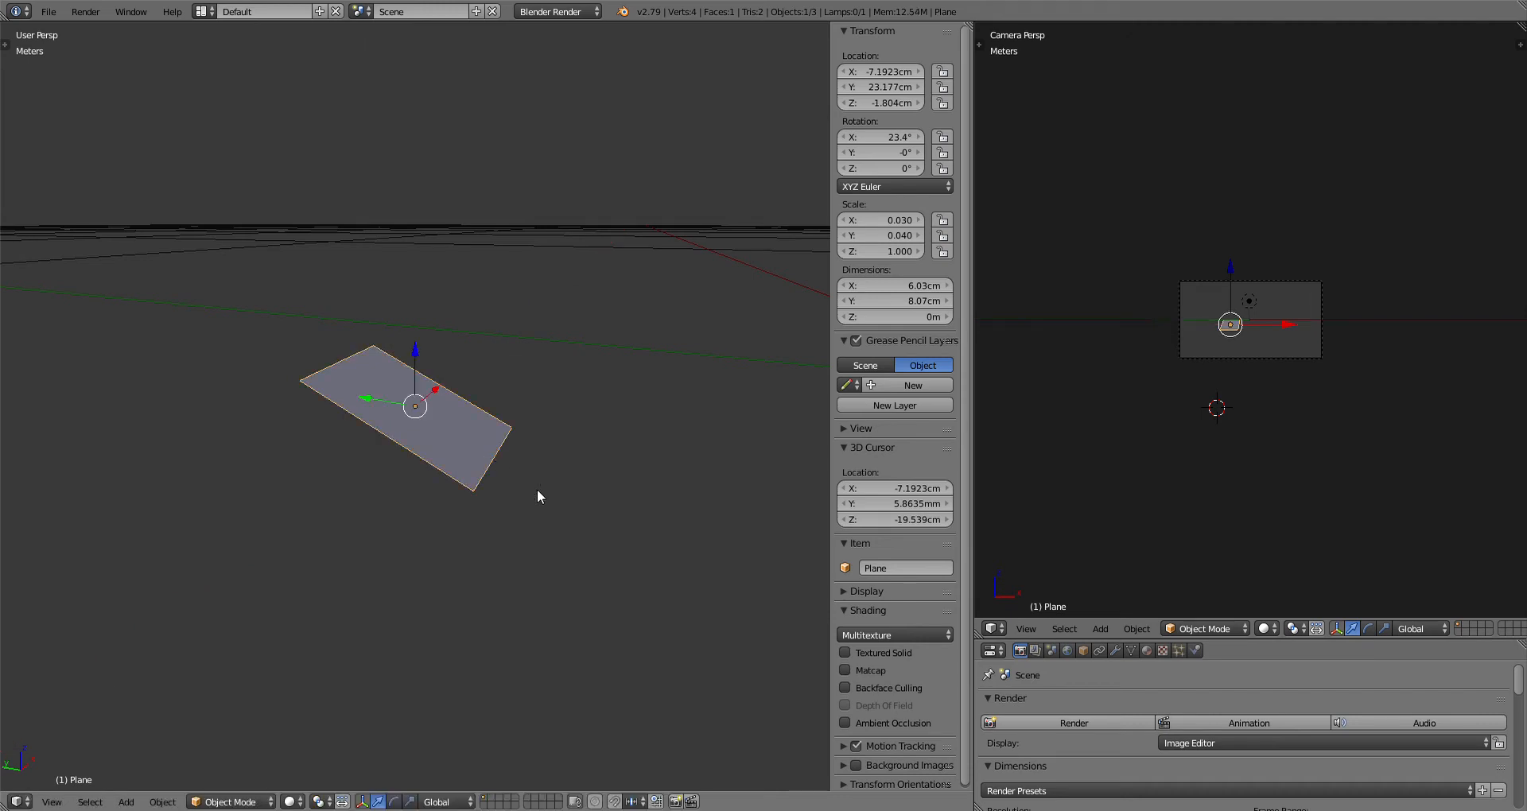
{"action": "left_click", "coordinate": [893, 138]}
{"action": "type", "text": "90"}
{"action": "key", "text": "Return"}
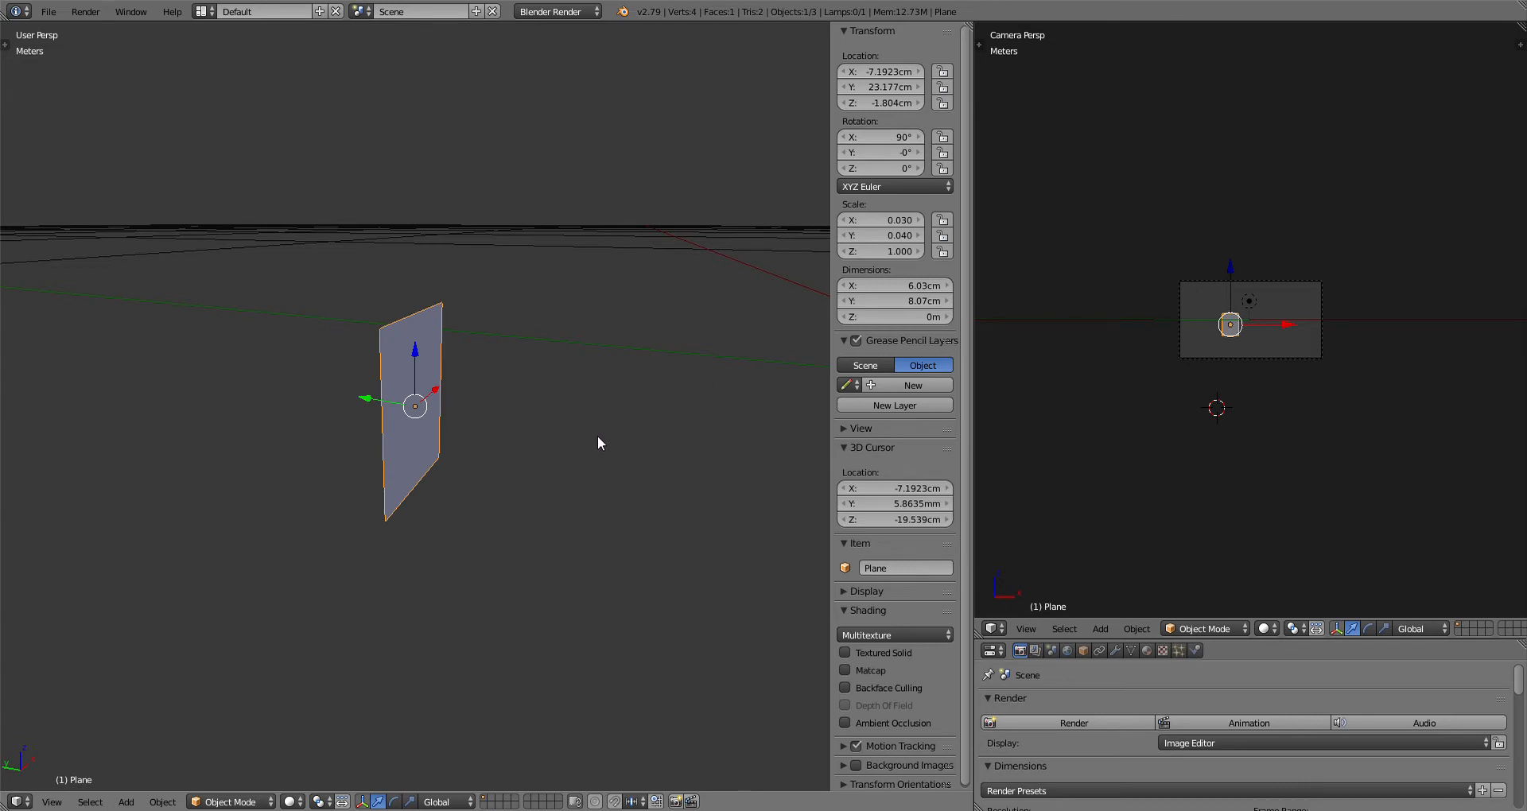
Step: Select the camera and move it about 4.7 cm along negative X to bring the plane nearer the frame's centre
{"action": "right_click", "coordinate": [1328, 315]}
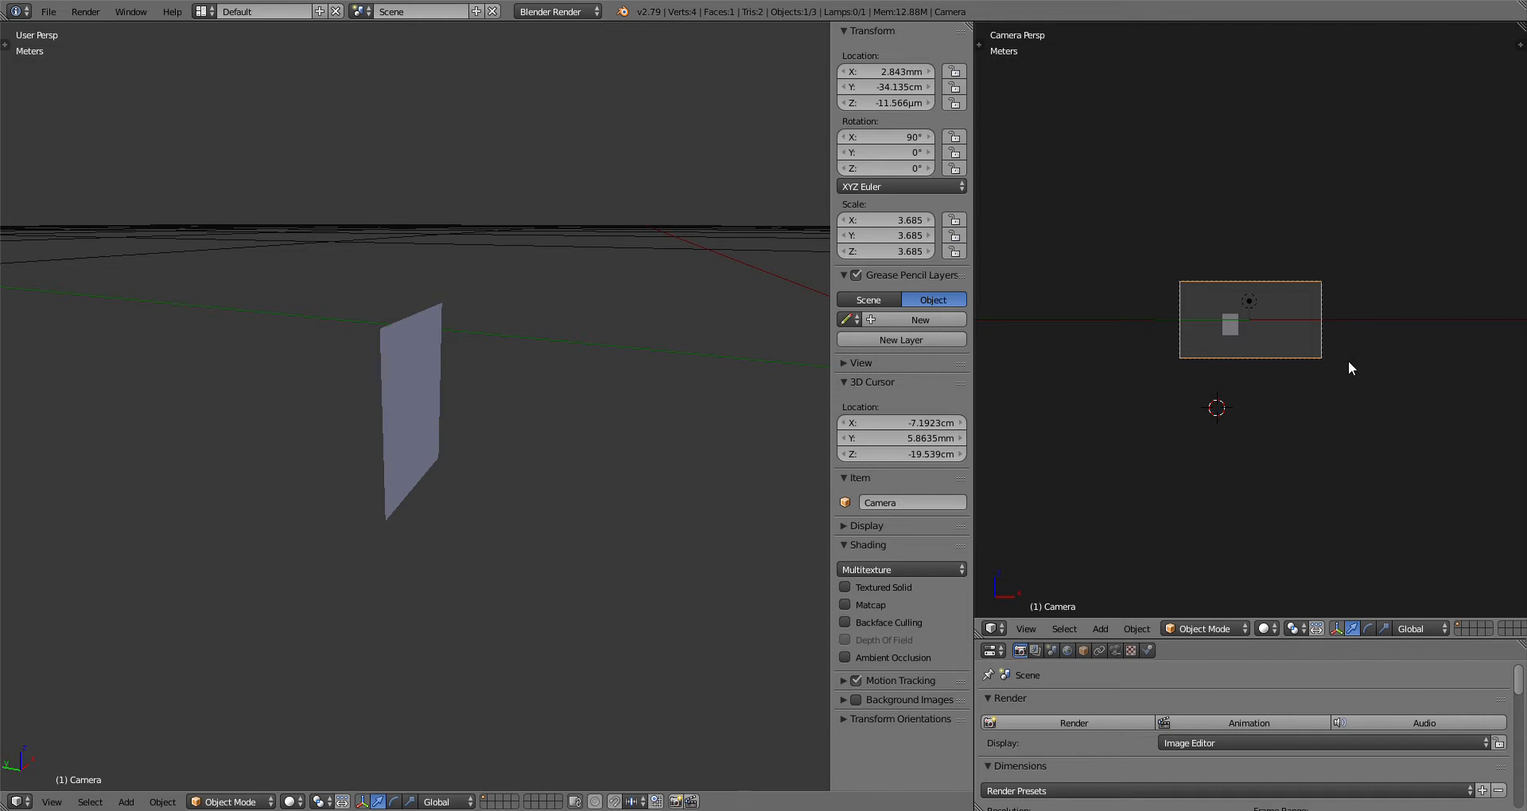
{"action": "key", "text": "g"}
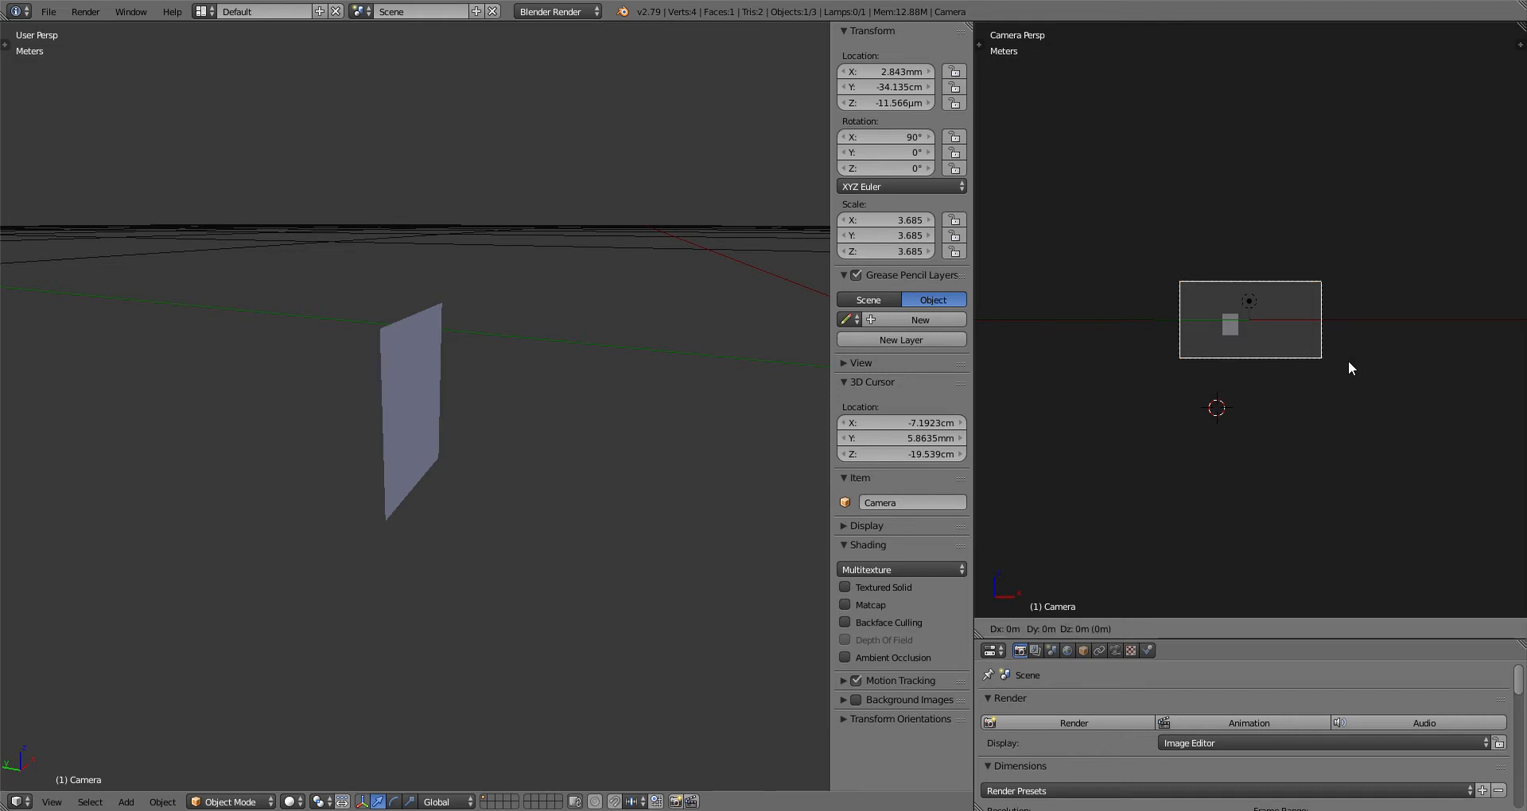
{"action": "key", "text": "x"}
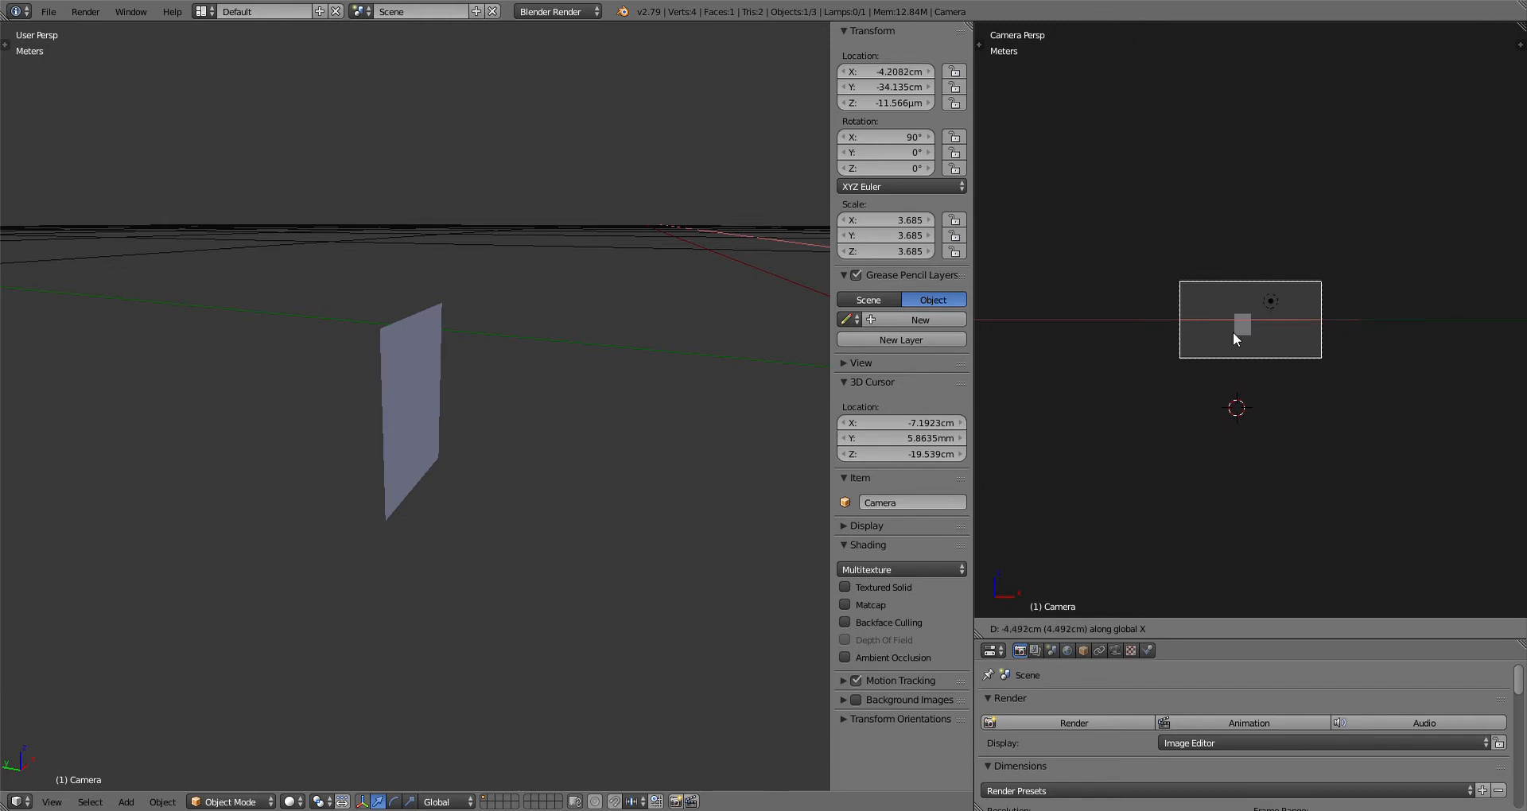
{"action": "left_click", "coordinate": [1226, 332]}
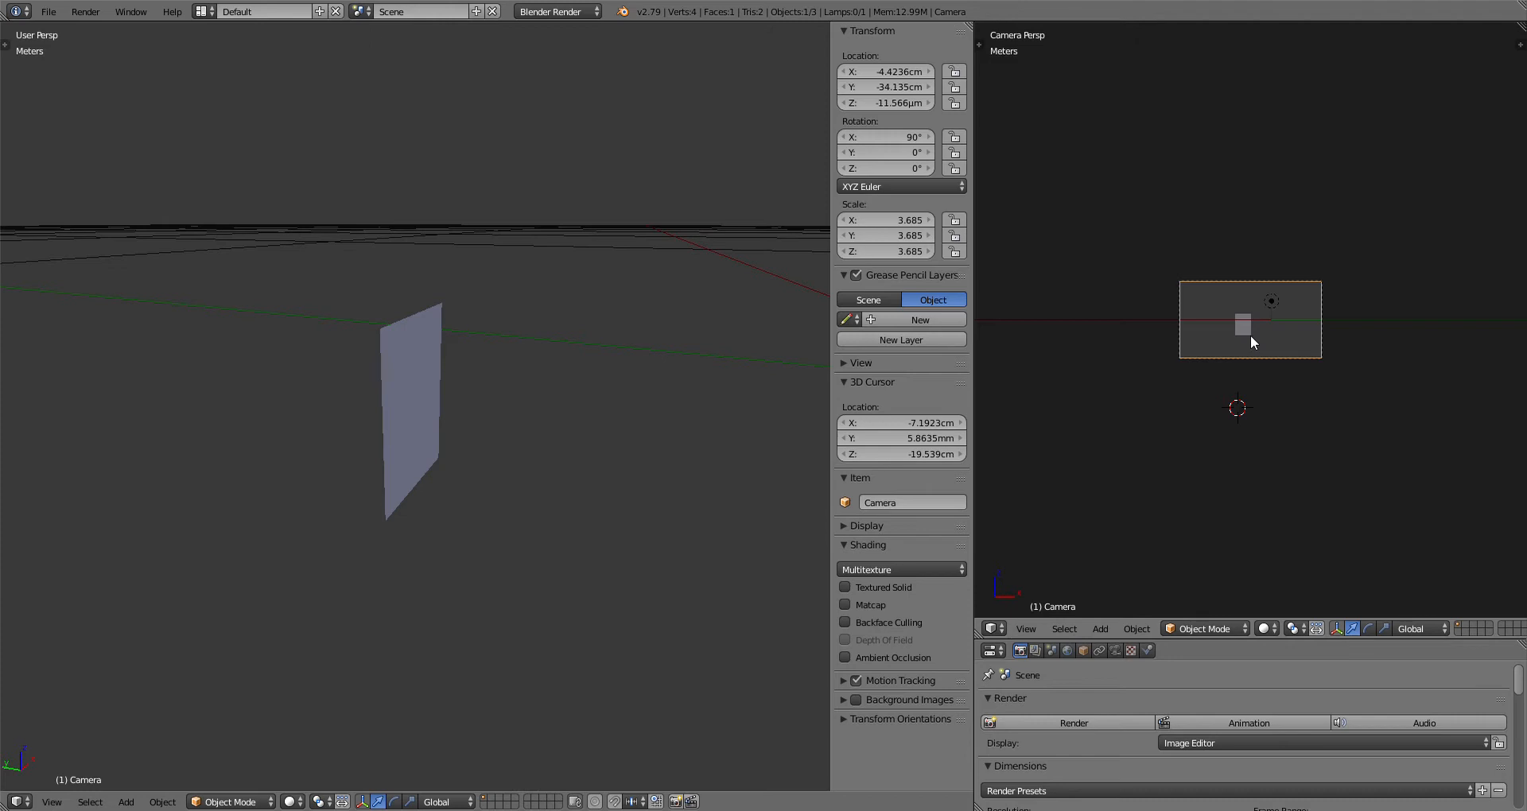
Step: Select the plane, the camera and the lamp together and raise them about 7.6 cm along Z
{"action": "right_click", "coordinate": [1250, 336]}
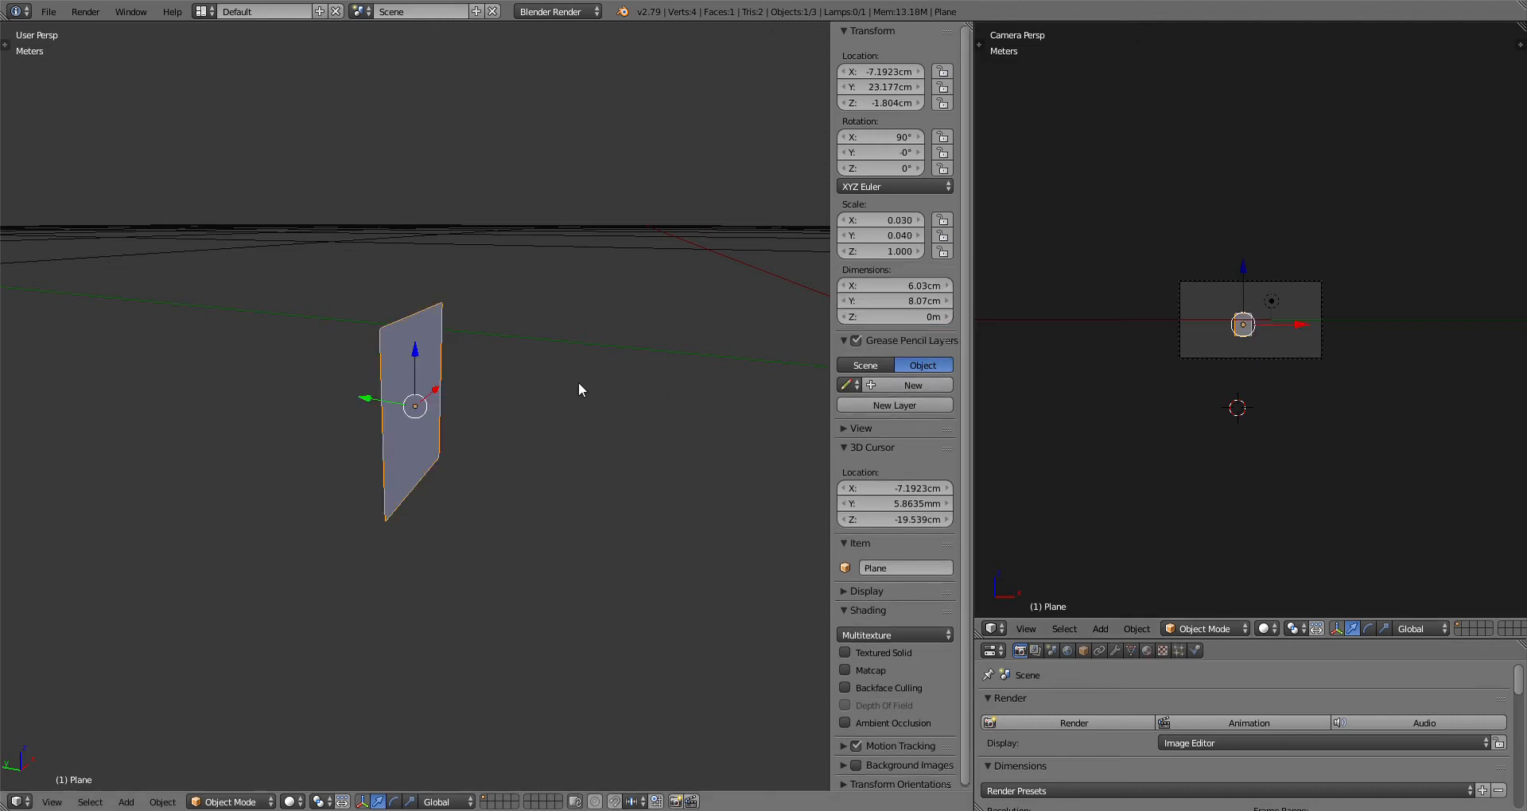
{"action": "right_click", "coordinate": [1285, 356], "text": "shift"}
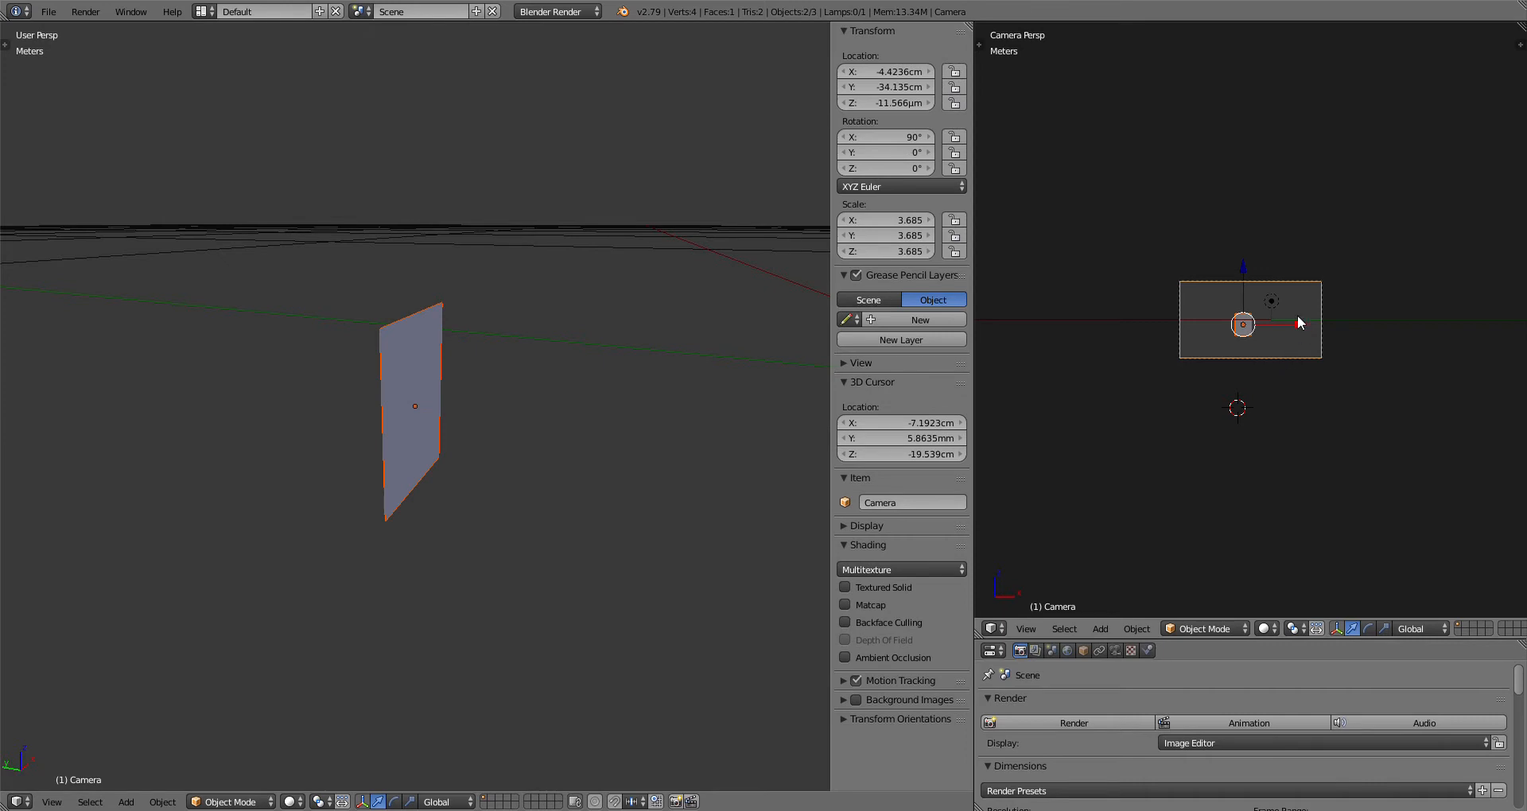
{"action": "right_click", "coordinate": [1270, 303], "text": "shift"}
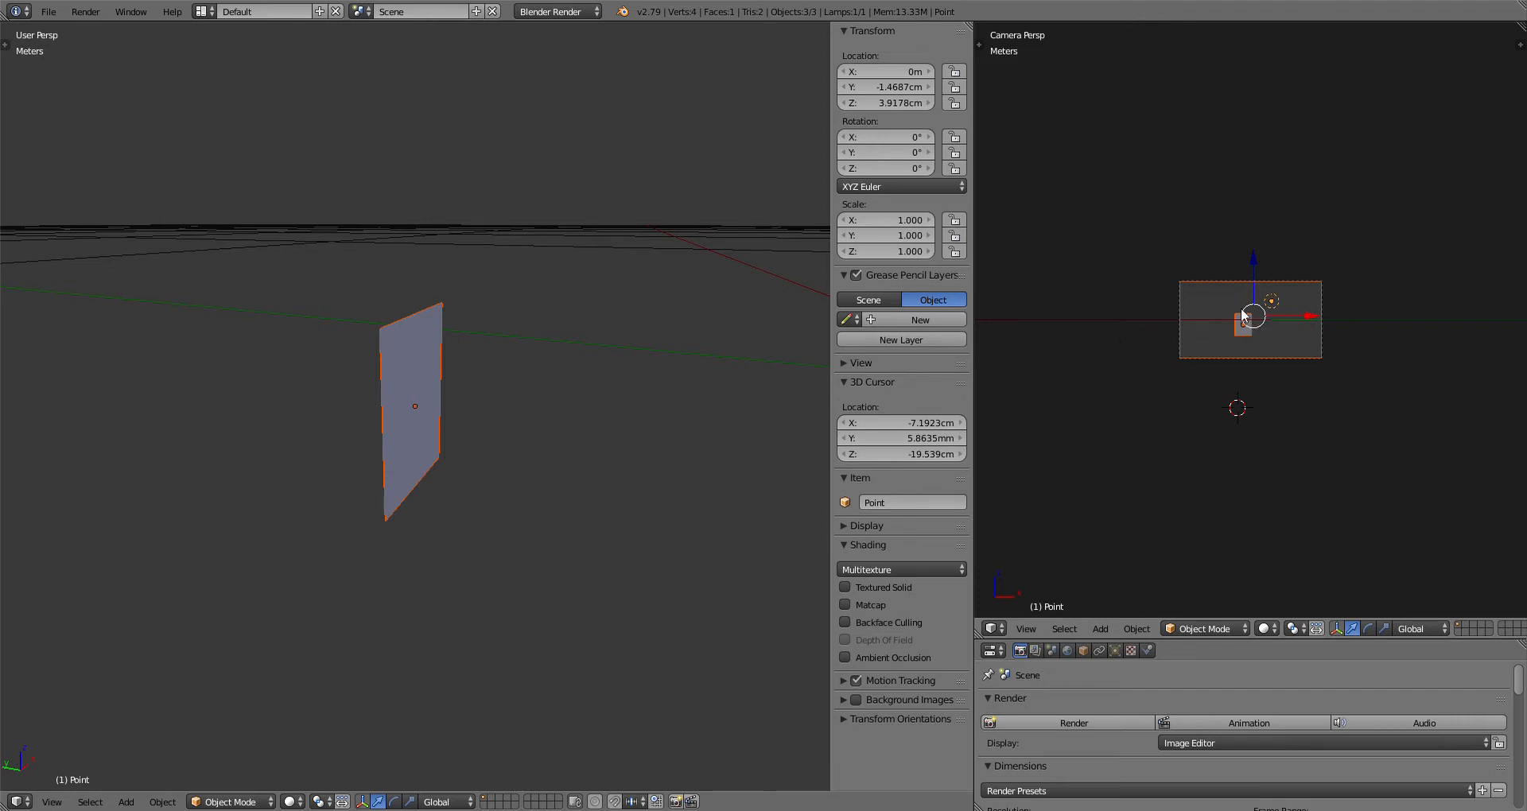
{"action": "left_click_drag", "start_coordinate": [1256, 264], "coordinate": [1253, 229]}
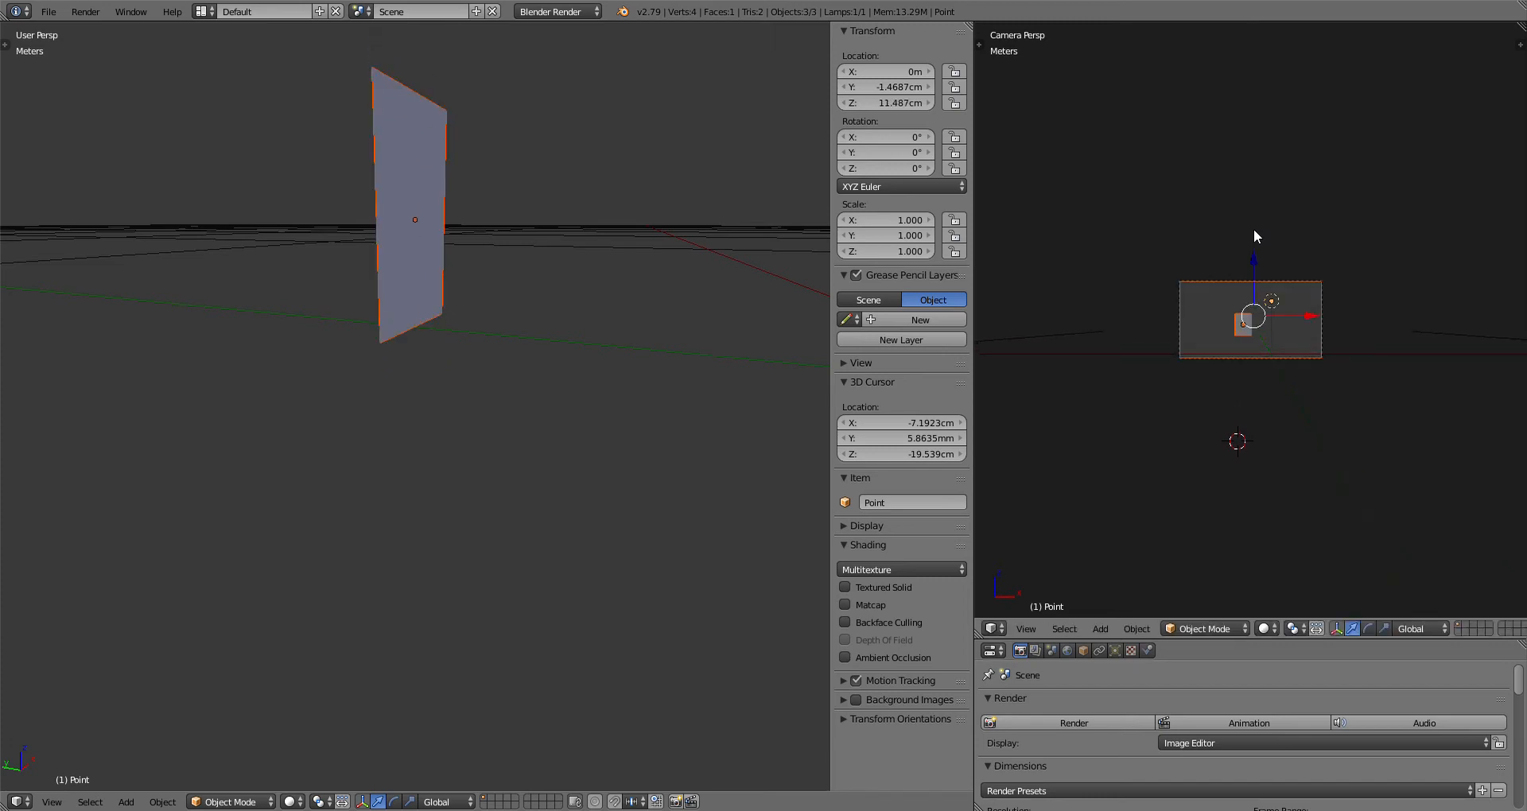
{"action": "scroll", "coordinate": [414, 334], "scroll_direction": "down", "scroll_amount": 6}
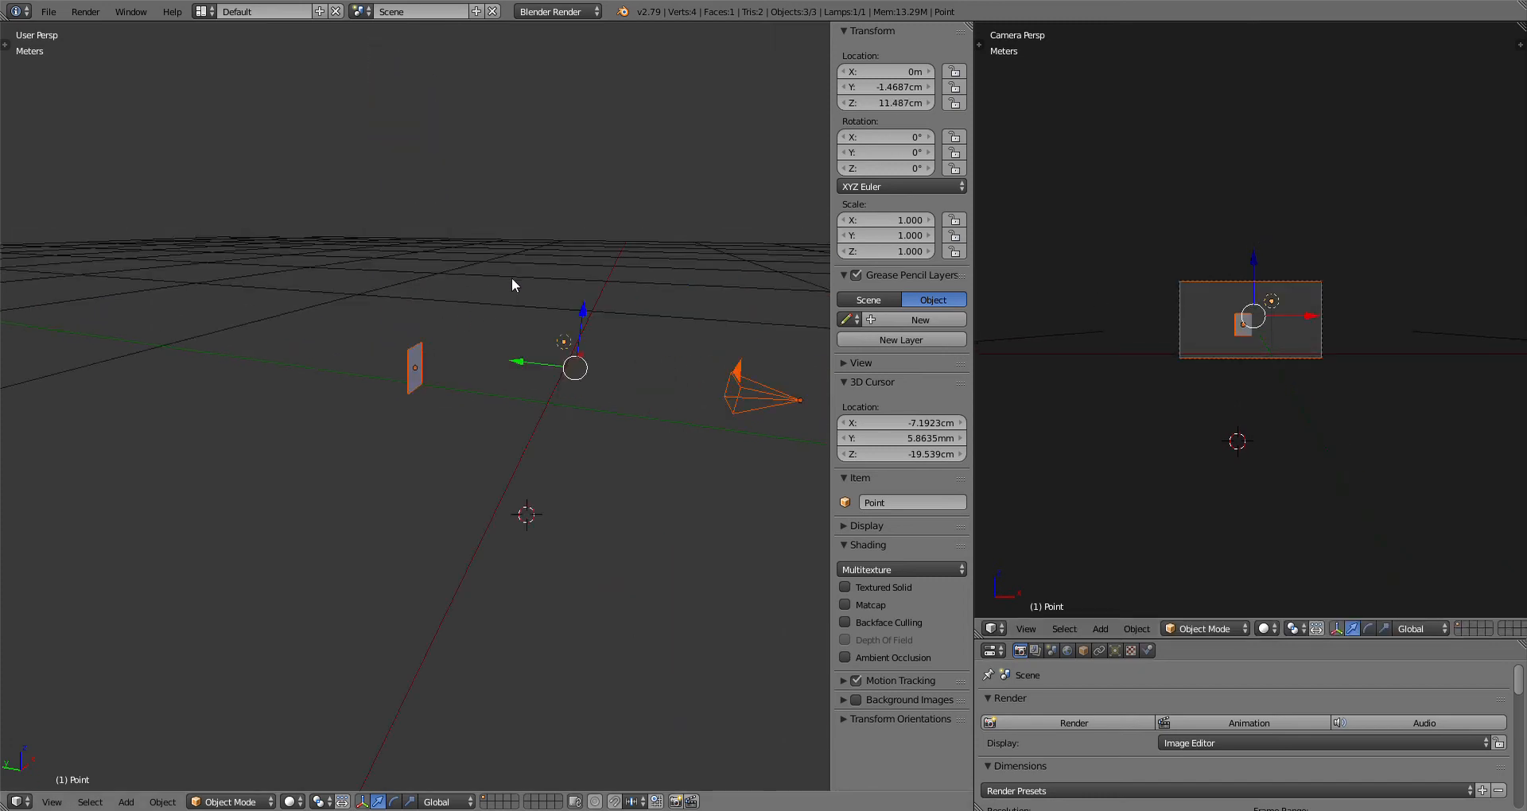
{"action": "mouse_move", "coordinate": [512, 284]}
{"action": "middle_mouse_down"}
{"action": "mouse_move", "coordinate": [410, 326]}
{"action": "mouse_move", "coordinate": [516, 294]}
{"action": "mouse_move", "coordinate": [499, 306]}
{"action": "middle_mouse_up"}
Step: Select only the plane and set the viewport shading of both 3D views to Material
{"action": "right_click", "coordinate": [419, 385]}
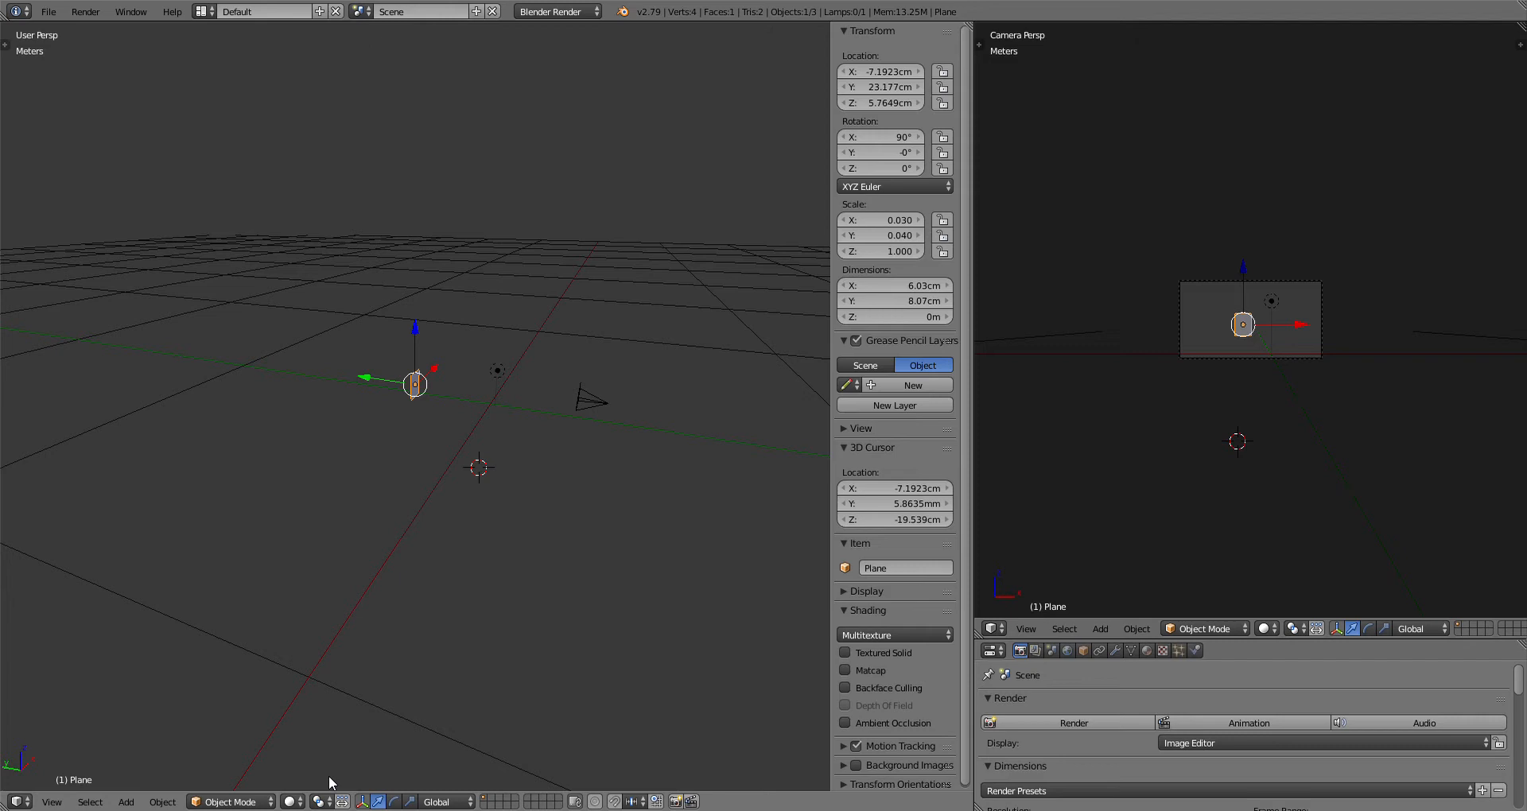
{"action": "left_click", "coordinate": [292, 802]}
{"action": "left_click", "coordinate": [328, 713]}
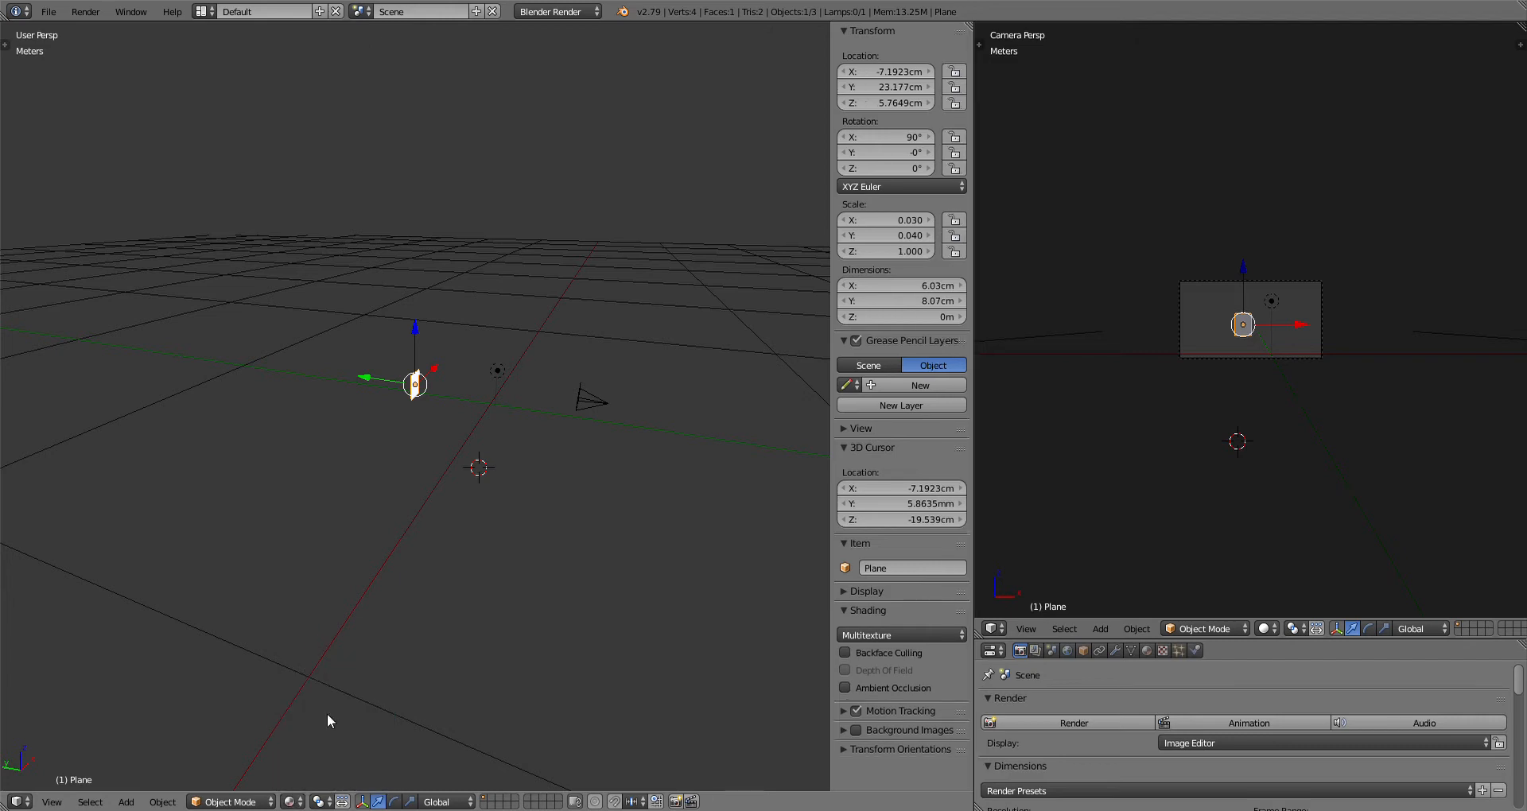
{"action": "scroll", "coordinate": [423, 427], "scroll_direction": "up", "scroll_amount": 6}
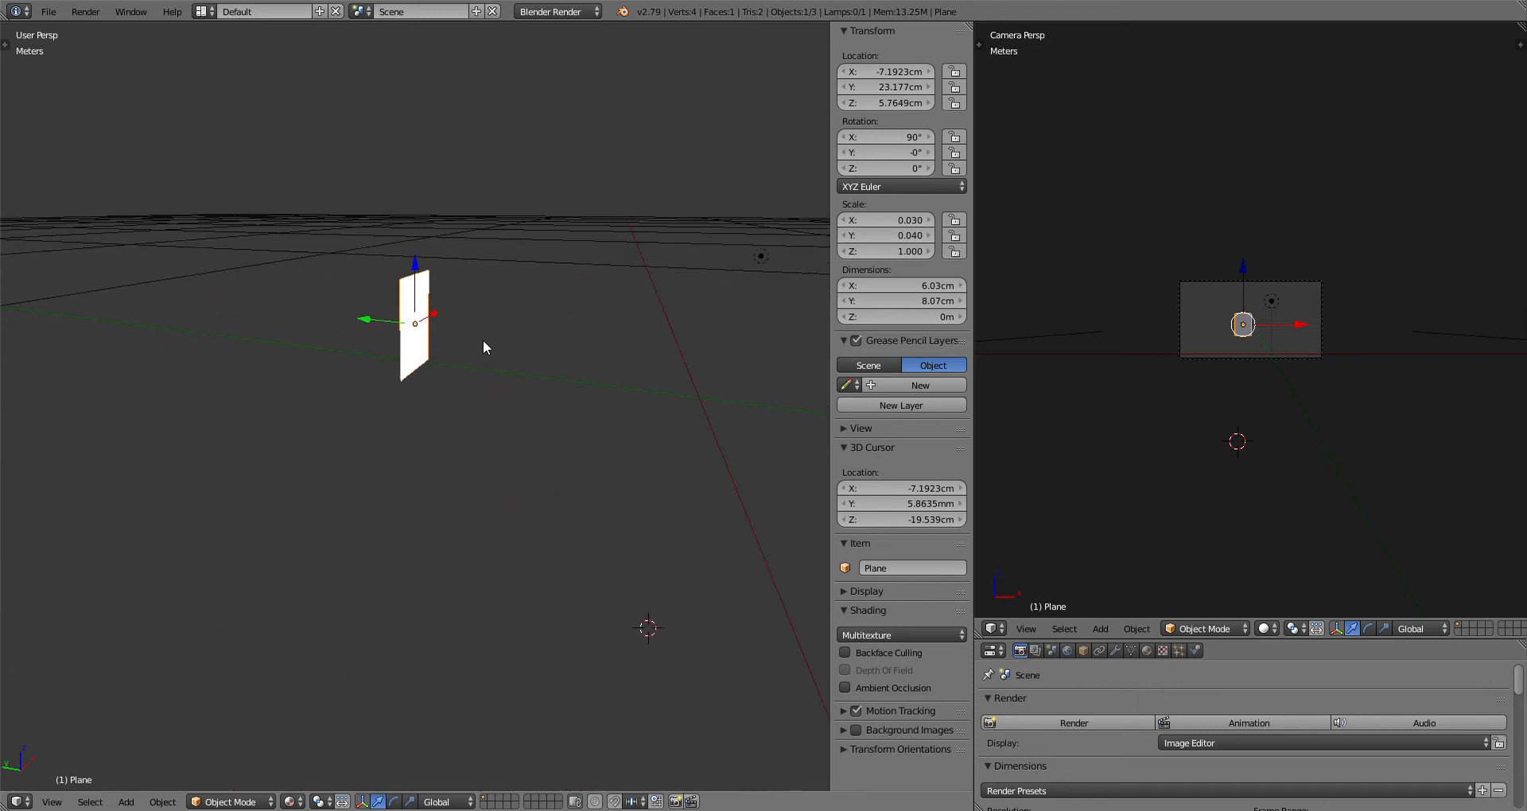
{"action": "left_click", "coordinate": [1272, 629]}
{"action": "left_click", "coordinate": [1305, 540]}
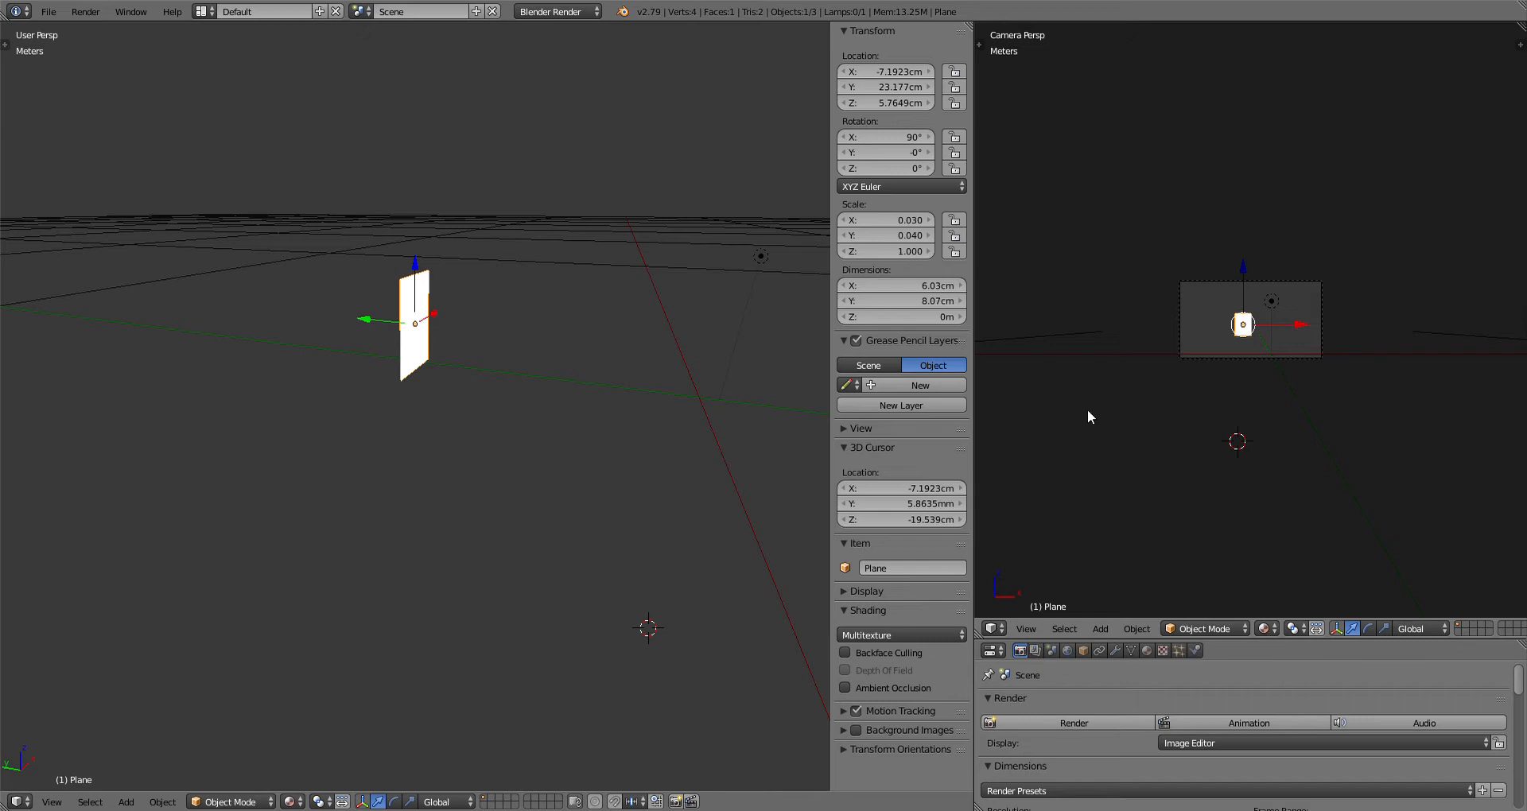
Step: Preview the camera view with Rendered shading, and return the smaller 3D view to Material shading
{"action": "left_click", "coordinate": [1265, 629]}
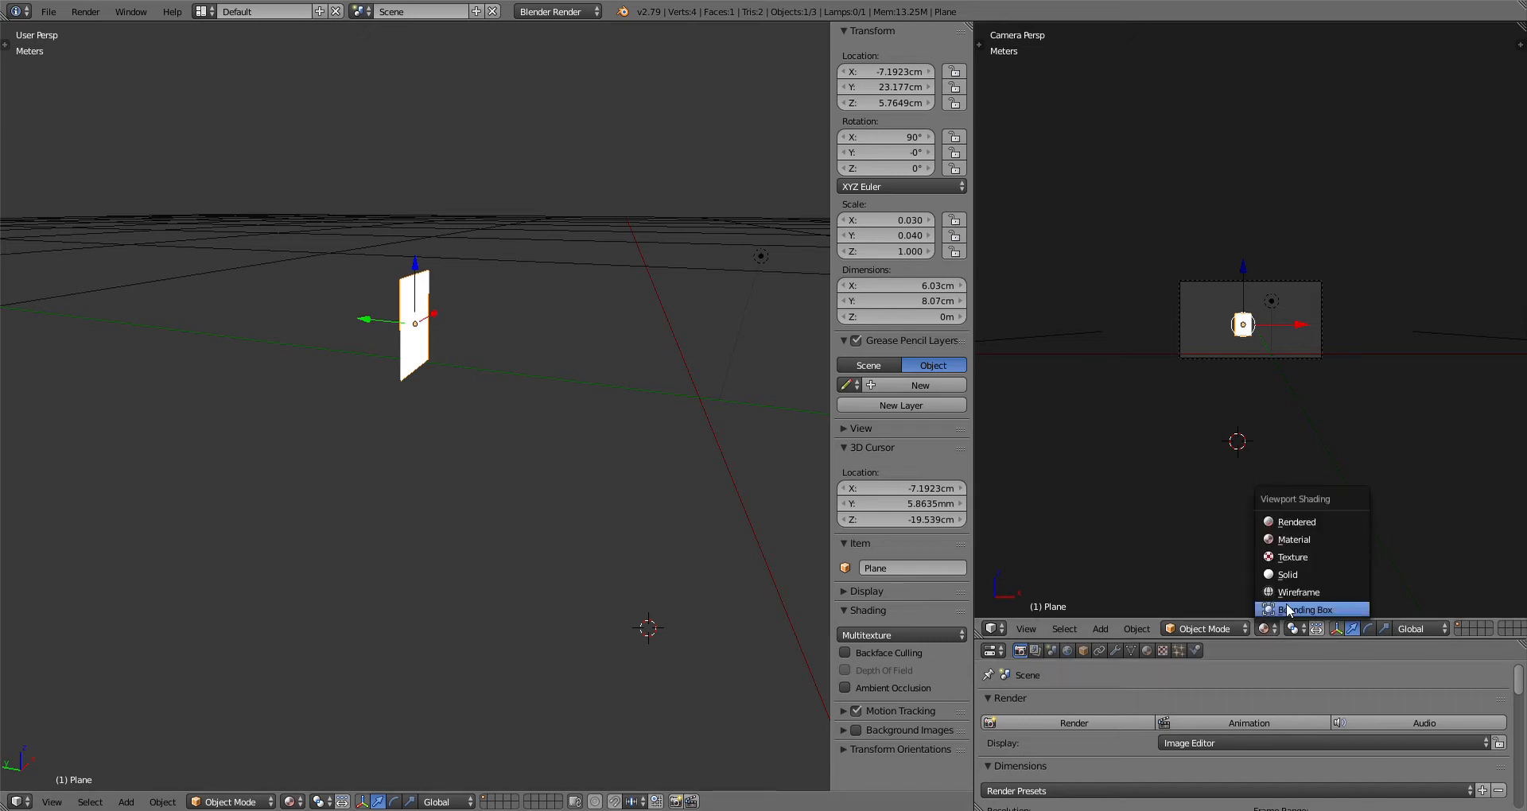
{"action": "left_click", "coordinate": [1332, 521]}
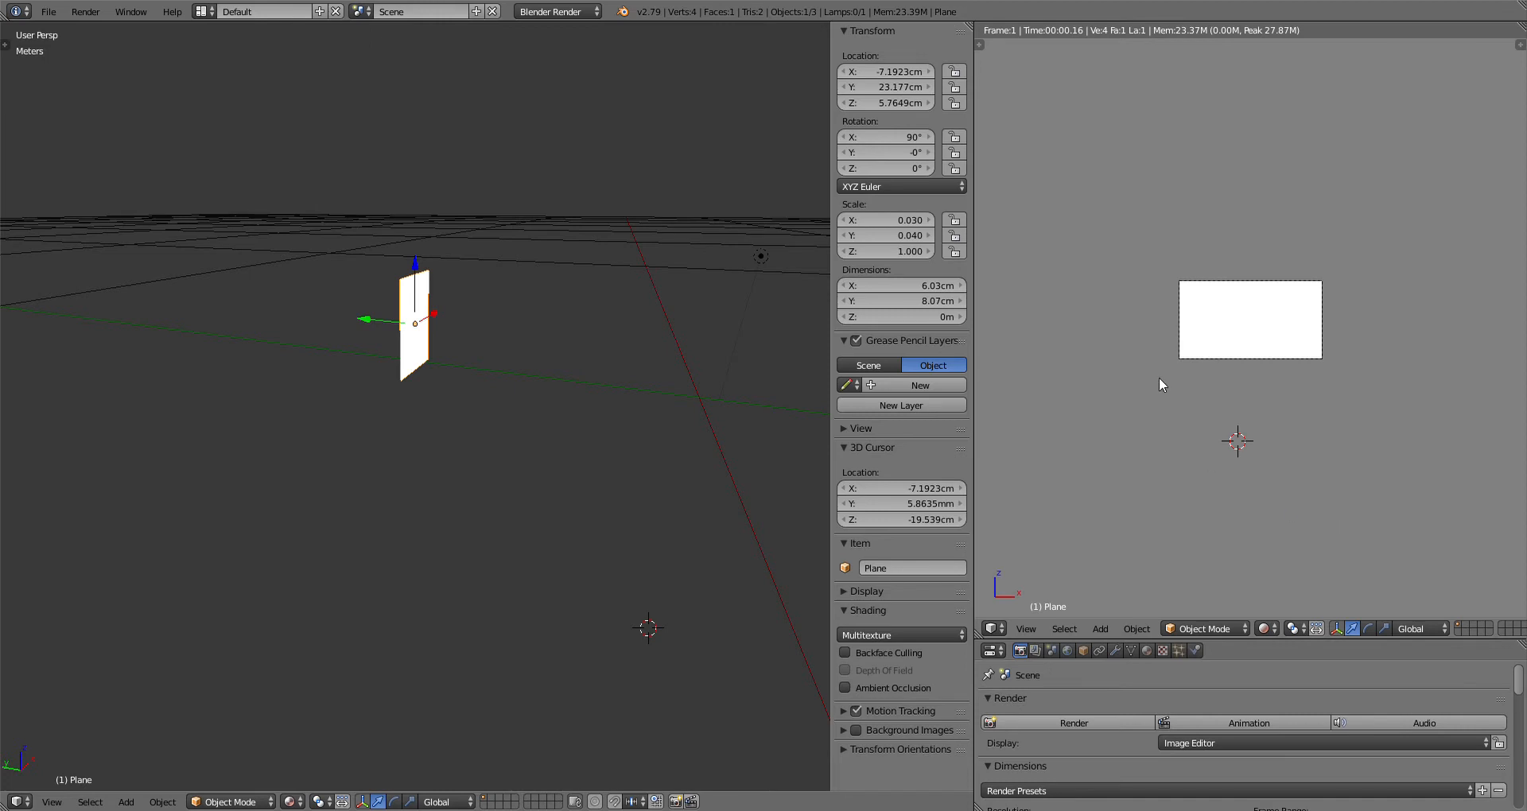
{"action": "left_click", "coordinate": [1270, 631]}
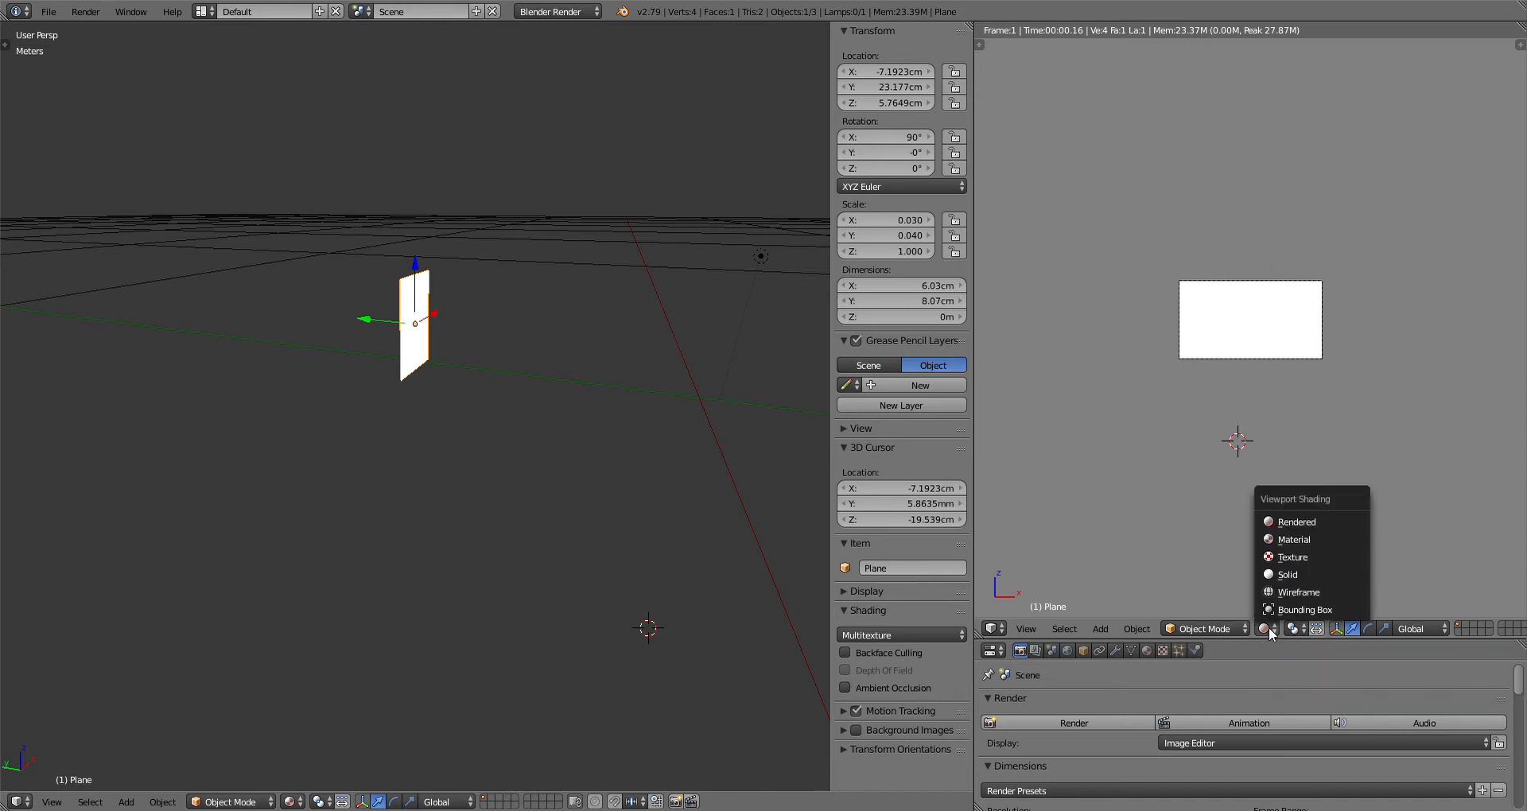
{"action": "left_click", "coordinate": [1305, 543]}
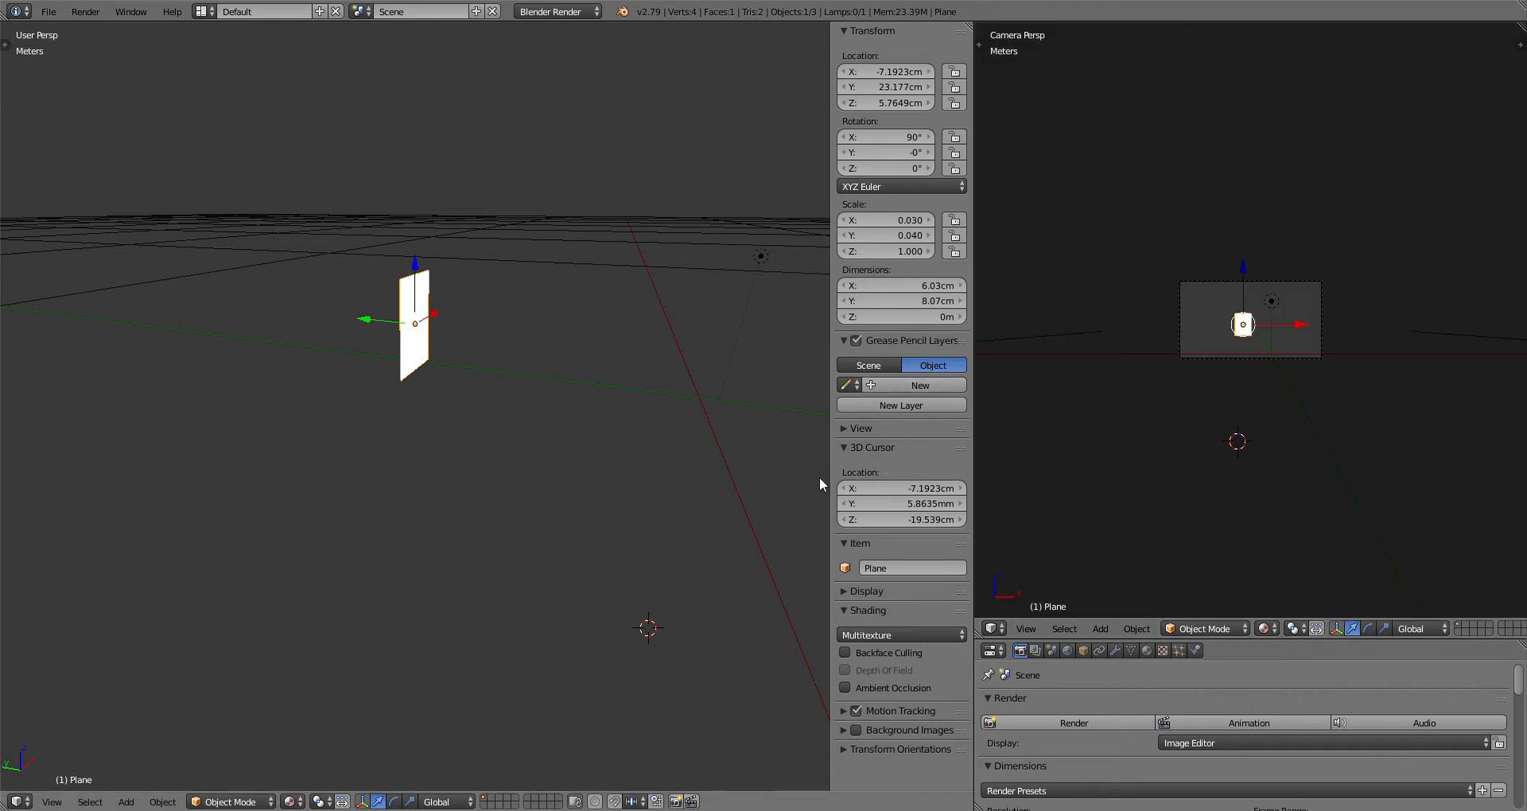
Step: Darken the world's Ambient Color to a mid grey, hex 757575
{"action": "left_click", "coordinate": [1067, 650]}
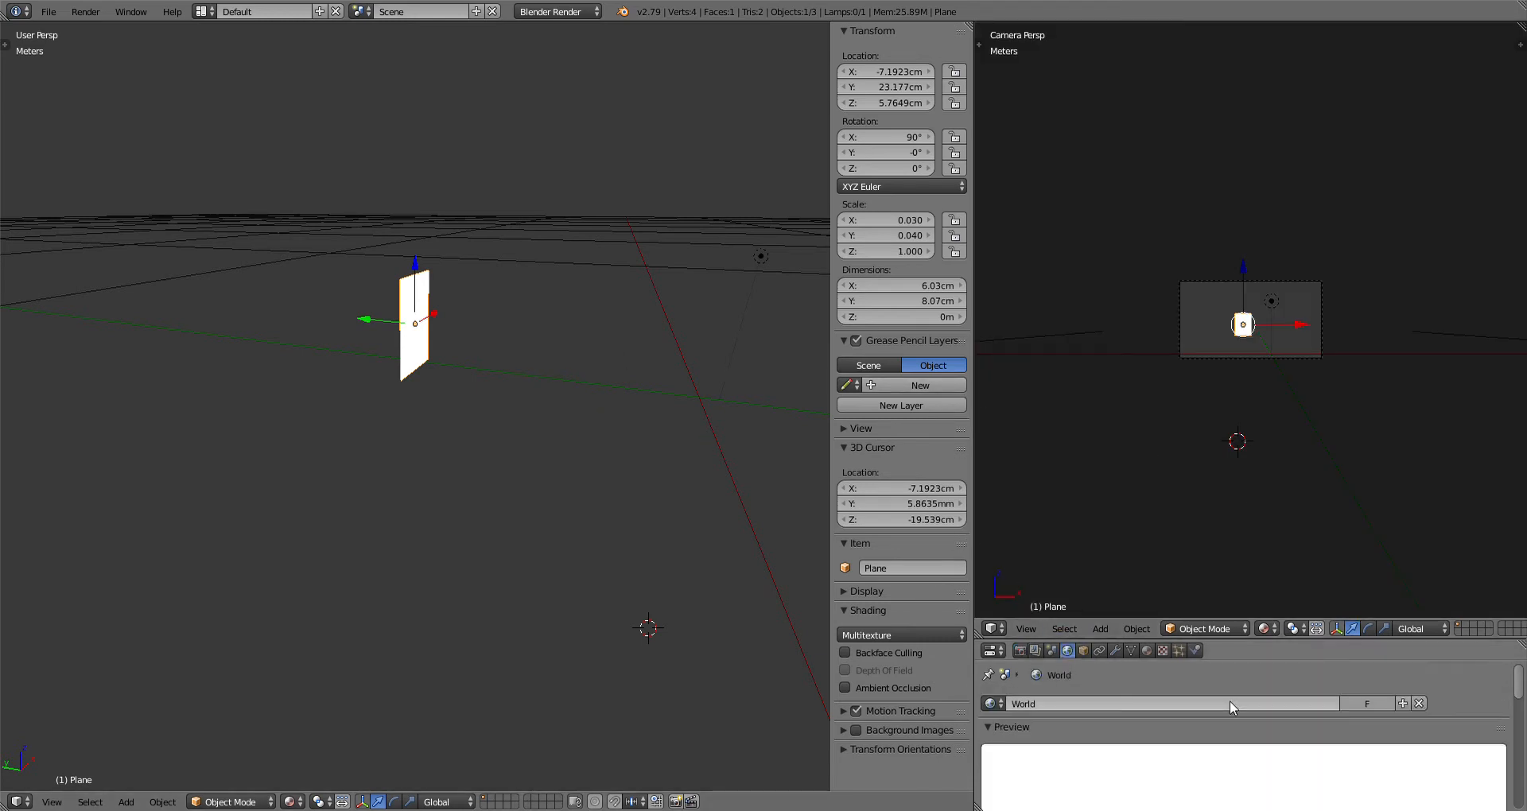
{"action": "scroll", "coordinate": [1229, 700], "scroll_direction": "down", "scroll_amount": 6}
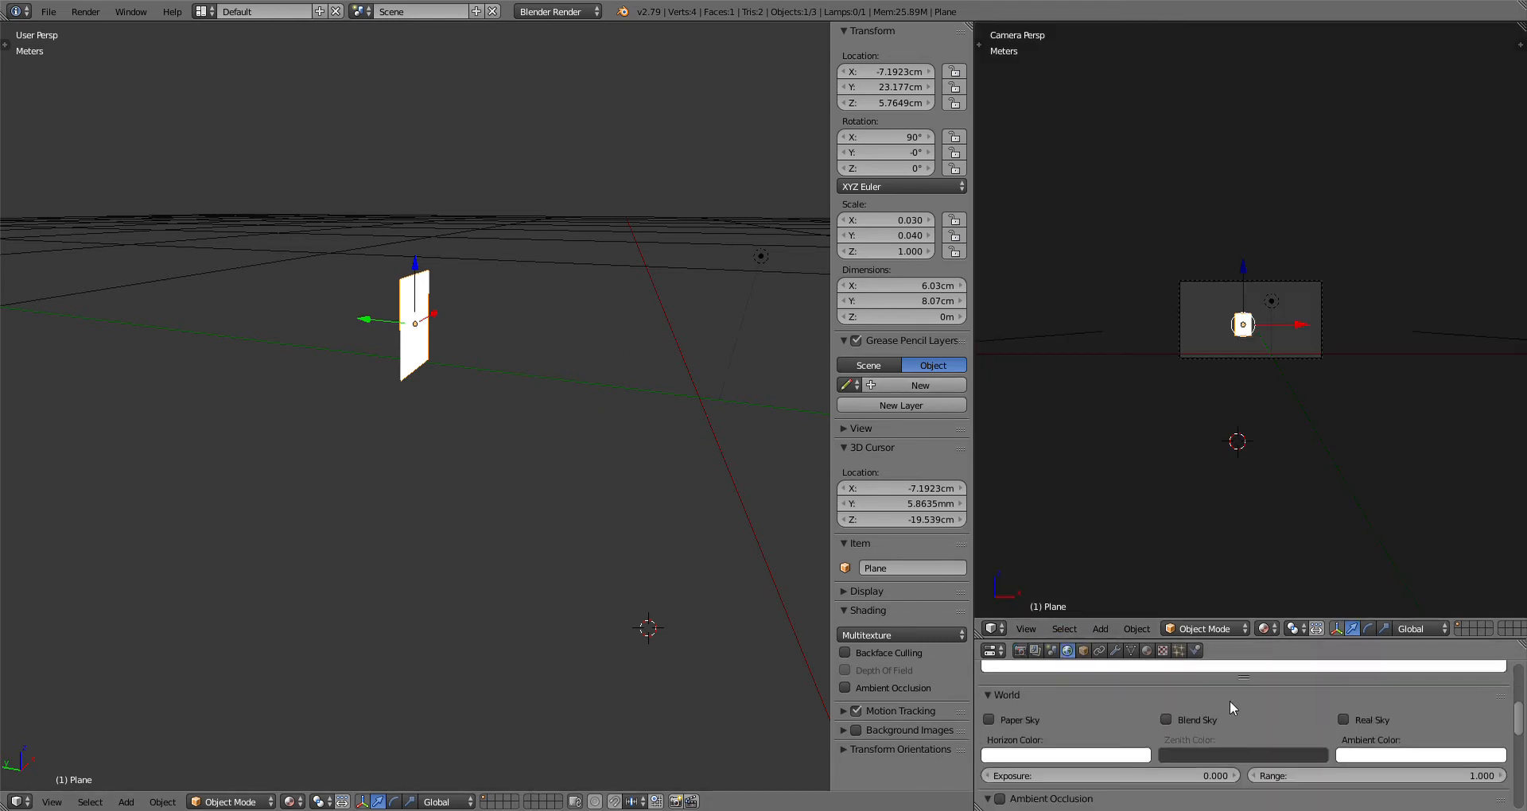
{"action": "left_click", "coordinate": [1372, 755]}
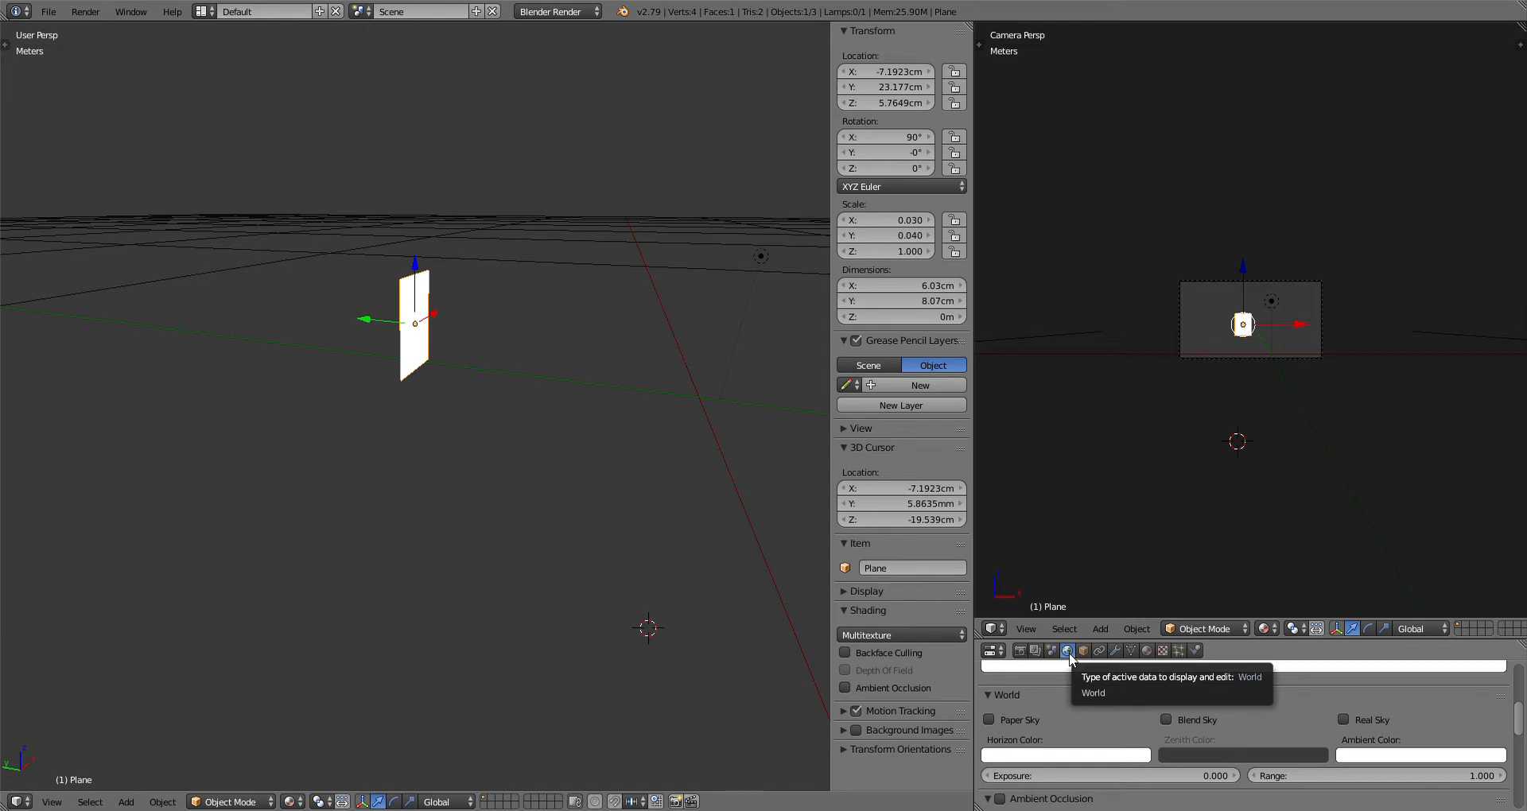
{"action": "left_click", "coordinate": [1352, 757]}
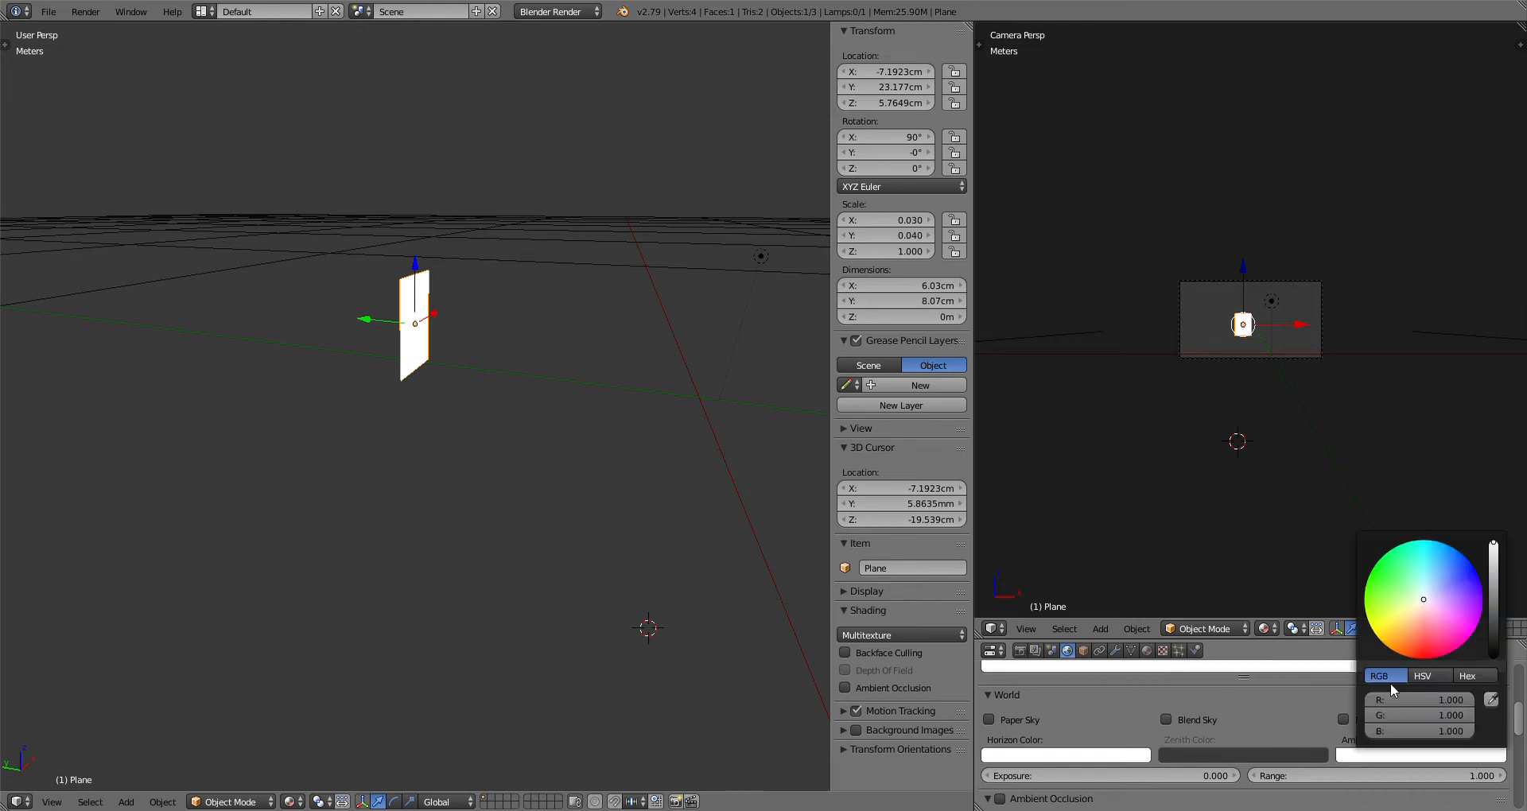
{"action": "left_click_drag", "start_coordinate": [1493, 546], "coordinate": [1494, 604]}
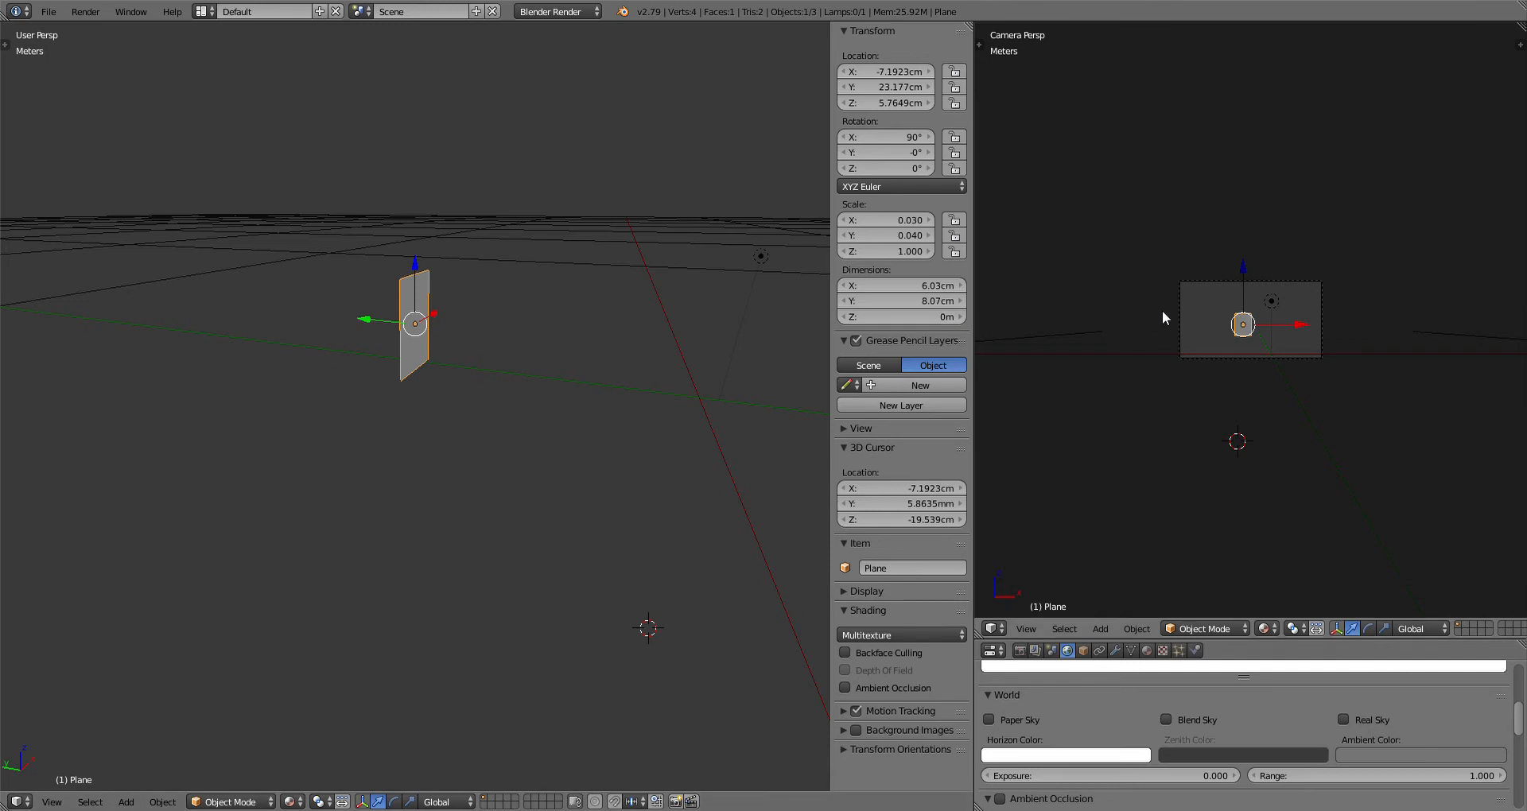
Step: Check the darker ambient colour in the camera view with Rendered shading, and switch that view back to Material
{"action": "left_click", "coordinate": [1265, 628]}
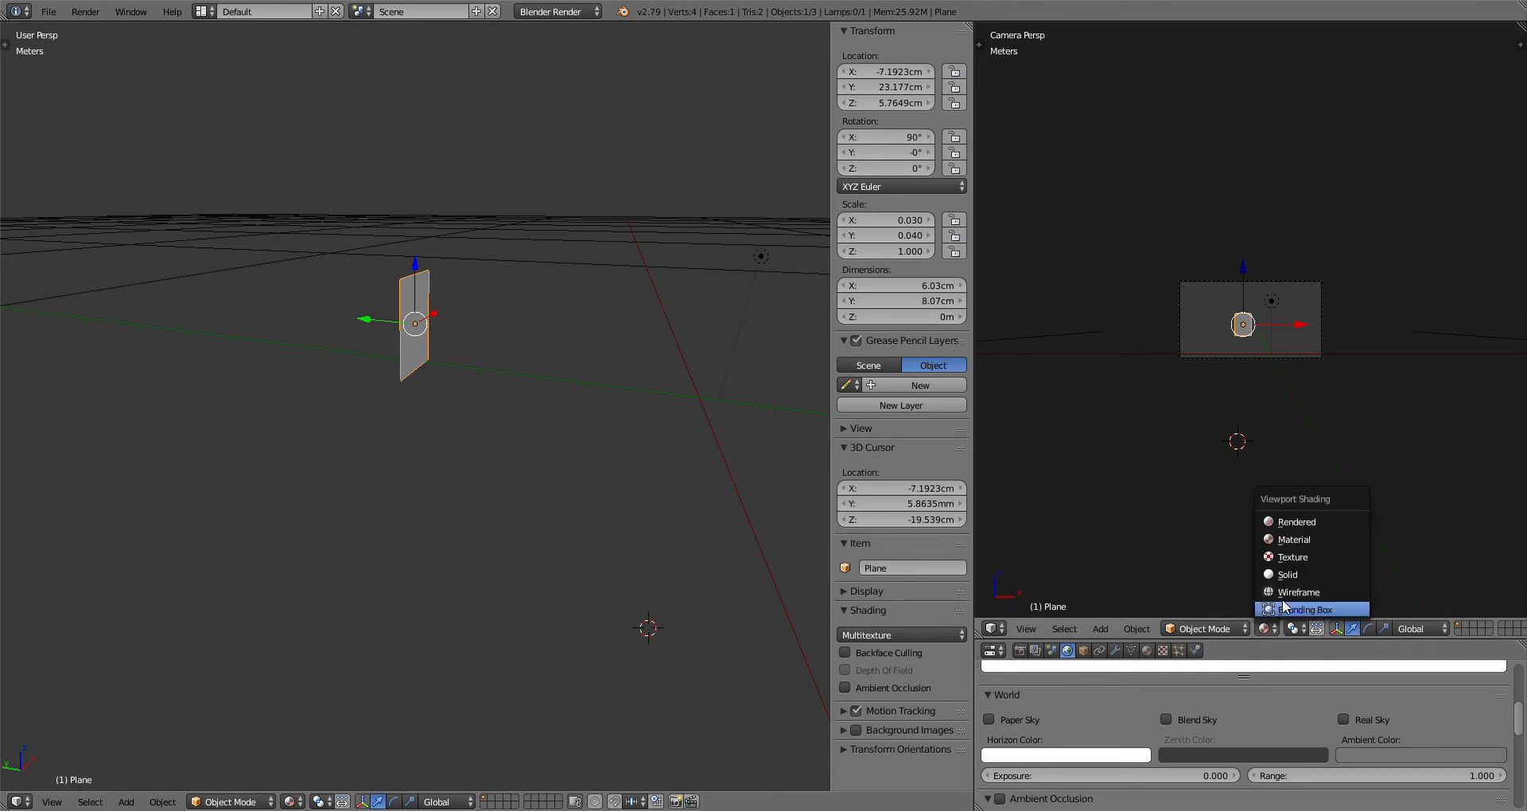
{"action": "left_click", "coordinate": [1297, 522]}
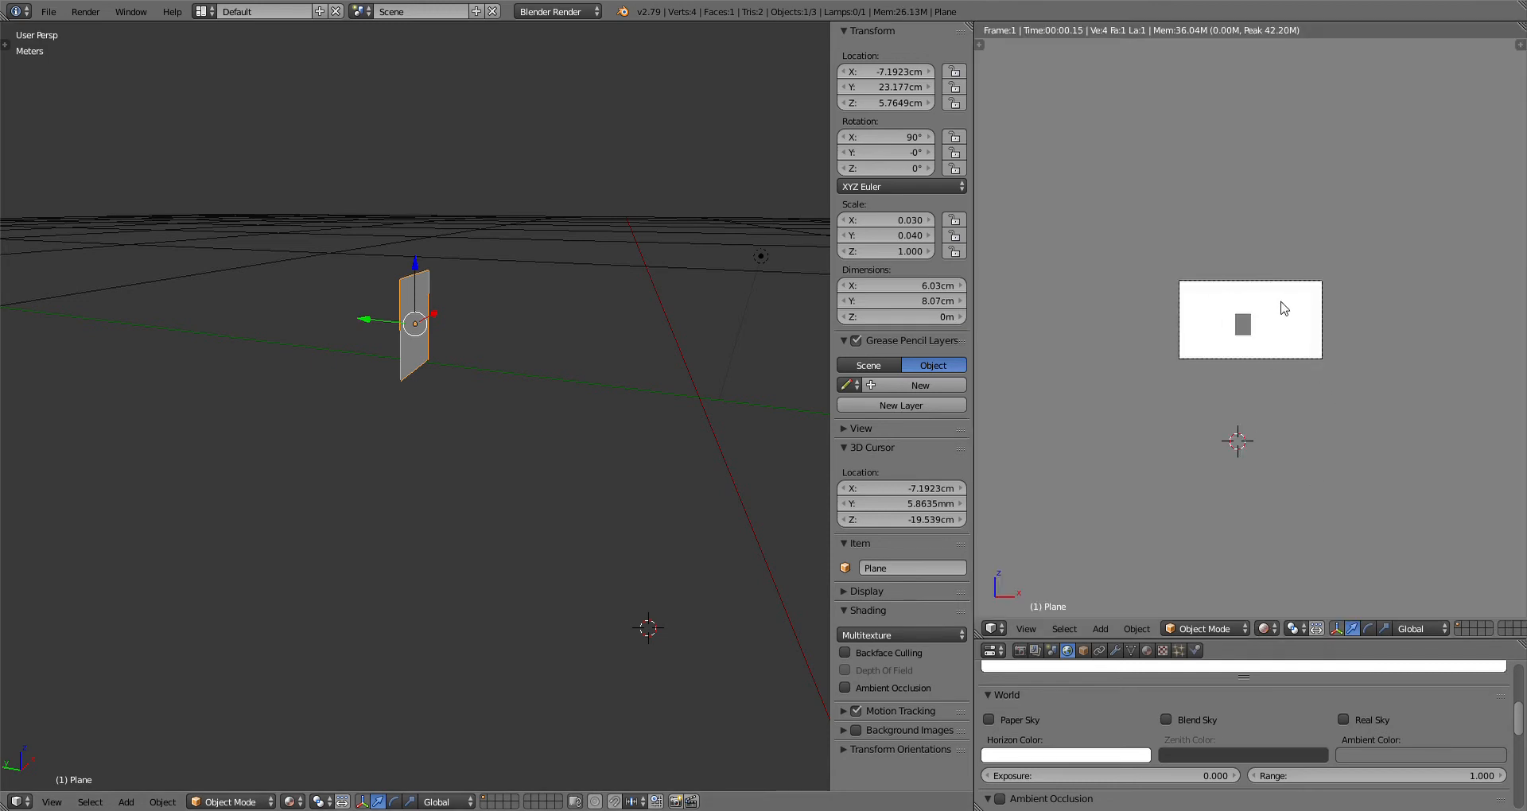
{"action": "left_click", "coordinate": [1278, 631]}
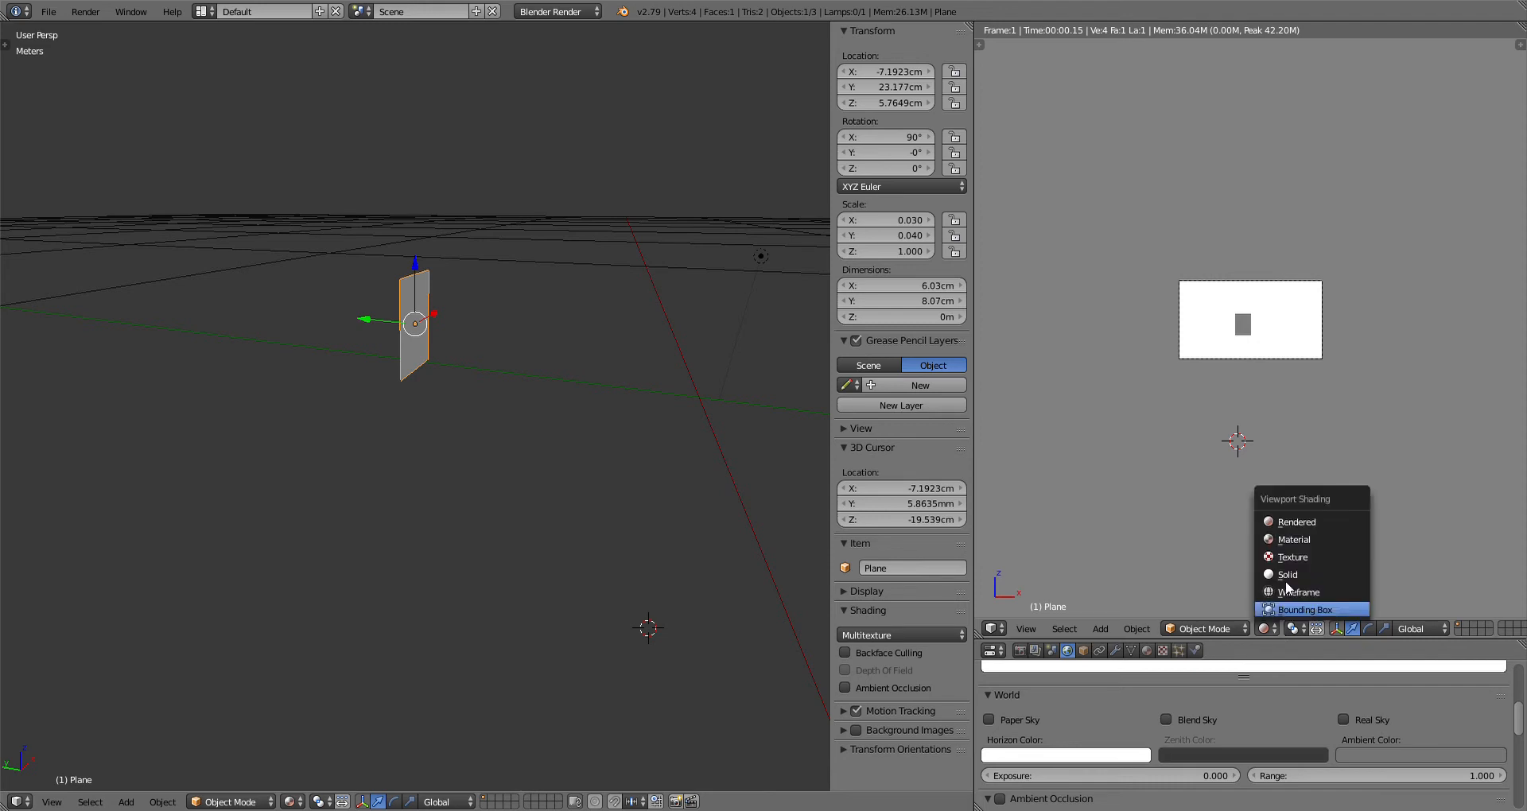
{"action": "left_click", "coordinate": [1302, 541]}
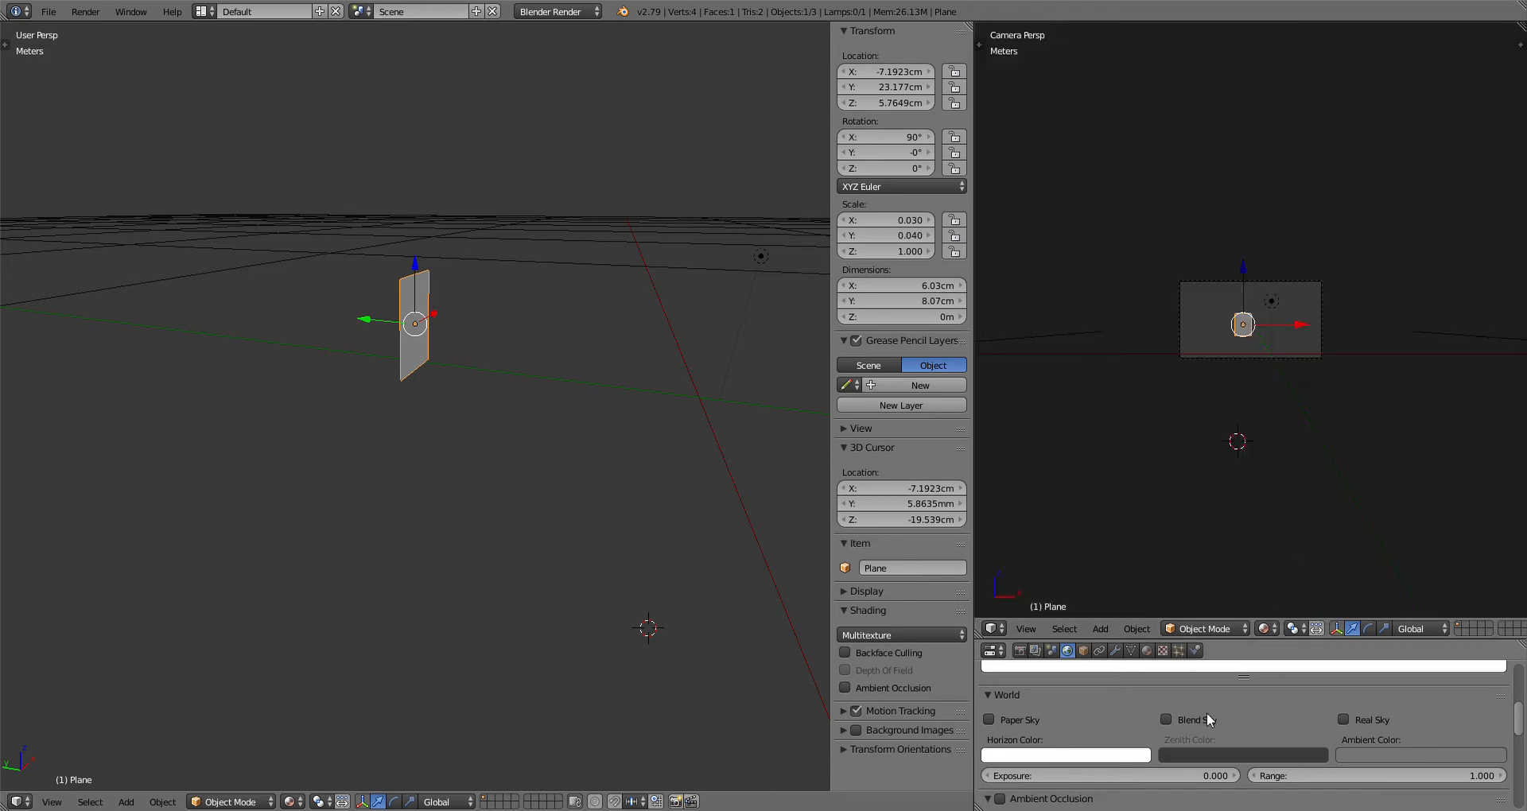
Step: Darken the world's Horizon Color to a grey with R, G and B at 0.147
{"action": "left_click", "coordinate": [1088, 756]}
{"action": "left_click_drag", "start_coordinate": [1119, 544], "coordinate": [1118, 605]}
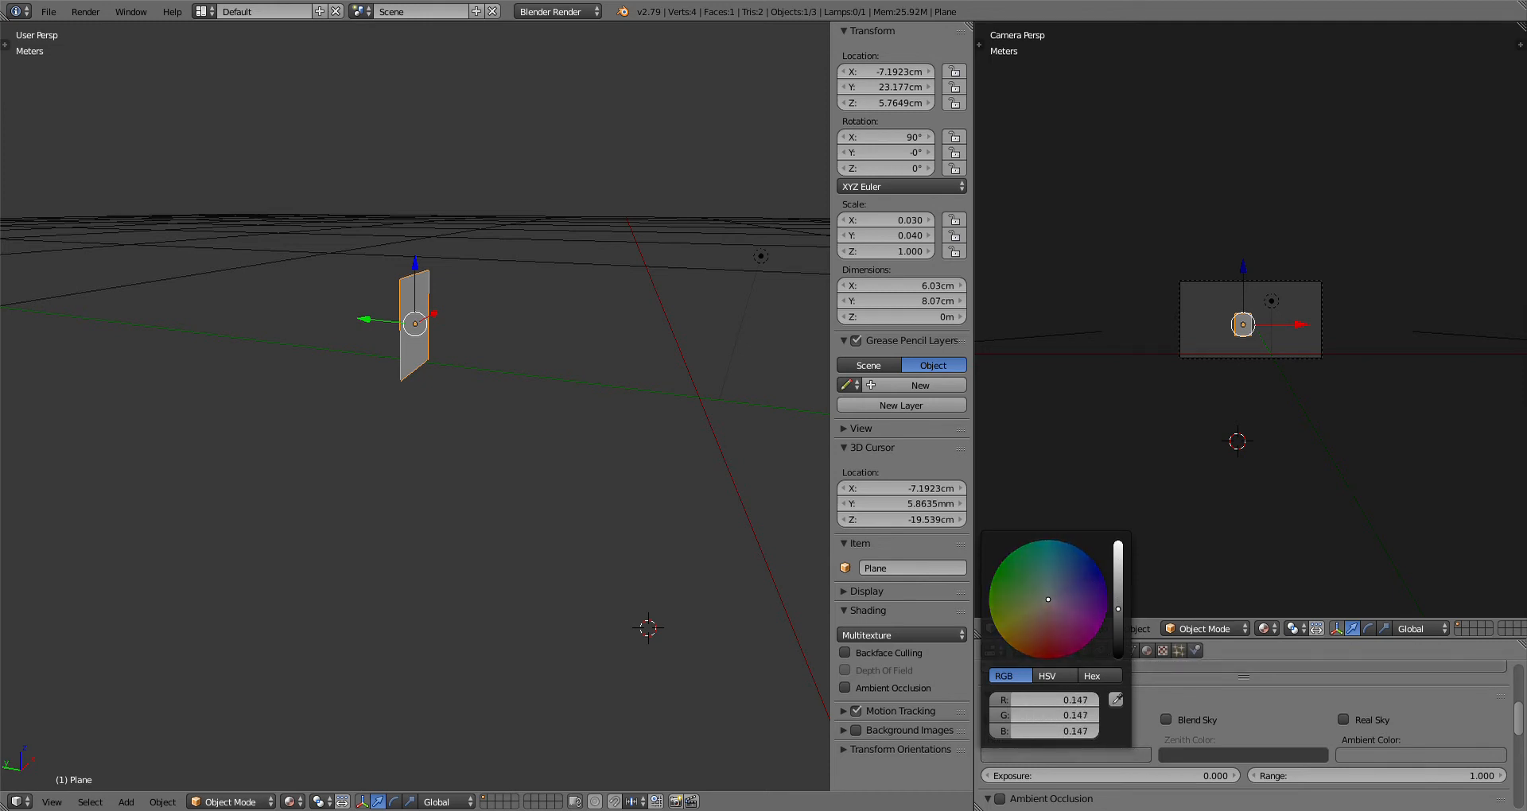
{"action": "left_click", "coordinate": [1402, 755]}
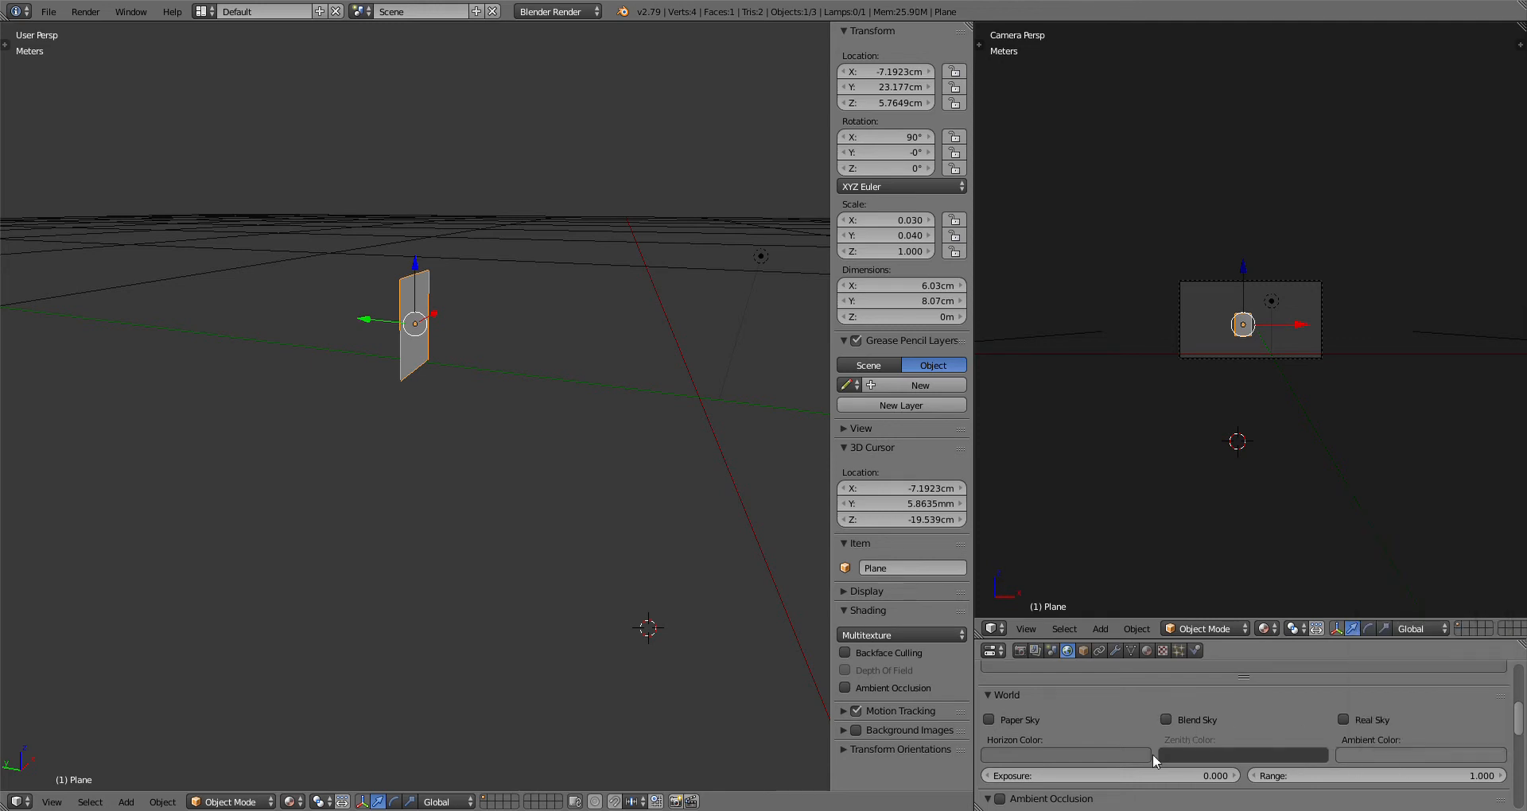
{"action": "left_click", "coordinate": [1115, 756]}
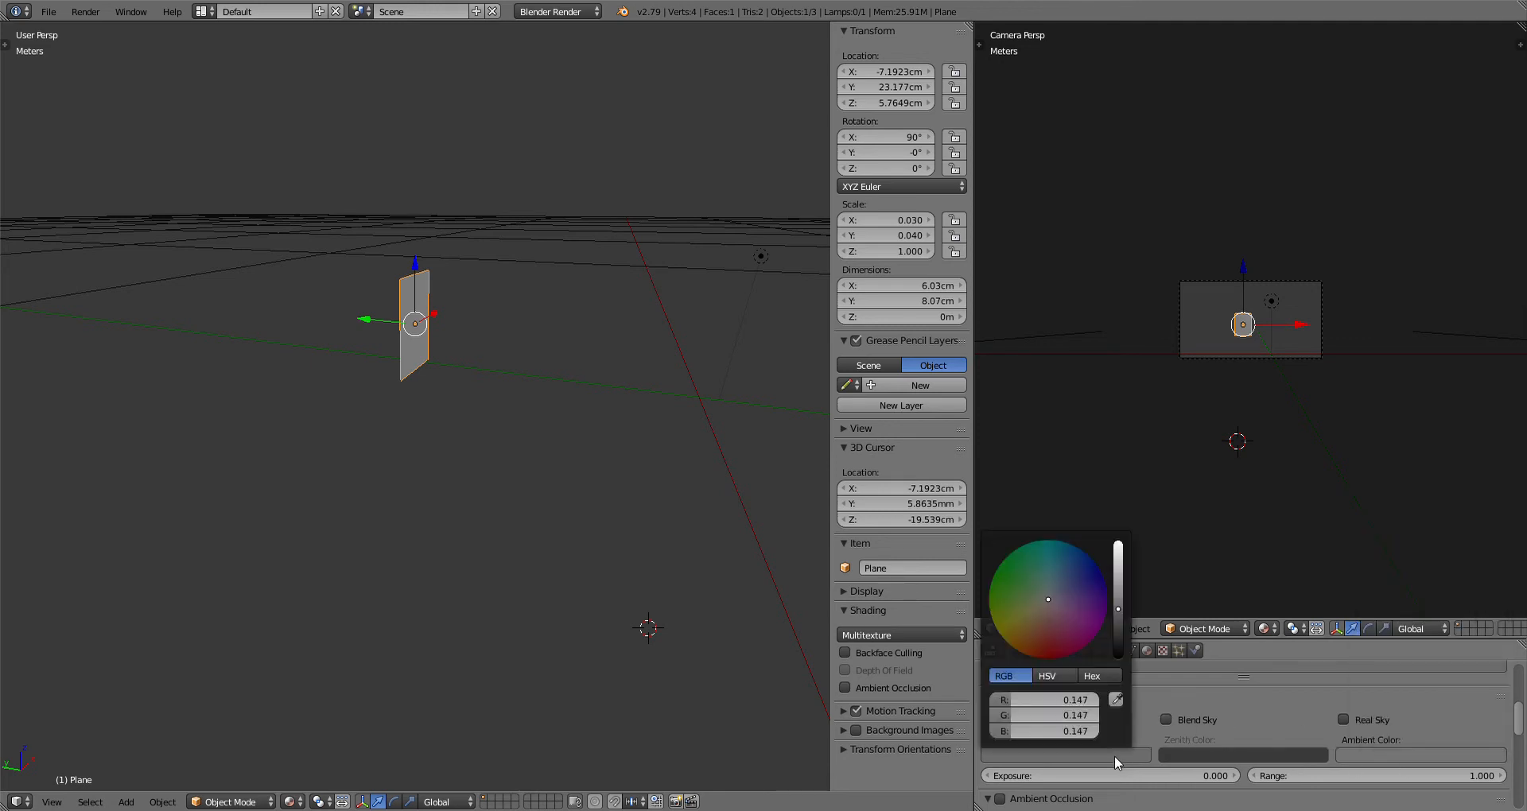
Step: Copy the Ambient Color's hex value 757575 into the world's Horizon Color so both colours match
{"action": "left_click", "coordinate": [1353, 753]}
{"action": "left_click", "coordinate": [1472, 675]}
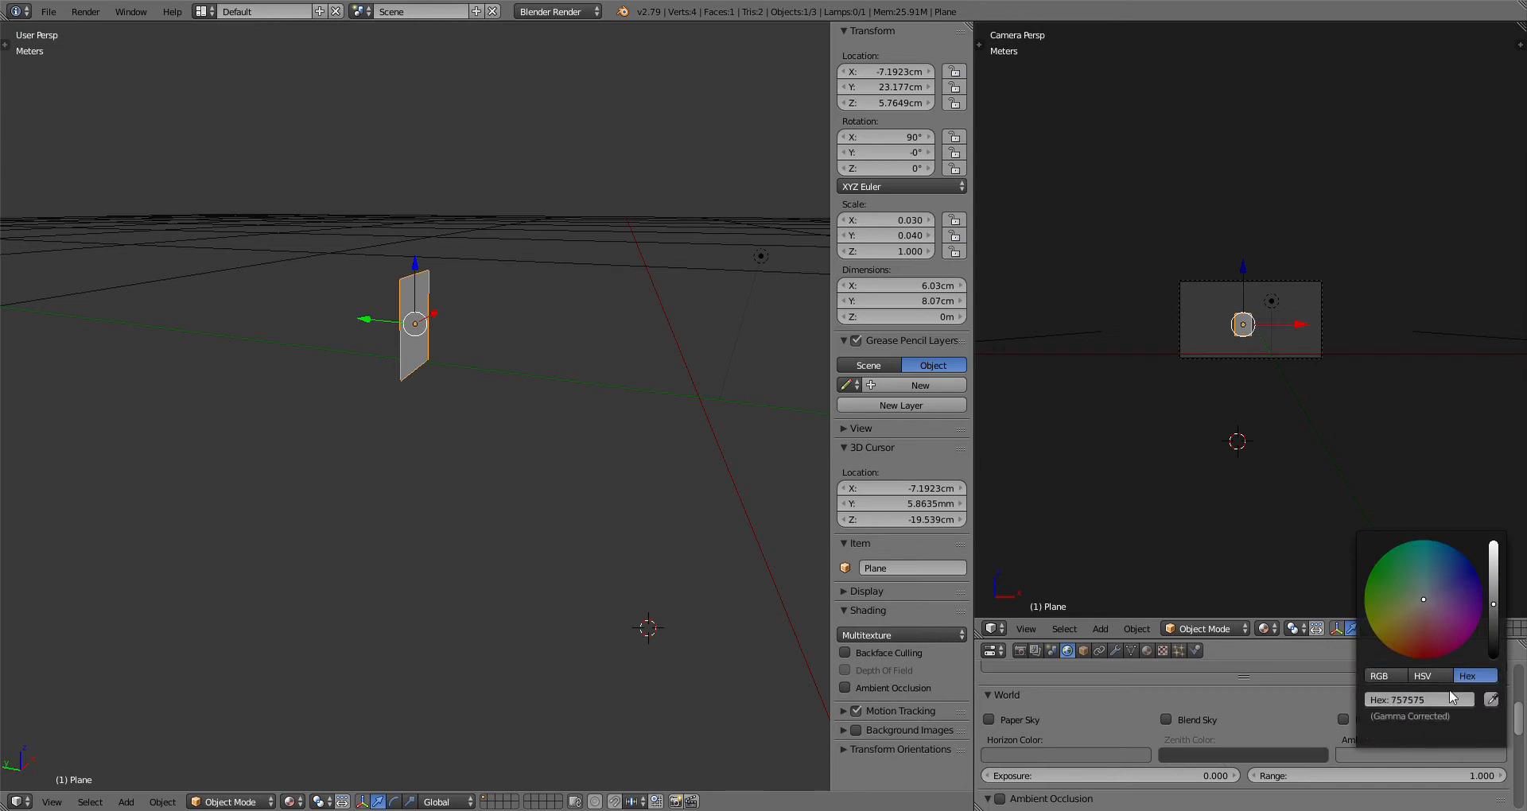
{"action": "left_click", "coordinate": [1436, 699]}
{"action": "key", "text": "ctrl+c"}
{"action": "left_click", "coordinate": [1324, 689]}
{"action": "left_click", "coordinate": [1129, 756]}
{"action": "left_click", "coordinate": [1120, 755]}
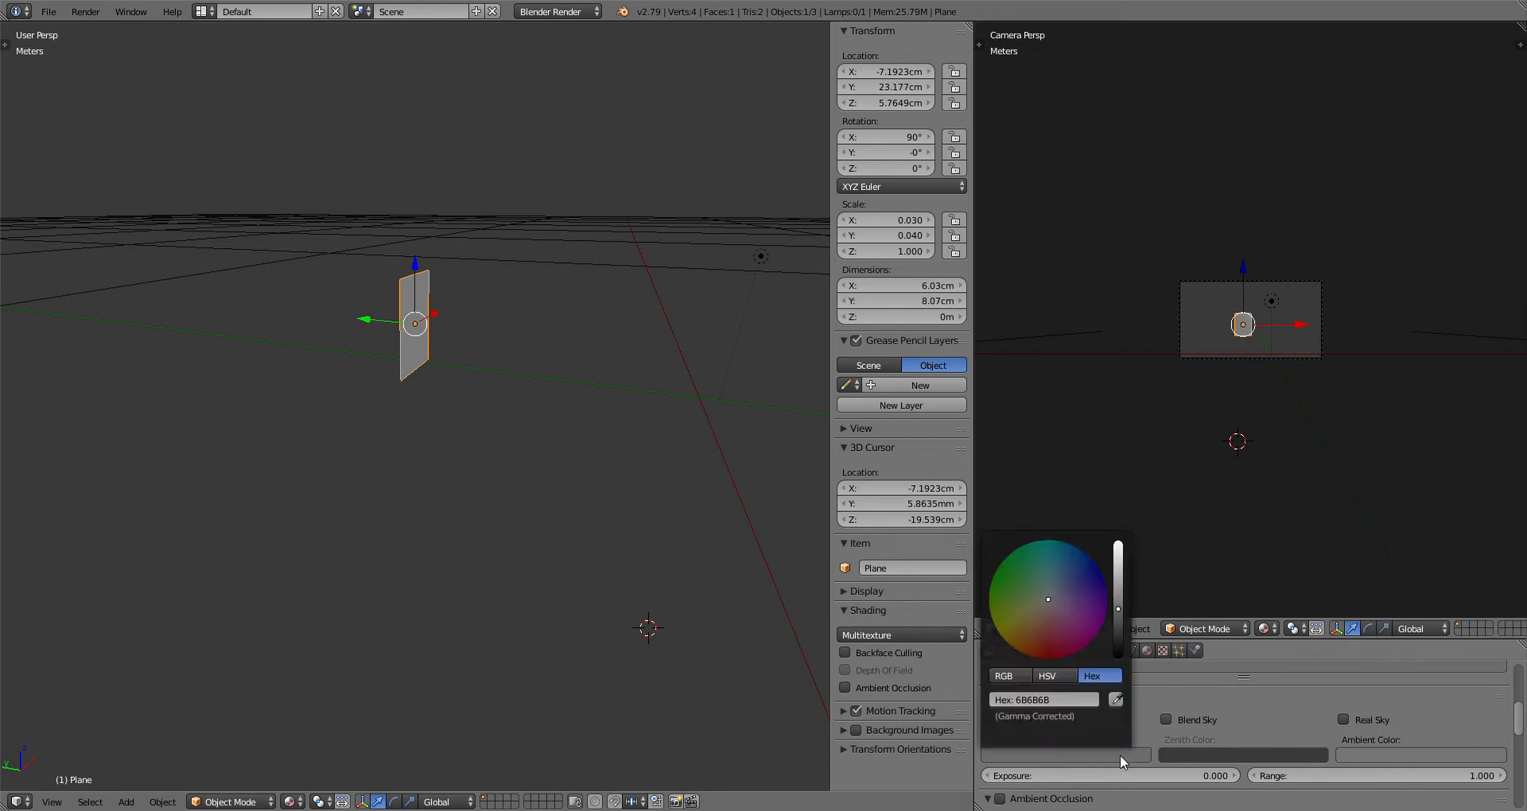
{"action": "left_click", "coordinate": [1063, 705]}
{"action": "key", "text": "ctrl+v"}
{"action": "key", "text": "Return"}
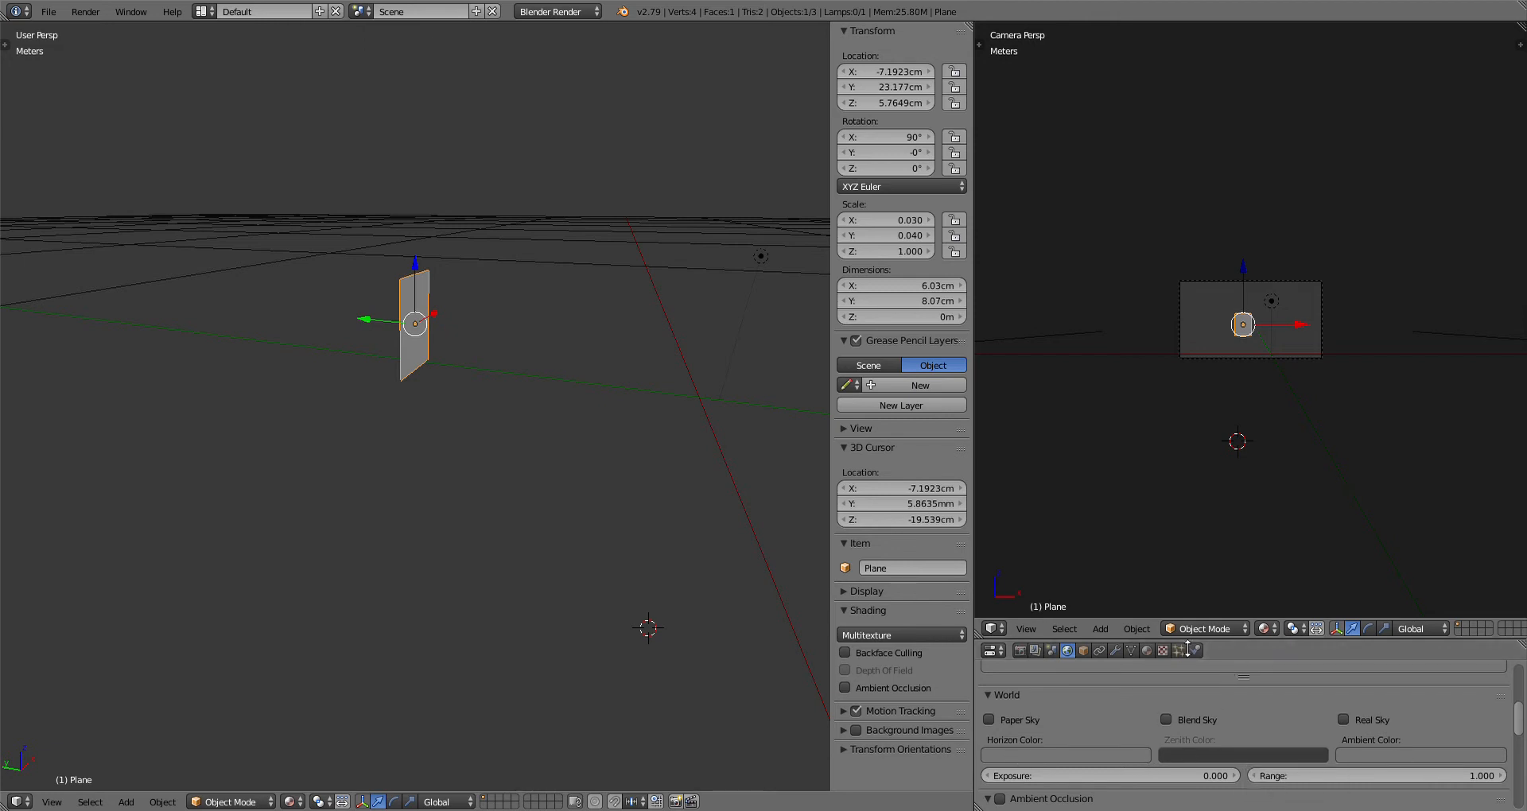
{"action": "left_click", "coordinate": [1135, 629]}
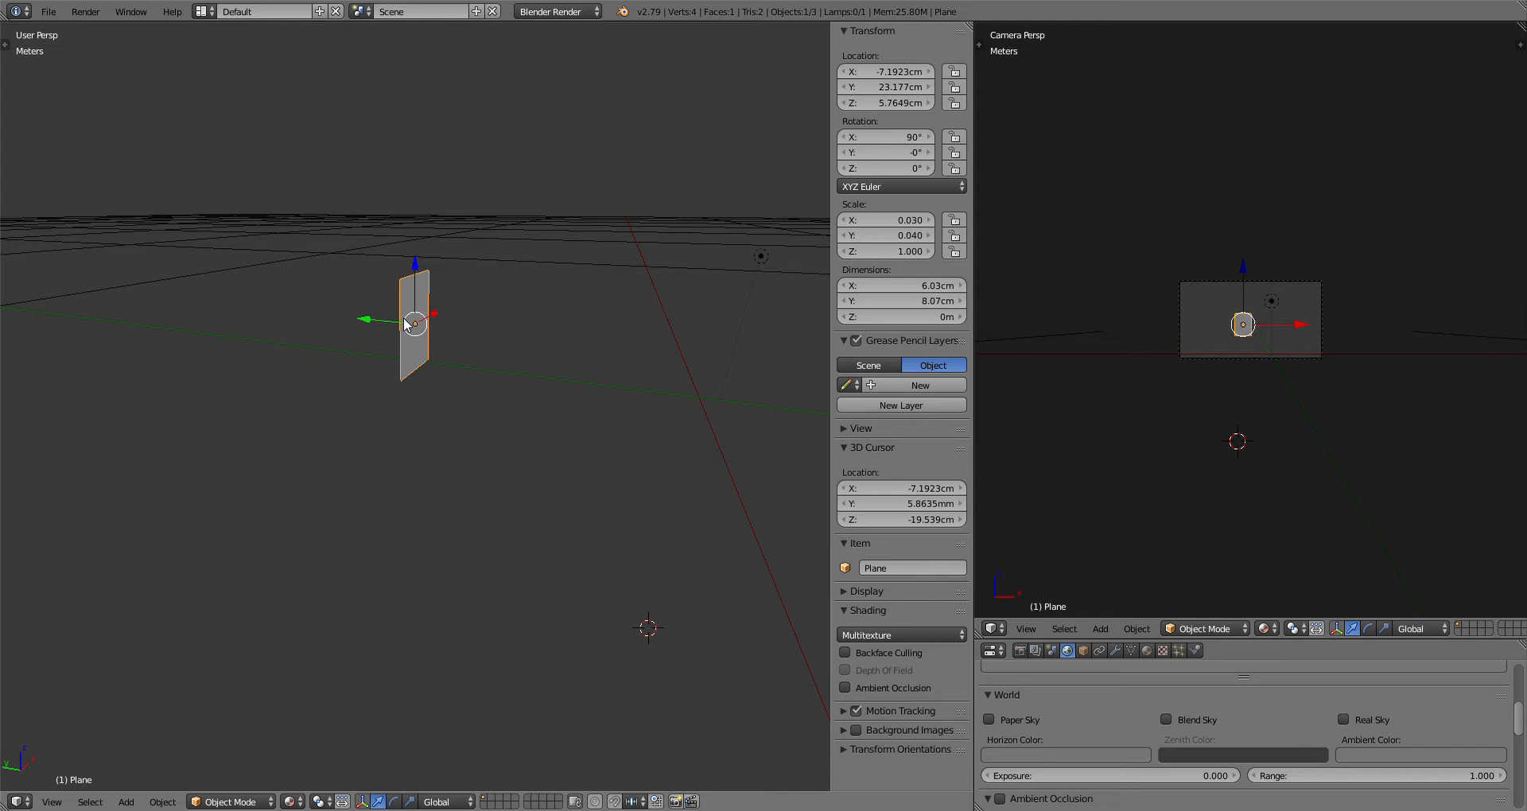
Step: Open the plane's mesh in Edit Mode with face selection active
{"action": "key", "text": "KP_Decimal"}
{"action": "middle_click_drag", "start_coordinate": [466, 304], "coordinate": [403, 311]}
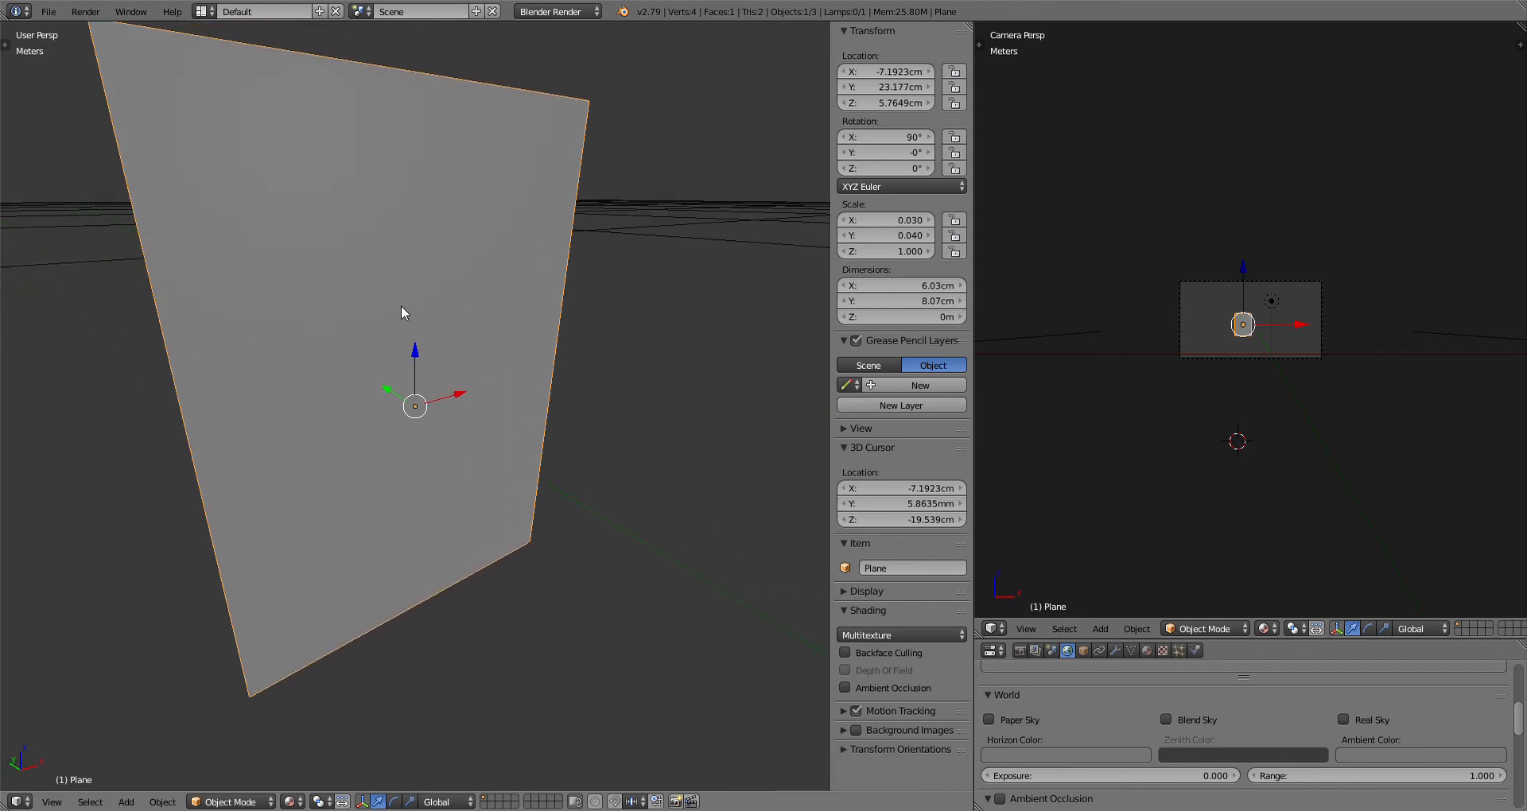
{"action": "scroll", "coordinate": [402, 310], "scroll_direction": "down", "scroll_amount": 5}
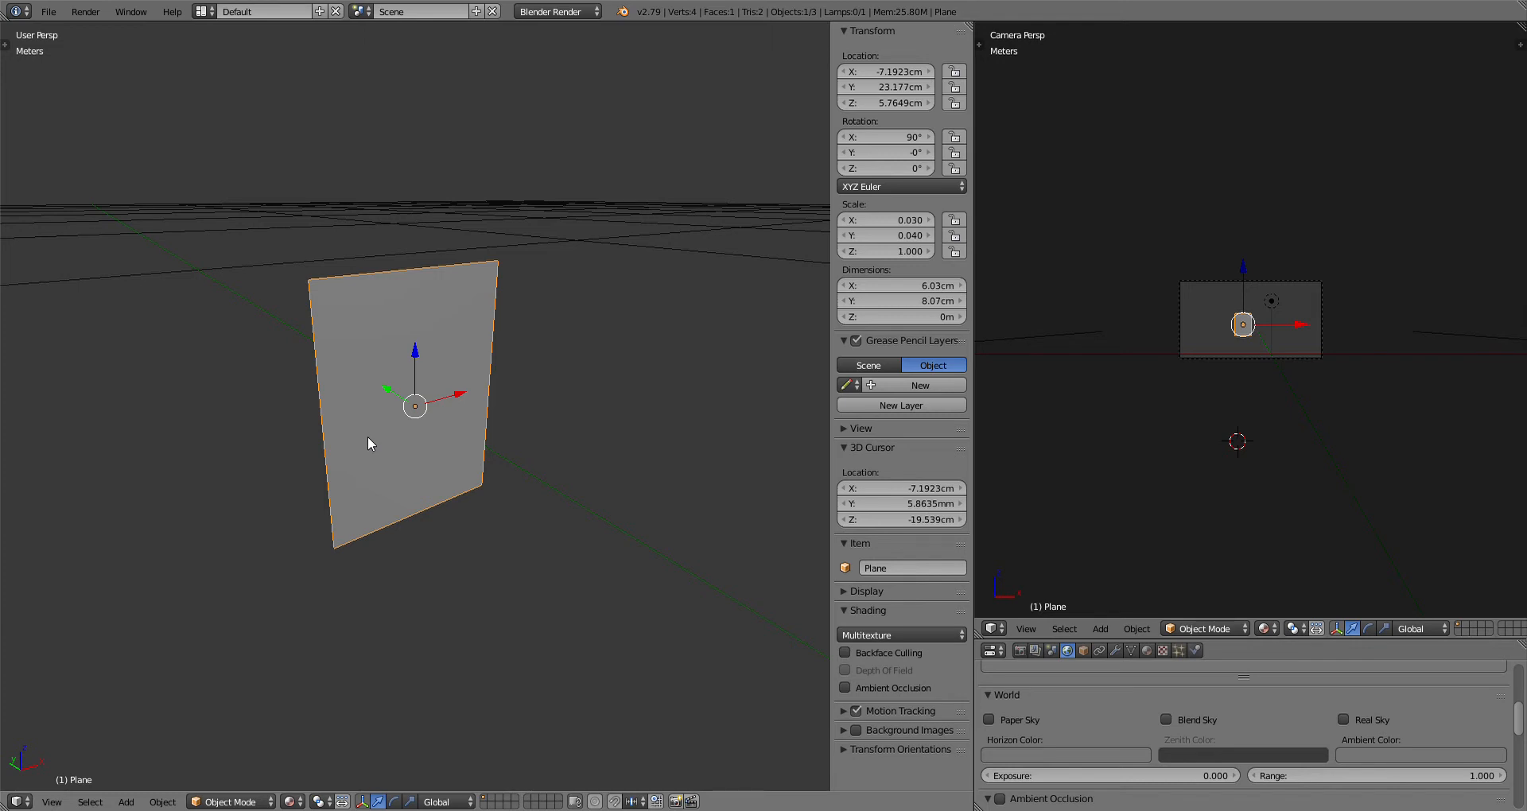
{"action": "key", "text": "Tab"}
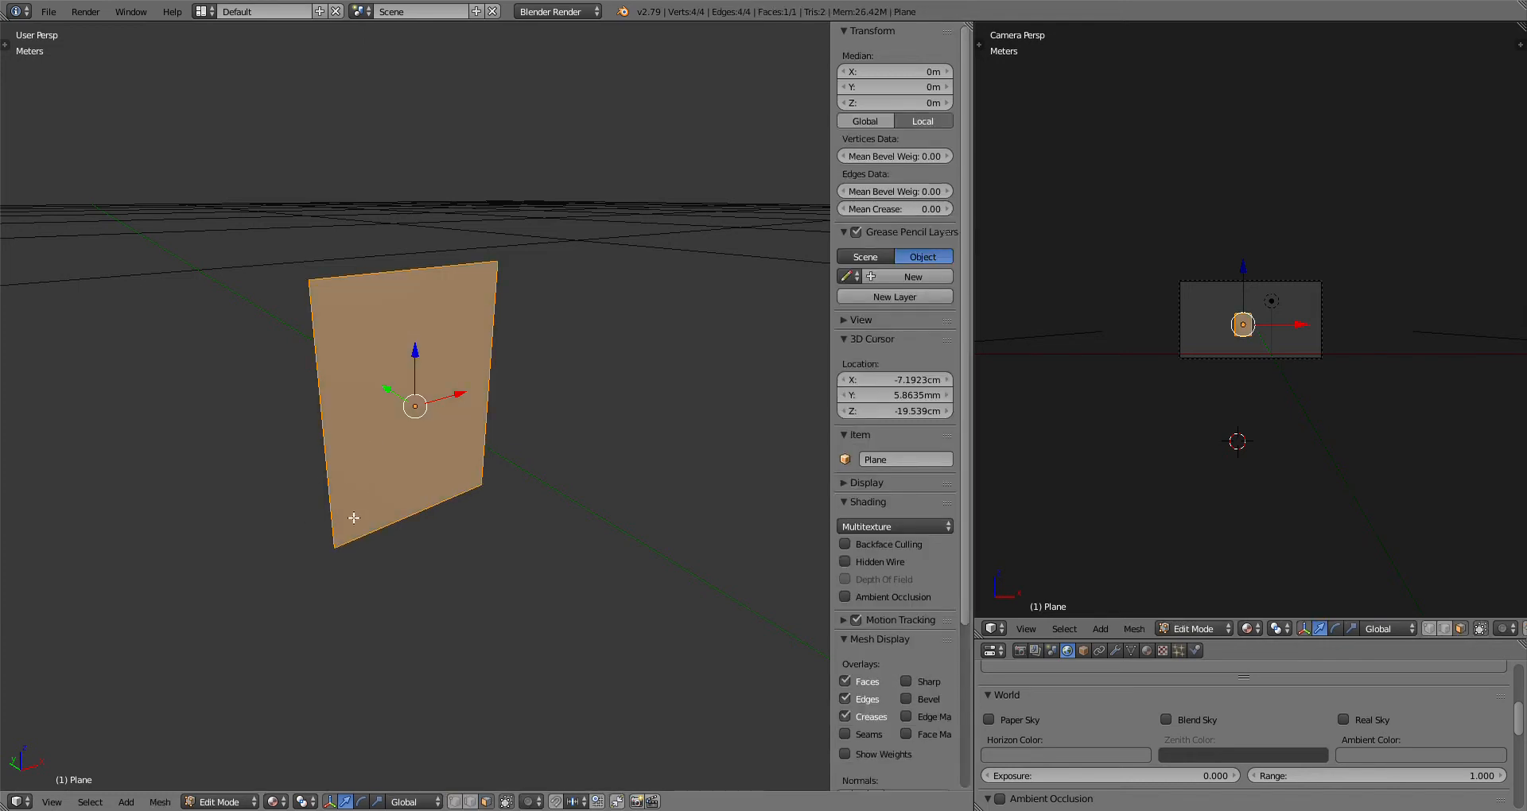
{"action": "middle_click_drag", "start_coordinate": [422, 542], "coordinate": [447, 521]}
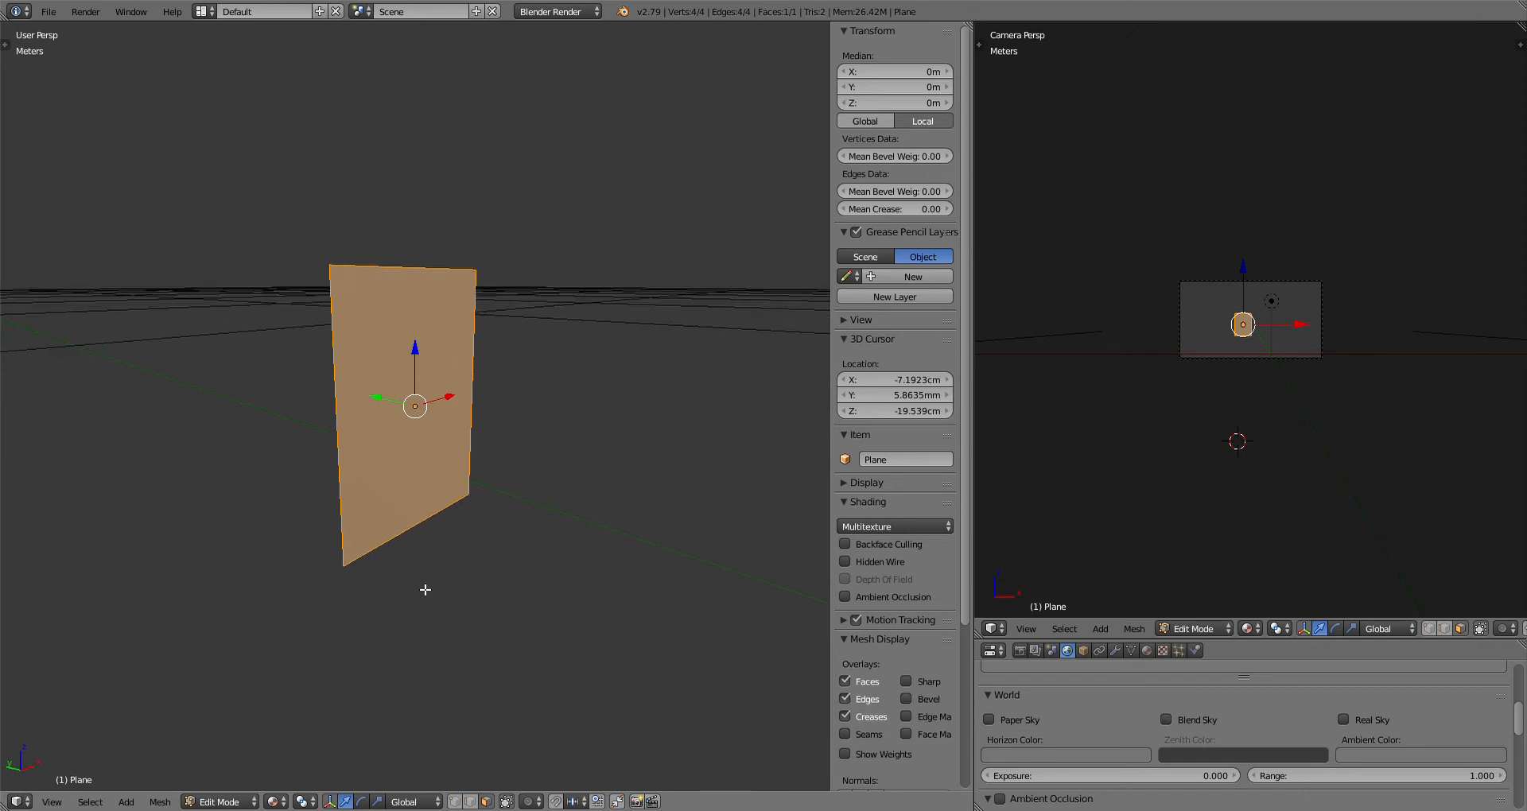
{"action": "key", "text": "Tab"}
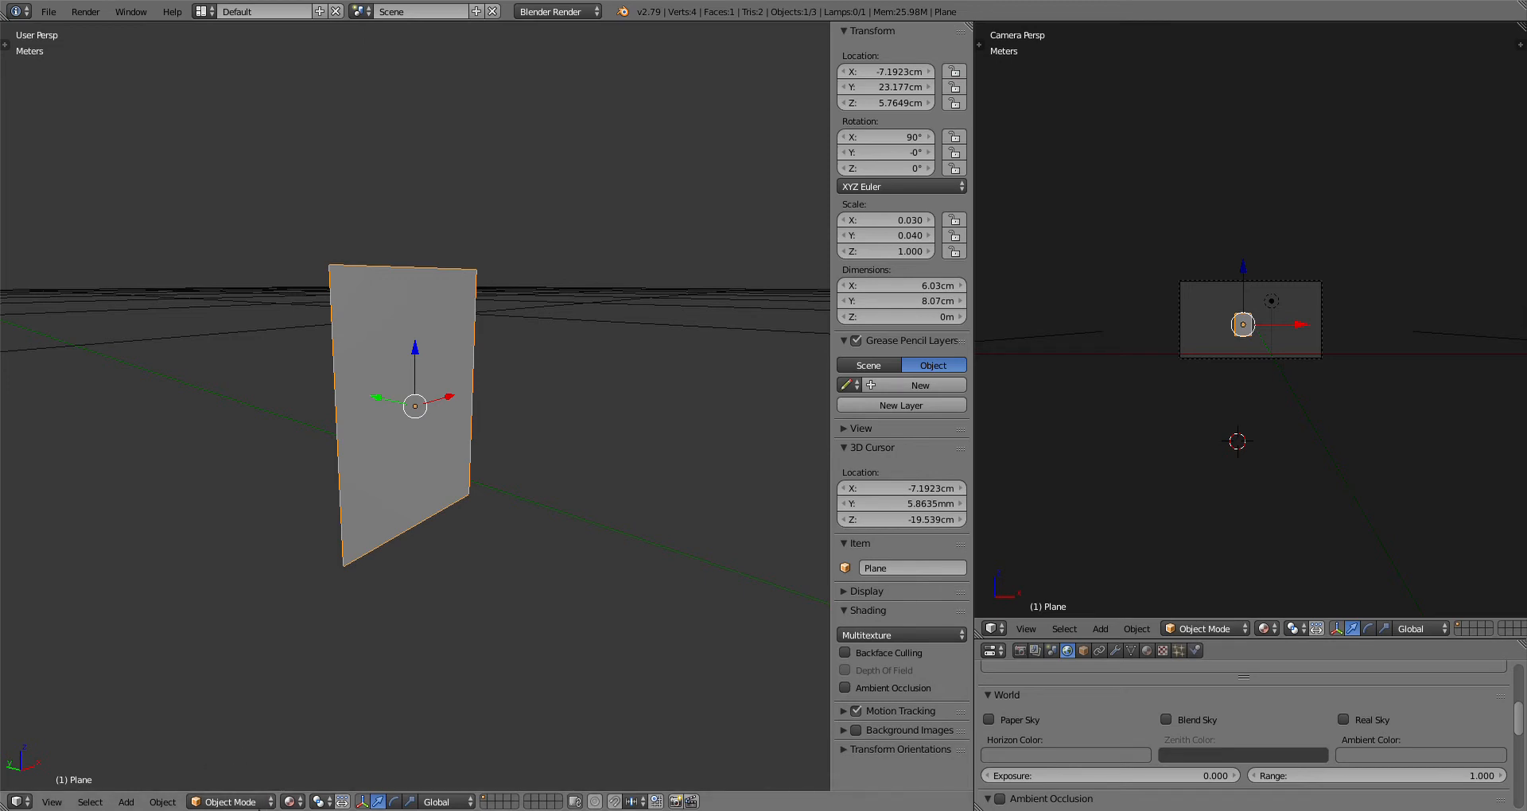
{"action": "key", "text": "Tab"}
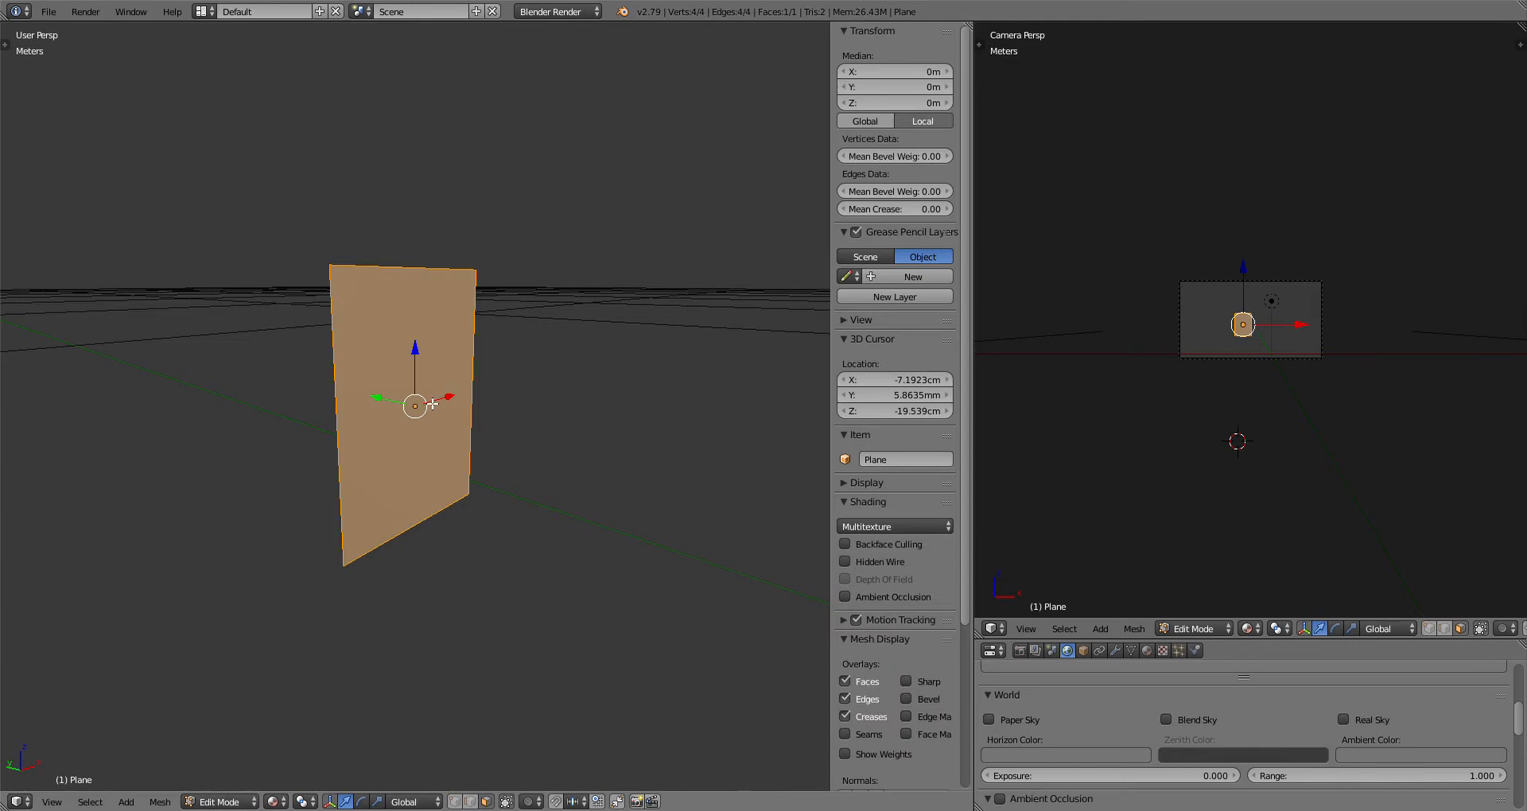
{"action": "middle_click_drag", "start_coordinate": [422, 572], "coordinate": [552, 517]}
{"action": "middle_click_drag", "start_coordinate": [513, 456], "coordinate": [458, 478]}
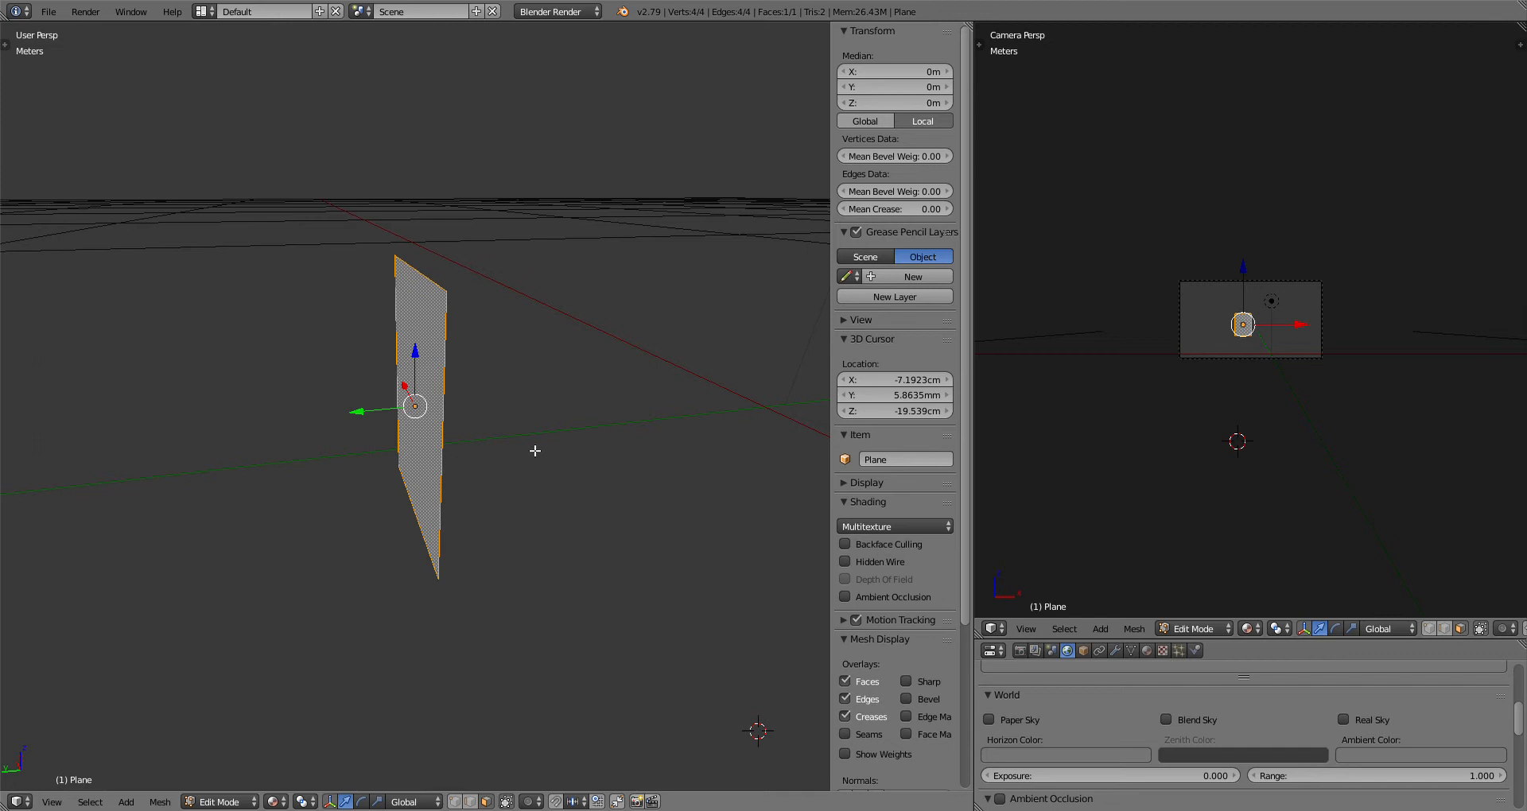
{"action": "mouse_move", "coordinate": [563, 459]}
{"action": "middle_mouse_down"}
{"action": "mouse_move", "coordinate": [504, 454]}
{"action": "mouse_move", "coordinate": [590, 456]}
{"action": "middle_mouse_up"}
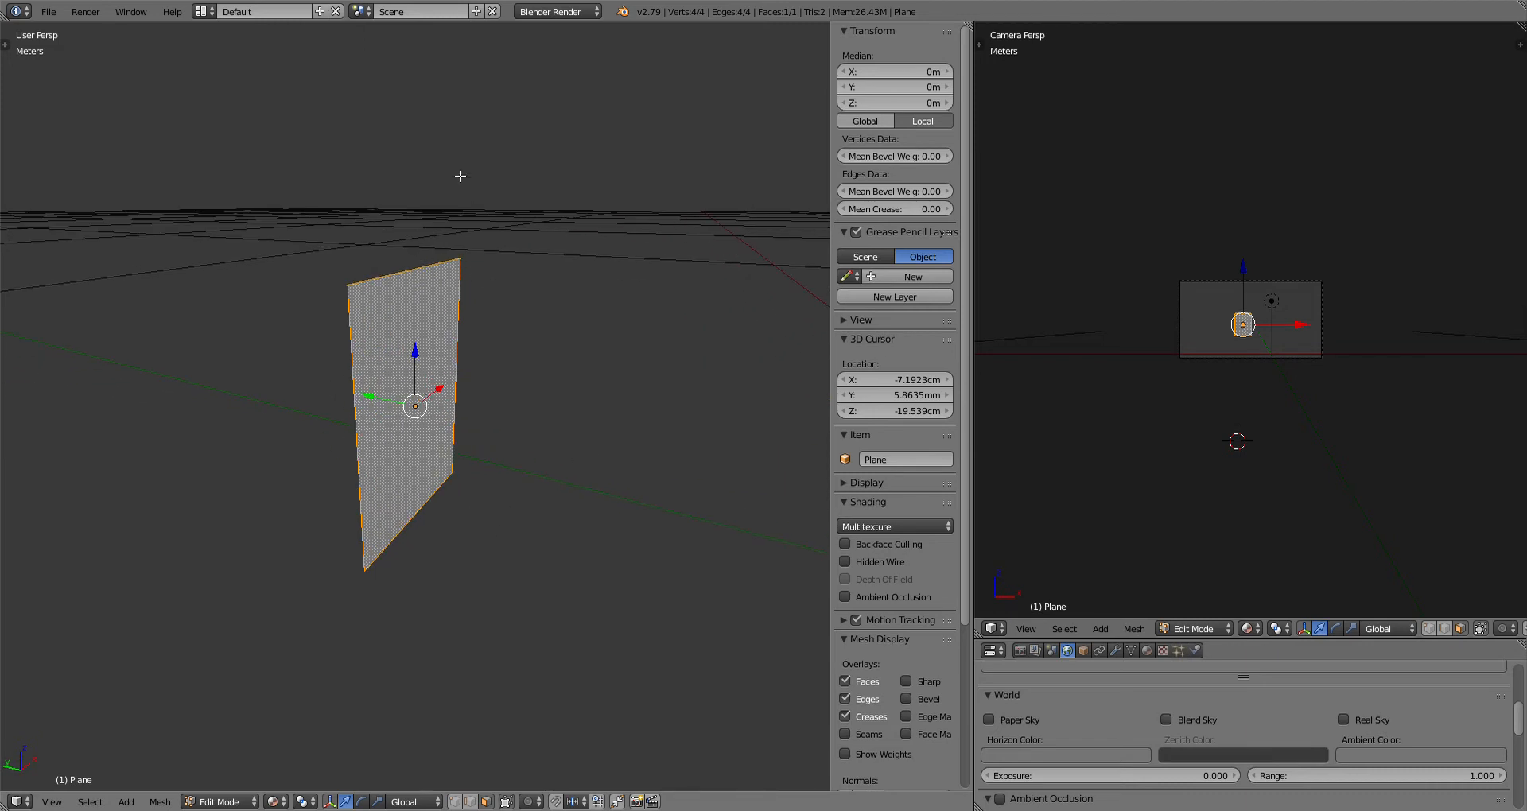
Step: Try selecting the plane's top edge in edge select mode, and one of its upper corners in vertex select mode
{"action": "left_click", "coordinate": [487, 802]}
{"action": "right_click", "coordinate": [395, 277]}
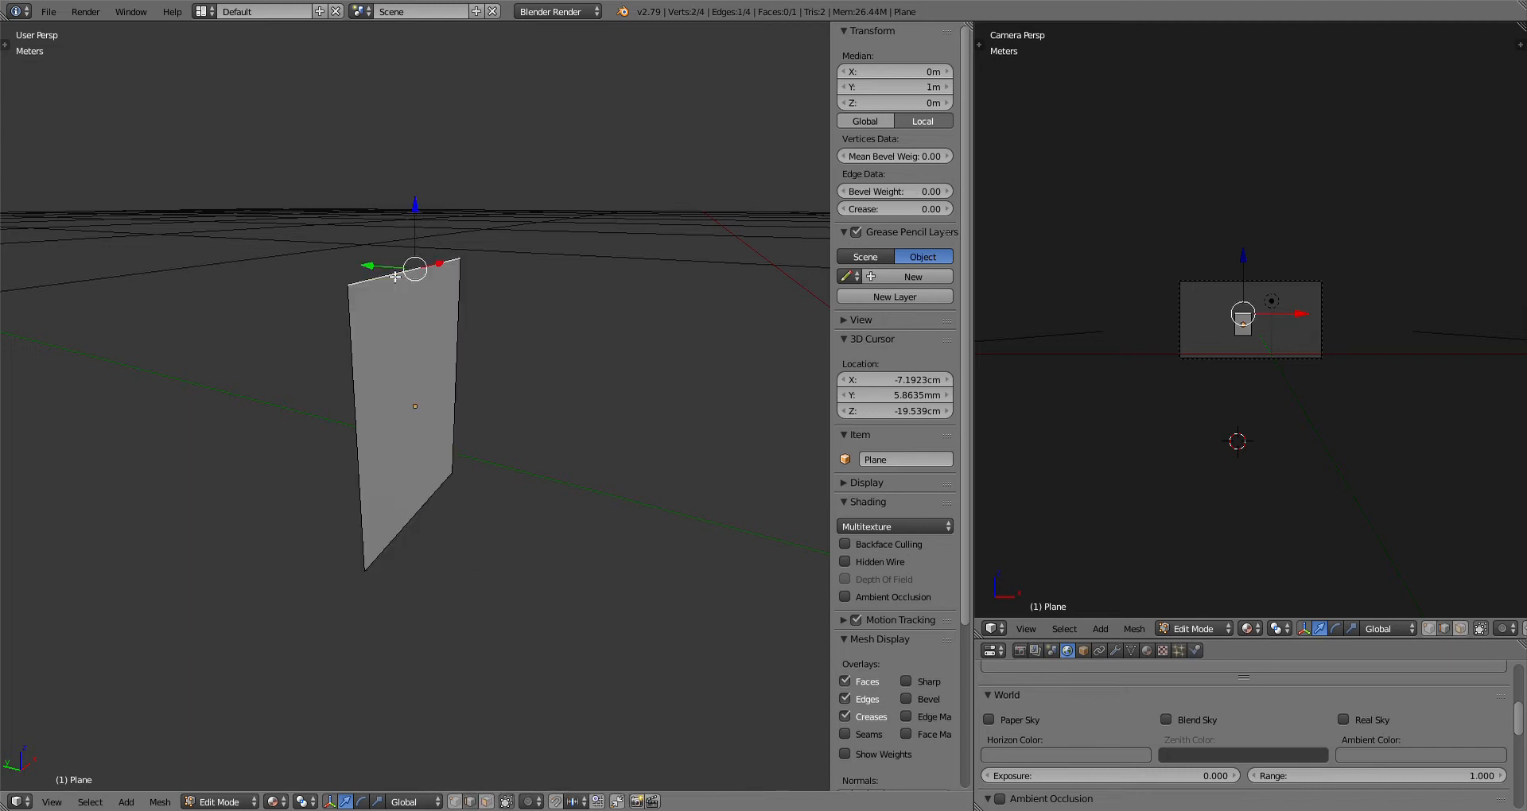
{"action": "left_click", "coordinate": [454, 801]}
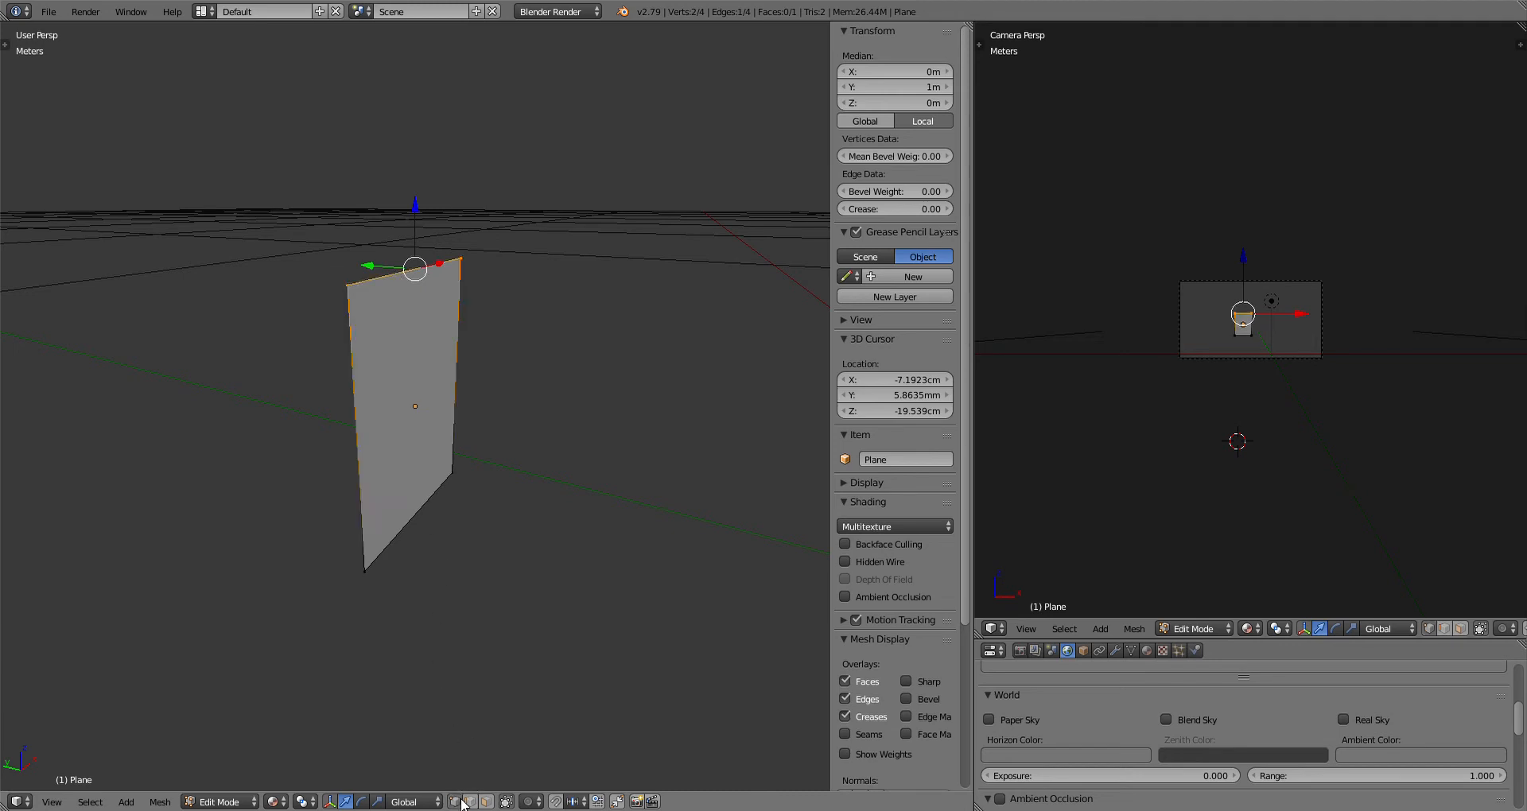
{"action": "right_click", "coordinate": [350, 288]}
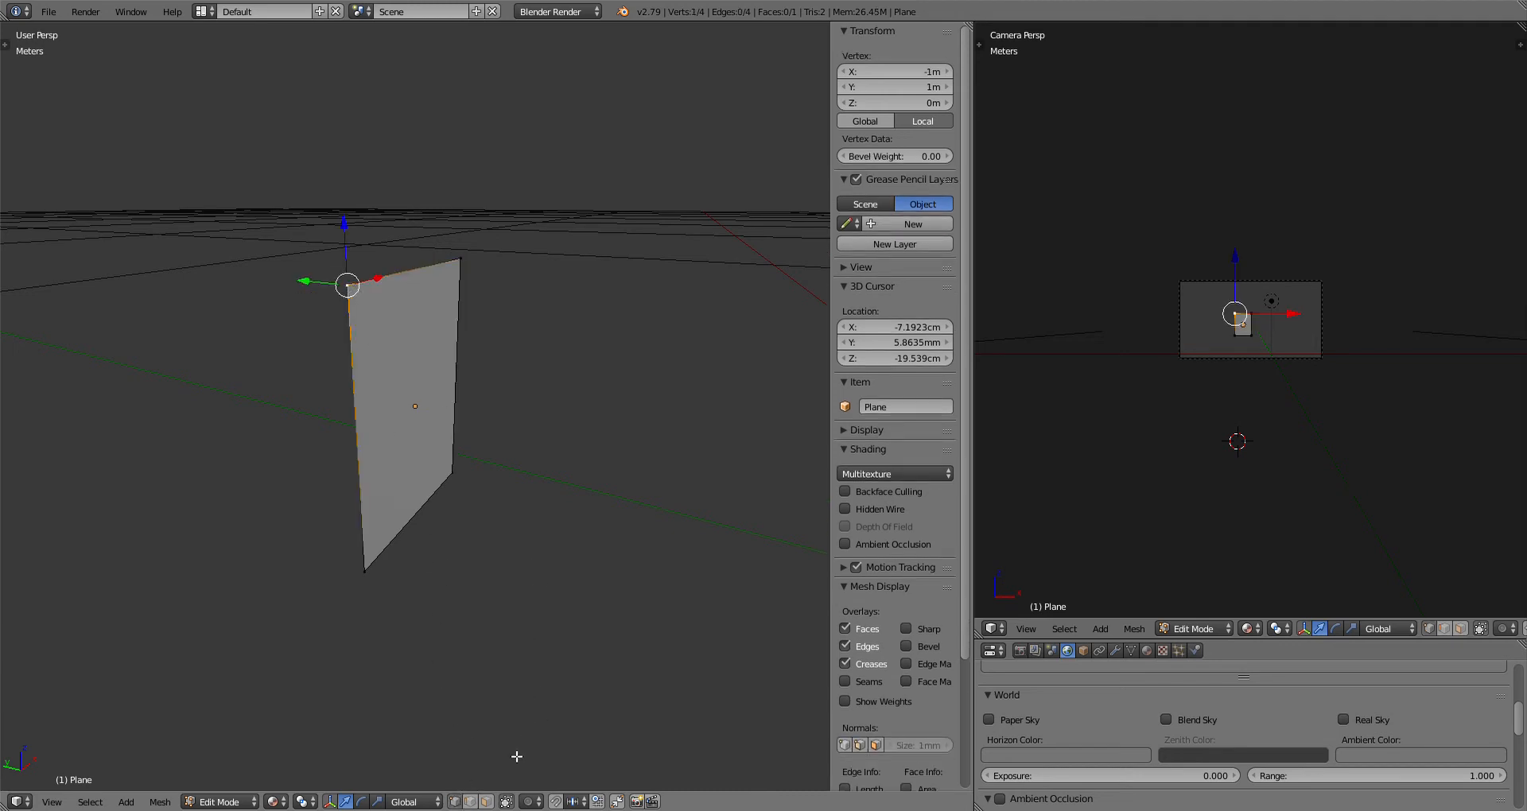
Step: Select the plane's whole face in face select mode and extrude it about 0.73 mm along its normal
{"action": "key", "text": "a"}
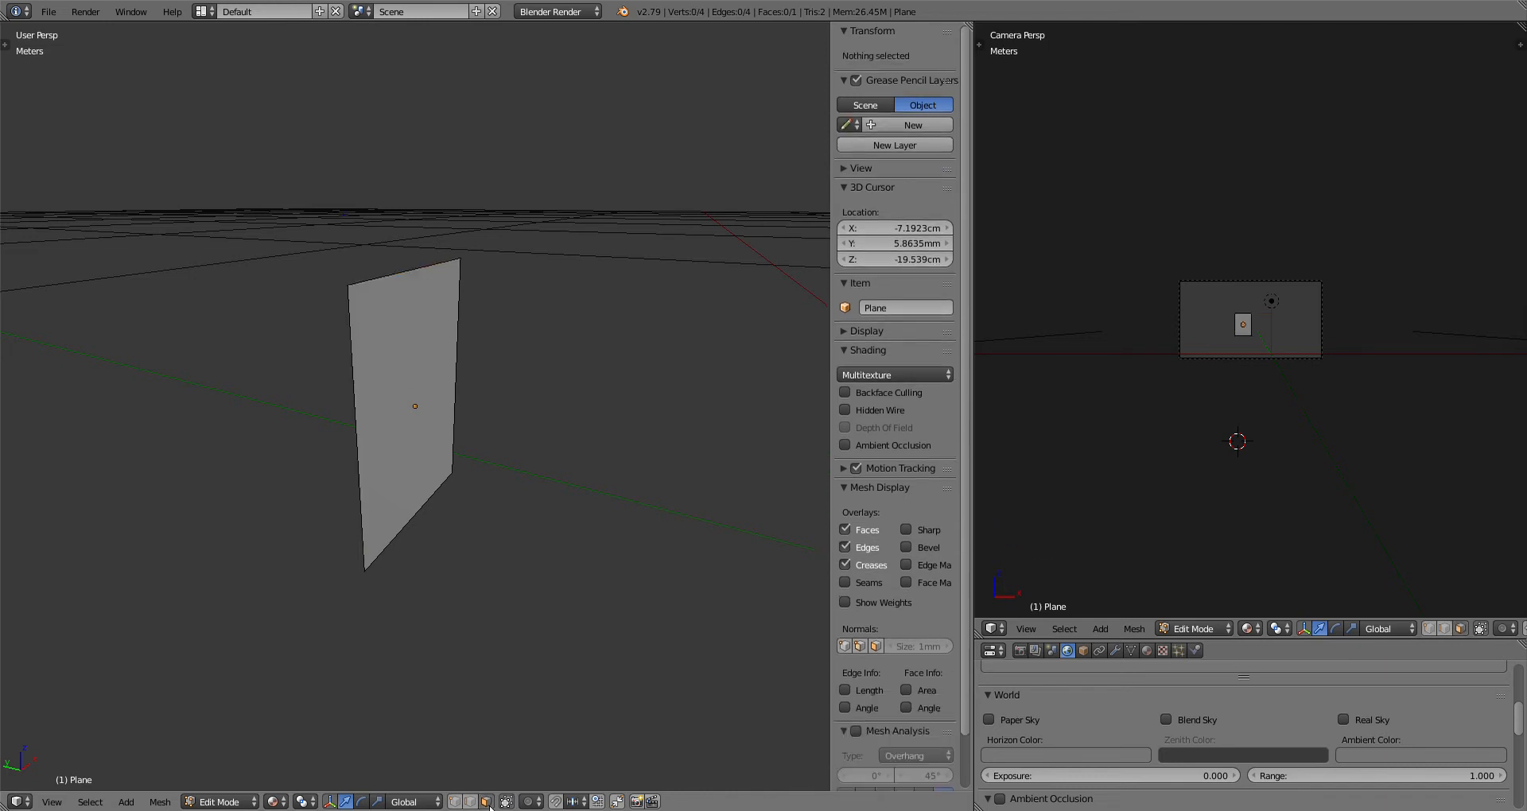
{"action": "key", "text": "a"}
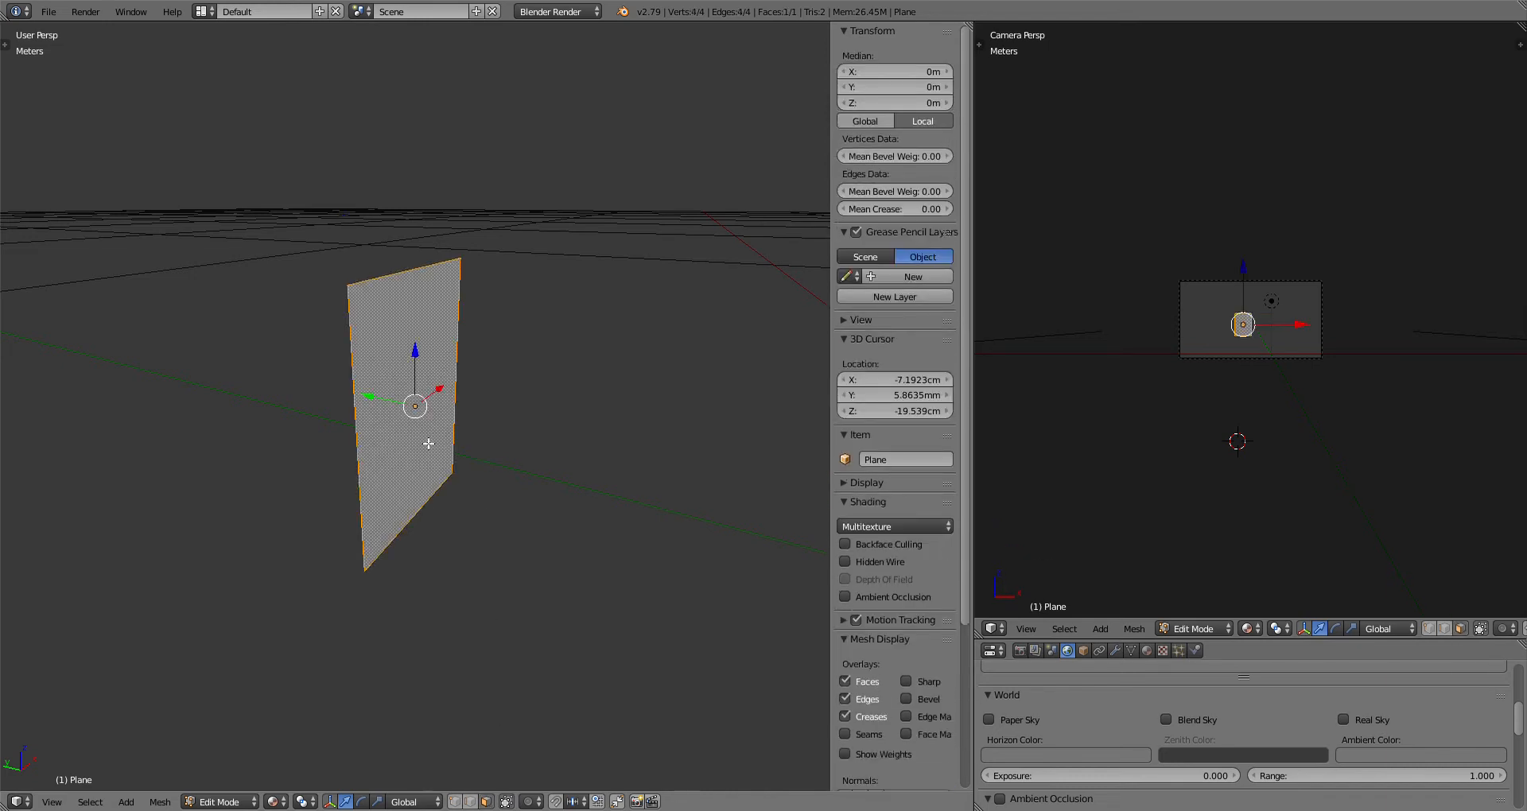
{"action": "key", "text": "e"}
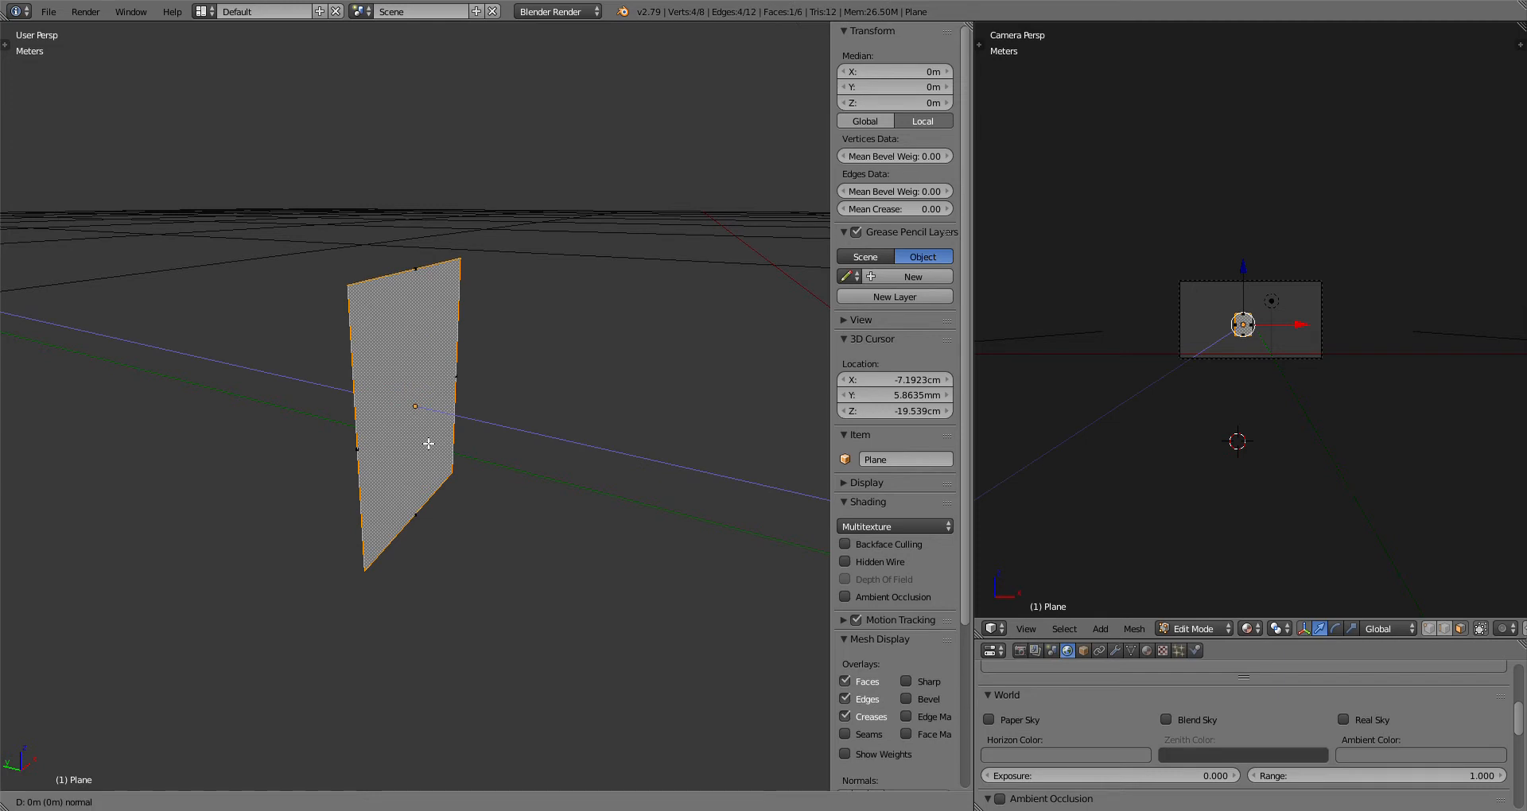
{"action": "left_click", "coordinate": [430, 443]}
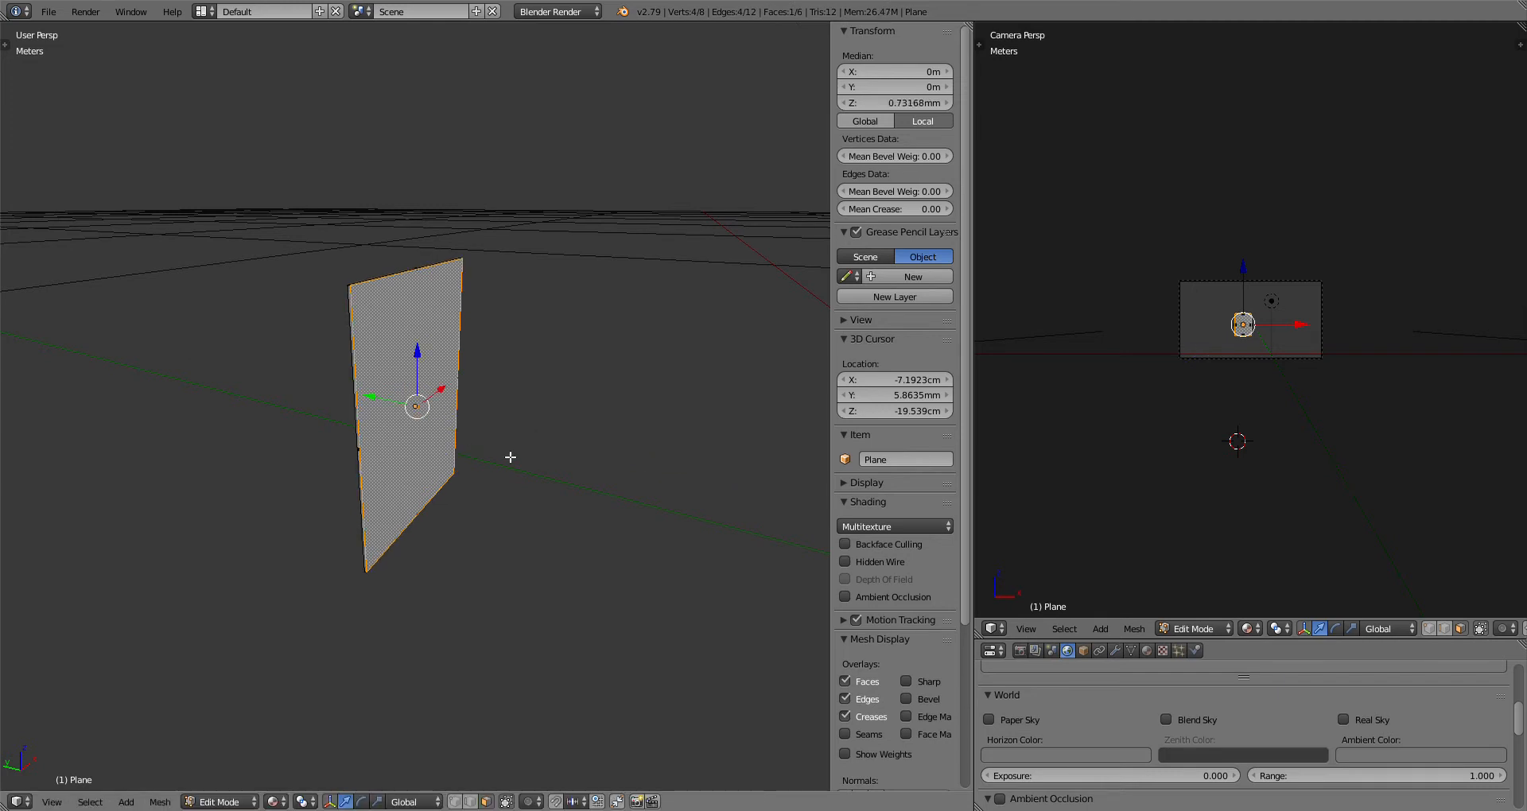
Step: Move the extruded face along the Y axis to give the slab a thickness of about 2.8 mm
{"action": "middle_click_drag", "start_coordinate": [496, 428], "coordinate": [539, 429]}
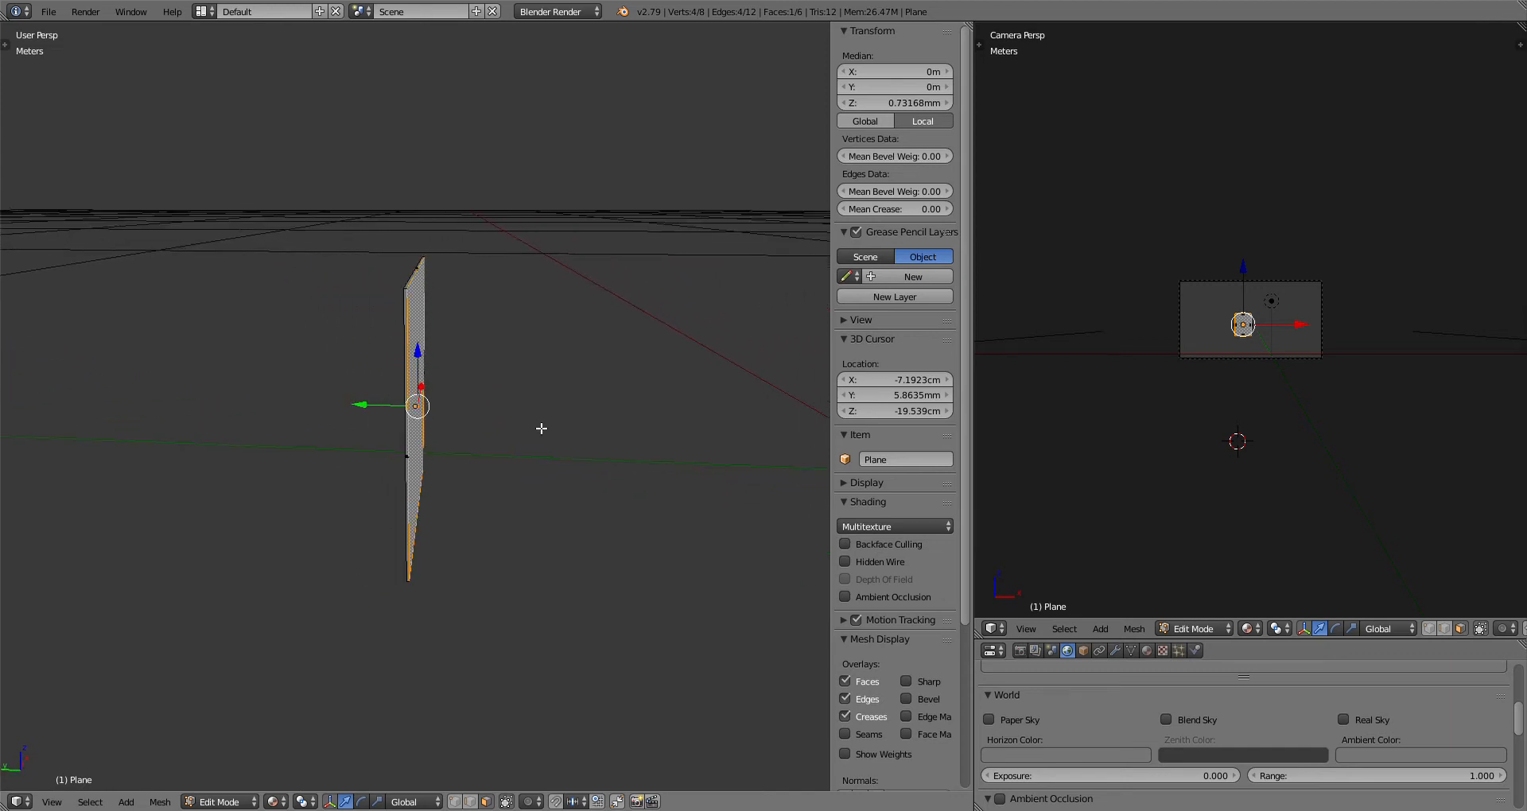
{"action": "scroll", "coordinate": [518, 429], "scroll_direction": "up", "scroll_amount": 2}
{"action": "mouse_move", "coordinate": [519, 372]}
{"action": "middle_mouse_down"}
{"action": "mouse_move", "coordinate": [522, 327]}
{"action": "mouse_move", "coordinate": [536, 349]}
{"action": "middle_mouse_up"}
{"action": "middle_click_drag", "start_coordinate": [530, 349], "coordinate": [488, 341]}
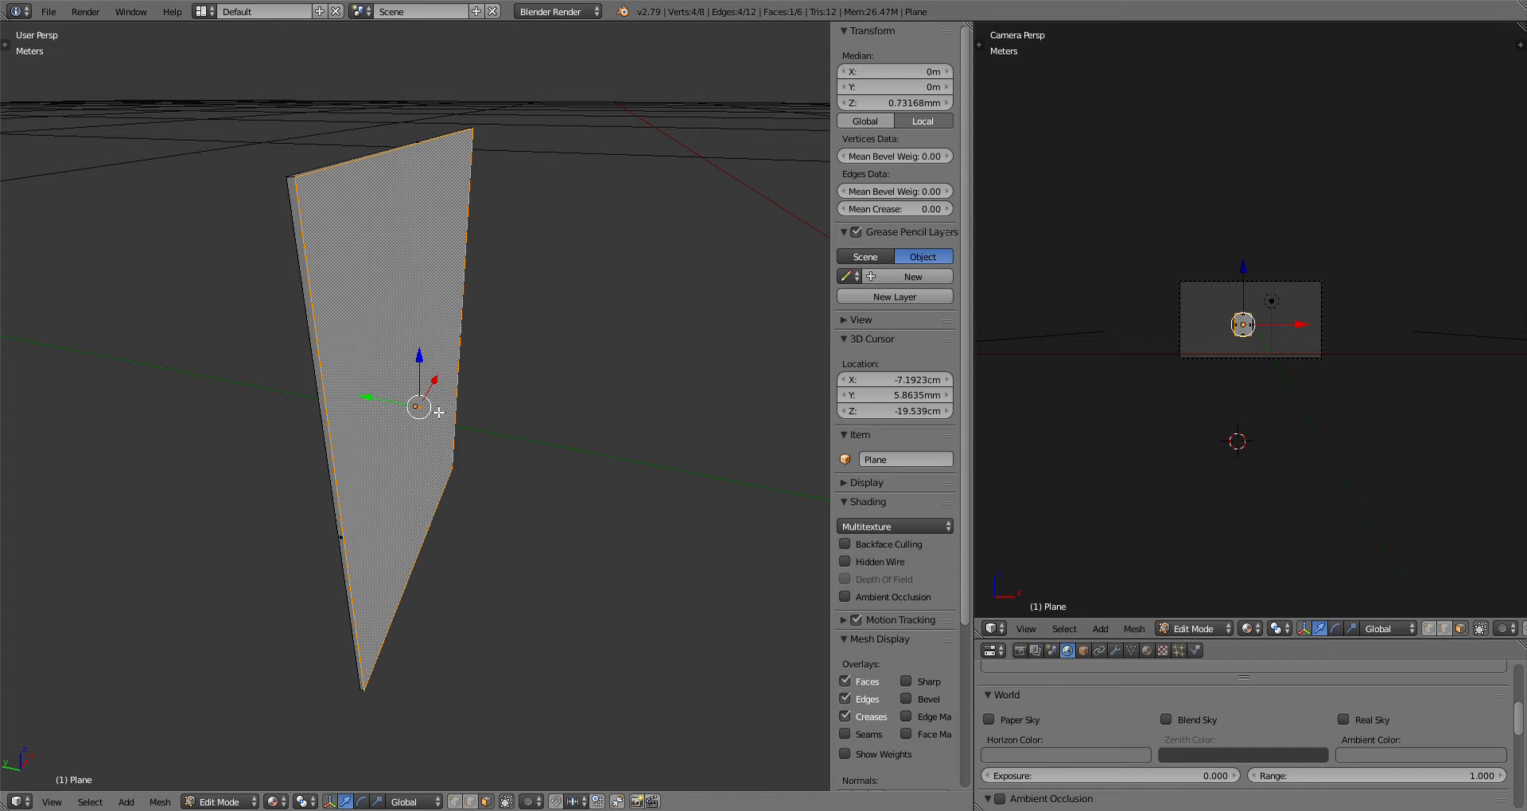
{"action": "middle_click_drag", "start_coordinate": [424, 407], "coordinate": [444, 405]}
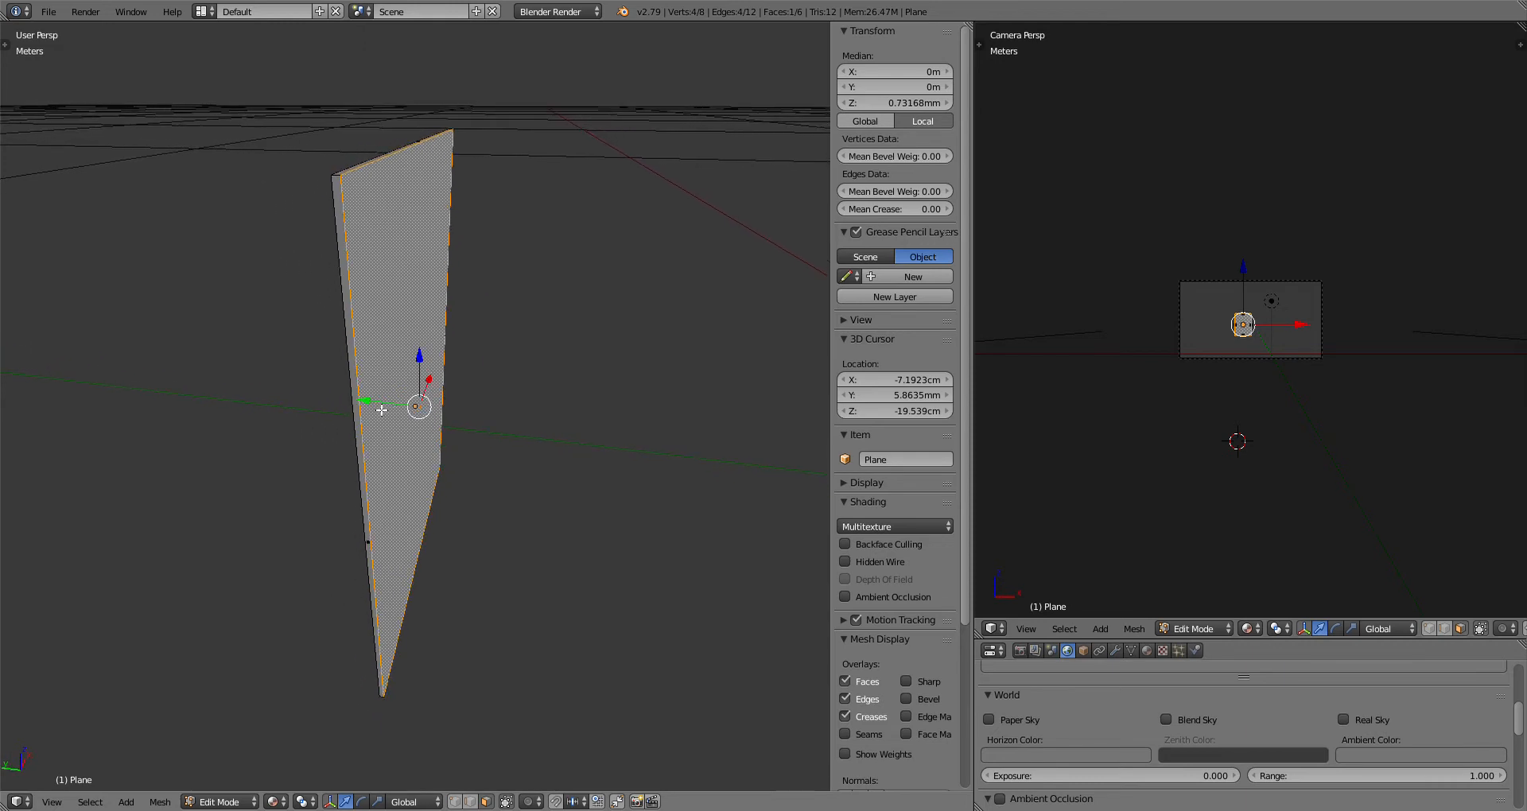
{"action": "left_click_drag", "start_coordinate": [375, 408], "coordinate": [390, 408]}
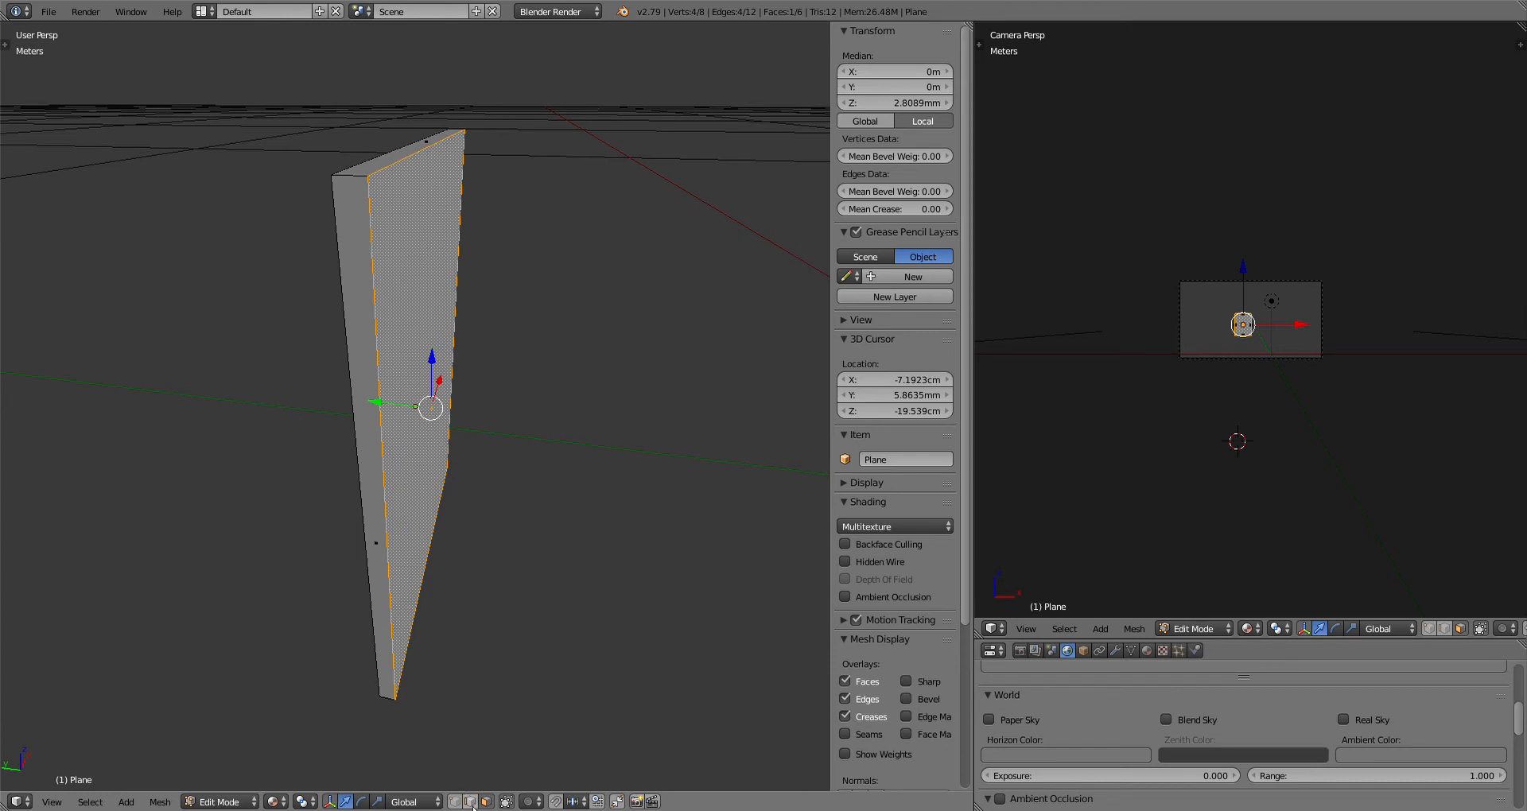
Step: Select the ring of side faces around the slab, then invert the selection and hide the front and back faces
{"action": "right_click", "coordinate": [360, 178], "text": "alt"}
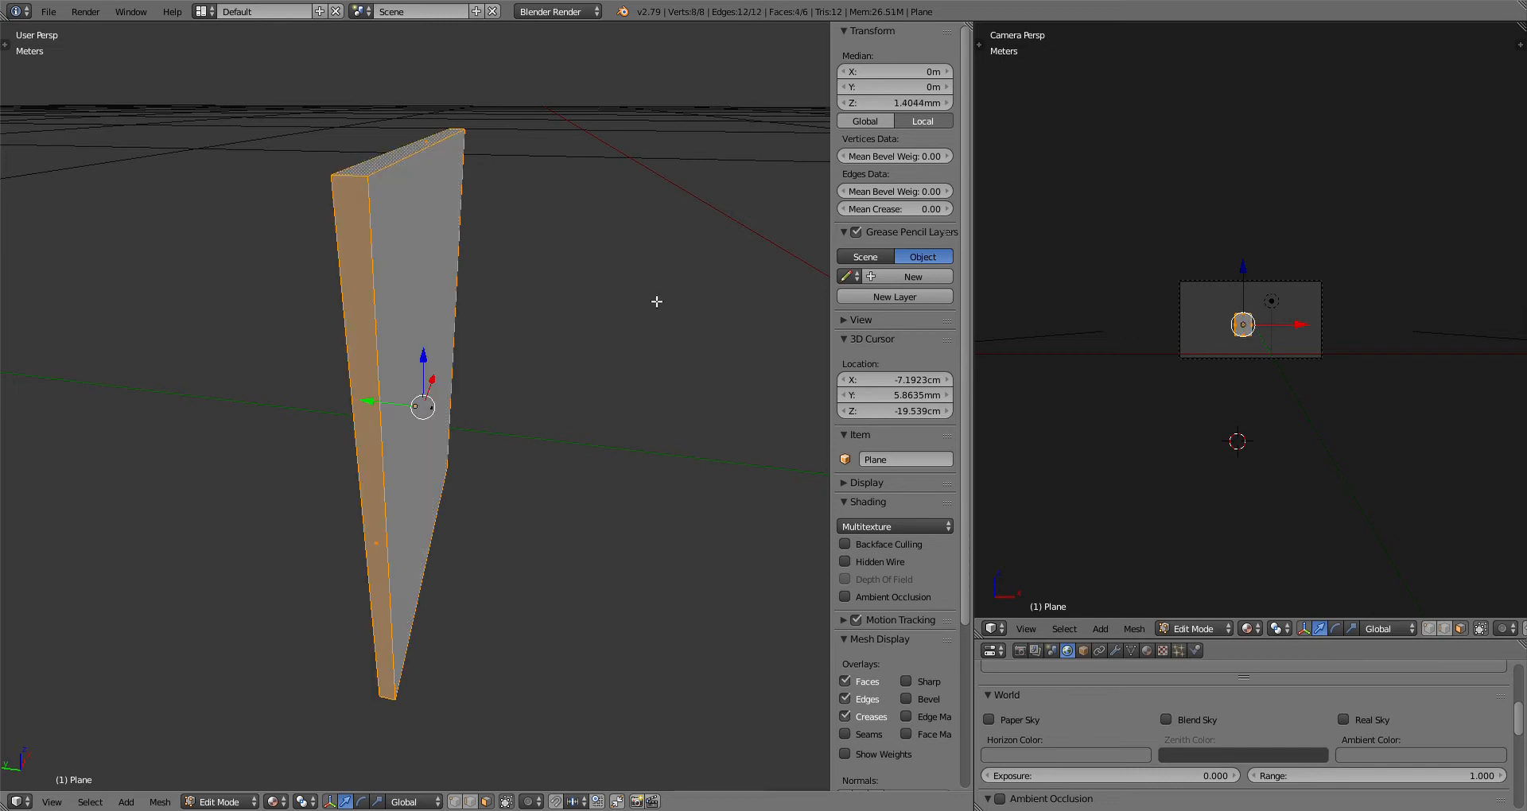
{"action": "middle_click_drag", "start_coordinate": [657, 300], "coordinate": [607, 310]}
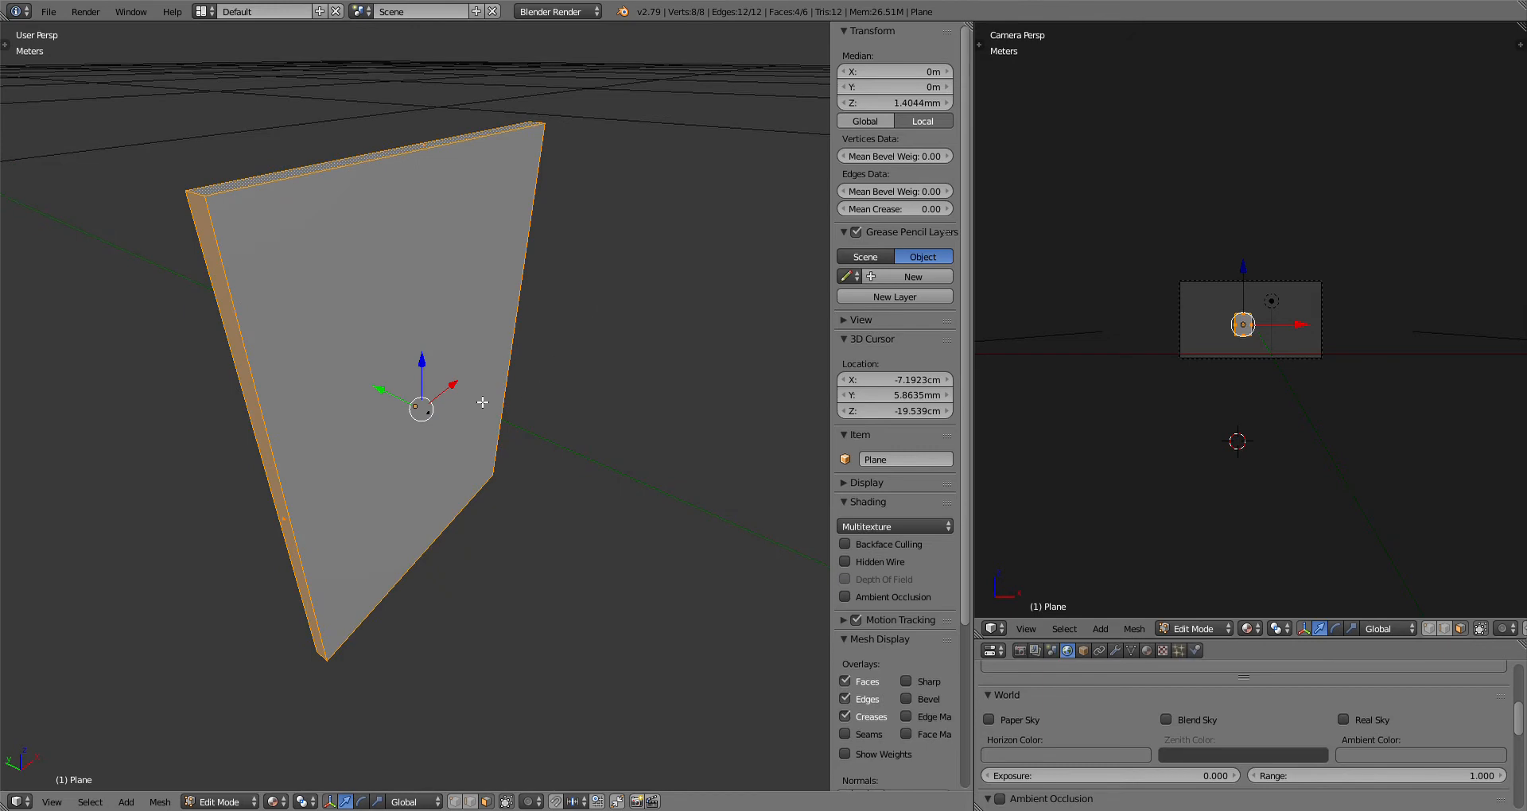
{"action": "middle_click_drag", "start_coordinate": [483, 403], "coordinate": [520, 387]}
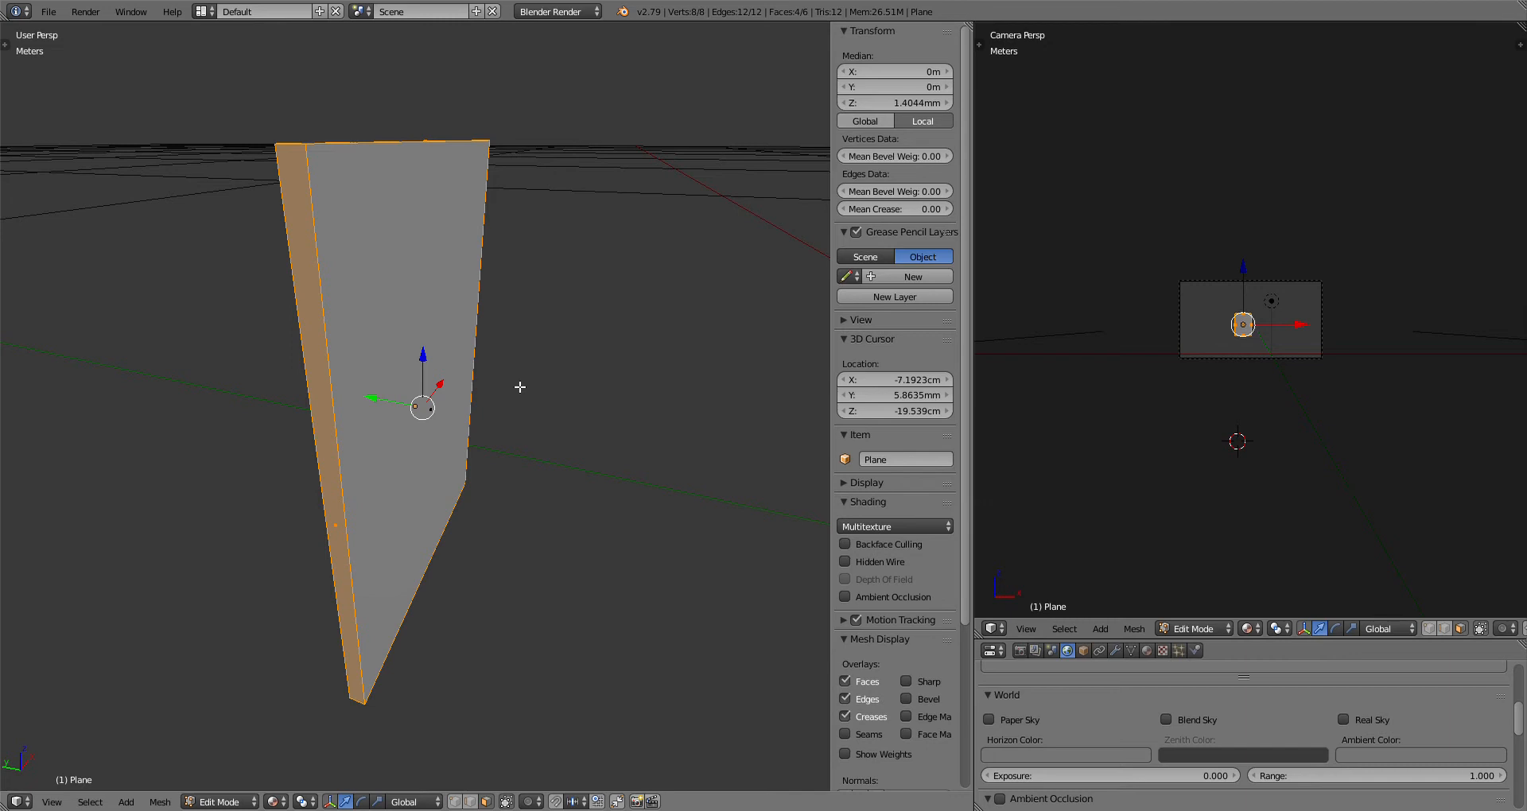
{"action": "key", "text": "ctrl+i"}
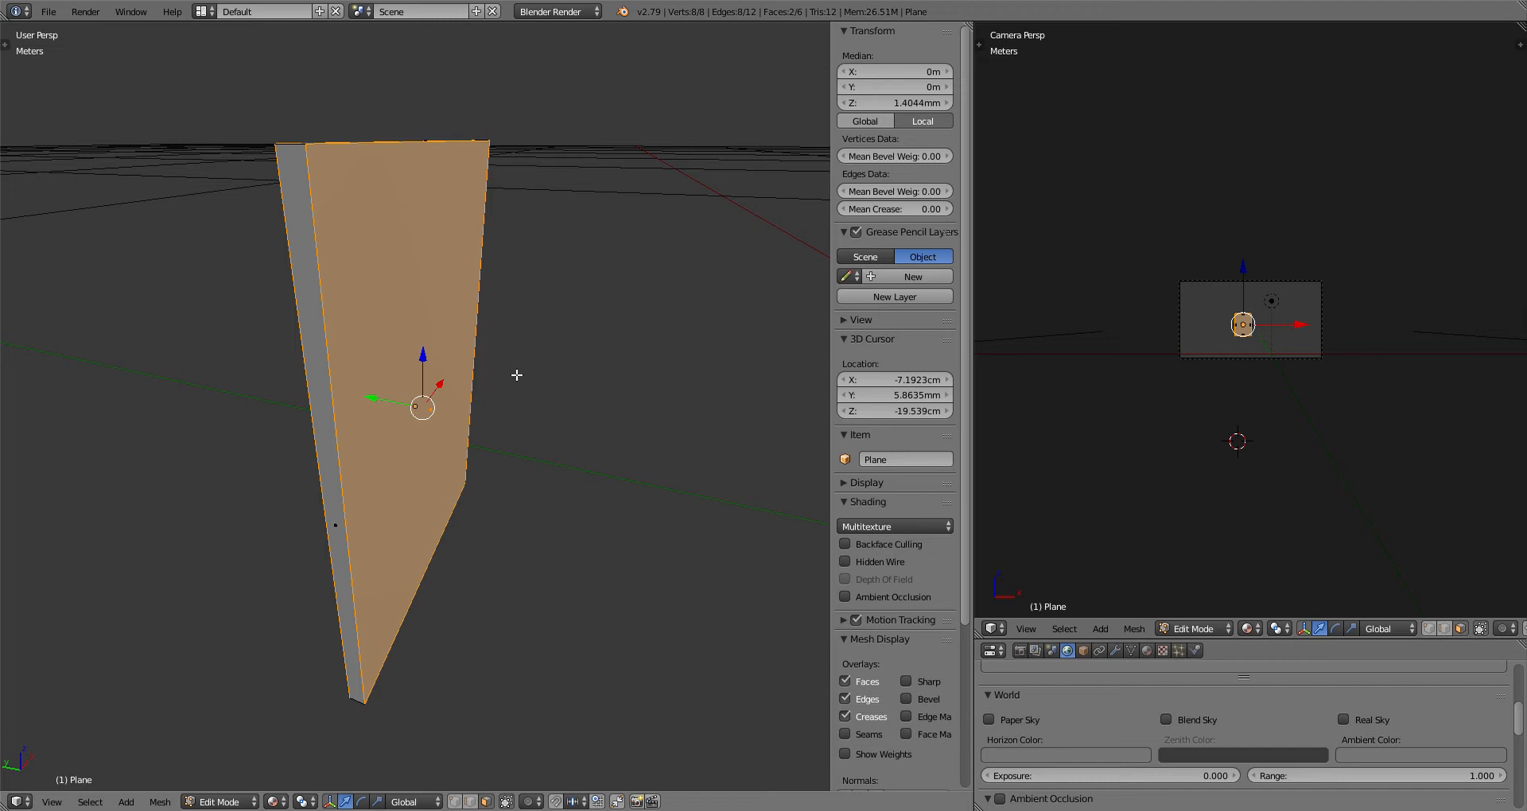
{"action": "key", "text": "a"}
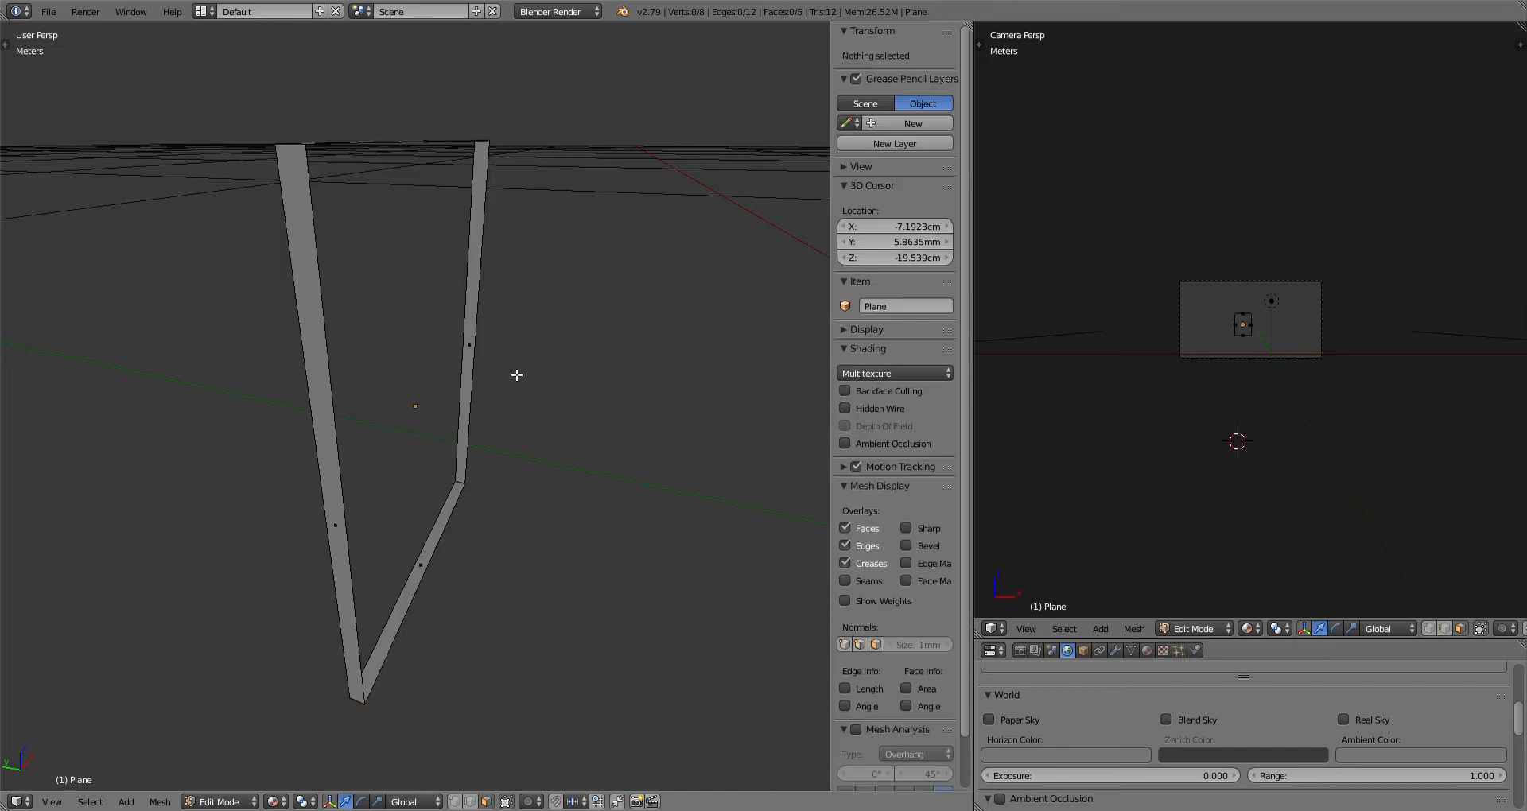
Step: Select all the side faces that remain visible on the slab
{"action": "mouse_move", "coordinate": [573, 314]}
{"action": "middle_mouse_down"}
{"action": "mouse_move", "coordinate": [573, 351]}
{"action": "mouse_move", "coordinate": [588, 318]}
{"action": "middle_mouse_up"}
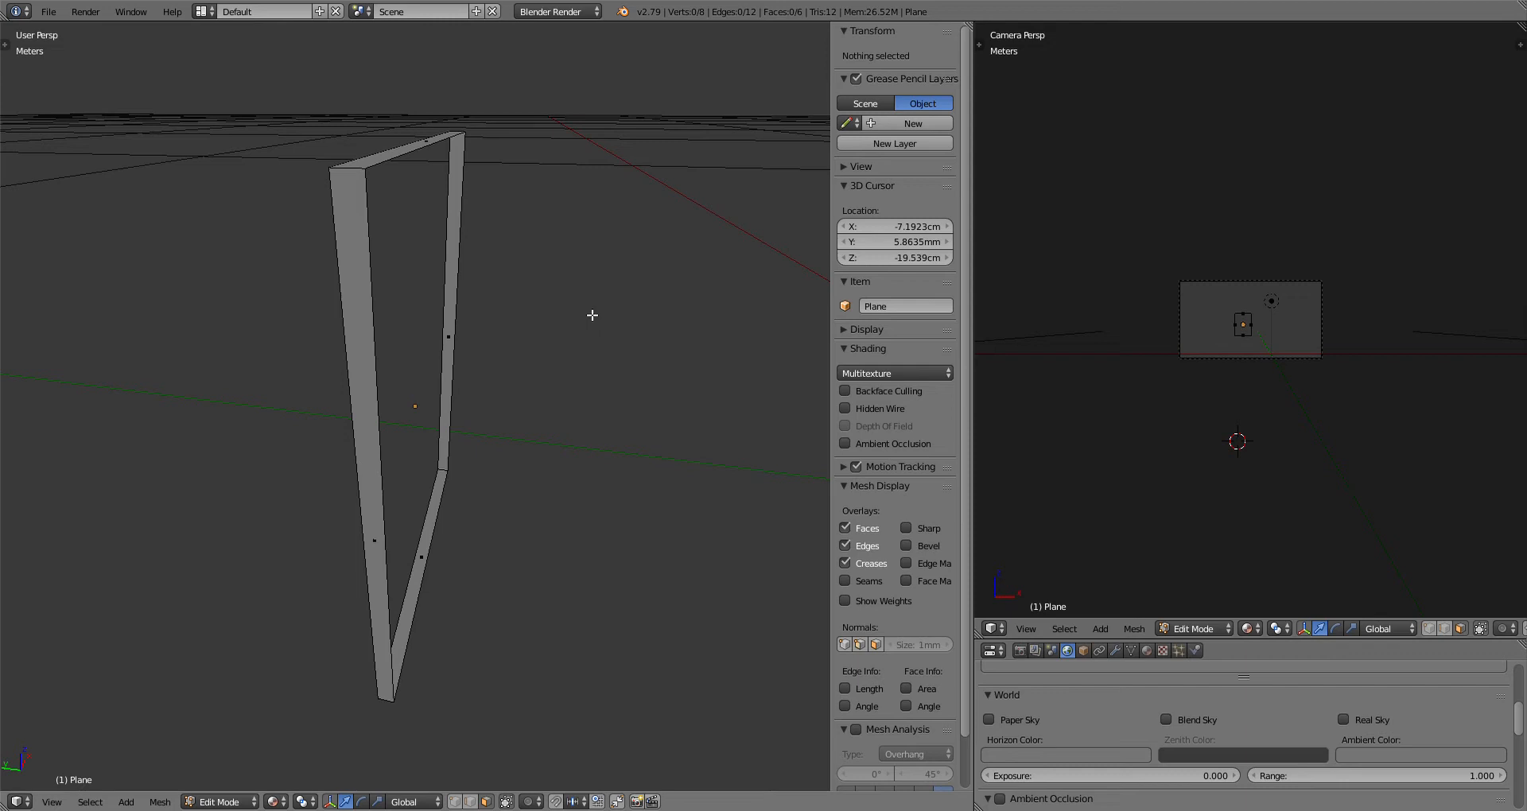
{"action": "mouse_move", "coordinate": [585, 314]}
{"action": "middle_mouse_down"}
{"action": "mouse_move", "coordinate": [565, 317]}
{"action": "mouse_move", "coordinate": [581, 311]}
{"action": "middle_mouse_up"}
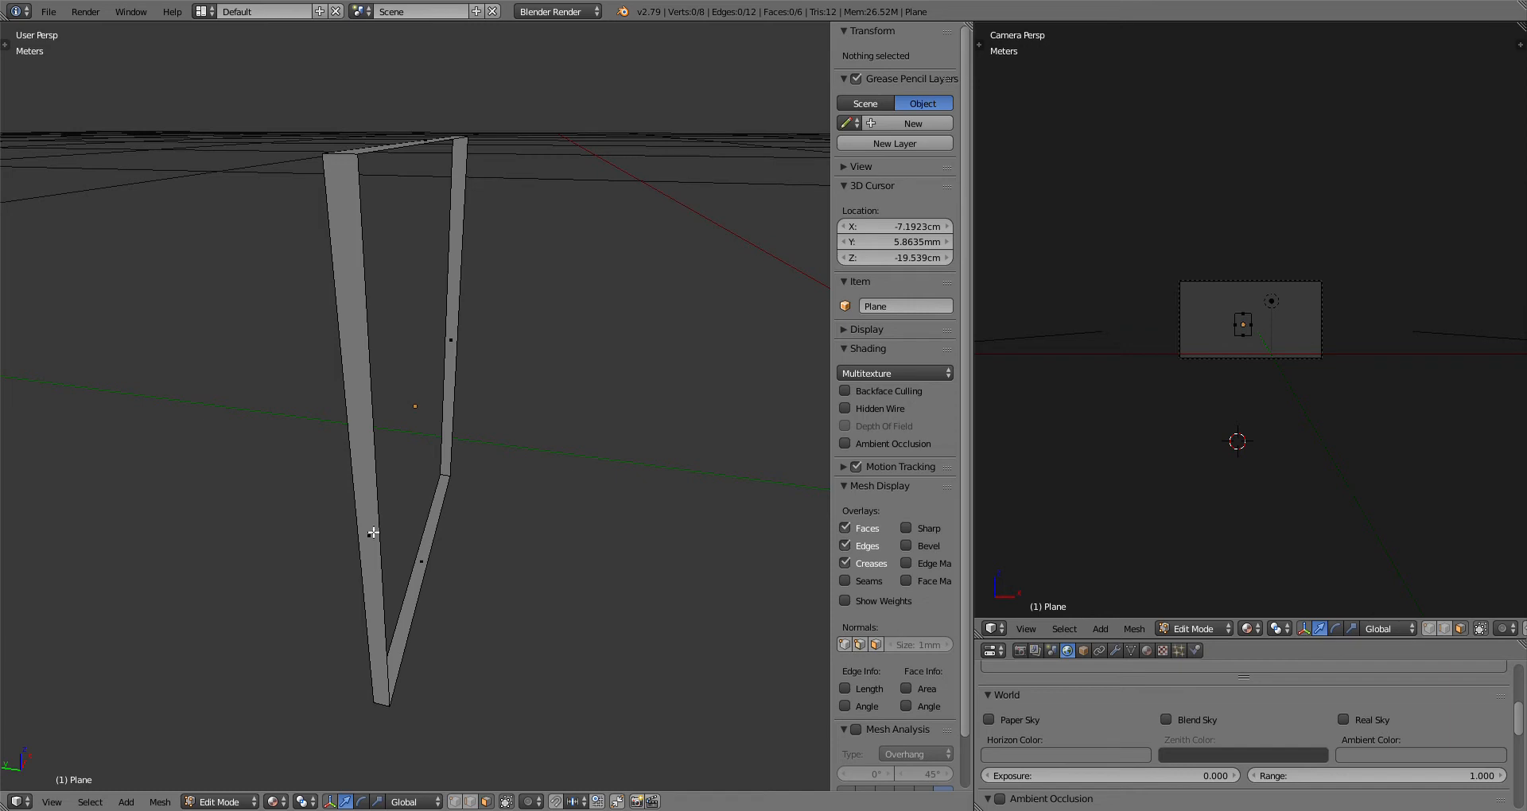
{"action": "key", "text": "a"}
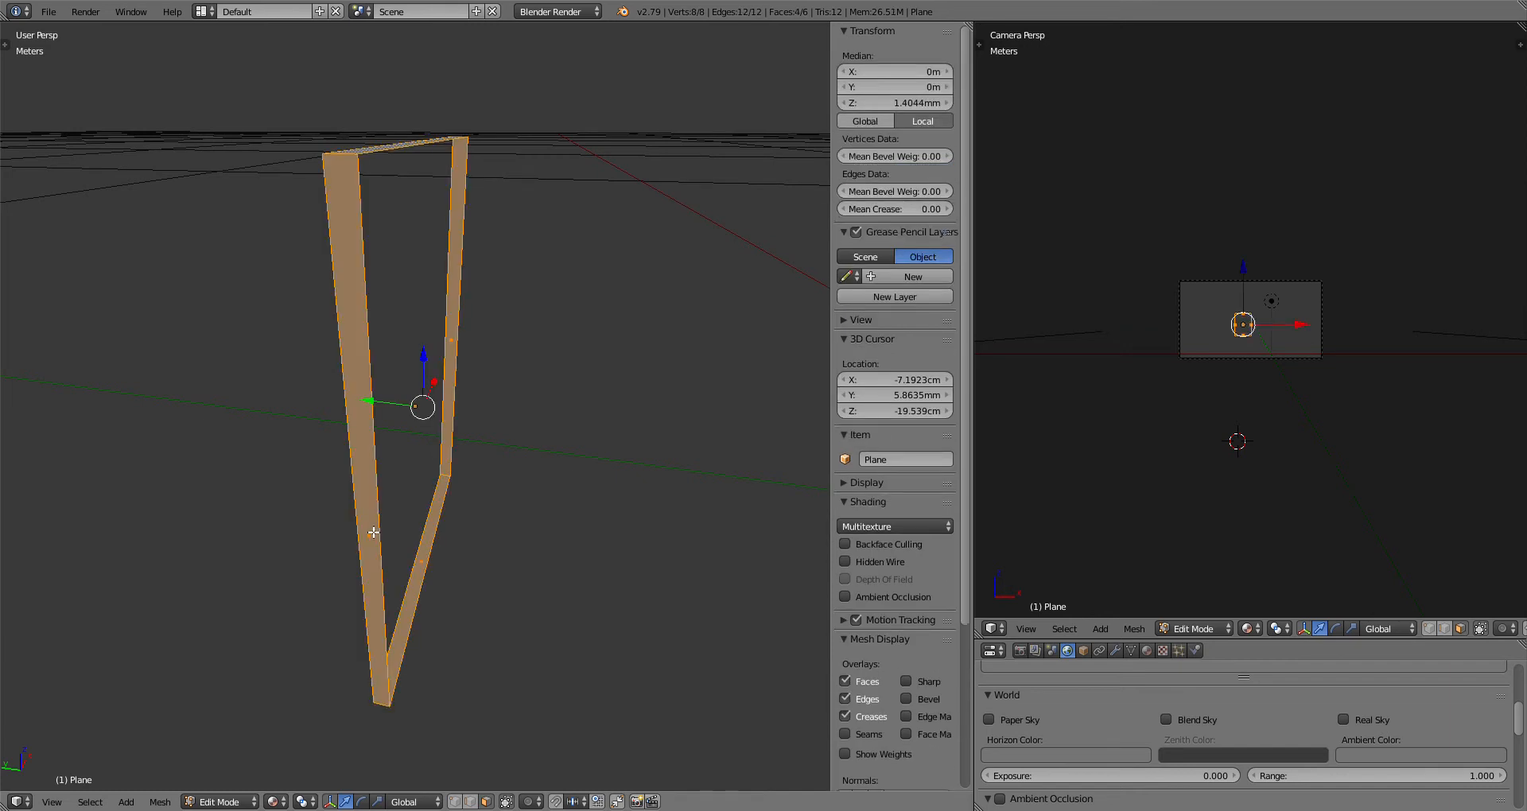
{"action": "key", "text": "a"}
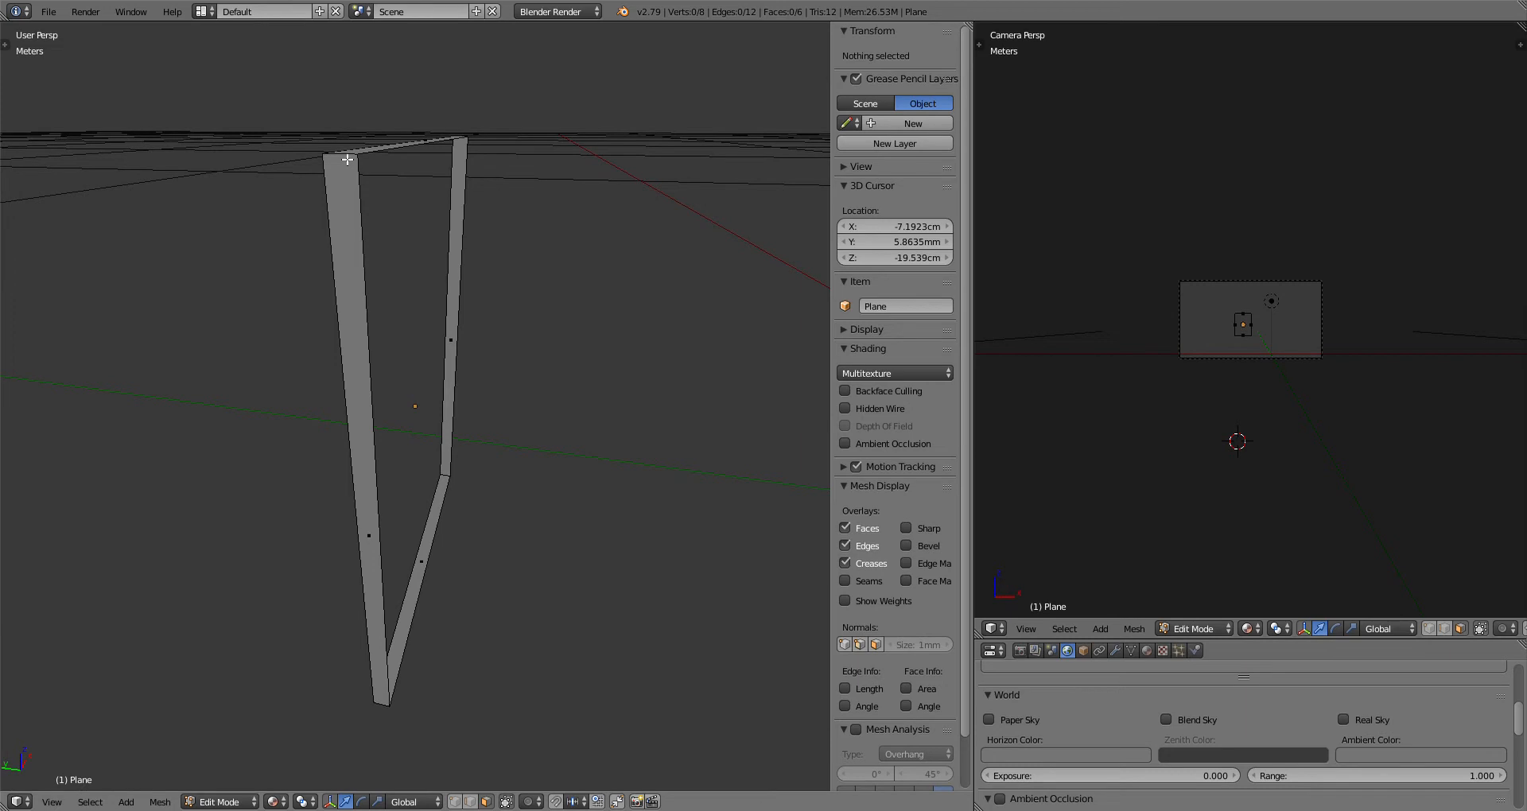
{"action": "key", "text": "a"}
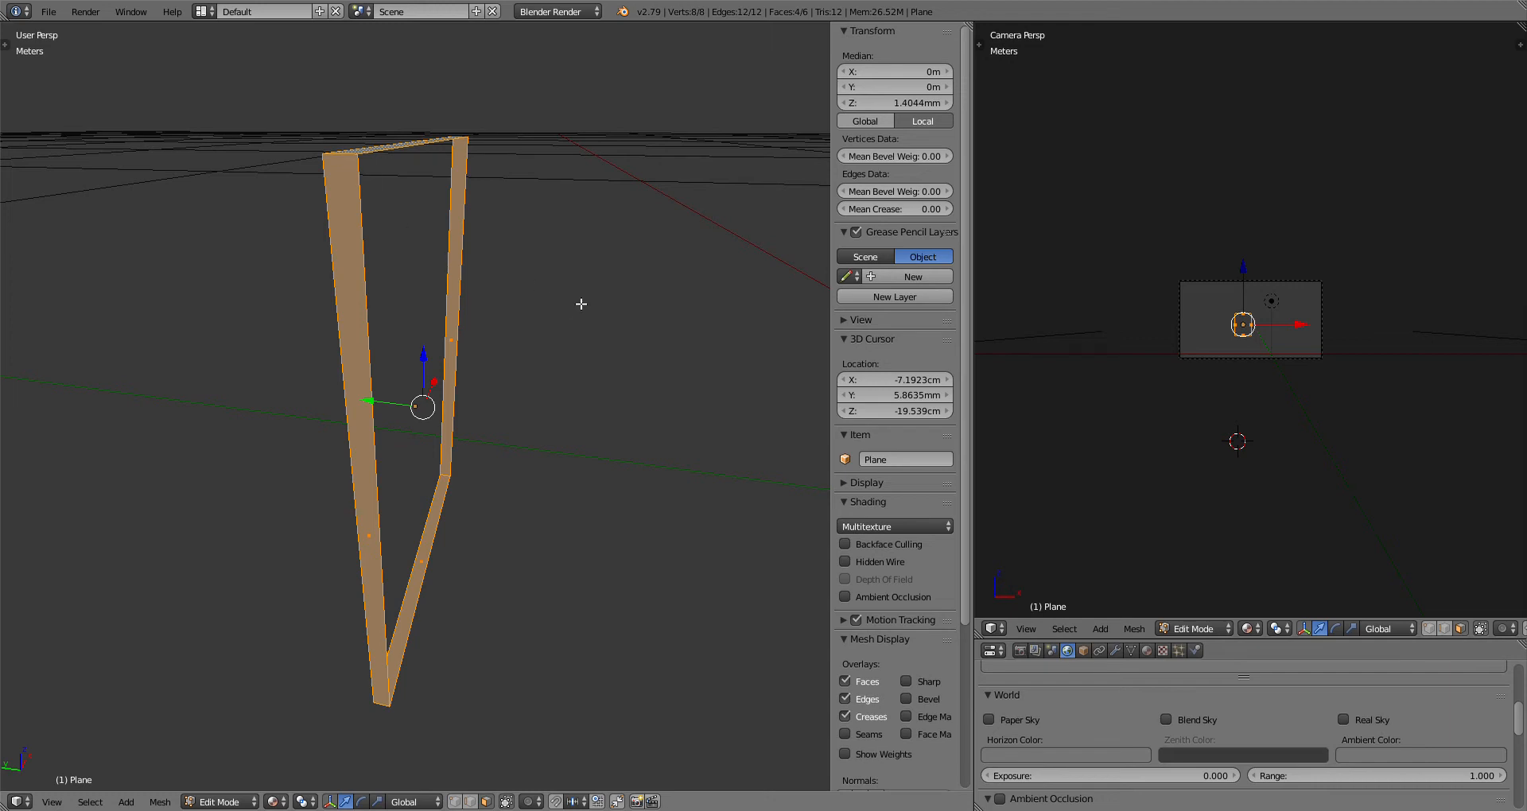
{"action": "middle_click_drag", "start_coordinate": [583, 307], "coordinate": [568, 305]}
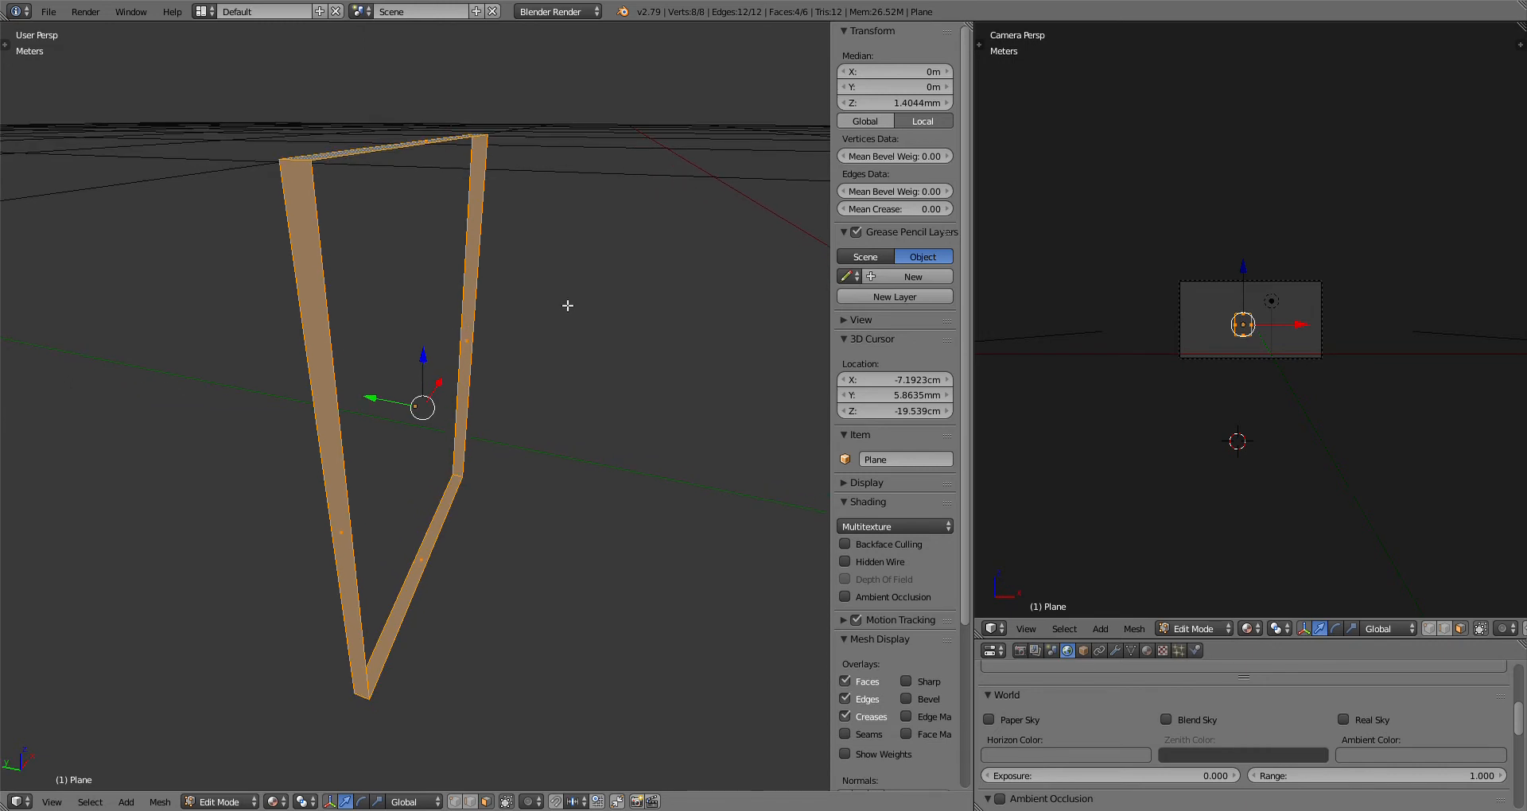
Step: Try bevelling the selected side faces with one segment and an offset of about 0.059, and undo the bevel
{"action": "key", "text": "ctrl+b"}
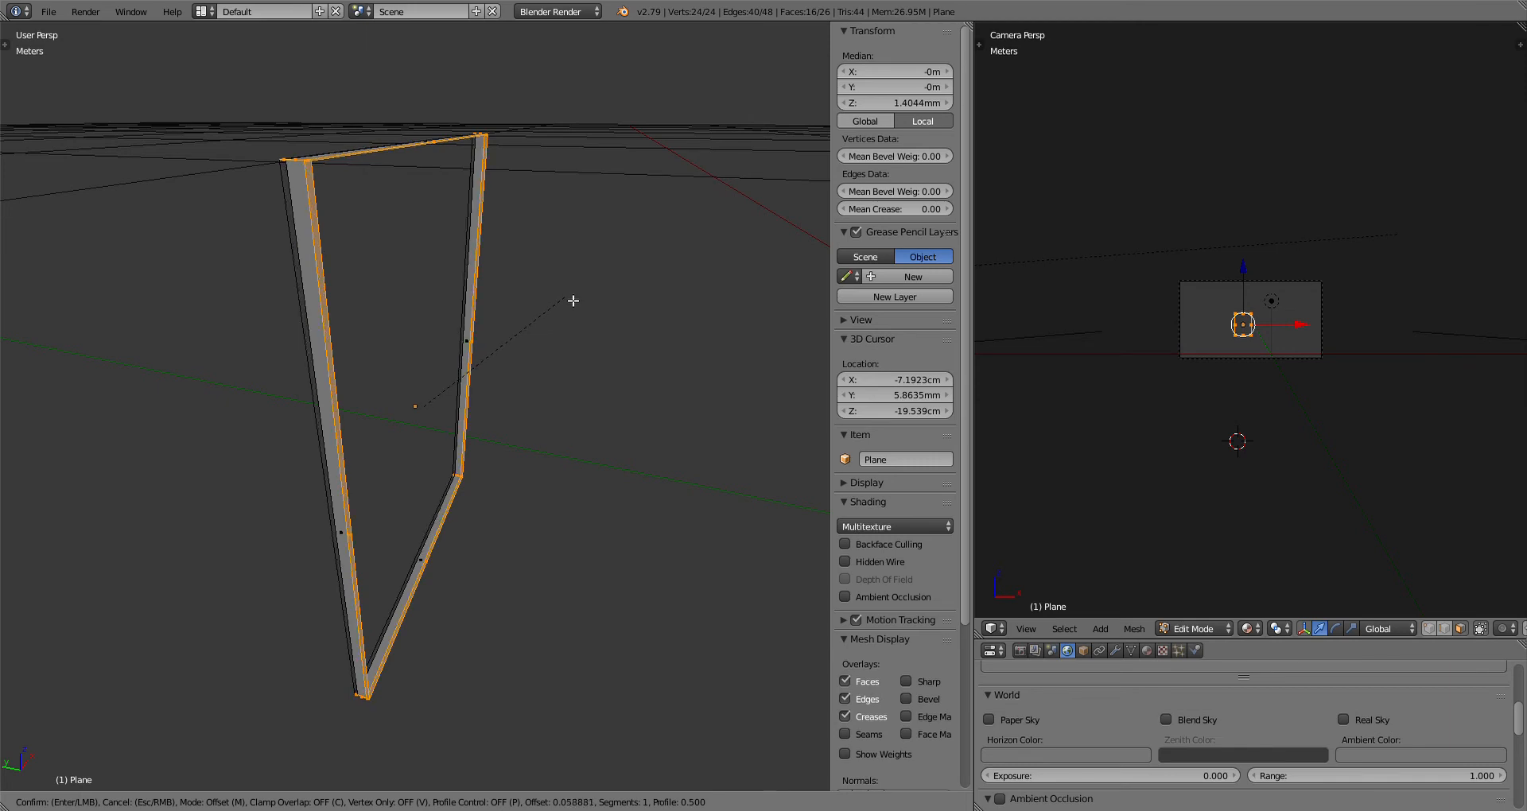
{"action": "left_click", "coordinate": [573, 301]}
{"action": "mouse_move", "coordinate": [587, 323]}
{"action": "middle_mouse_down"}
{"action": "mouse_move", "coordinate": [545, 372]}
{"action": "mouse_move", "coordinate": [320, 323]}
{"action": "mouse_move", "coordinate": [239, 324]}
{"action": "mouse_move", "coordinate": [273, 294]}
{"action": "mouse_move", "coordinate": [379, 316]}
{"action": "mouse_move", "coordinate": [623, 317]}
{"action": "mouse_move", "coordinate": [595, 325]}
{"action": "middle_mouse_up"}
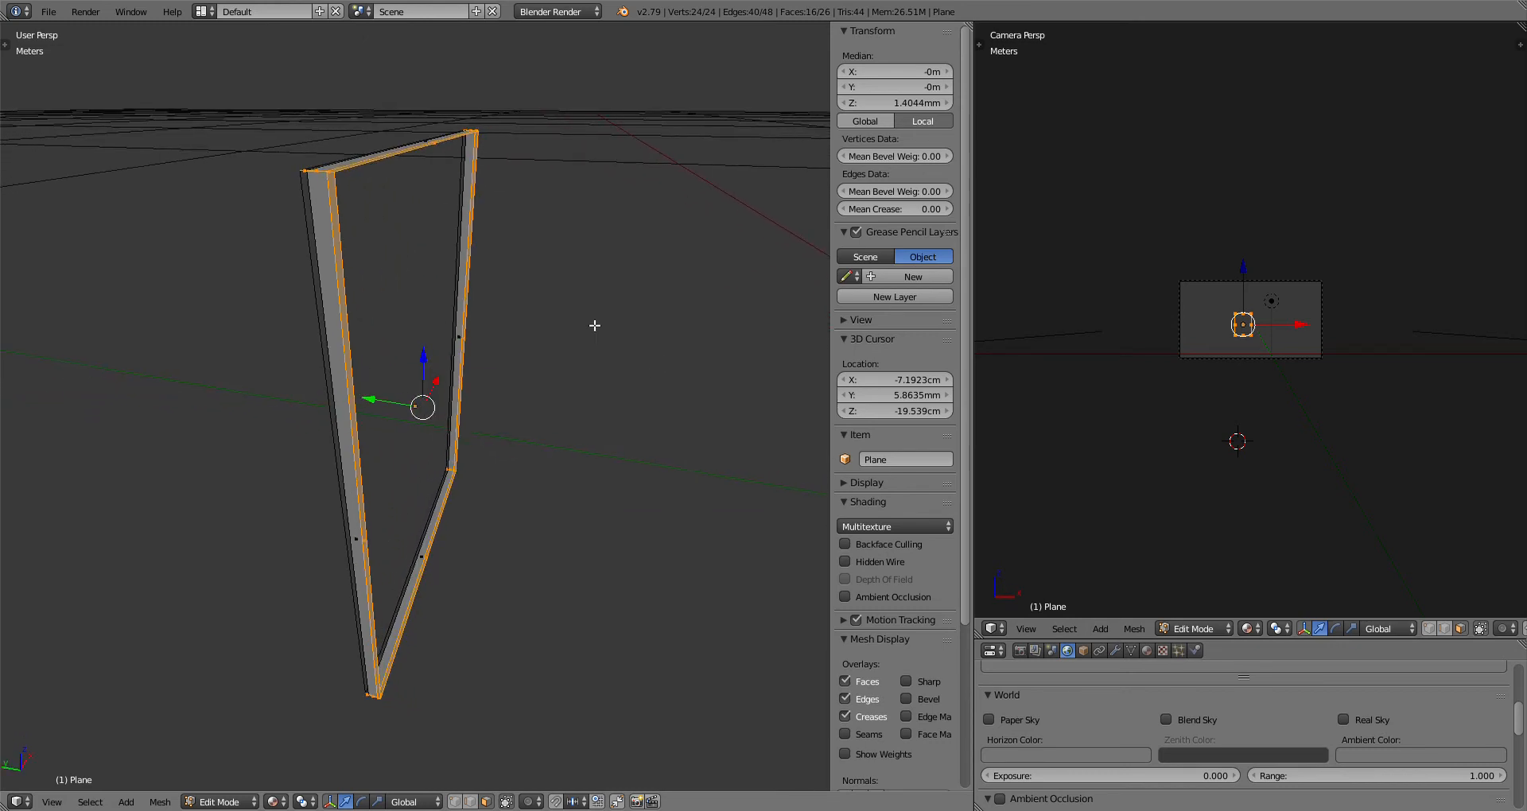
{"action": "middle_click_drag", "start_coordinate": [474, 311], "coordinate": [505, 314]}
{"action": "key", "text": "ctrl+z"}
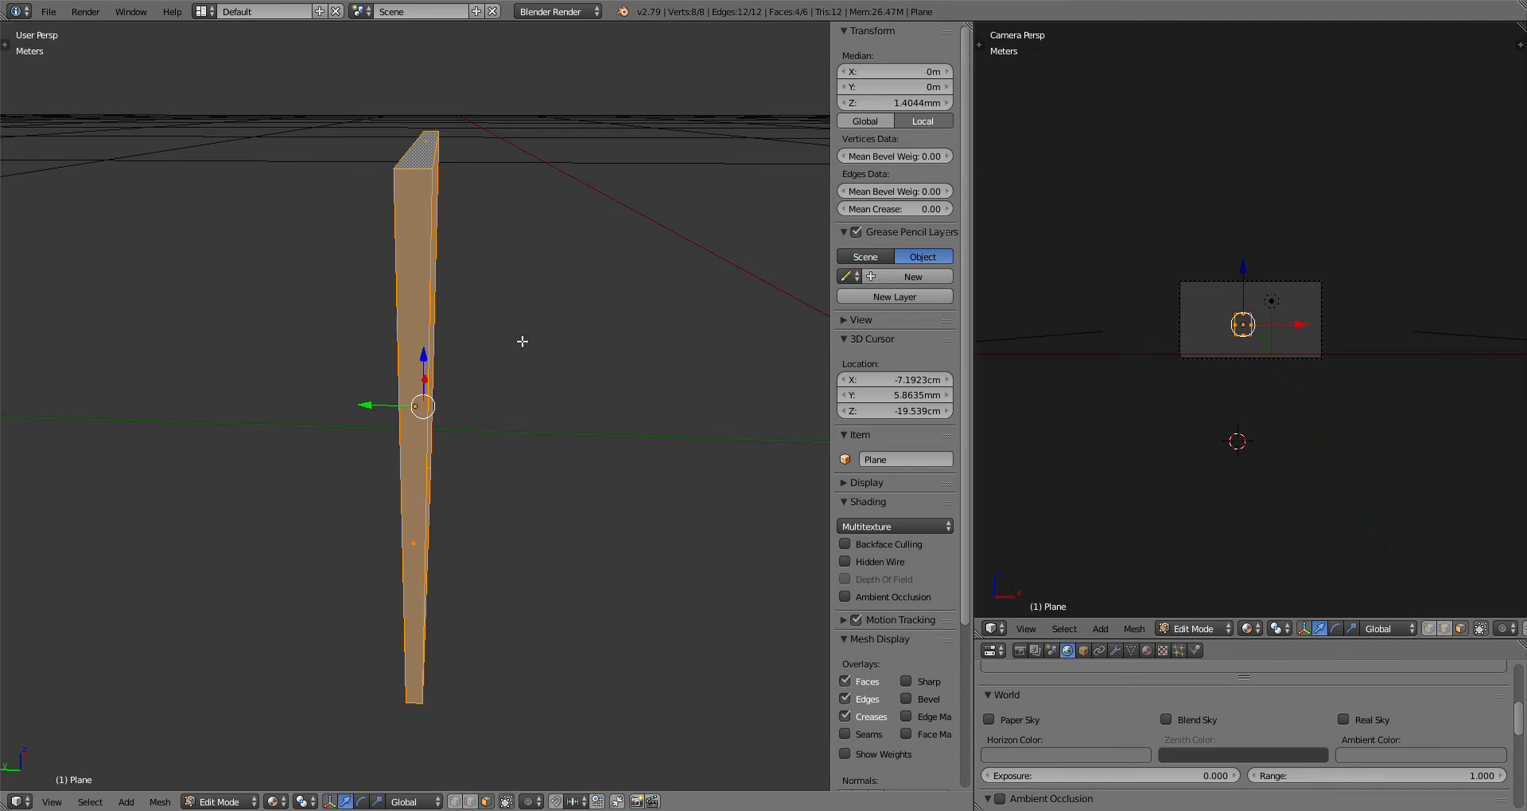
Step: Try subdividing the selected side faces twice and bevelling the denser mesh, and undo these changes
{"action": "middle_click_drag", "start_coordinate": [494, 395], "coordinate": [478, 396]}
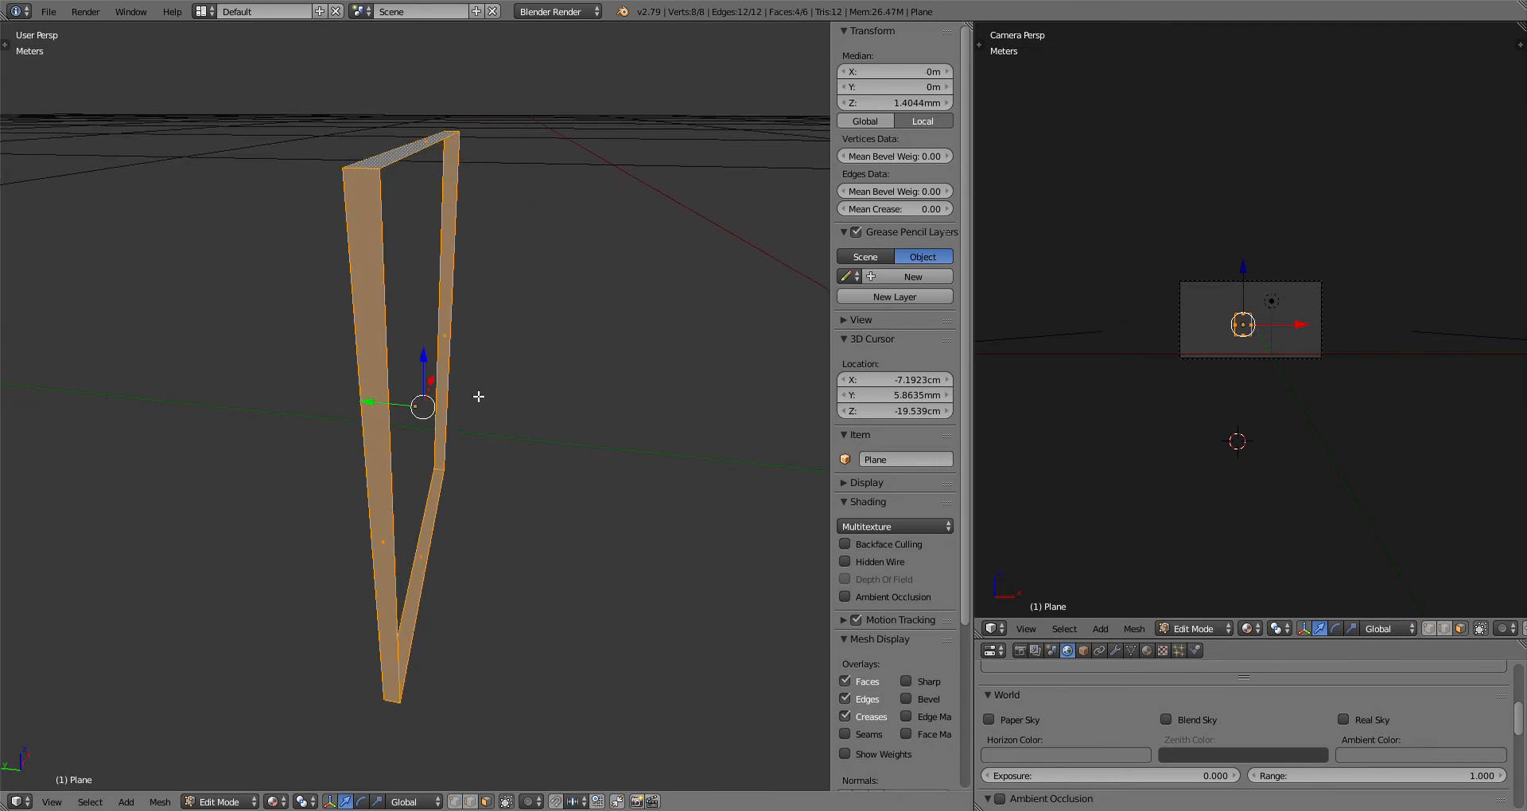
{"action": "key", "text": "w"}
{"action": "left_click", "coordinate": [471, 453]}
{"action": "key", "text": "w"}
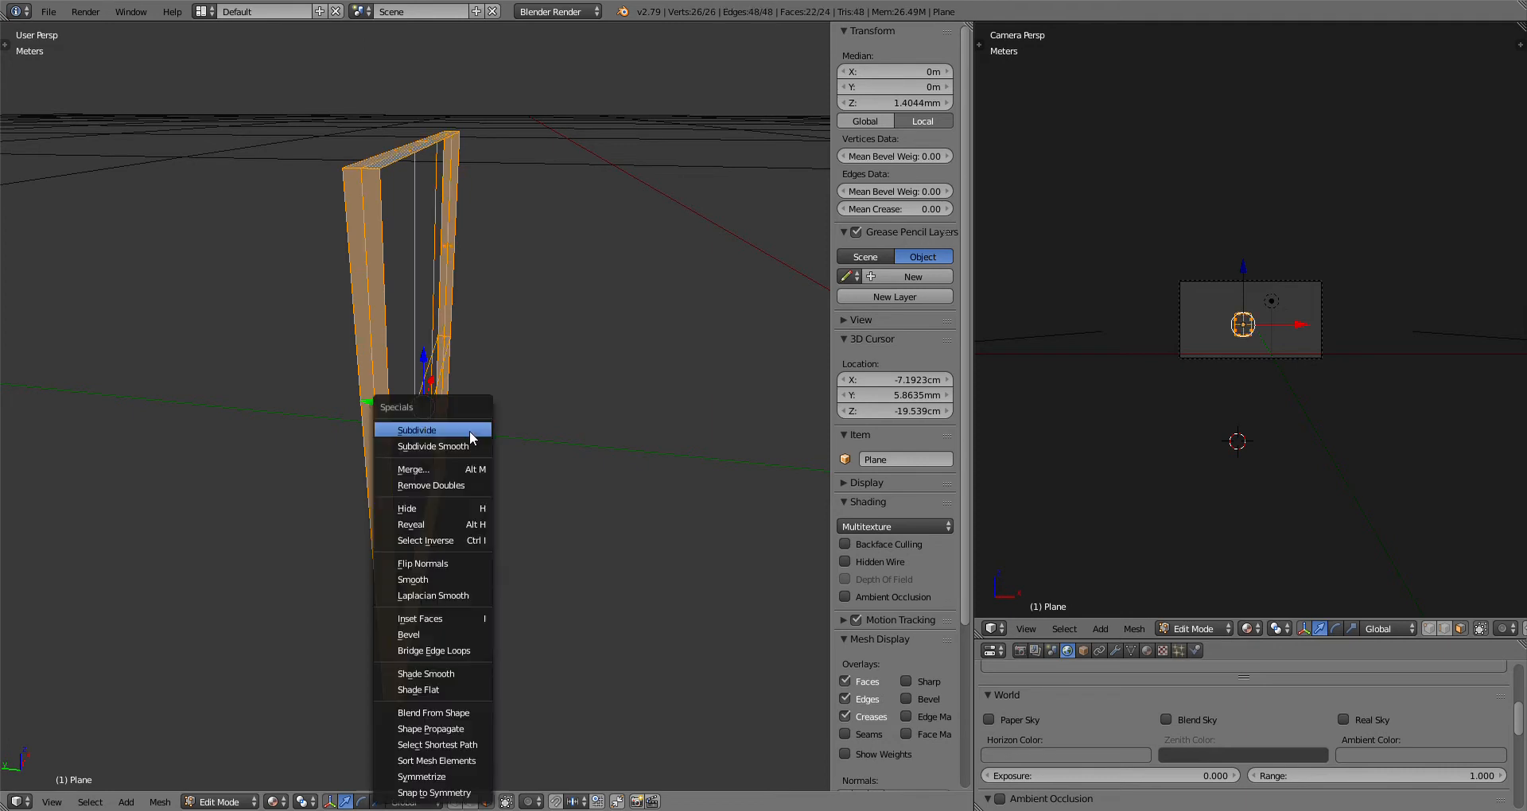
{"action": "left_click", "coordinate": [474, 437]}
{"action": "key", "text": "ctrl+b"}
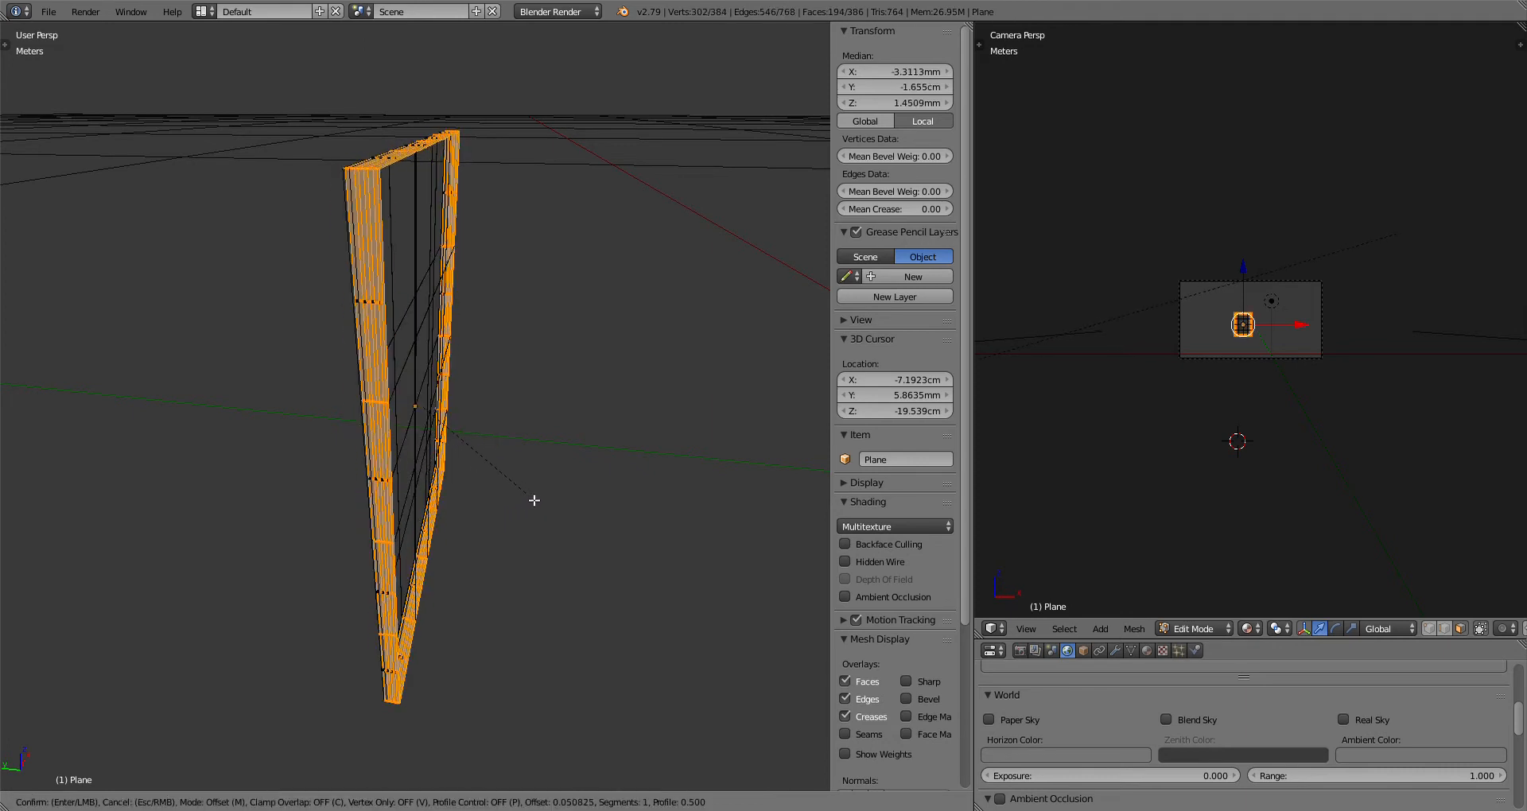
{"action": "right_click", "coordinate": [534, 500]}
{"action": "key", "text": "ctrl+z"}
{"action": "key", "text": "ctrl+z"}
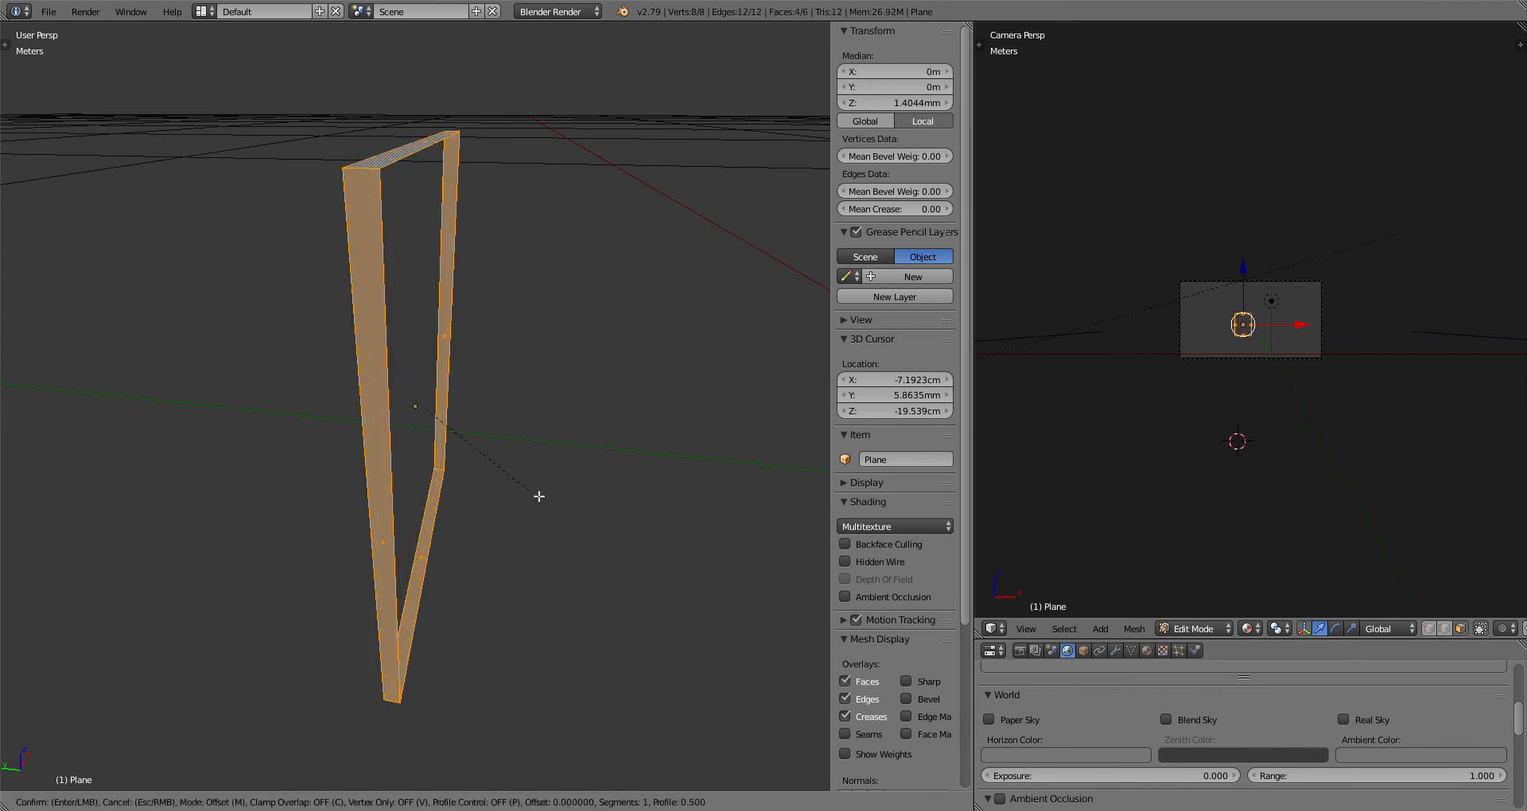
Step: Bevel the side faces with one segment and an offset of about 0.048, and inspect the slab in Object Mode
{"action": "key", "text": "ctrl+b"}
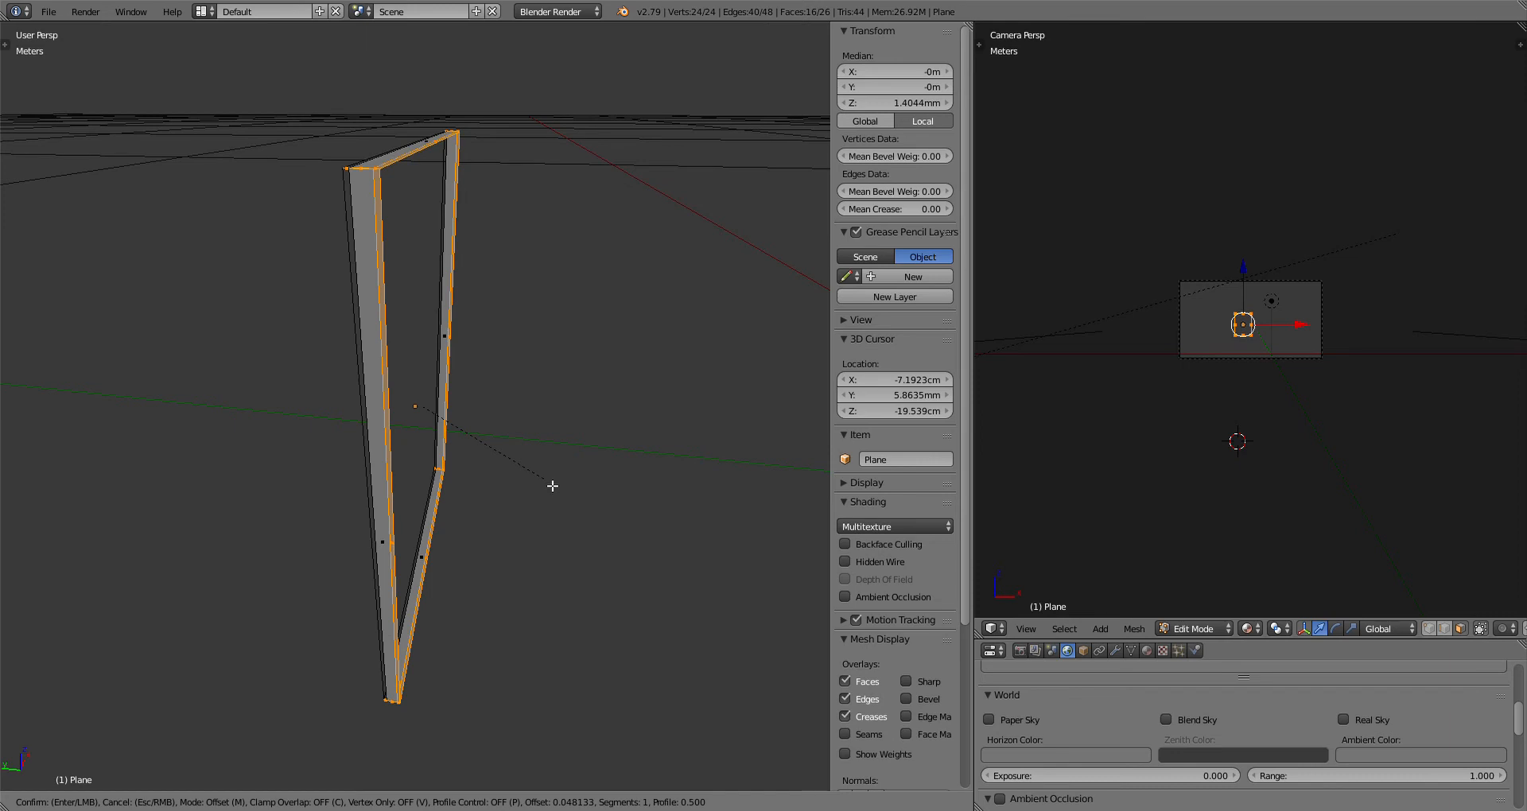
{"action": "left_click", "coordinate": [553, 486]}
{"action": "middle_click_drag", "start_coordinate": [513, 353], "coordinate": [464, 362]}
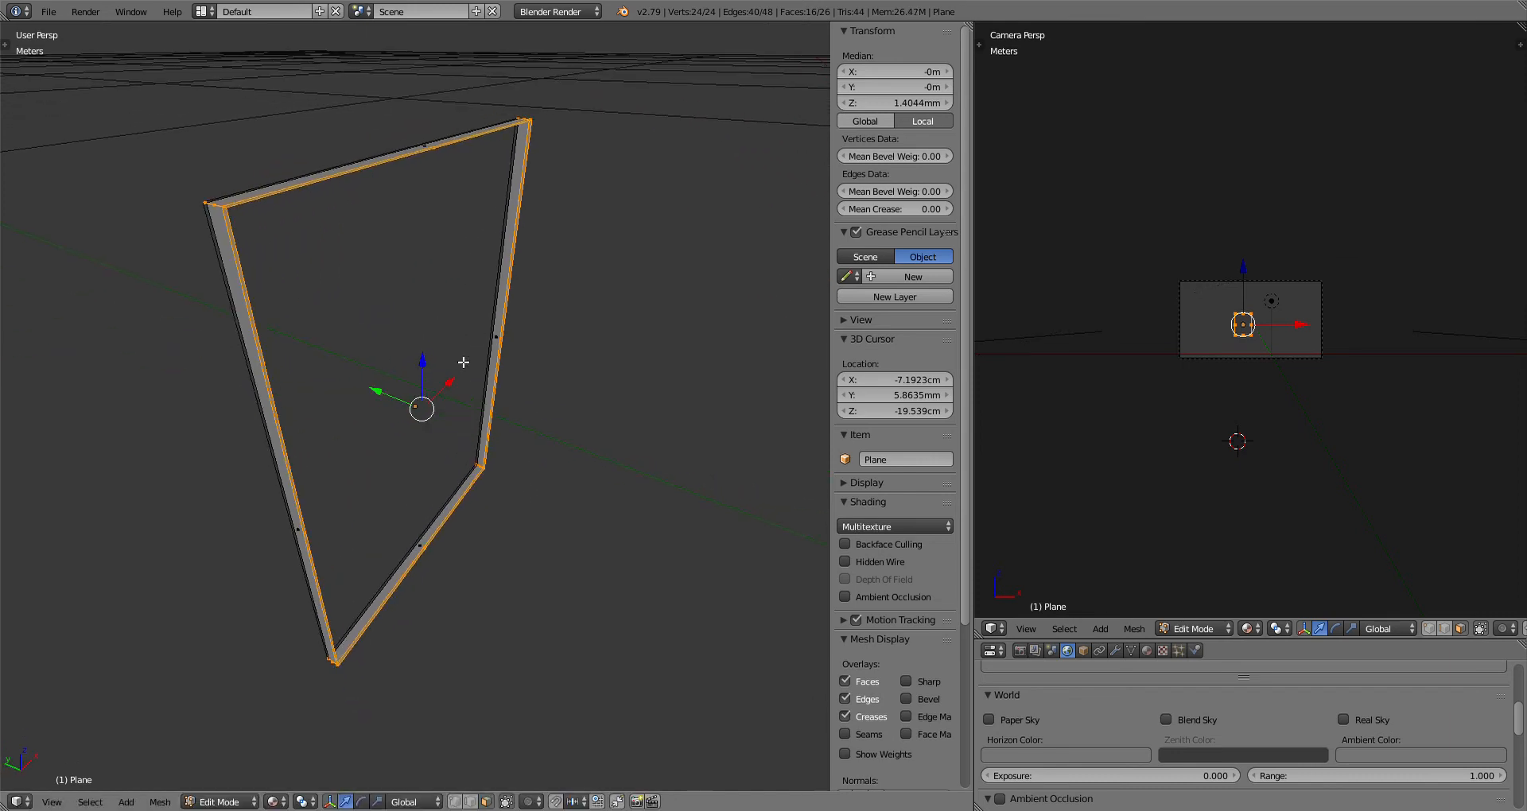
{"action": "key", "text": "Tab"}
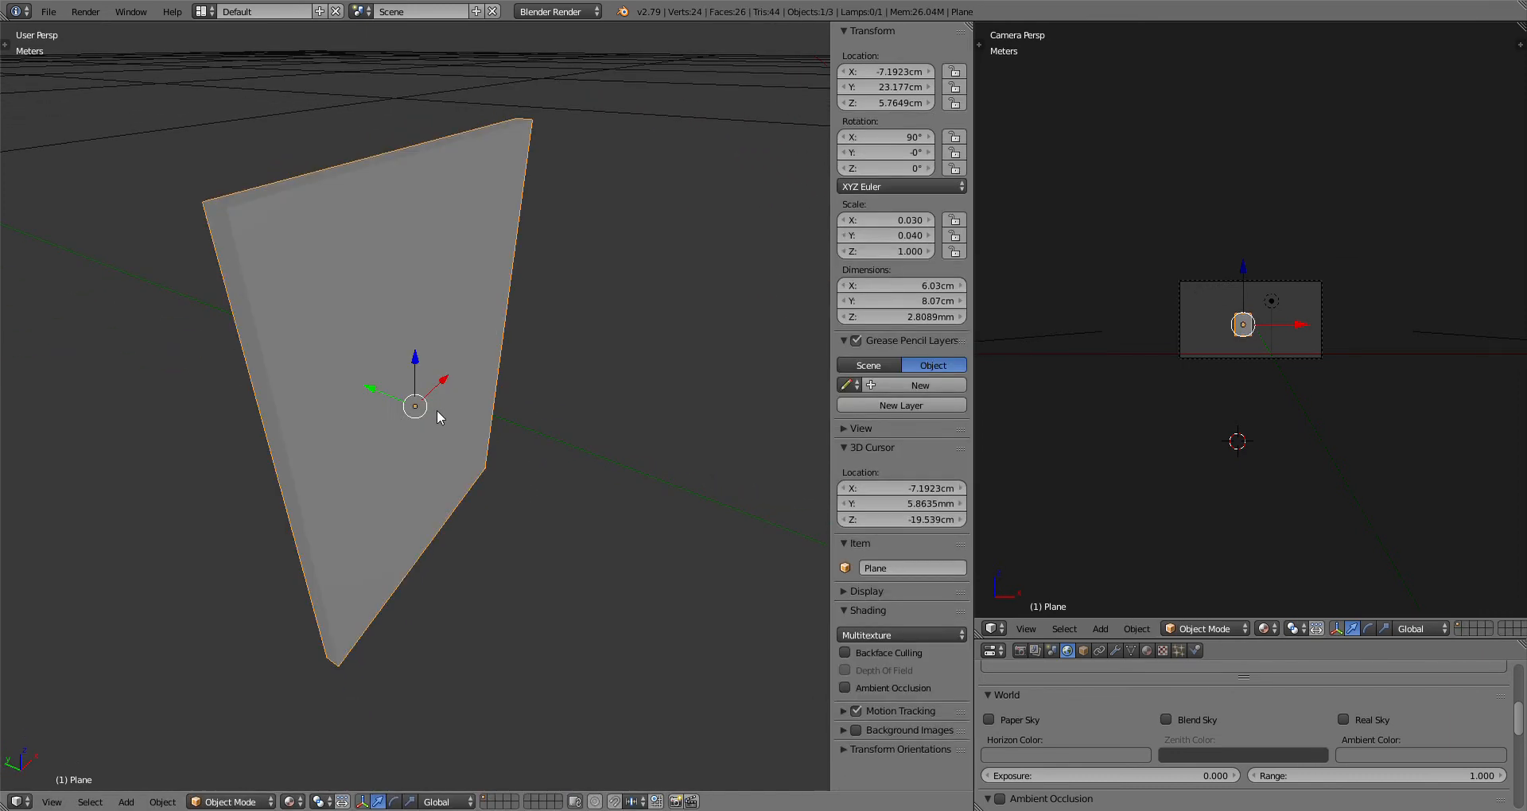
{"action": "mouse_move", "coordinate": [437, 408]}
{"action": "middle_mouse_down"}
{"action": "mouse_move", "coordinate": [467, 391]}
{"action": "mouse_move", "coordinate": [356, 364]}
{"action": "mouse_move", "coordinate": [466, 394]}
{"action": "mouse_move", "coordinate": [447, 391]}
{"action": "middle_mouse_up"}
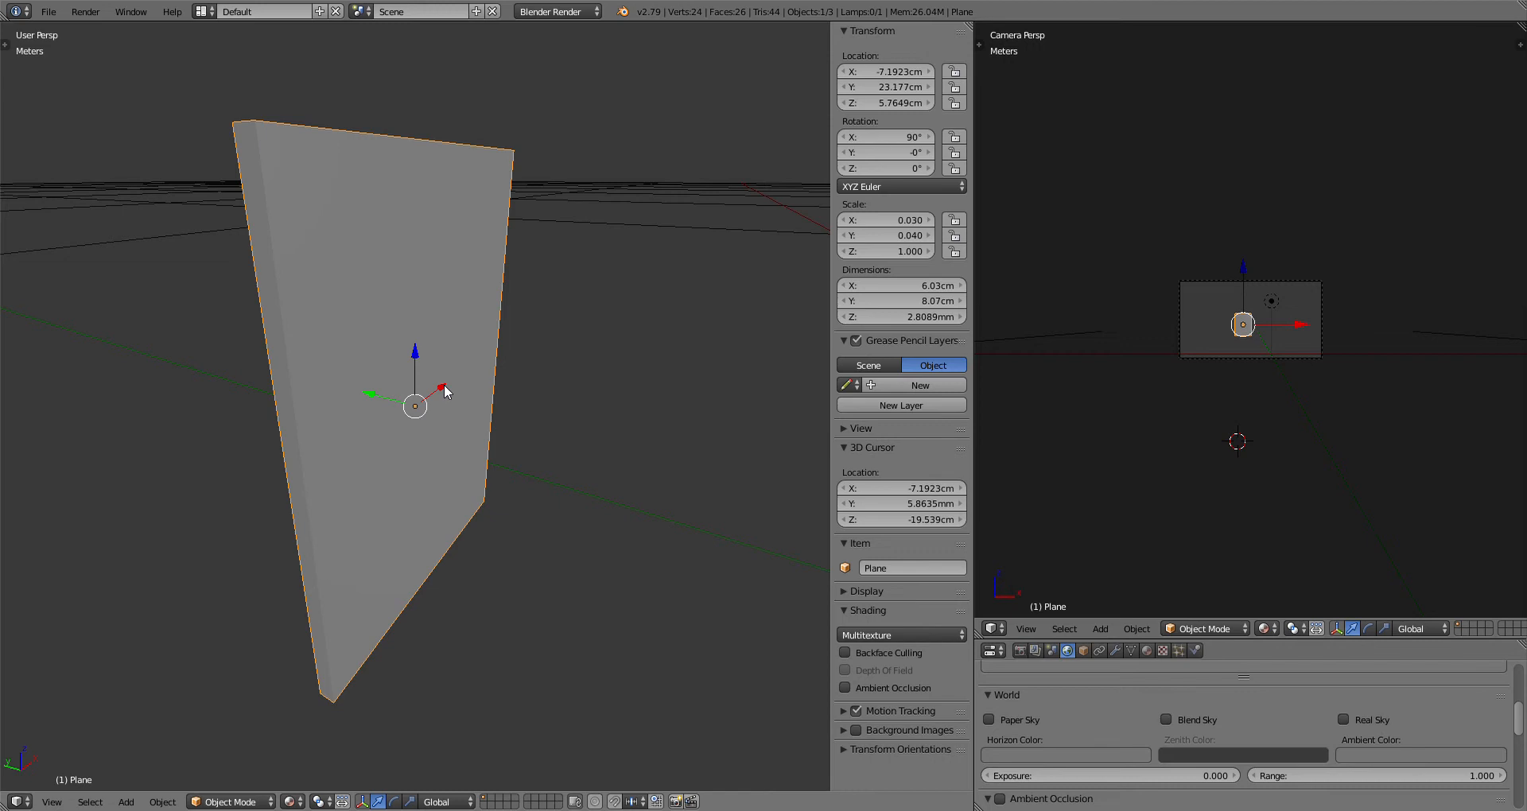
{"action": "key", "text": "Tab"}
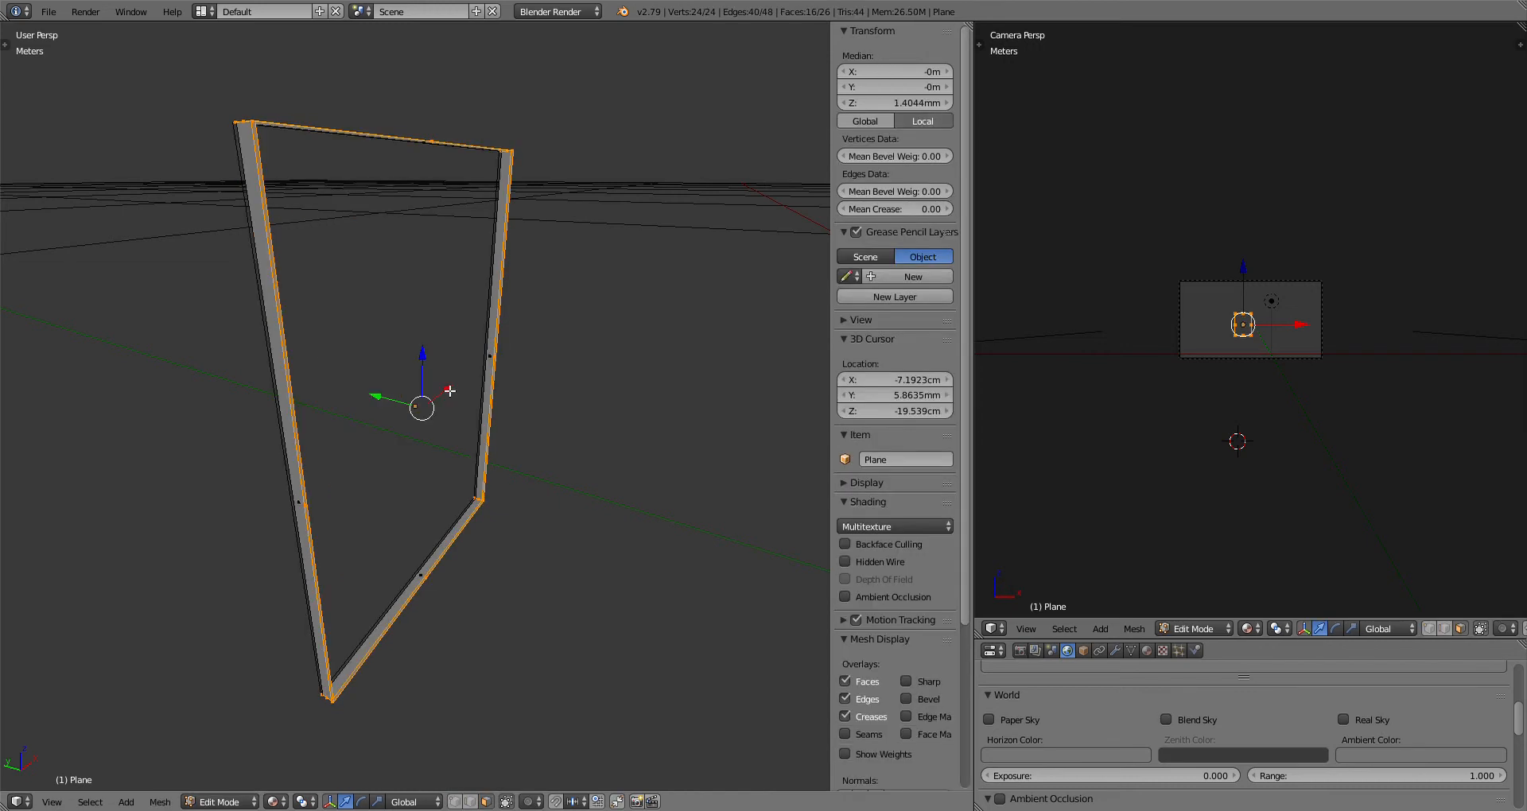
Step: Clear the selection and reveal the slab's hidden front and back faces
{"action": "key", "text": "a"}
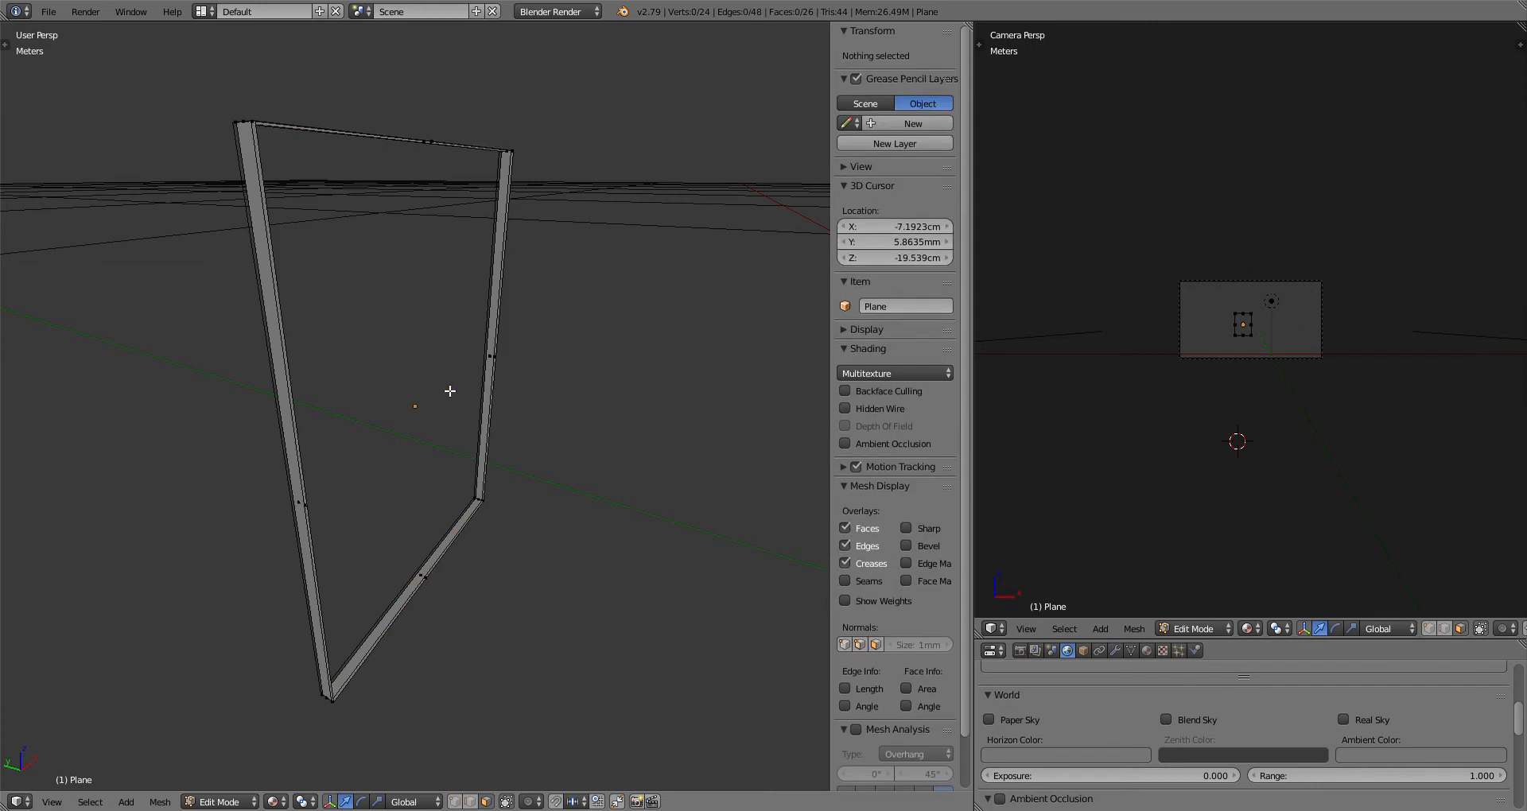
{"action": "key", "text": "l"}
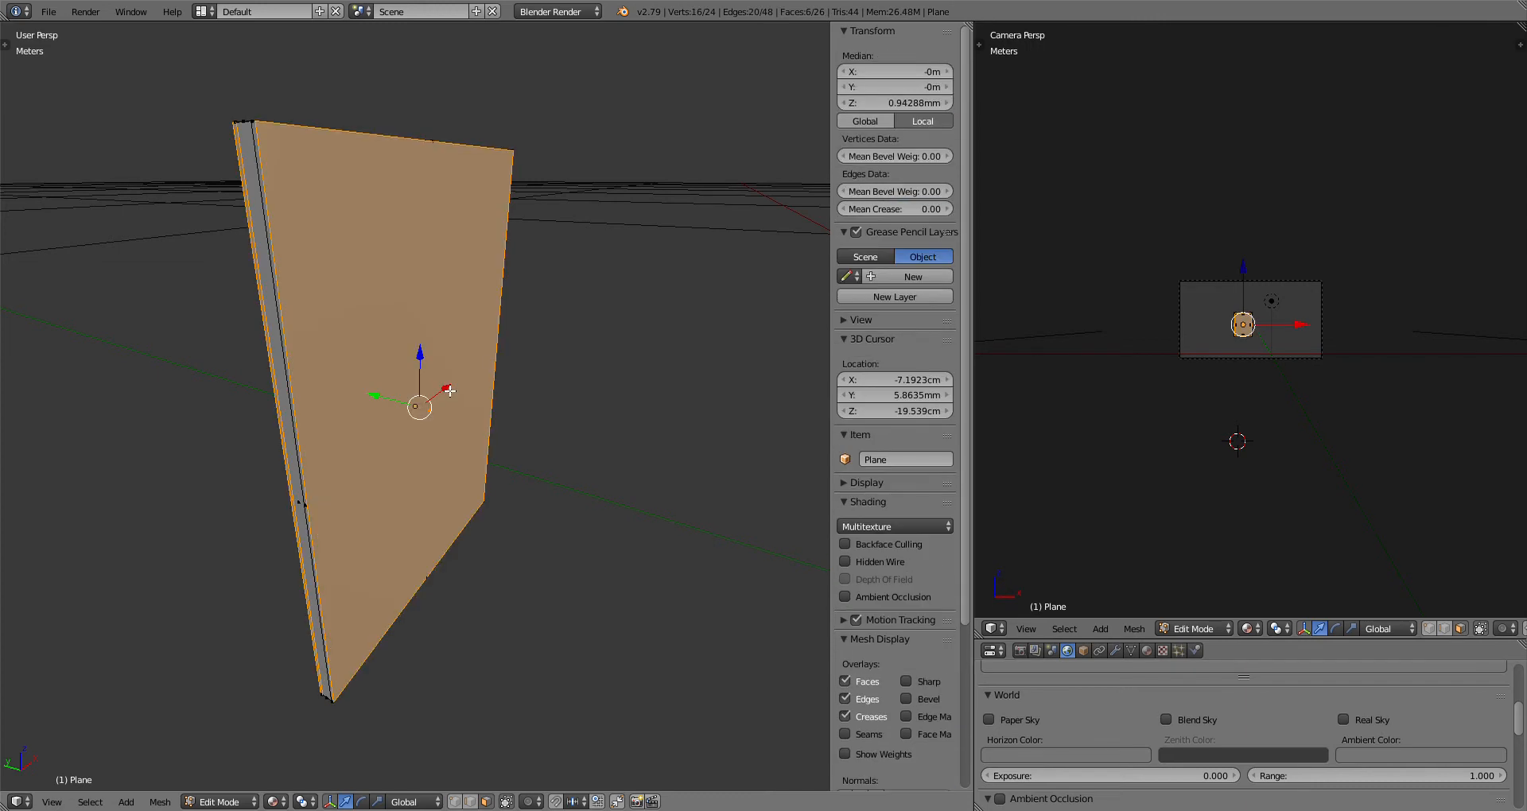
{"action": "middle_click_drag", "start_coordinate": [515, 324], "coordinate": [515, 346]}
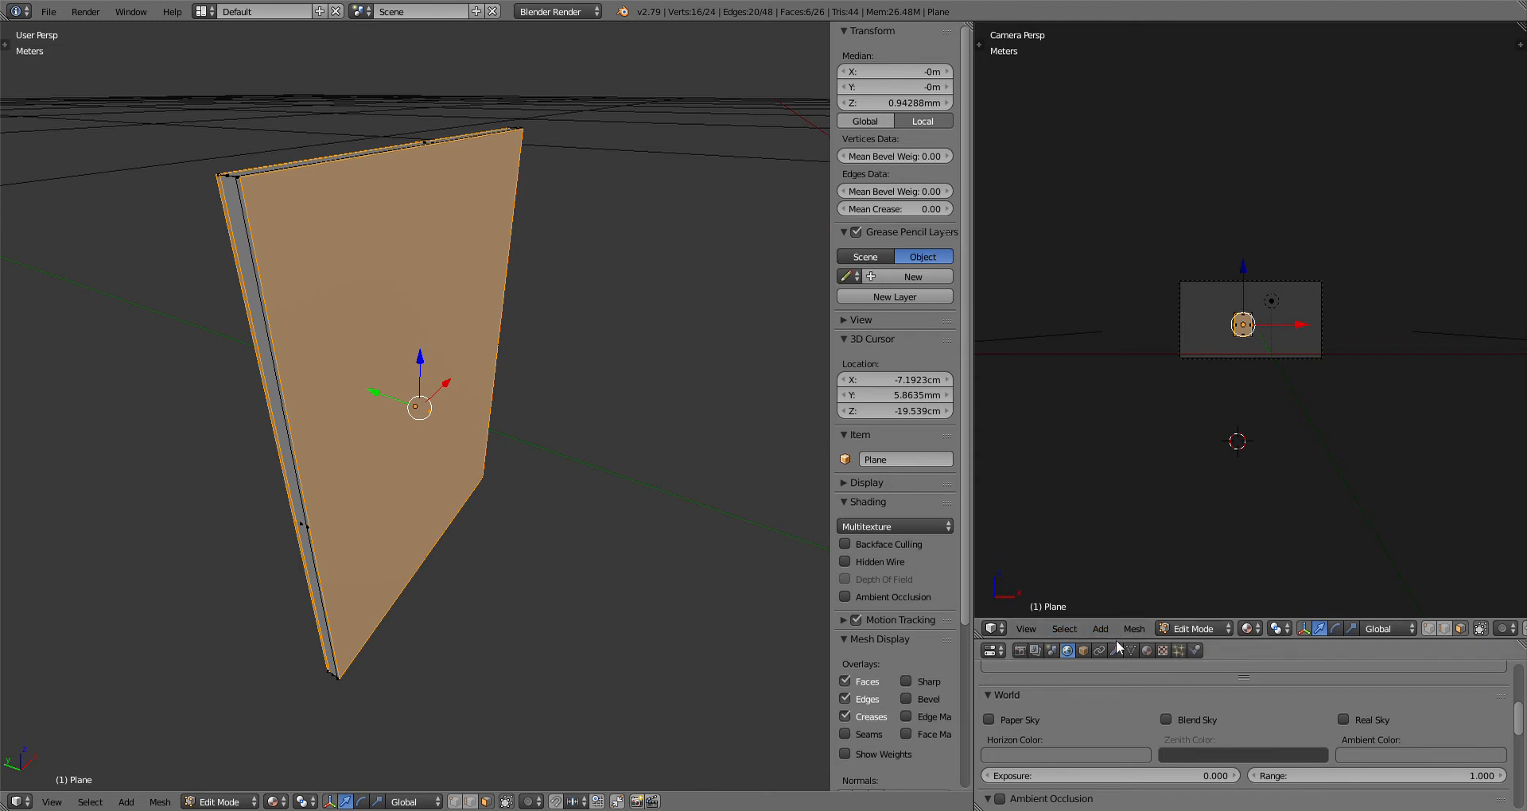
Step: Enlarge the Properties editor and display the slab's material settings
{"action": "left_click_drag", "start_coordinate": [1120, 641], "coordinate": [1153, 362]}
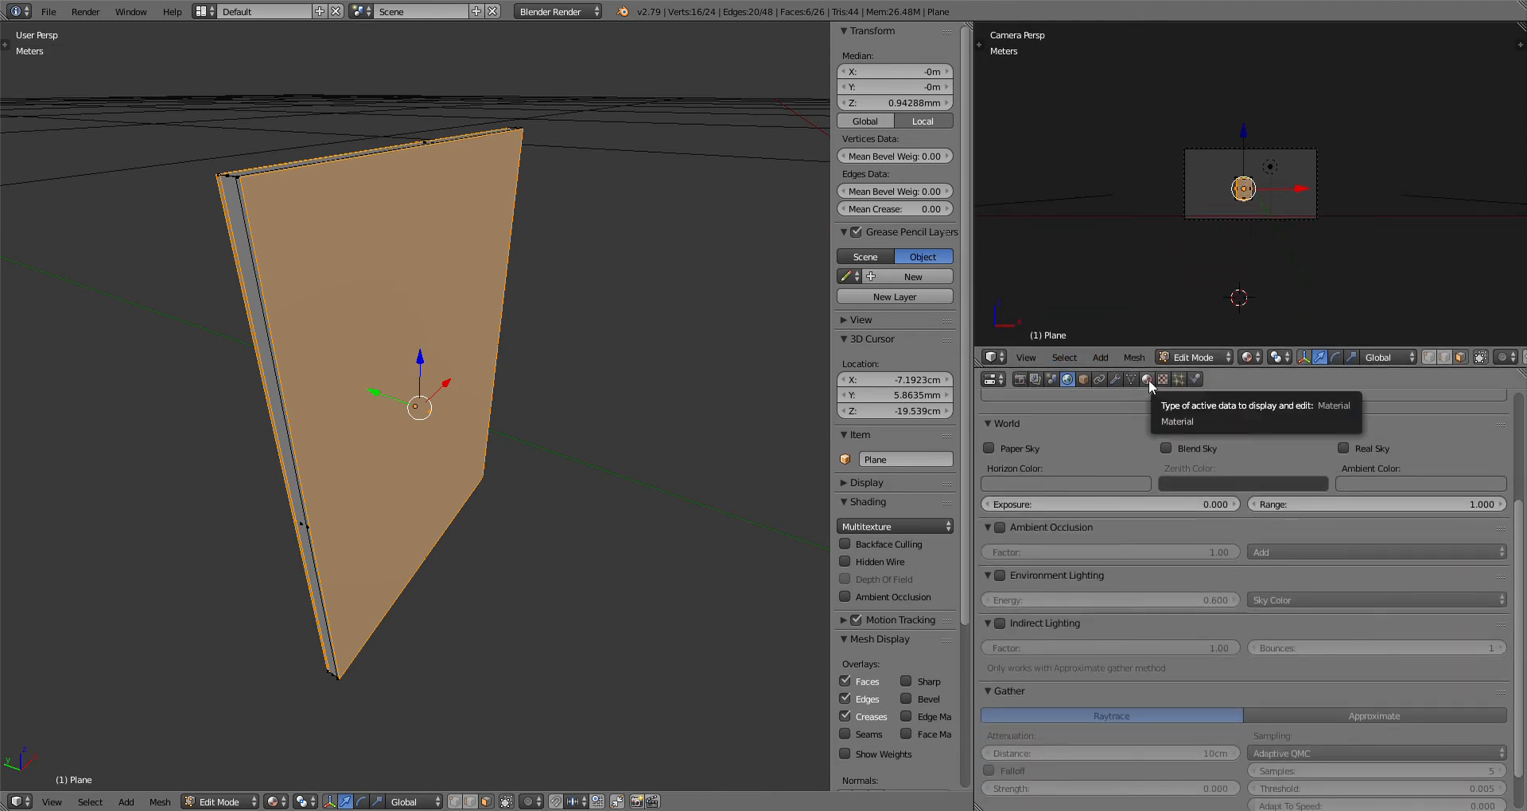
{"action": "left_click", "coordinate": [1148, 379]}
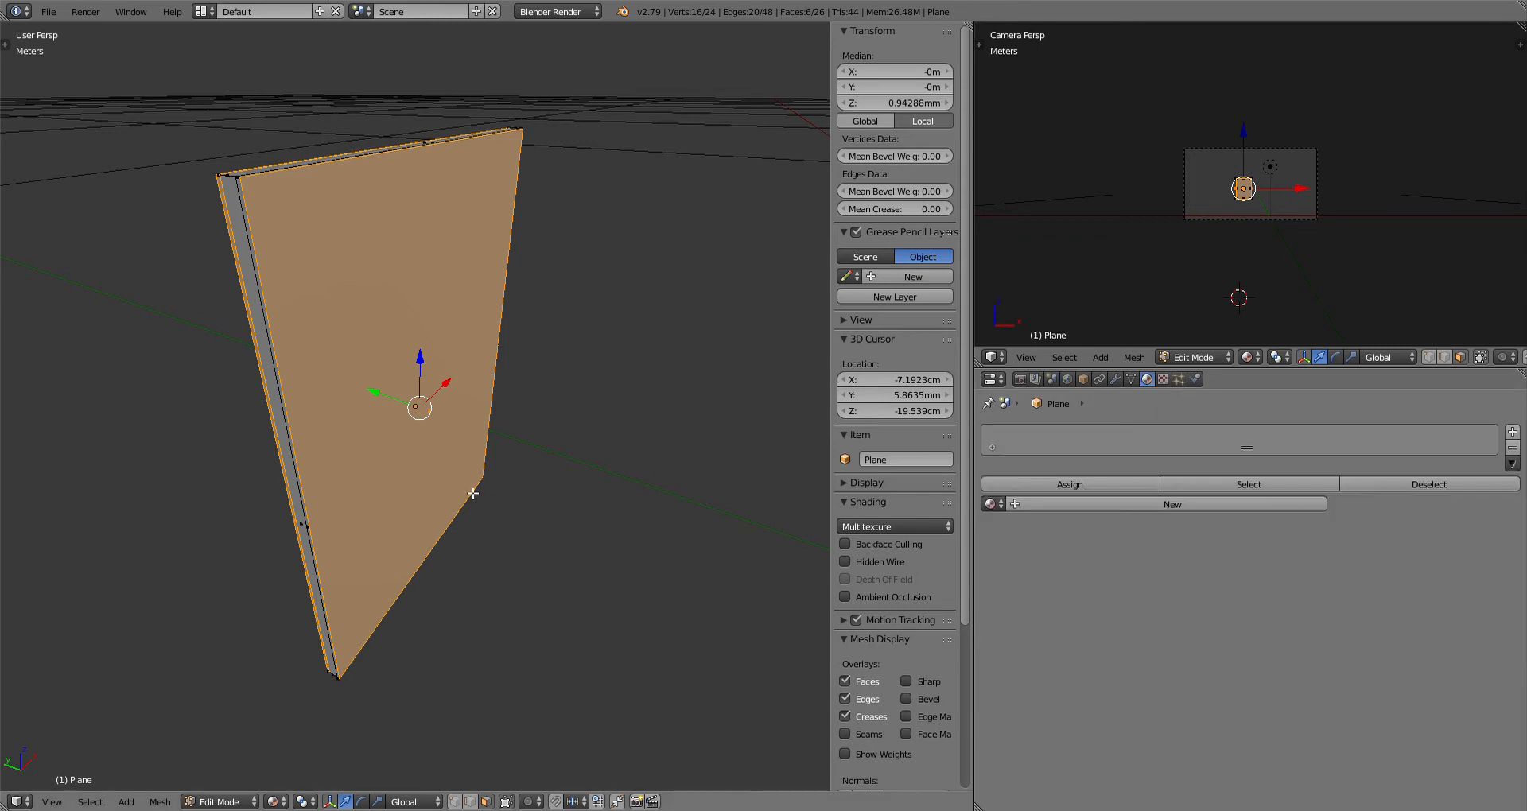
{"action": "middle_click_drag", "start_coordinate": [498, 430], "coordinate": [509, 406]}
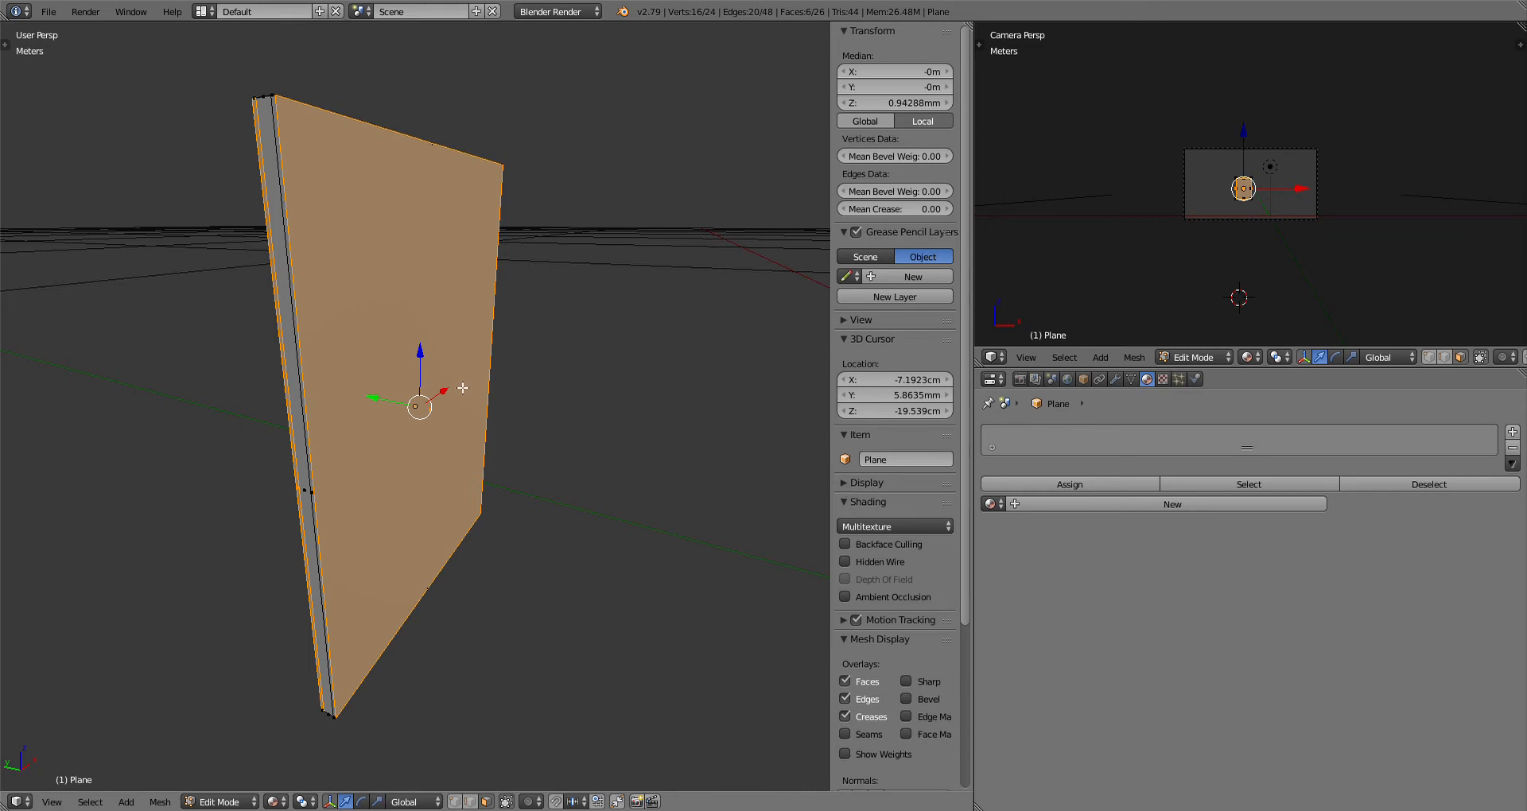
Step: Select the two edge loops running around the slab's sides and scale them uniformly, slightly outward
{"action": "right_click", "coordinate": [443, 370]}
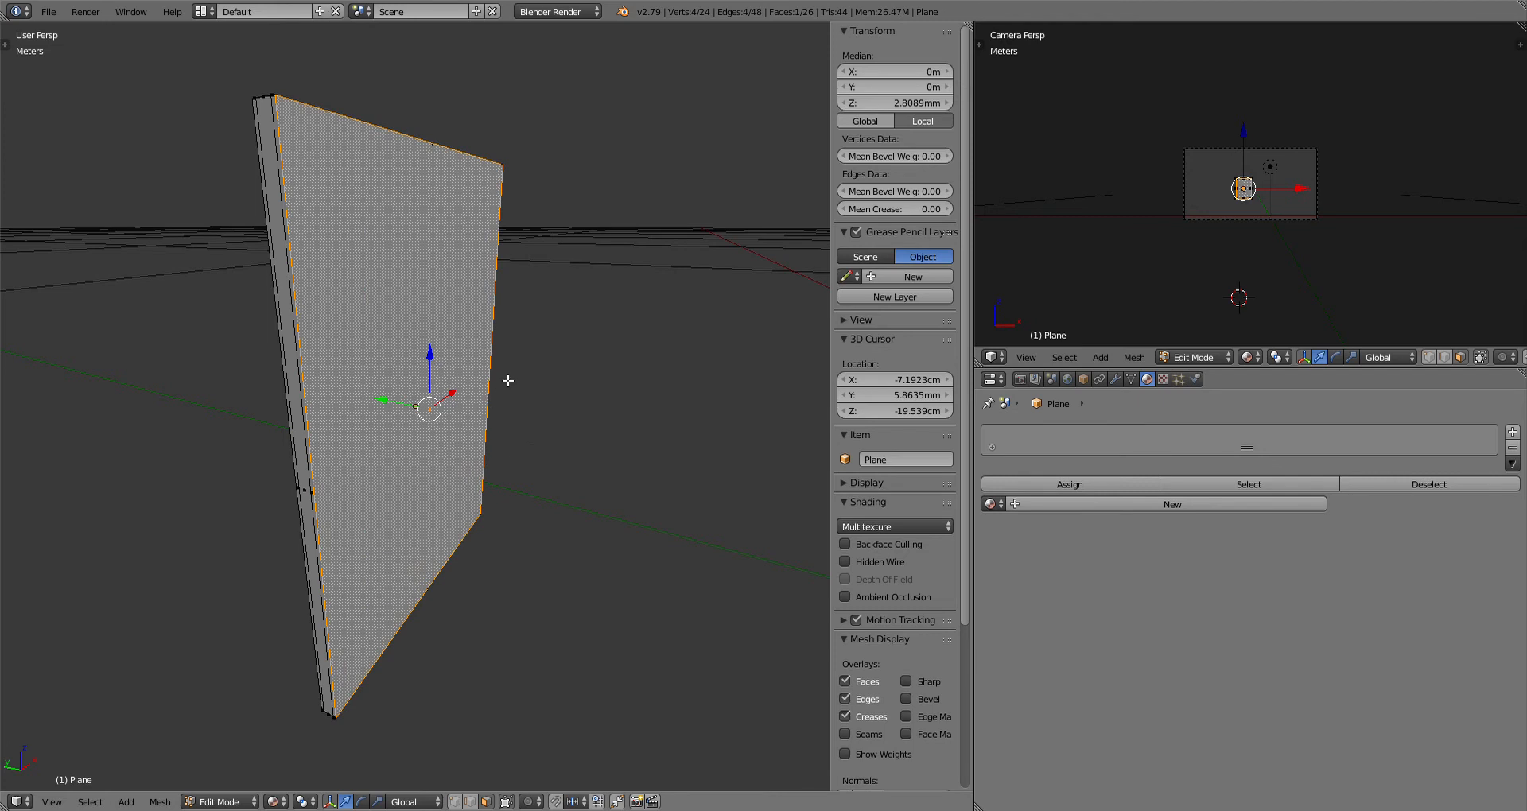
{"action": "middle_click_drag", "start_coordinate": [508, 382], "coordinate": [543, 413]}
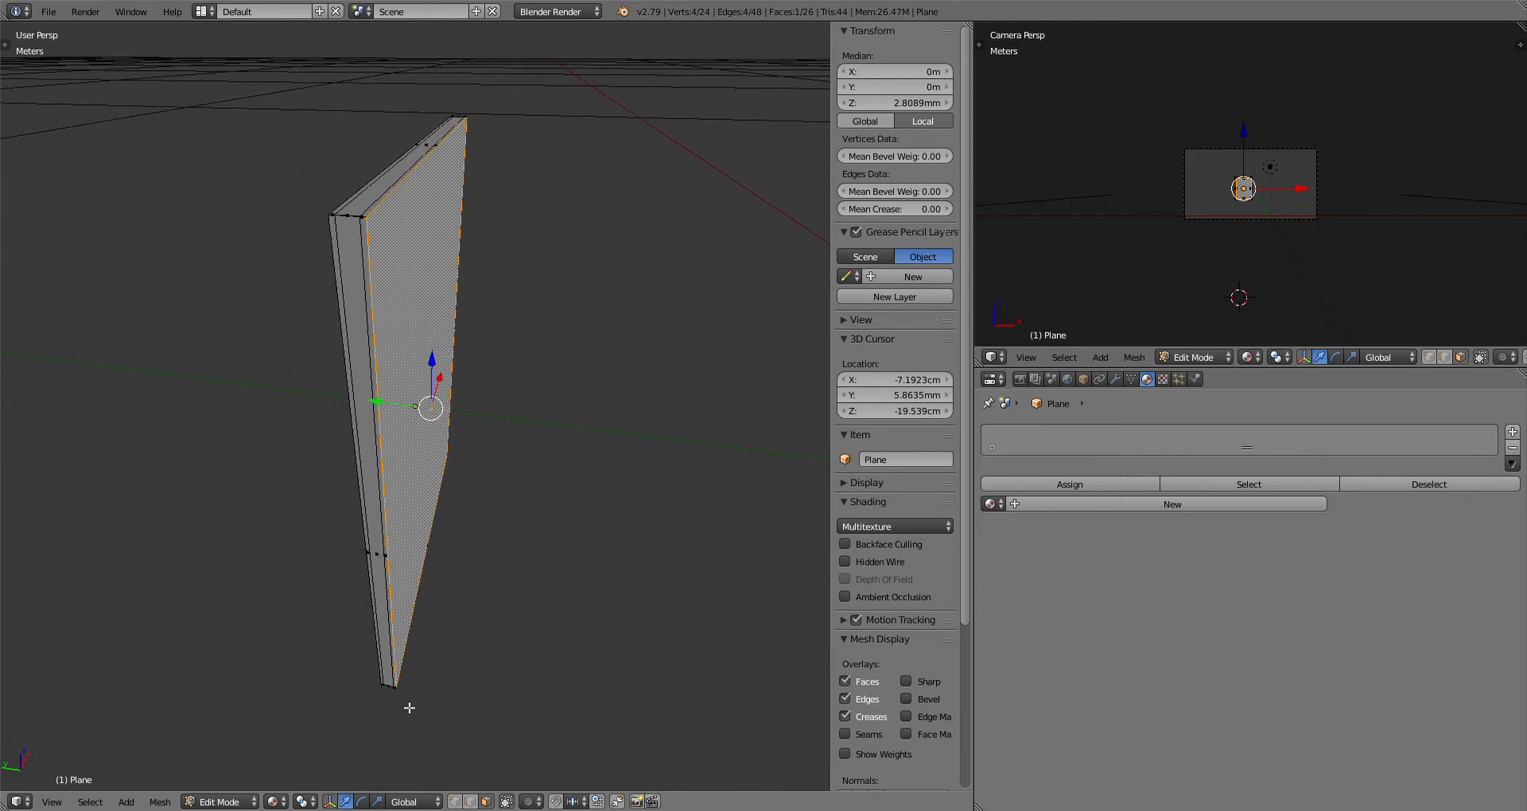
{"action": "left_click", "coordinate": [473, 801]}
{"action": "right_click", "coordinate": [370, 215], "text": "alt"}
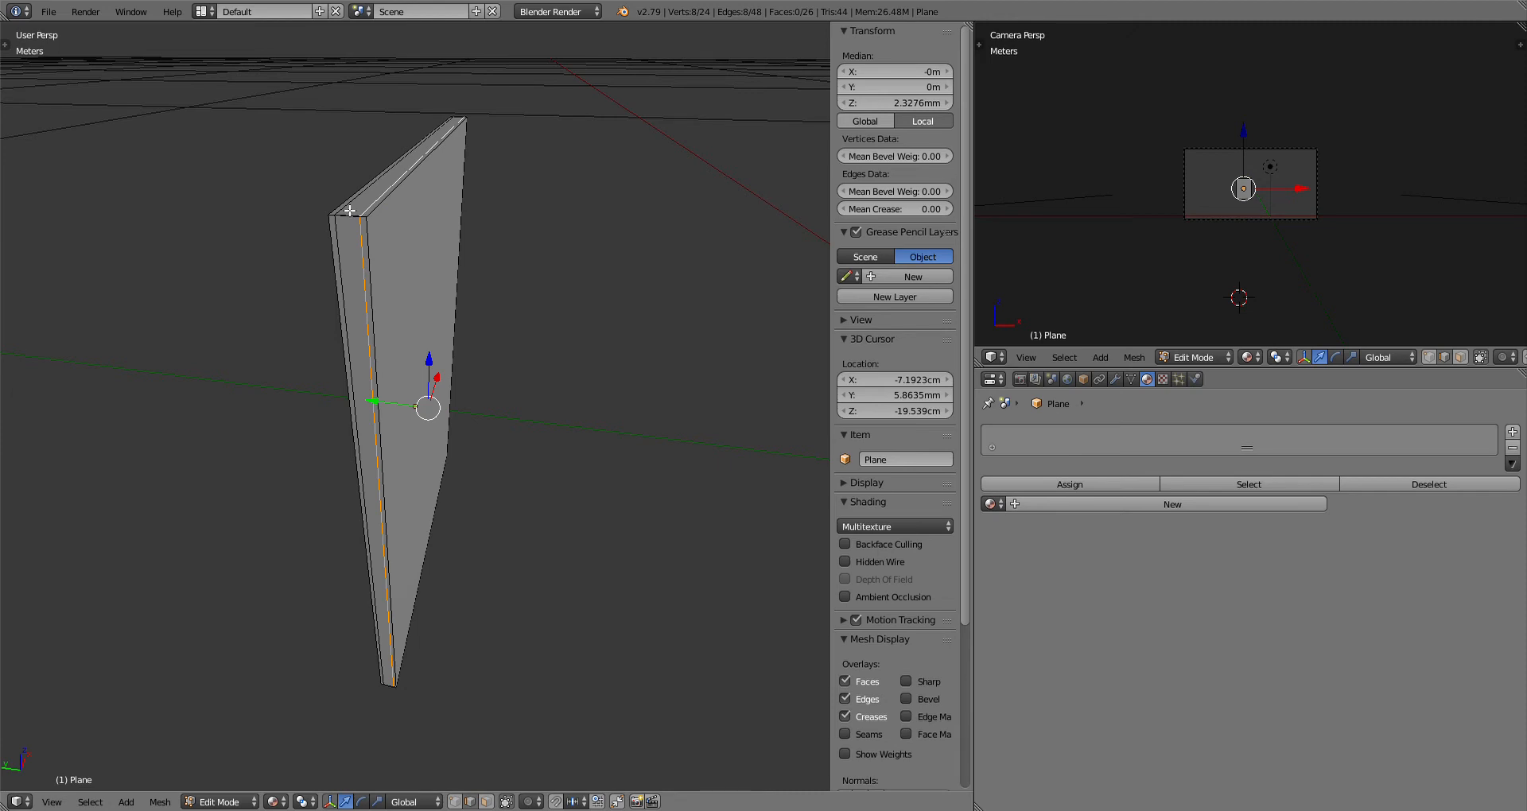
{"action": "right_click", "coordinate": [350, 211], "text": "alt+shift"}
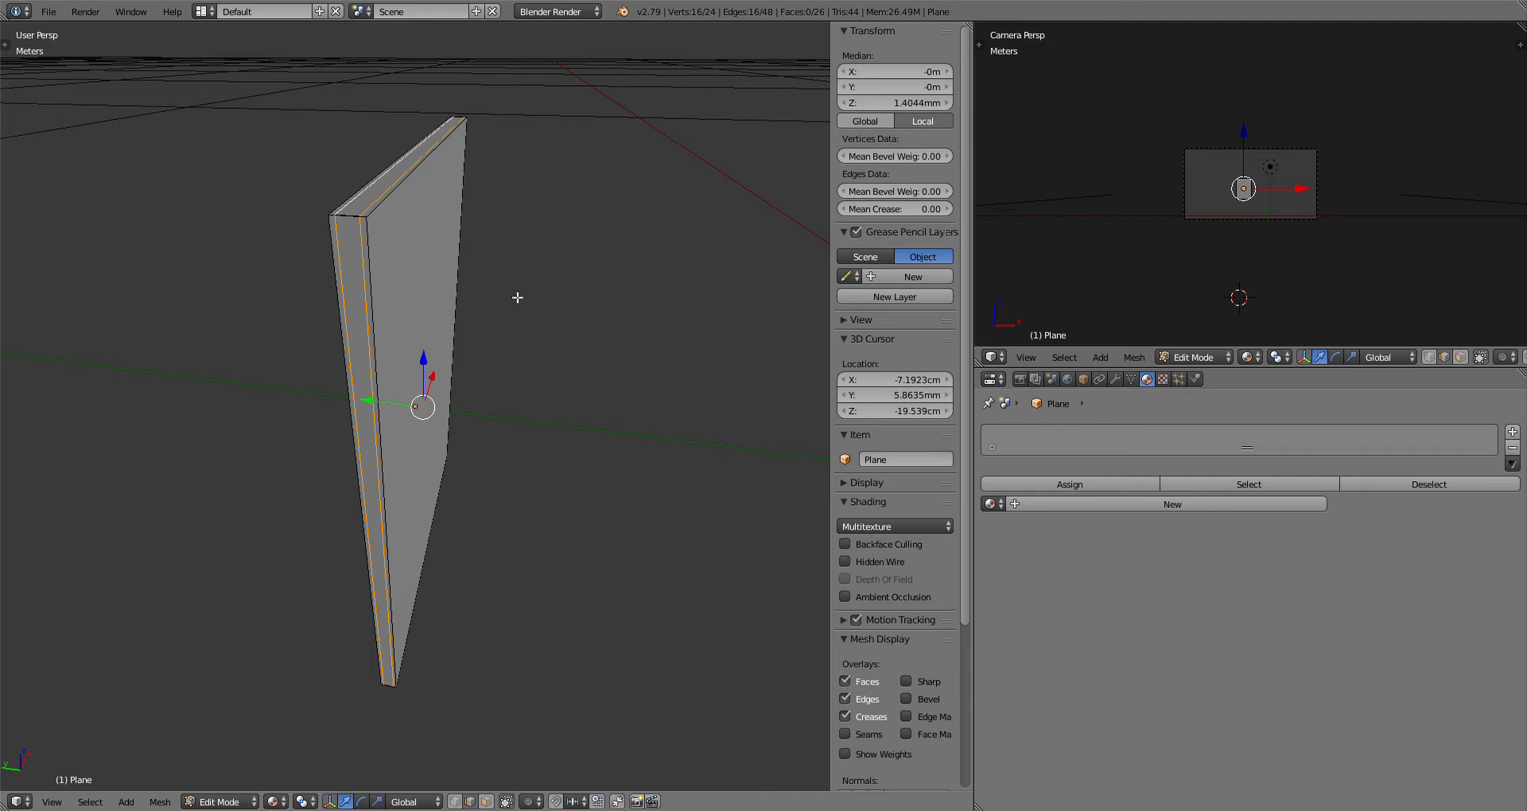
{"action": "middle_click_drag", "start_coordinate": [520, 298], "coordinate": [484, 302]}
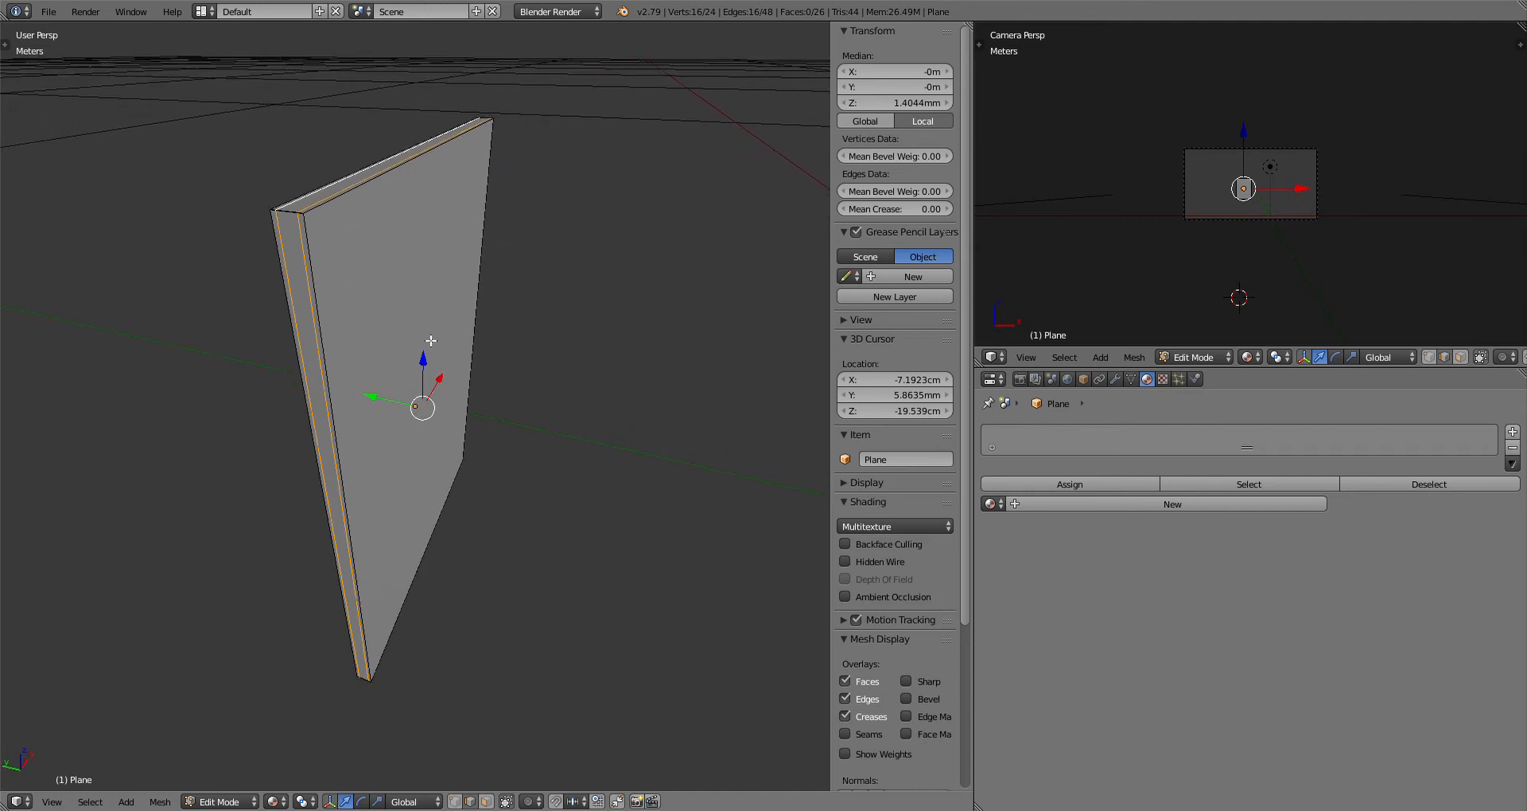
{"action": "key", "text": "s"}
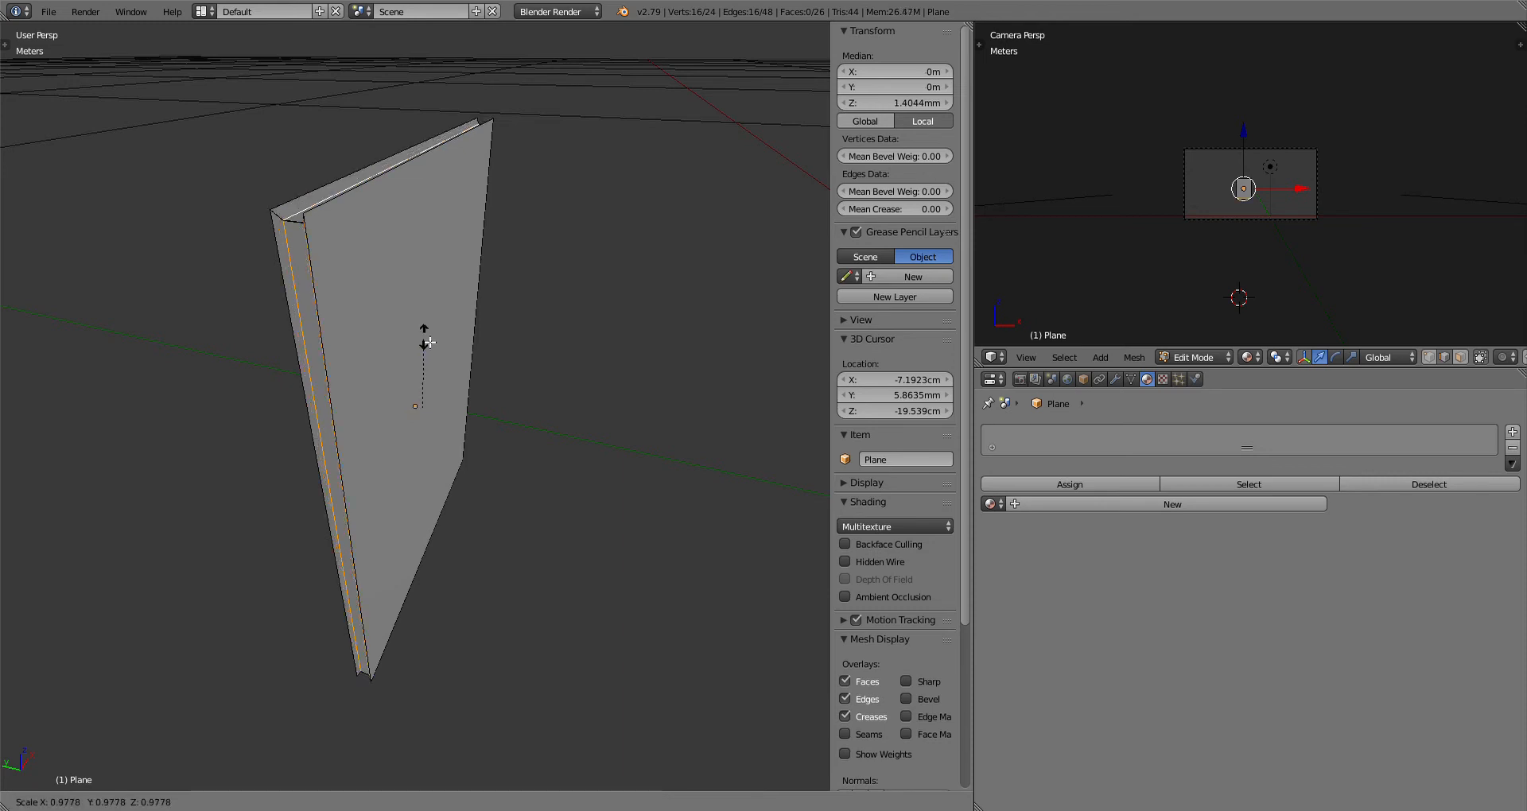
{"action": "left_click", "coordinate": [431, 341]}
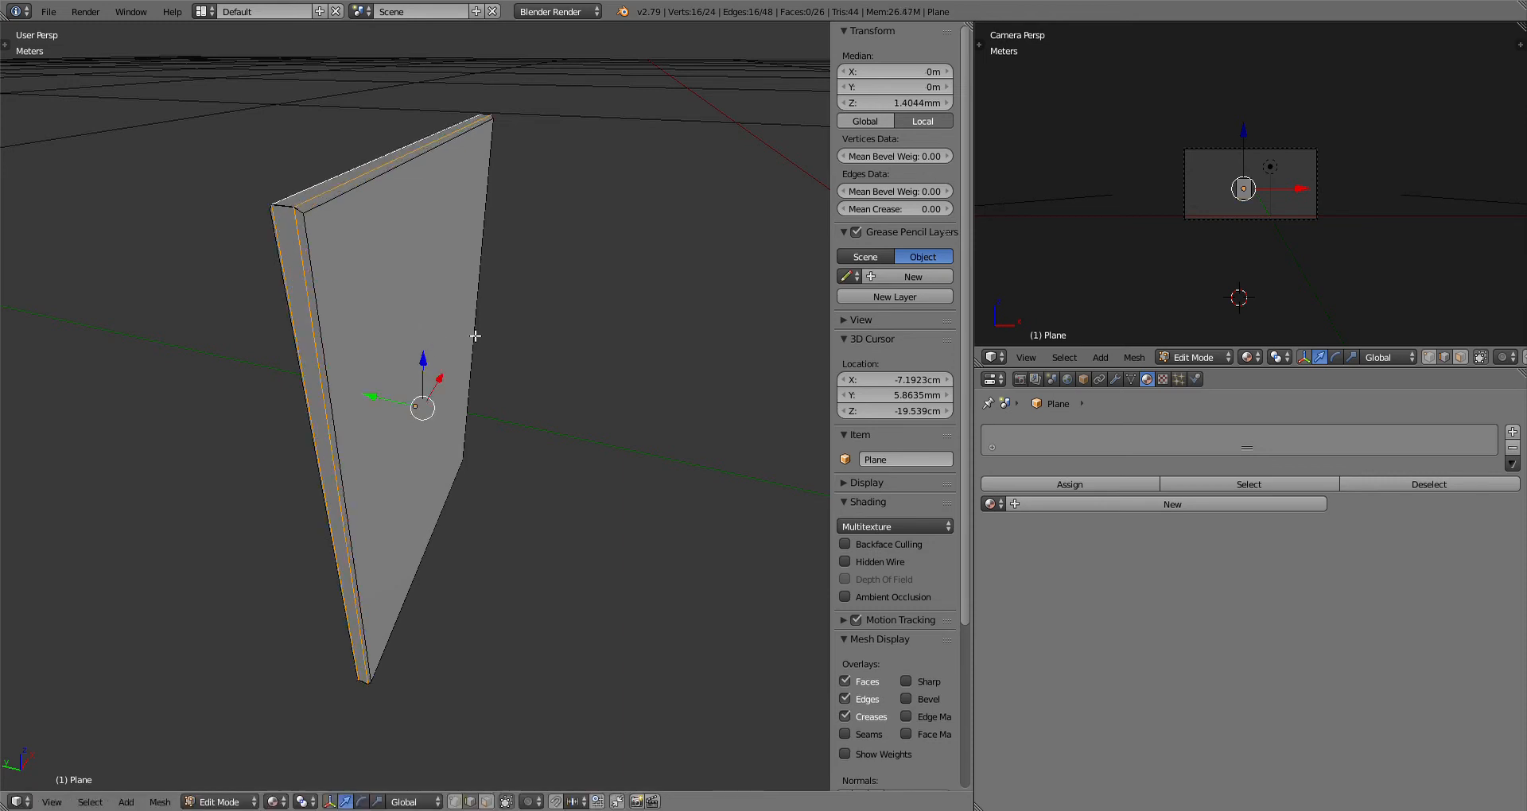
Step: Scale the two selected side edge loops uniformly again by a factor slightly below 1
{"action": "mouse_move", "coordinate": [474, 331]}
{"action": "middle_mouse_down"}
{"action": "mouse_move", "coordinate": [508, 317]}
{"action": "mouse_move", "coordinate": [324, 303]}
{"action": "mouse_move", "coordinate": [366, 314]}
{"action": "mouse_move", "coordinate": [443, 287]}
{"action": "mouse_move", "coordinate": [494, 349]}
{"action": "middle_mouse_up"}
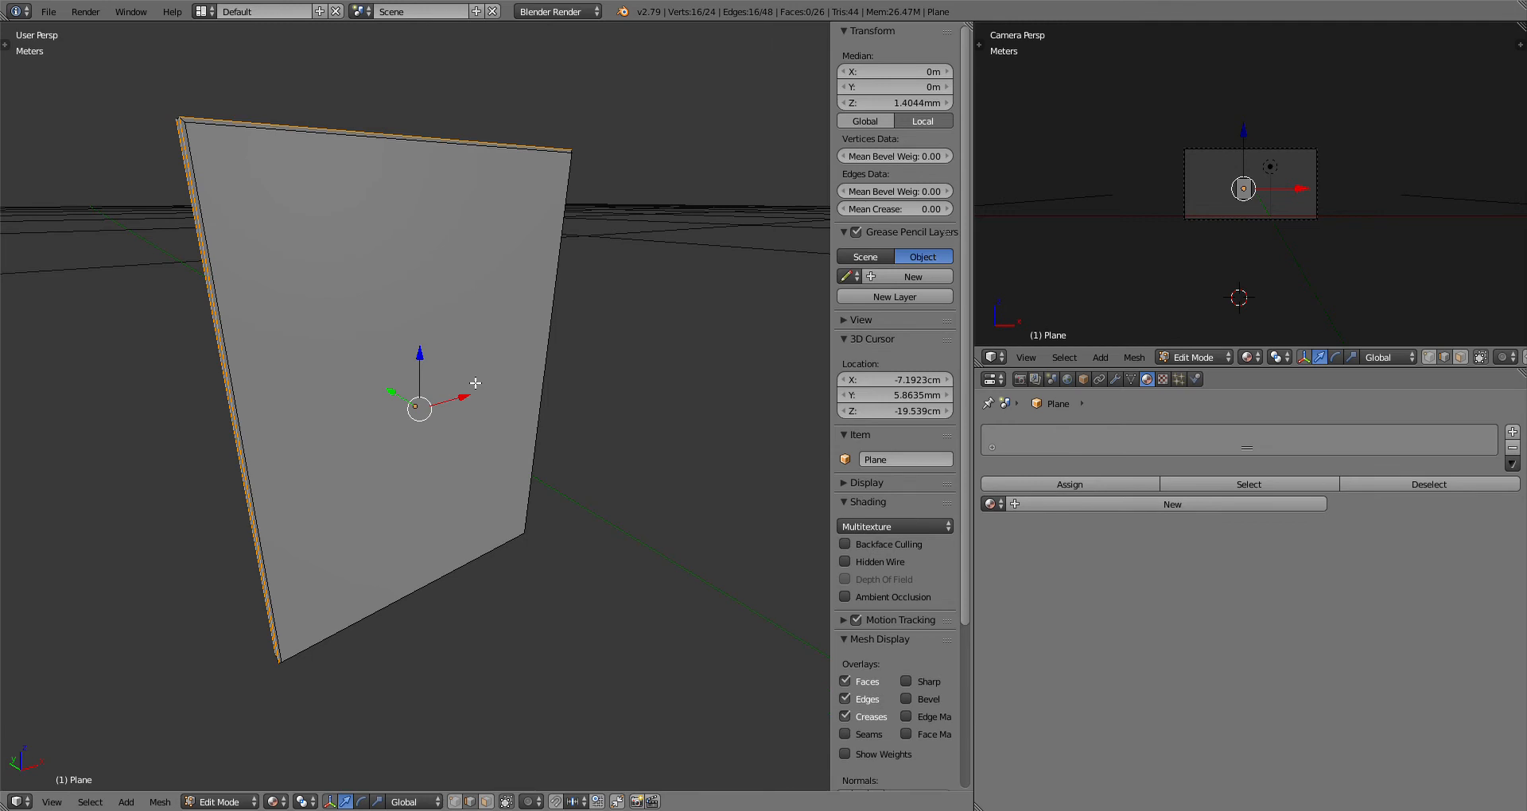
{"action": "key", "text": "s"}
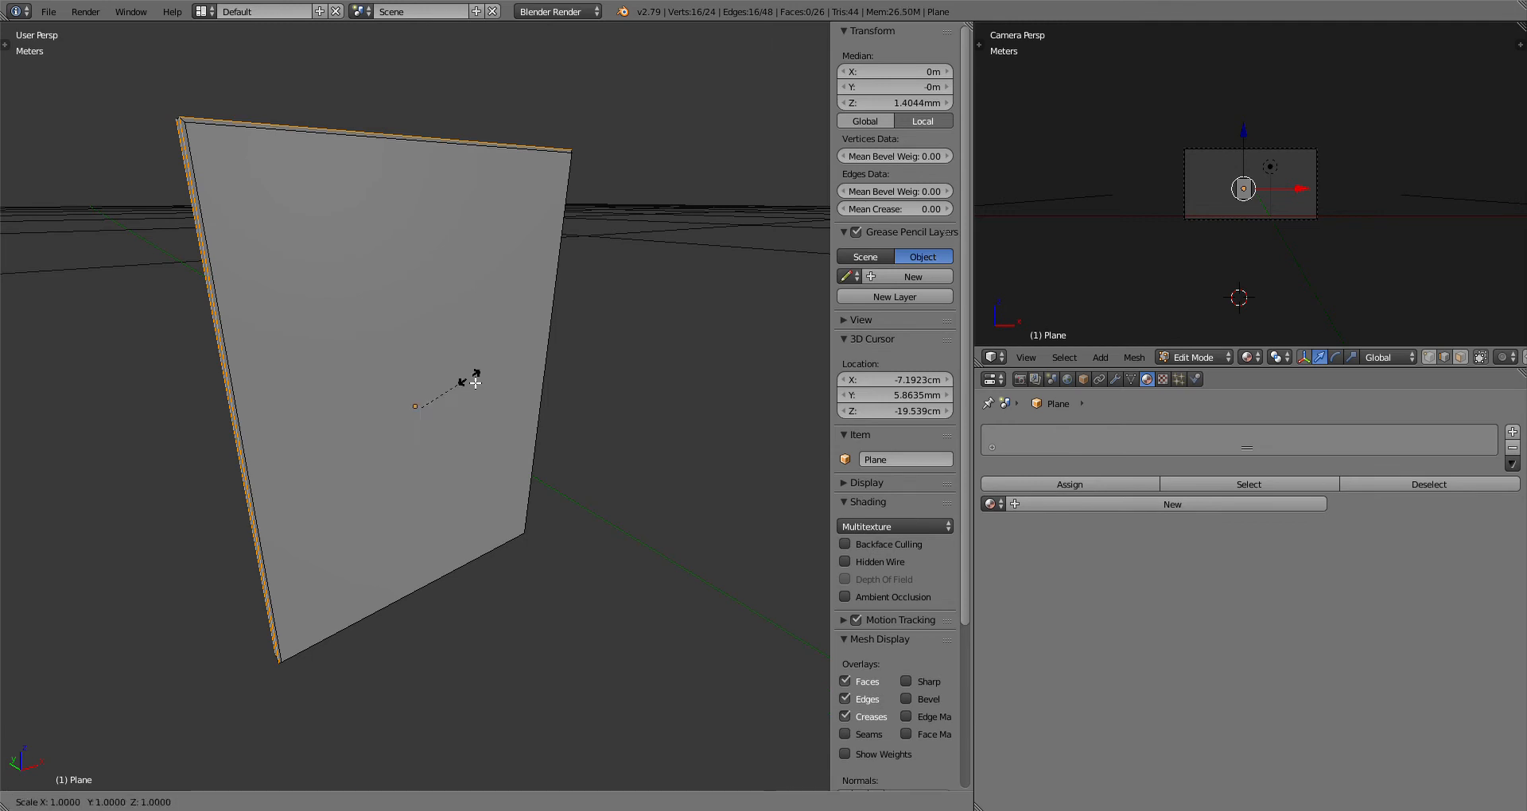
{"action": "type", "text": "0"}
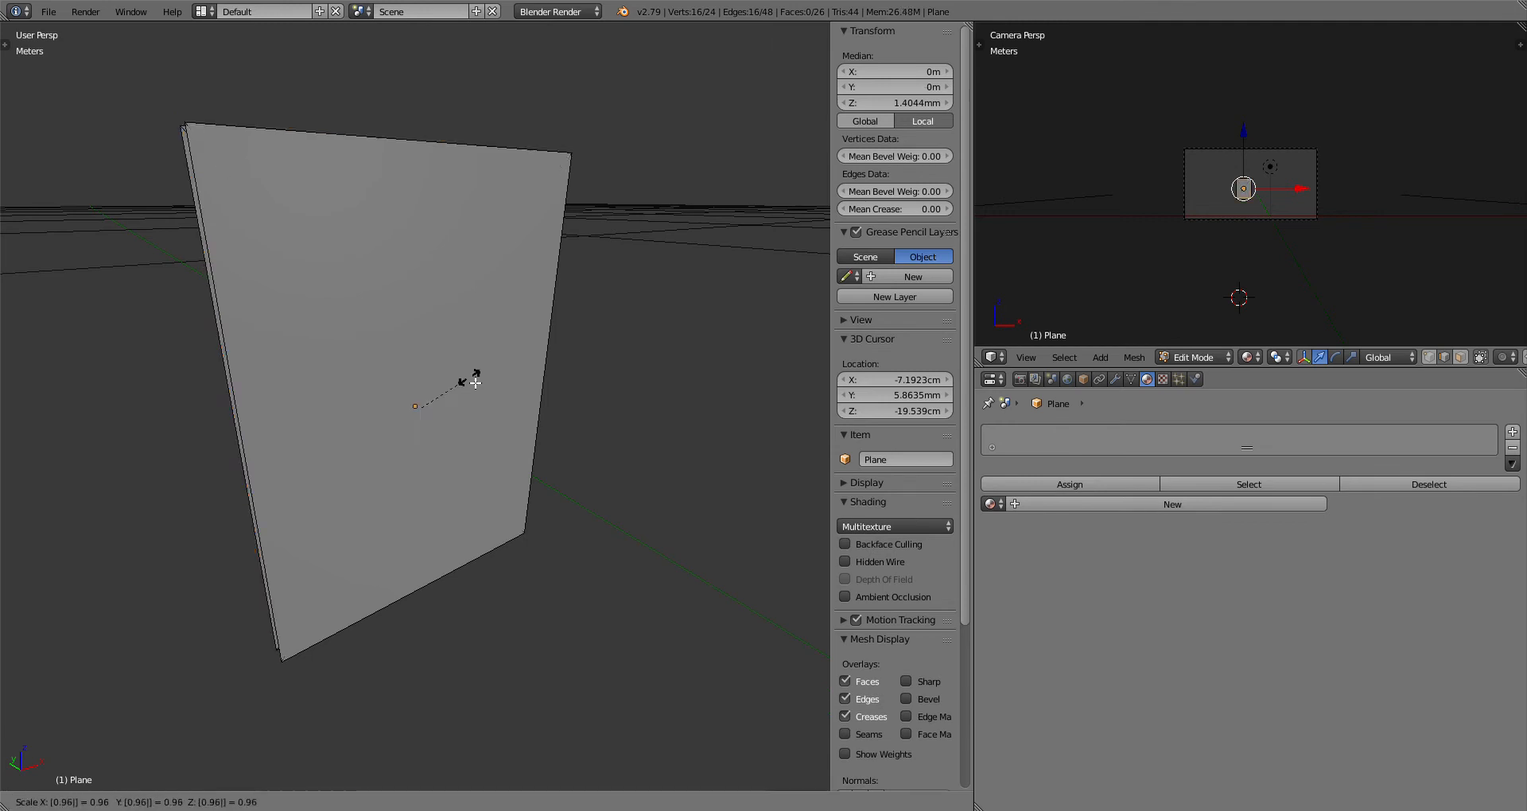
{"action": "key", "text": "Return"}
Step: Bring the two side edge loops closer together by scaling along global Y, and clear the selection in face-select mode
{"action": "middle_click_drag", "start_coordinate": [476, 383], "coordinate": [538, 360]}
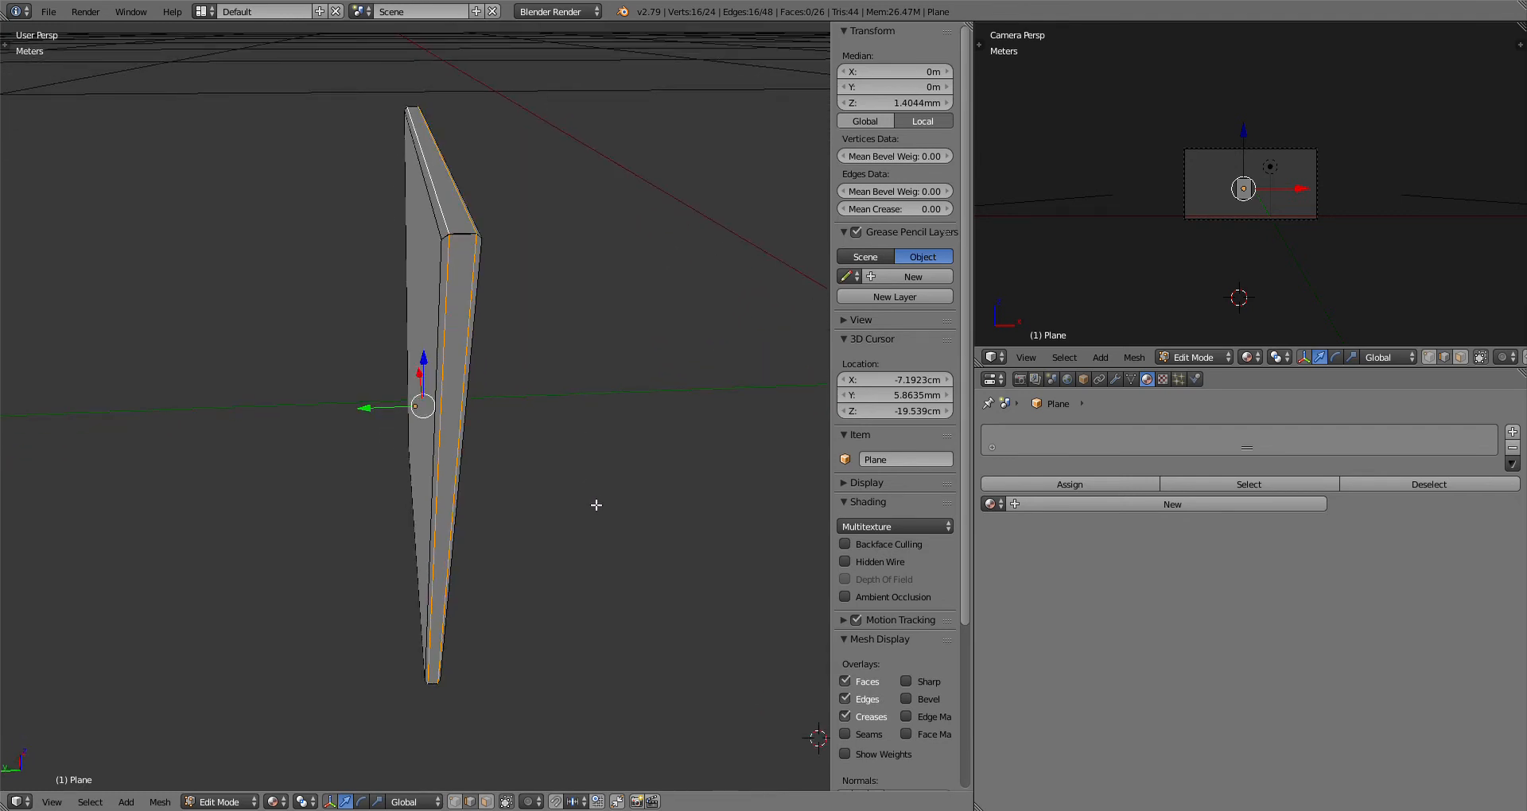
{"action": "key", "text": "s"}
{"action": "key", "text": "x"}
{"action": "key", "text": "y"}
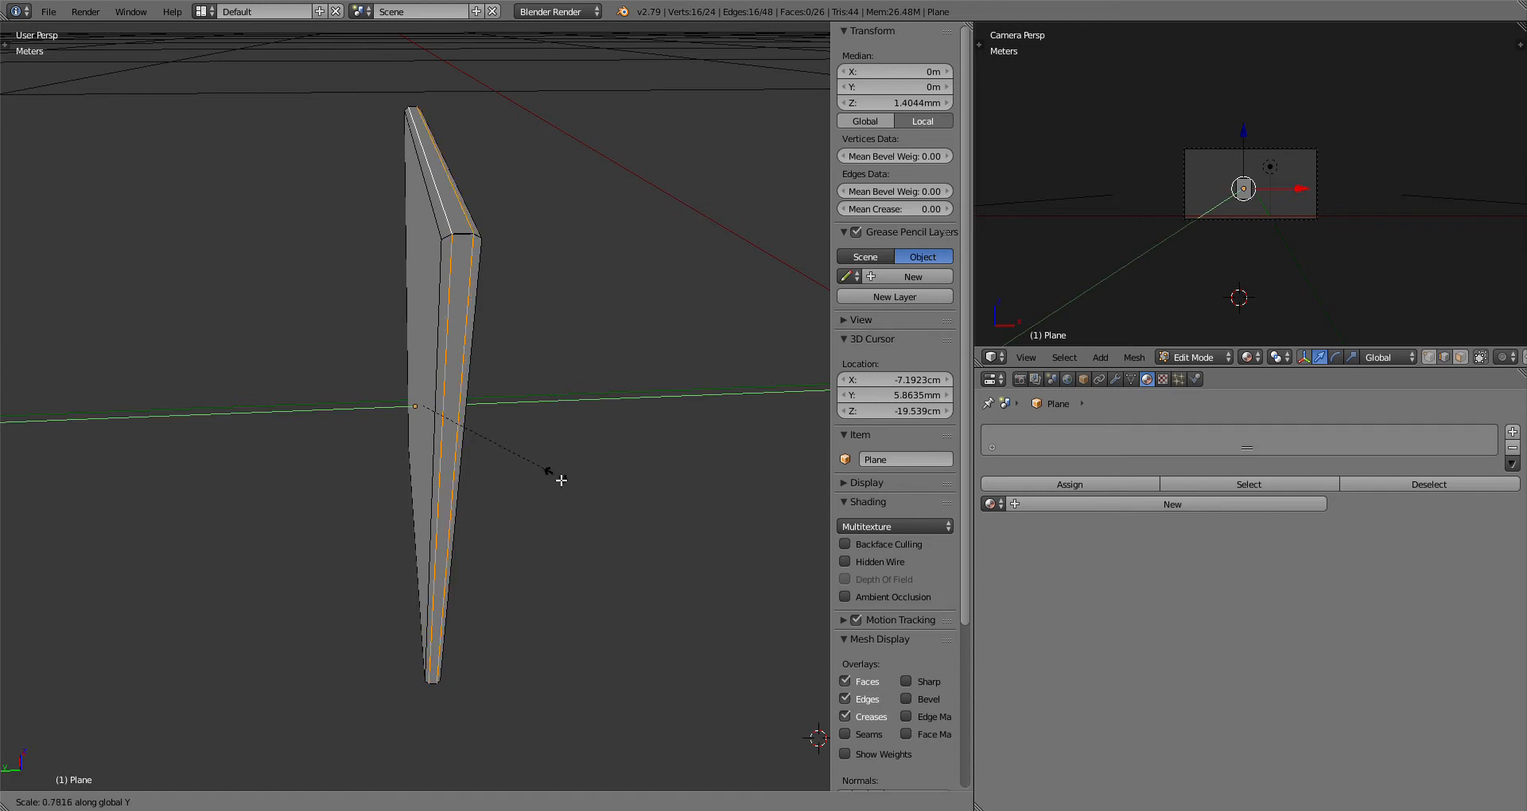
{"action": "left_click", "coordinate": [531, 446]}
{"action": "middle_click_drag", "start_coordinate": [545, 382], "coordinate": [362, 159]}
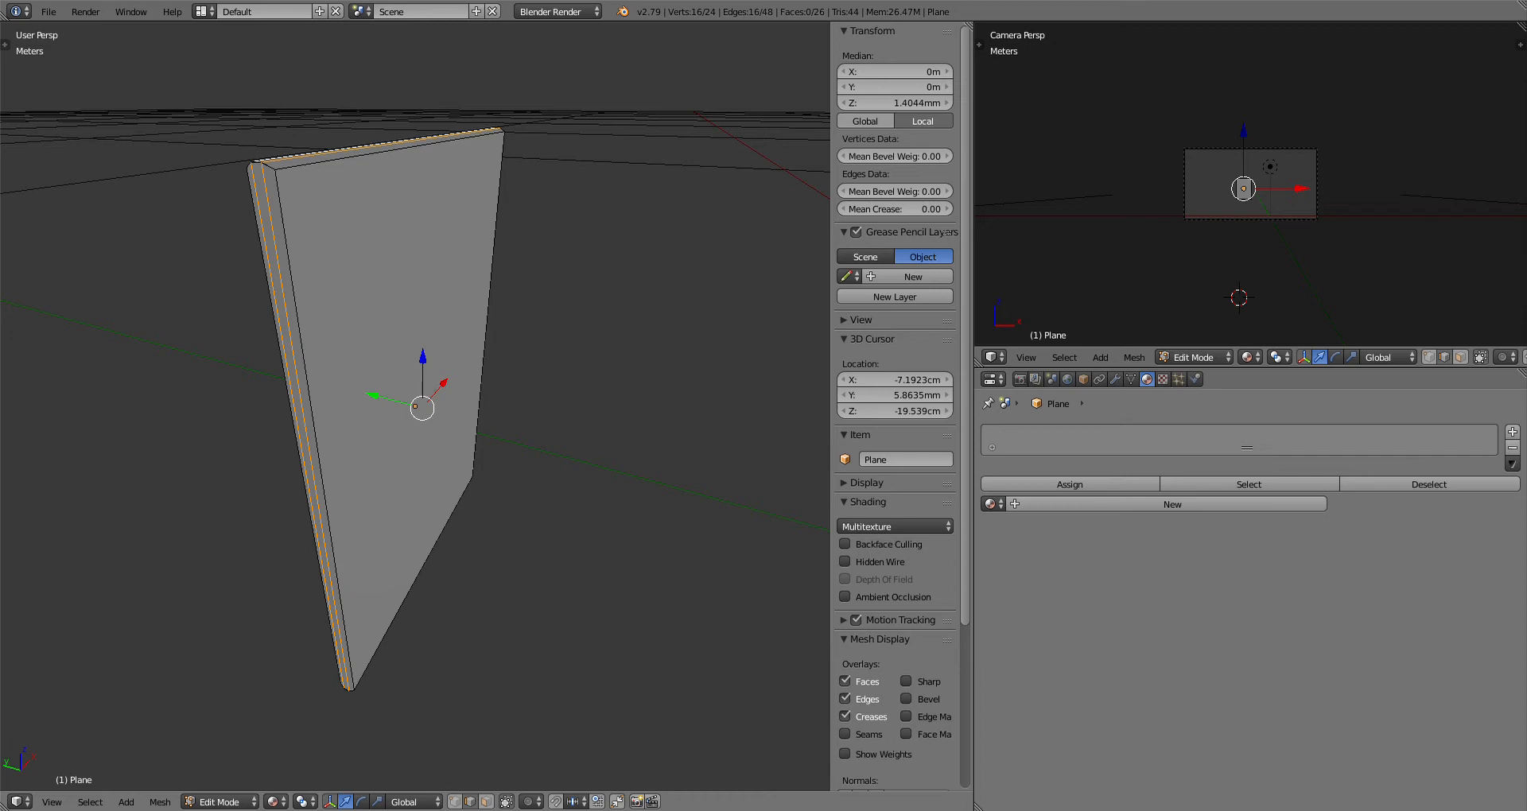
{"action": "left_click", "coordinate": [486, 802]}
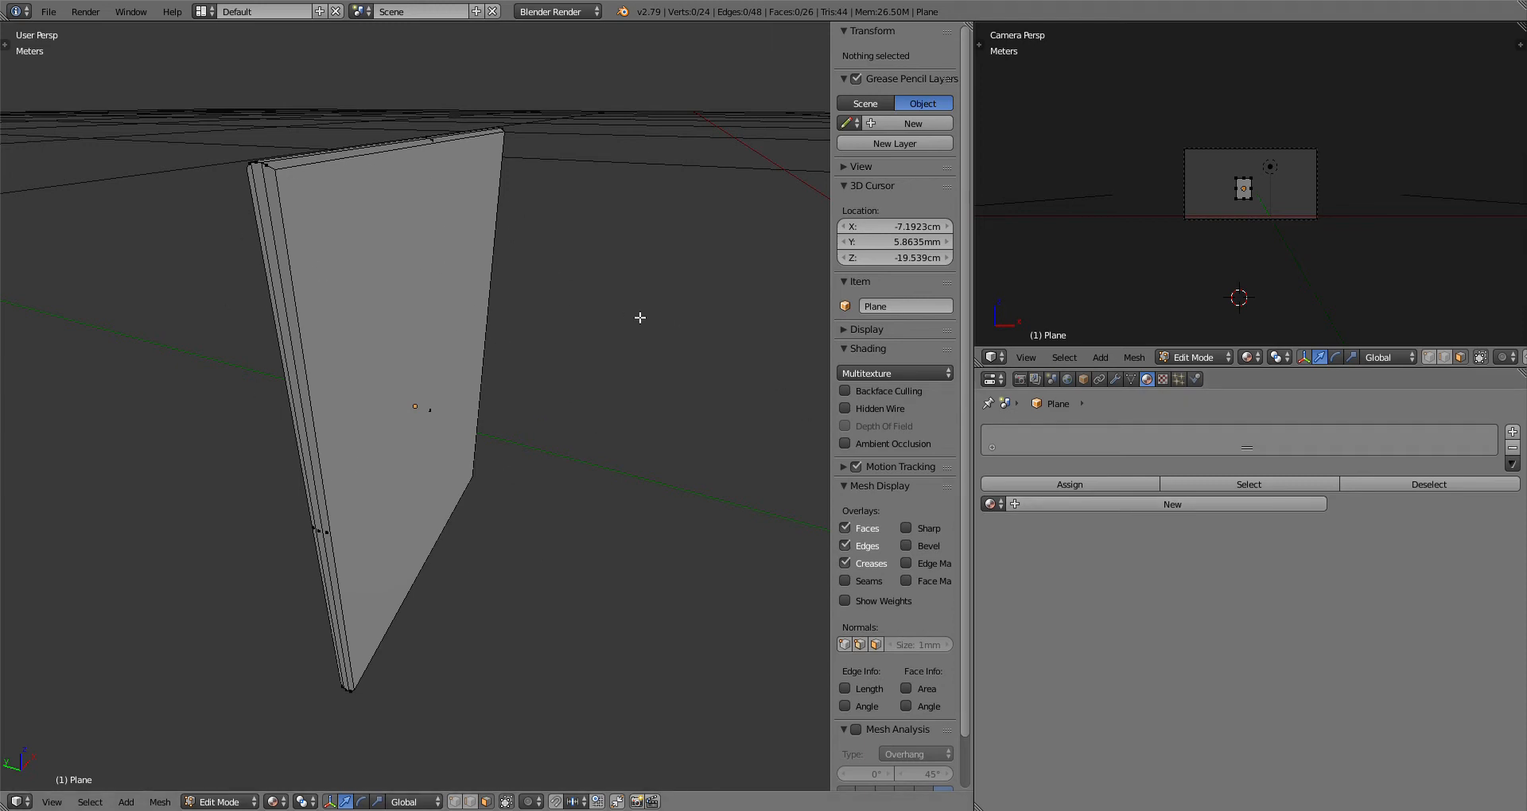
{"action": "middle_click_drag", "start_coordinate": [640, 317], "coordinate": [443, 323]}
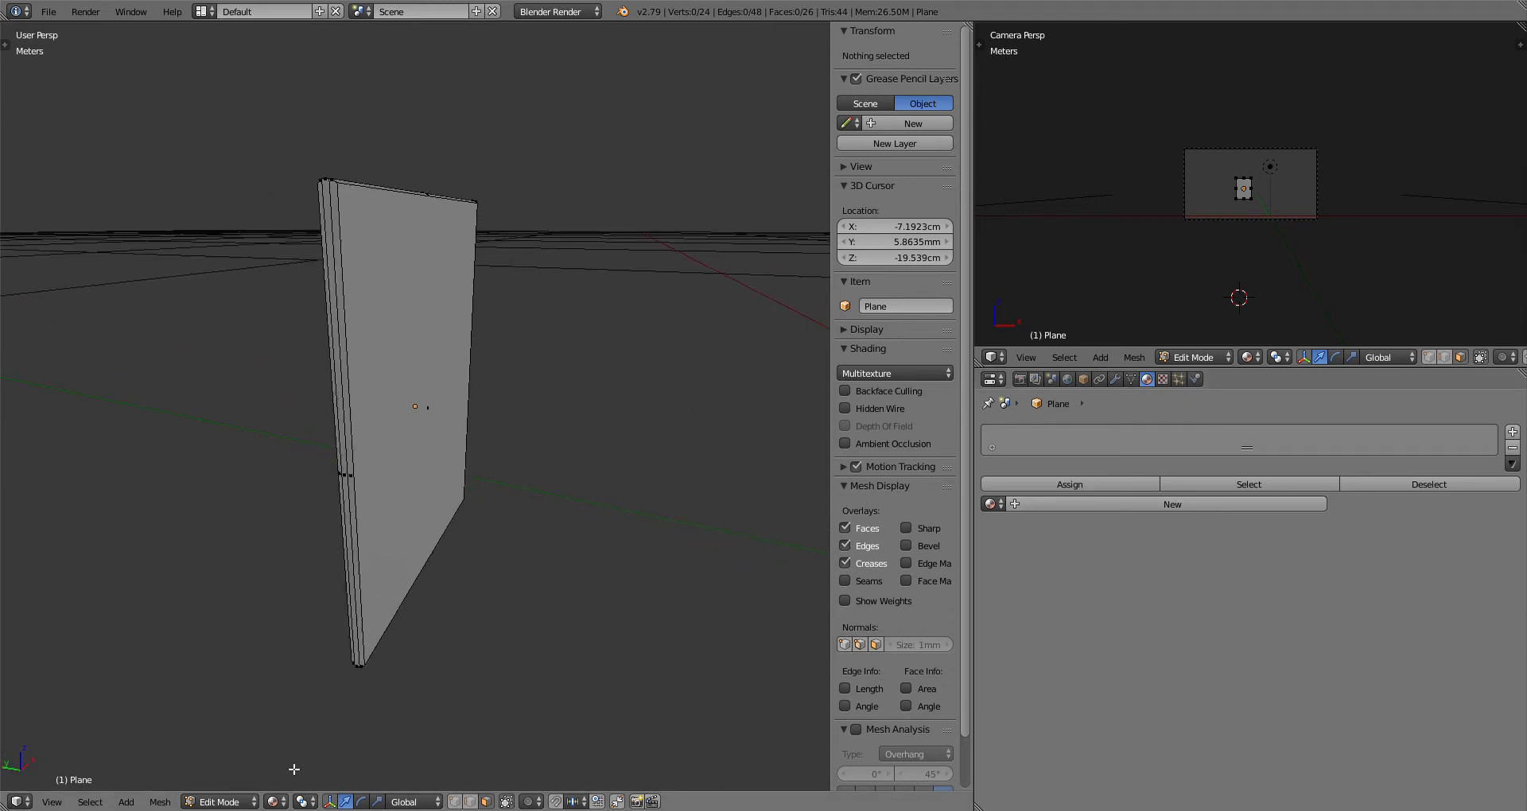
{"action": "middle_click_drag", "start_coordinate": [501, 618], "coordinate": [474, 576]}
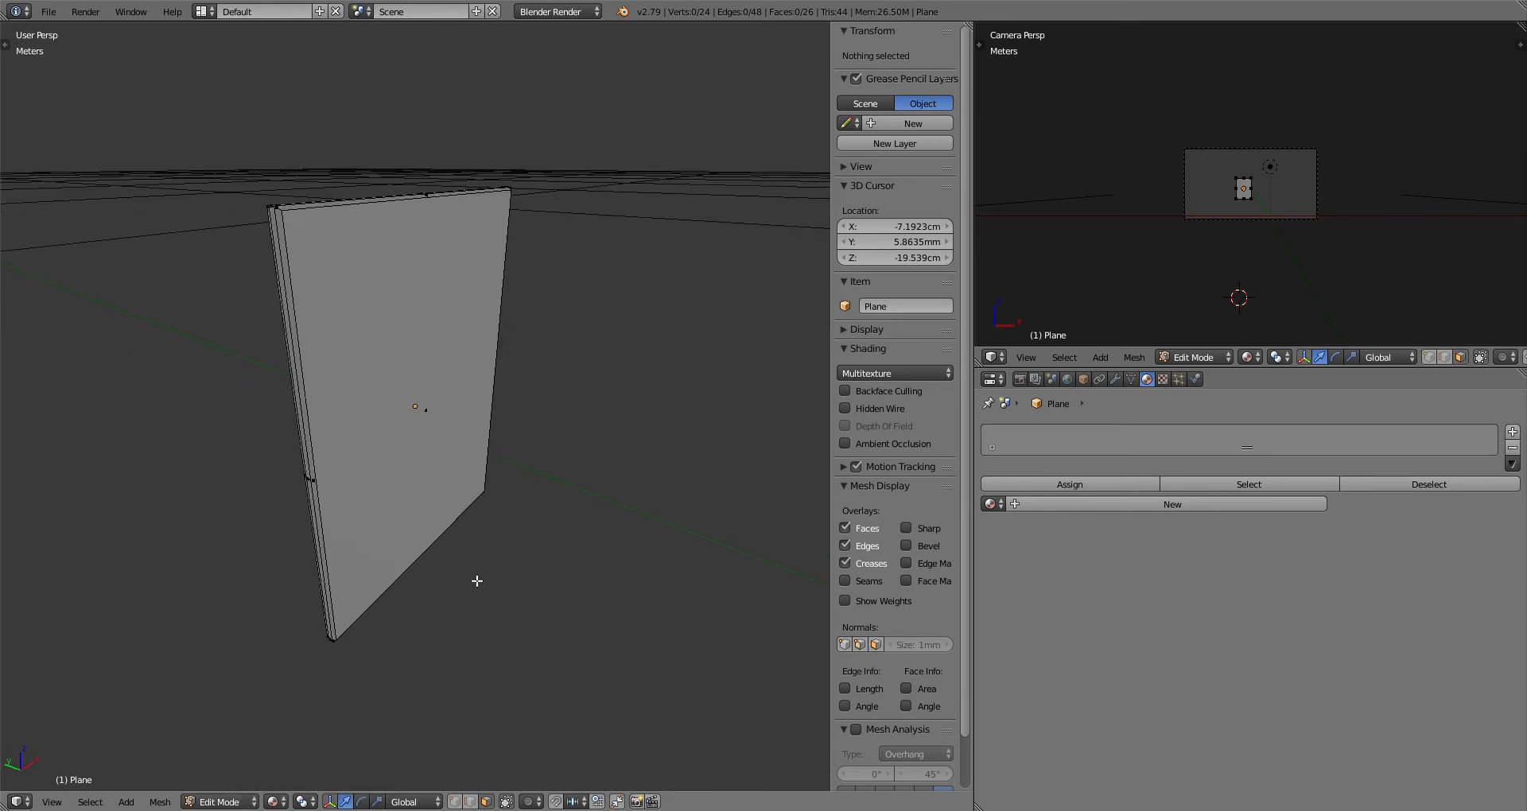
Step: Create a new material for the slab and name it Frente
{"action": "left_click", "coordinate": [1141, 504]}
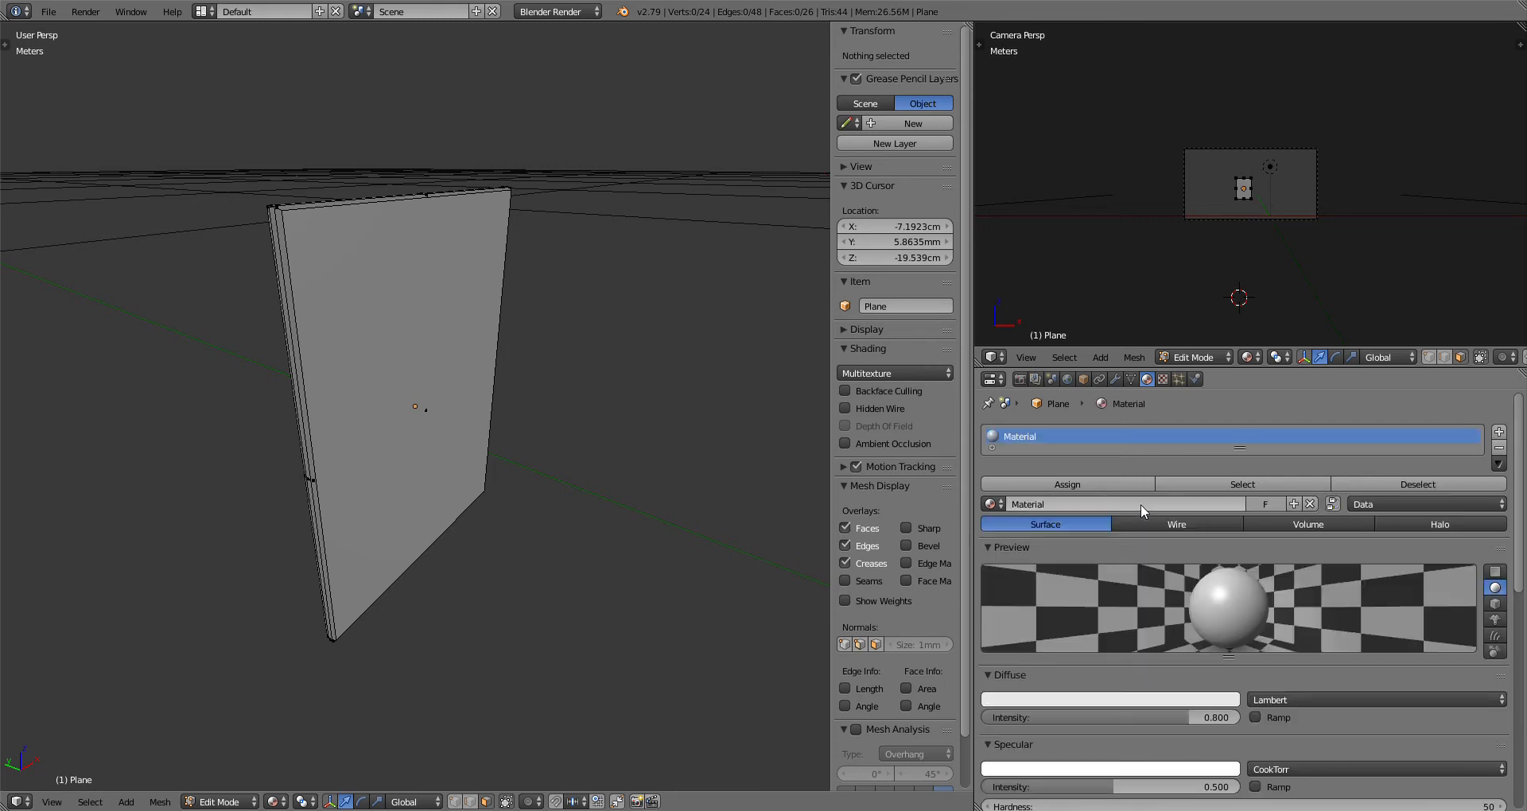
{"action": "left_click", "coordinate": [1077, 502]}
{"action": "type", "text": "fR"}
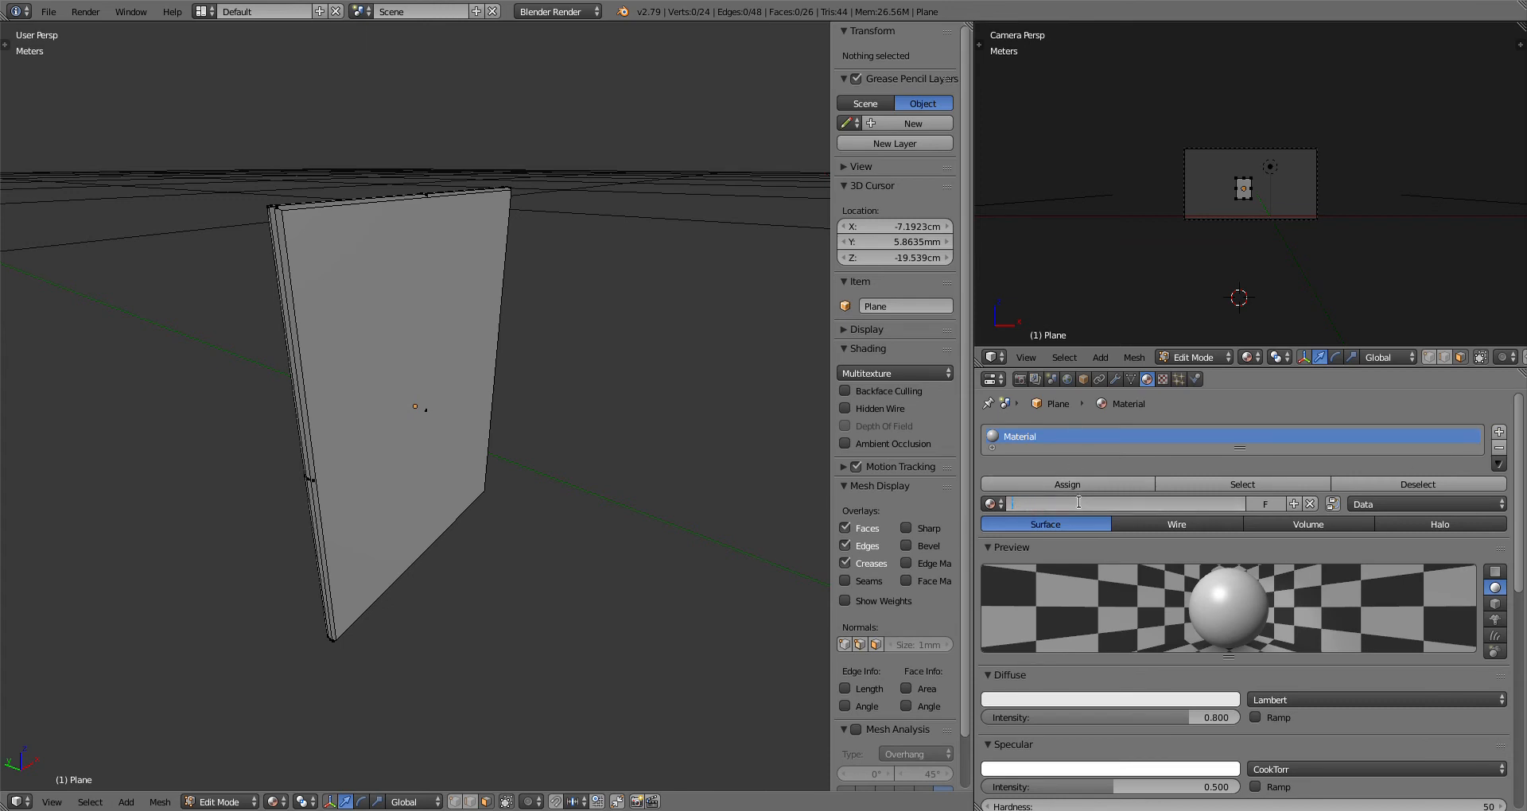
{"action": "type", "text": "ente"}
{"action": "key", "text": "Return"}
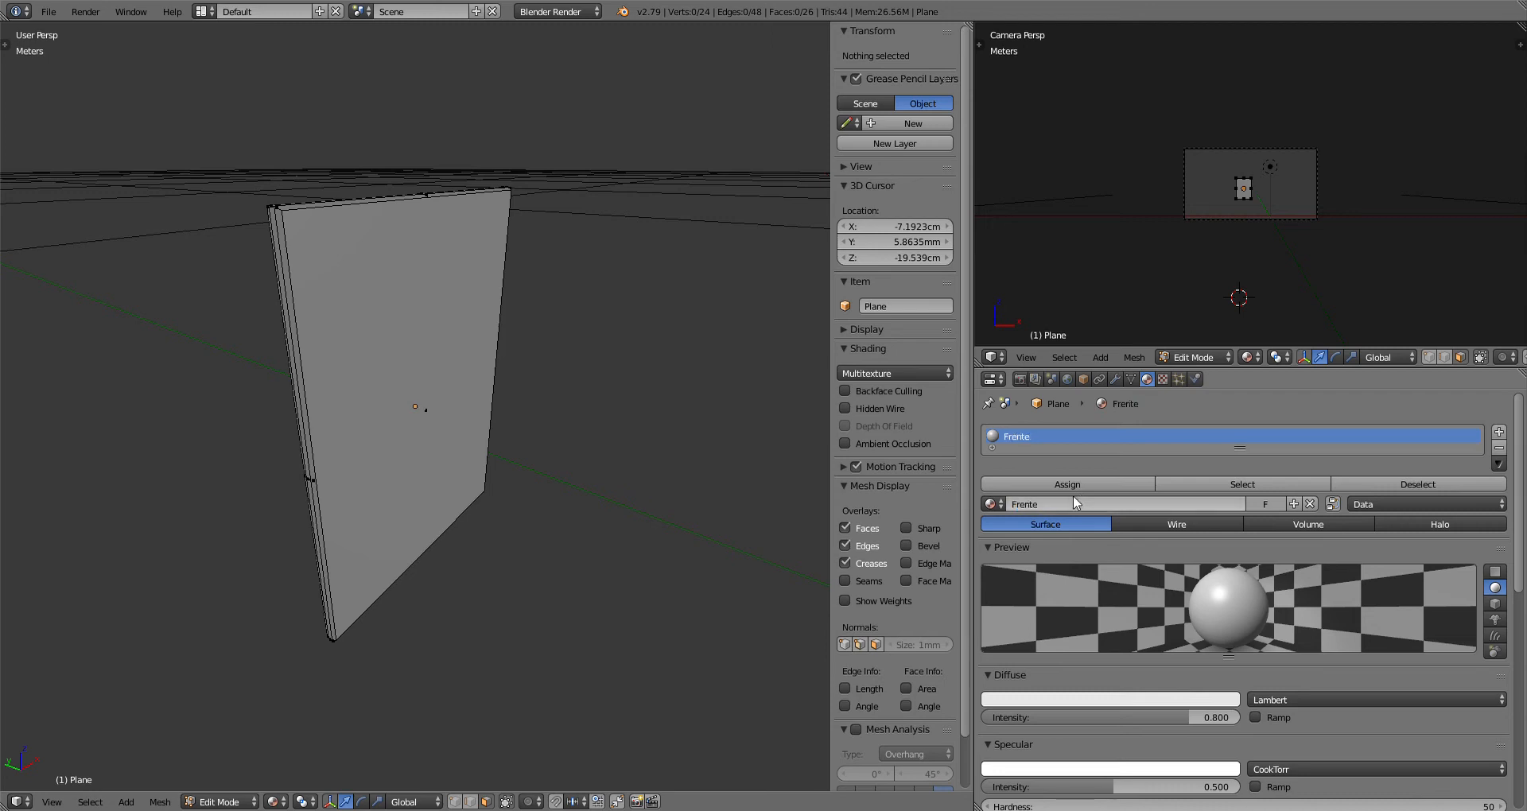
Step: Add a second material slot with a new material named Trás
{"action": "left_click", "coordinate": [1499, 432]}
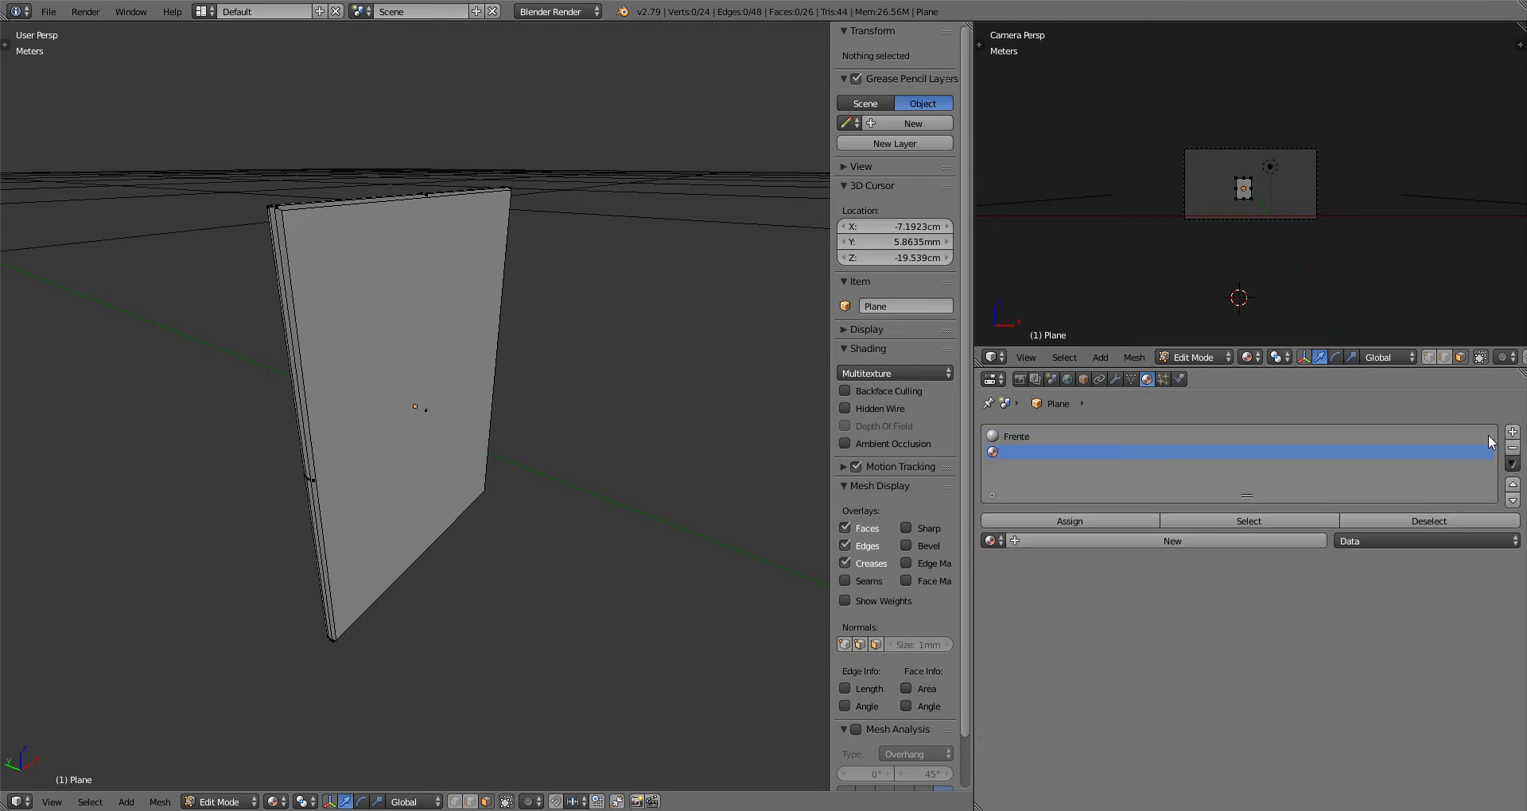
{"action": "left_click", "coordinate": [1110, 541]}
{"action": "left_click", "coordinate": [1110, 542]}
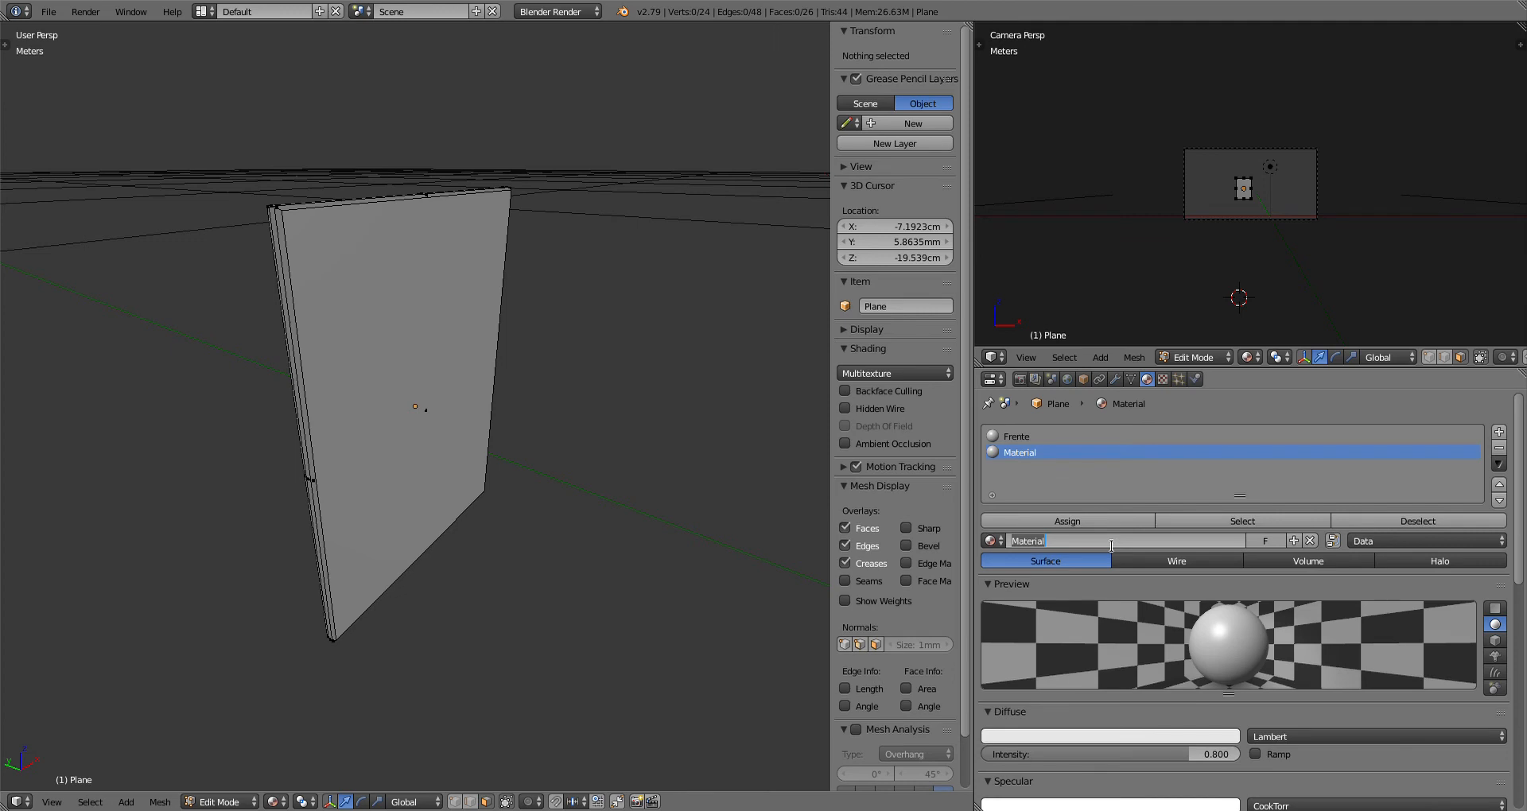
{"action": "type", "text": "Trás"}
{"action": "key", "text": "Return"}
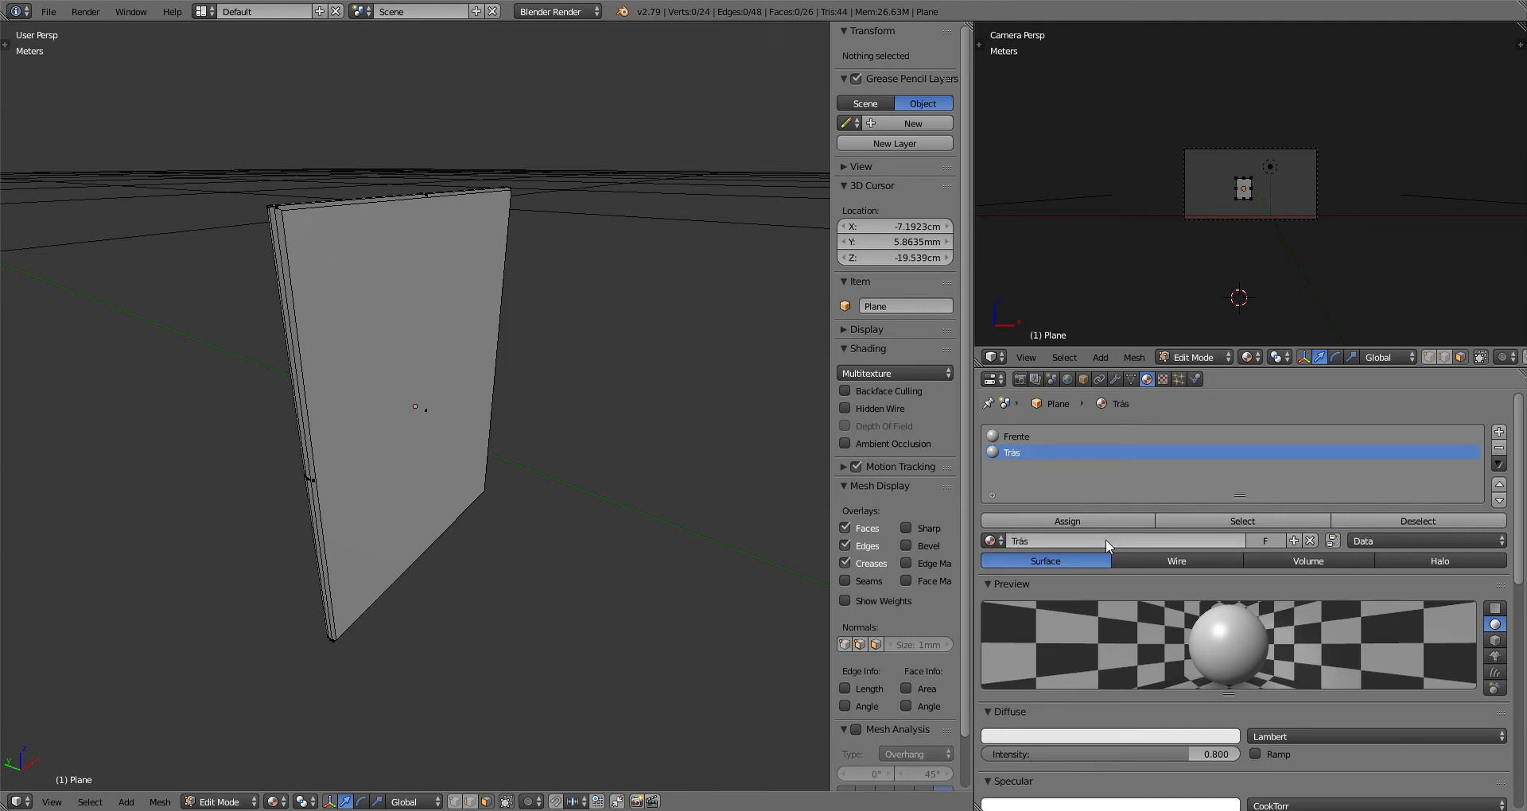
Step: Add a third material slot with a new material named Borda
{"action": "left_click", "coordinate": [1496, 435]}
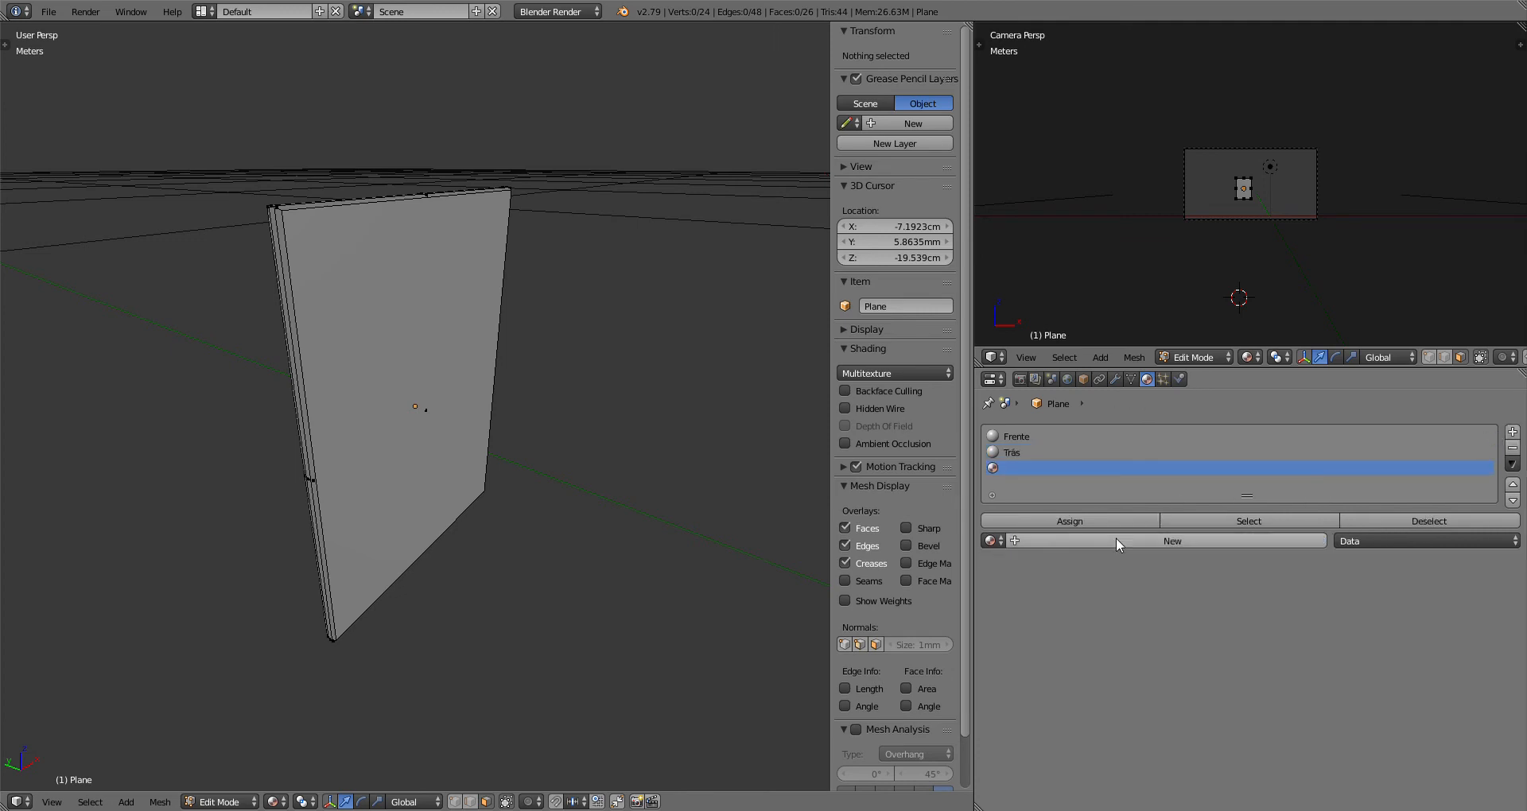
{"action": "left_click", "coordinate": [1116, 539]}
{"action": "left_click", "coordinate": [1116, 541]}
{"action": "type", "text": "Borda"}
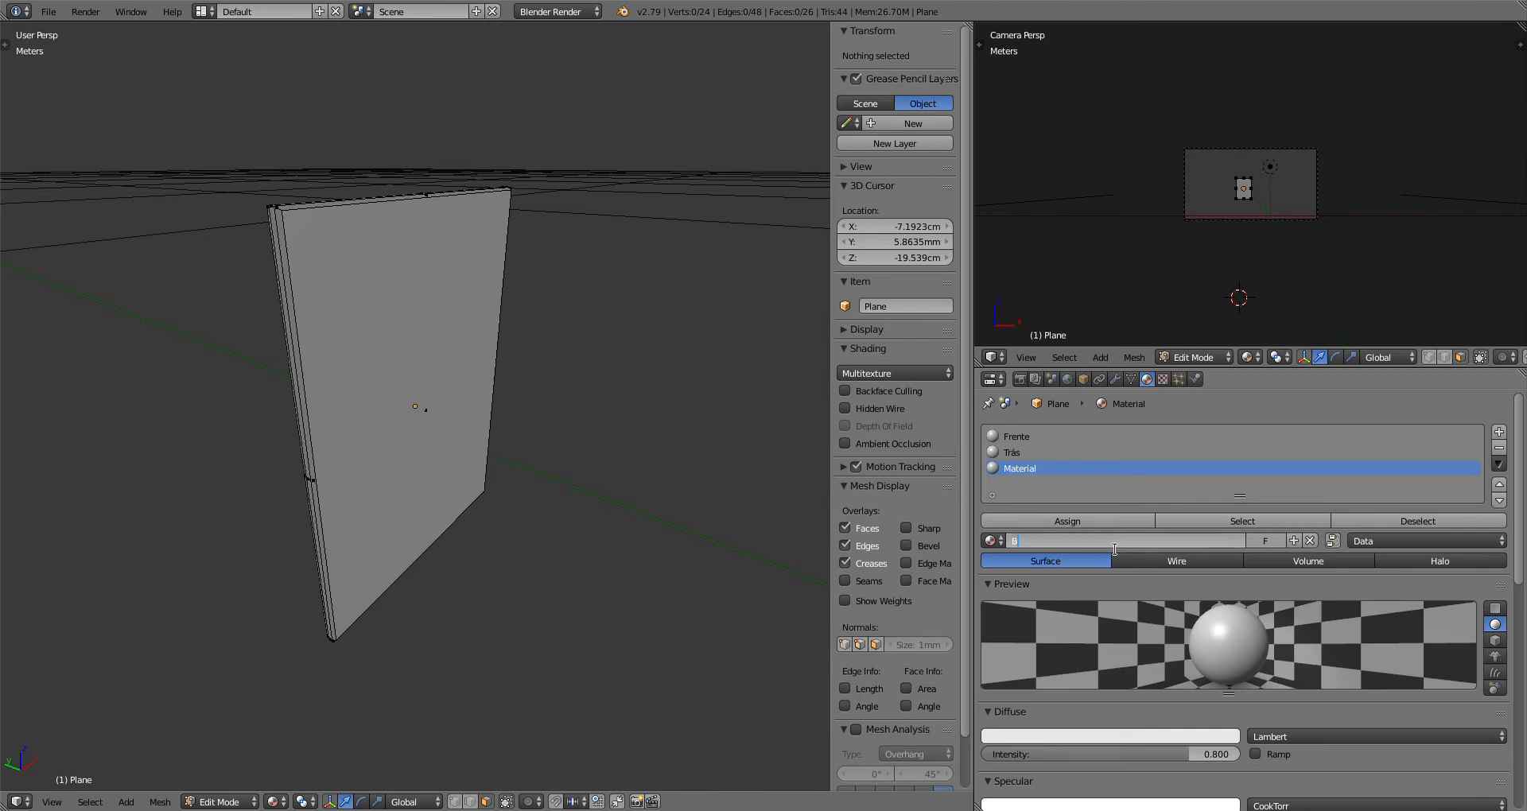
{"action": "key", "text": "Return"}
Step: Assign the Frente material to the slab's large front face and check the assignment by selecting that material's faces
{"action": "right_click", "coordinate": [409, 368]}
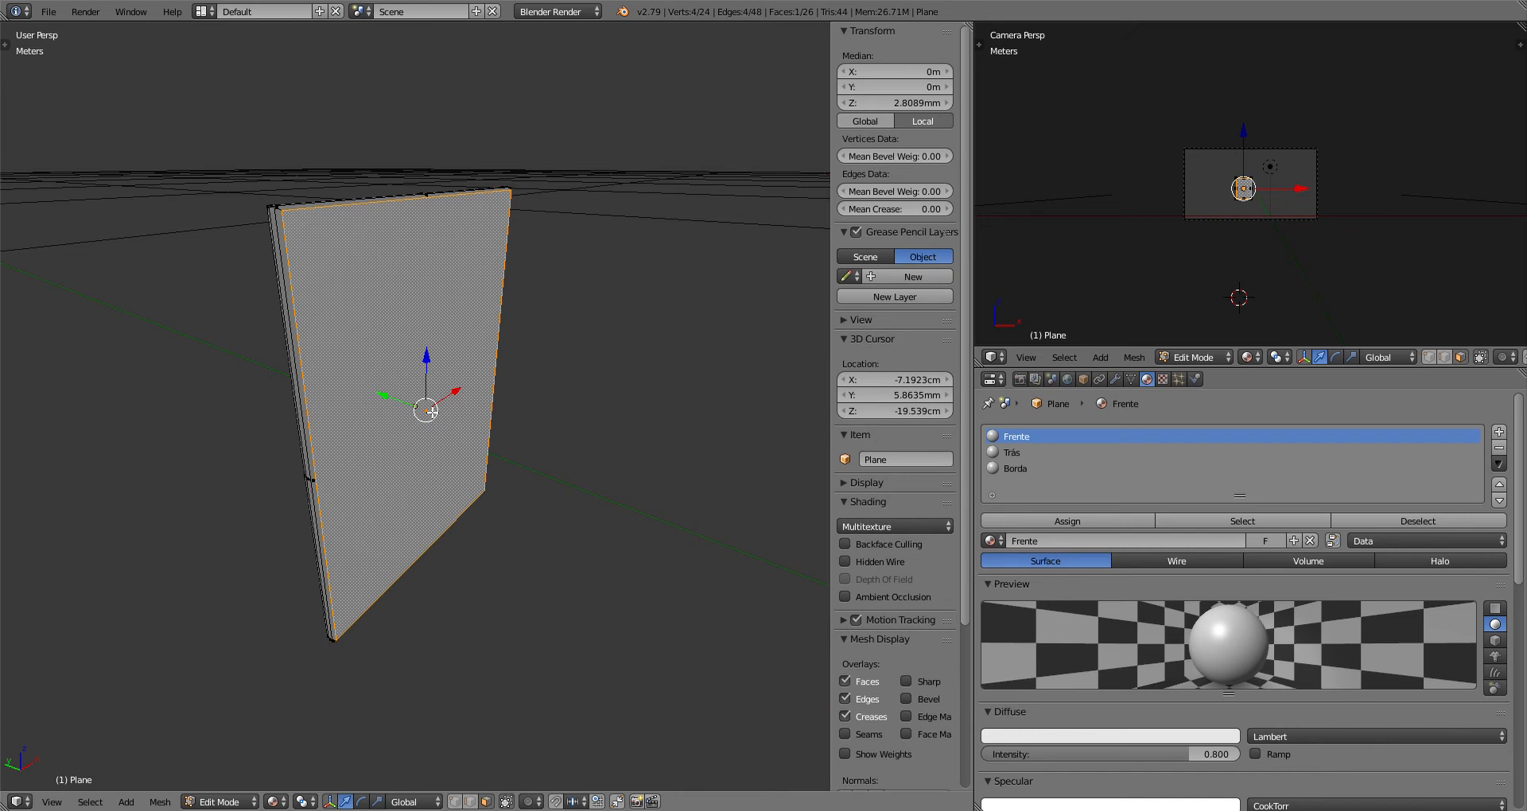
{"action": "left_click", "coordinate": [1047, 522]}
{"action": "left_click", "coordinate": [1365, 518]}
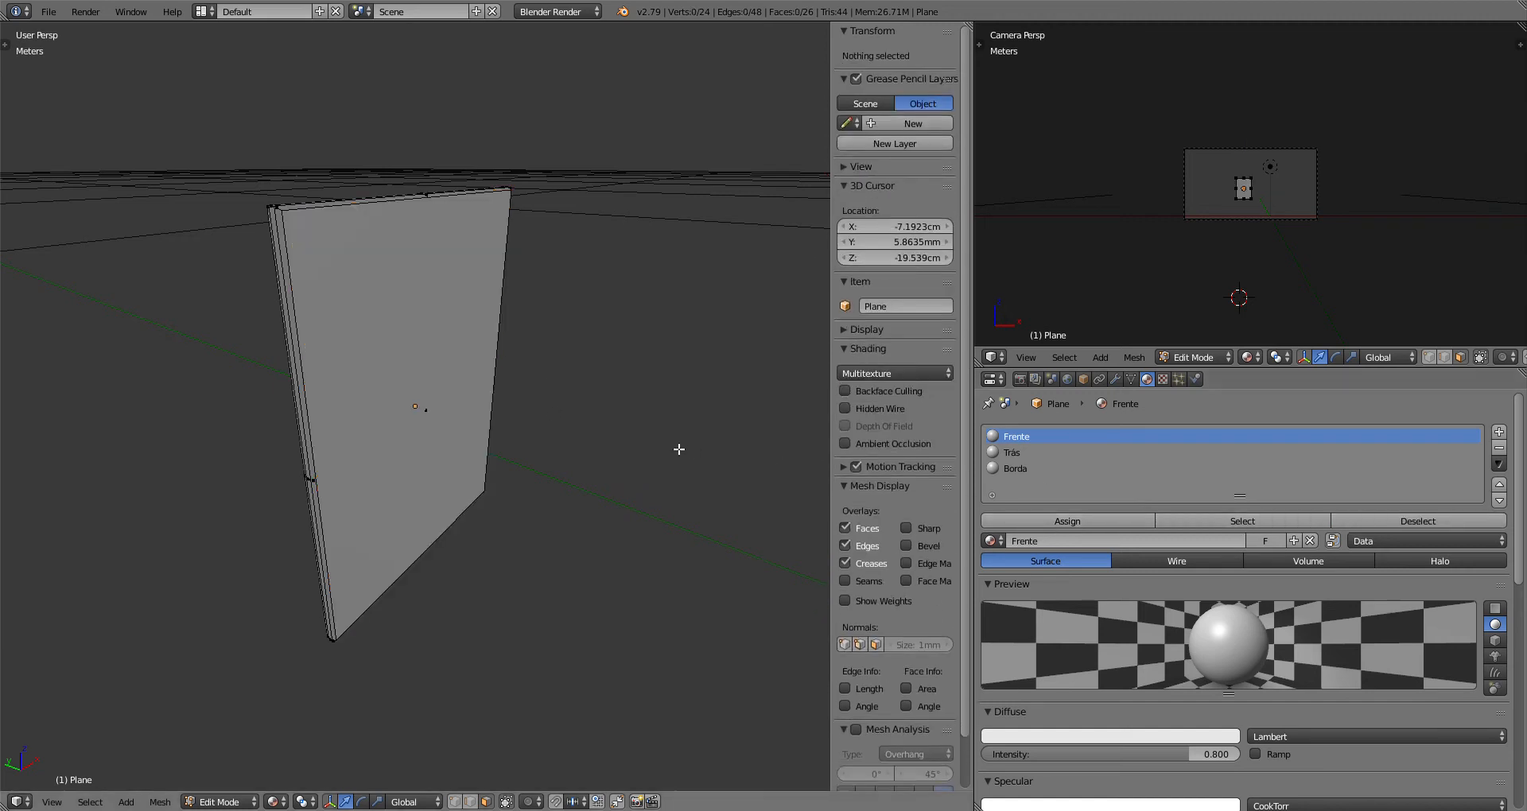
{"action": "left_click", "coordinate": [1246, 520]}
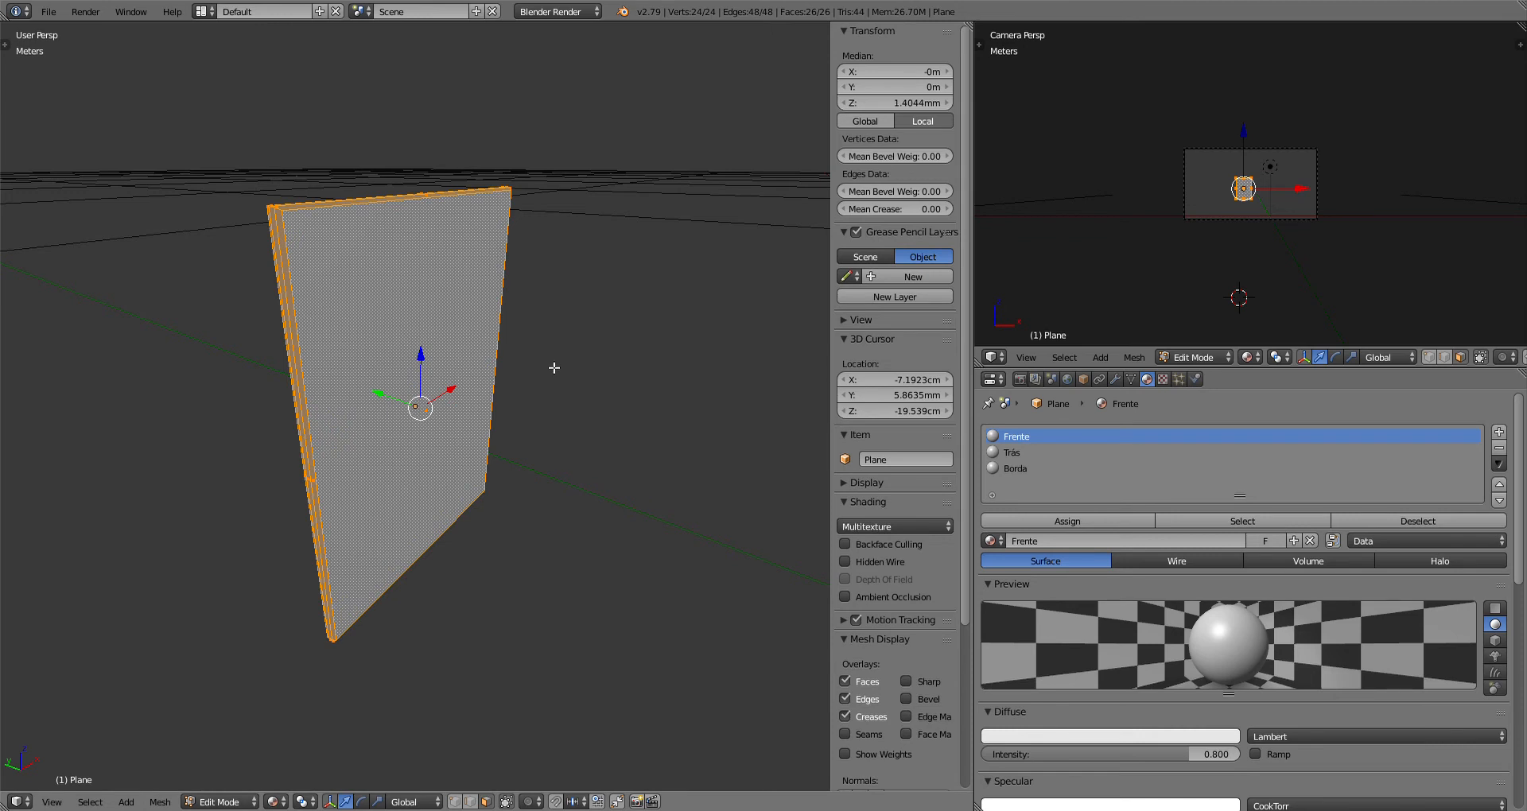
{"action": "middle_click_drag", "start_coordinate": [562, 389], "coordinate": [577, 385]}
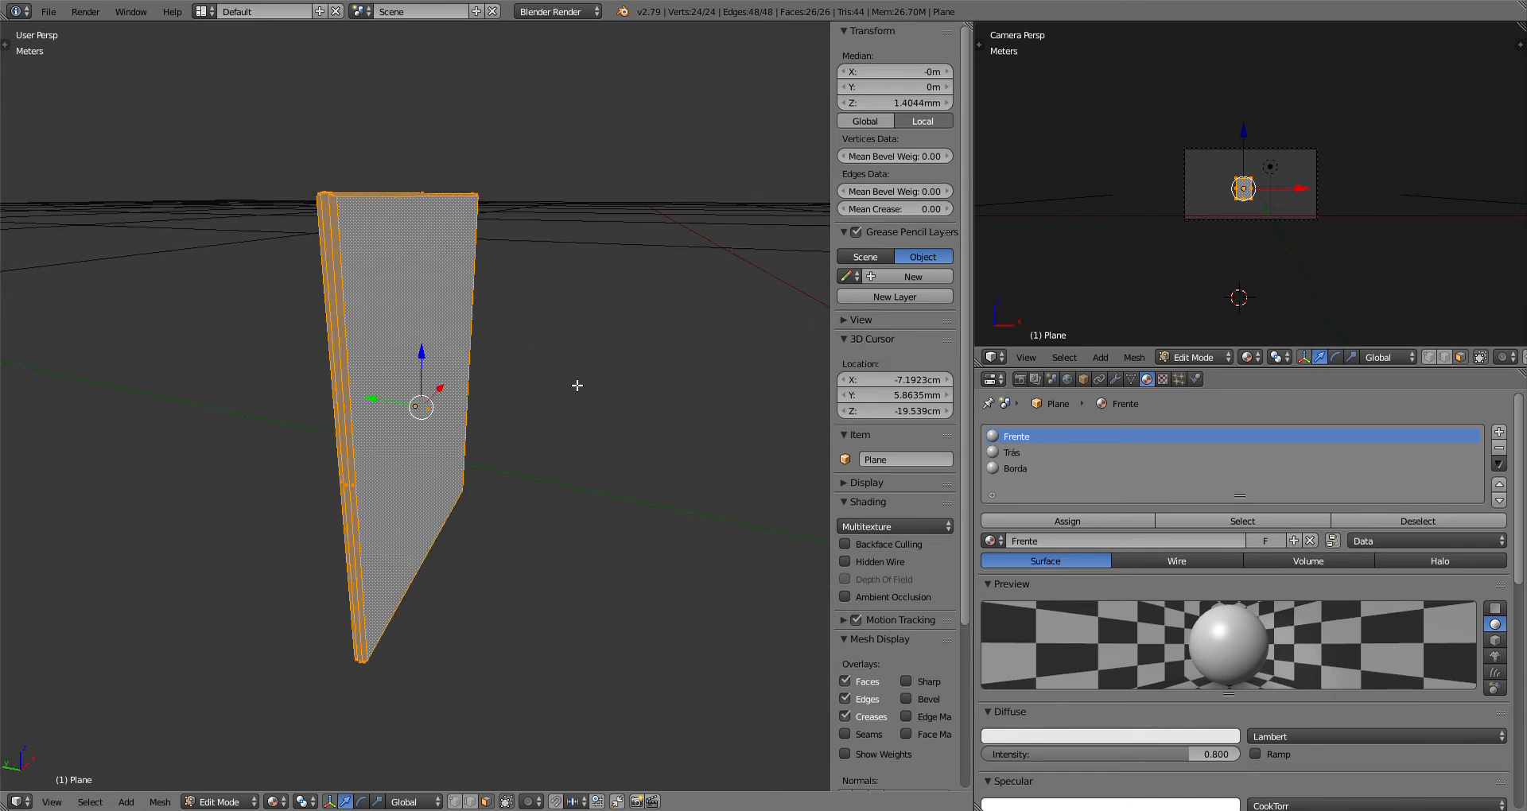
Step: Assign the Trás material to every face except the large front face, and deselect these faces
{"action": "right_click", "coordinate": [436, 379]}
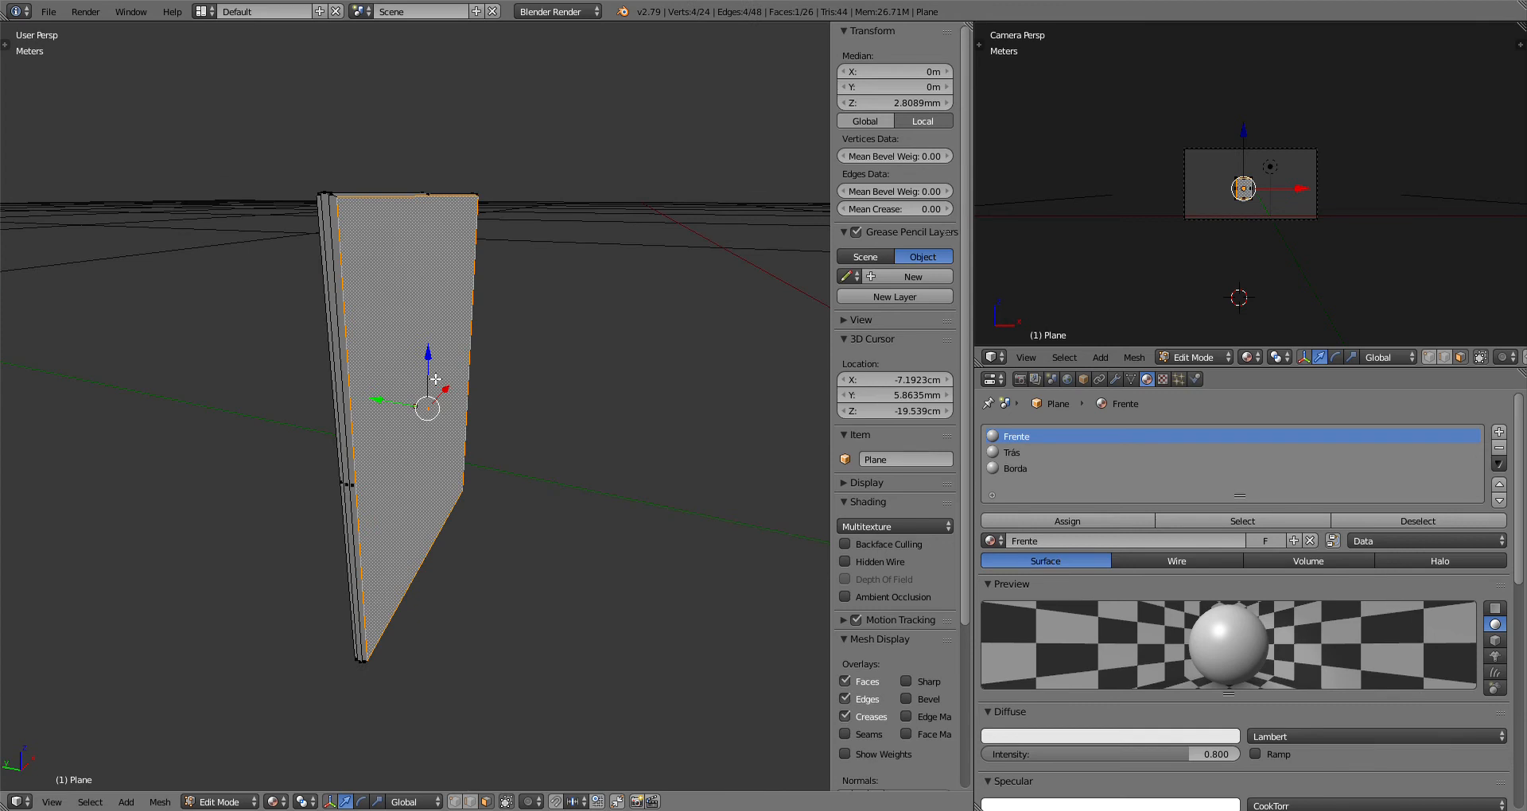
{"action": "key", "text": "ctrl+i"}
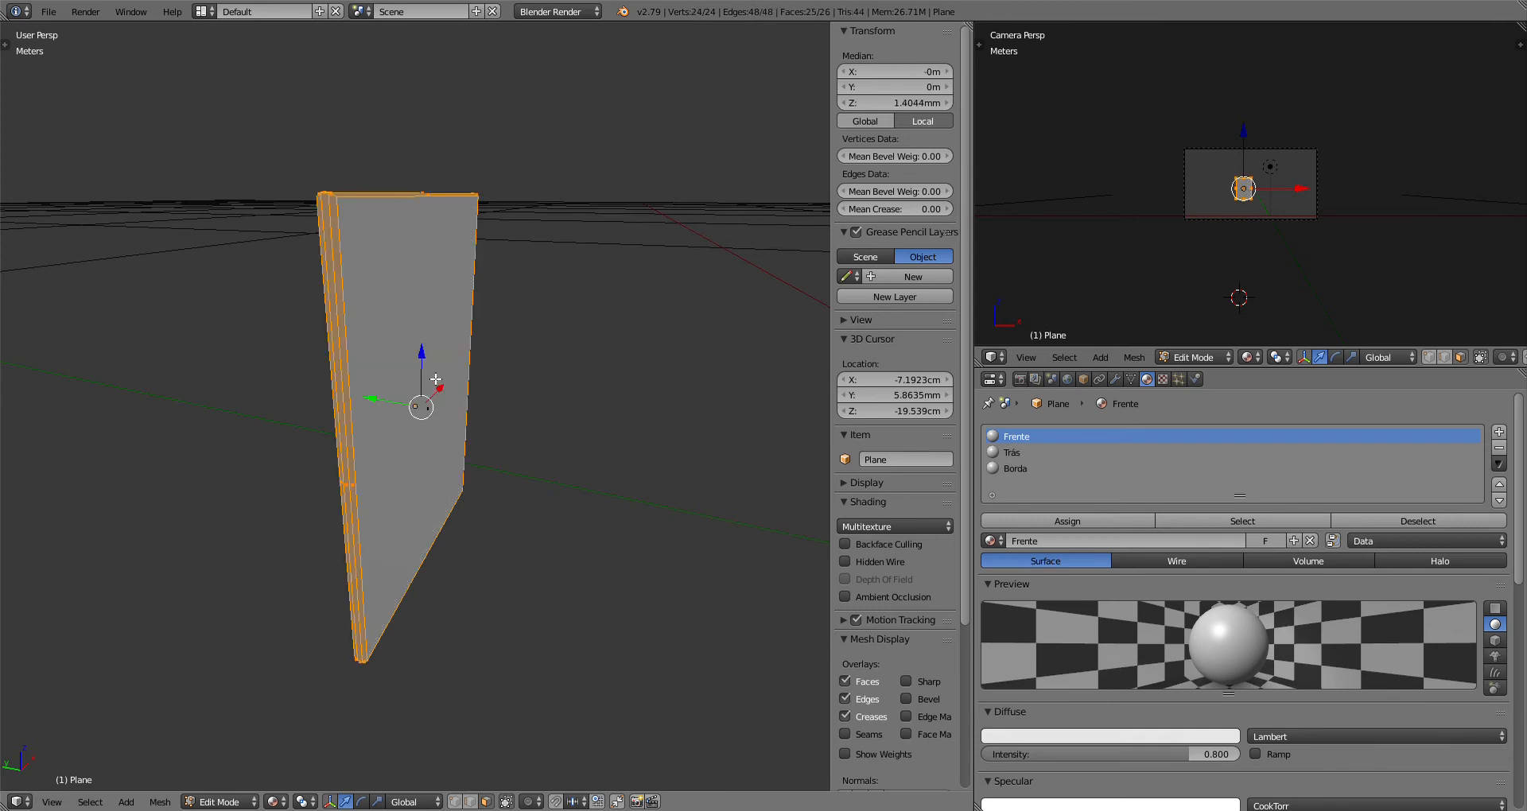
{"action": "left_click", "coordinate": [1024, 455]}
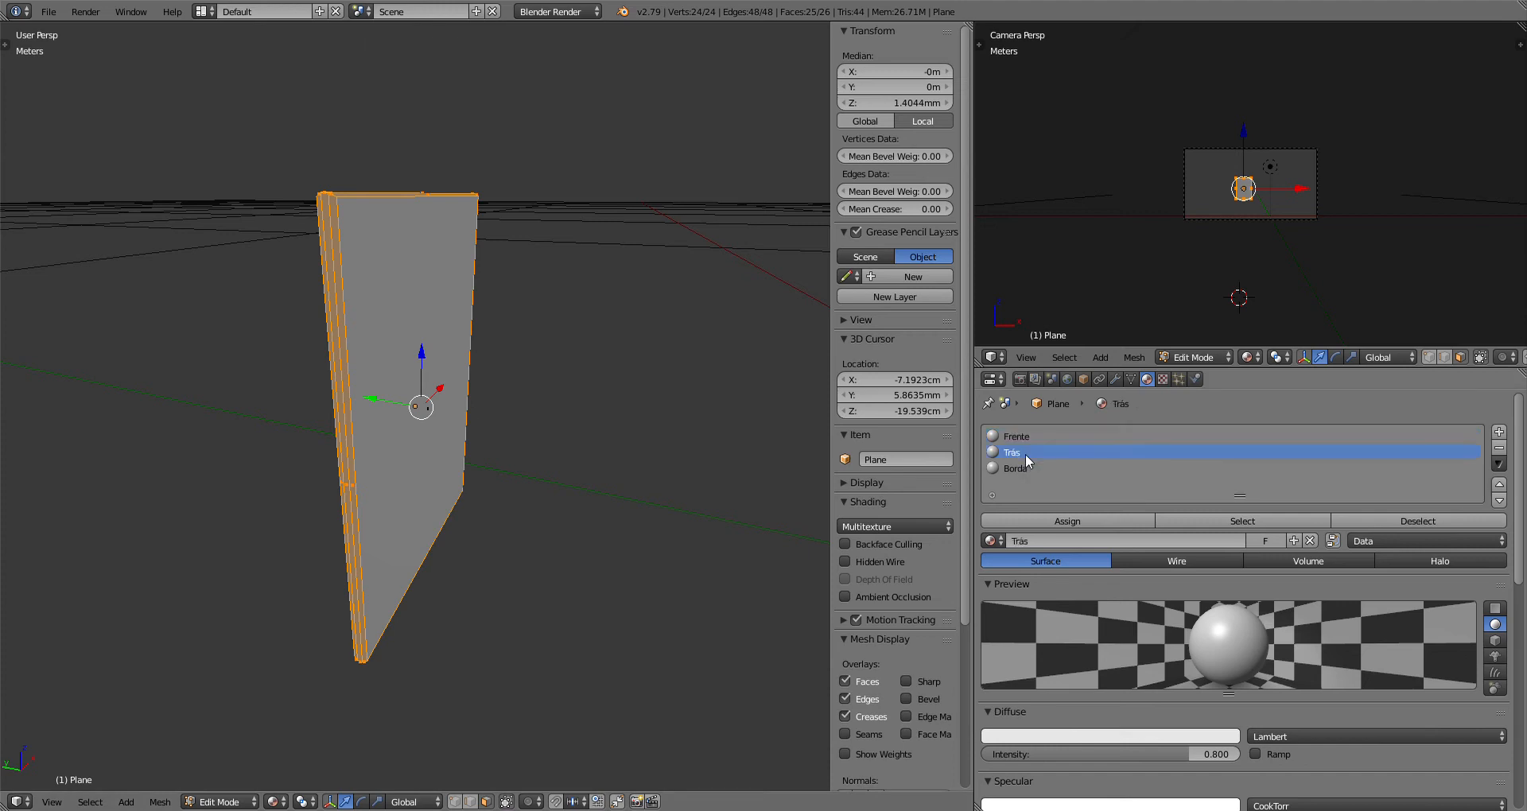
{"action": "left_click", "coordinate": [1086, 520]}
{"action": "left_click", "coordinate": [1408, 520]}
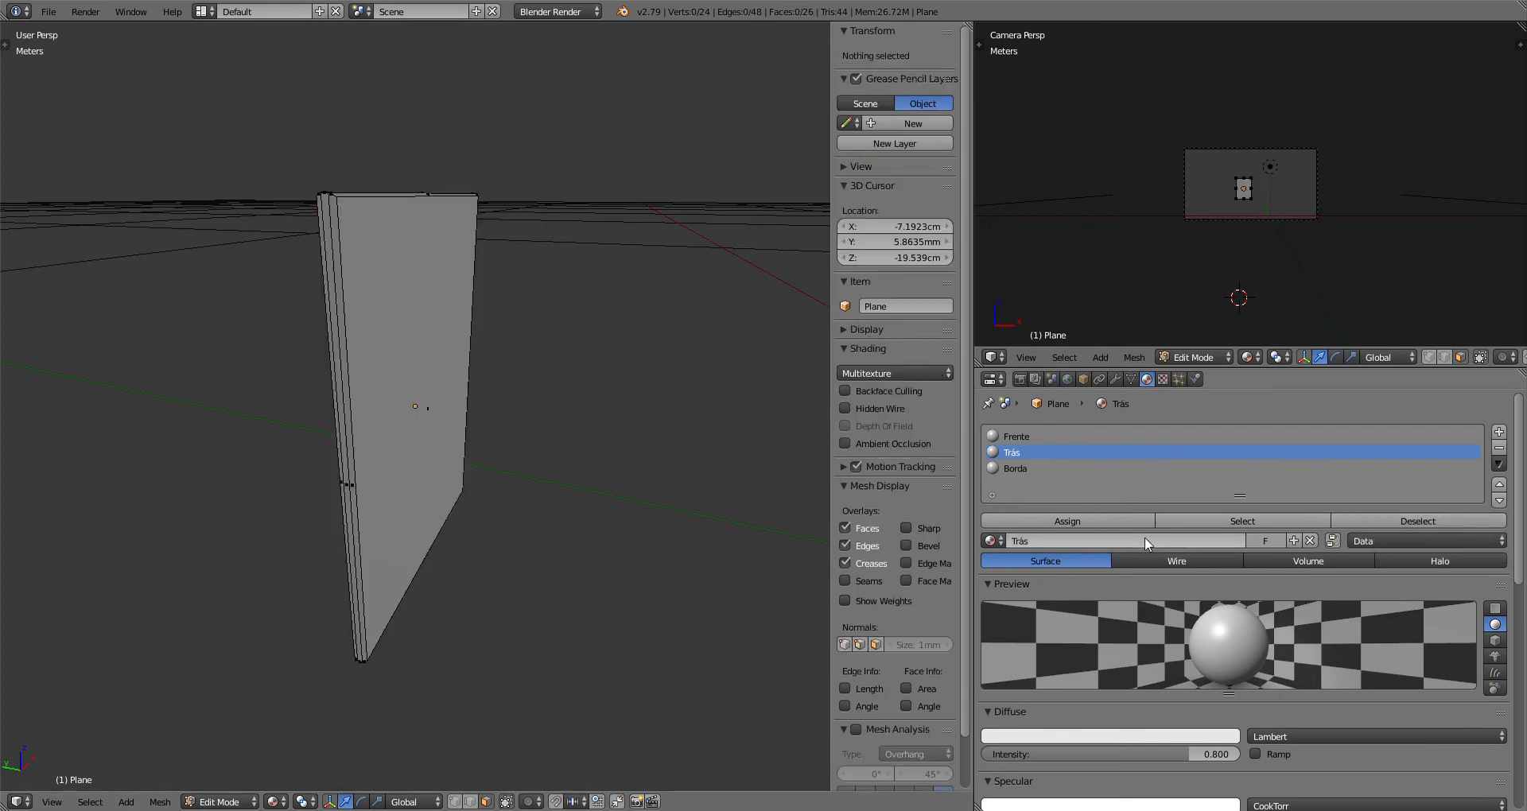
Step: Check the Frente assignment by selecting its faces, and make the Trás material slot active
{"action": "left_click", "coordinate": [1066, 436]}
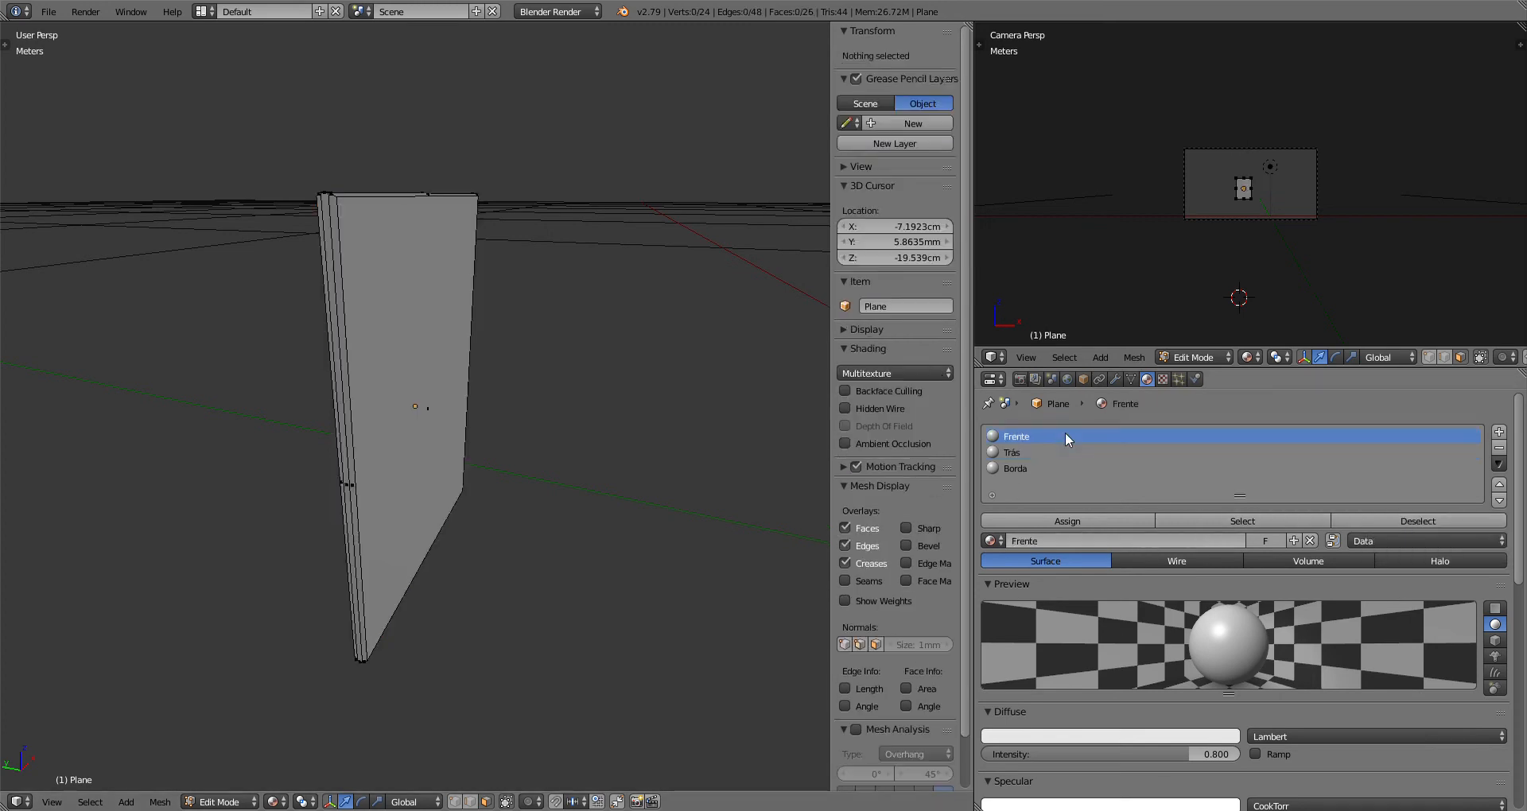
{"action": "left_click", "coordinate": [1217, 521]}
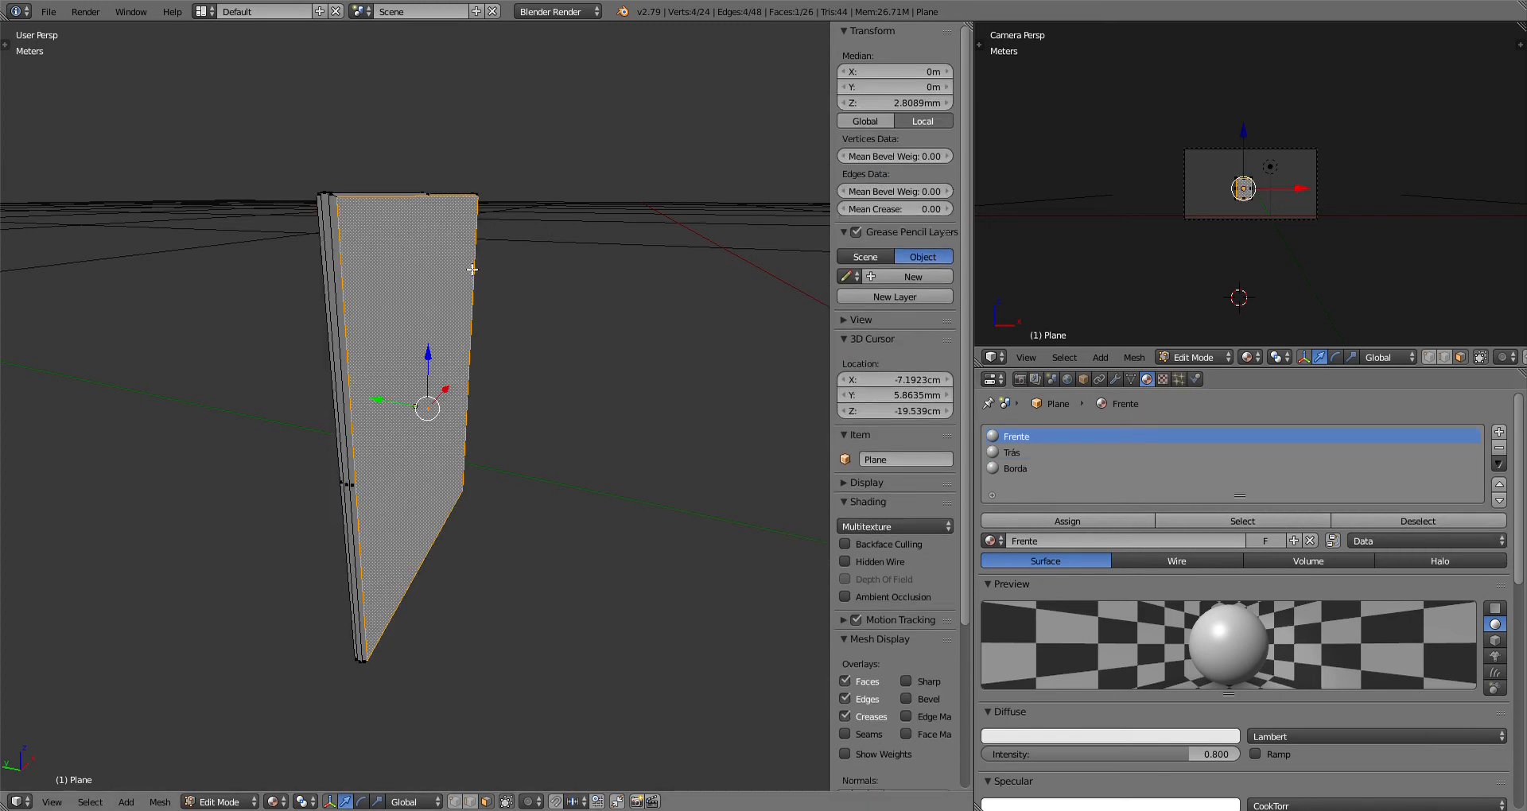
{"action": "left_click", "coordinate": [1043, 450]}
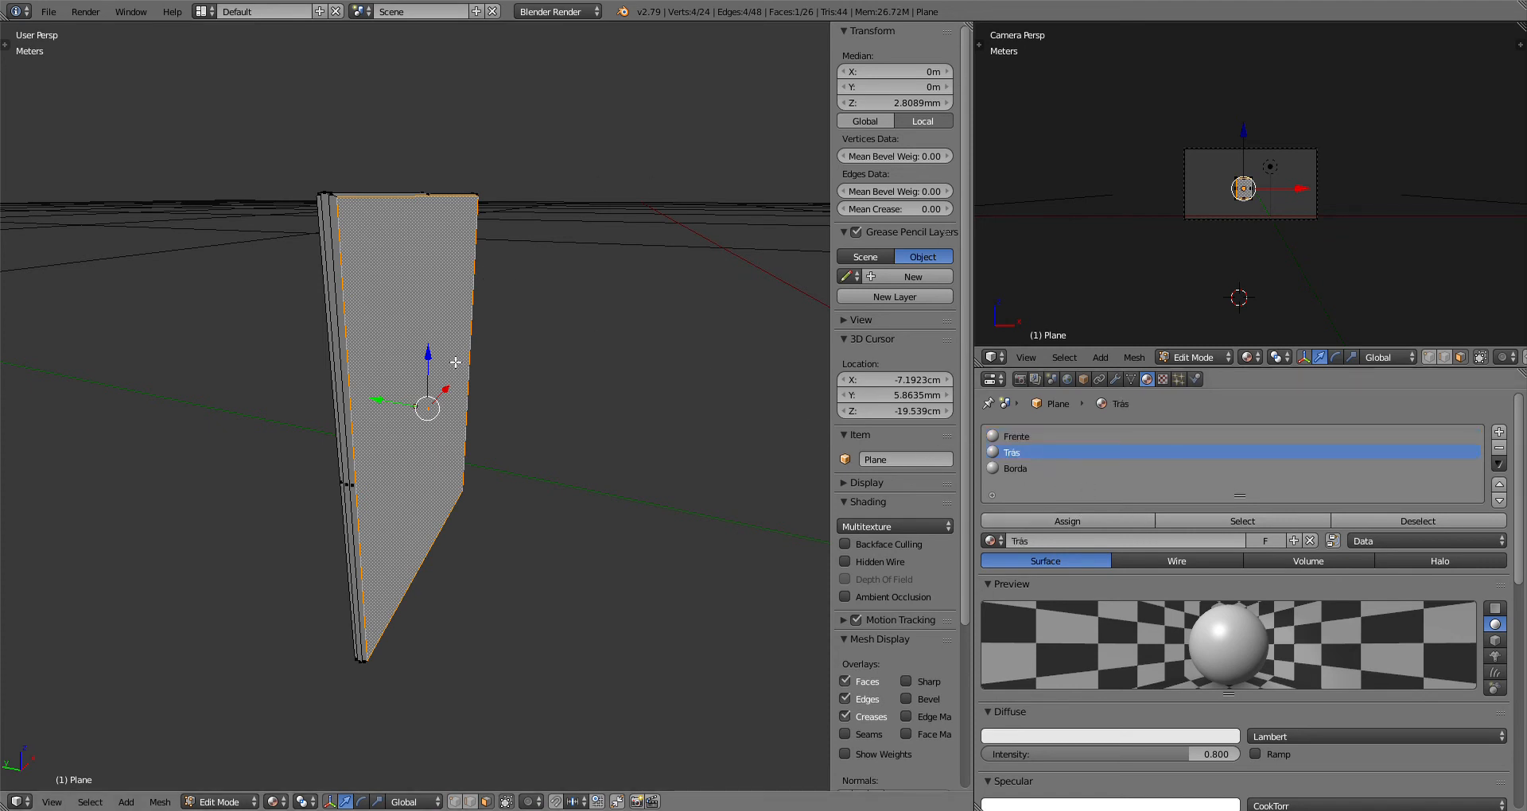
Step: Check the Trás assignment by selecting its faces, and assign the Trás material to the large back face alone
{"action": "key", "text": "a"}
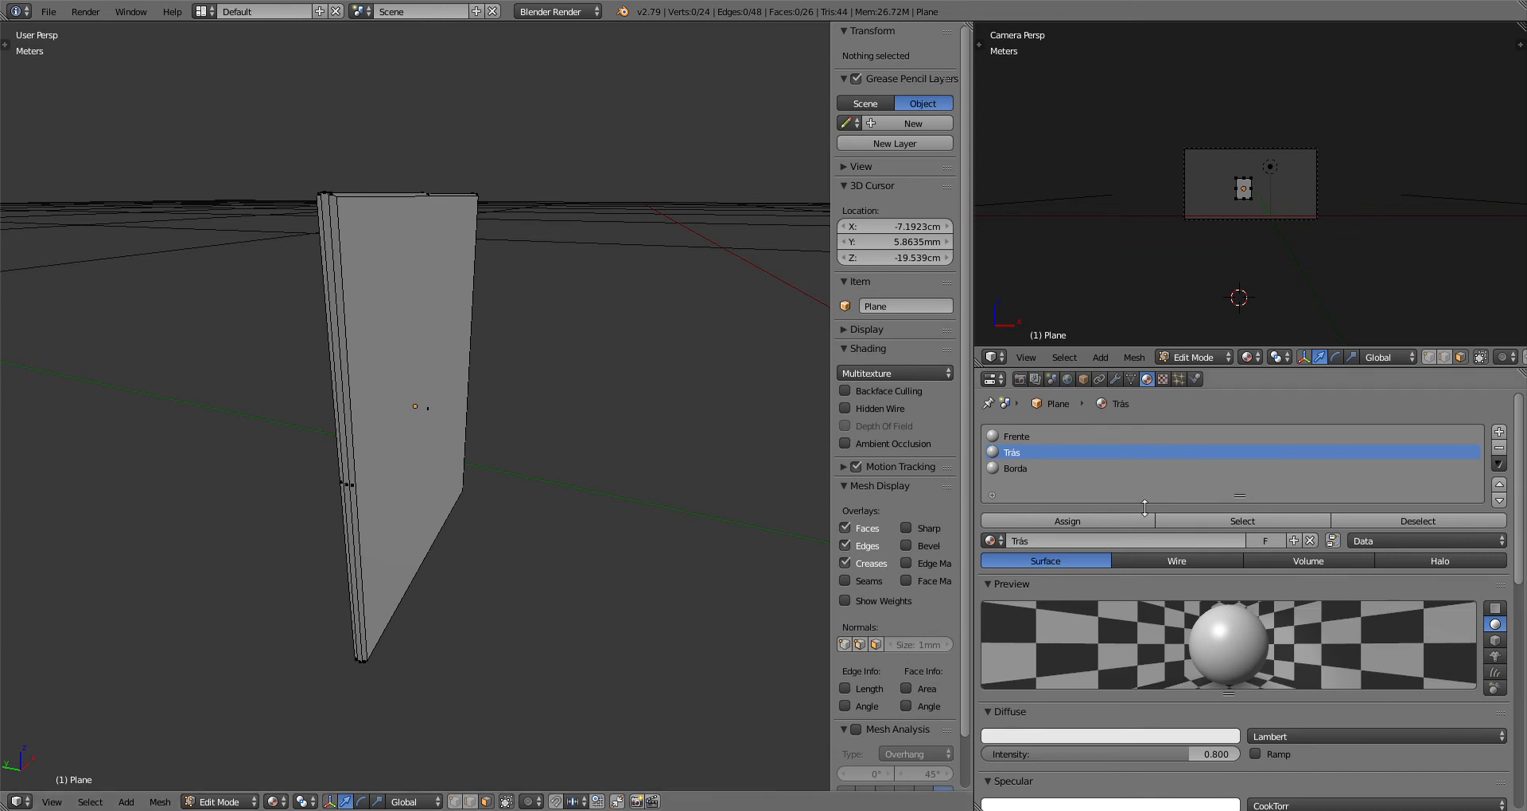
{"action": "left_click", "coordinate": [1185, 518]}
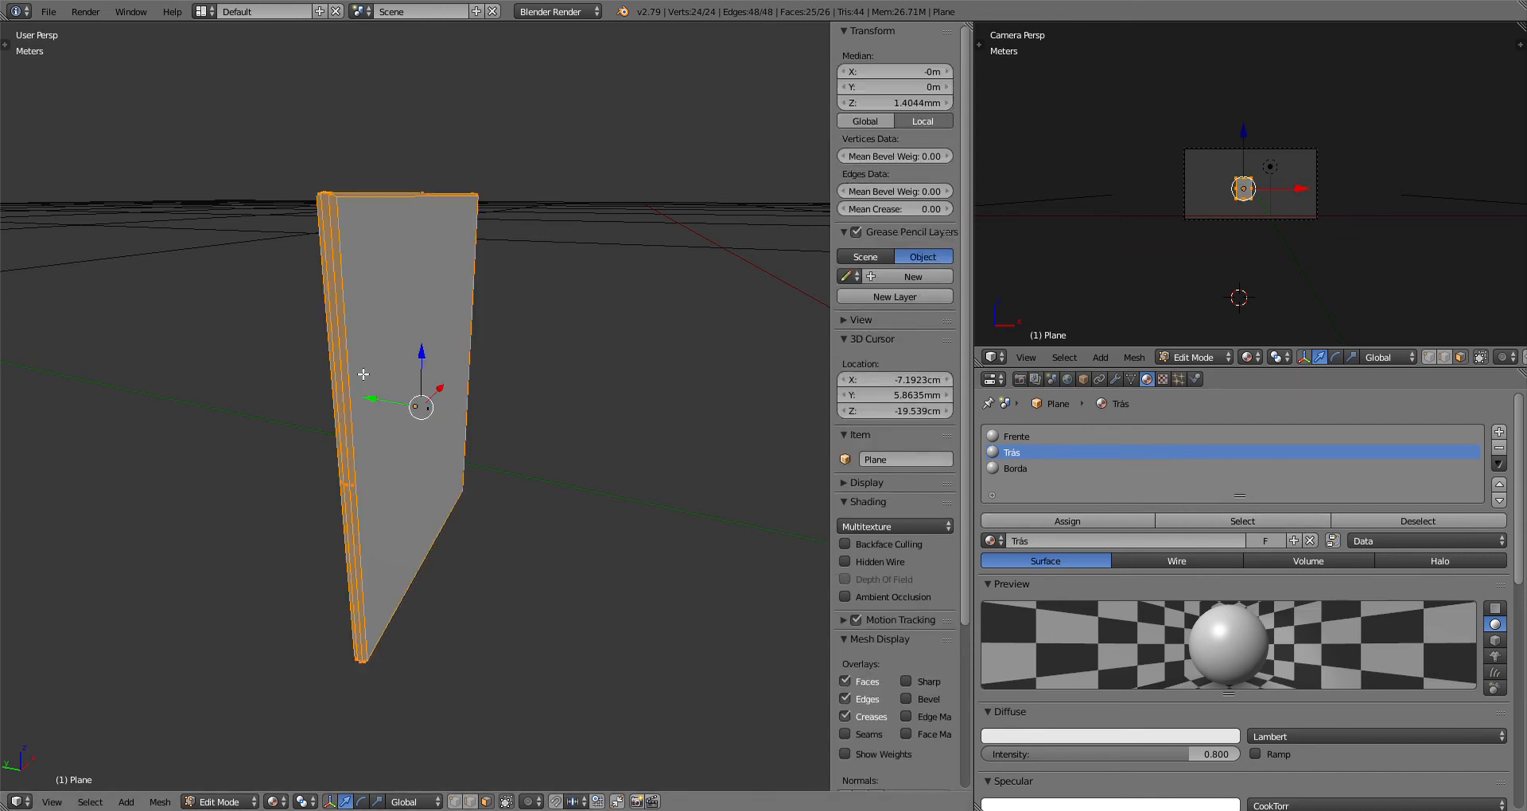
{"action": "middle_click_drag", "start_coordinate": [425, 382], "coordinate": [453, 371]}
{"action": "right_click", "coordinate": [454, 374]}
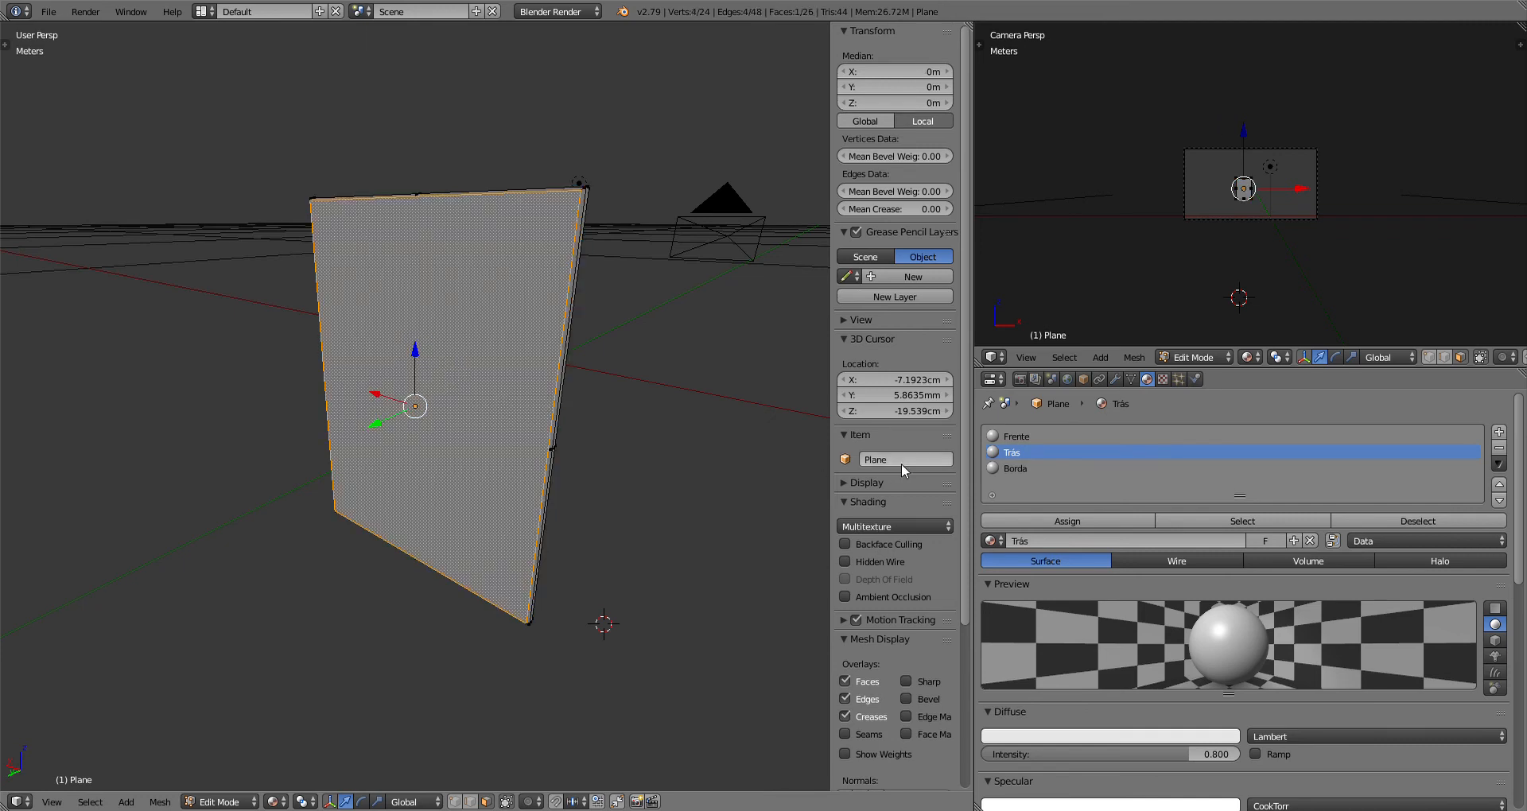
{"action": "left_click", "coordinate": [1085, 522]}
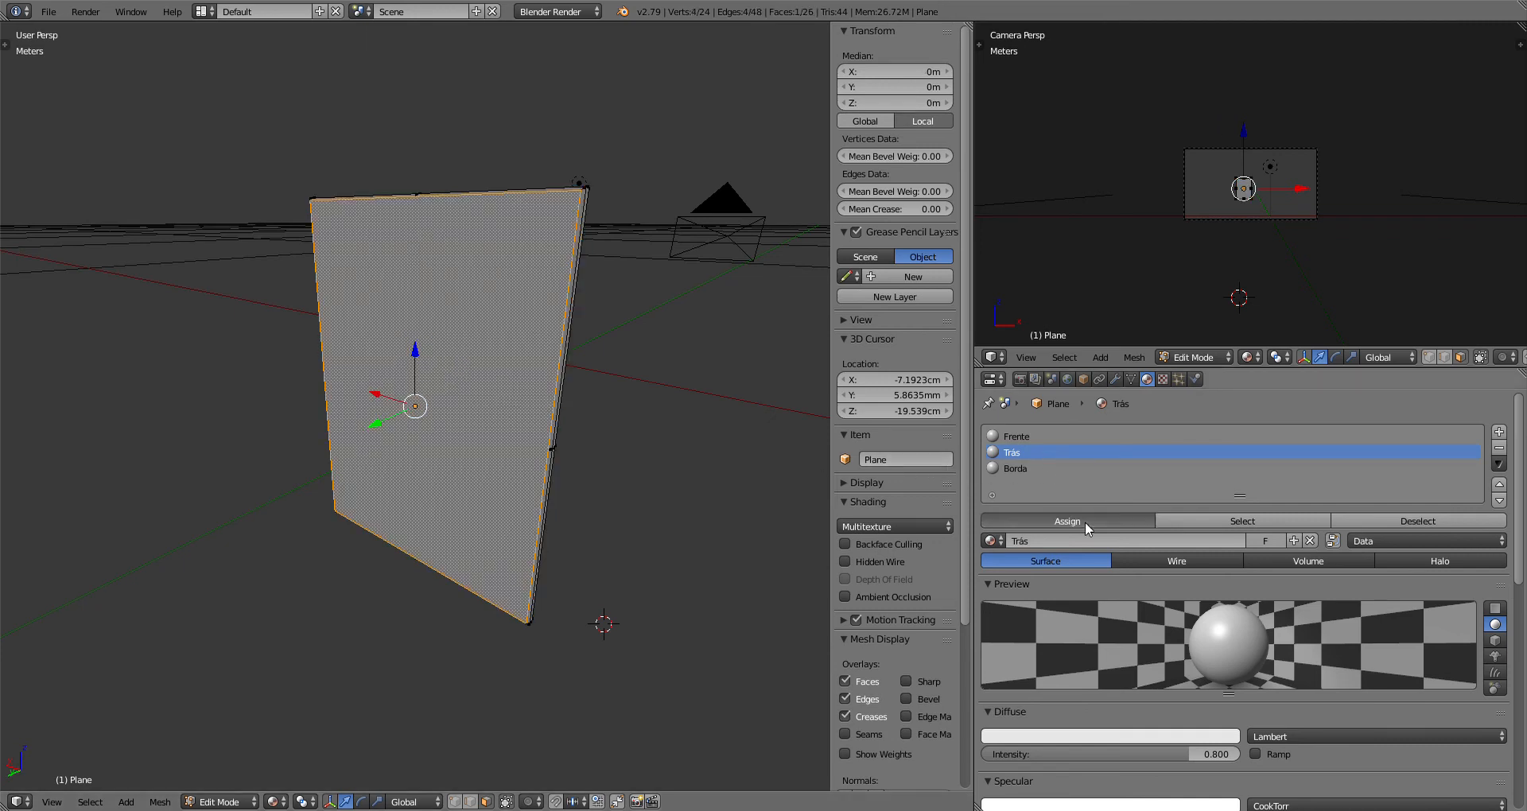
Step: Select every face except the large front and back faces, and make the Borda material slot active
{"action": "left_click", "coordinate": [1044, 470]}
{"action": "middle_click_drag", "start_coordinate": [657, 382], "coordinate": [576, 395]}
{"action": "key", "text": "a"}
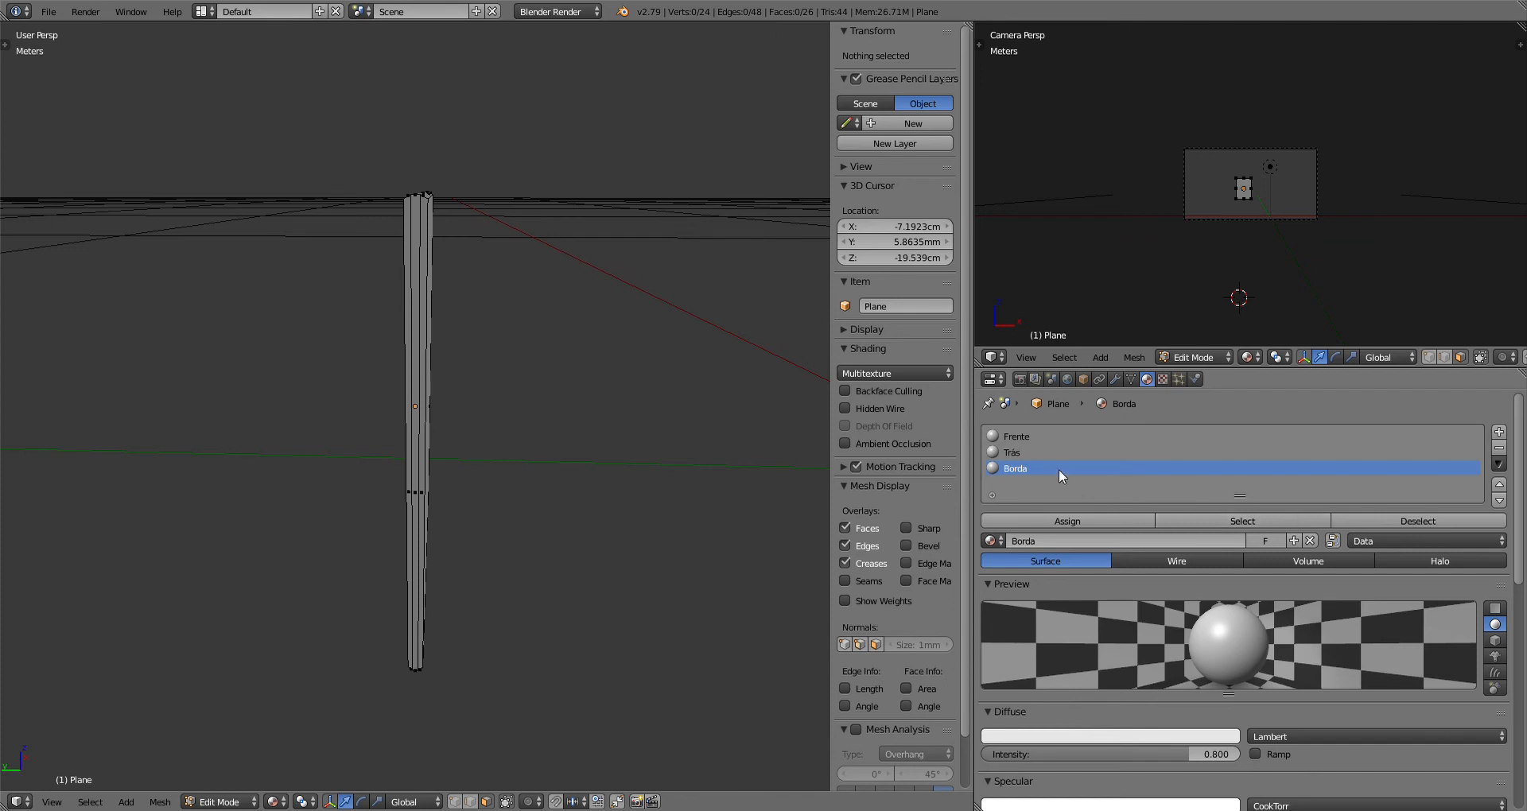
{"action": "left_click", "coordinate": [1022, 435]}
{"action": "middle_click_drag", "start_coordinate": [758, 421], "coordinate": [556, 382]}
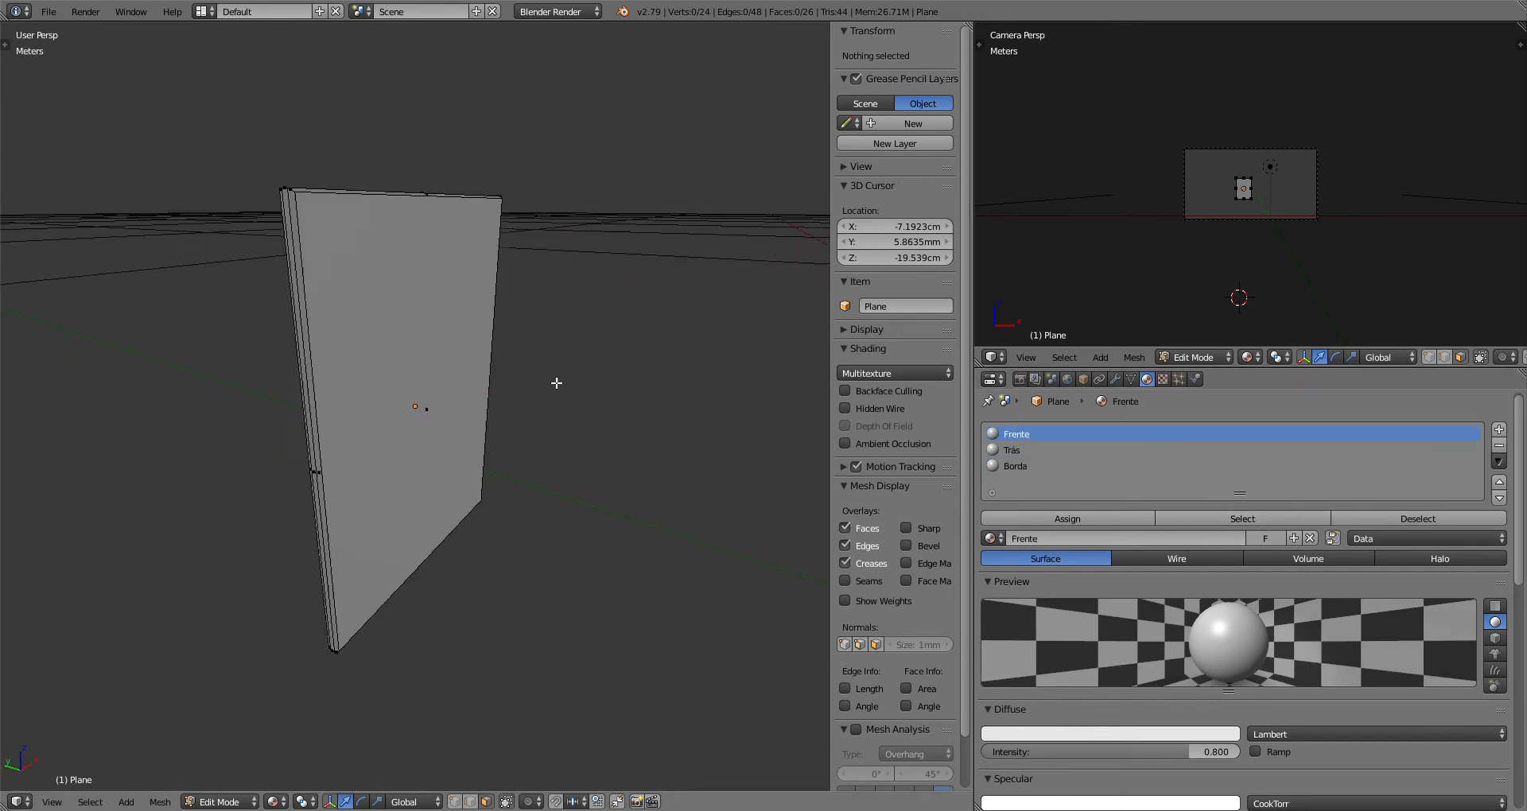
{"action": "right_click", "coordinate": [457, 358]}
{"action": "middle_click_drag", "start_coordinate": [463, 429], "coordinate": [597, 426]}
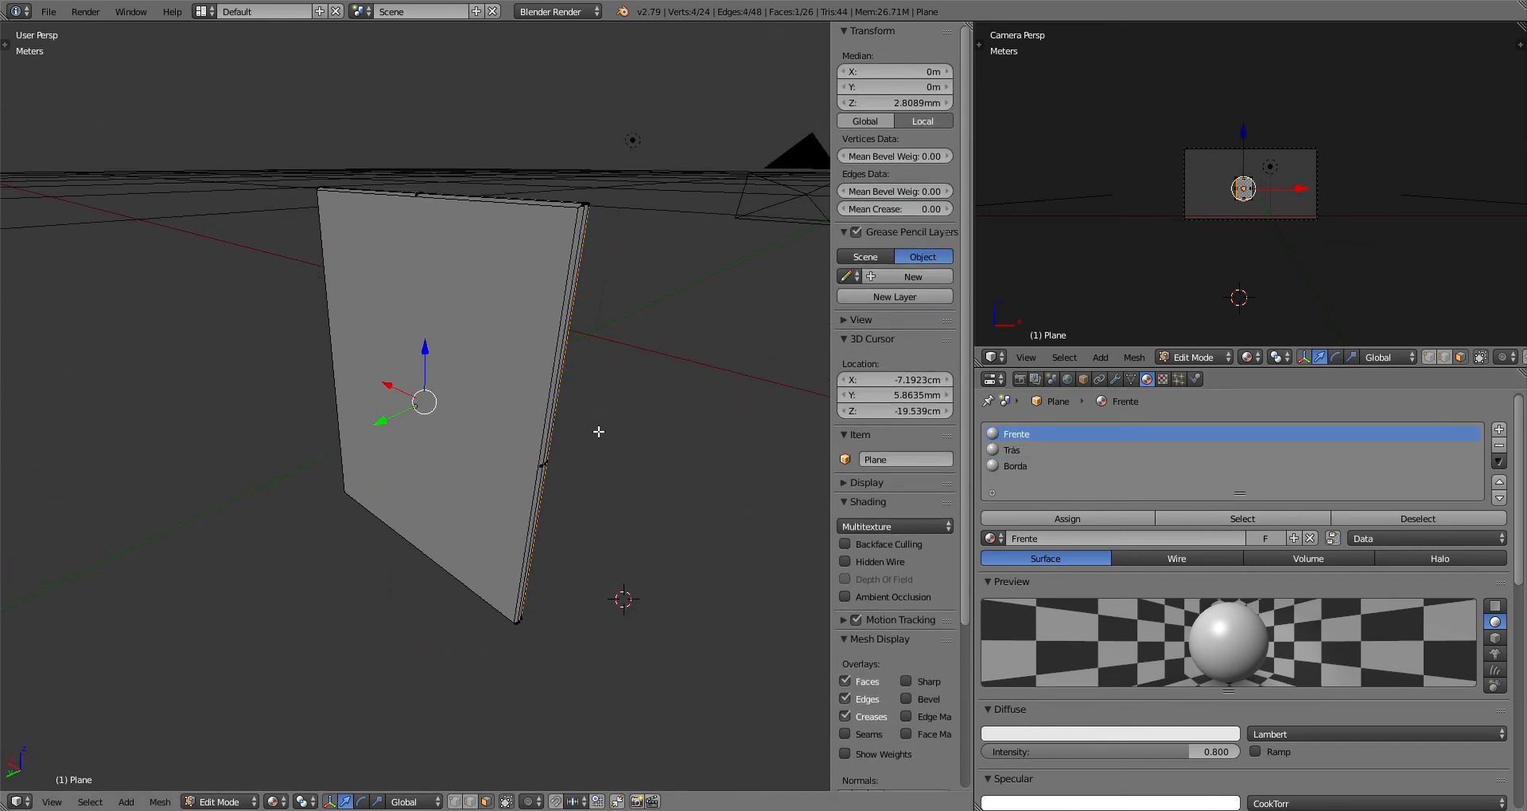
{"action": "right_click", "coordinate": [439, 413], "text": "shift"}
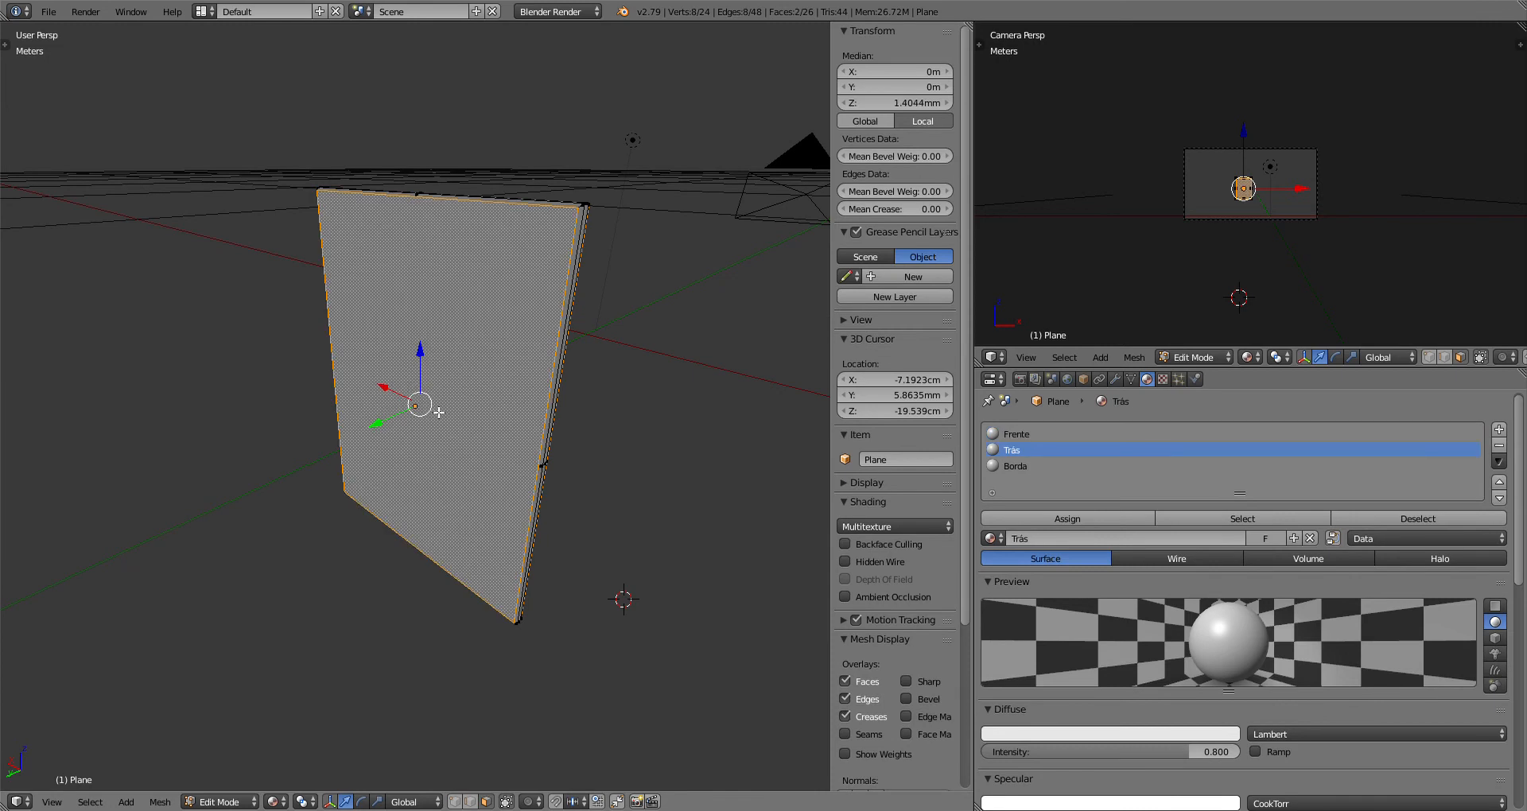
{"action": "key", "text": "ctrl+i"}
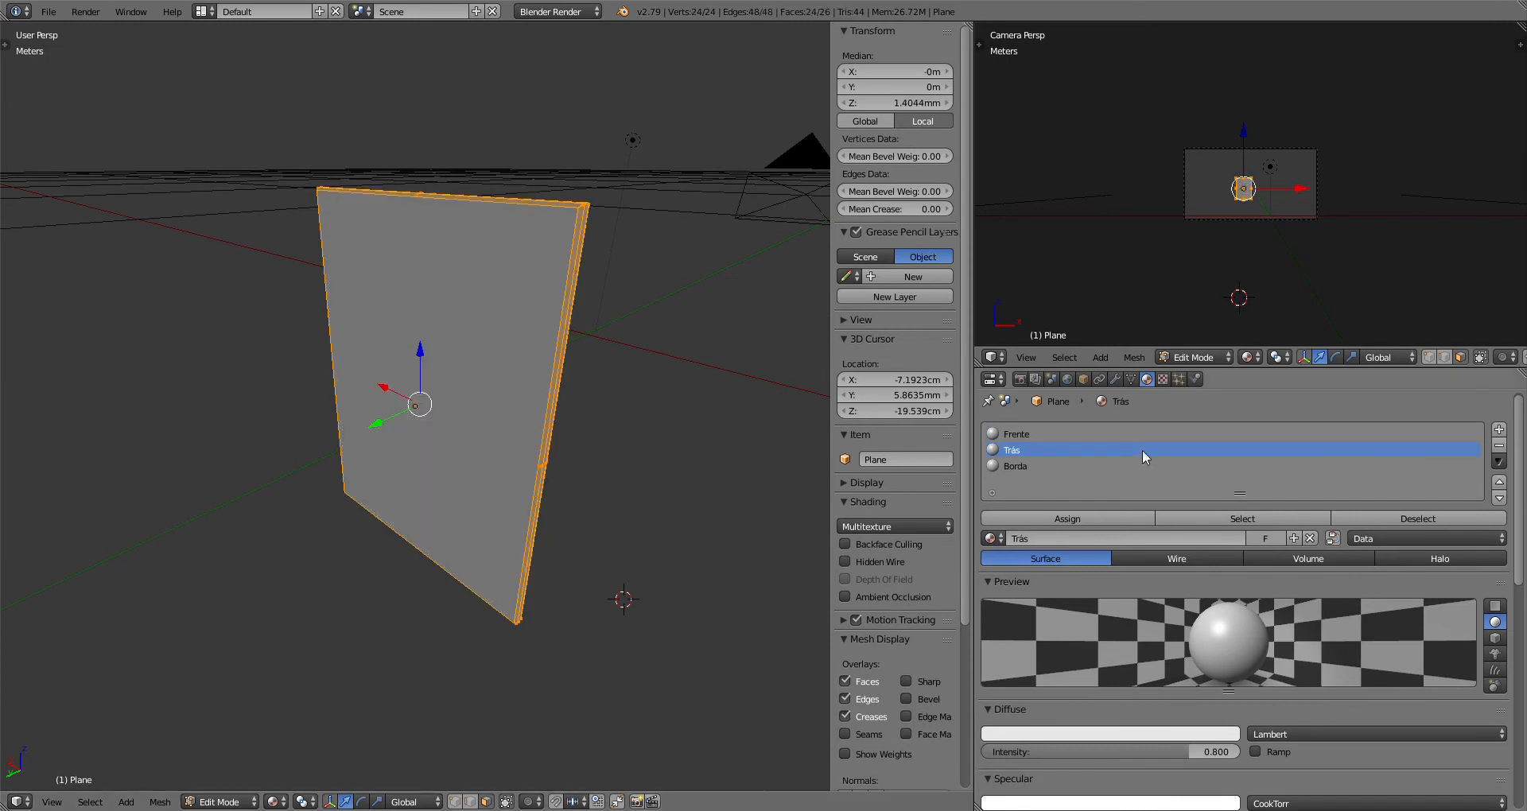
{"action": "left_click", "coordinate": [1041, 466]}
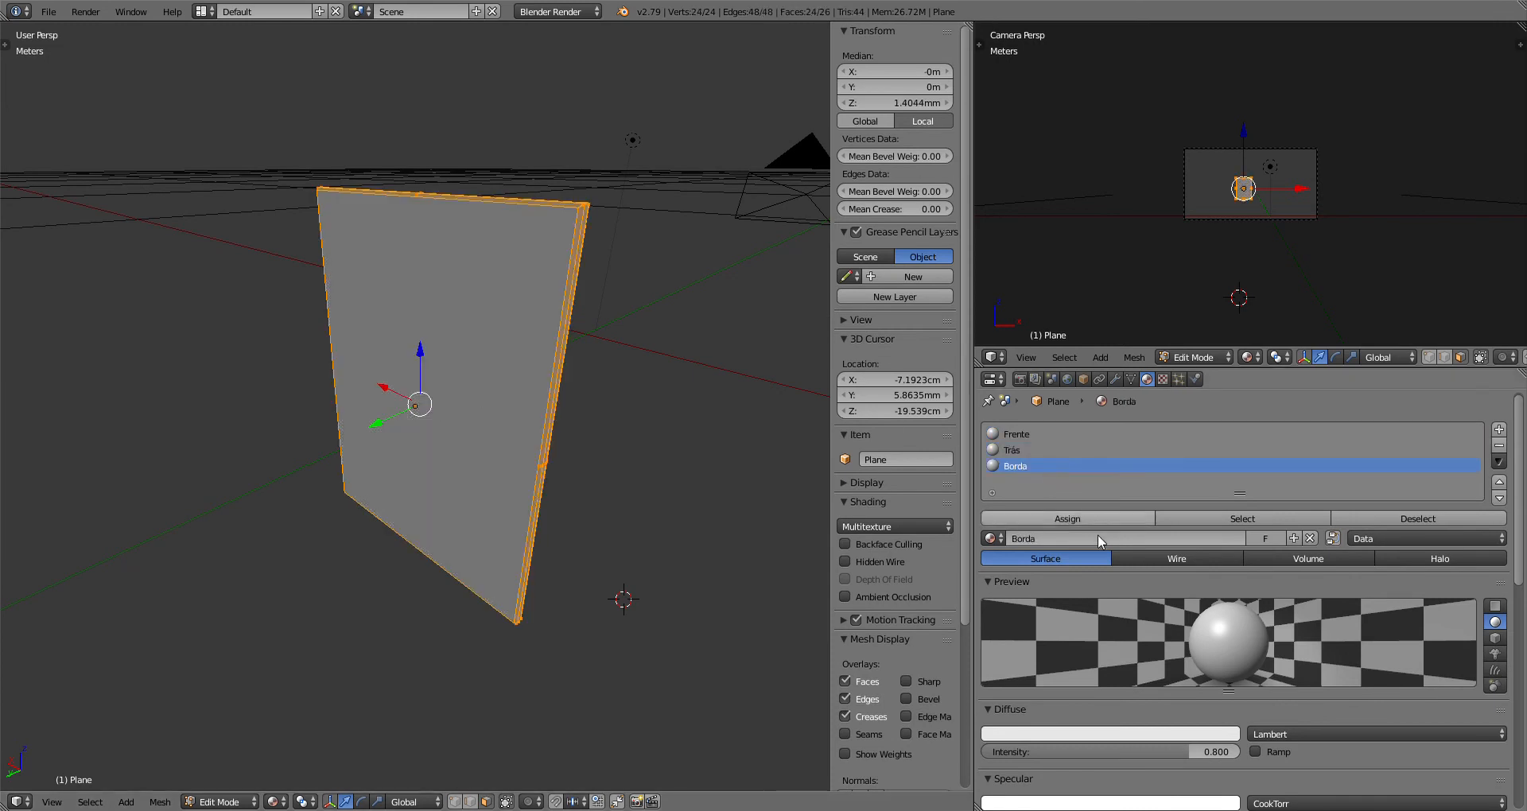
Step: Set the Borda material's diffuse colour to near-black, hex 050505
{"action": "scroll", "coordinate": [1146, 631], "scroll_direction": "down", "scroll_amount": 4}
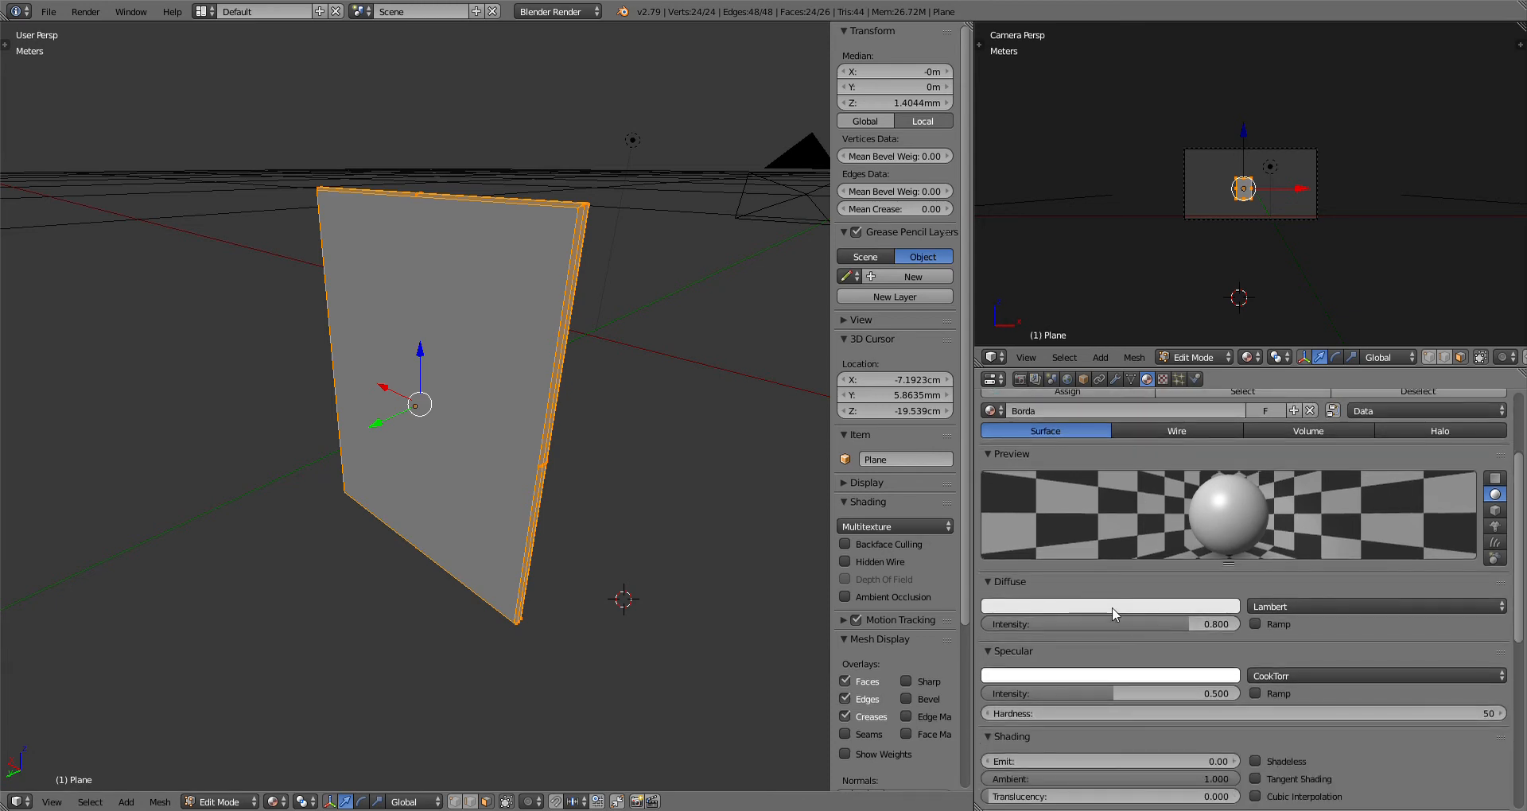
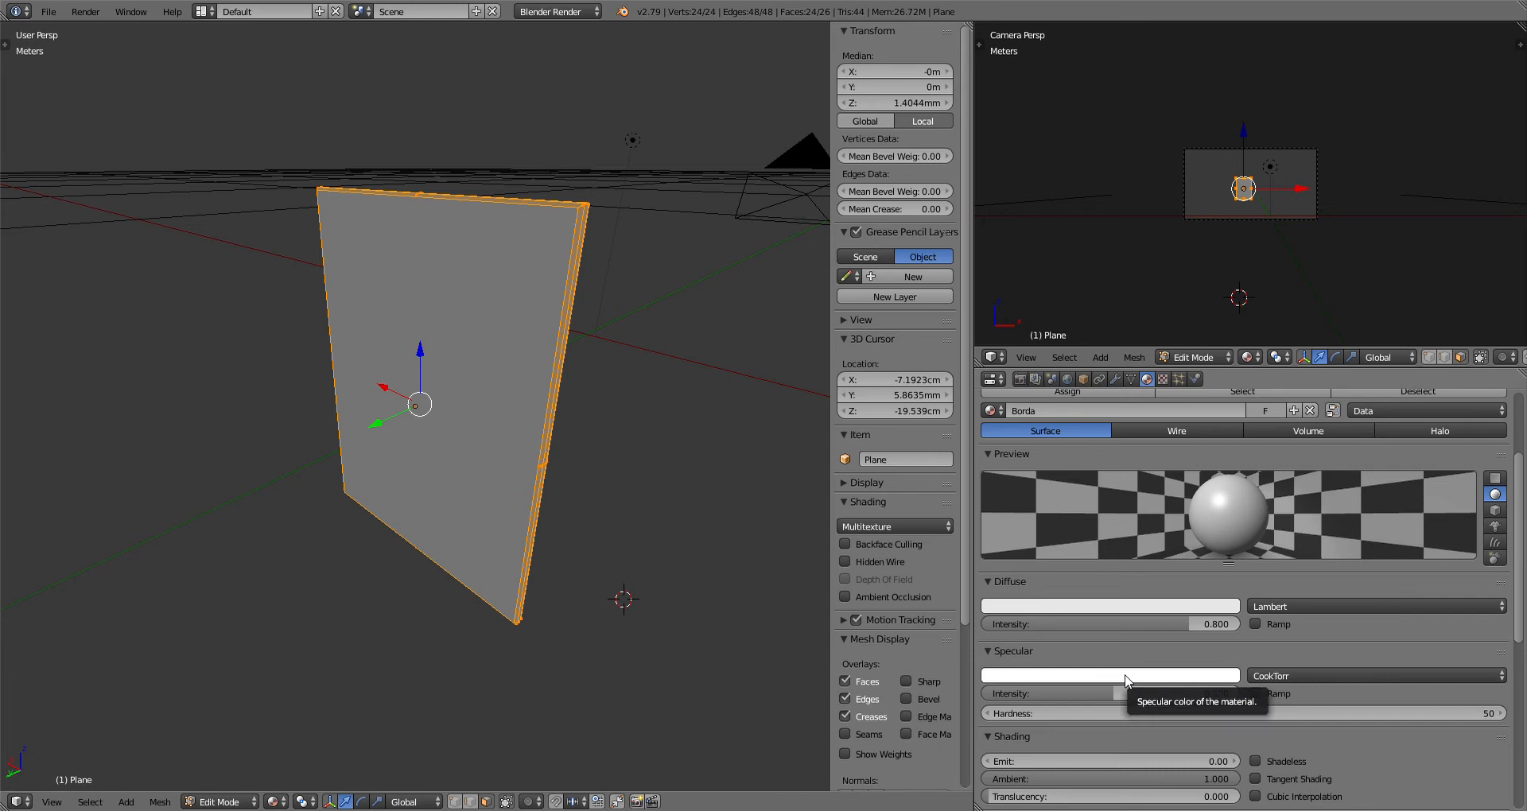
{"action": "left_click", "coordinate": [1118, 607]}
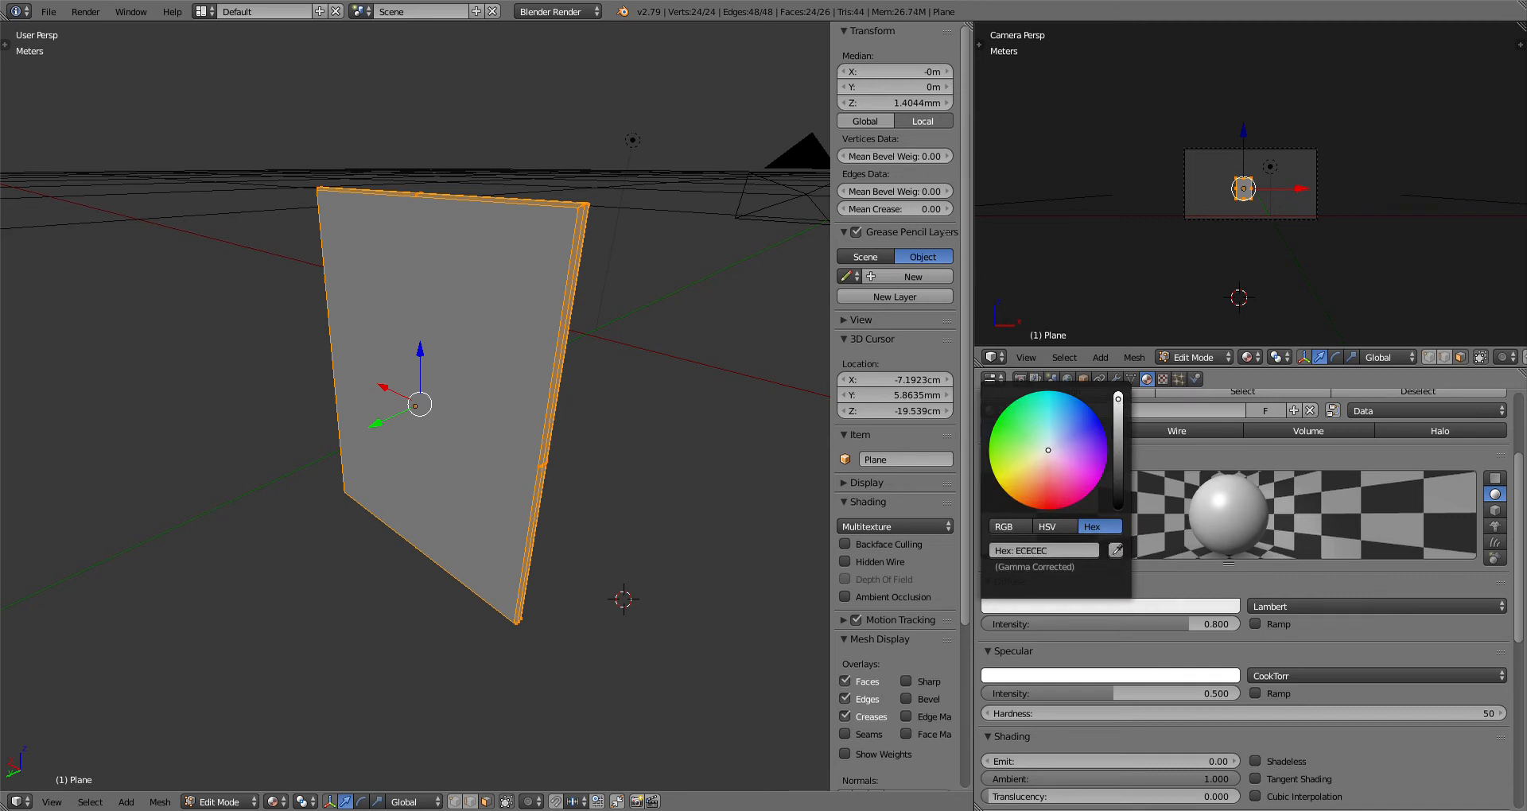
{"action": "left_click_drag", "start_coordinate": [1119, 399], "coordinate": [1118, 509]}
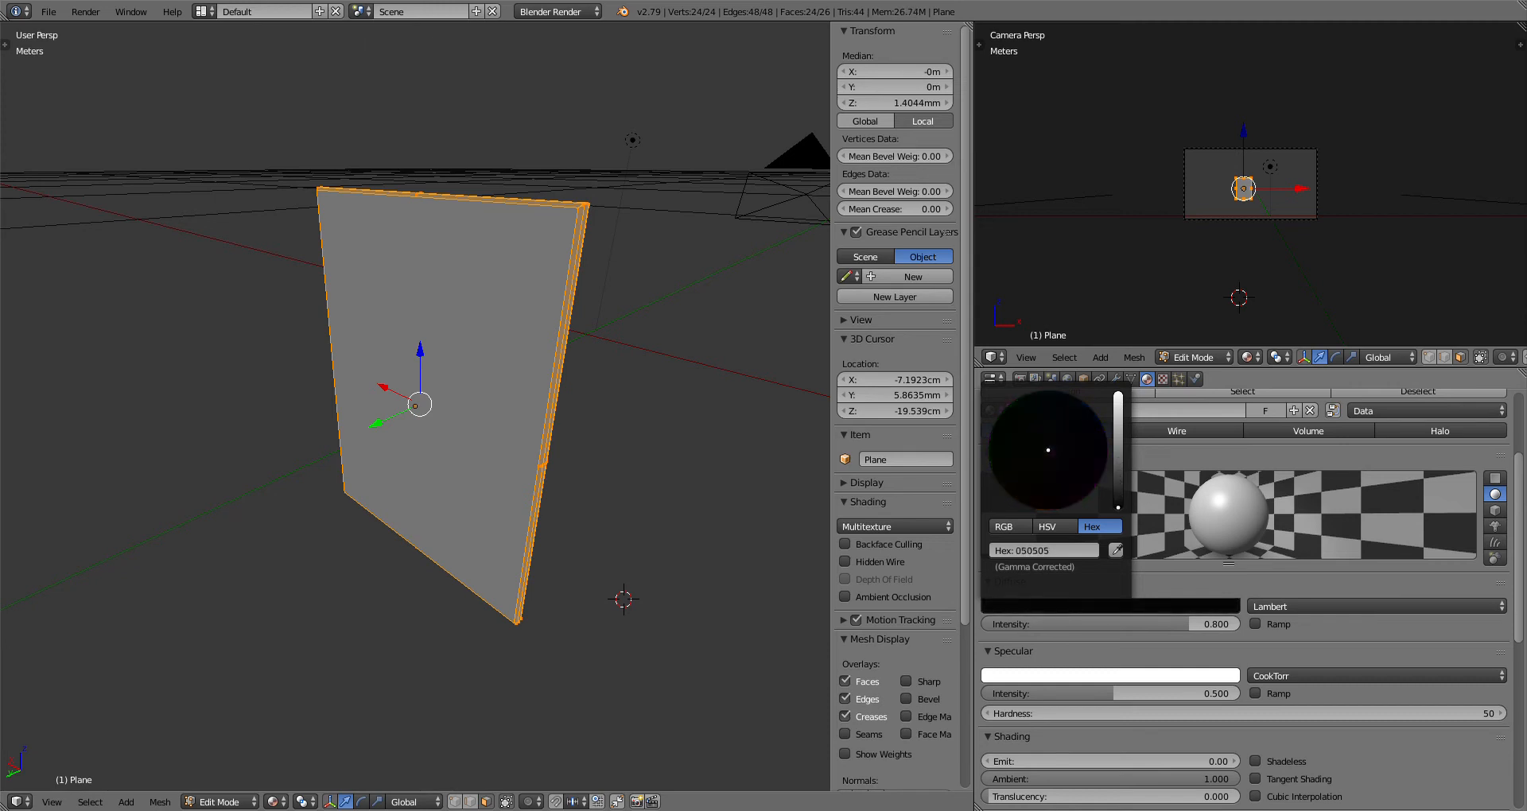
{"action": "middle_click_drag", "start_coordinate": [757, 443], "coordinate": [592, 427]}
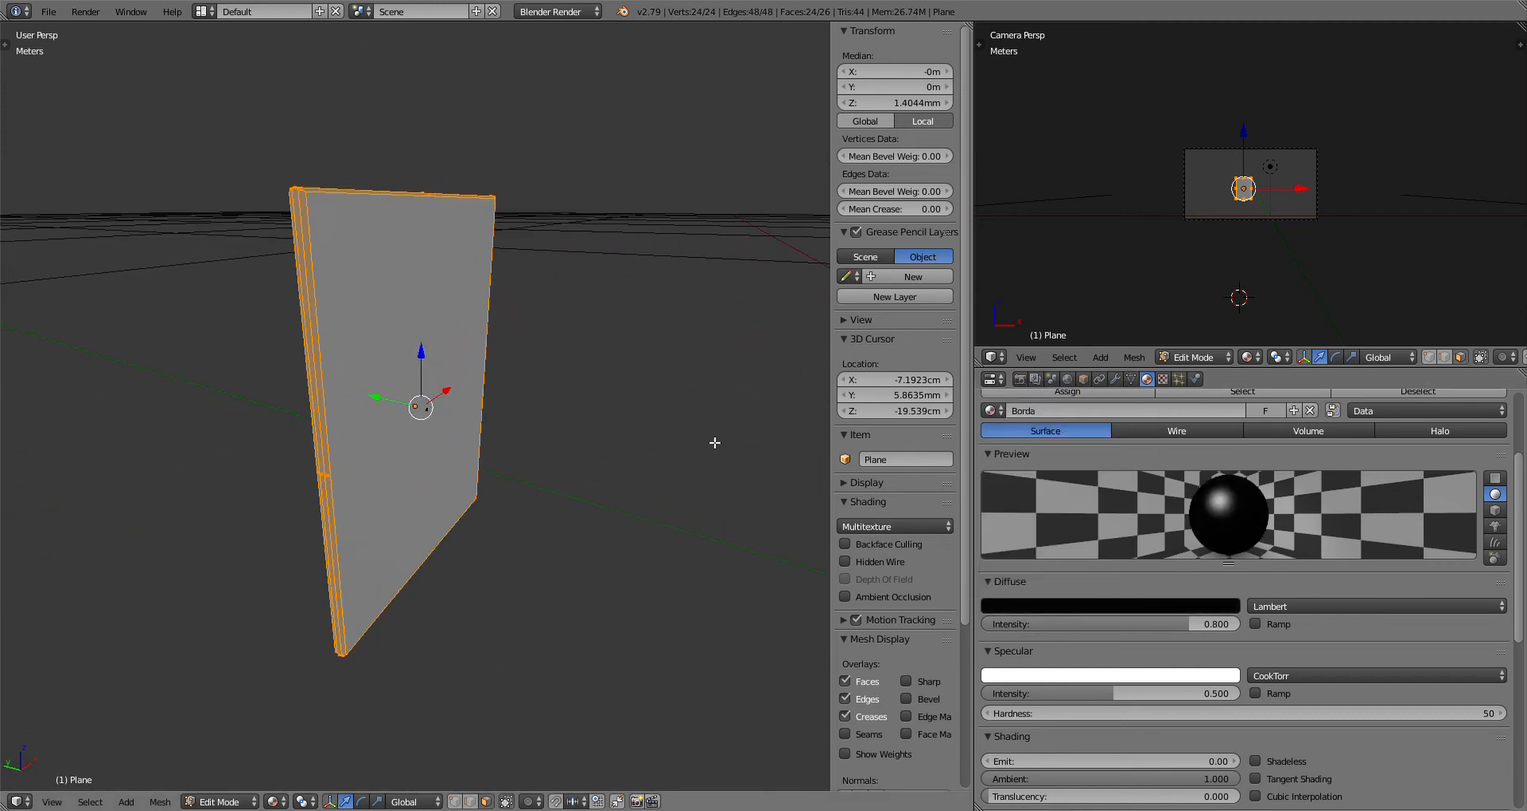
{"action": "scroll", "coordinate": [1192, 484], "scroll_direction": "up", "scroll_amount": 2}
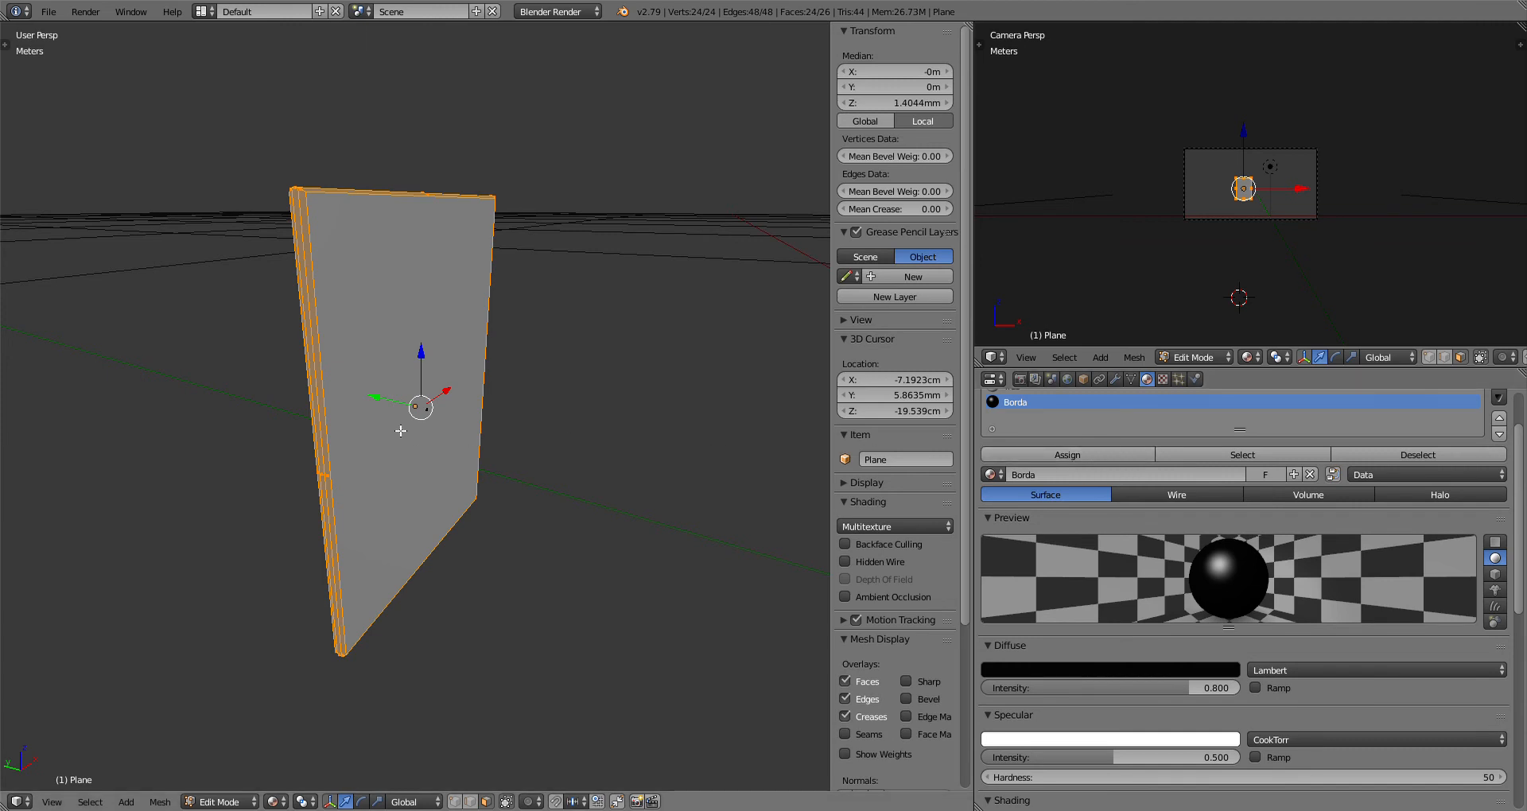
Step: Set the main 3D view's shading to Material and inspect the slab's border
{"action": "key", "text": "Tab"}
{"action": "key", "text": "Tab"}
{"action": "middle_click_drag", "start_coordinate": [445, 414], "coordinate": [480, 402]}
{"action": "left_click", "coordinate": [280, 802]}
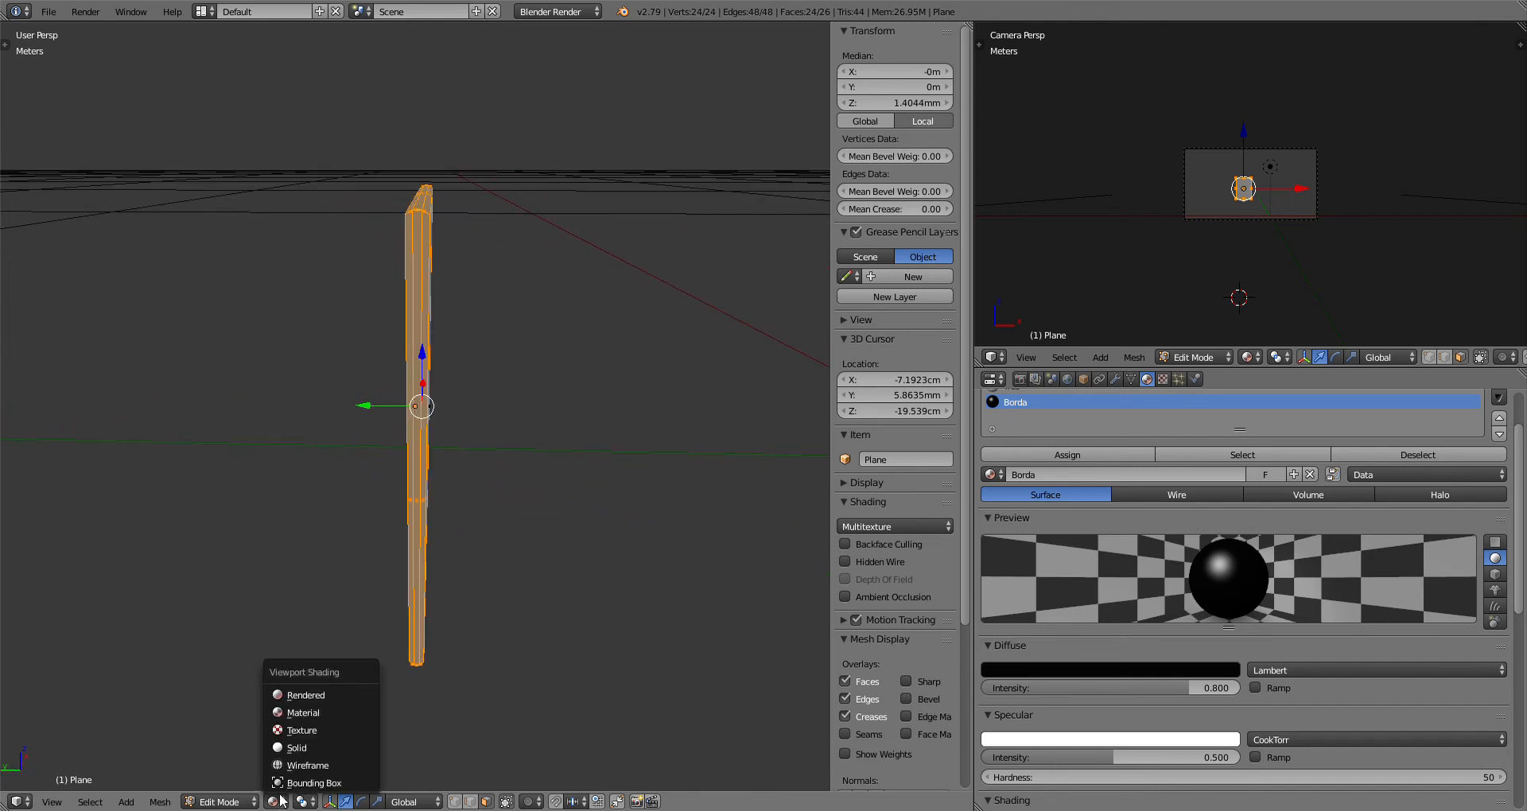
{"action": "left_click", "coordinate": [311, 713]}
{"action": "mouse_move", "coordinate": [563, 565]}
{"action": "middle_mouse_down"}
{"action": "mouse_move", "coordinate": [535, 572]}
{"action": "mouse_move", "coordinate": [641, 538]}
{"action": "mouse_move", "coordinate": [446, 541]}
{"action": "mouse_move", "coordinate": [477, 504]}
{"action": "mouse_move", "coordinate": [372, 519]}
{"action": "middle_mouse_up"}
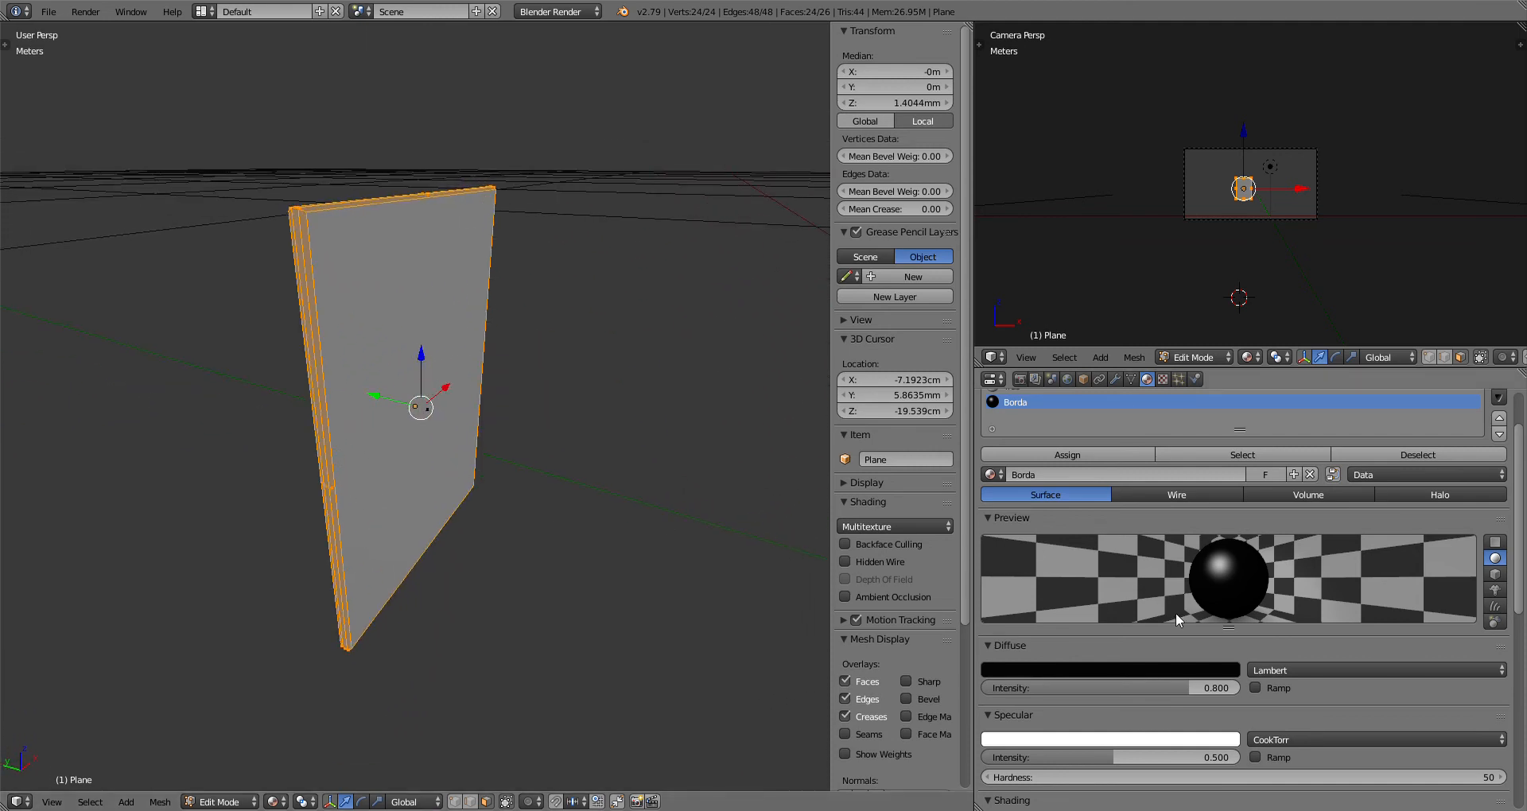
Step: Select the large front face and add a new Image or Movie texture to its Frente material
{"action": "right_click", "coordinate": [446, 394]}
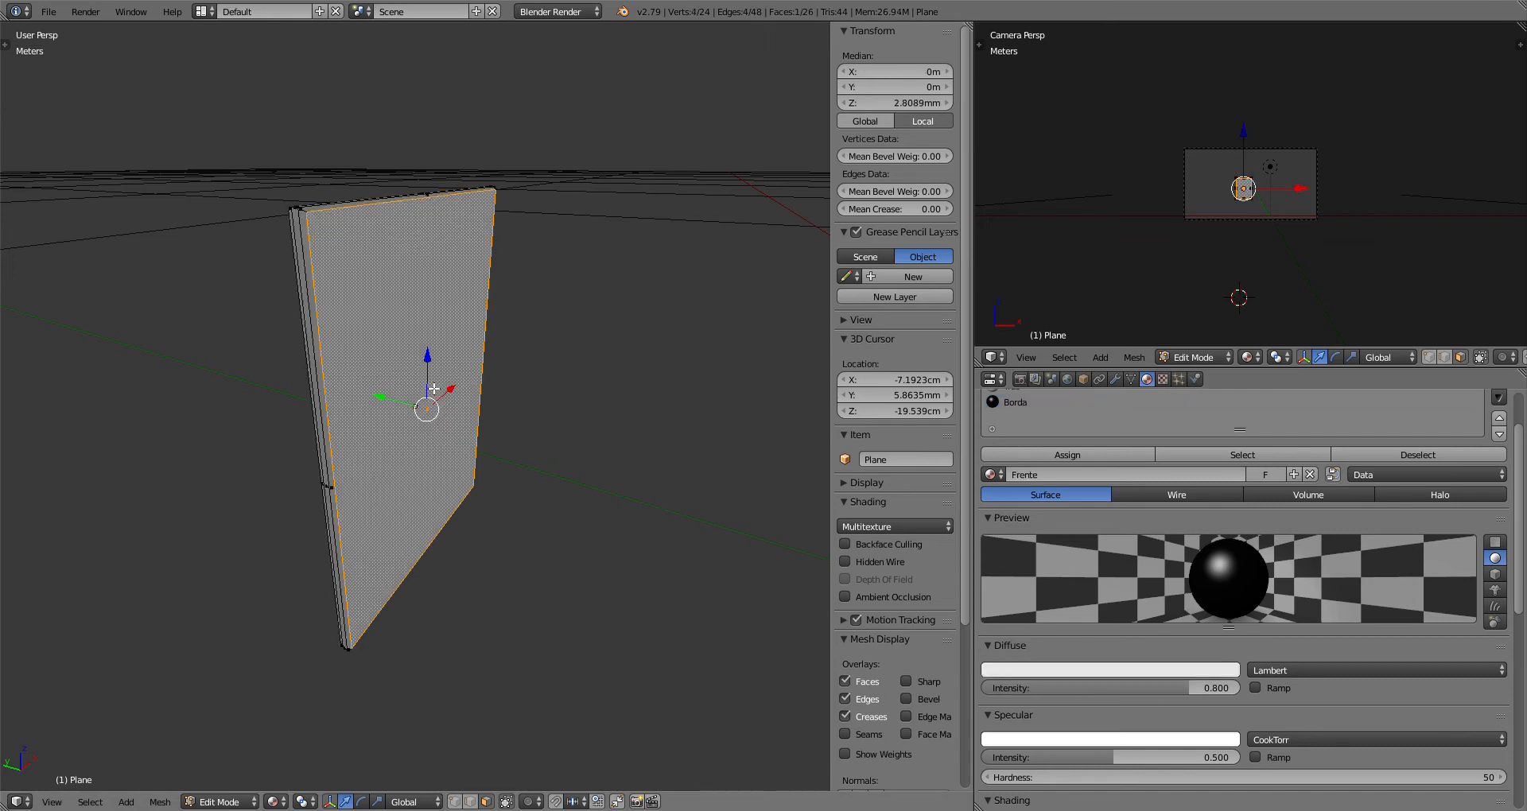
{"action": "scroll", "coordinate": [1102, 420], "scroll_direction": "up", "scroll_amount": 2}
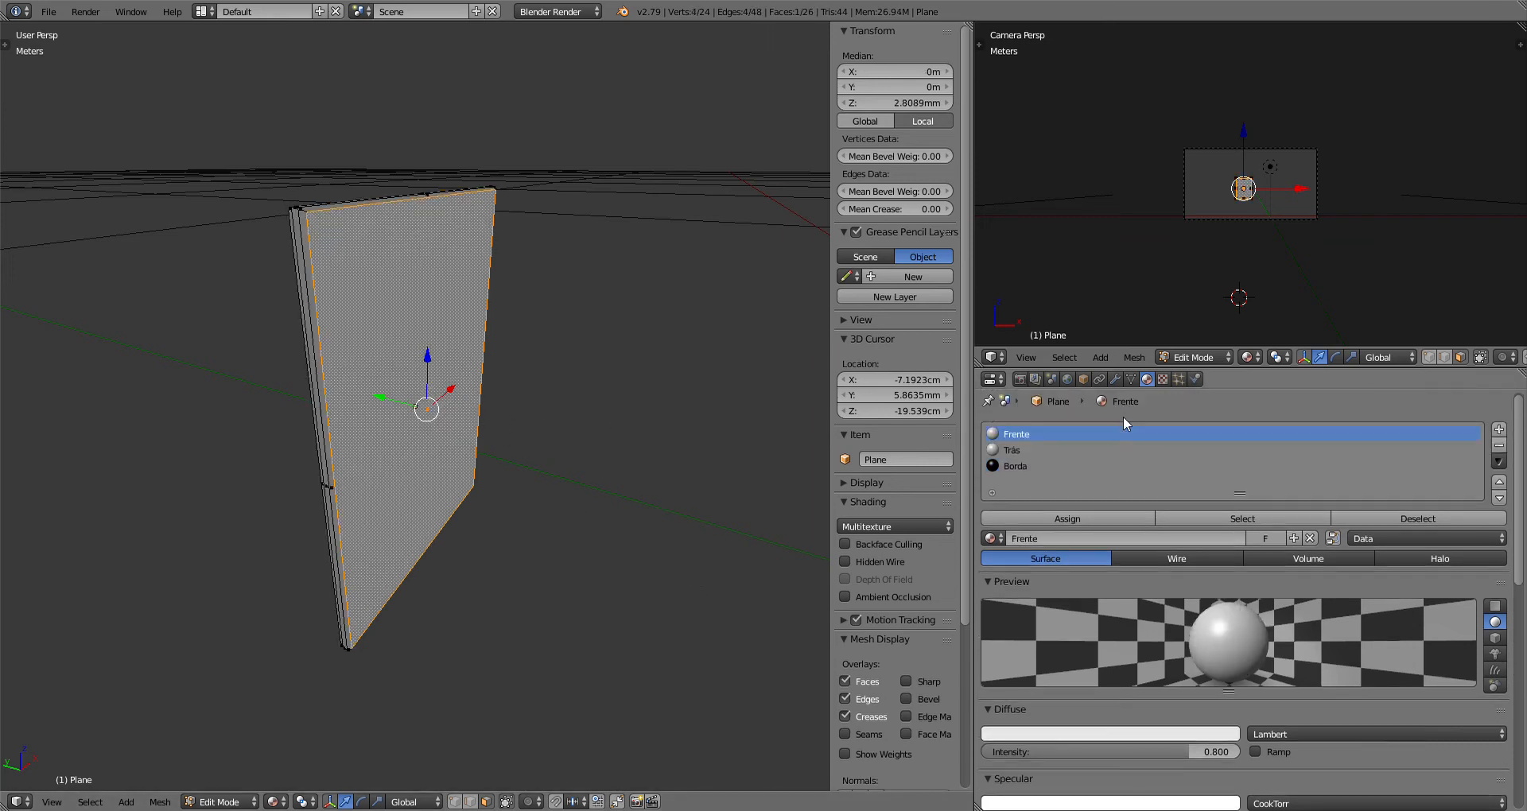
{"action": "left_click", "coordinate": [1163, 378]}
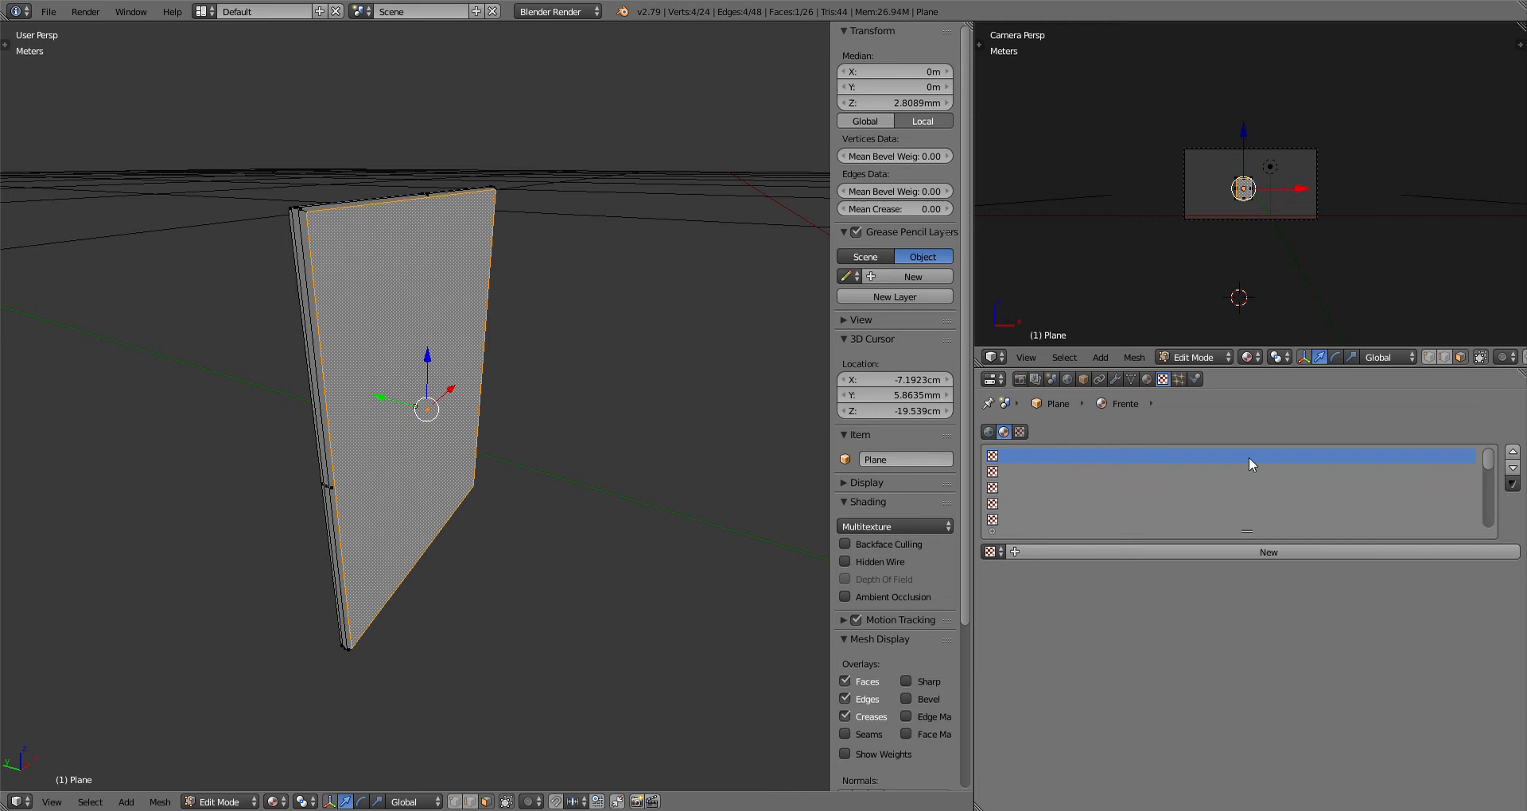
{"action": "left_click", "coordinate": [1273, 551]}
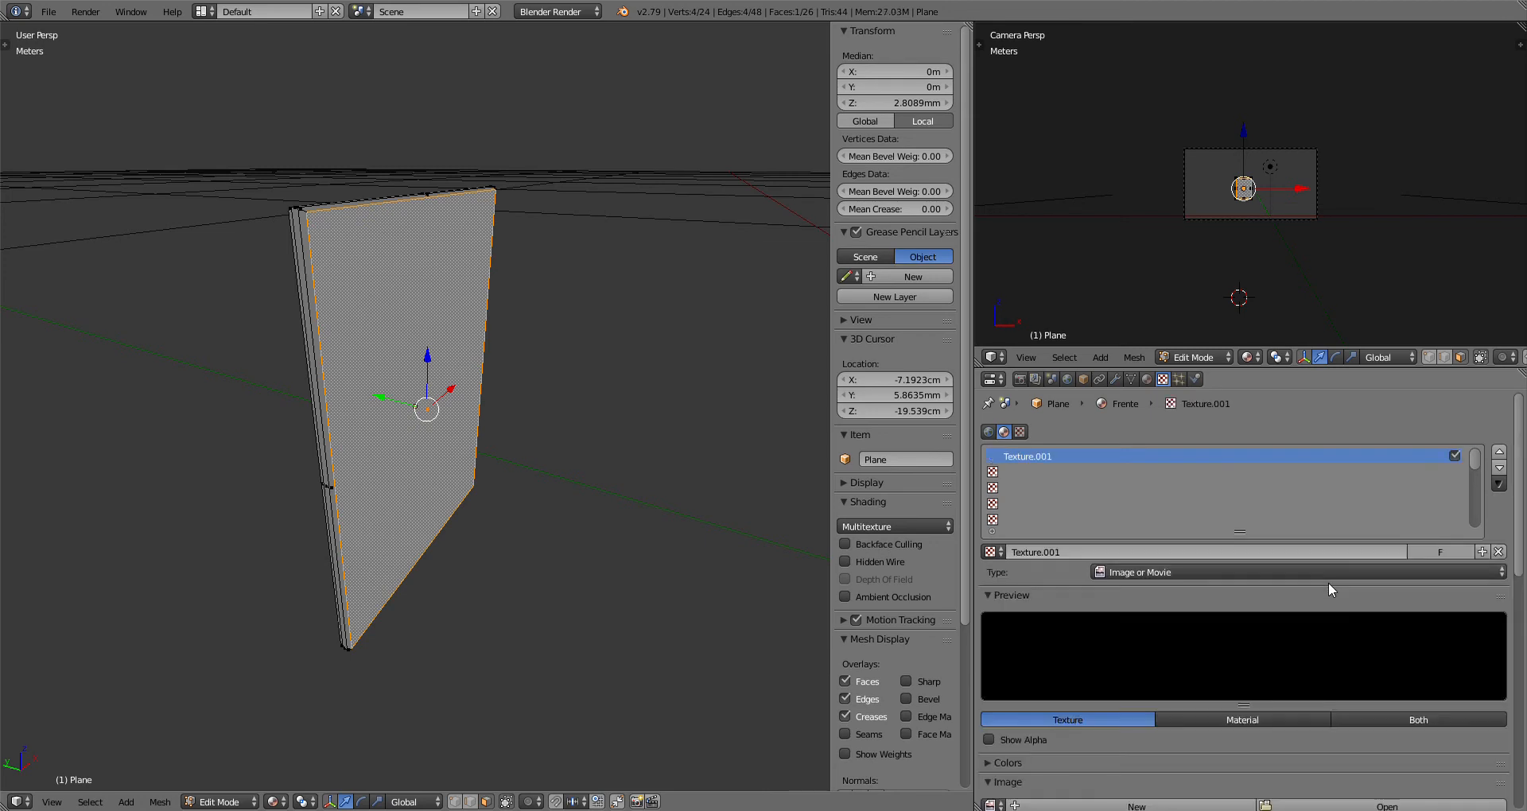
{"action": "left_click", "coordinate": [1146, 379]}
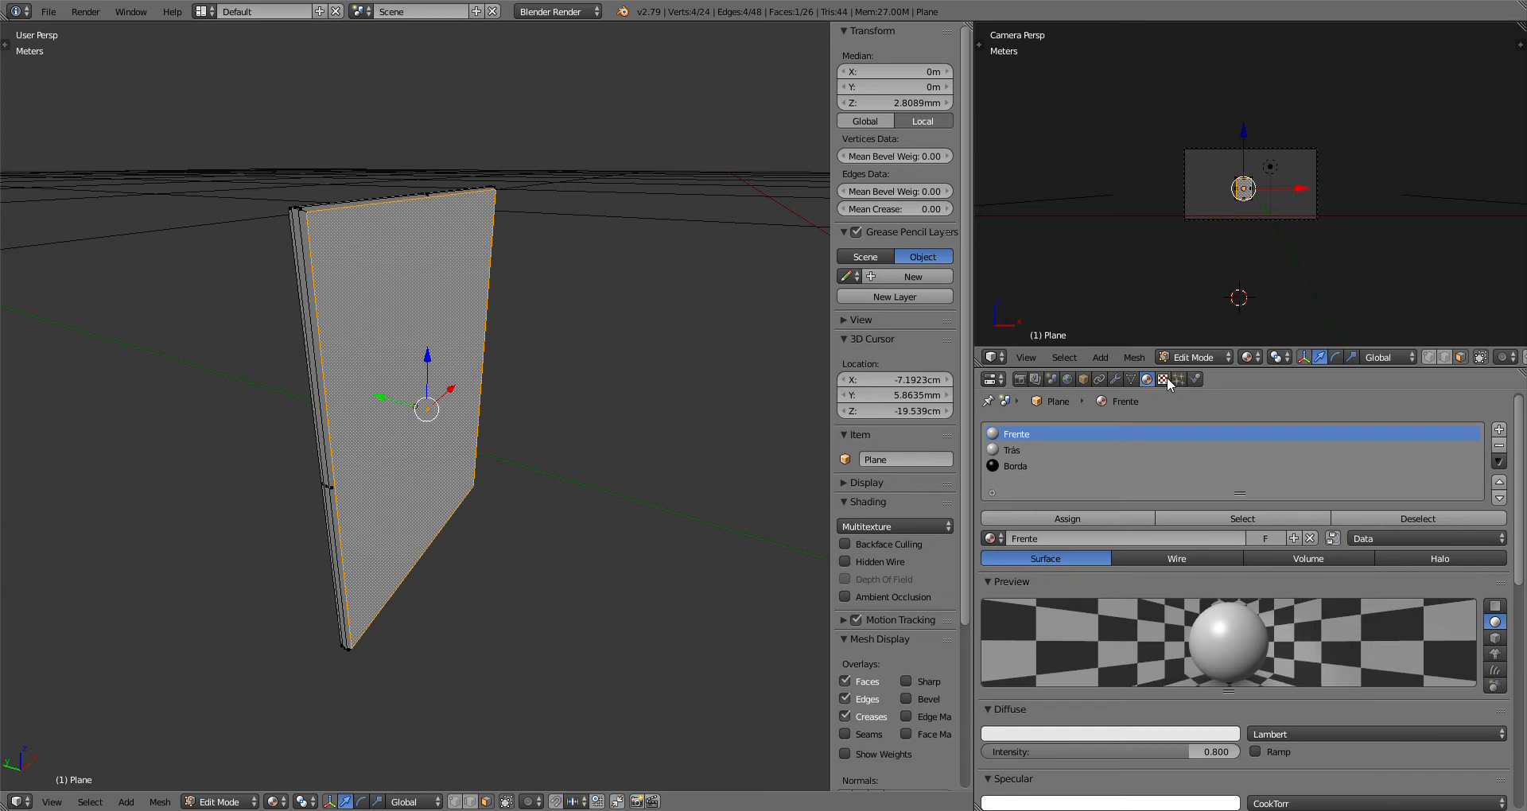
{"action": "left_click", "coordinate": [1163, 379]}
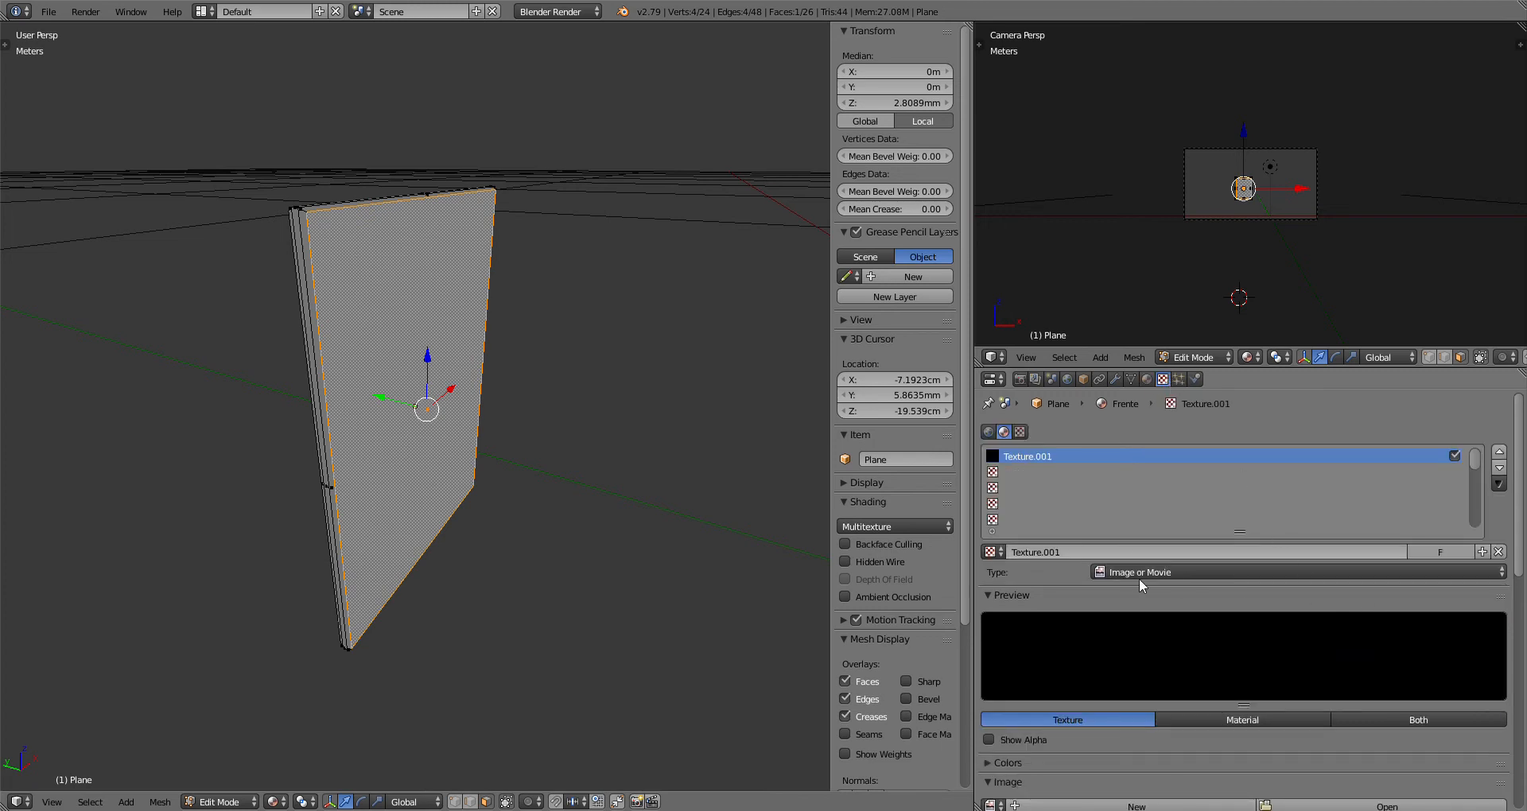
{"action": "left_click", "coordinate": [1195, 573]}
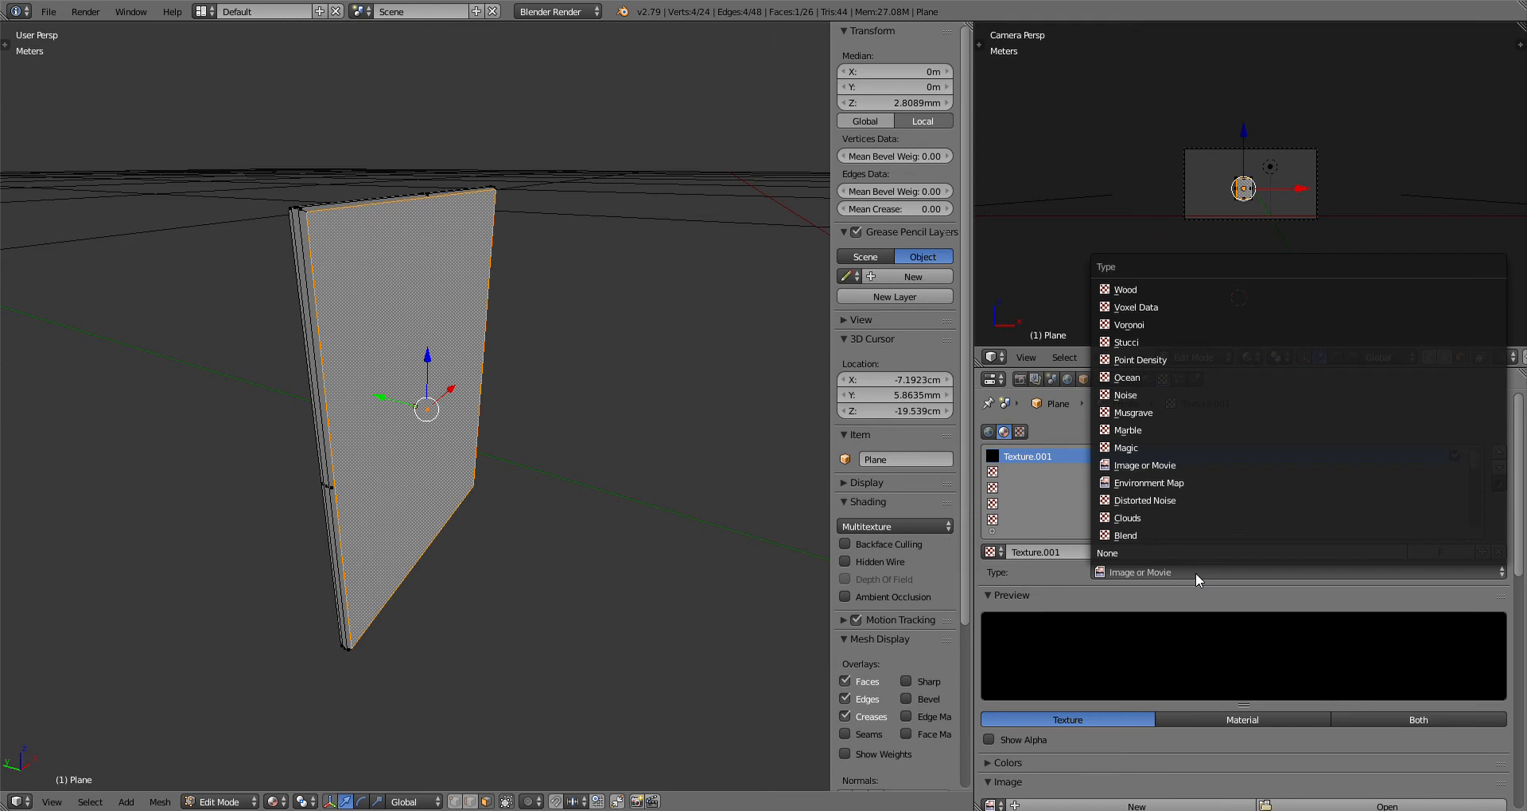
{"action": "left_click", "coordinate": [1177, 466]}
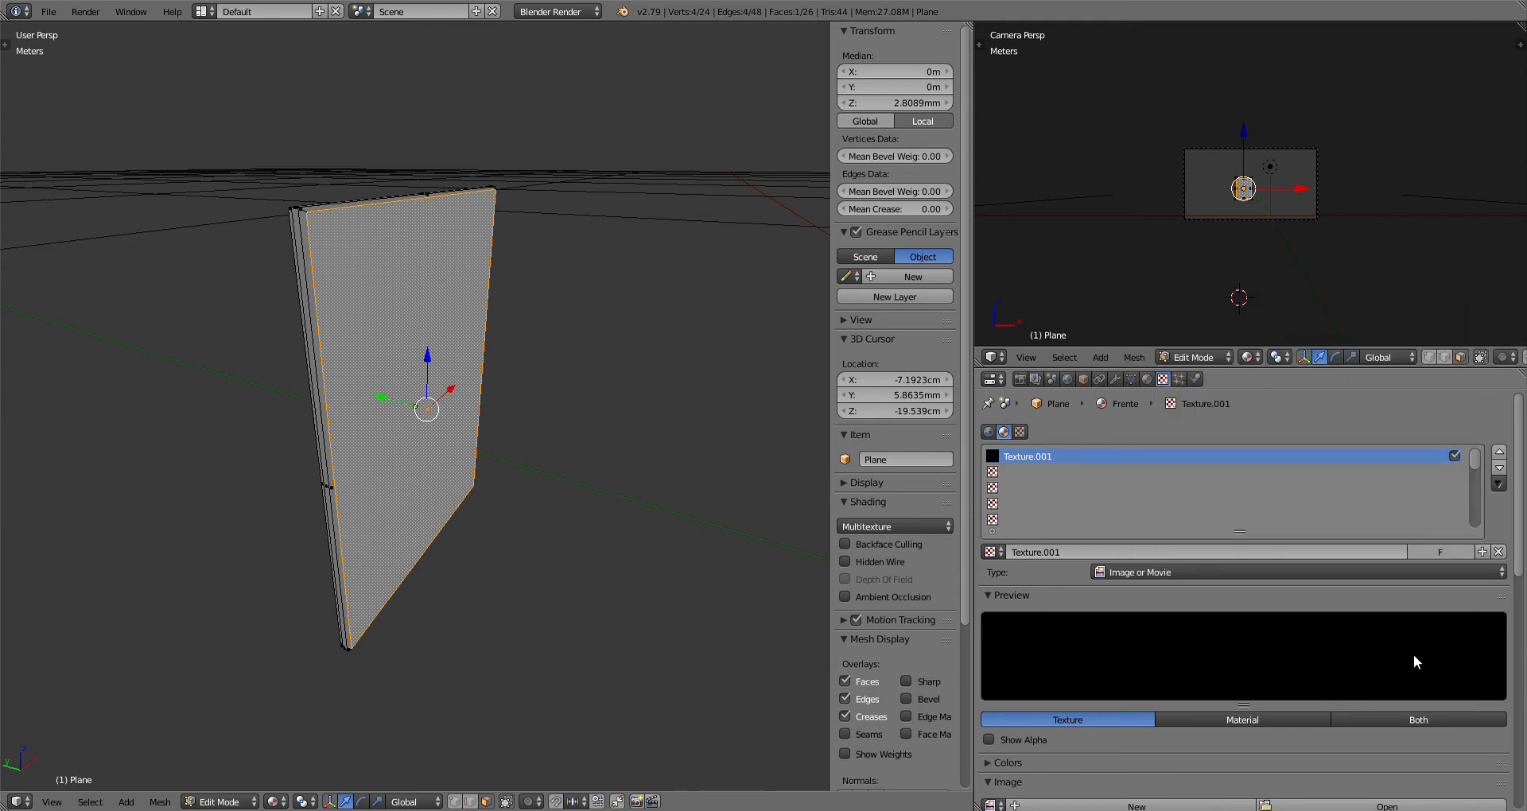
Step: Load Jace-Estrategsta-Arcano.jpg from the REFERENCIA TEMPORARIA folder into the Frente texture, showing the folder's files as thumbnails
{"action": "scroll", "coordinate": [1412, 650], "scroll_direction": "down", "scroll_amount": 4}
{"action": "left_click", "coordinate": [1395, 679]}
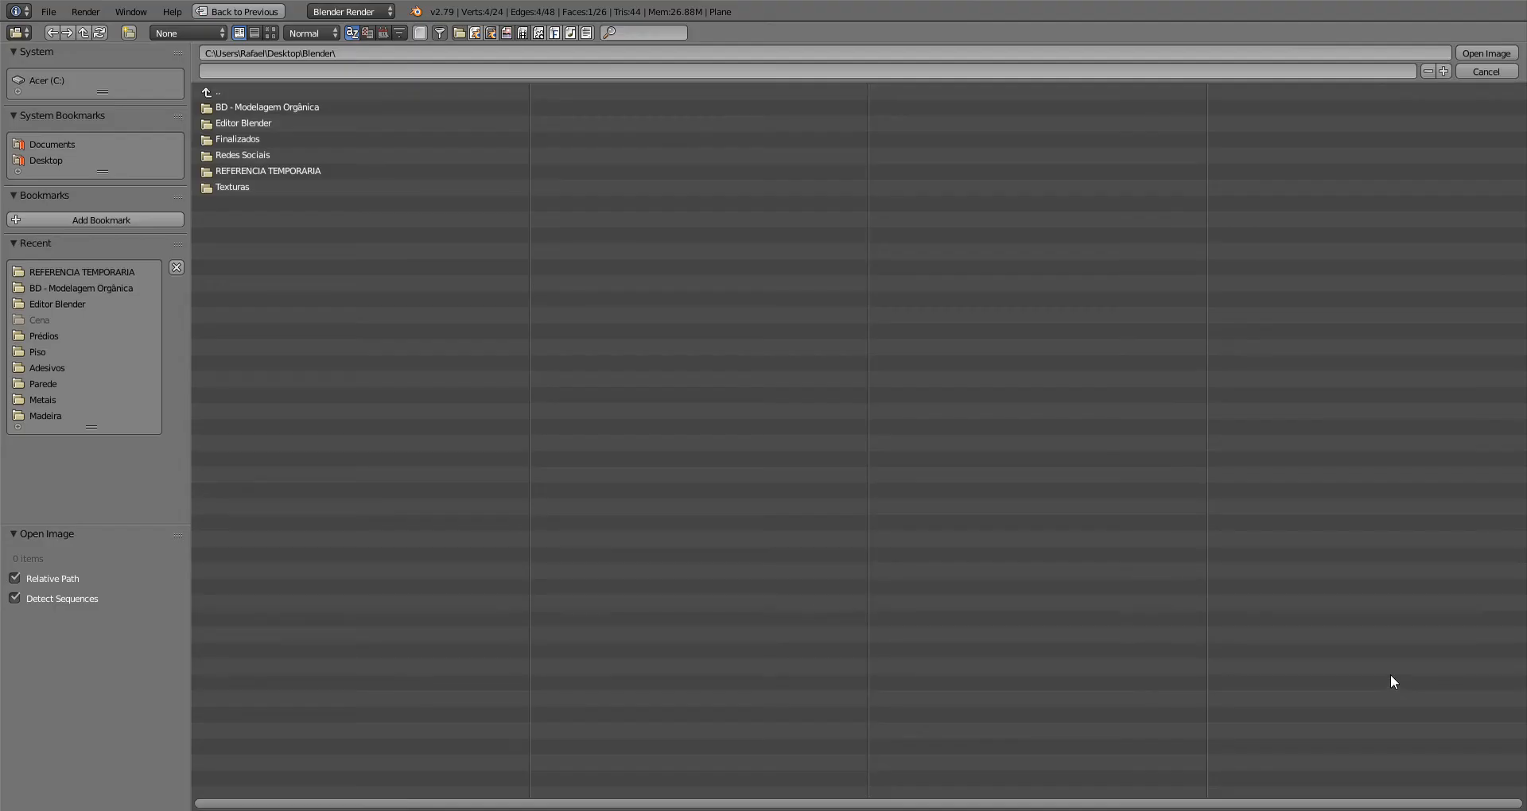
{"action": "left_click", "coordinate": [301, 170]}
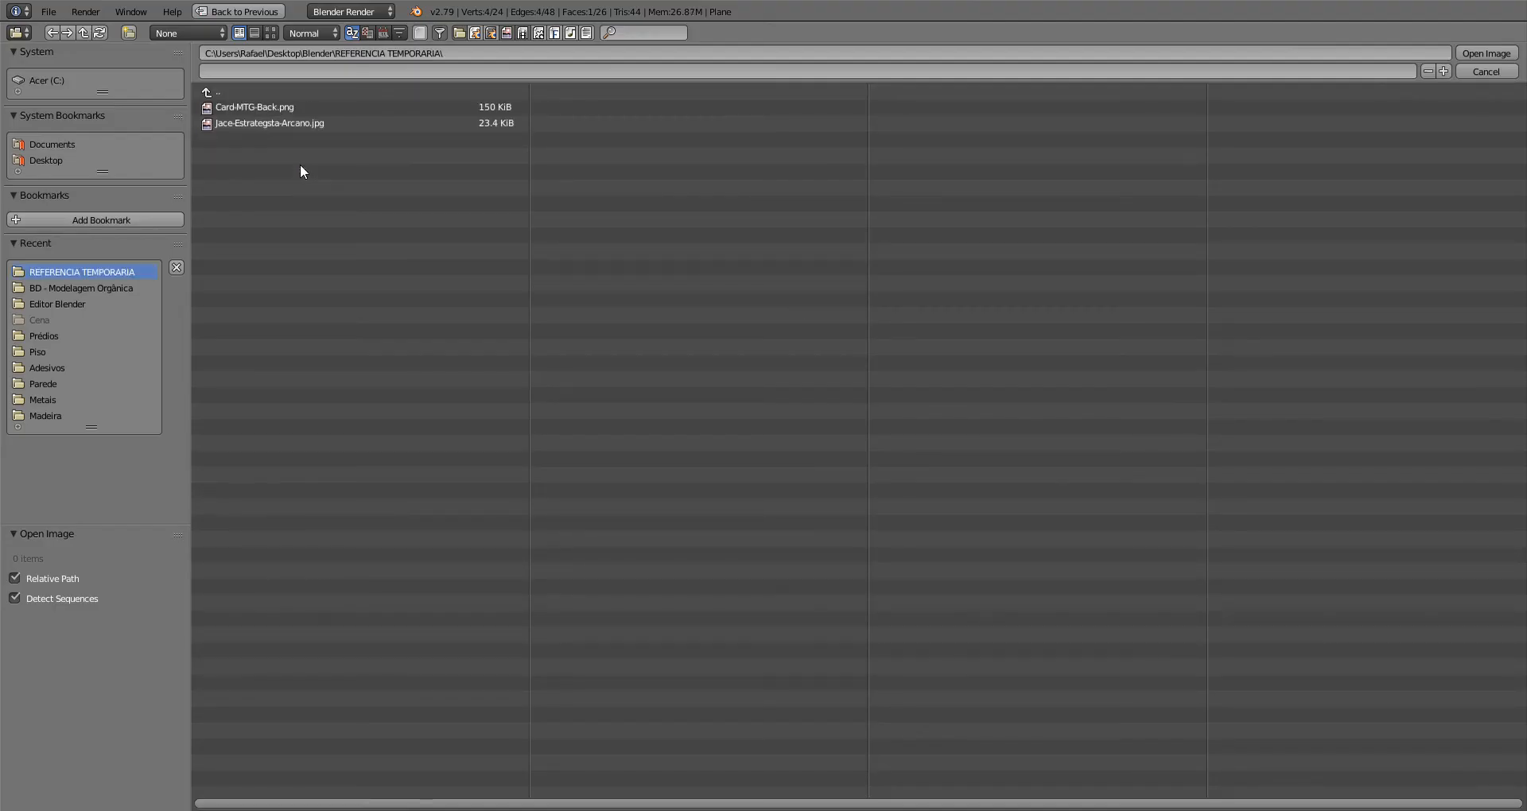
{"action": "left_click", "coordinate": [287, 121]}
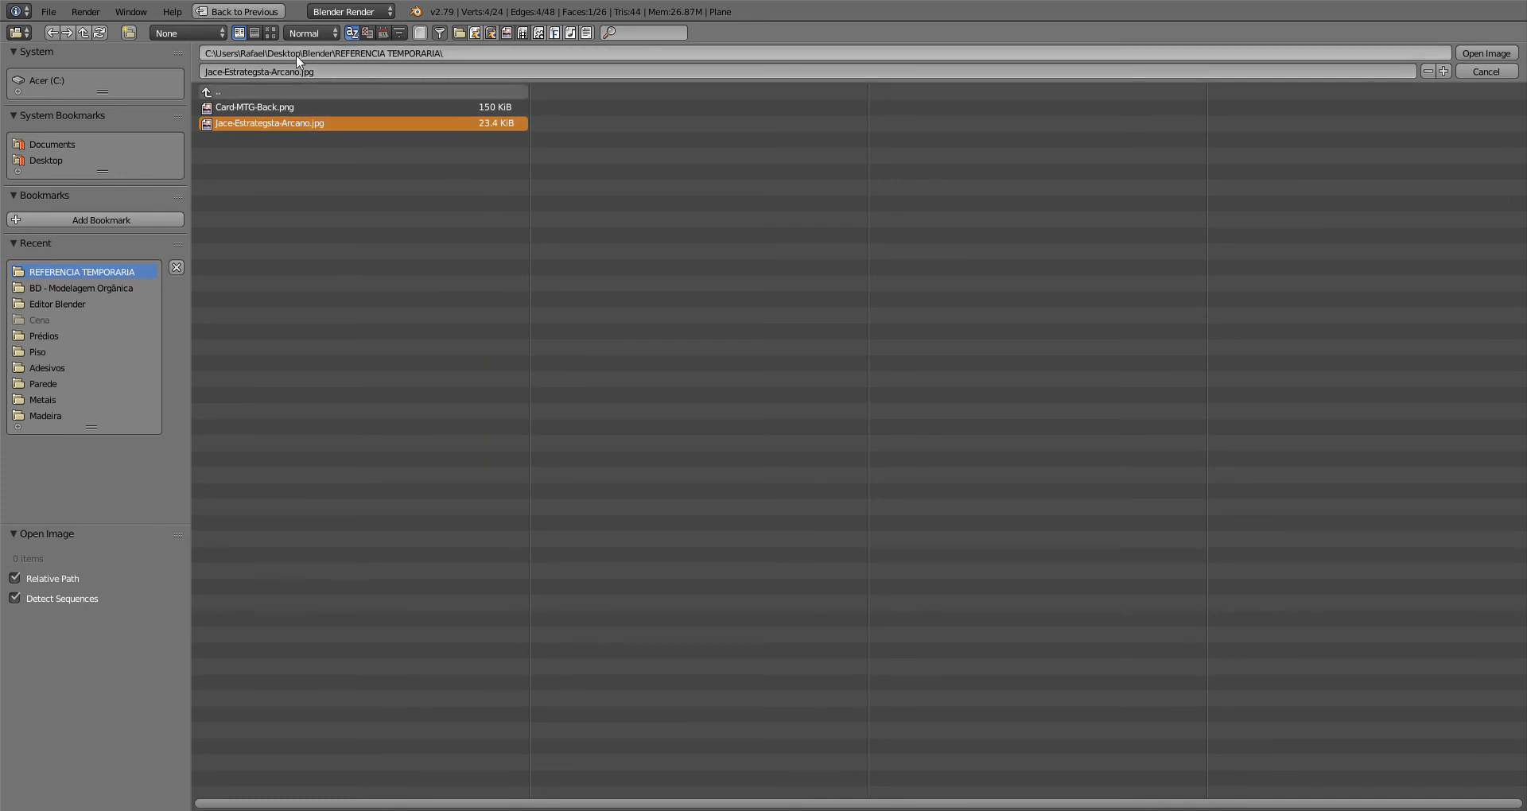
{"action": "left_click", "coordinate": [271, 32]}
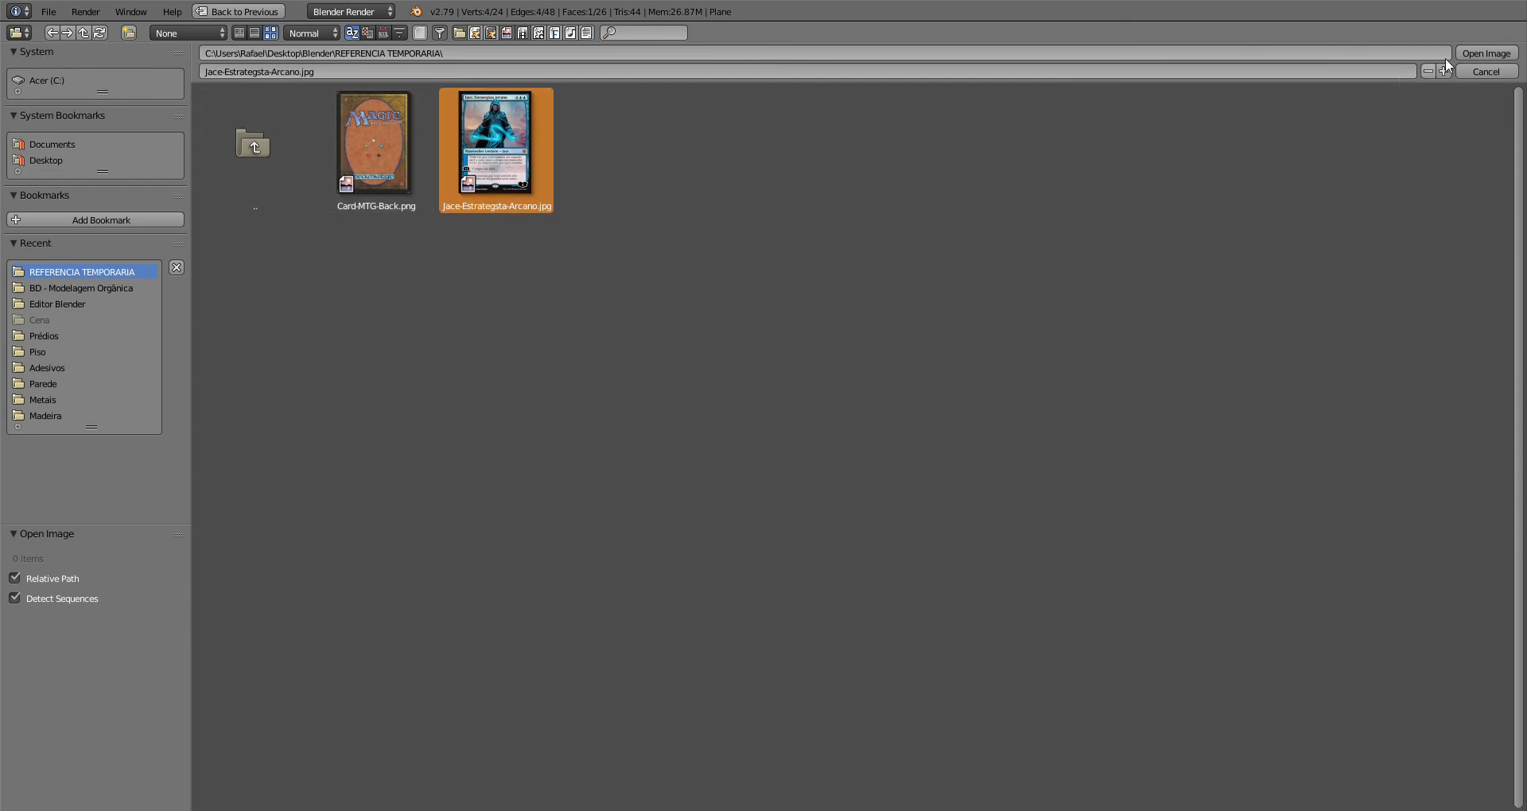
{"action": "left_click", "coordinate": [1486, 53]}
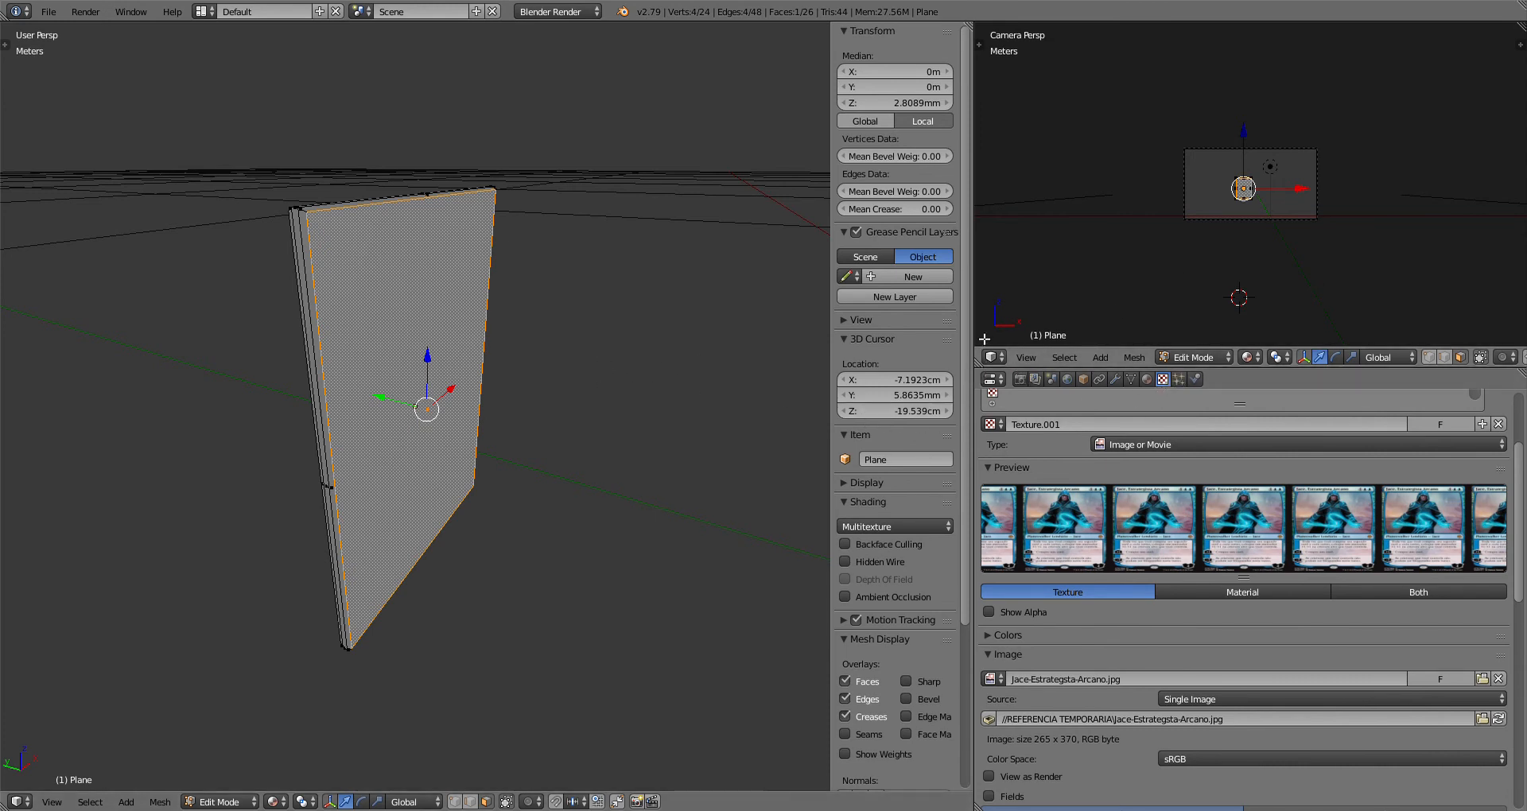
Step: Enlarge the camera view area and unwrap the slab's large front face with the standard Unwrap
{"action": "left_click_drag", "start_coordinate": [971, 333], "coordinate": [945, 332]}
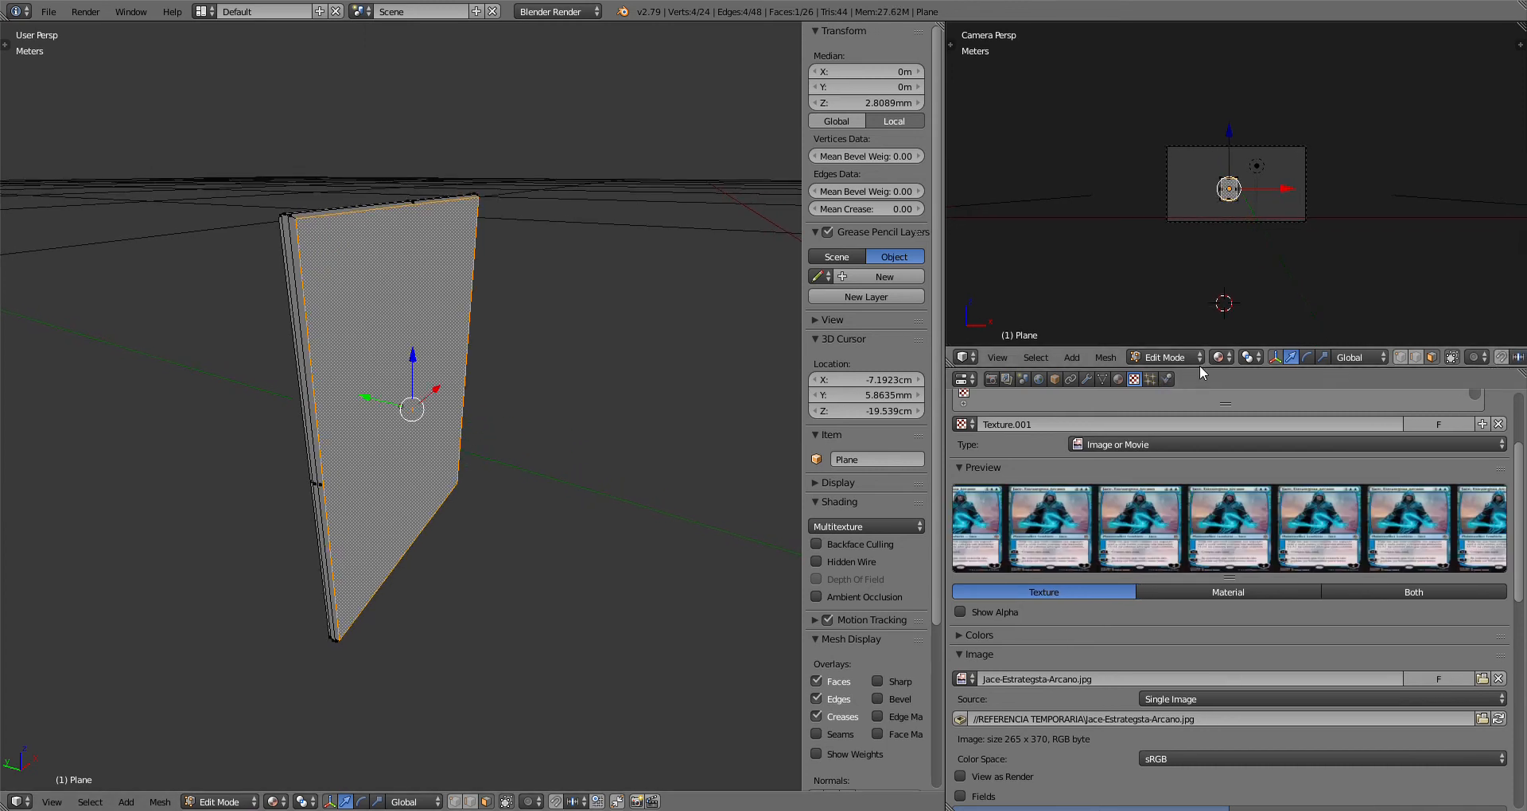
{"action": "left_click_drag", "start_coordinate": [1196, 377], "coordinate": [1199, 438]}
{"action": "scroll", "coordinate": [1238, 249], "scroll_direction": "up", "scroll_amount": 3}
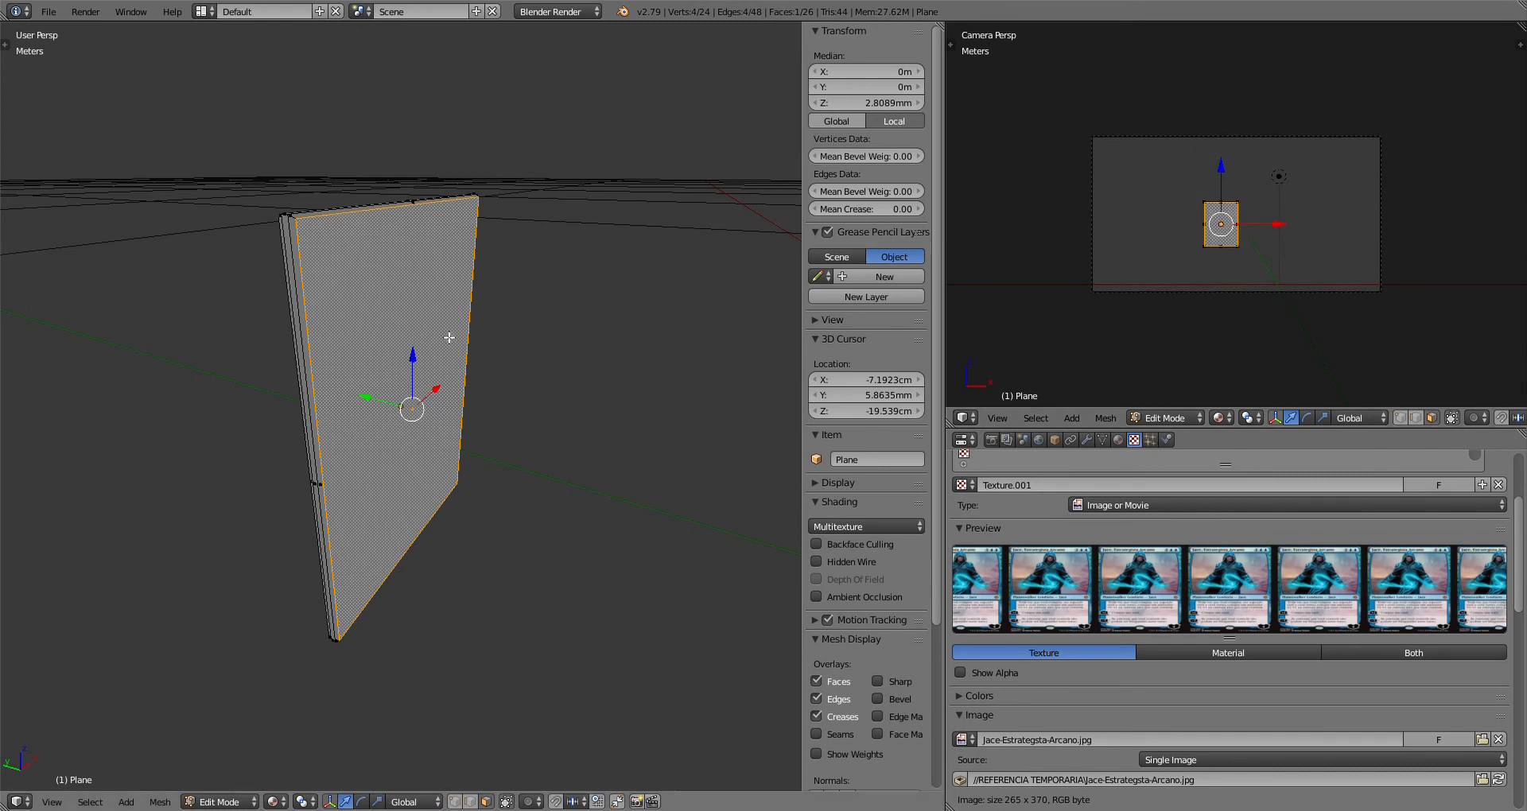
{"action": "key", "text": "u"}
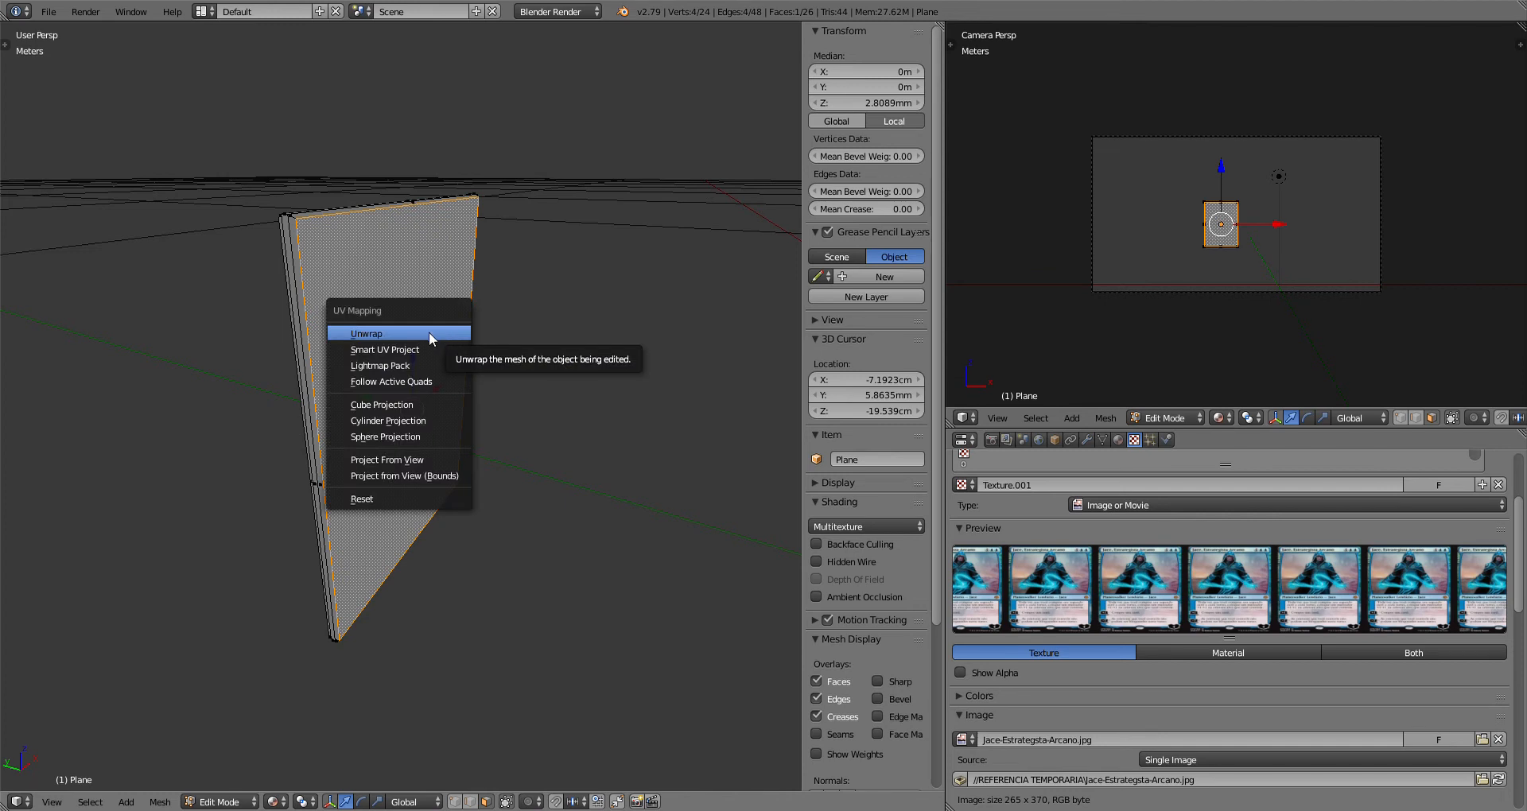
{"action": "left_click", "coordinate": [406, 335]}
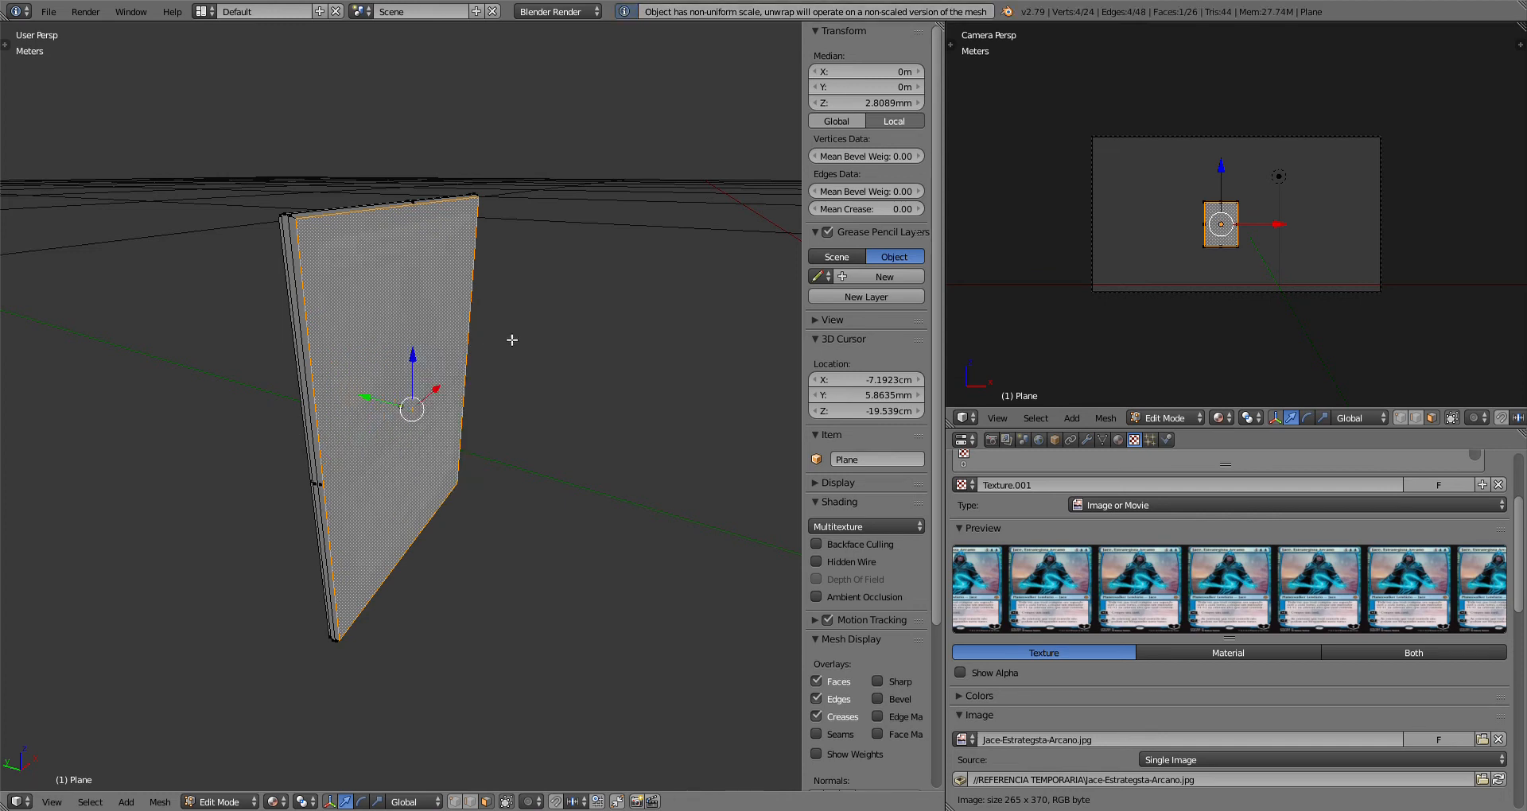
Step: Enable Real Sky in the world settings and set the Ambient Color to dark grey, about hex 414141
{"action": "middle_click_drag", "start_coordinate": [511, 337], "coordinate": [444, 326]}
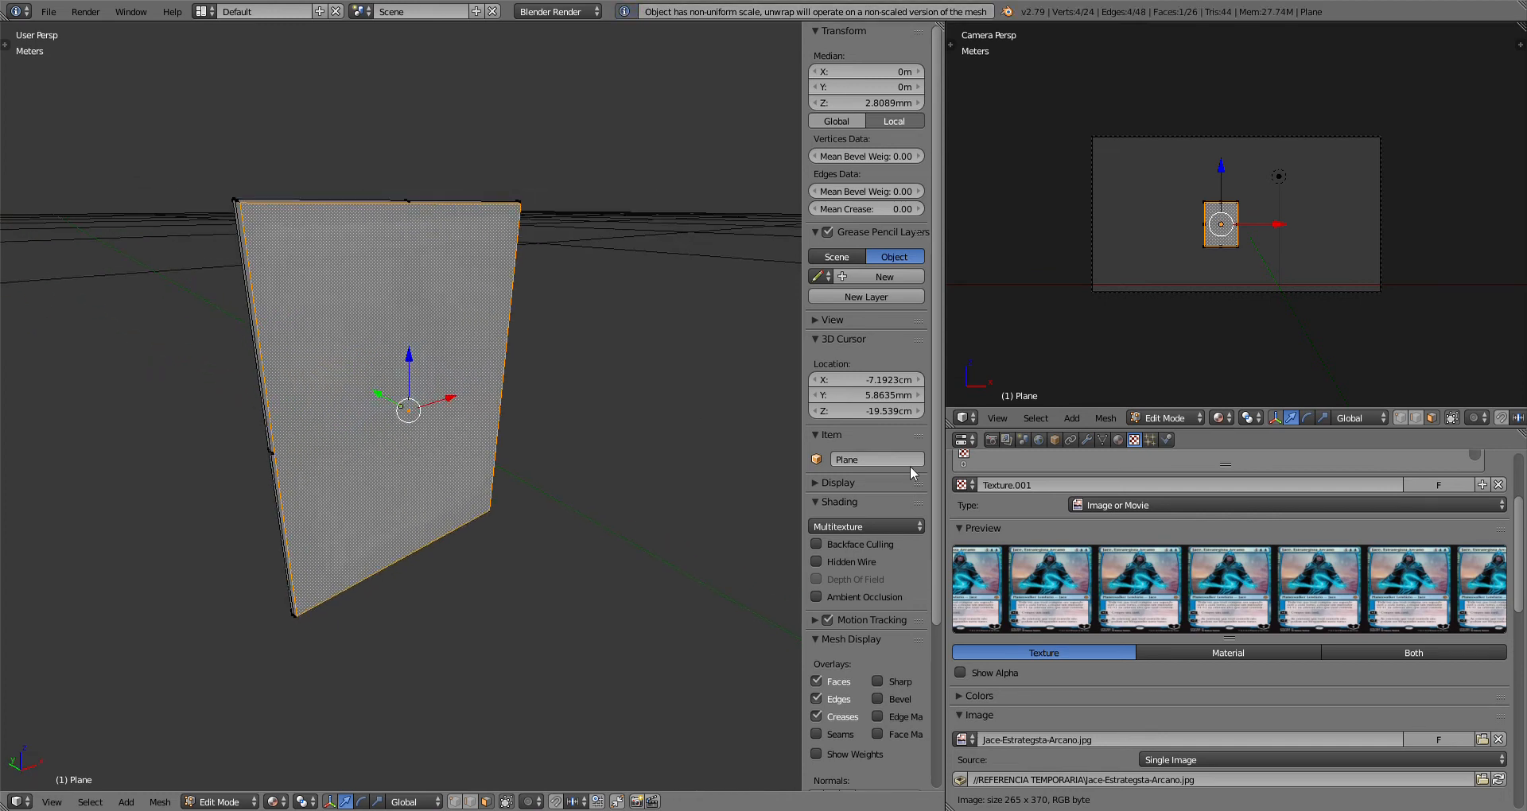
{"action": "left_click", "coordinate": [1024, 440]}
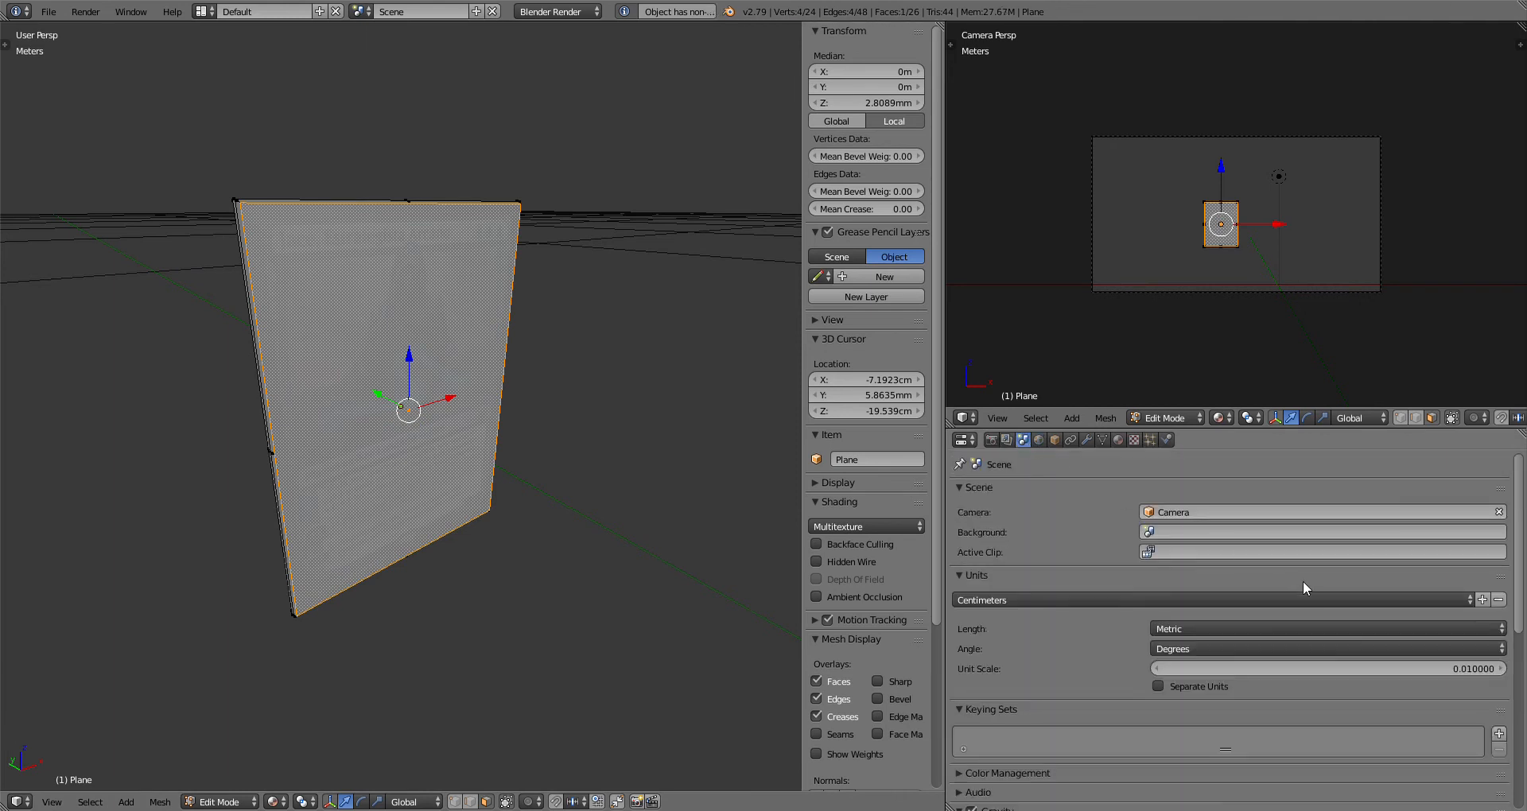
{"action": "left_click", "coordinate": [1039, 439]}
{"action": "scroll", "coordinate": [1345, 527], "scroll_direction": "up", "scroll_amount": 3}
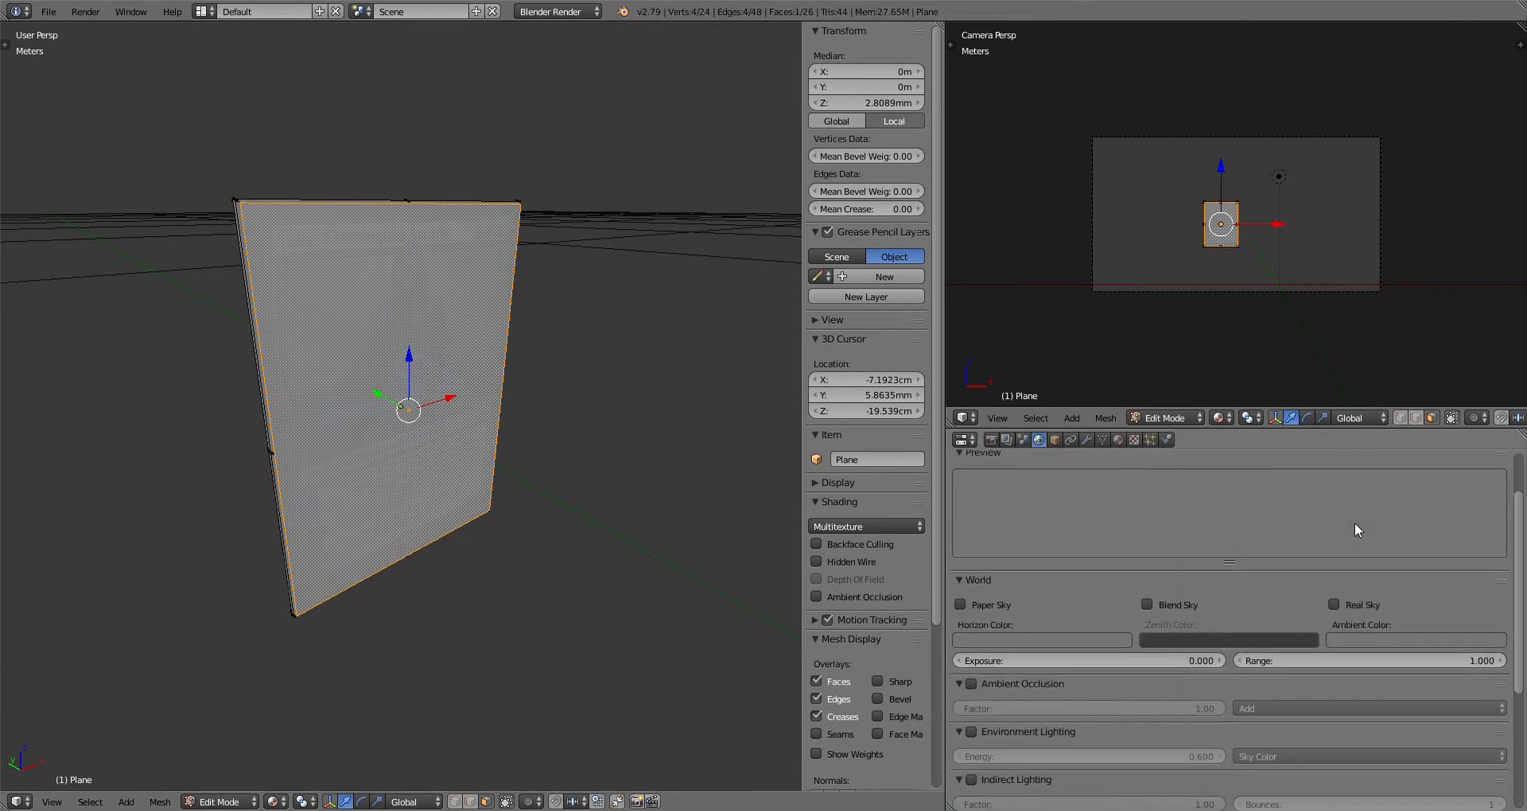
{"action": "left_click", "coordinate": [1365, 632]}
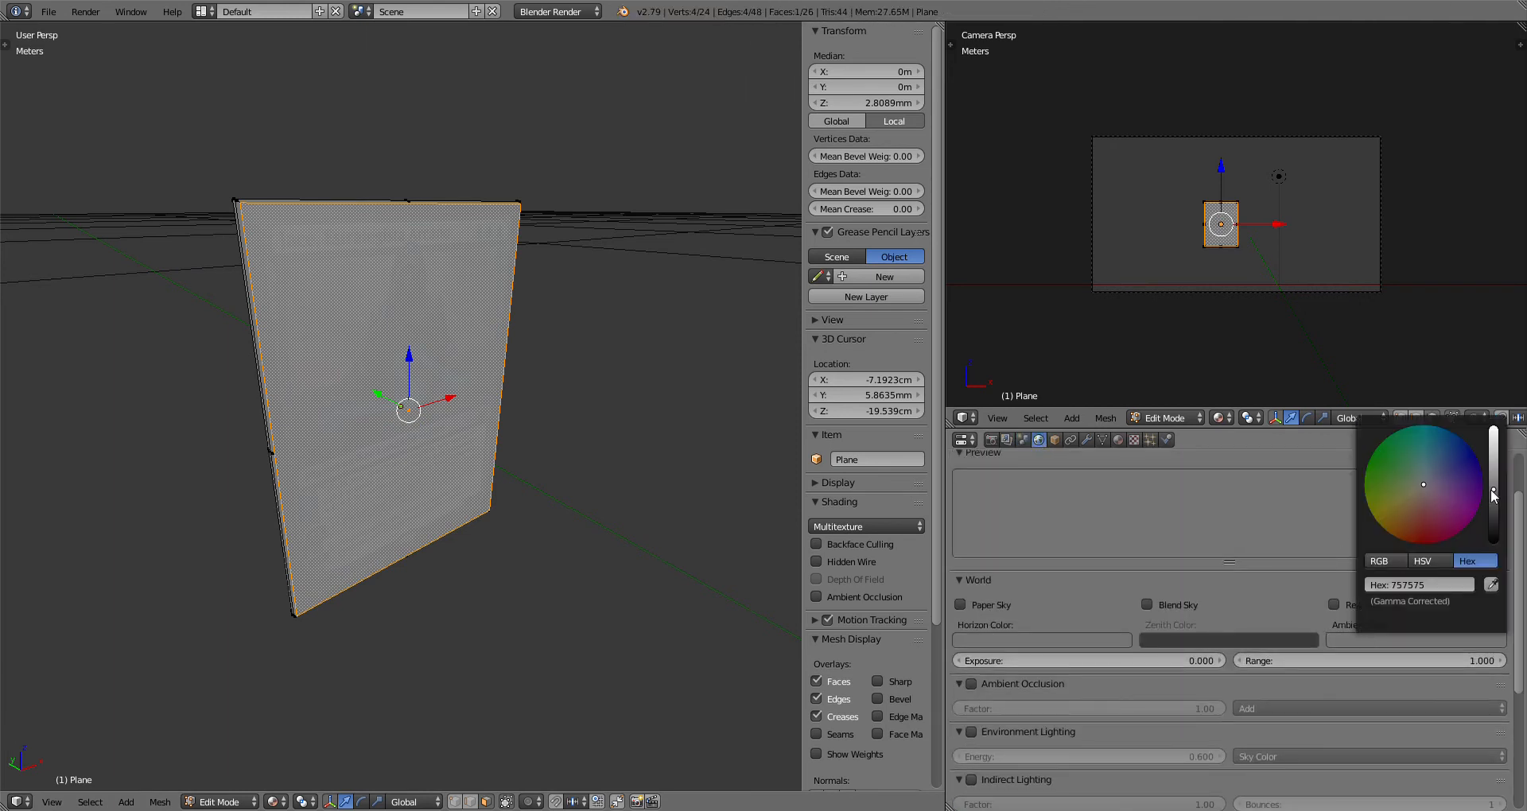
{"action": "left_click", "coordinate": [1335, 605]}
{"action": "left_click", "coordinate": [1355, 638]}
{"action": "left_click_drag", "start_coordinate": [1494, 505], "coordinate": [1494, 515]}
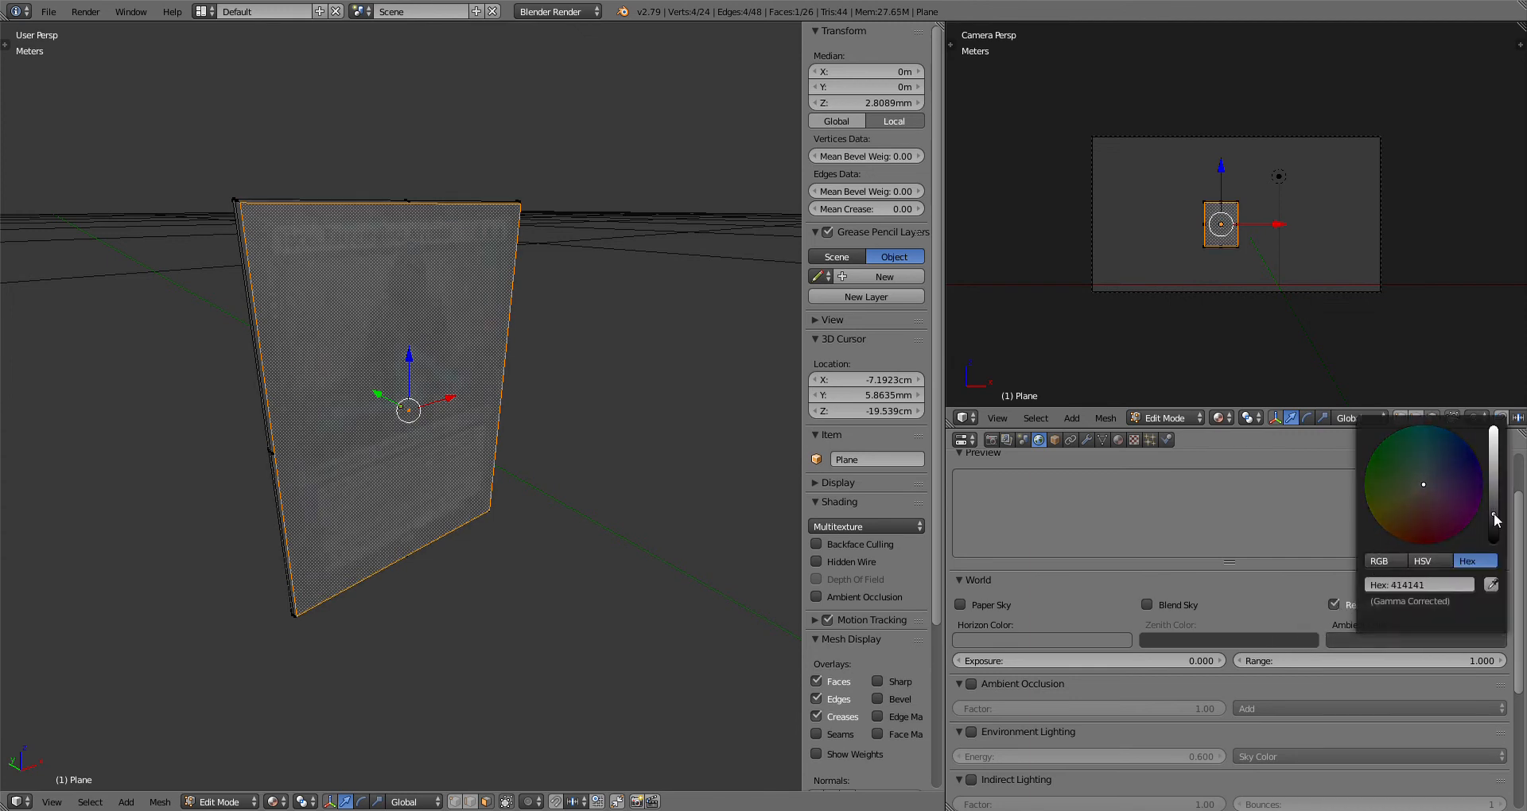
Step: Leave Edit Mode and move the point lamp along the Y axis closer to the card, to about Y 16.8 cm
{"action": "scroll", "coordinate": [813, 365], "scroll_direction": "down", "scroll_amount": 2}
{"action": "scroll", "coordinate": [578, 308], "scroll_direction": "down", "scroll_amount": 6}
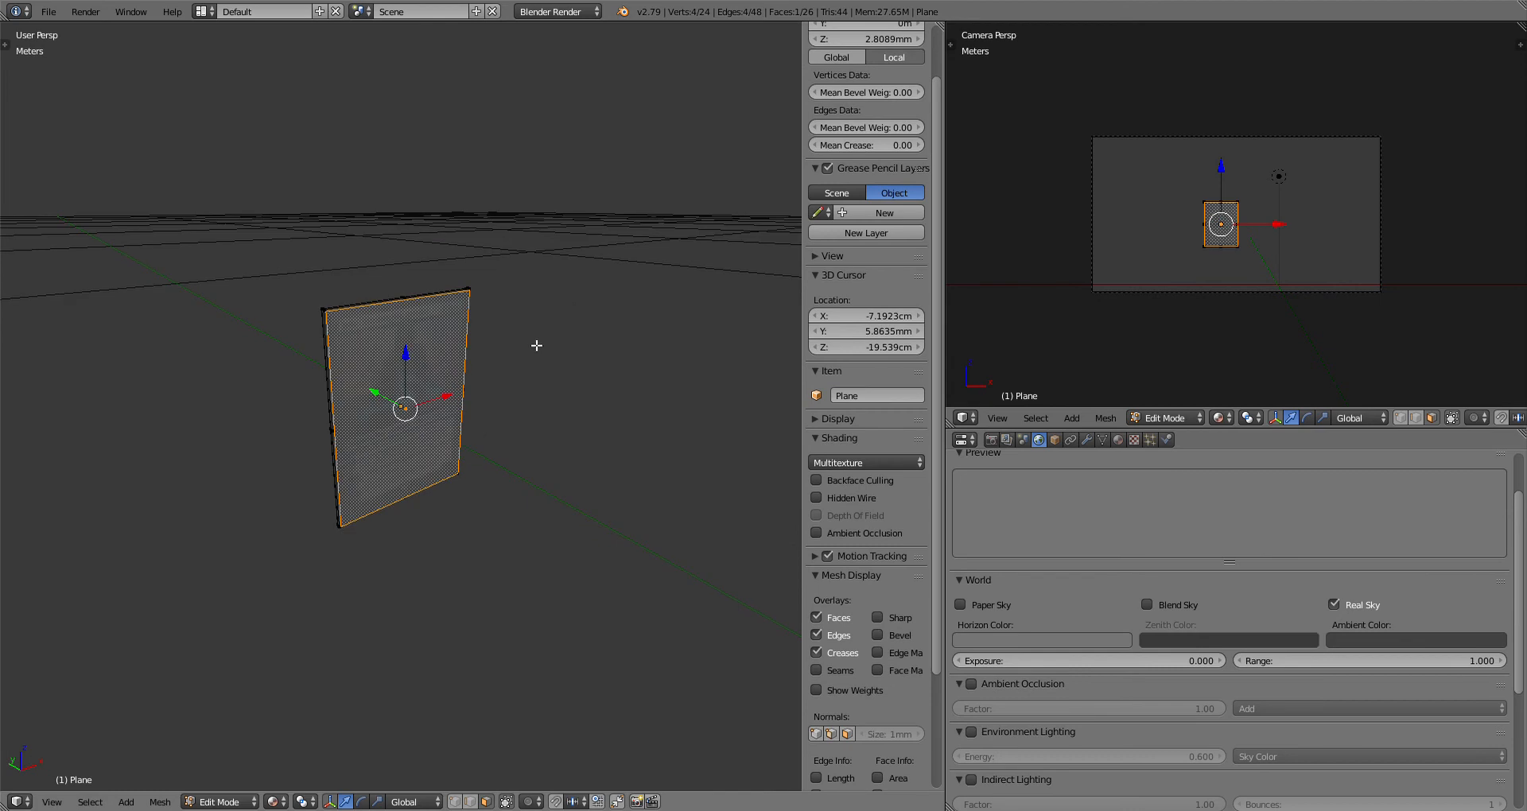
{"action": "scroll", "coordinate": [554, 347], "scroll_direction": "down", "scroll_amount": 3}
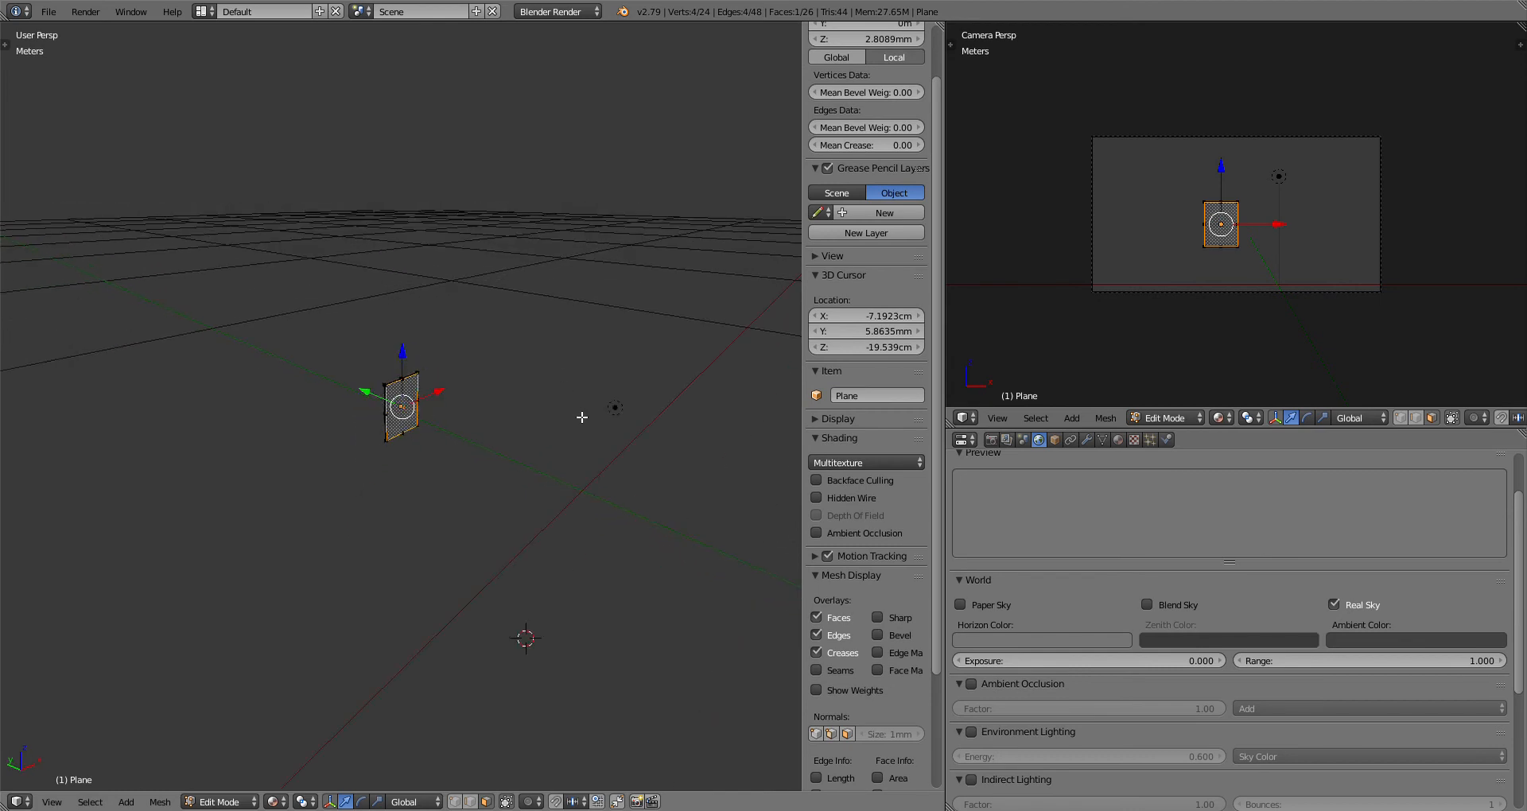
{"action": "key", "text": "Tab"}
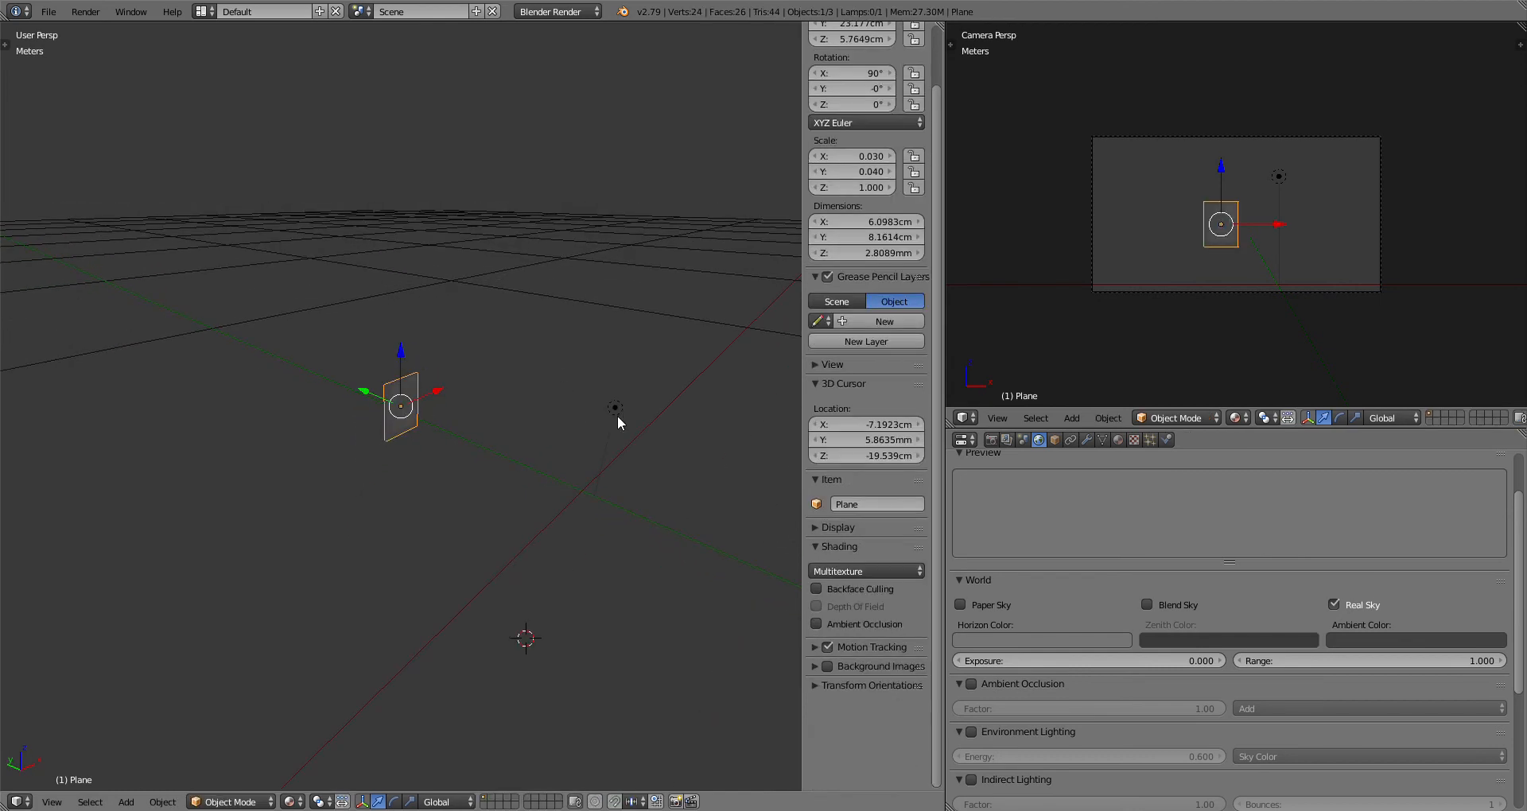
{"action": "right_click", "coordinate": [616, 407]}
{"action": "key", "text": "g"}
{"action": "key", "text": "y"}
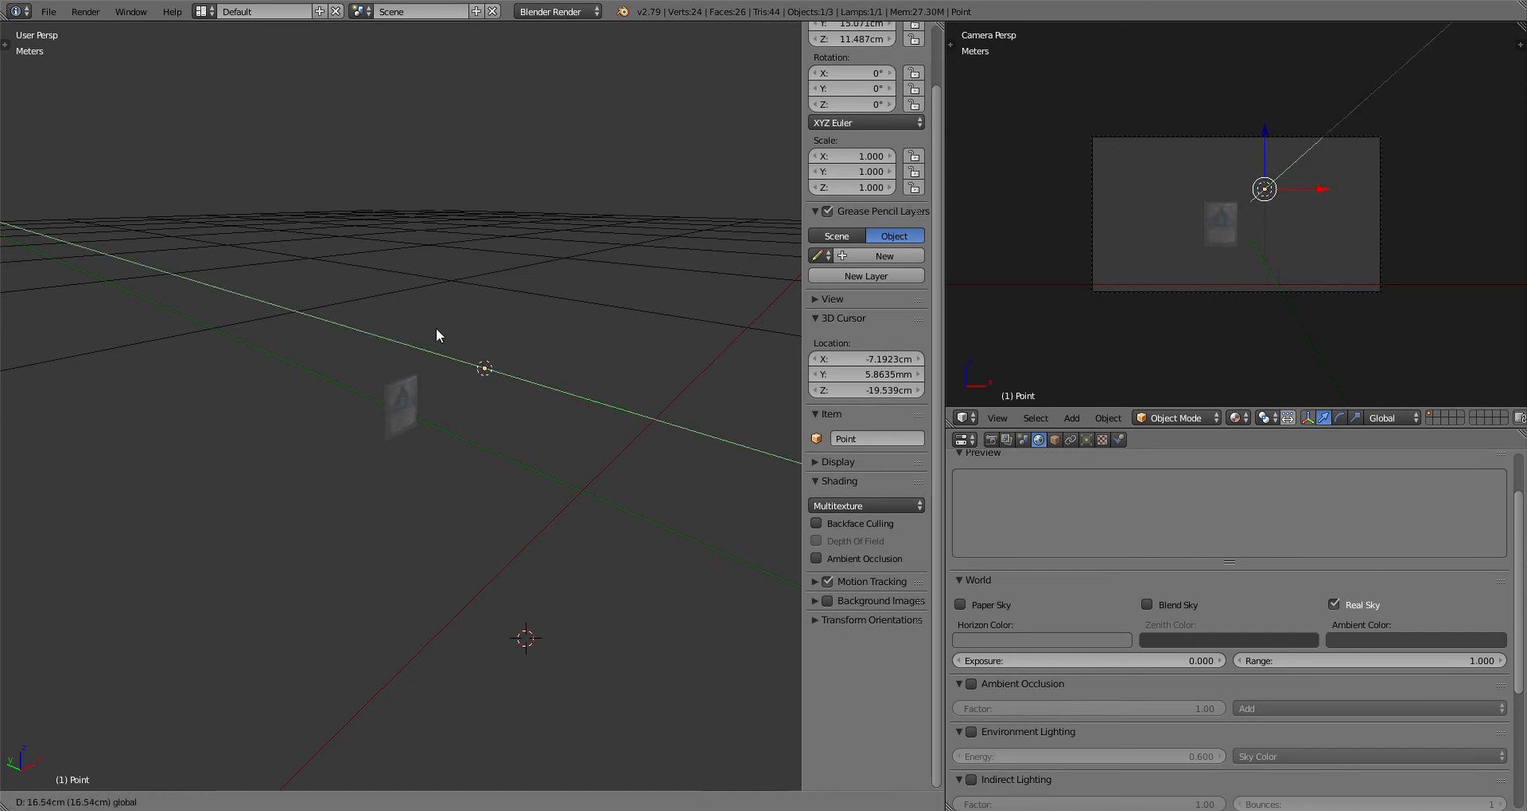
{"action": "left_click", "coordinate": [429, 323]}
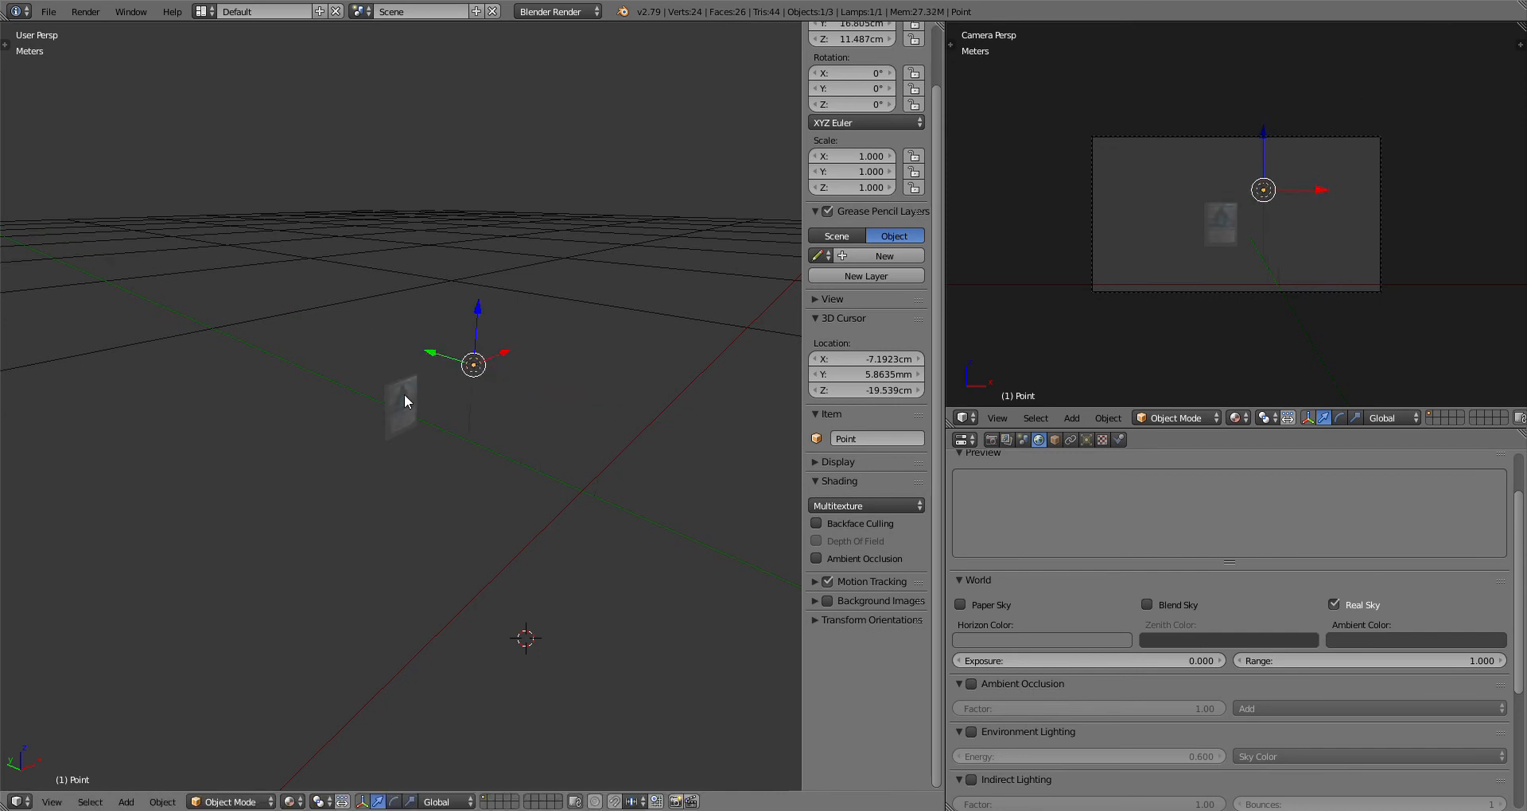
Step: Select the card, turn the camera view area into a UV/Image Editor and show Jace-Estrategsta-Arcano.jpg in it
{"action": "right_click", "coordinate": [403, 400]}
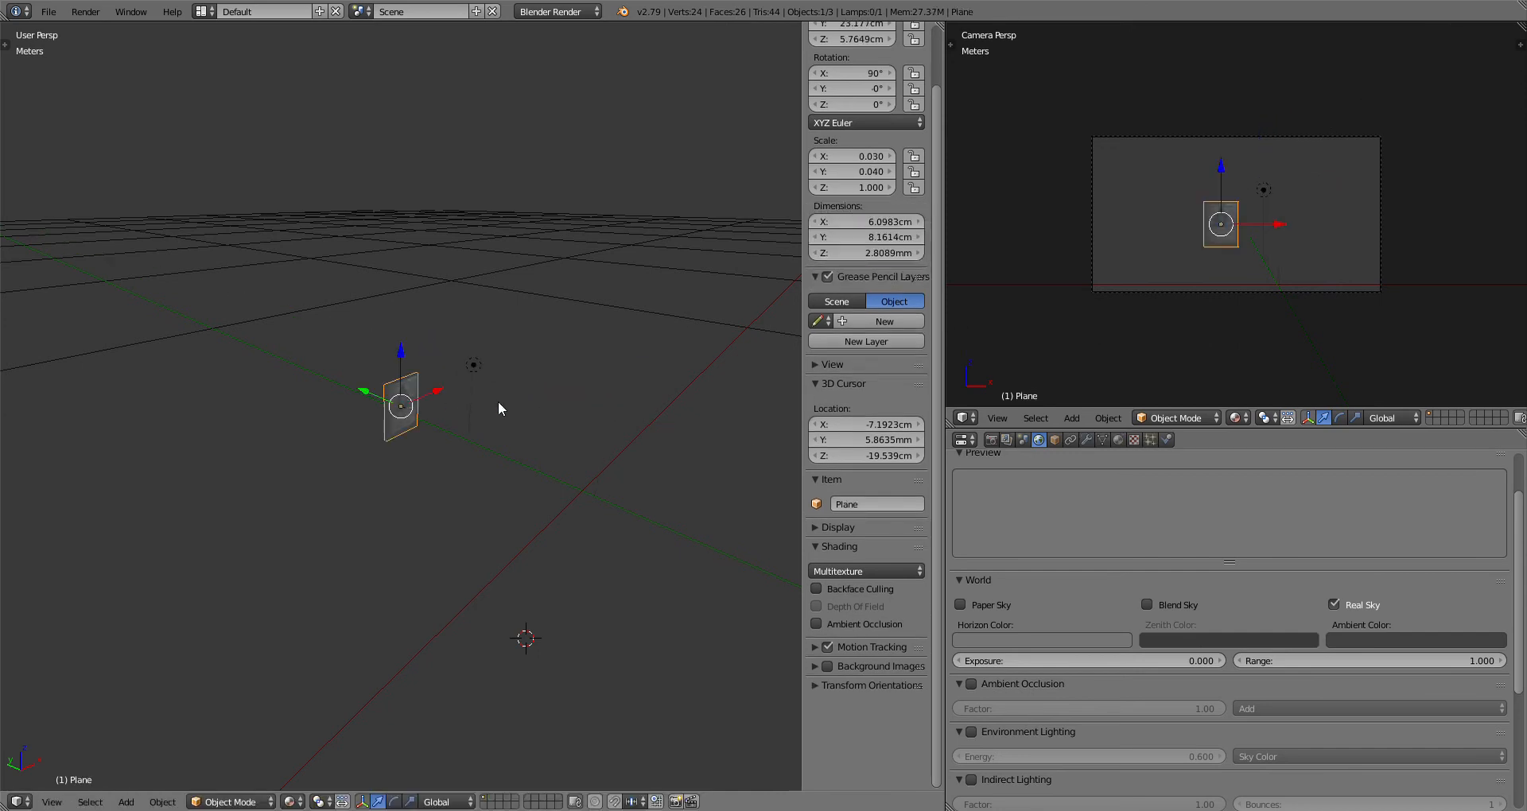
{"action": "left_click", "coordinate": [968, 419]}
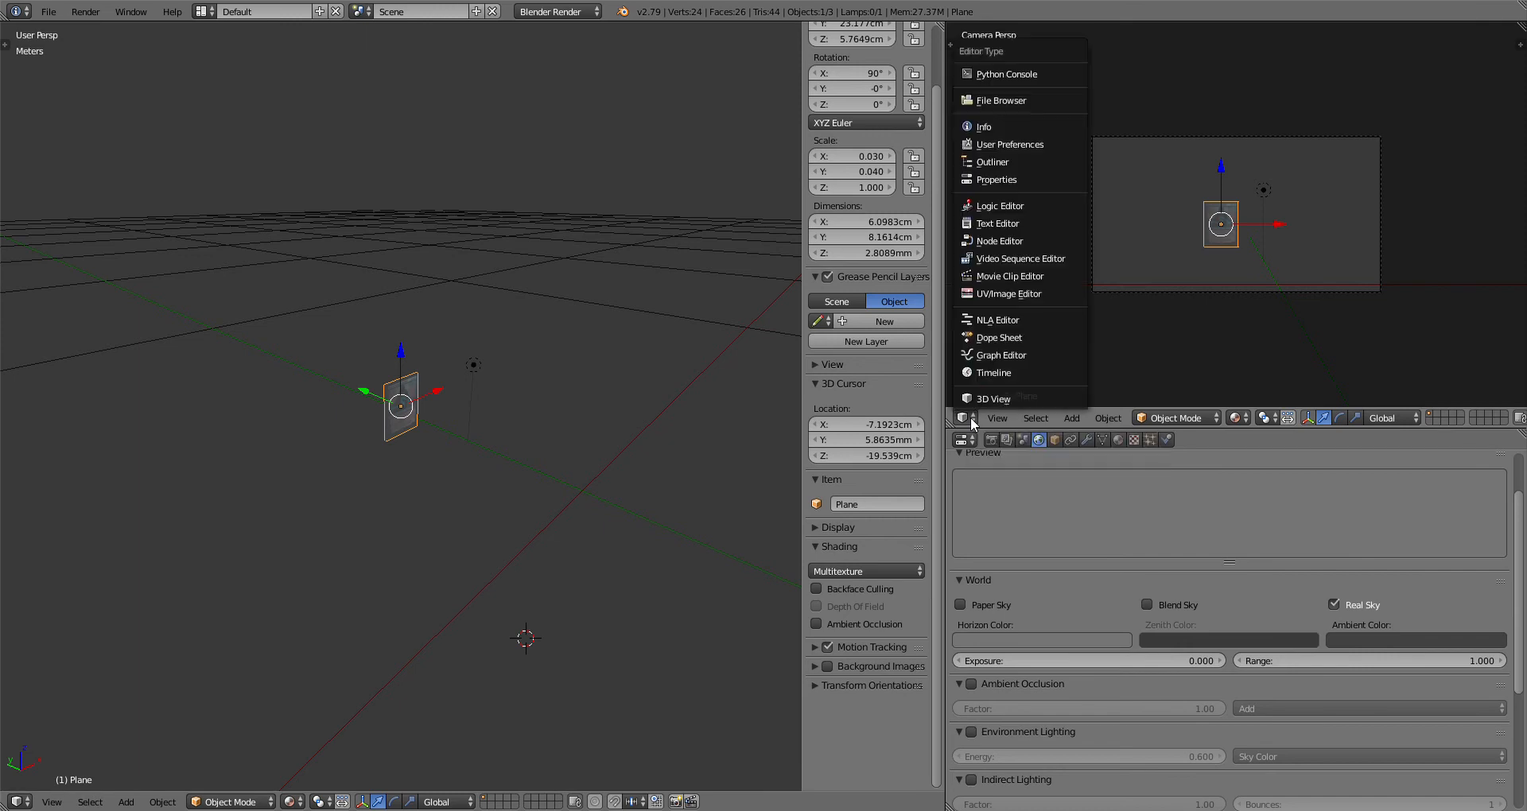
{"action": "left_click", "coordinate": [1009, 294]}
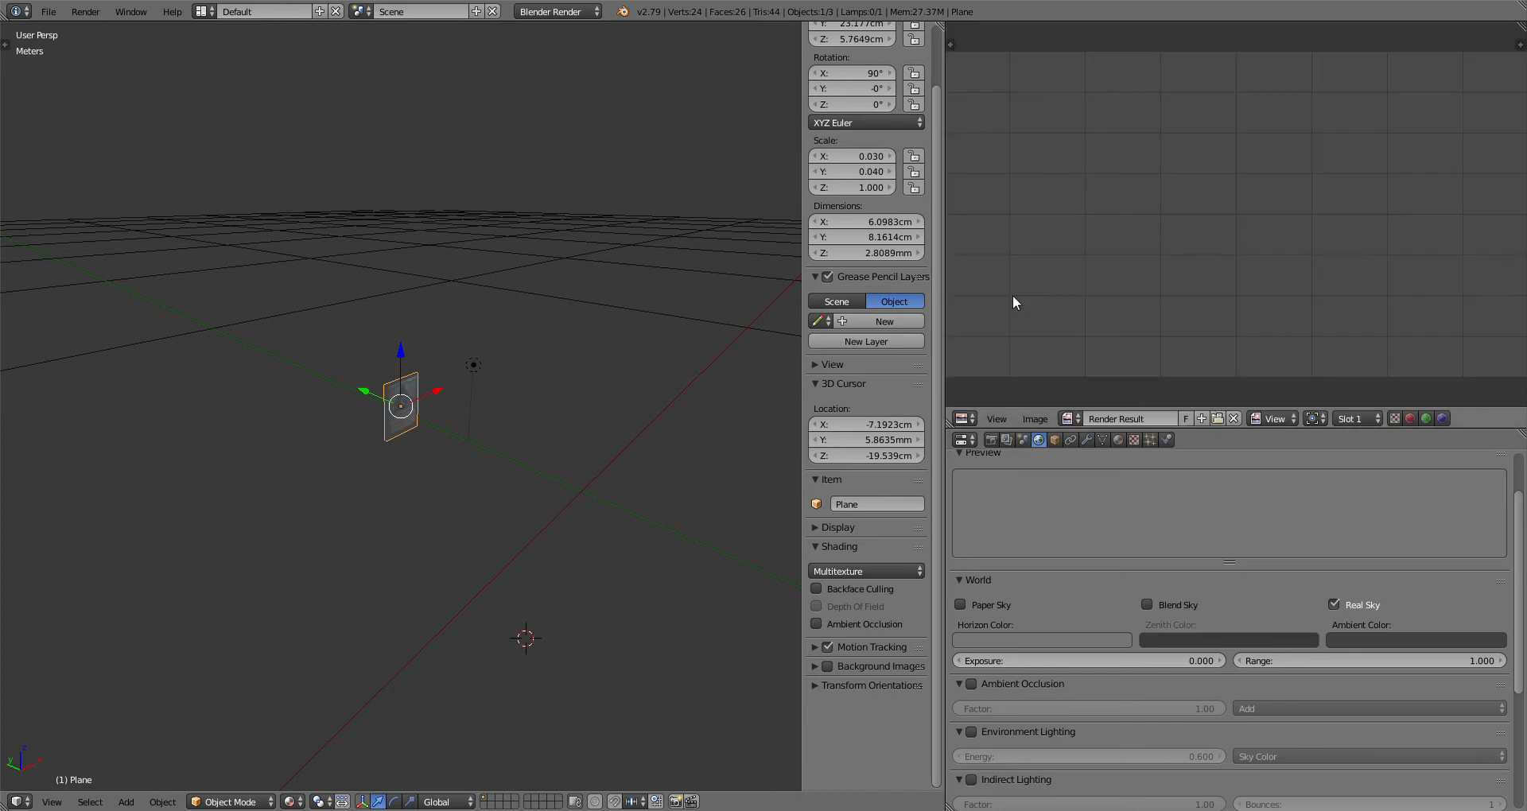
{"action": "scroll", "coordinate": [1109, 348], "scroll_direction": "down", "scroll_amount": 3}
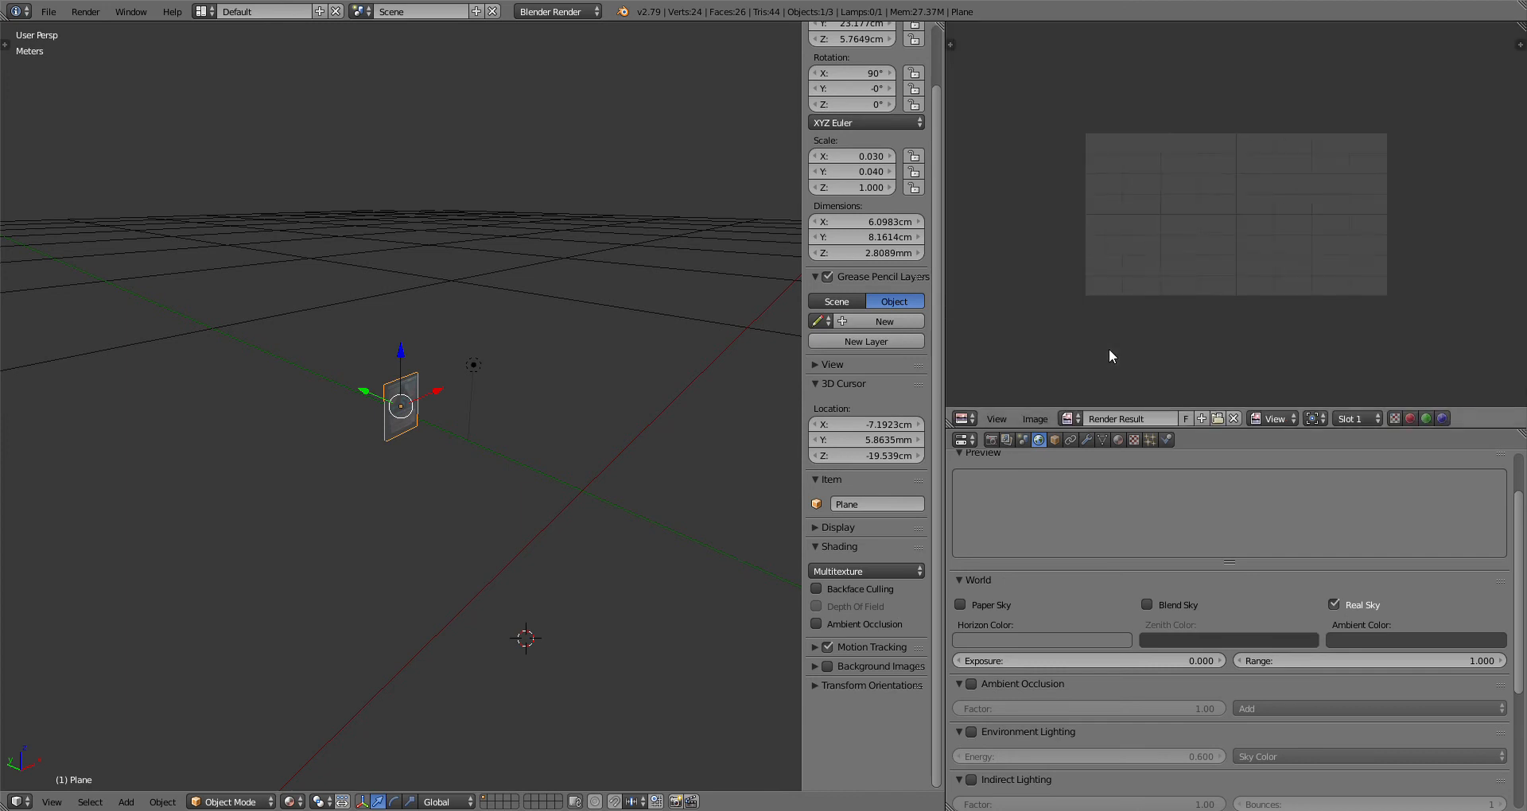
{"action": "left_click", "coordinate": [1234, 418]}
{"action": "left_click", "coordinate": [1071, 418]}
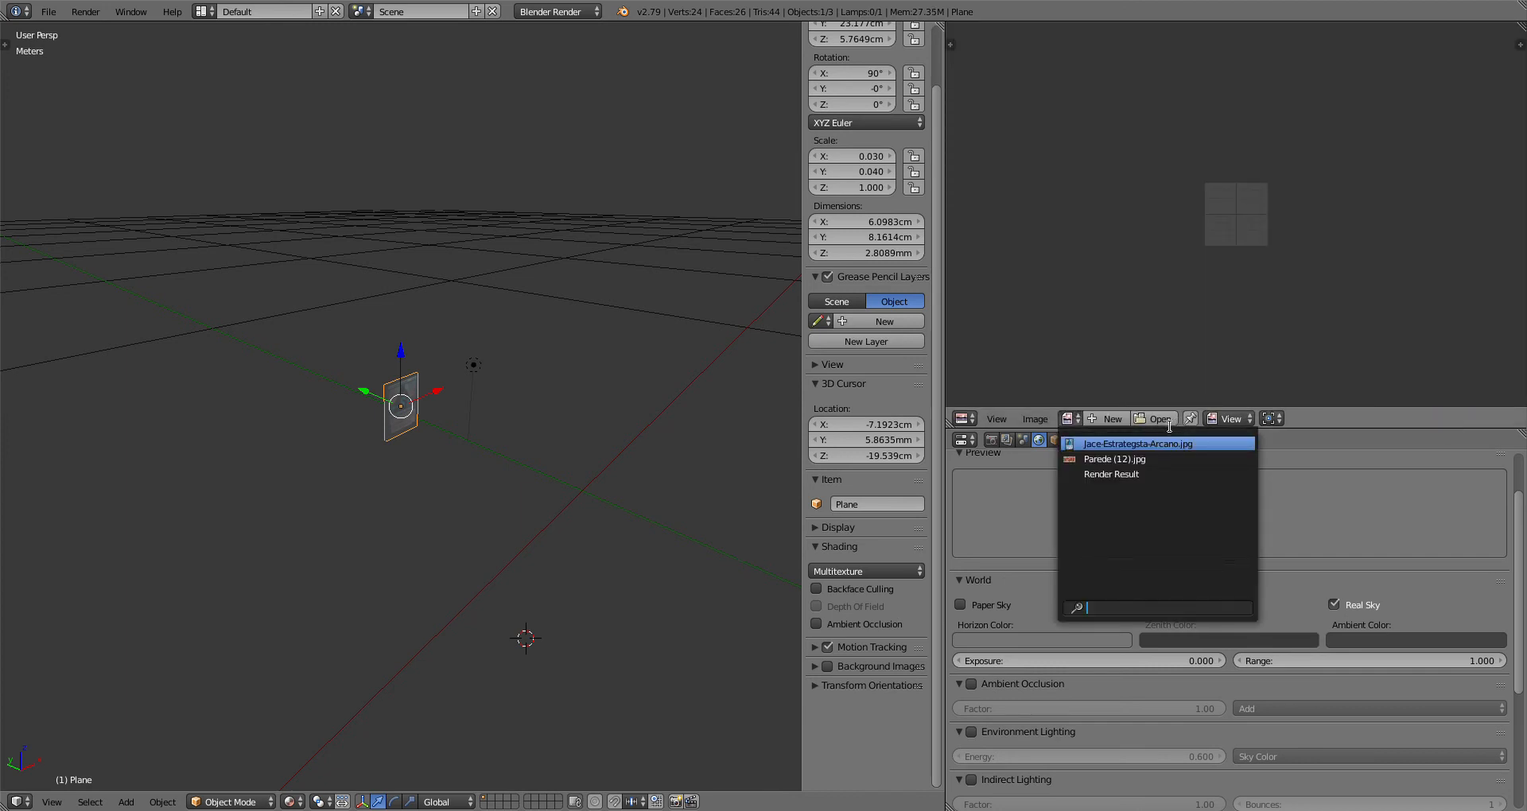
{"action": "left_click", "coordinate": [1120, 444]}
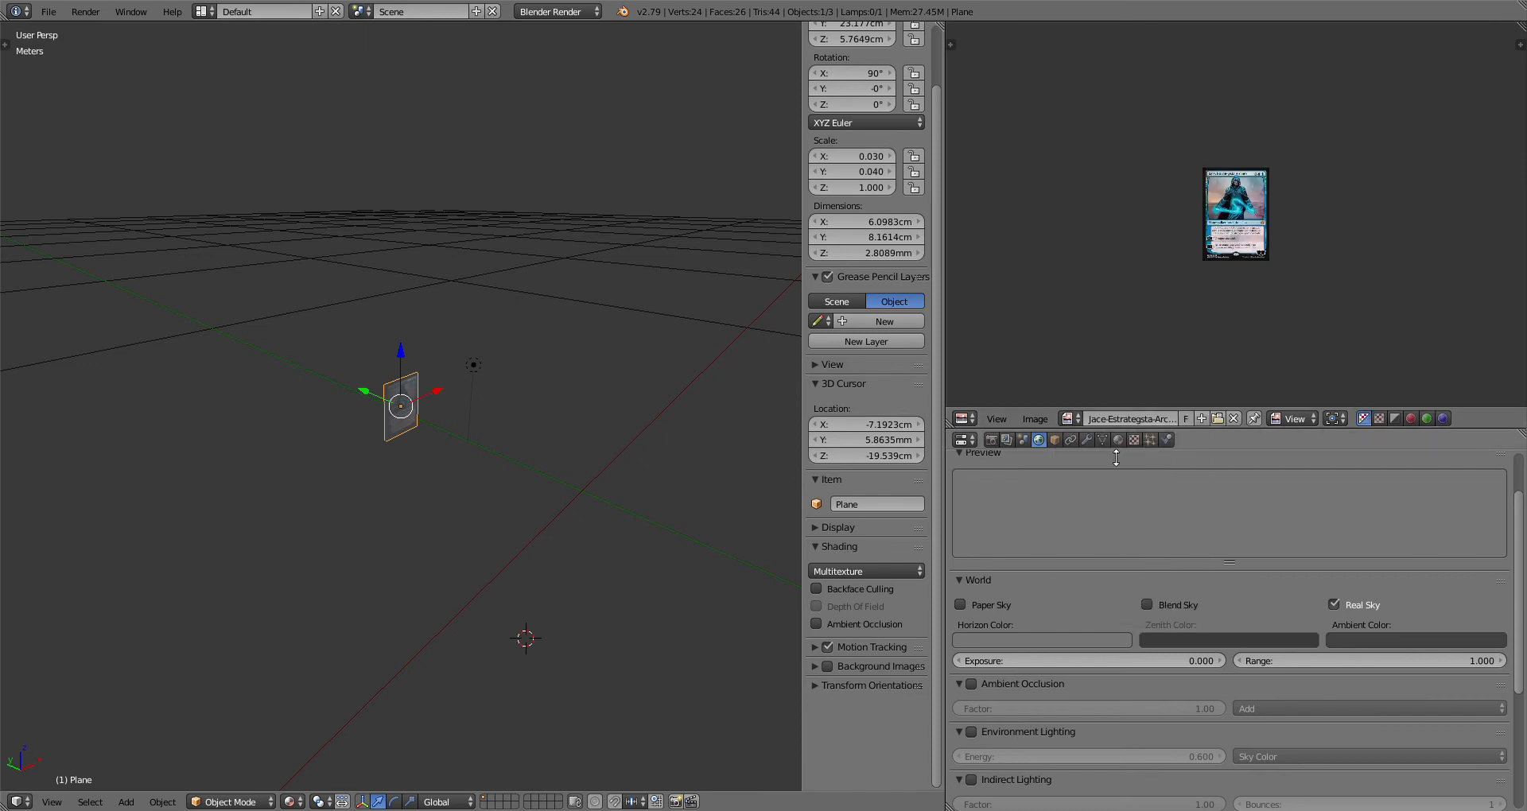
{"action": "scroll", "coordinate": [1291, 222], "scroll_direction": "up", "scroll_amount": 3}
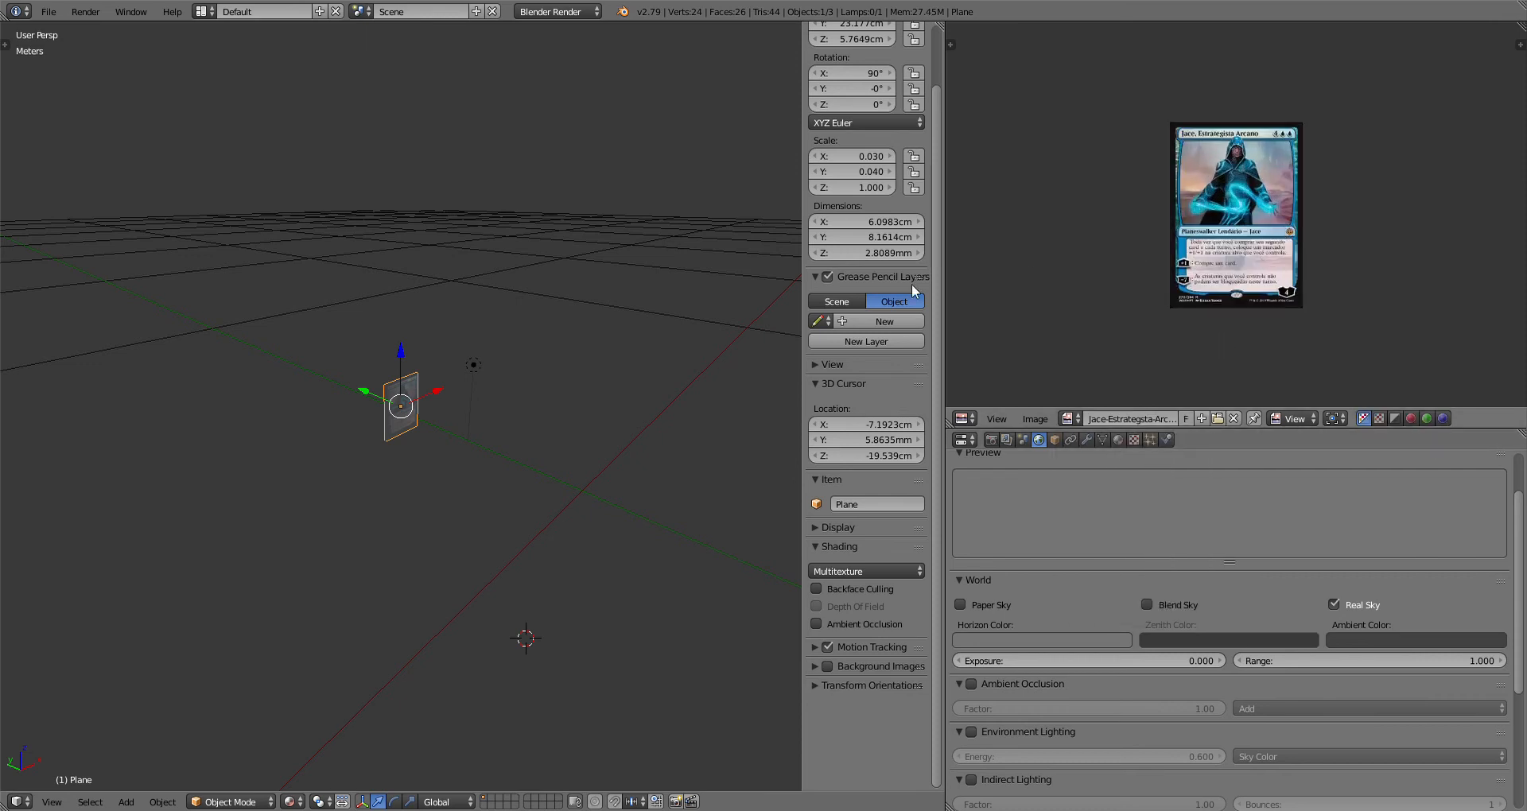
Step: Enter Edit Mode on the card and assign Jace-Estrategsta-Arcano.jpg to the front face's UV layout
{"action": "key", "text": "Tab"}
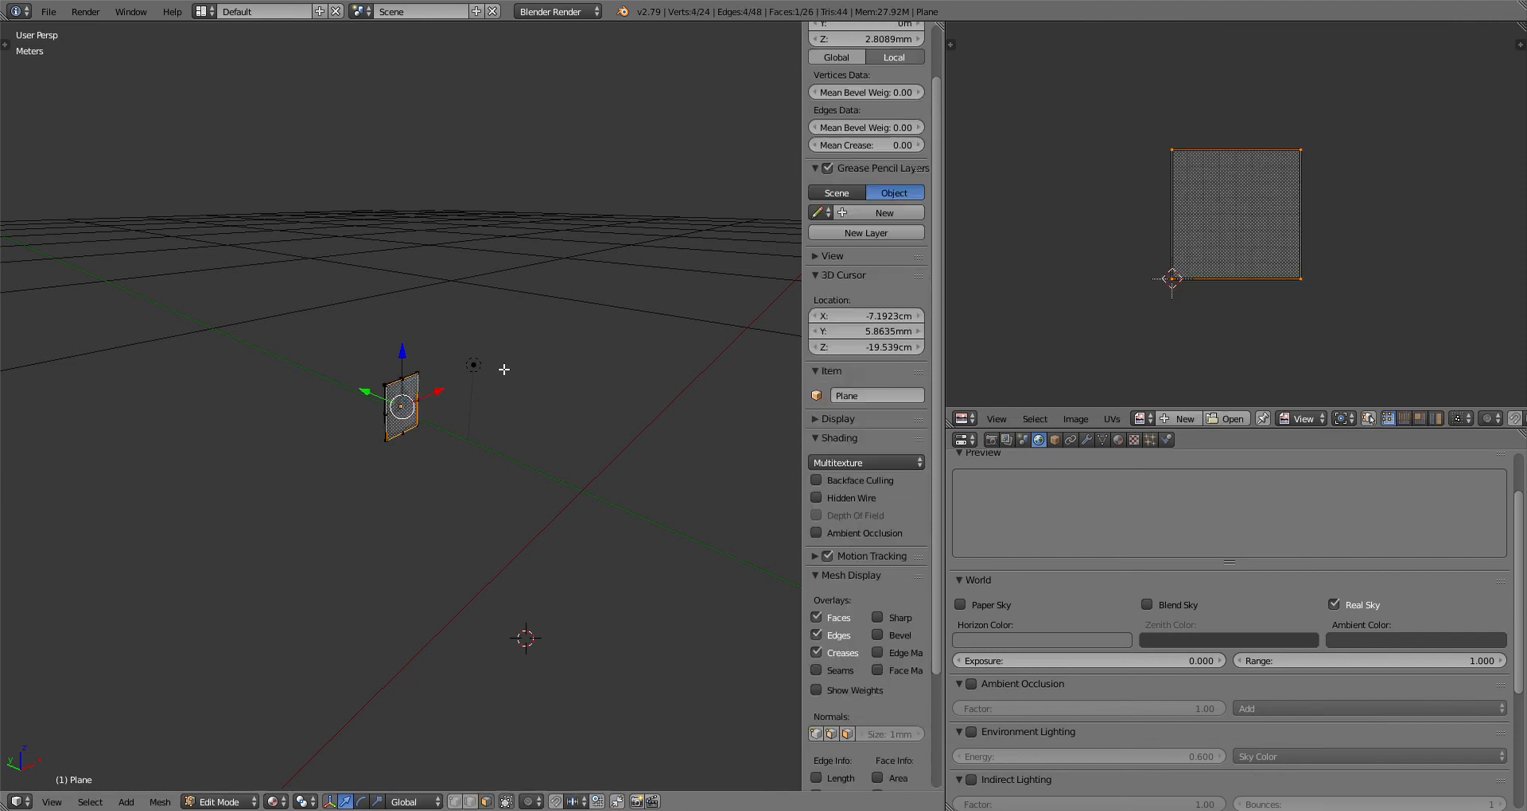
{"action": "left_click", "coordinate": [1144, 420]}
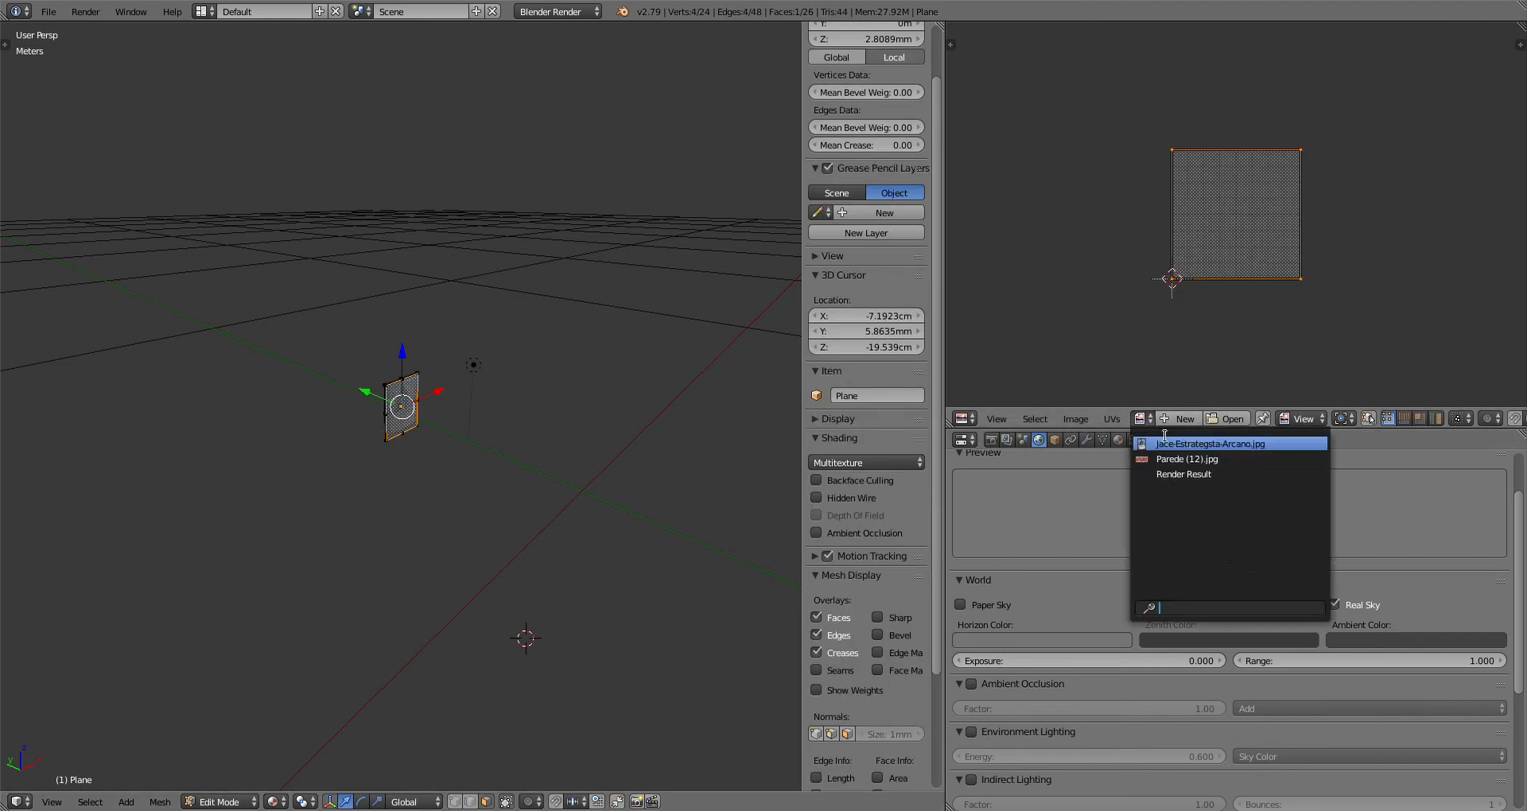
{"action": "left_click", "coordinate": [1188, 447]}
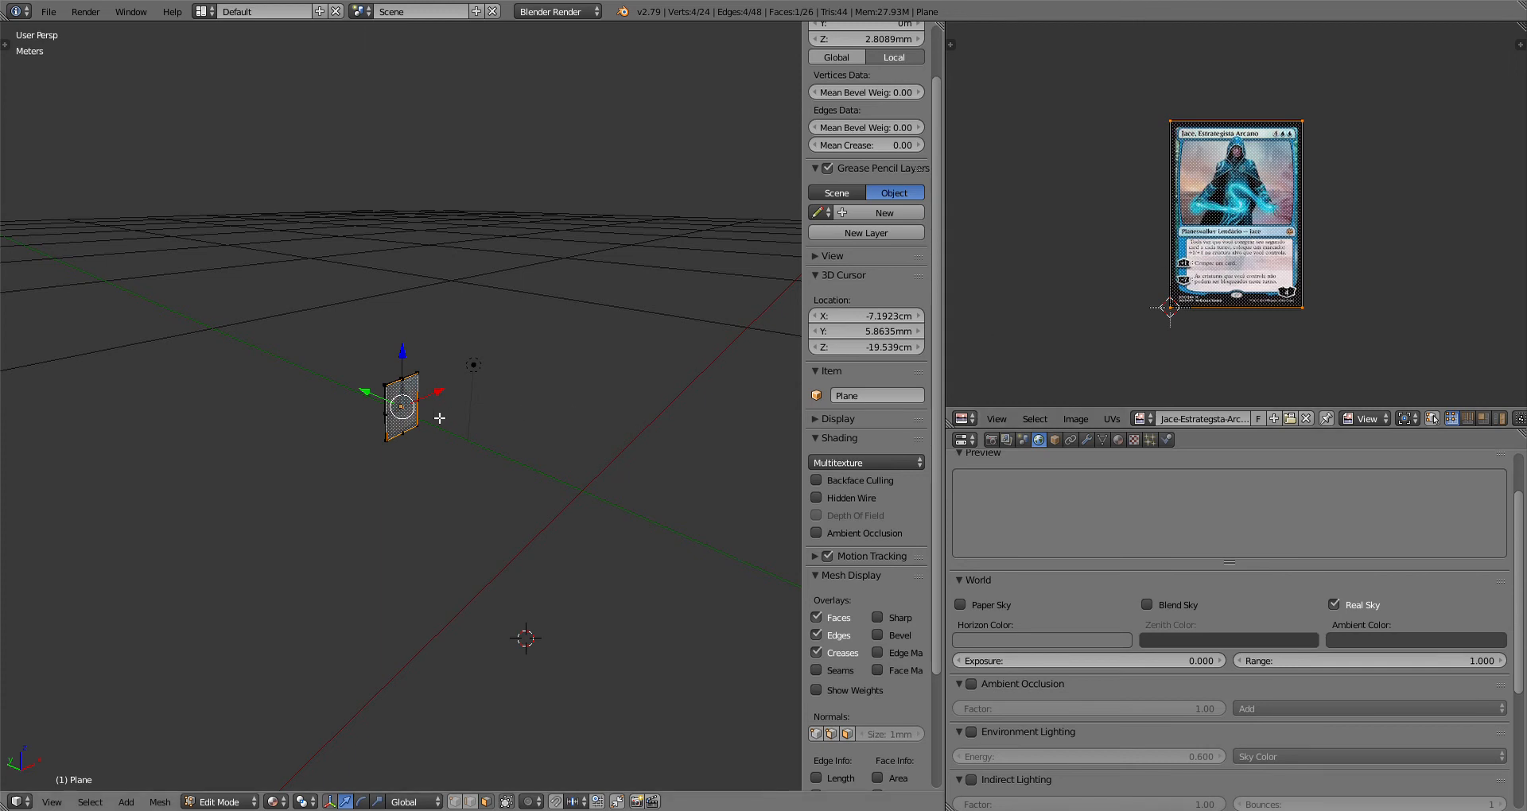
{"action": "middle_click_drag", "start_coordinate": [593, 409], "coordinate": [480, 373]}
{"action": "key", "text": "KP_Decimal"}
{"action": "scroll", "coordinate": [480, 373], "scroll_direction": "down", "scroll_amount": 1}
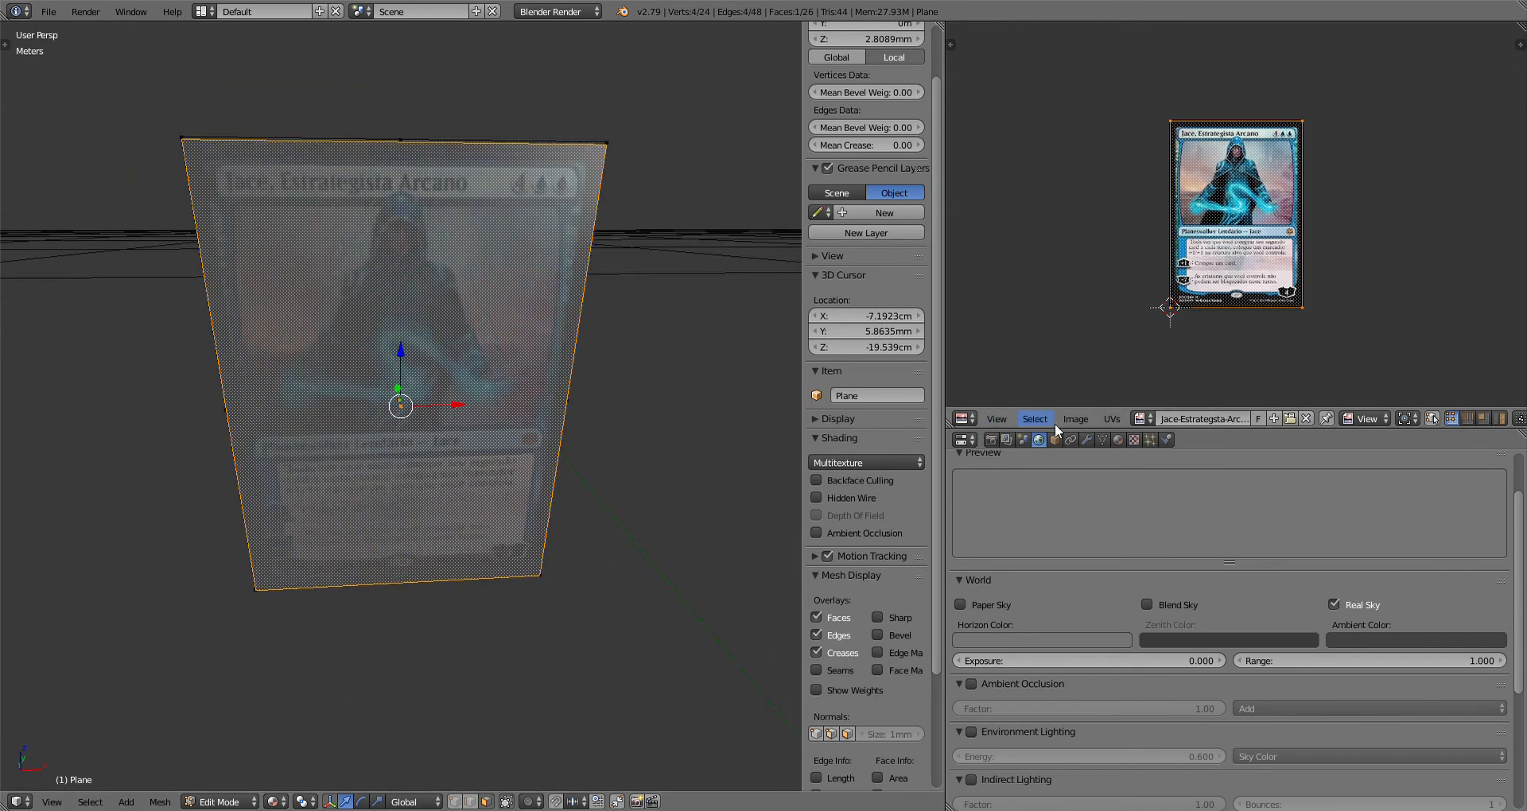
Step: Set the Specular color of the Frente material to black
{"action": "left_click", "coordinate": [1117, 443]}
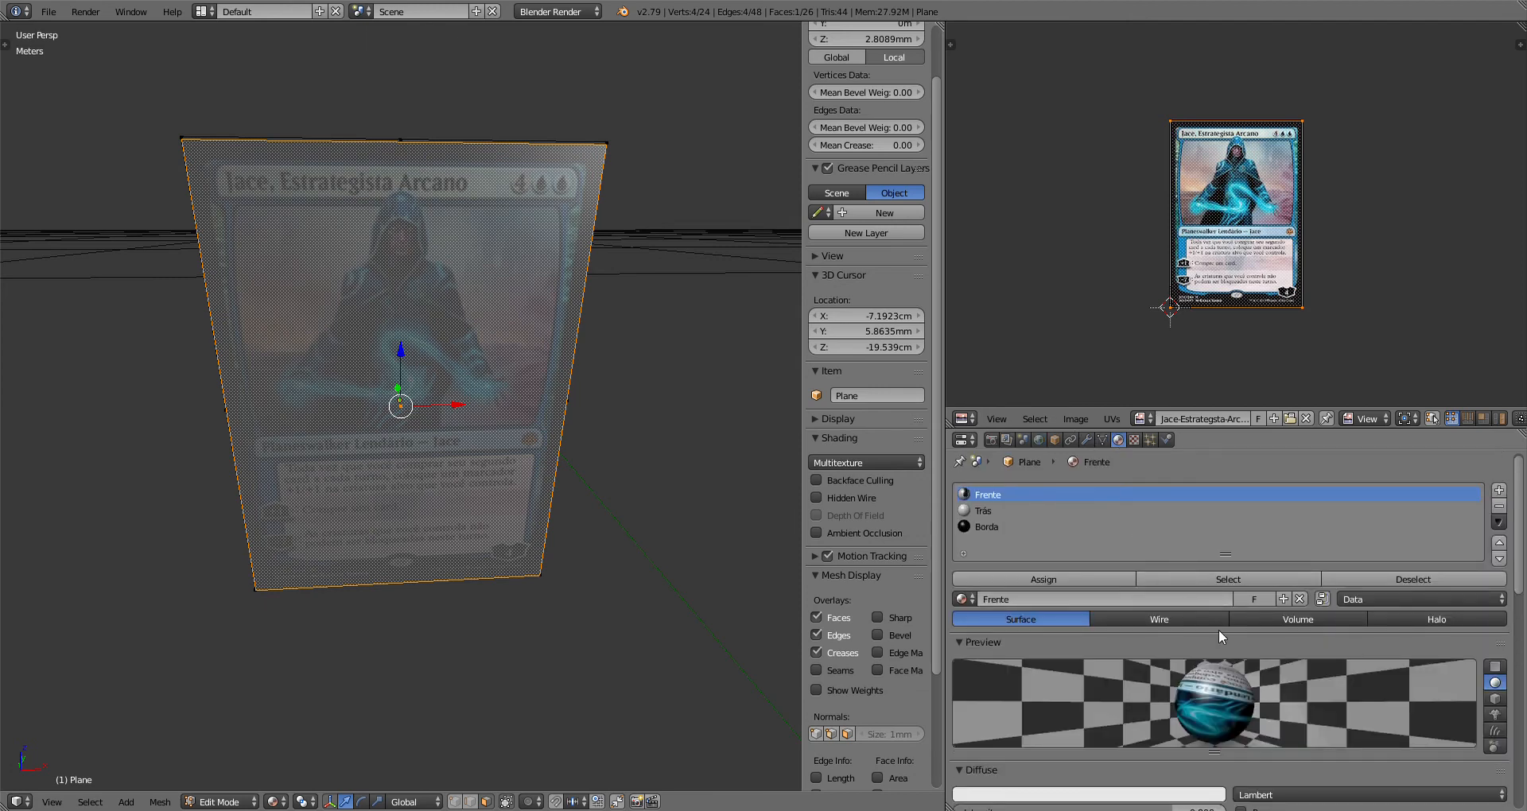
{"action": "scroll", "coordinate": [1218, 629], "scroll_direction": "down", "scroll_amount": 5}
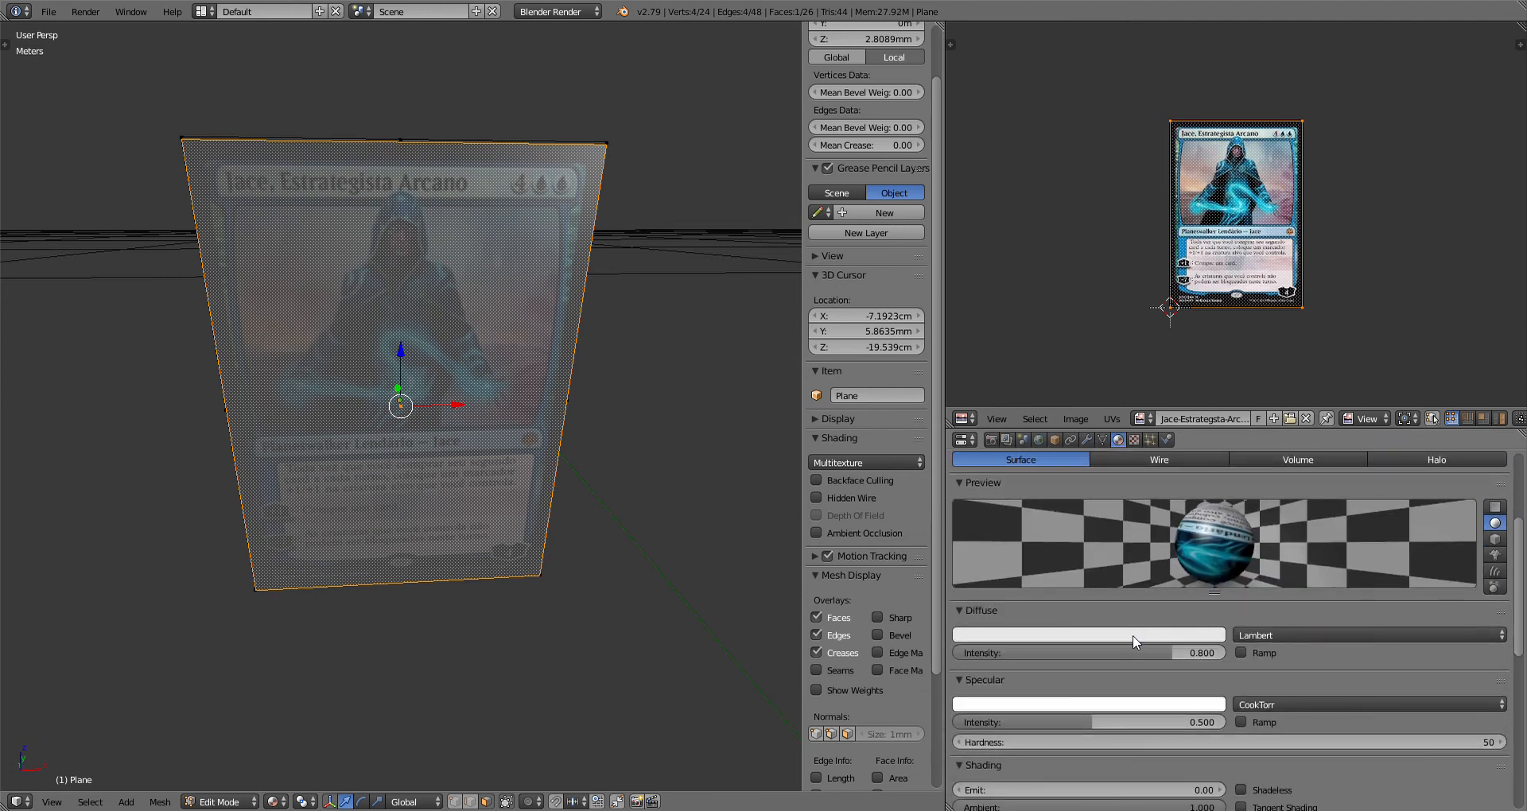
{"action": "left_click", "coordinate": [1170, 705]}
{"action": "left_click_drag", "start_coordinate": [1091, 497], "coordinate": [1090, 603]}
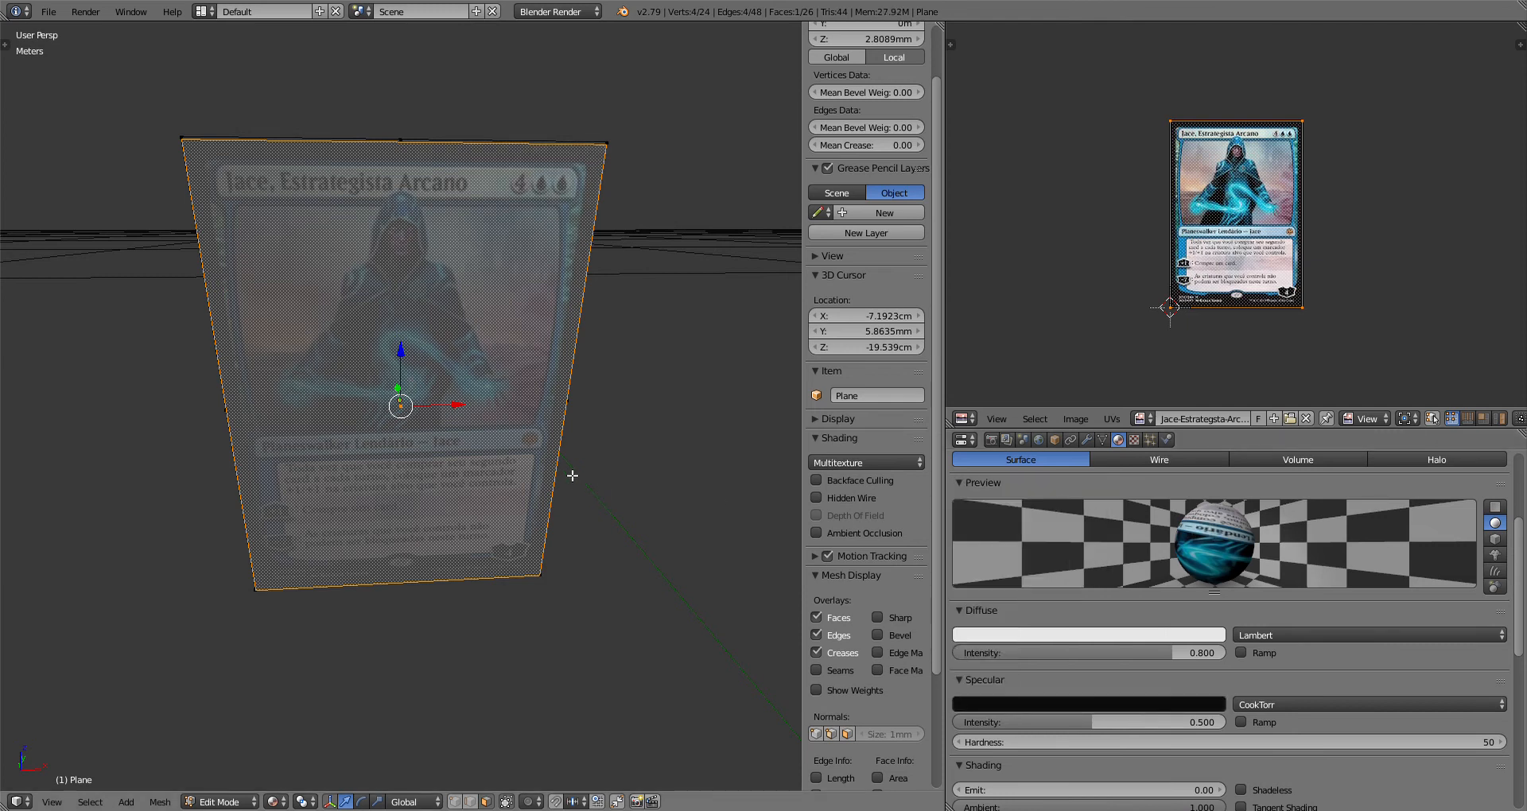
Step: Thin the slab by moving its front face inward along the Y axis, to a local median Z of about 2.26 mm
{"action": "middle_click_drag", "start_coordinate": [531, 486], "coordinate": [594, 526]}
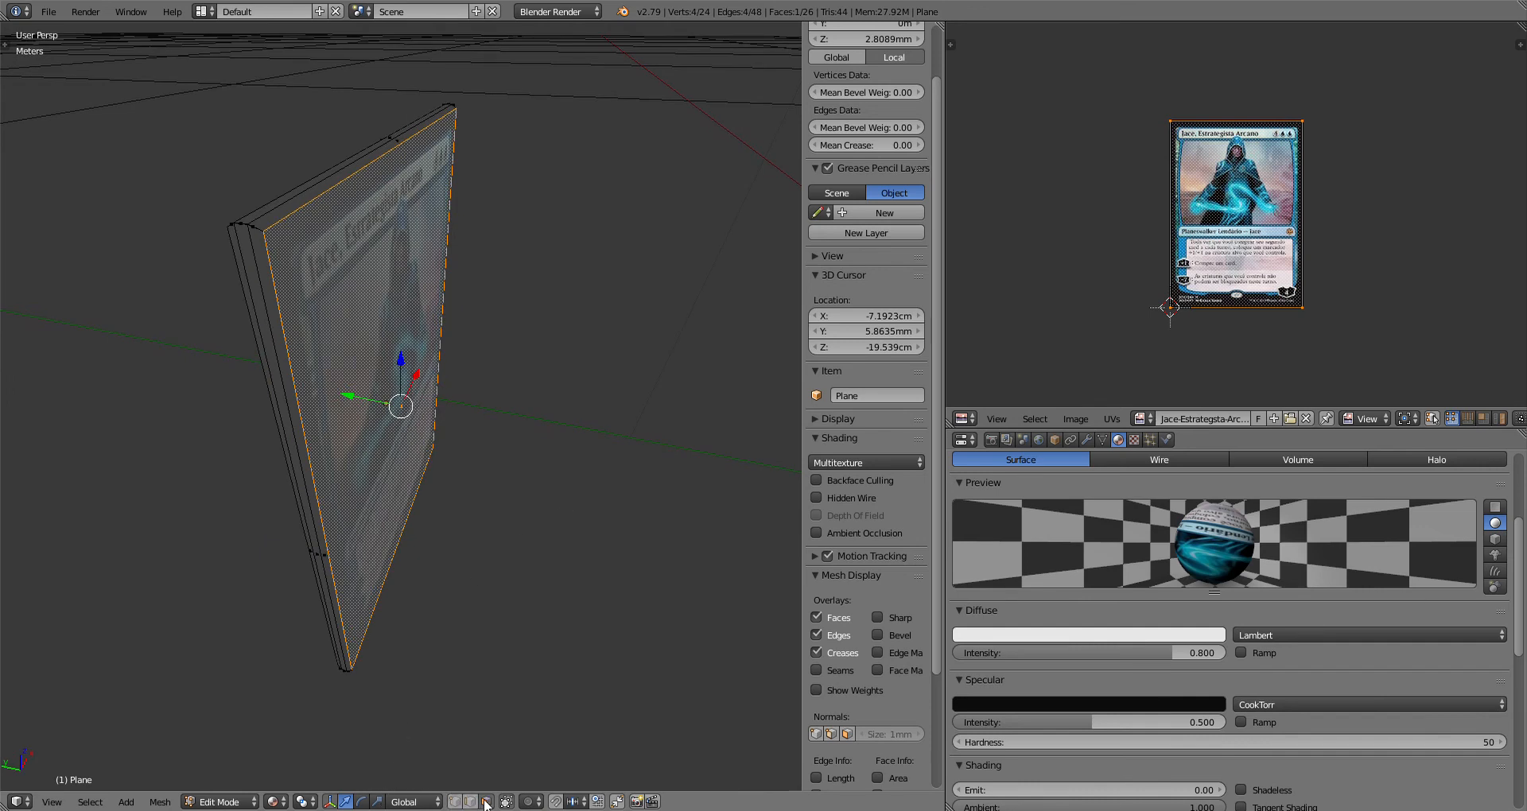
{"action": "key", "text": "g"}
{"action": "key", "text": "y"}
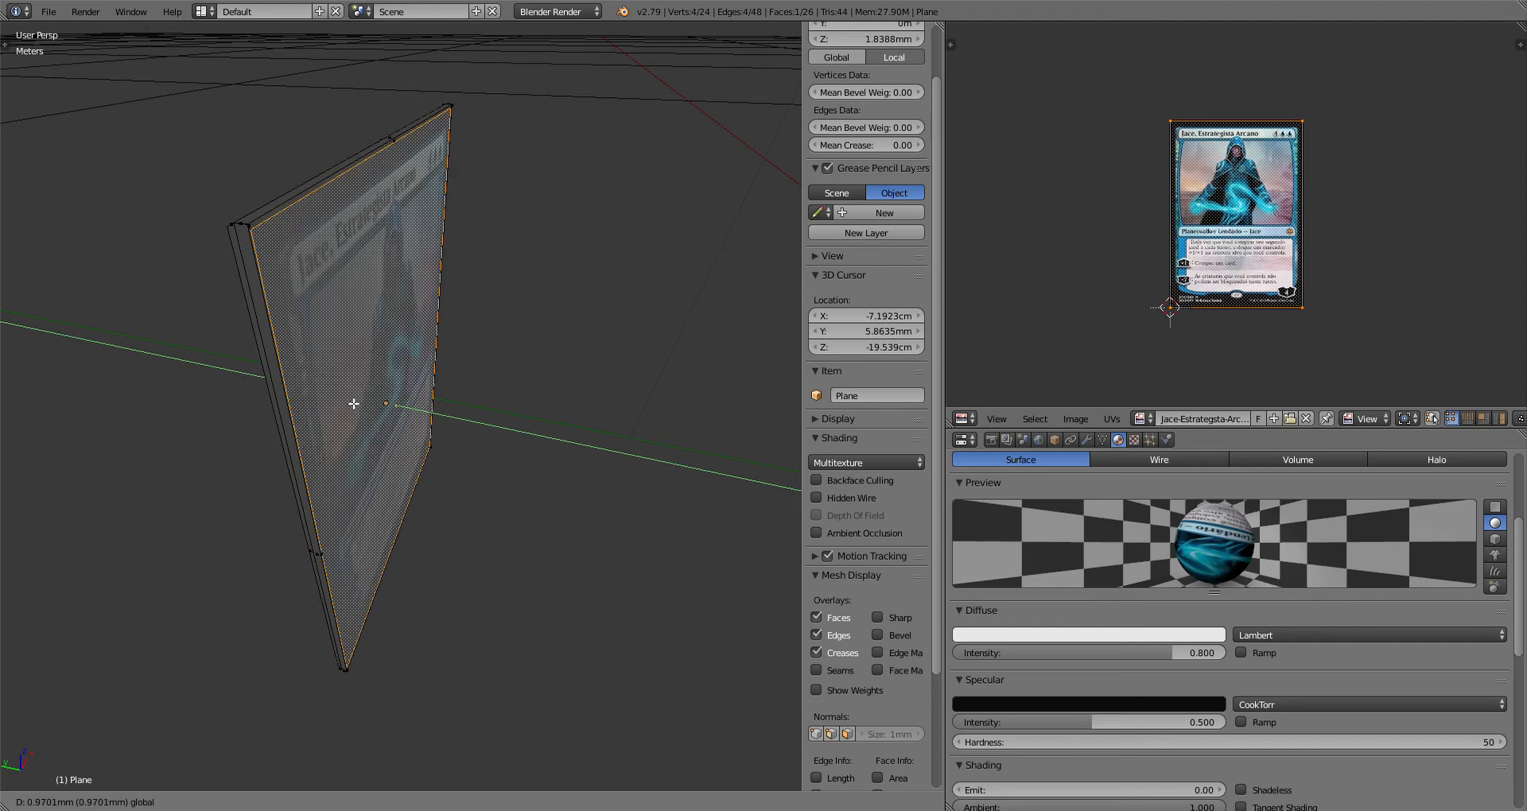
{"action": "left_click", "coordinate": [351, 404]}
{"action": "middle_click_drag", "start_coordinate": [490, 372], "coordinate": [458, 347]}
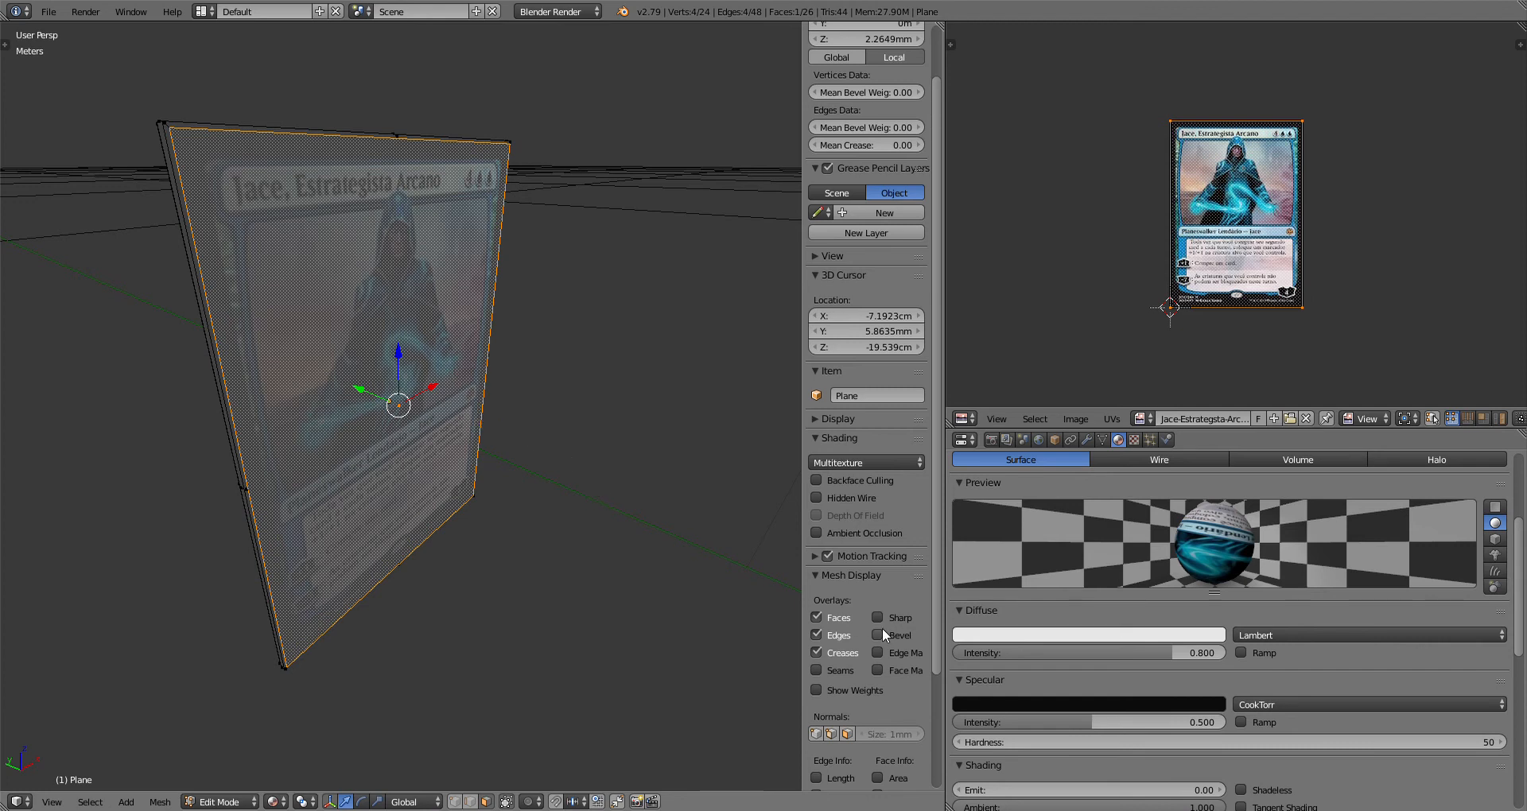
Step: Darken the world's Ambient Color to a near-black grey
{"action": "left_click", "coordinate": [1134, 441]}
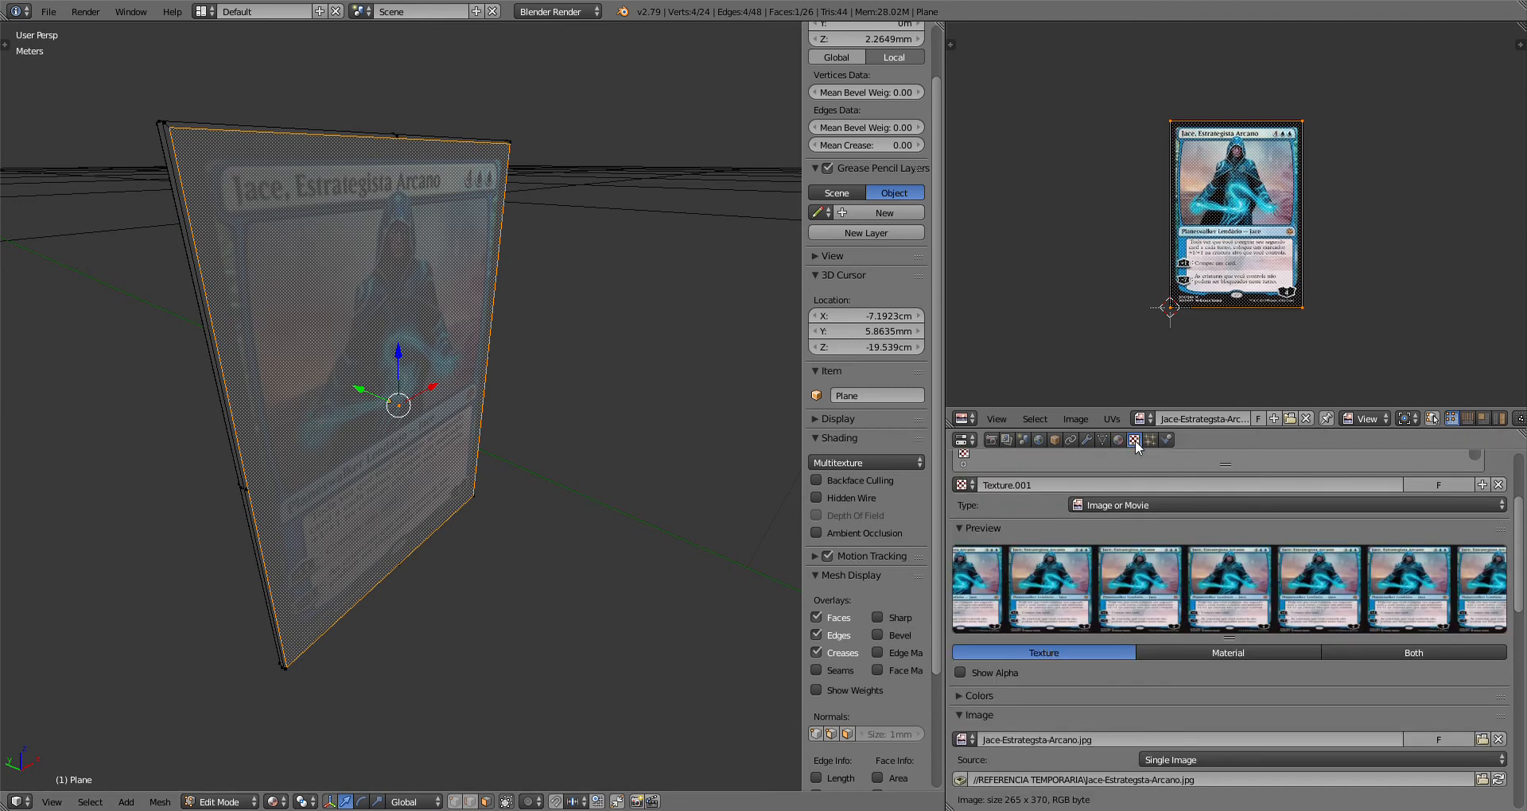
{"action": "left_click", "coordinate": [1150, 440]}
{"action": "left_click", "coordinate": [1039, 439]}
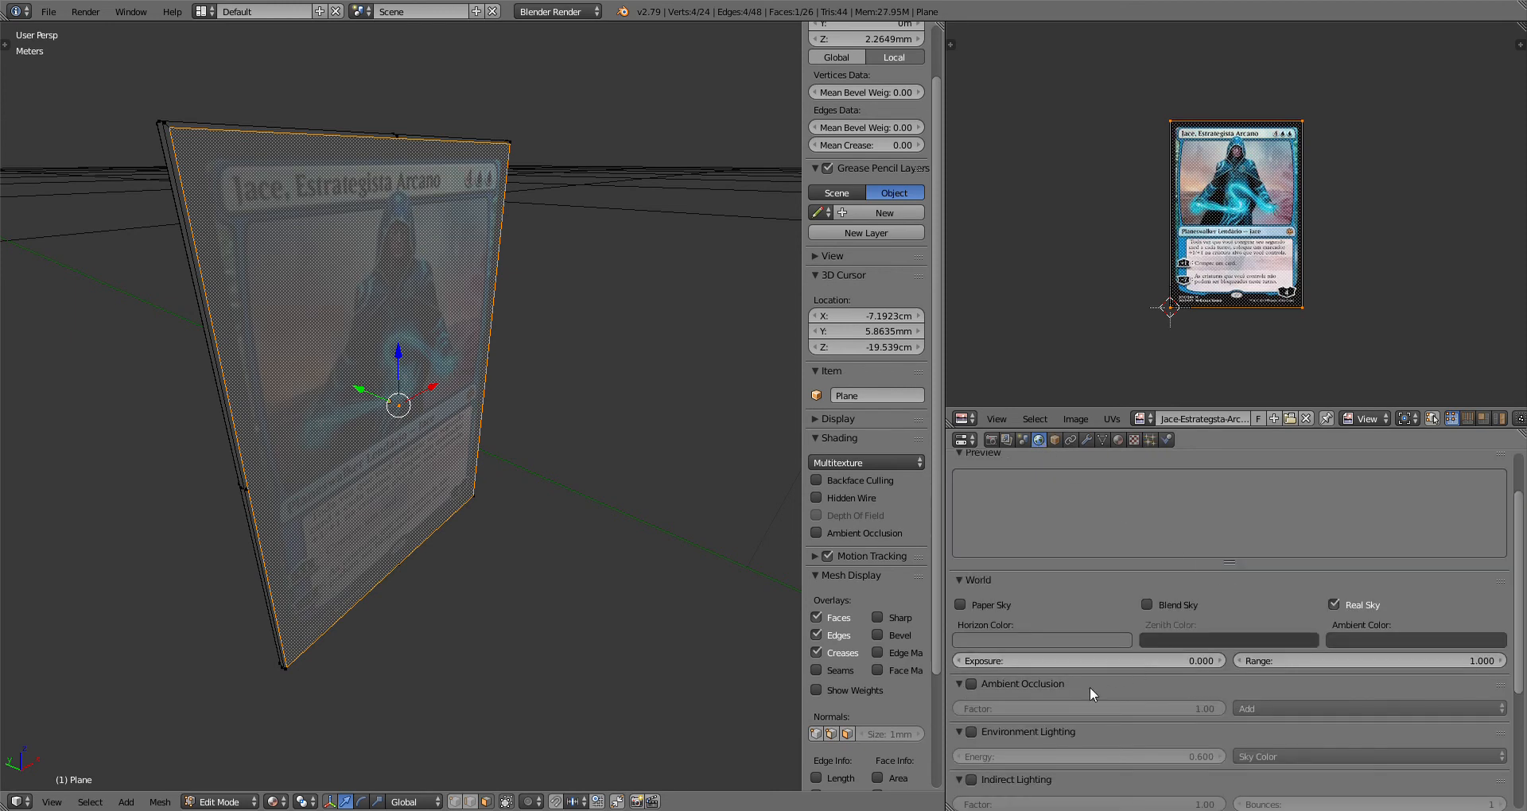
{"action": "scroll", "coordinate": [1090, 687], "scroll_direction": "down", "scroll_amount": 3}
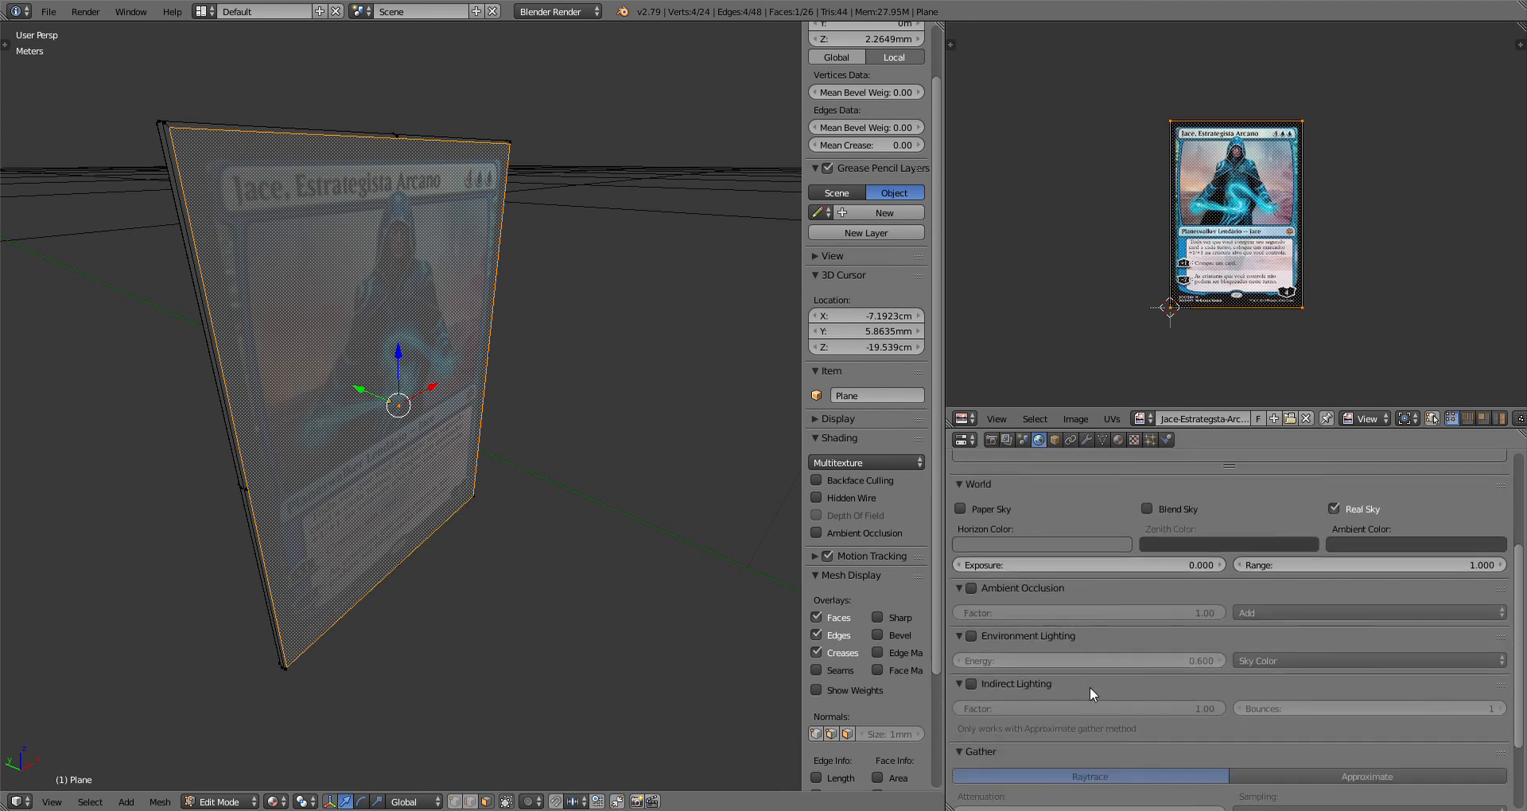
{"action": "left_click", "coordinate": [1280, 545]}
{"action": "left_click", "coordinate": [1360, 541]}
{"action": "mouse_move", "coordinate": [1493, 424]}
{"action": "left_mouse_down"}
{"action": "mouse_move", "coordinate": [1494, 439]}
{"action": "mouse_move", "coordinate": [1494, 356]}
{"action": "mouse_move", "coordinate": [1494, 442]}
{"action": "left_mouse_up"}
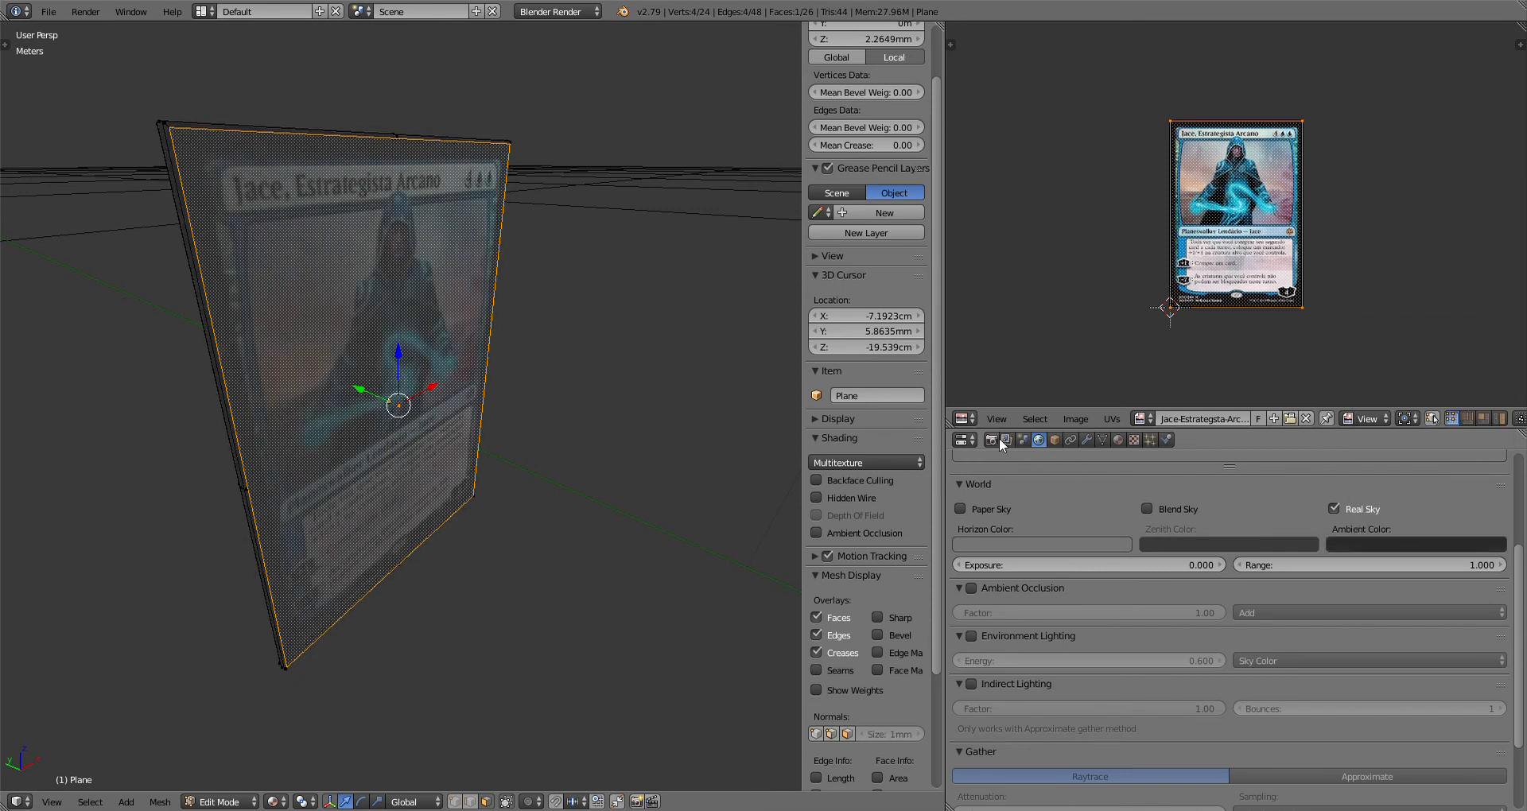
{"action": "left_click", "coordinate": [992, 437]}
{"action": "left_click", "coordinate": [1008, 439]}
{"action": "left_click", "coordinate": [1025, 440]}
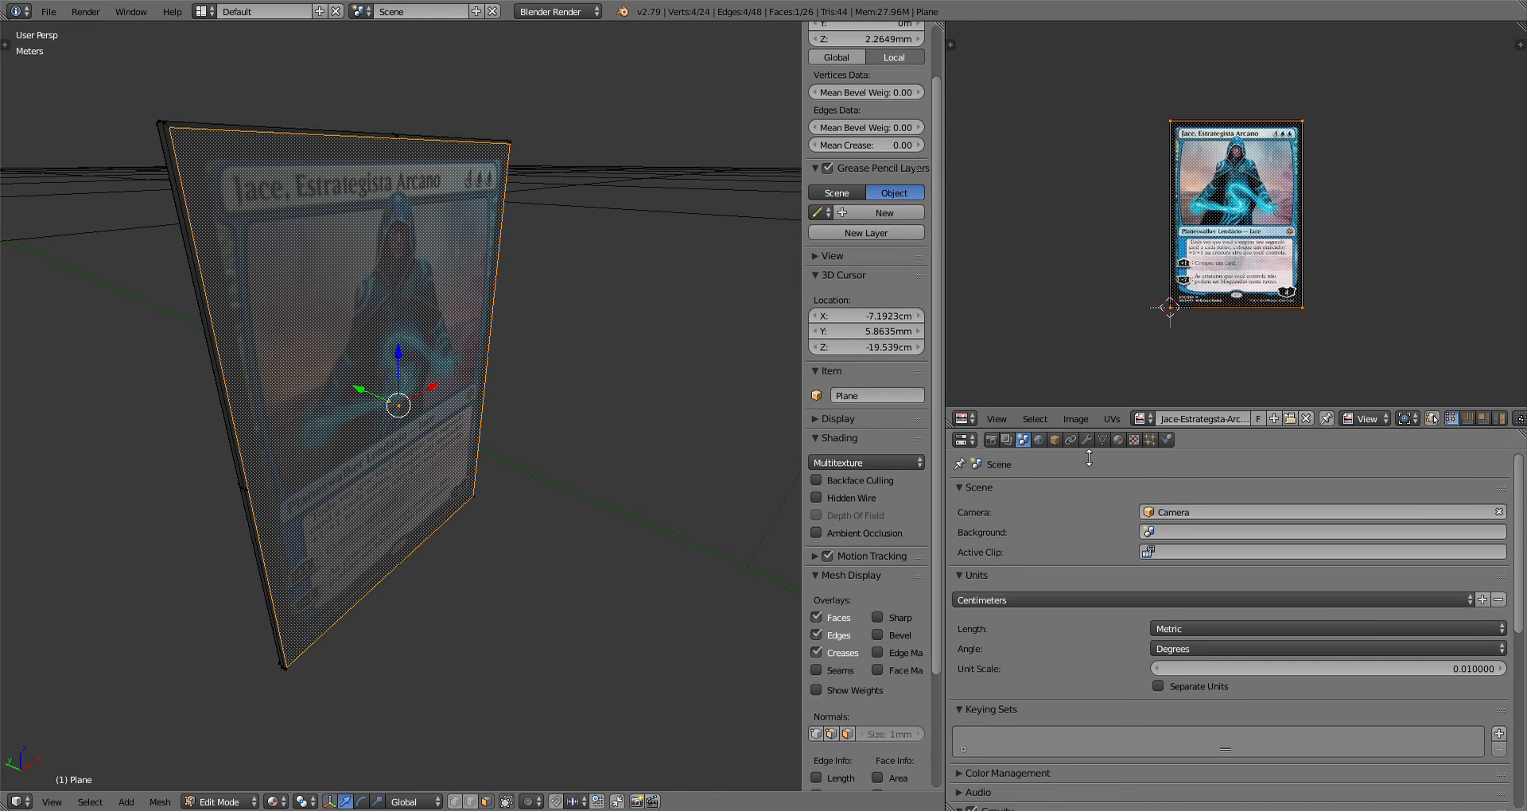
{"action": "left_click", "coordinate": [1040, 439]}
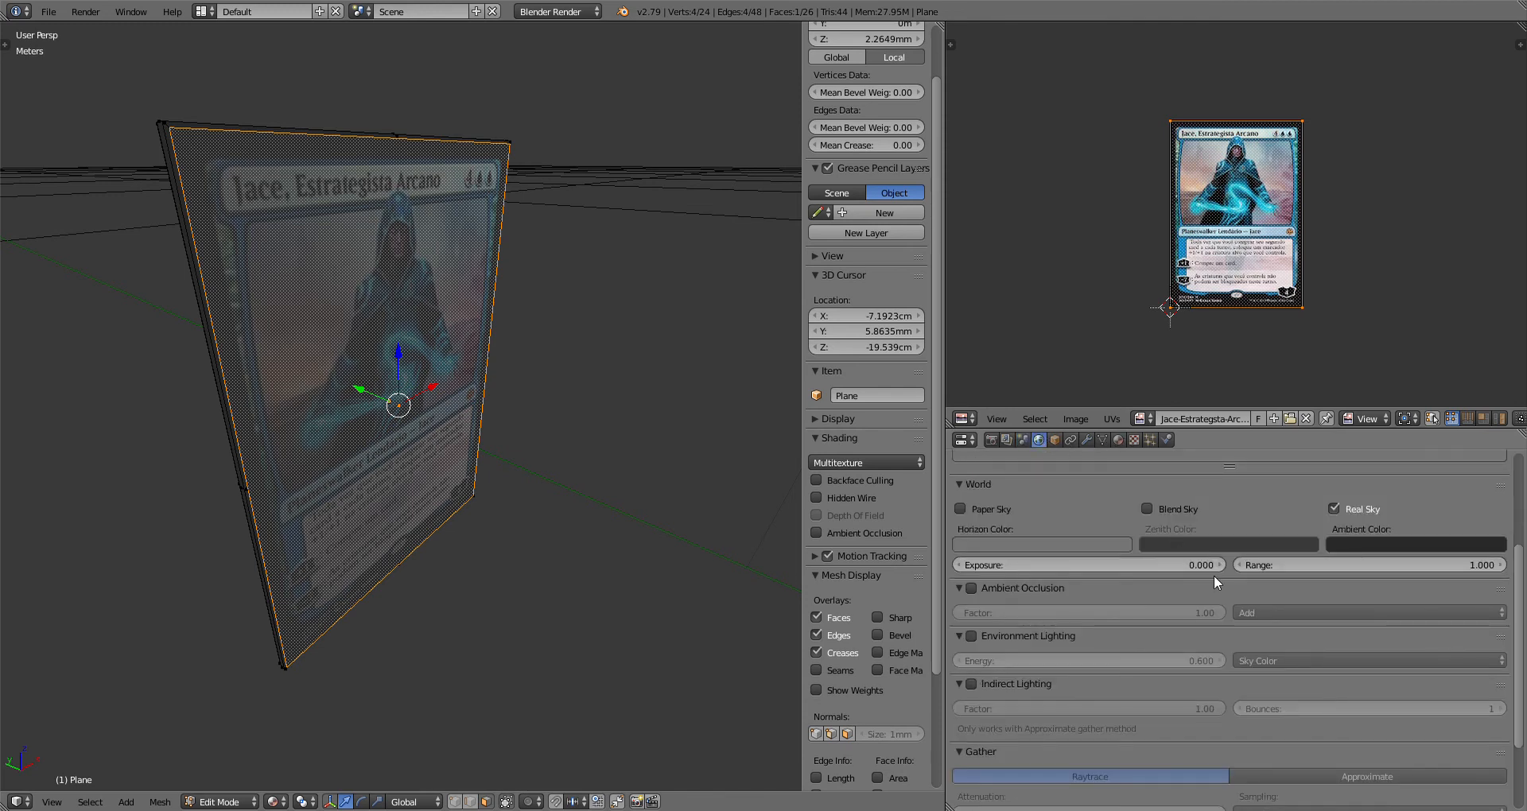
{"action": "scroll", "coordinate": [1194, 547], "scroll_direction": "up", "scroll_amount": 5}
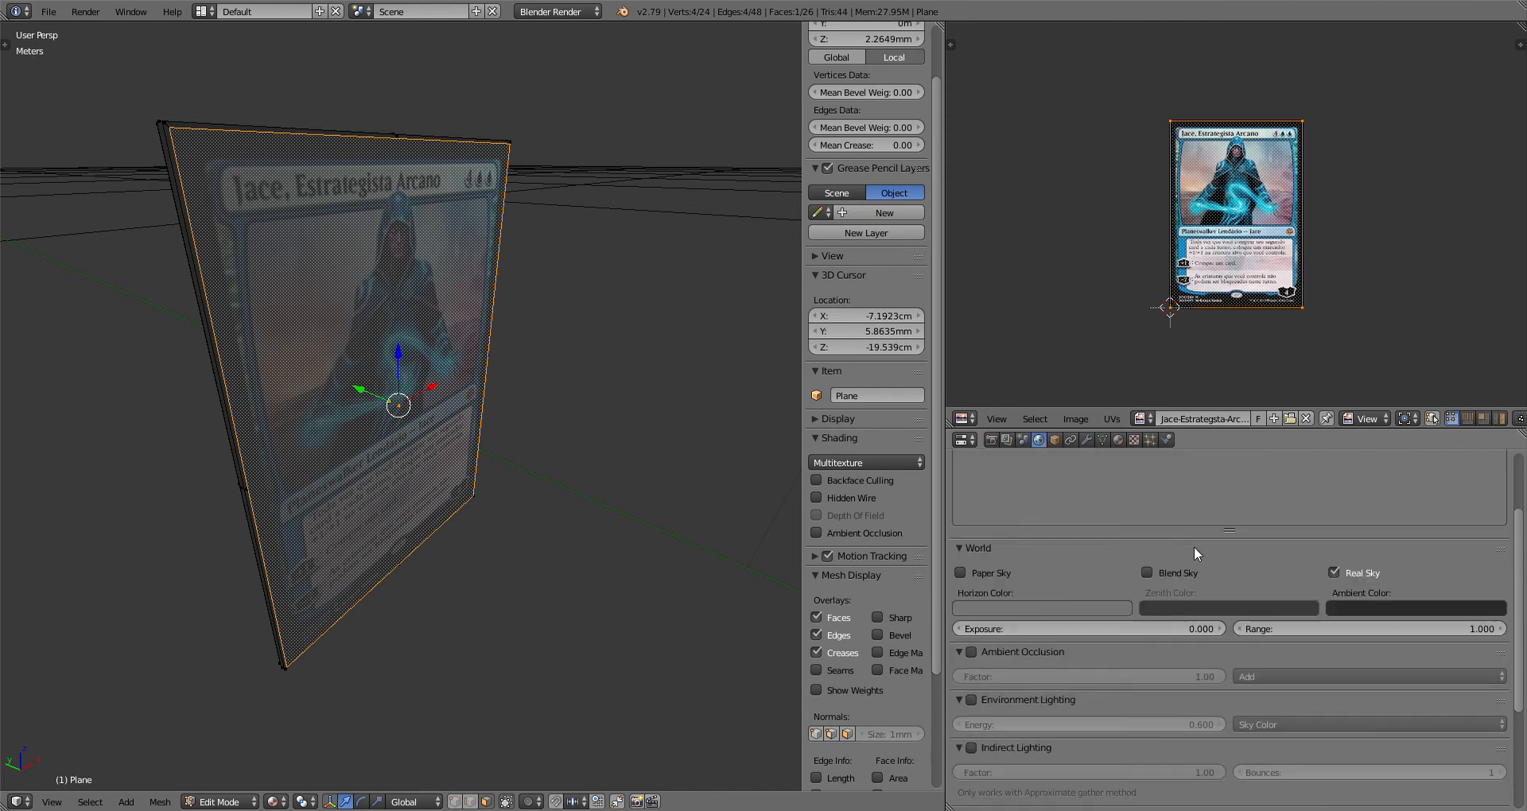
{"action": "scroll", "coordinate": [1195, 547], "scroll_direction": "down", "scroll_amount": 4}
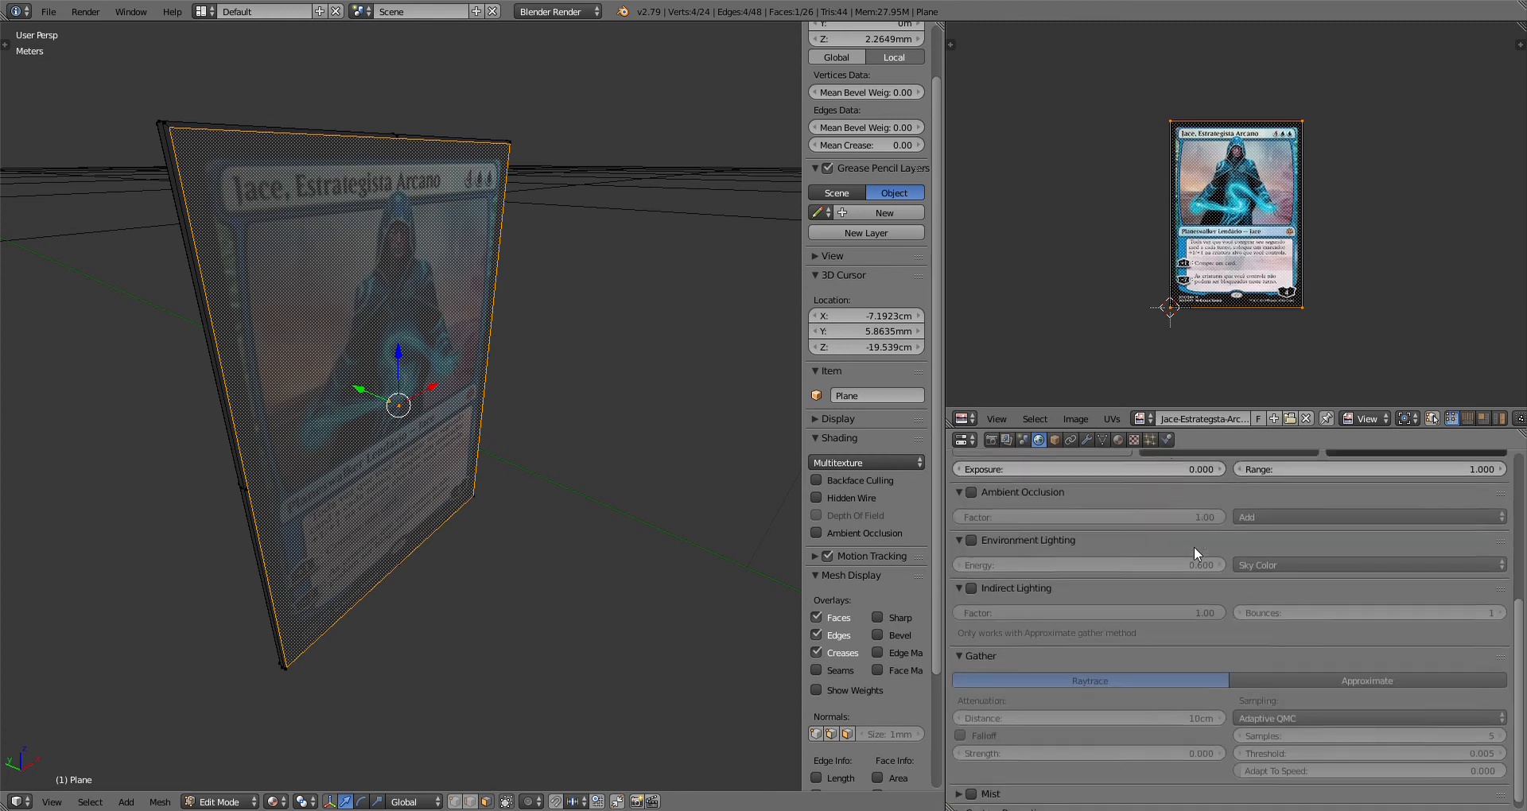
Step: Examine the card's front face from several angles under the darkened ambient light
{"action": "scroll", "coordinate": [1195, 547], "scroll_direction": "up", "scroll_amount": 4}
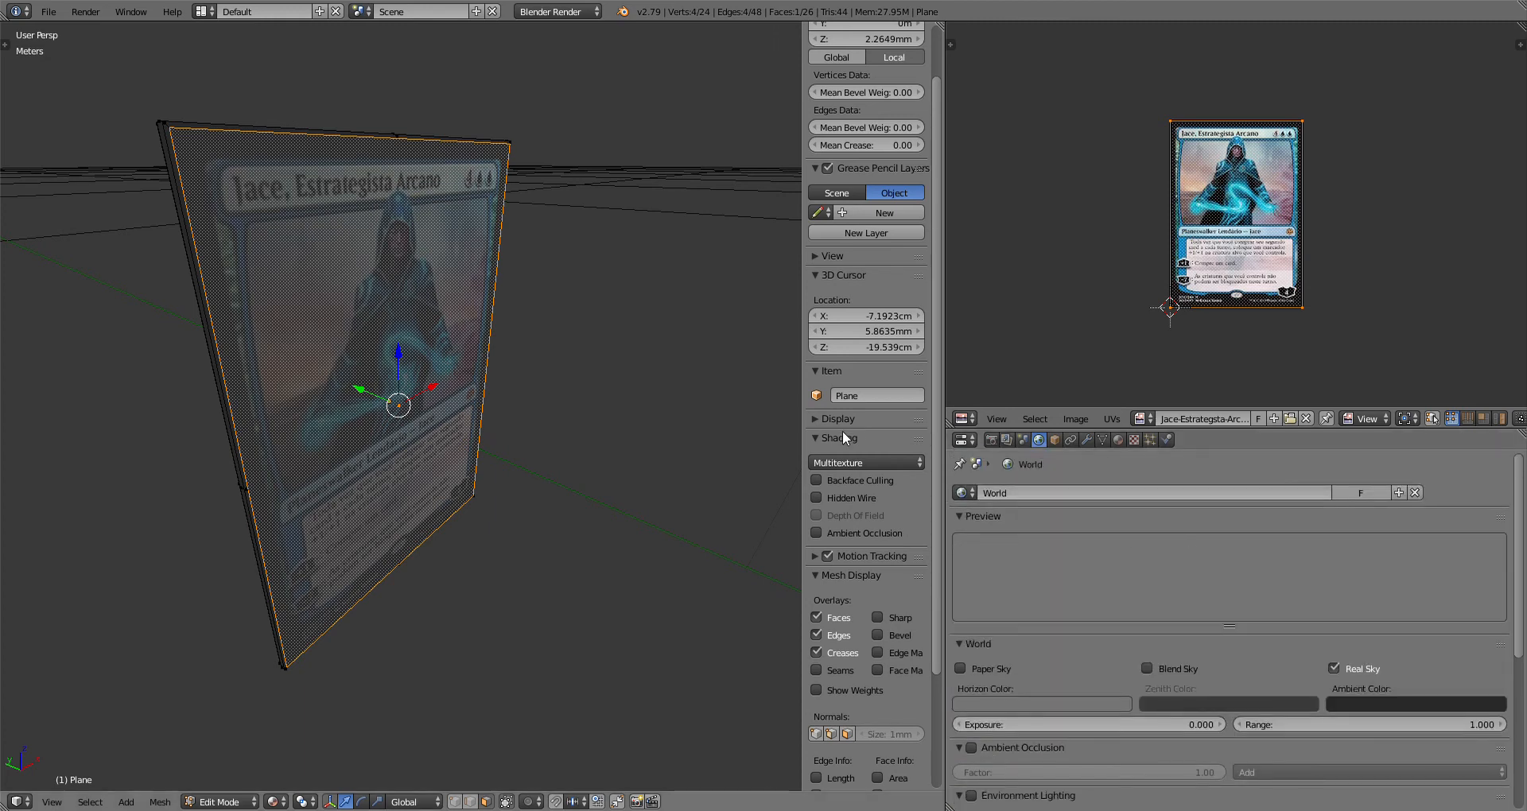
{"action": "middle_click_drag", "start_coordinate": [546, 365], "coordinate": [462, 342]}
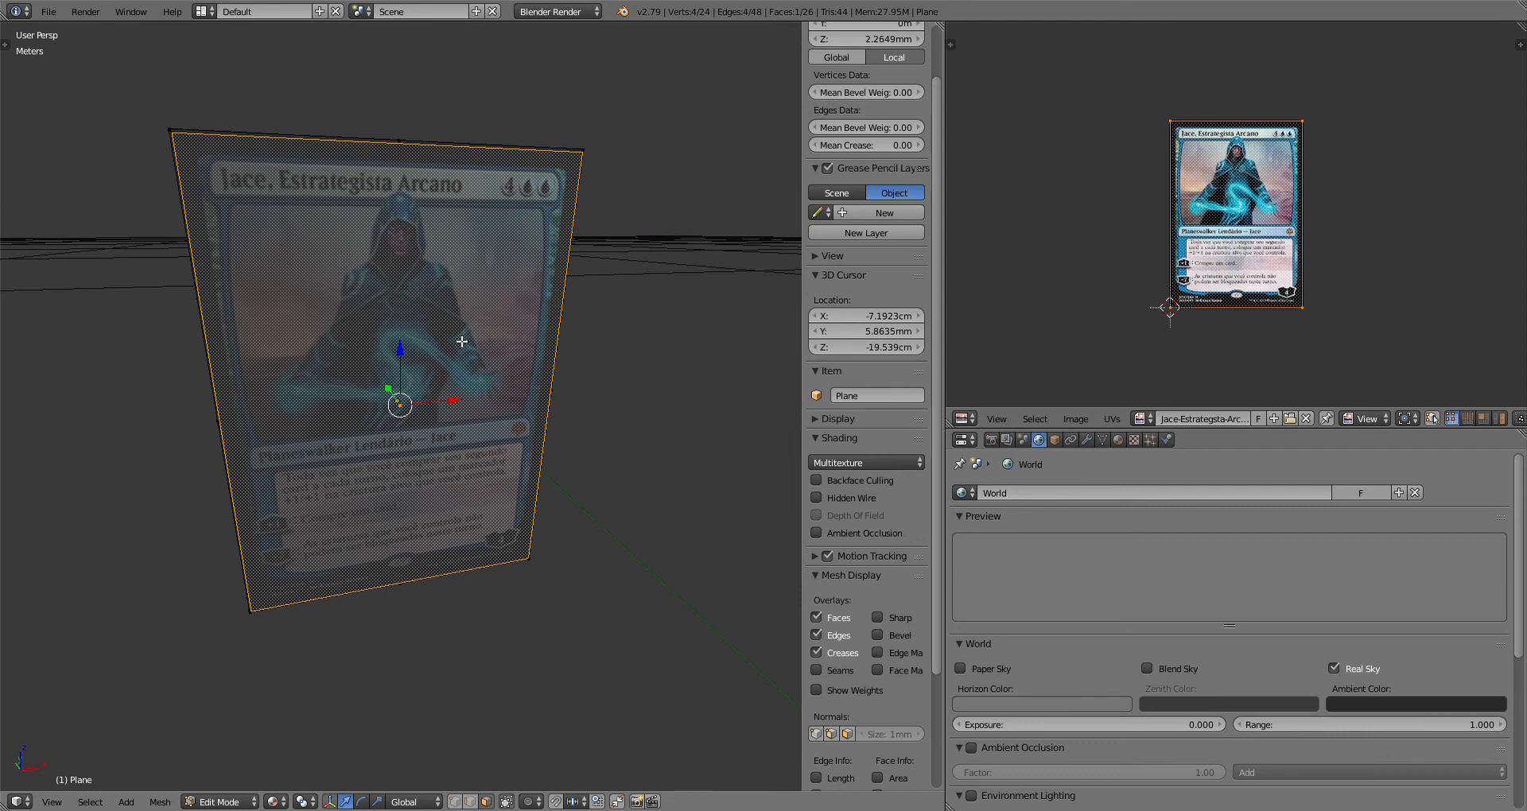
{"action": "scroll", "coordinate": [462, 342], "scroll_direction": "down", "scroll_amount": 2}
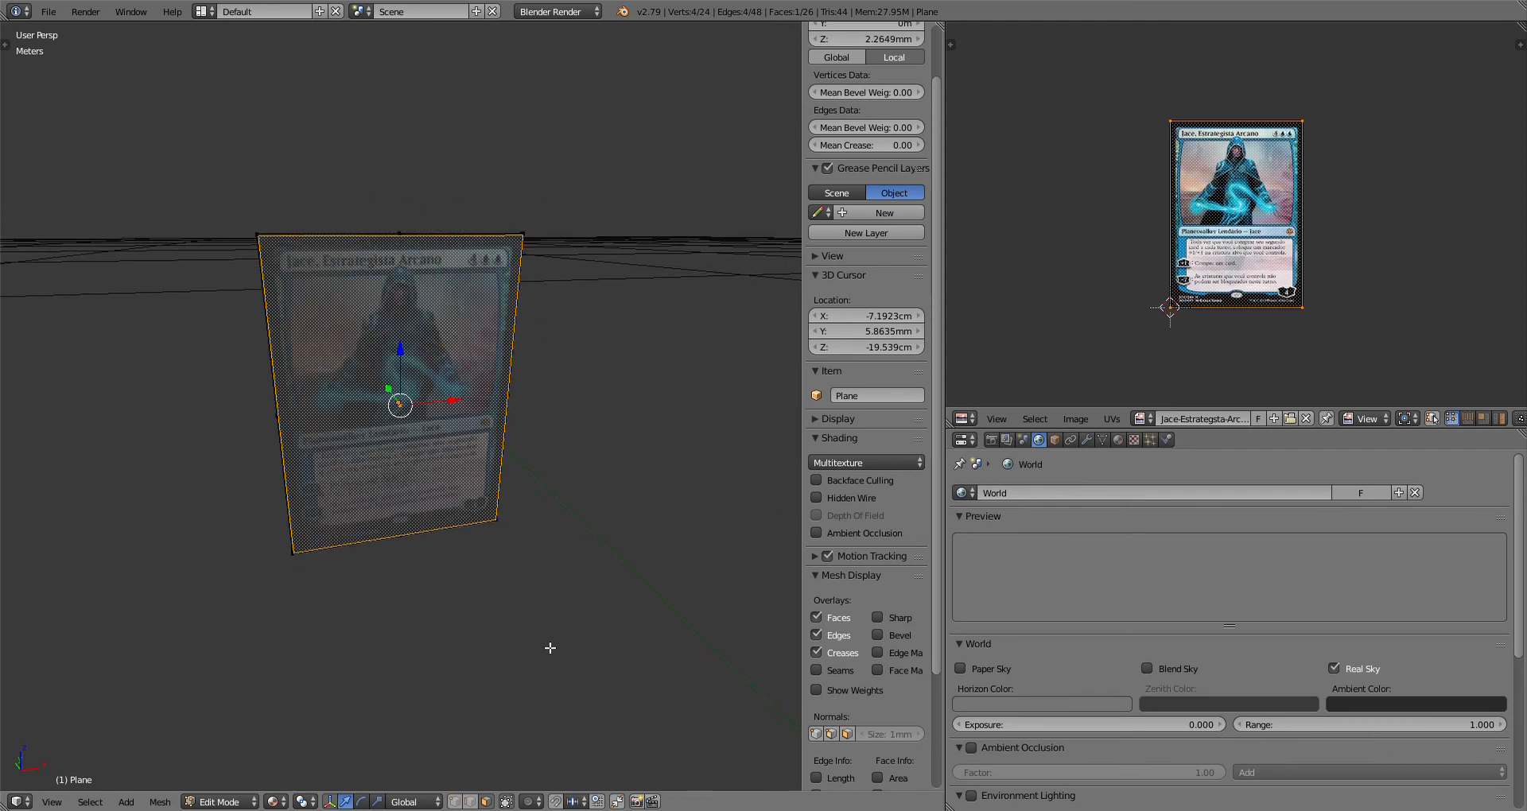
{"action": "middle_click_drag", "start_coordinate": [438, 412], "coordinate": [592, 414]}
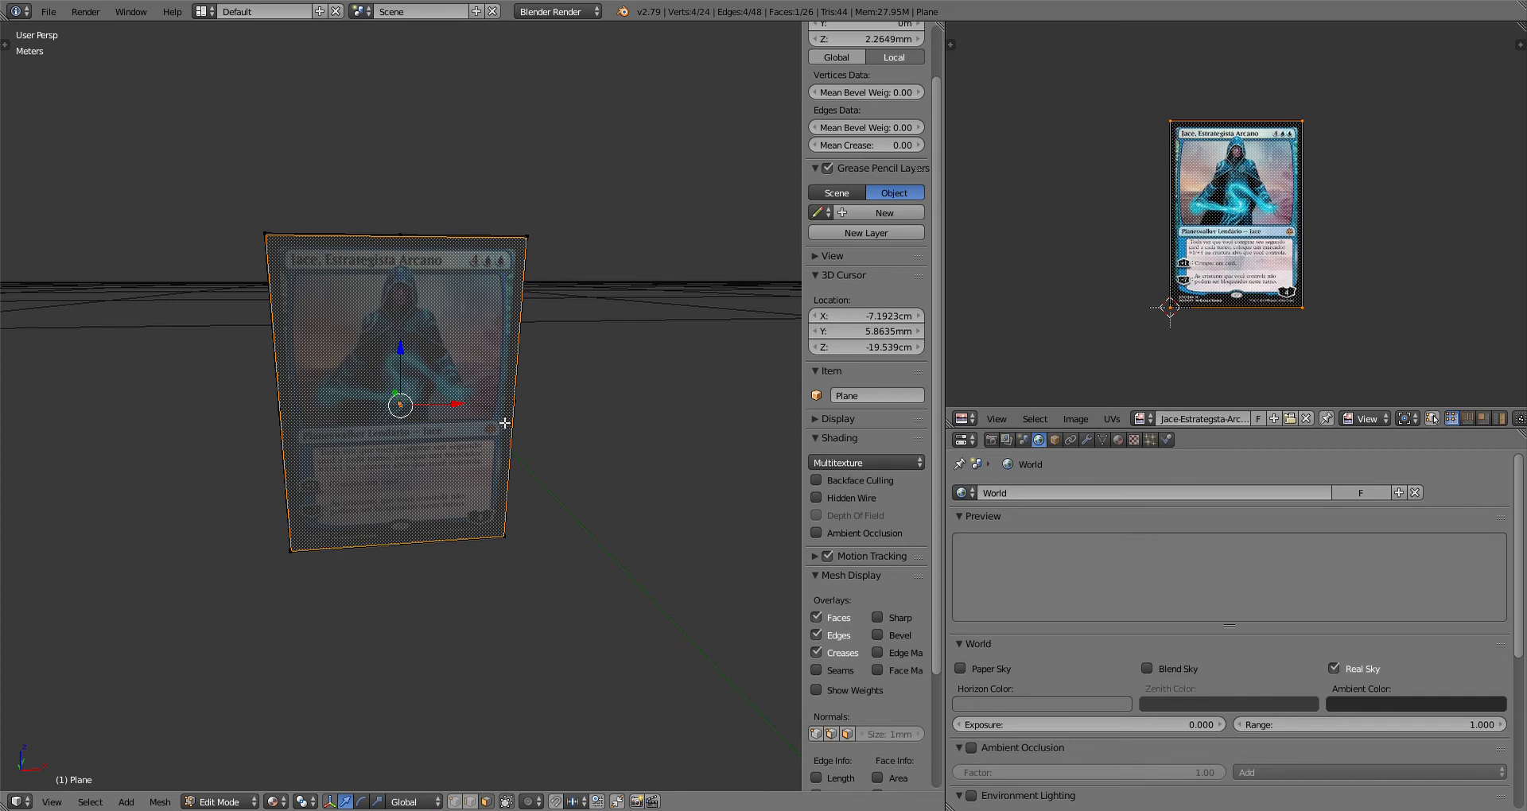
{"action": "scroll", "coordinate": [383, 393], "scroll_direction": "up", "scroll_amount": 1}
{"action": "middle_click_drag", "start_coordinate": [448, 382], "coordinate": [464, 376]}
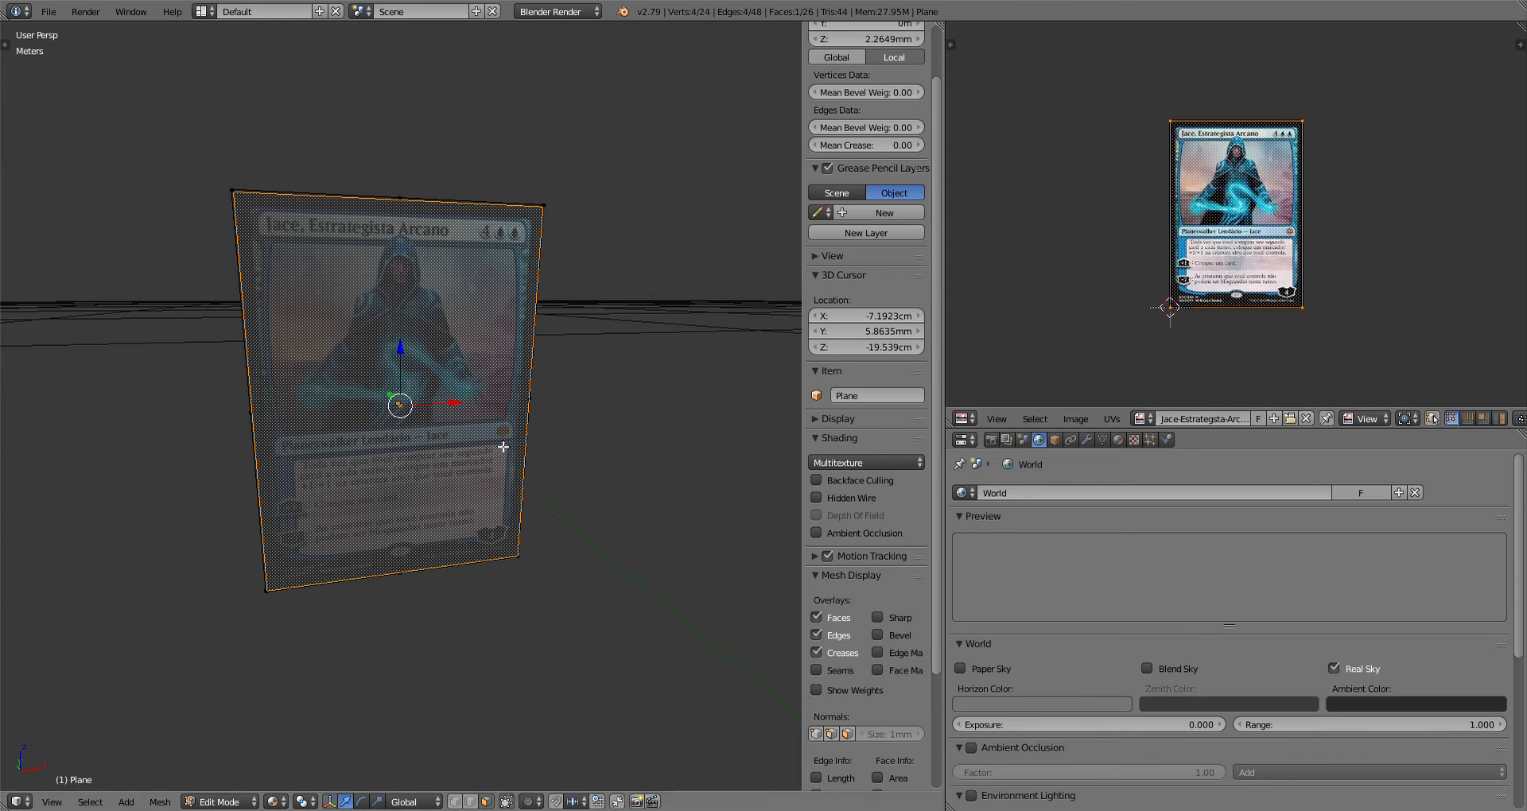
{"action": "middle_click_drag", "start_coordinate": [604, 437], "coordinate": [531, 370]}
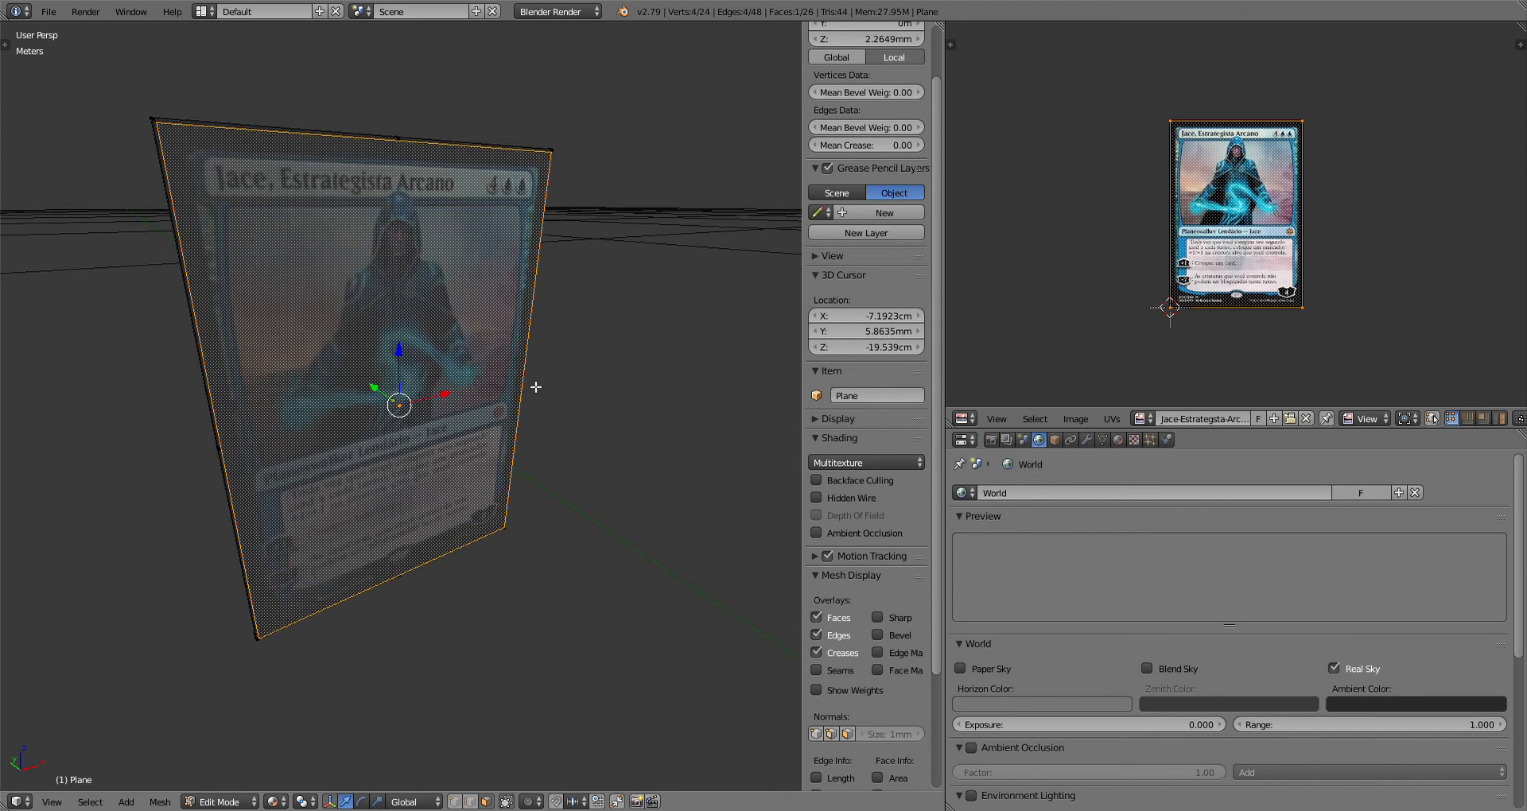
Step: Enable the Normal influence on the front face's card image texture and set it to 0.150
{"action": "left_click", "coordinate": [1119, 439]}
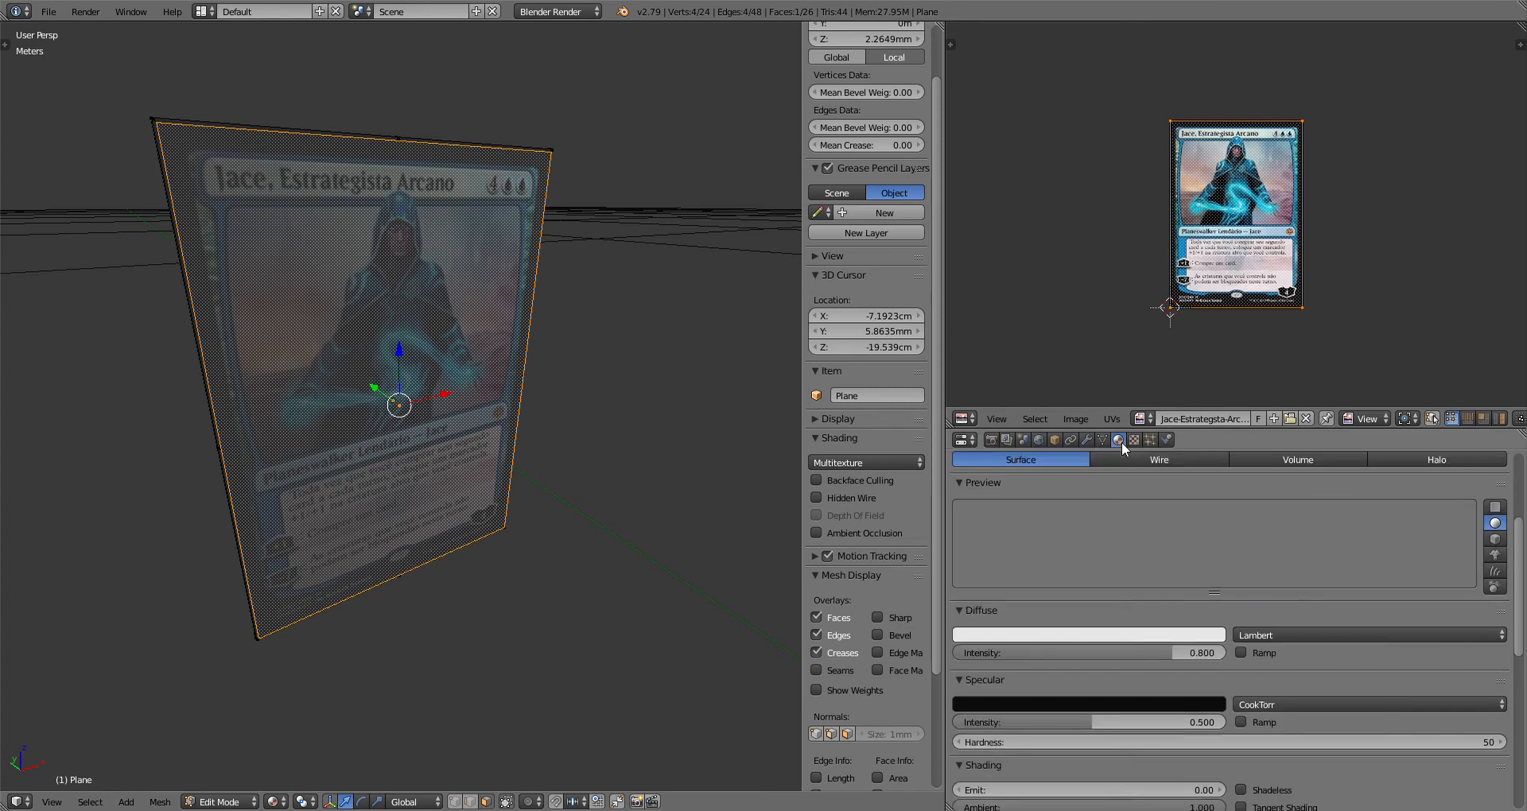
{"action": "left_click", "coordinate": [1134, 440]}
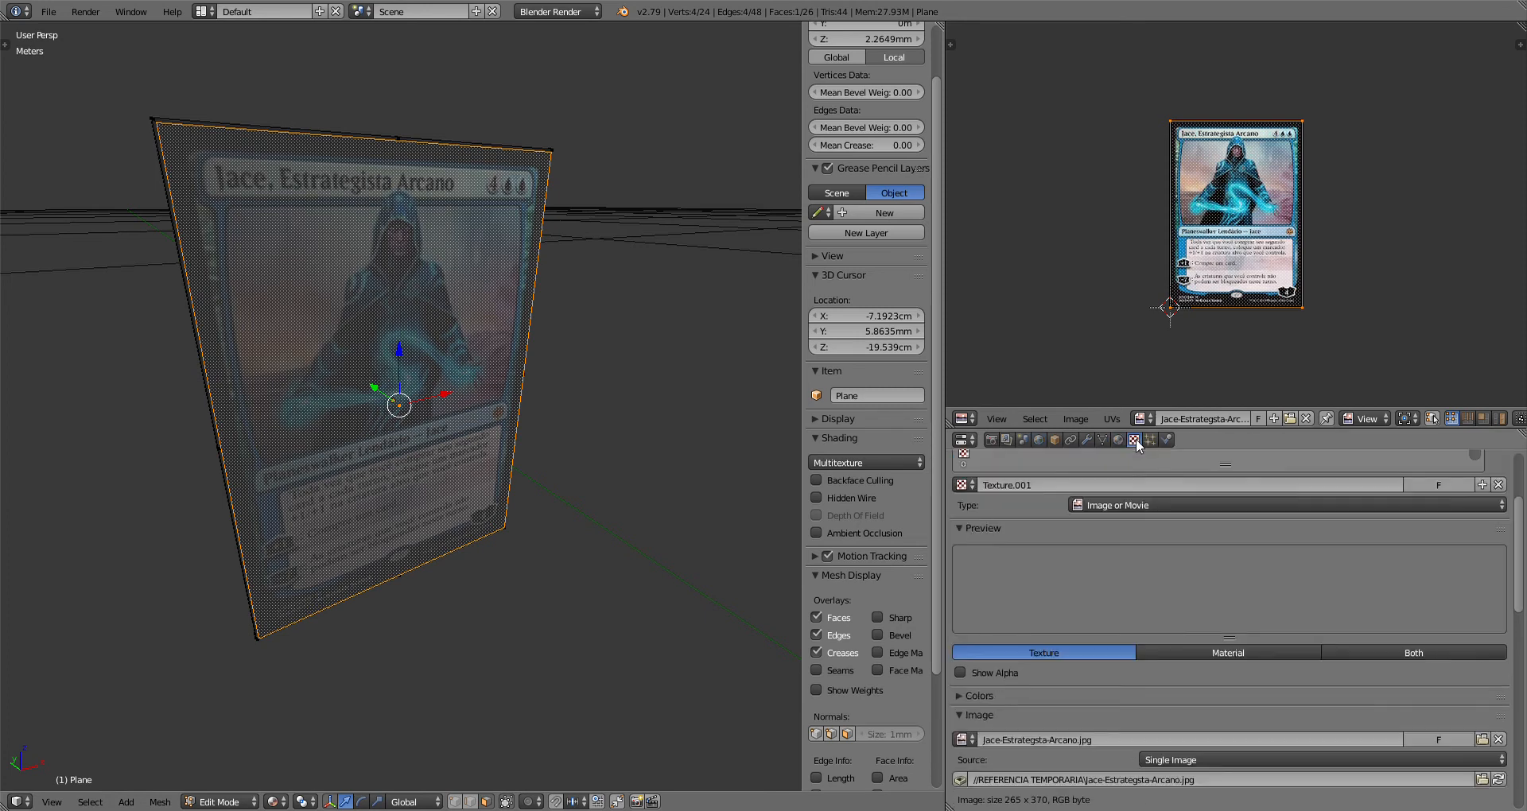
{"action": "scroll", "coordinate": [1391, 605], "scroll_direction": "down", "scroll_amount": 7}
{"action": "scroll", "coordinate": [1391, 603], "scroll_direction": "down", "scroll_amount": 10}
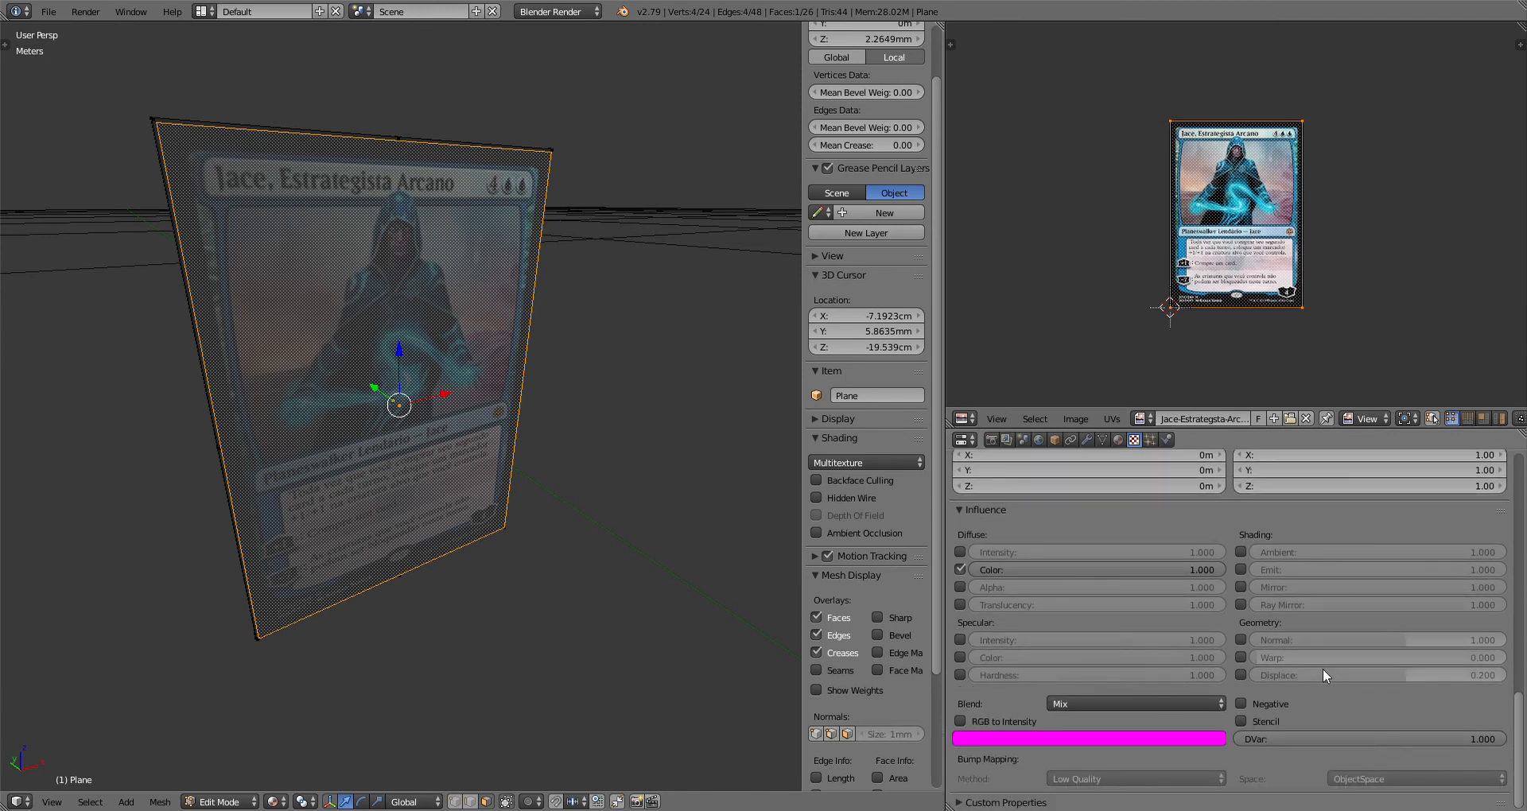
{"action": "left_click", "coordinate": [1242, 641]}
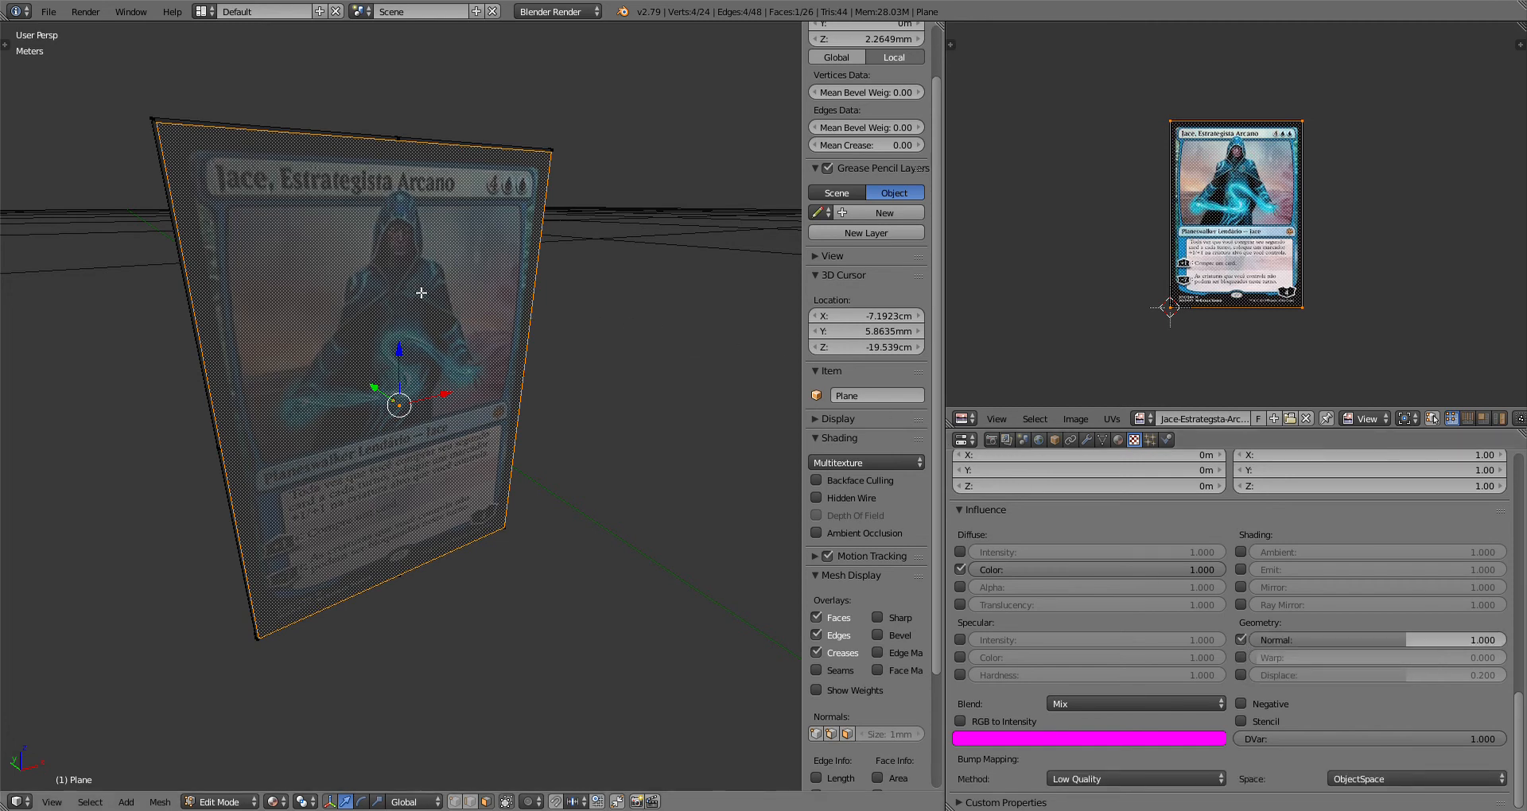
{"action": "middle_click_drag", "start_coordinate": [562, 341], "coordinate": [483, 311]}
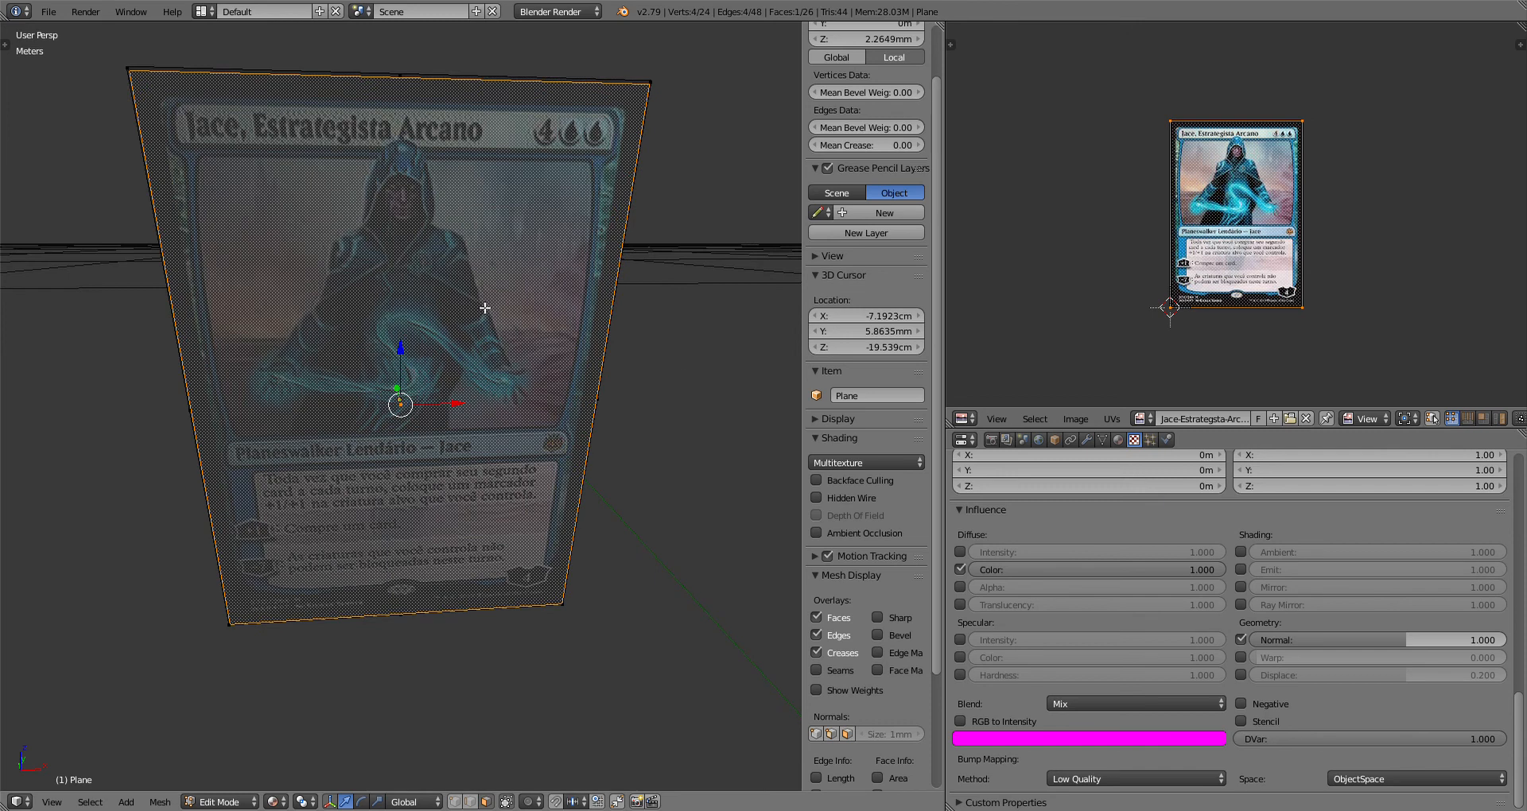
{"action": "left_click", "coordinate": [1242, 638]}
{"action": "left_click", "coordinate": [1241, 640]}
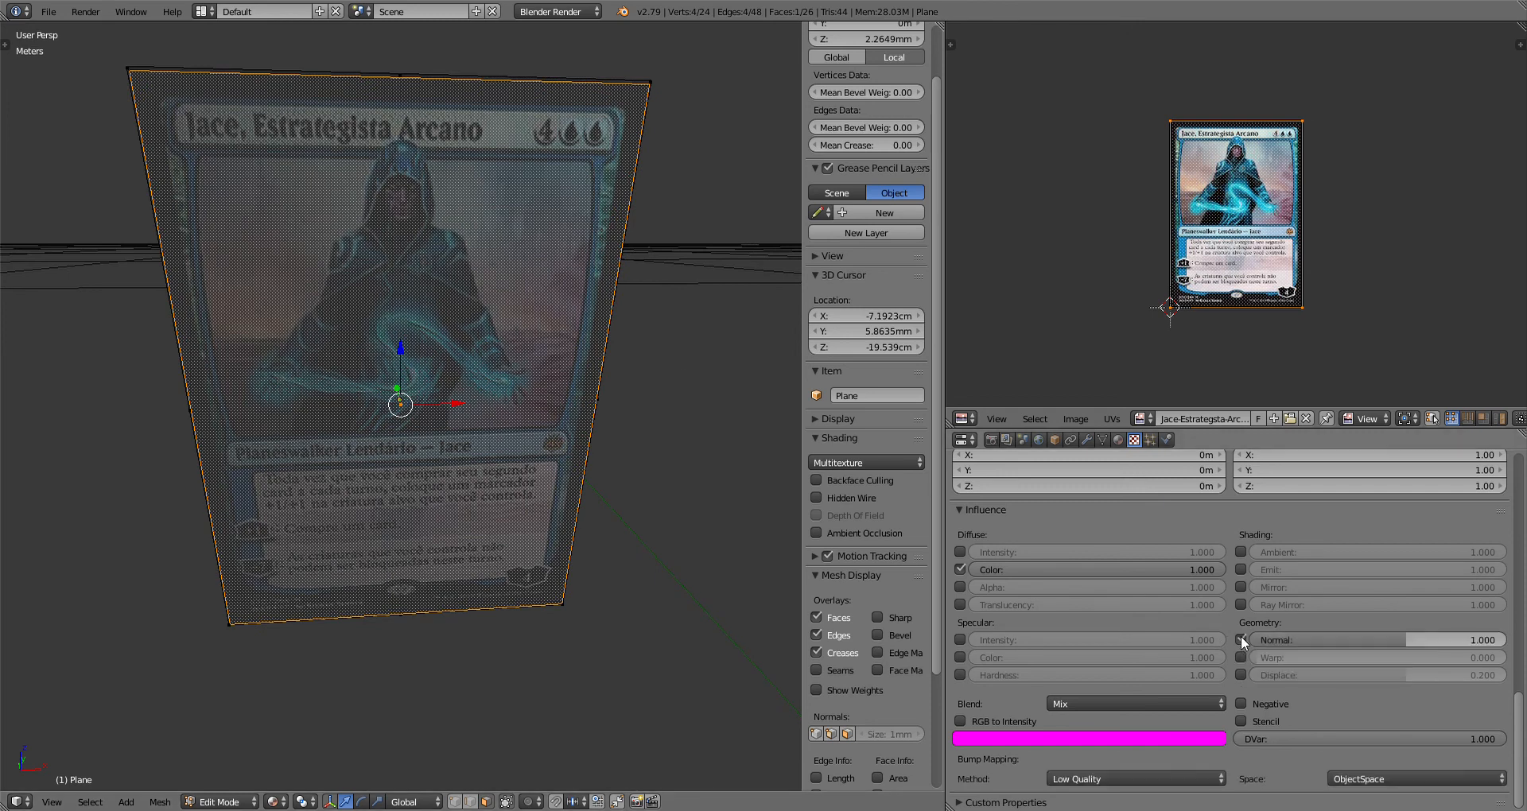
{"action": "left_click", "coordinate": [1324, 641]}
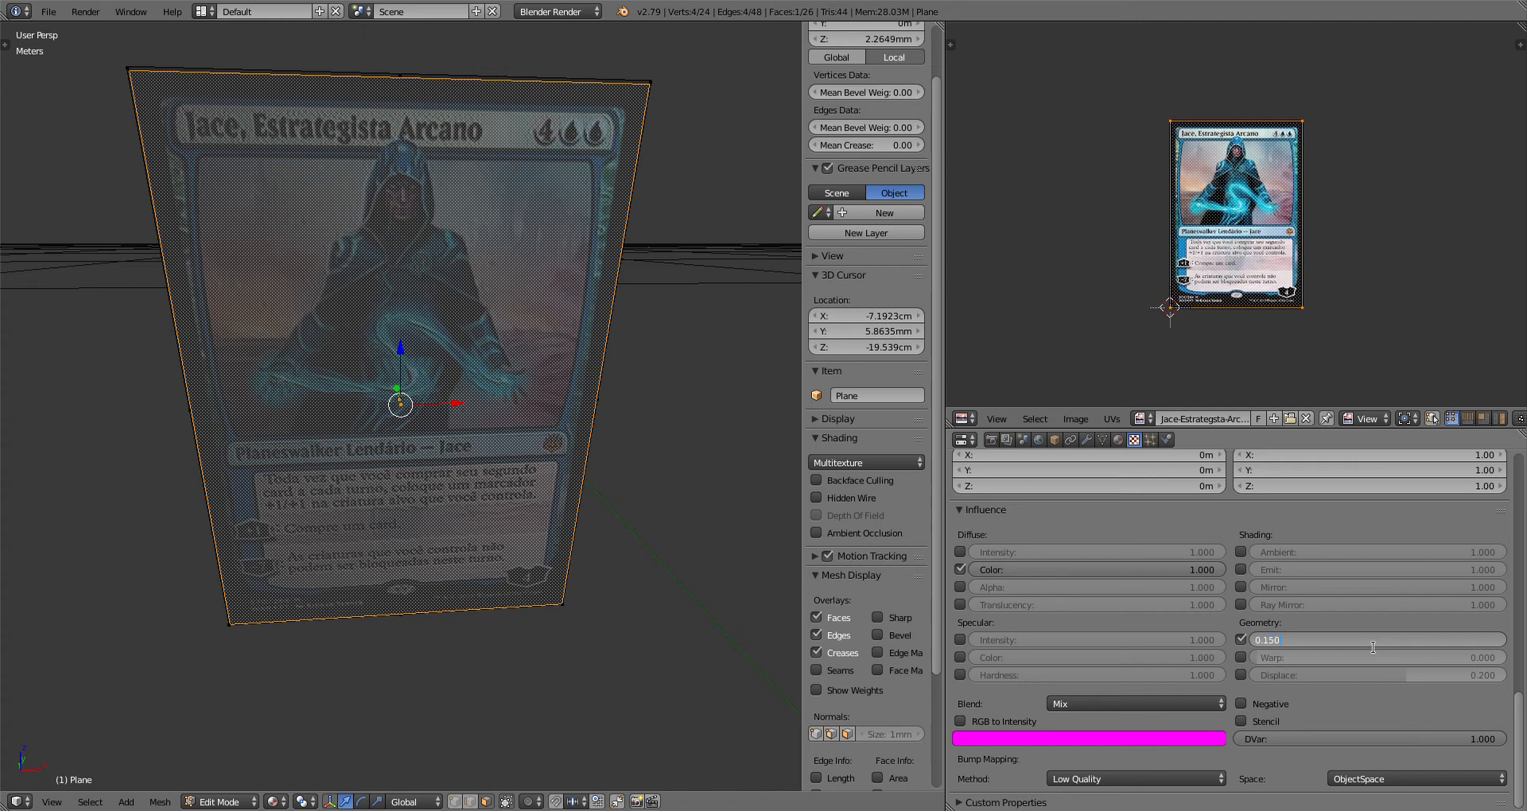
{"action": "key", "text": "Return"}
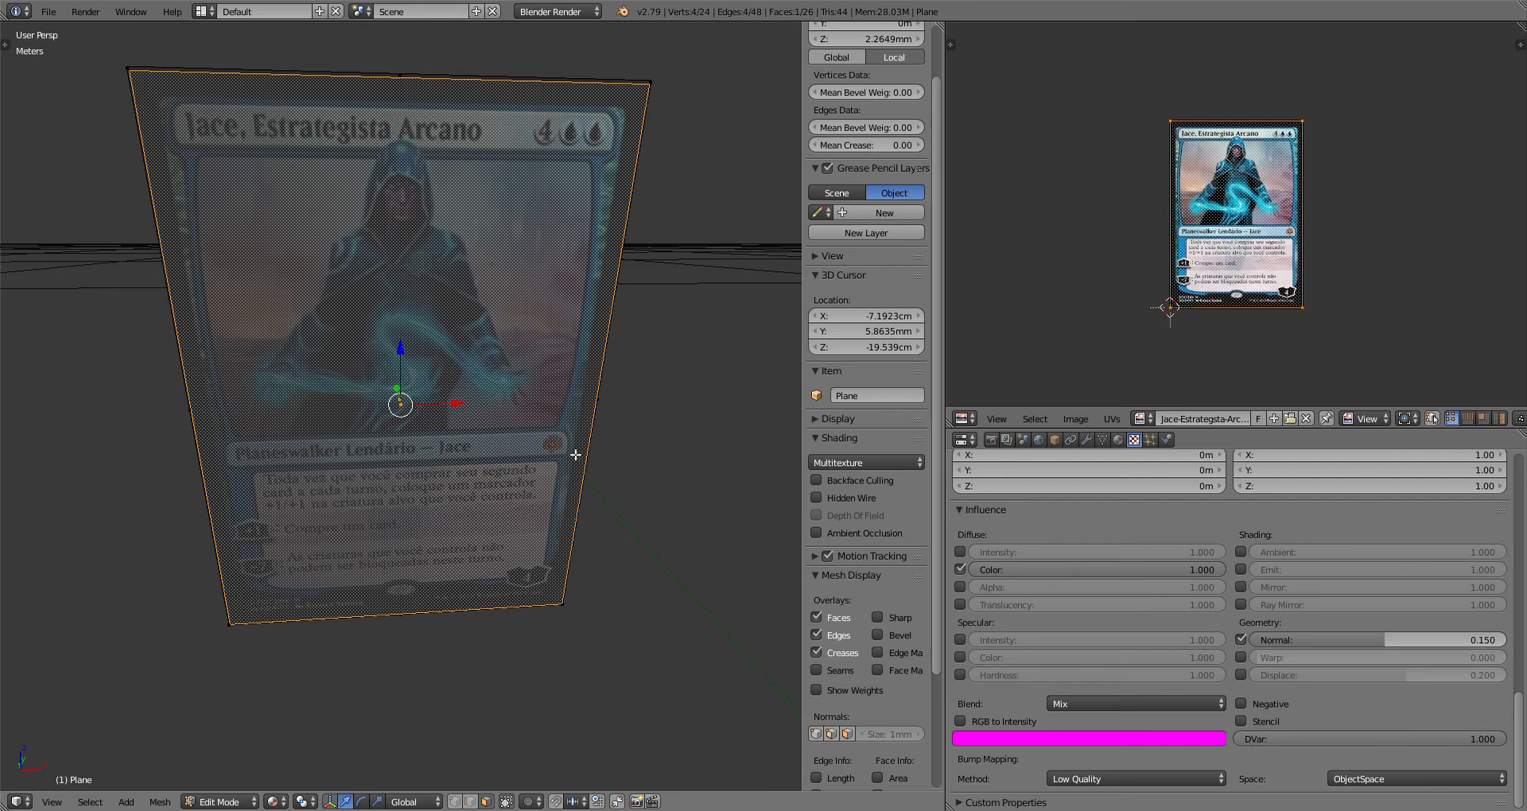
{"action": "middle_click_drag", "start_coordinate": [511, 455], "coordinate": [388, 341]}
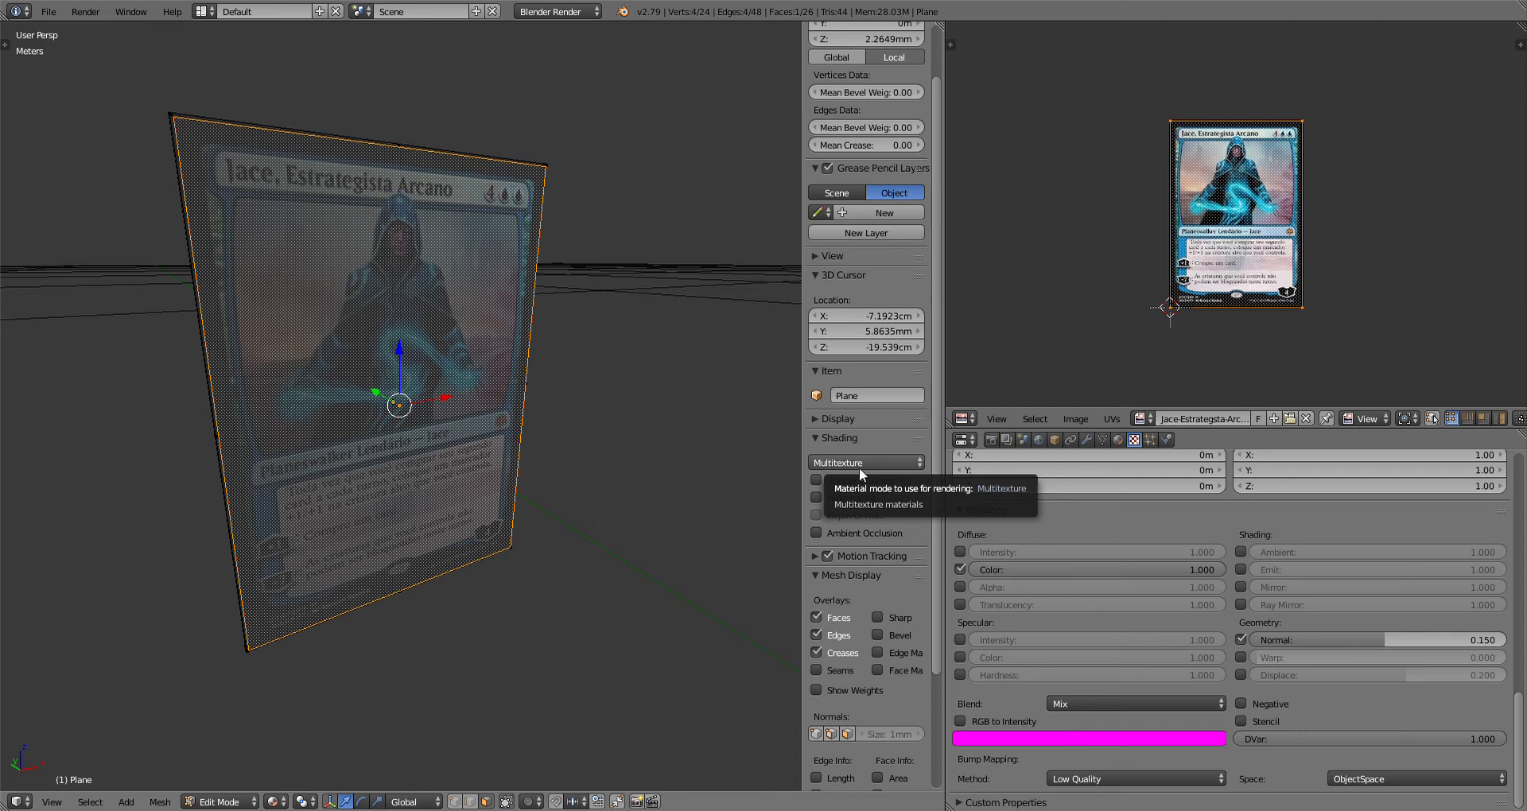
Step: Select the card's back face and darken the Specular color of the Trás material to dark grey
{"action": "left_click", "coordinate": [1118, 439]}
{"action": "middle_click_drag", "start_coordinate": [731, 443], "coordinate": [426, 424]}
{"action": "right_click", "coordinate": [426, 424]}
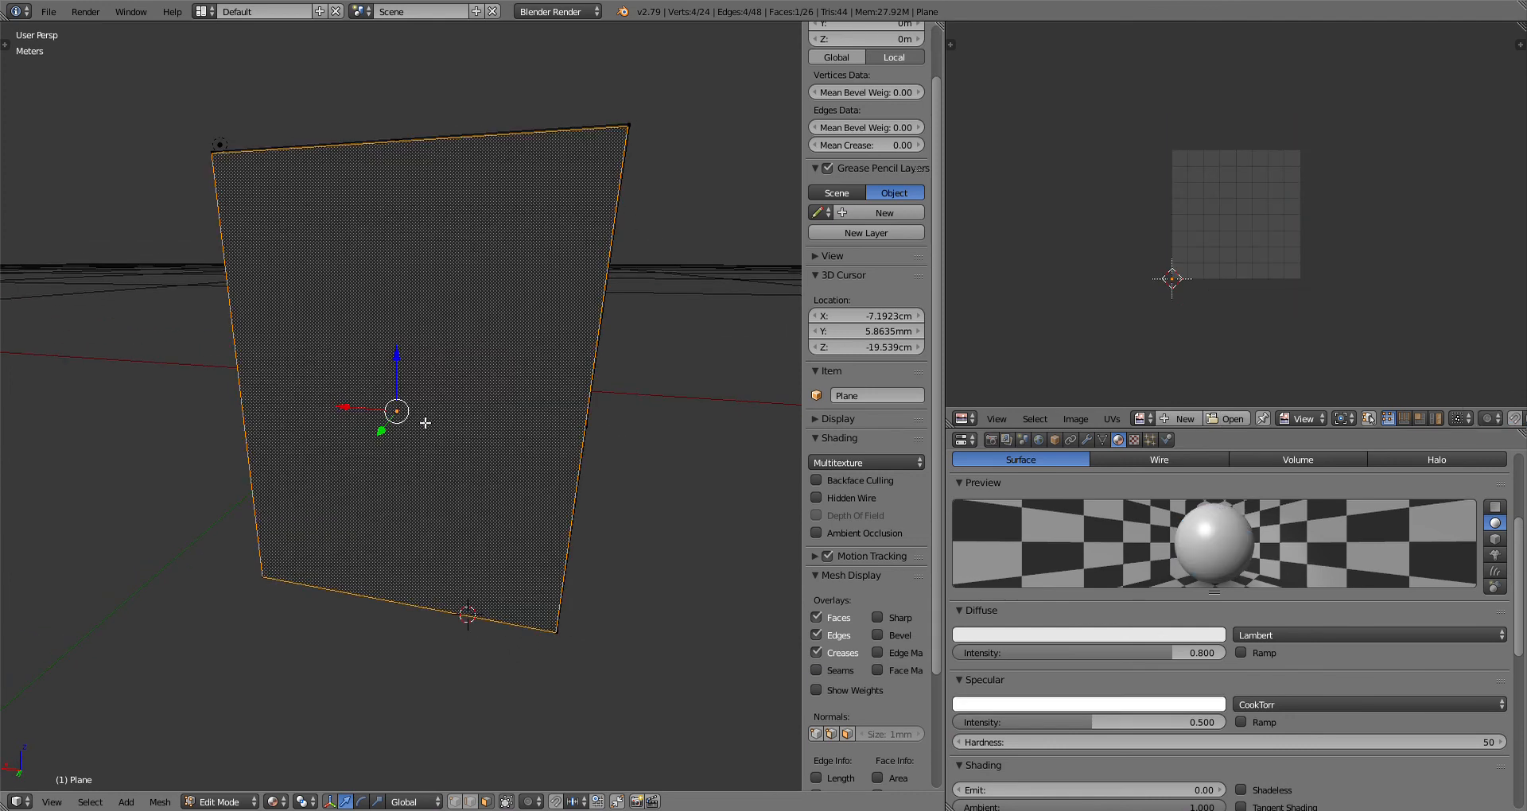
{"action": "scroll", "coordinate": [1454, 527], "scroll_direction": "up", "scroll_amount": 1}
{"action": "scroll", "coordinate": [1453, 527], "scroll_direction": "up", "scroll_amount": 4}
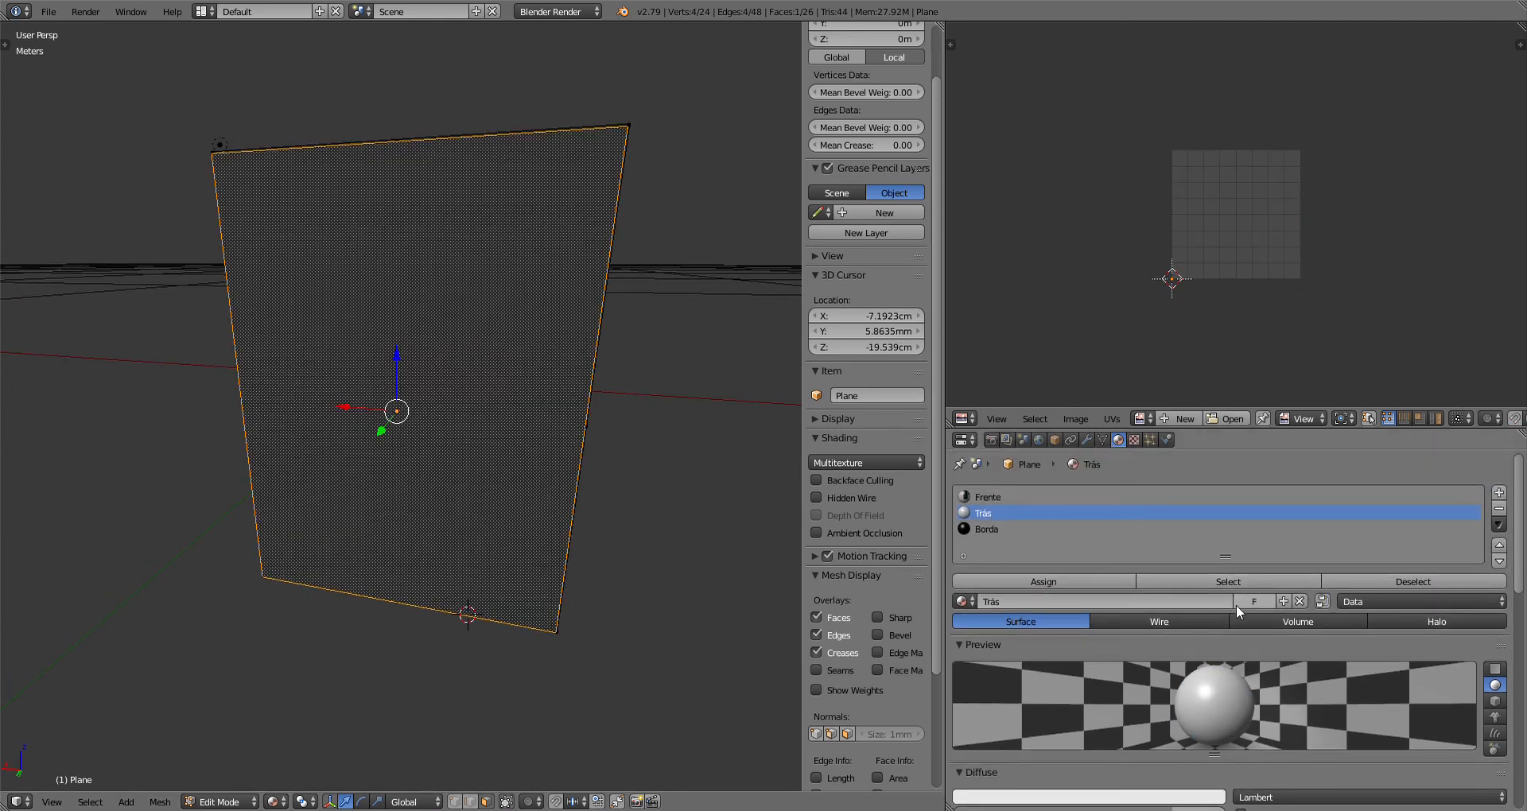
{"action": "scroll", "coordinate": [1236, 604], "scroll_direction": "down", "scroll_amount": 4}
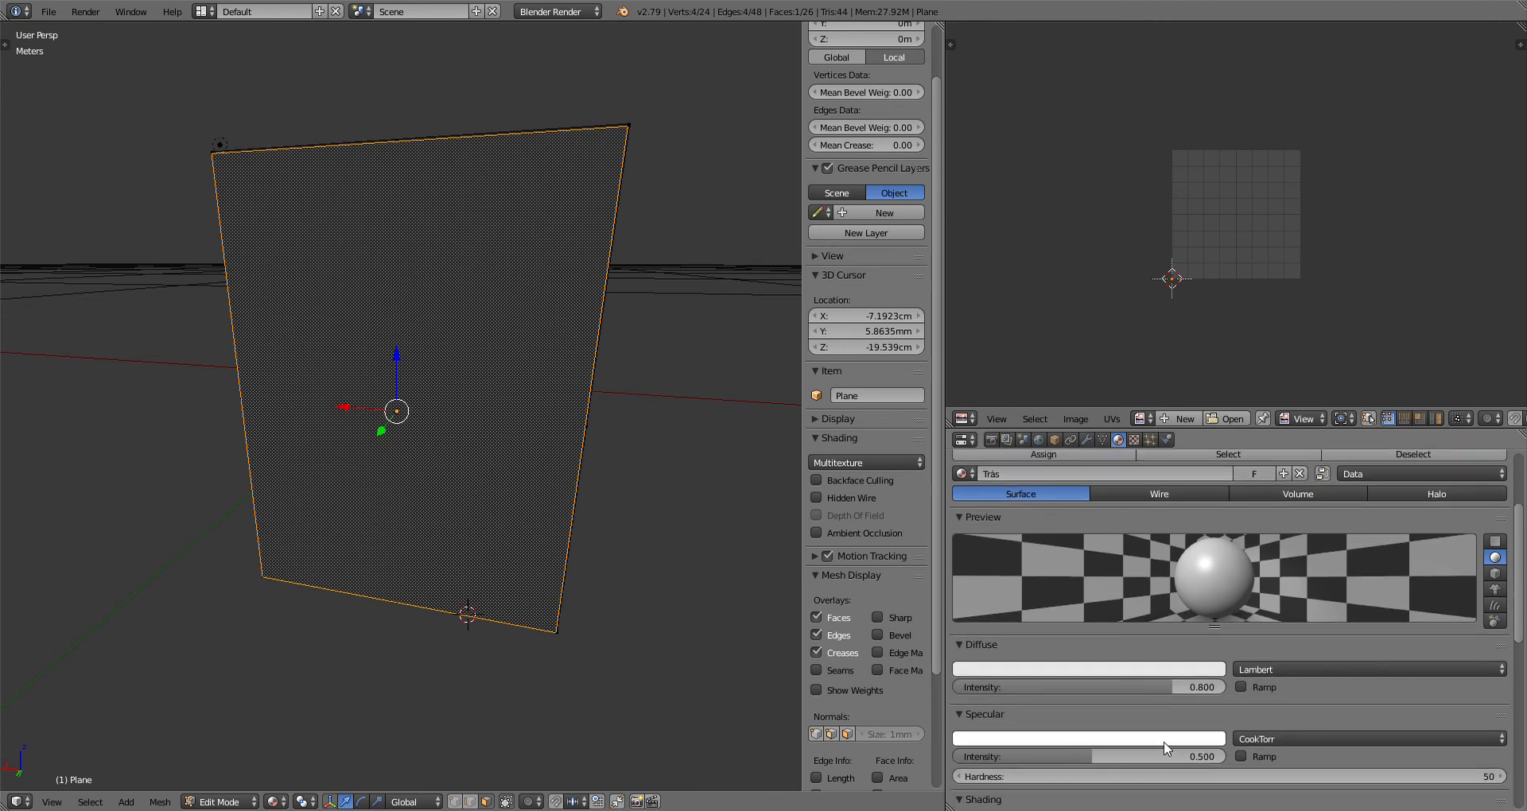
{"action": "left_click", "coordinate": [1158, 670]}
{"action": "left_click_drag", "start_coordinate": [1091, 528], "coordinate": [1090, 593]}
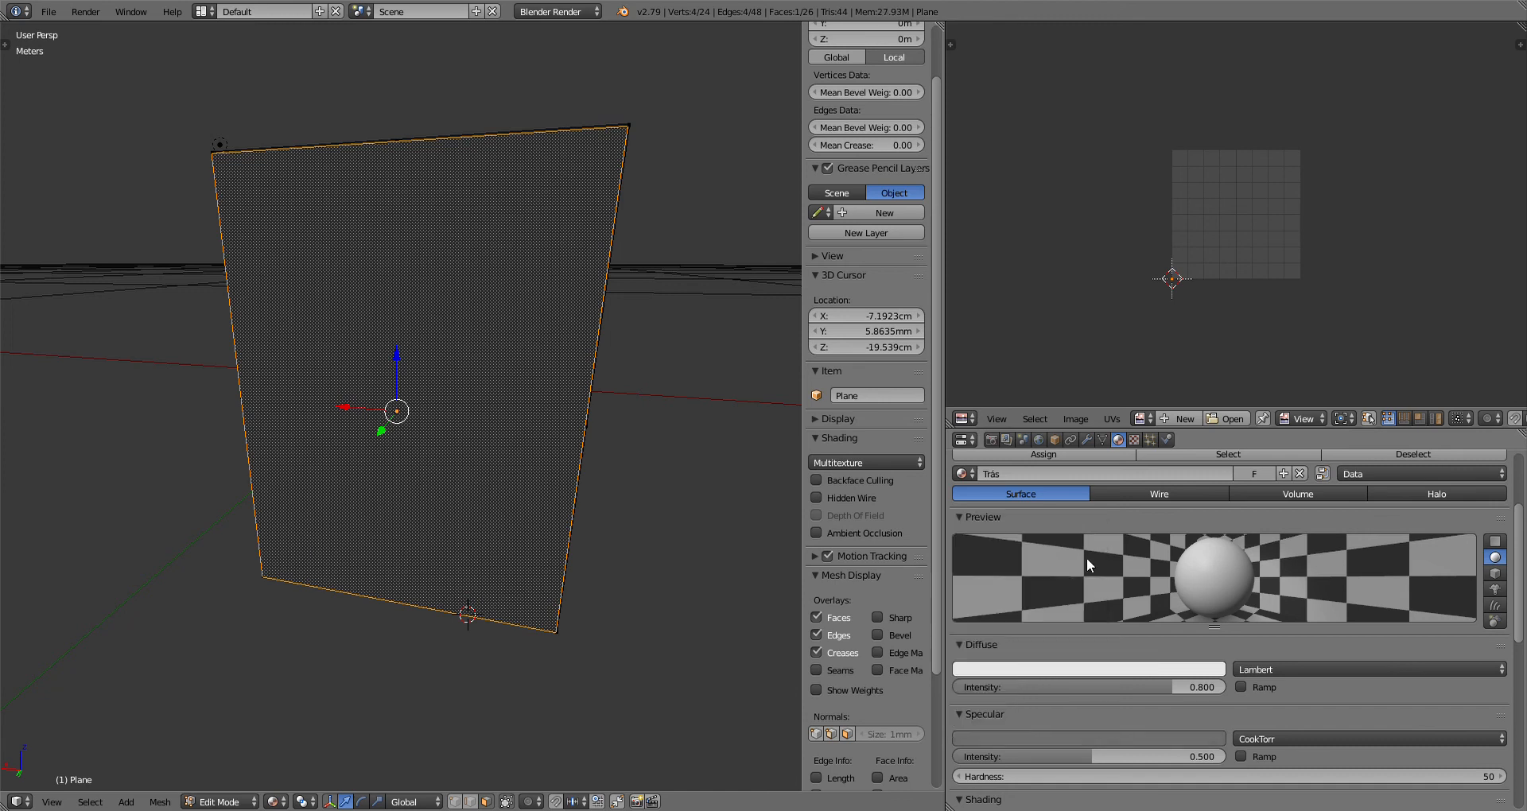
Step: Select the card's front face and lighten the Specular color of the Frente material to dark grey
{"action": "middle_click_drag", "start_coordinate": [681, 388], "coordinate": [444, 392]}
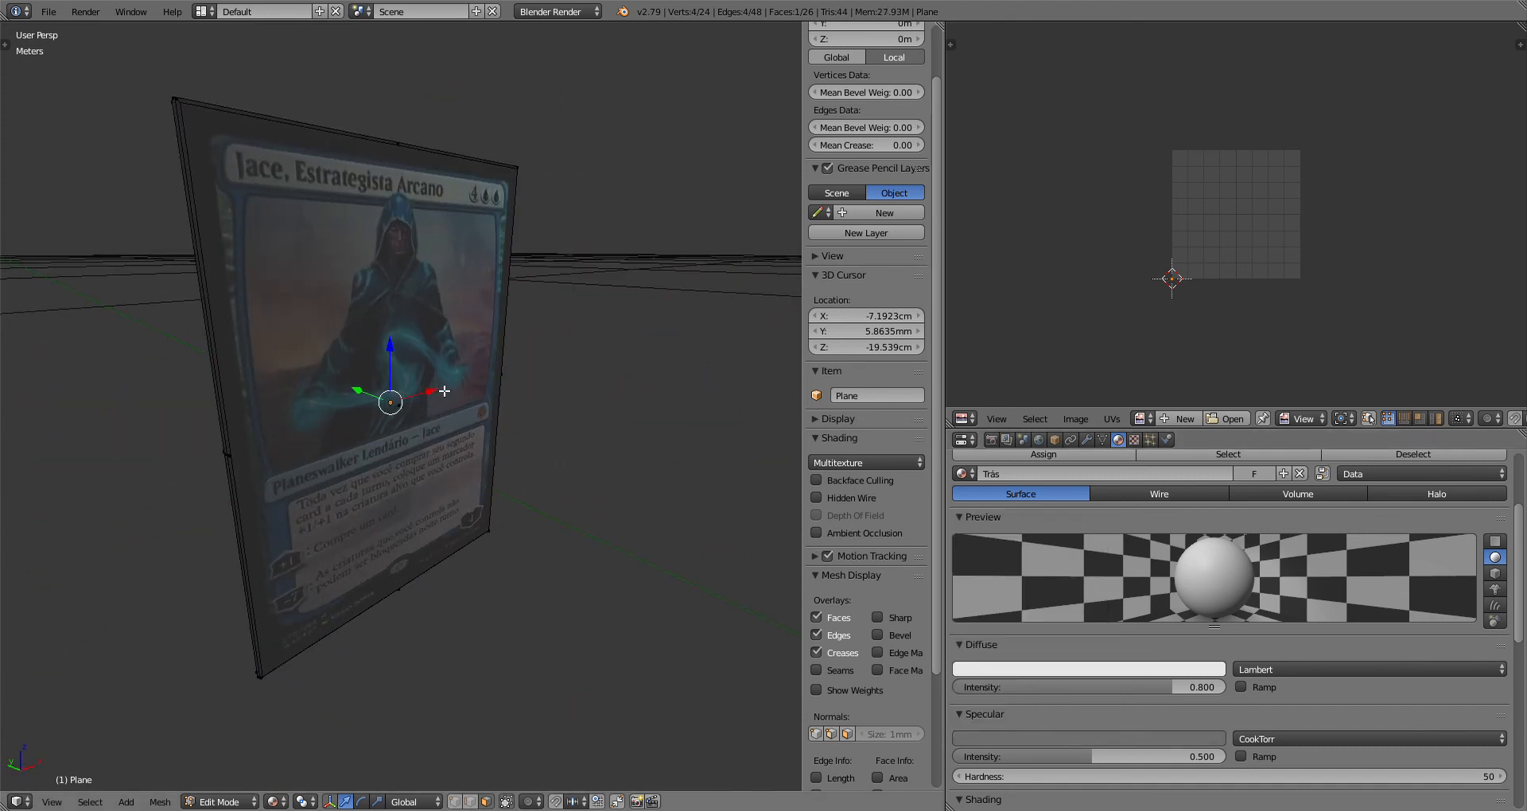
{"action": "right_click", "coordinate": [382, 282]}
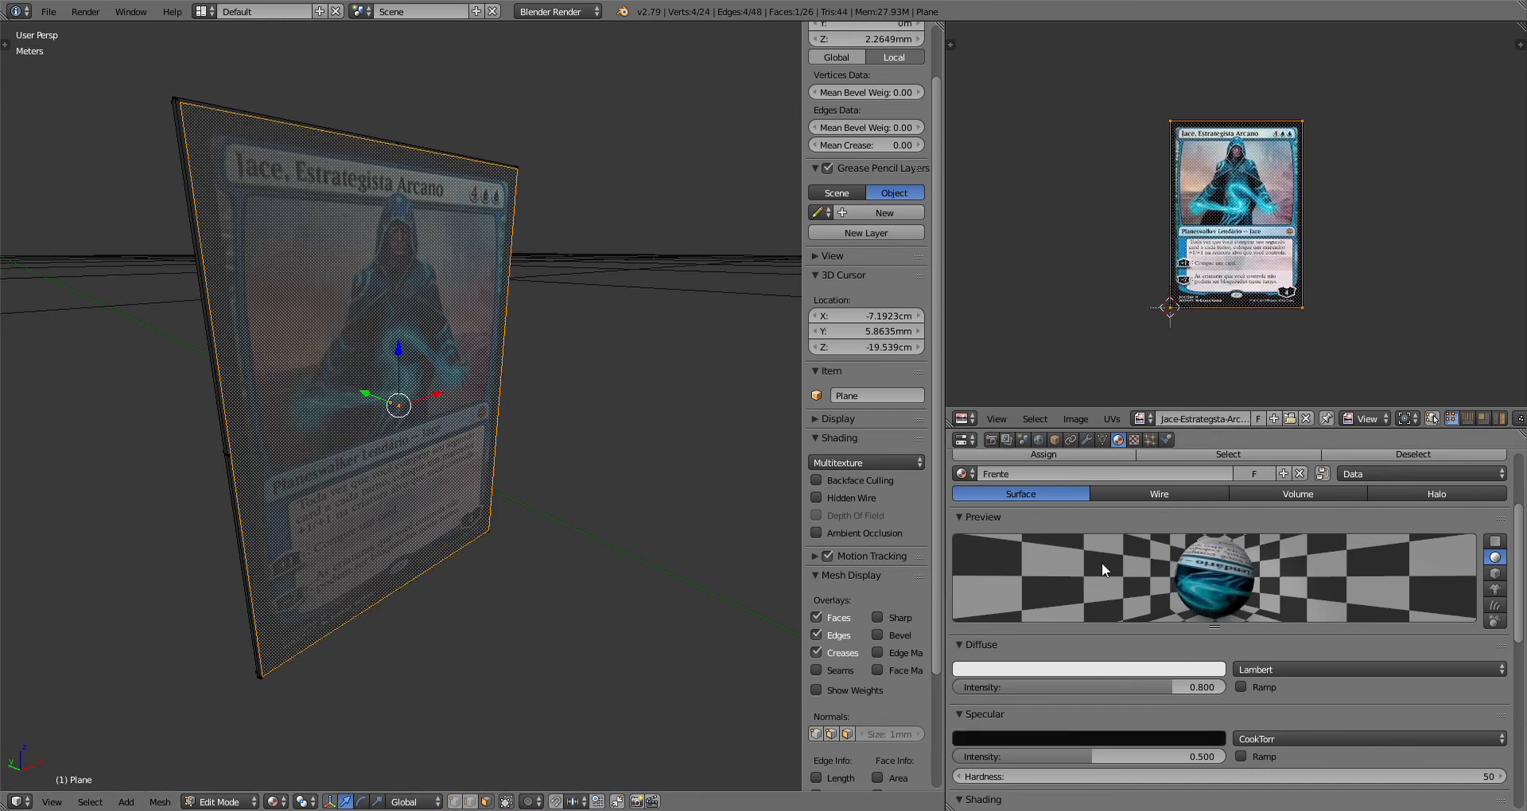
{"action": "left_click", "coordinate": [1123, 670]}
{"action": "left_click", "coordinate": [1180, 737]}
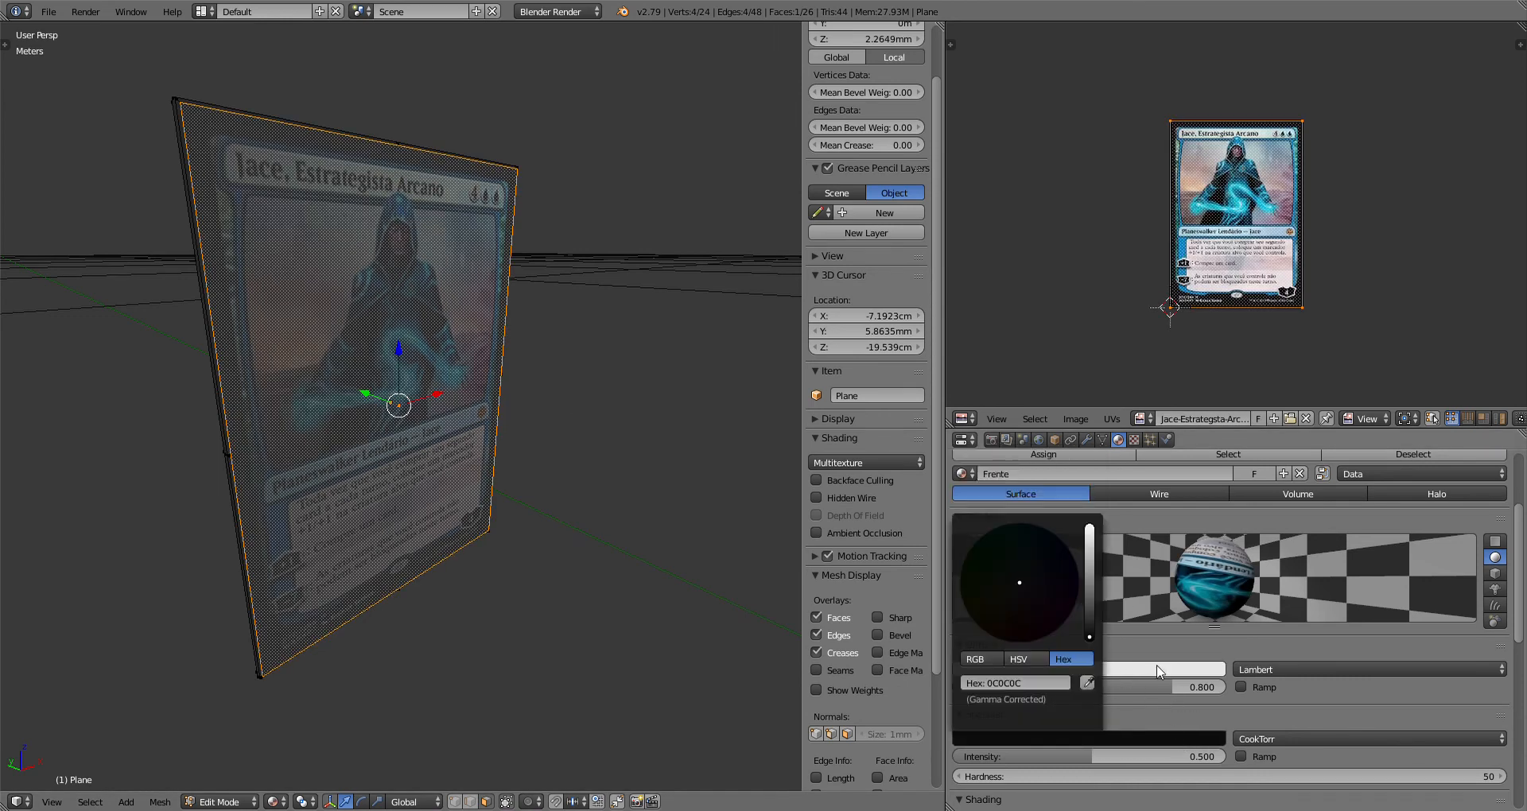
{"action": "left_click_drag", "start_coordinate": [1090, 635], "coordinate": [1090, 602]}
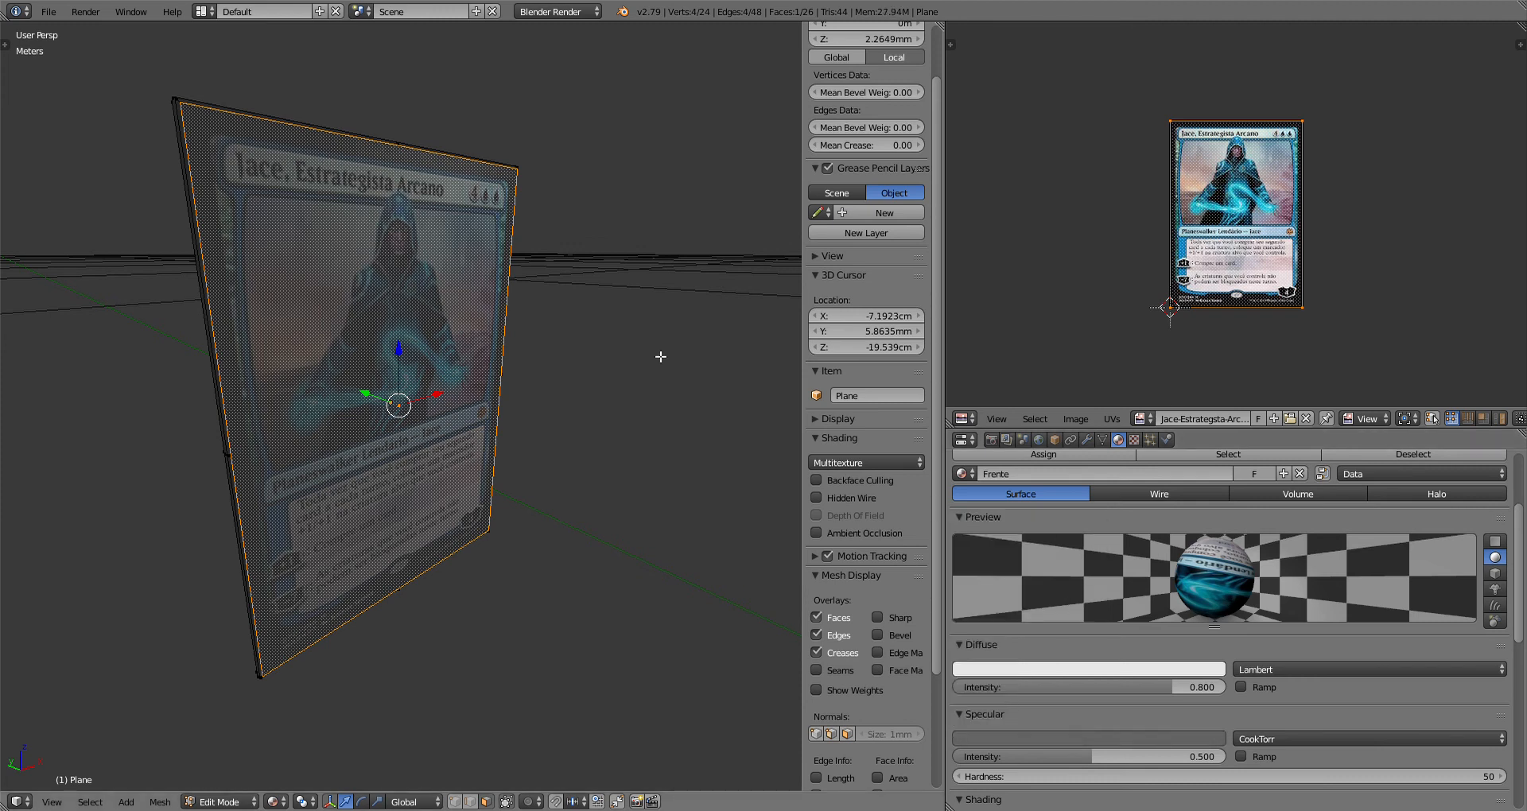
Step: Leave Edit Mode and move the point lamp along X toward the card, then lower it to a Z location of about 8.2 cm
{"action": "scroll", "coordinate": [660, 358], "scroll_direction": "down", "scroll_amount": 4}
{"action": "scroll", "coordinate": [661, 357], "scroll_direction": "down", "scroll_amount": 2}
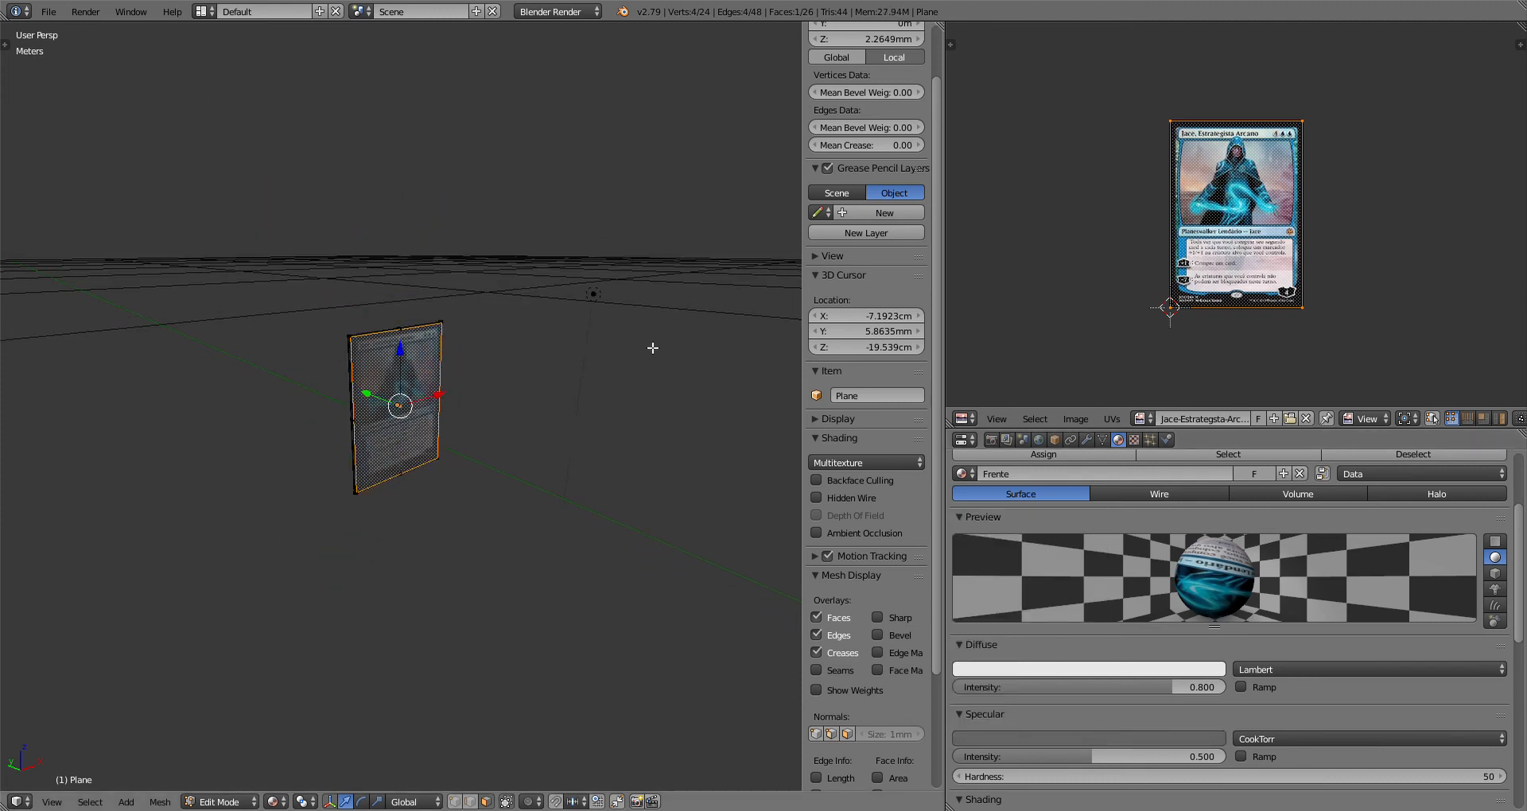
{"action": "key", "text": "Tab"}
{"action": "right_click", "coordinate": [596, 297]}
{"action": "middle_click_drag", "start_coordinate": [613, 346], "coordinate": [566, 350]}
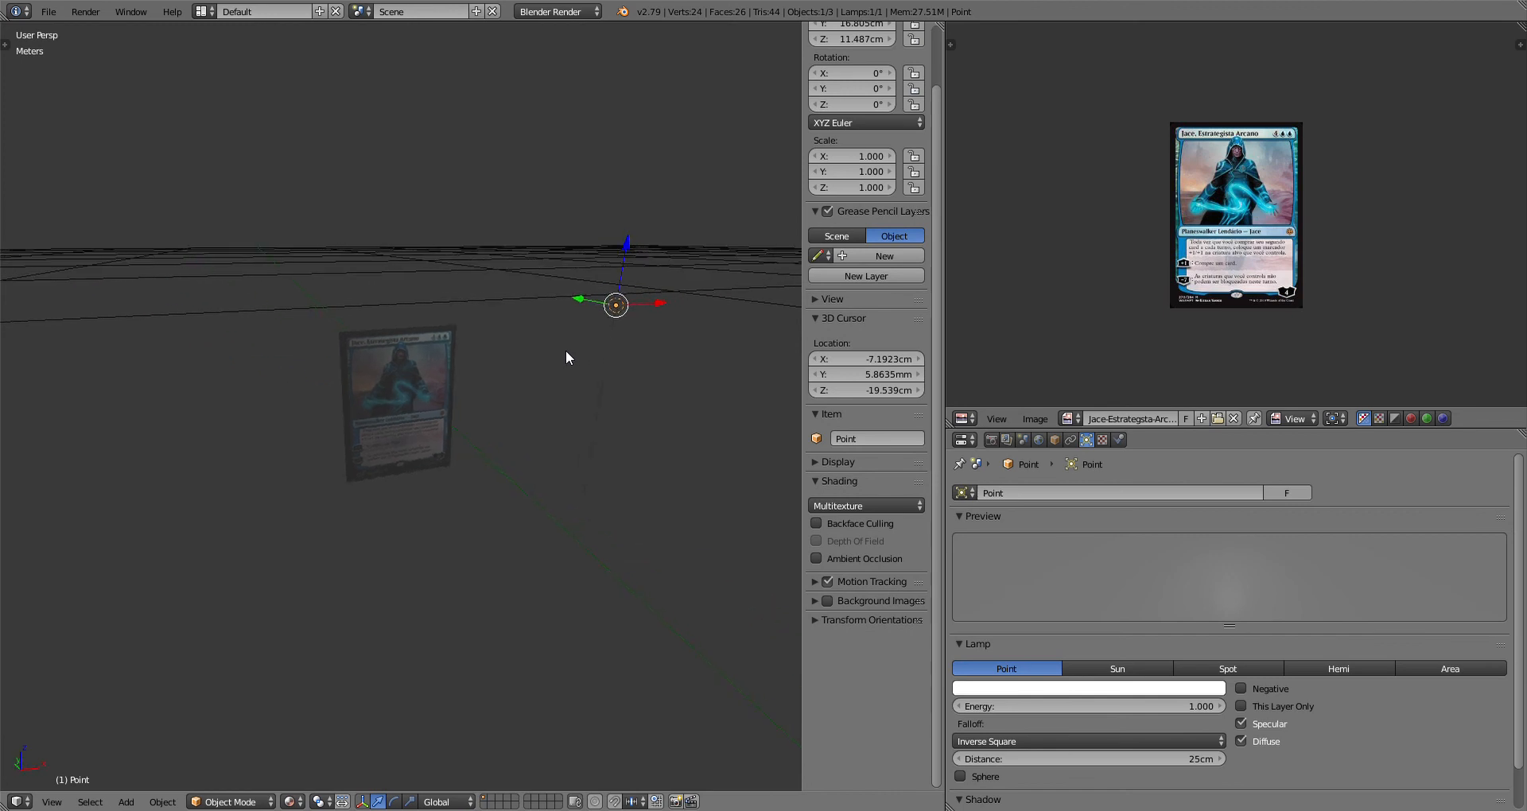
{"action": "left_click_drag", "start_coordinate": [651, 298], "coordinate": [520, 341]}
{"action": "middle_click_drag", "start_coordinate": [521, 341], "coordinate": [475, 355]}
{"action": "left_click_drag", "start_coordinate": [502, 255], "coordinate": [496, 326]}
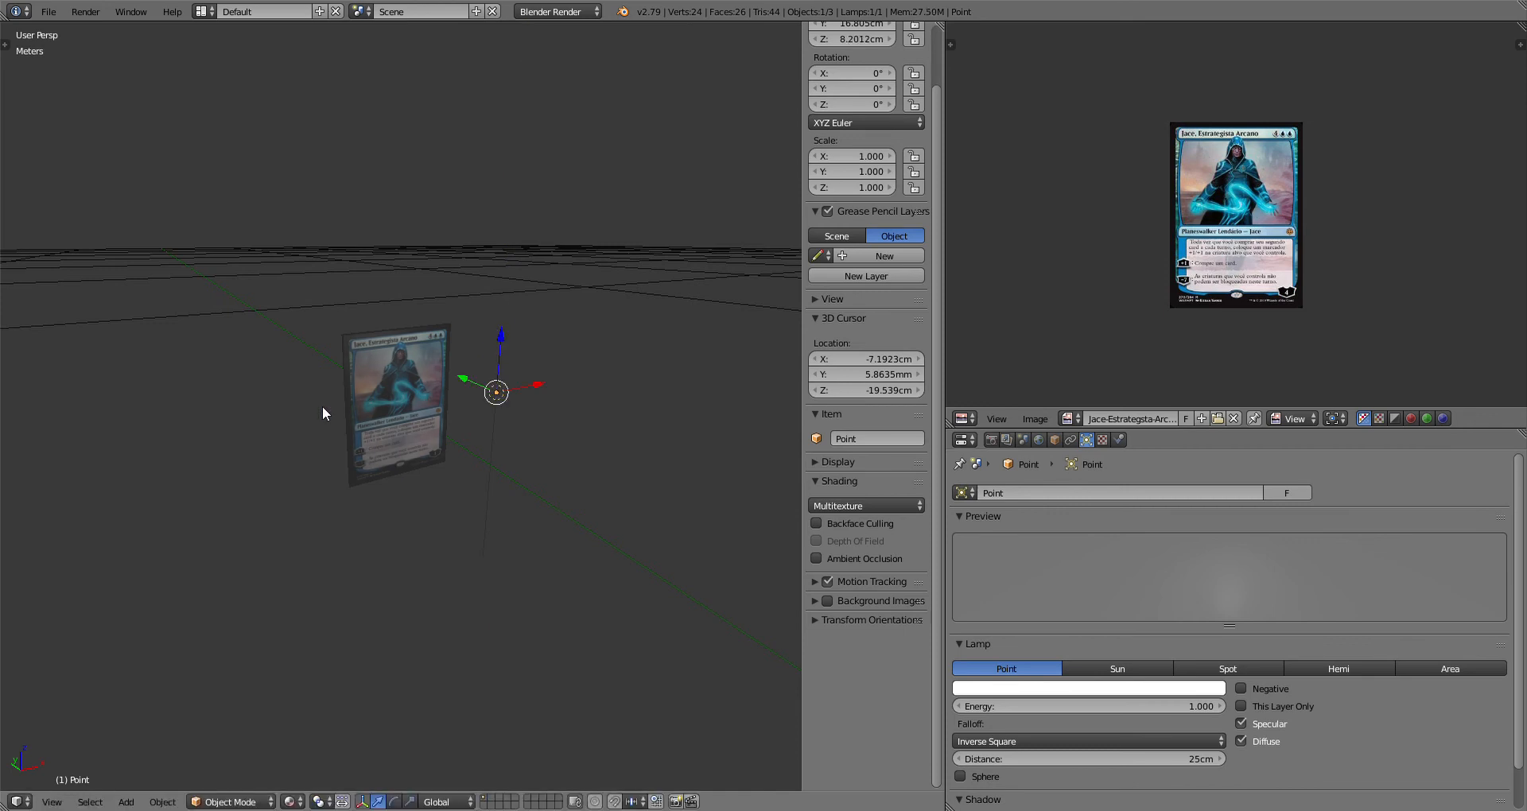
{"action": "scroll", "coordinate": [322, 405], "scroll_direction": "up", "scroll_amount": 3}
{"action": "scroll", "coordinate": [358, 389], "scroll_direction": "up", "scroll_amount": 3}
{"action": "scroll", "coordinate": [358, 388], "scroll_direction": "down", "scroll_amount": 3}
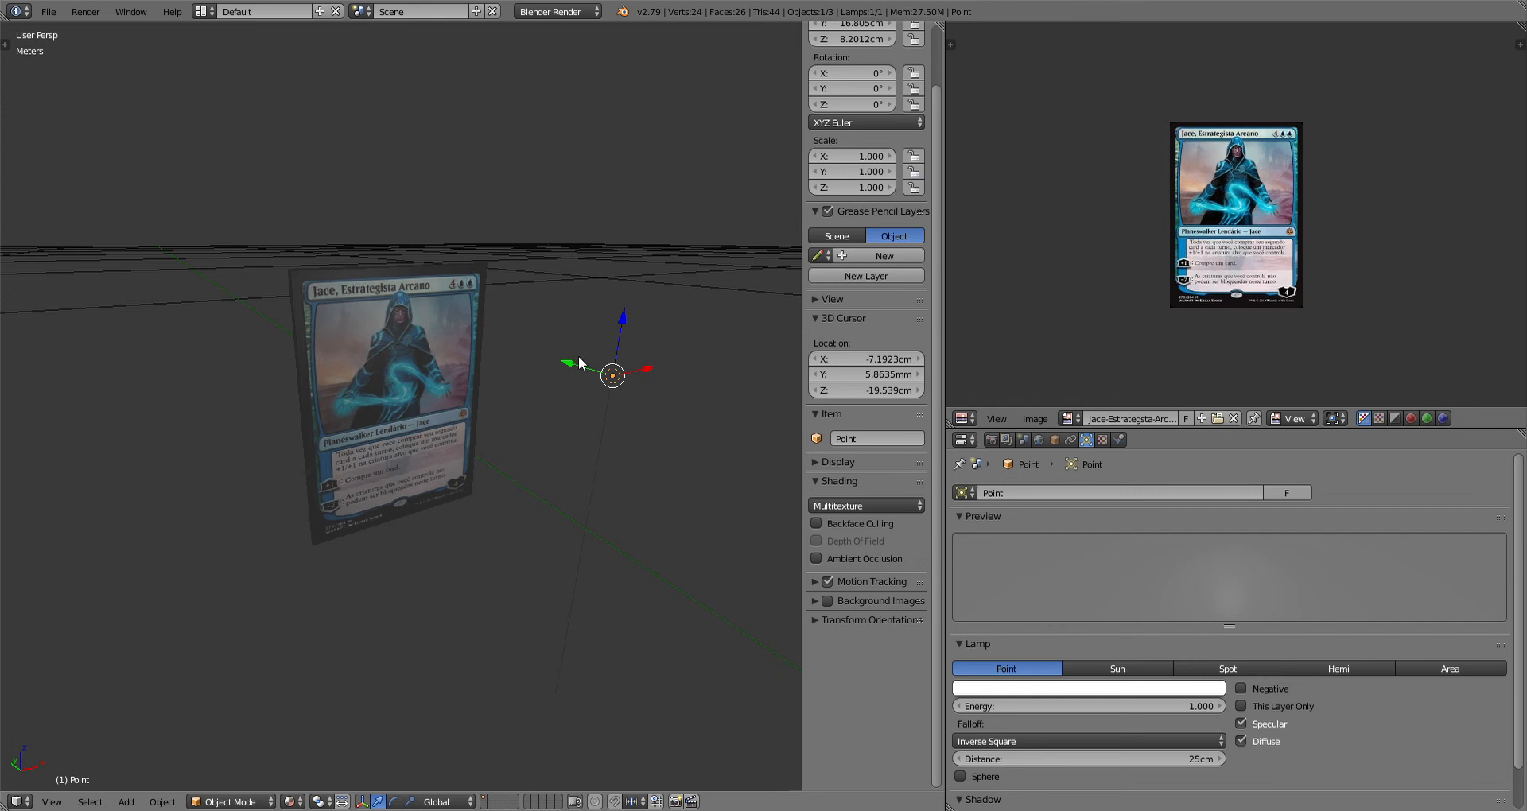
{"action": "middle_click_drag", "start_coordinate": [502, 399], "coordinate": [591, 335]}
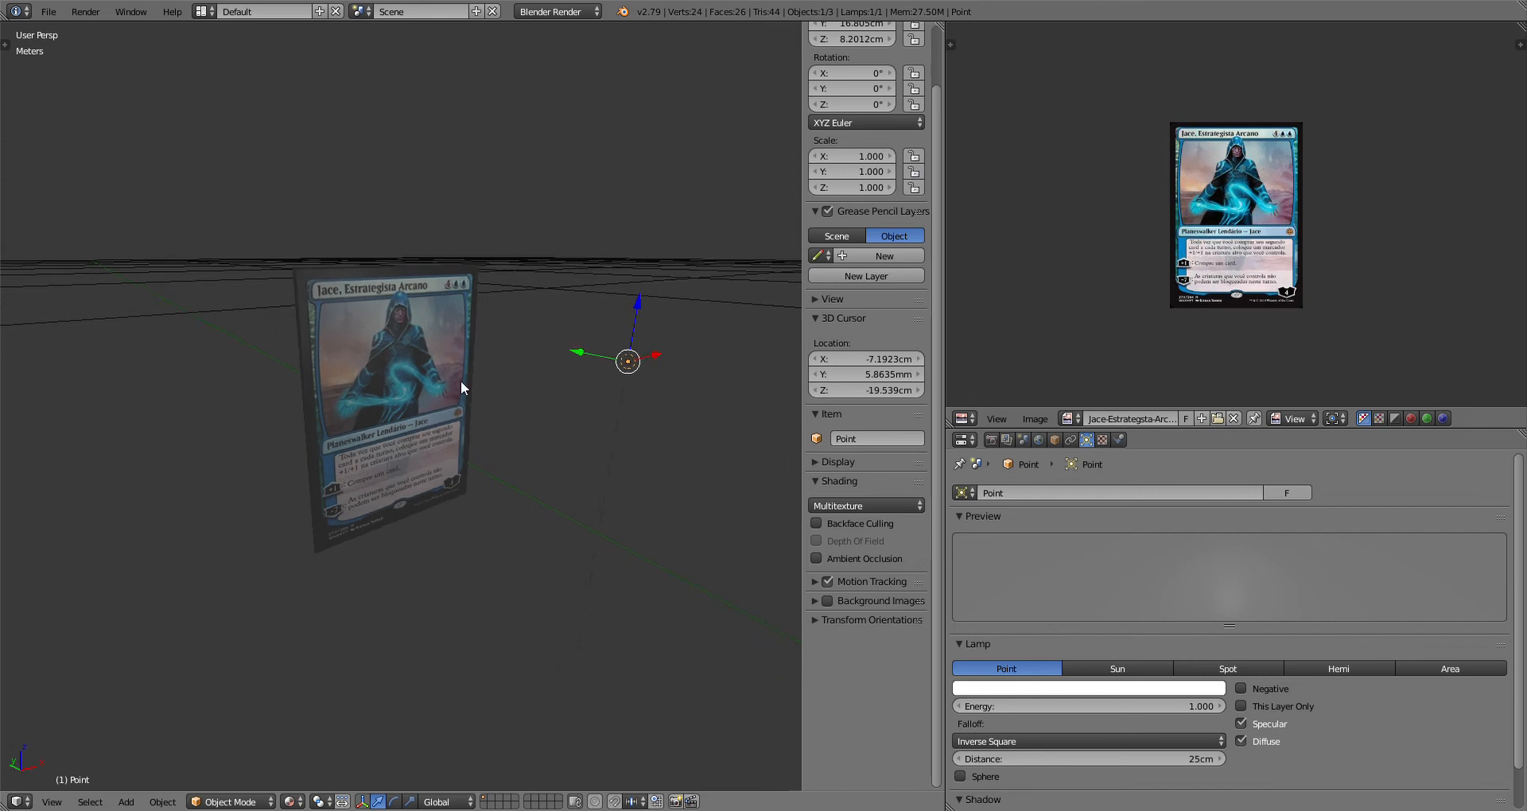
Step: Enter Edit Mode on the card with its back face selected and add a new image texture to the Trás material
{"action": "middle_click_drag", "start_coordinate": [487, 405], "coordinate": [668, 398]}
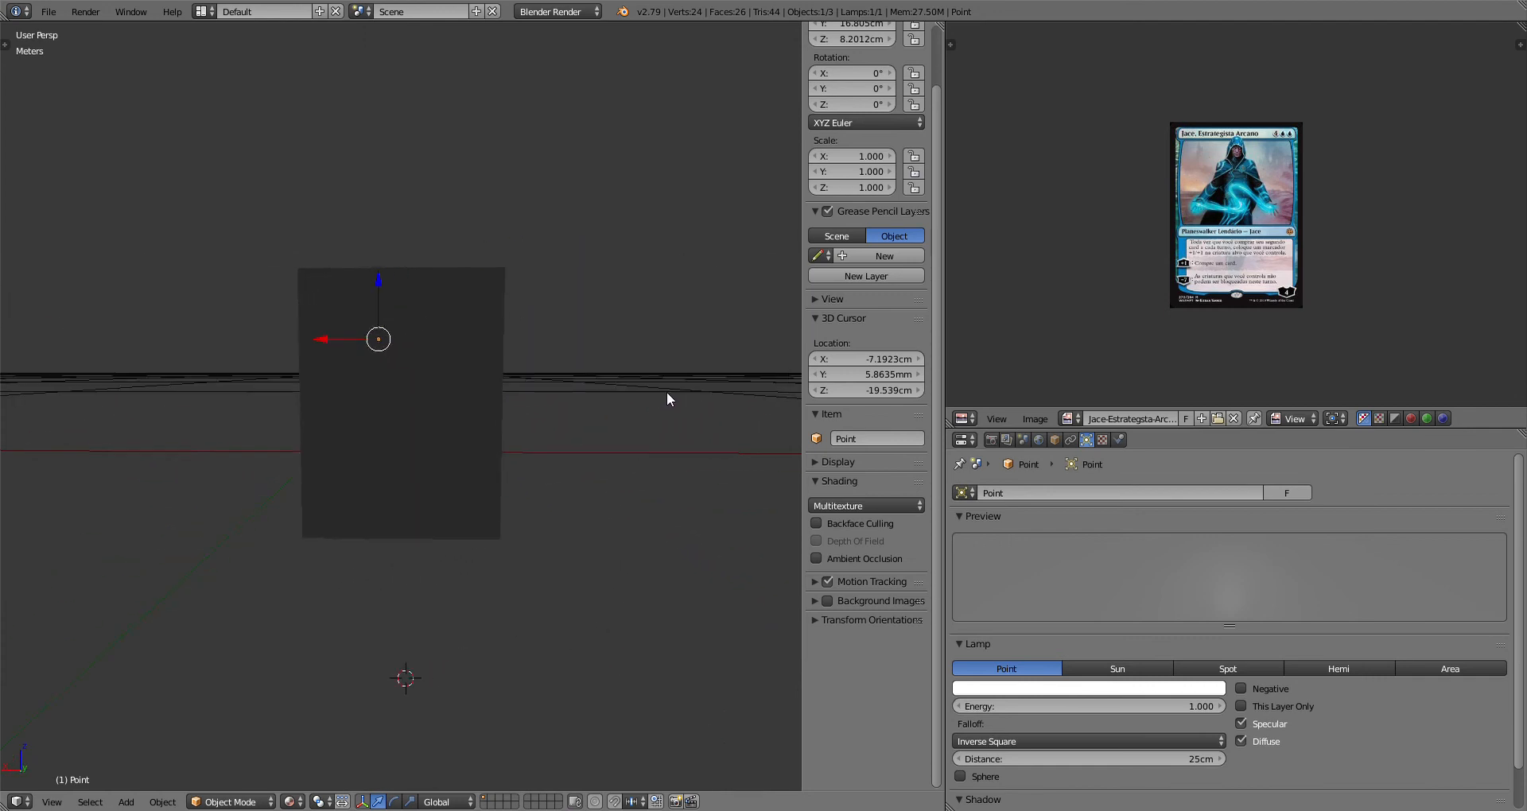
{"action": "right_click", "coordinate": [442, 401]}
{"action": "key", "text": "Tab"}
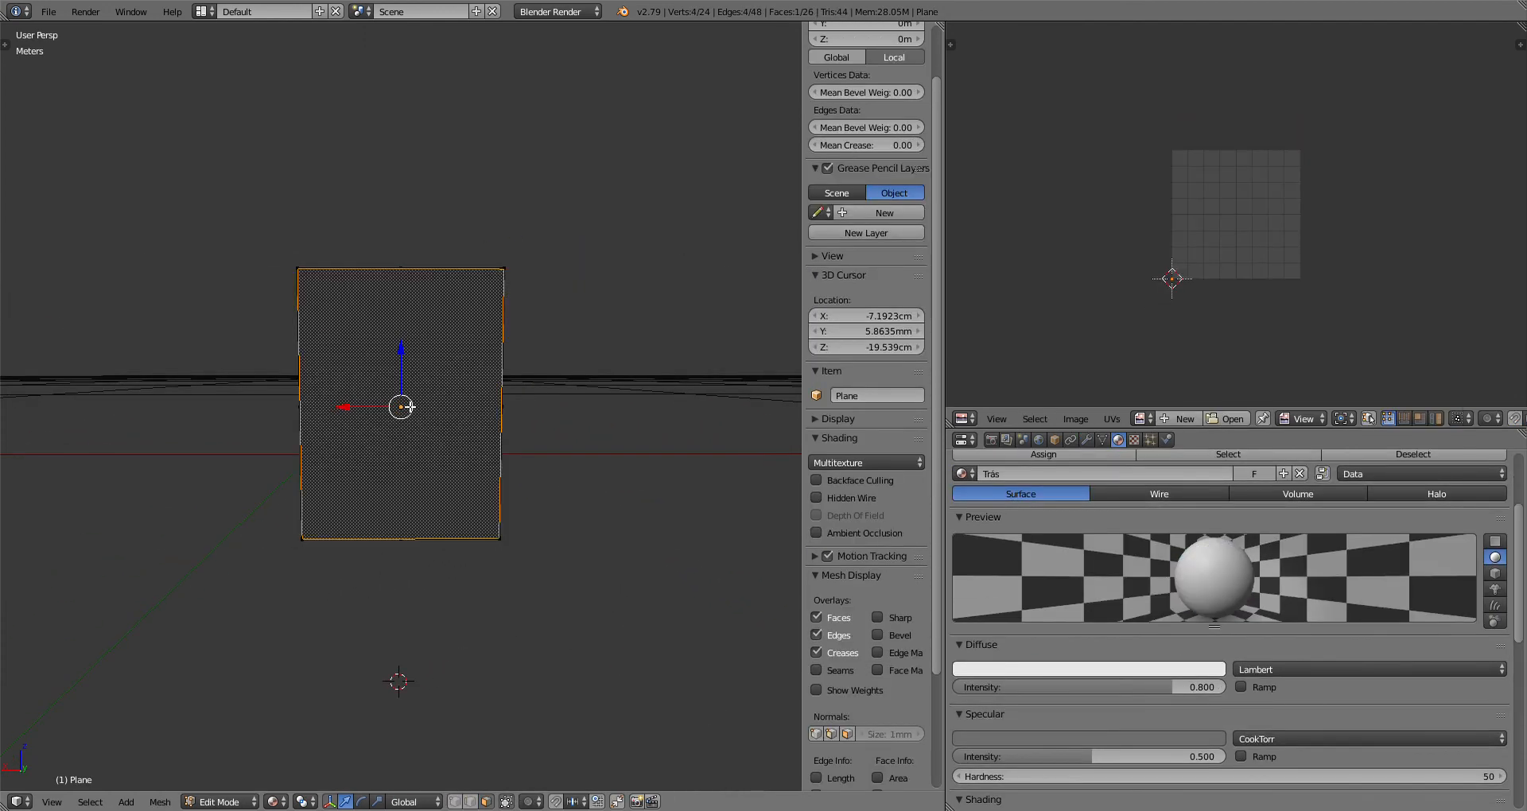
{"action": "left_click", "coordinate": [1135, 440]}
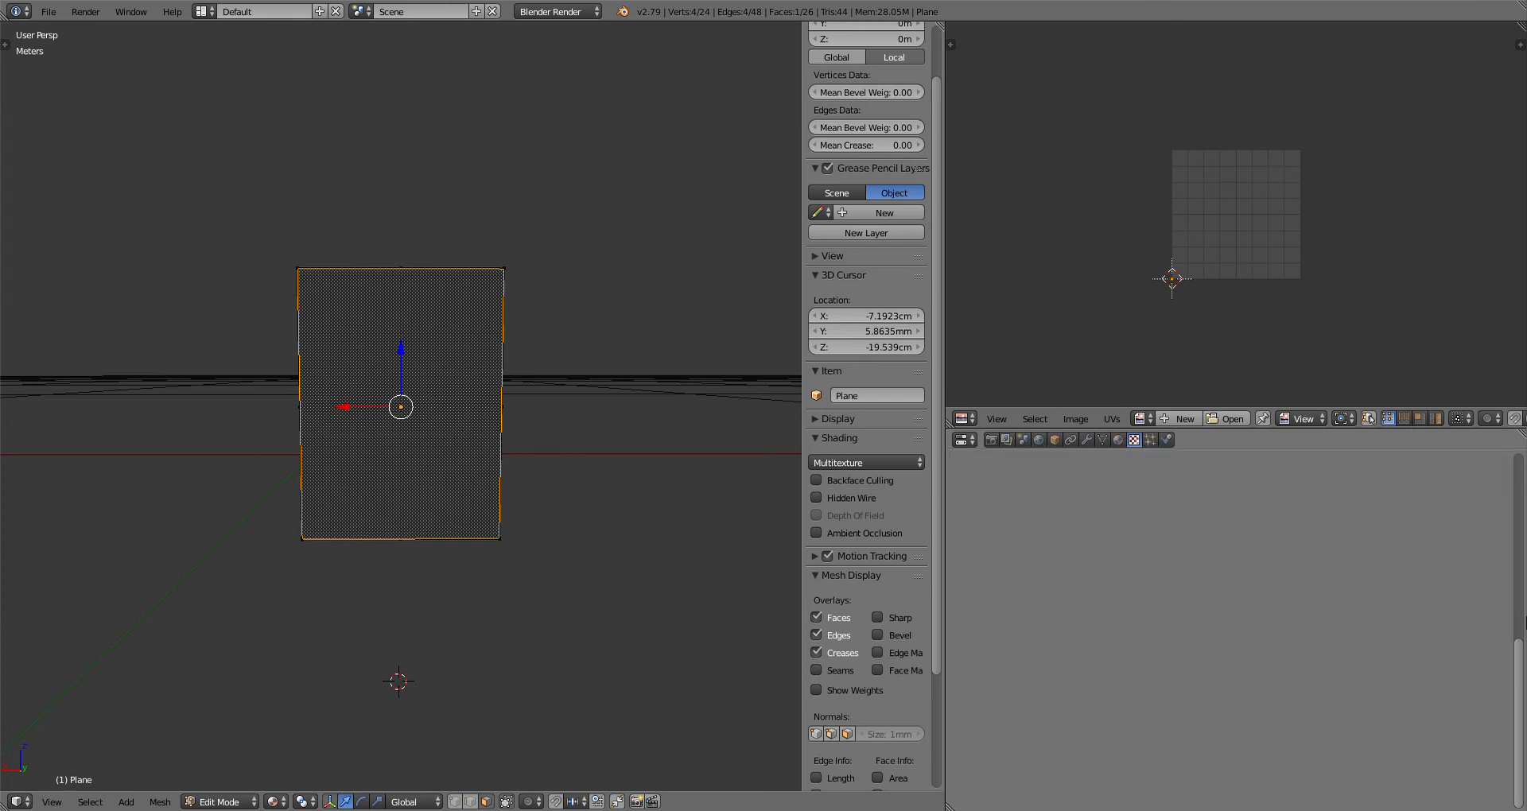
{"action": "left_click", "coordinate": [1303, 612]}
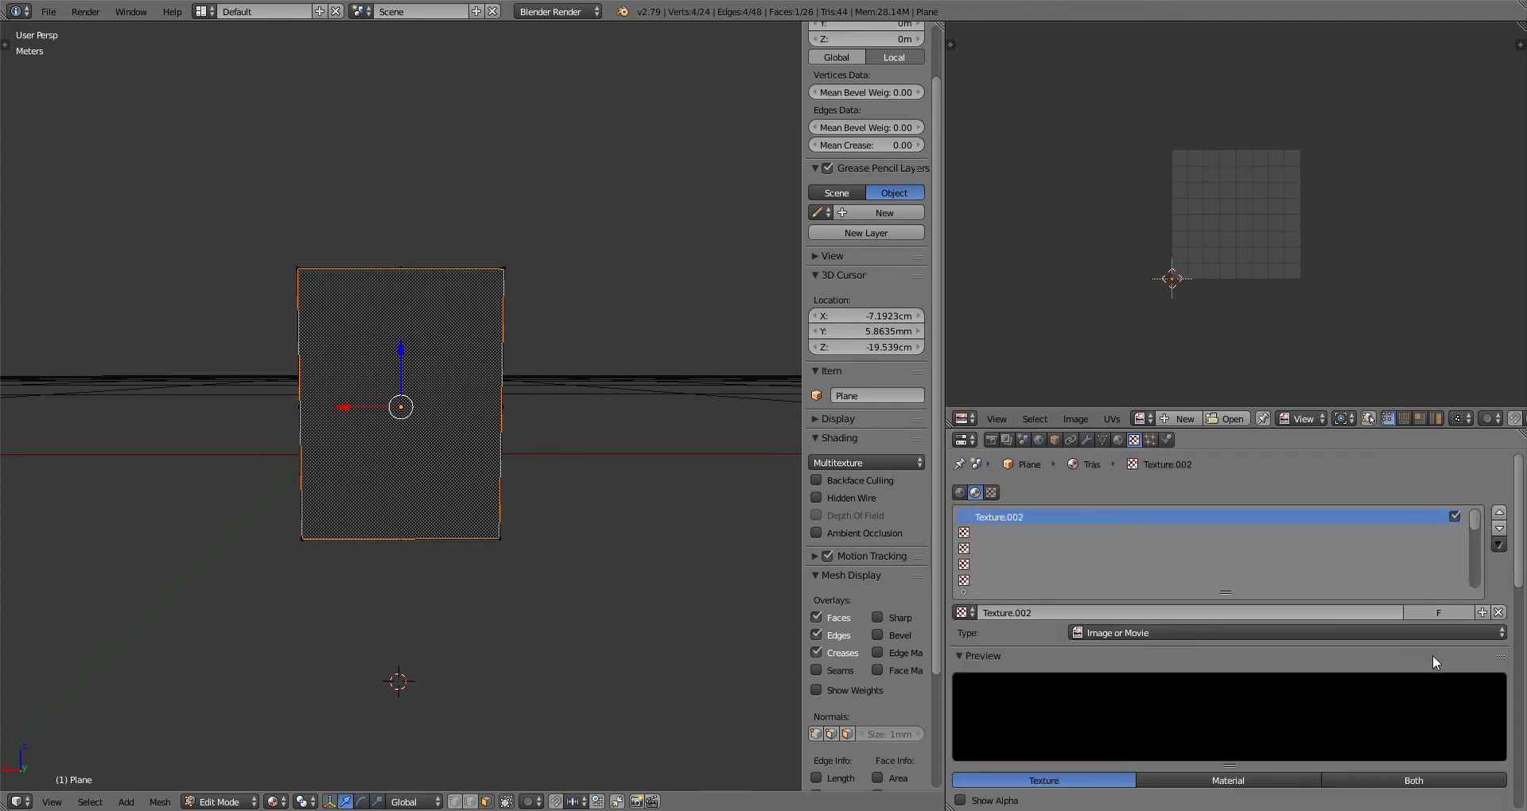
Step: Load Card-MTG-Back.png from the REFERENCIA TEMPORARIA folder into the Trás material's new image texture
{"action": "scroll", "coordinate": [1433, 655], "scroll_direction": "down", "scroll_amount": 4}
{"action": "scroll", "coordinate": [1411, 666], "scroll_direction": "down", "scroll_amount": 2}
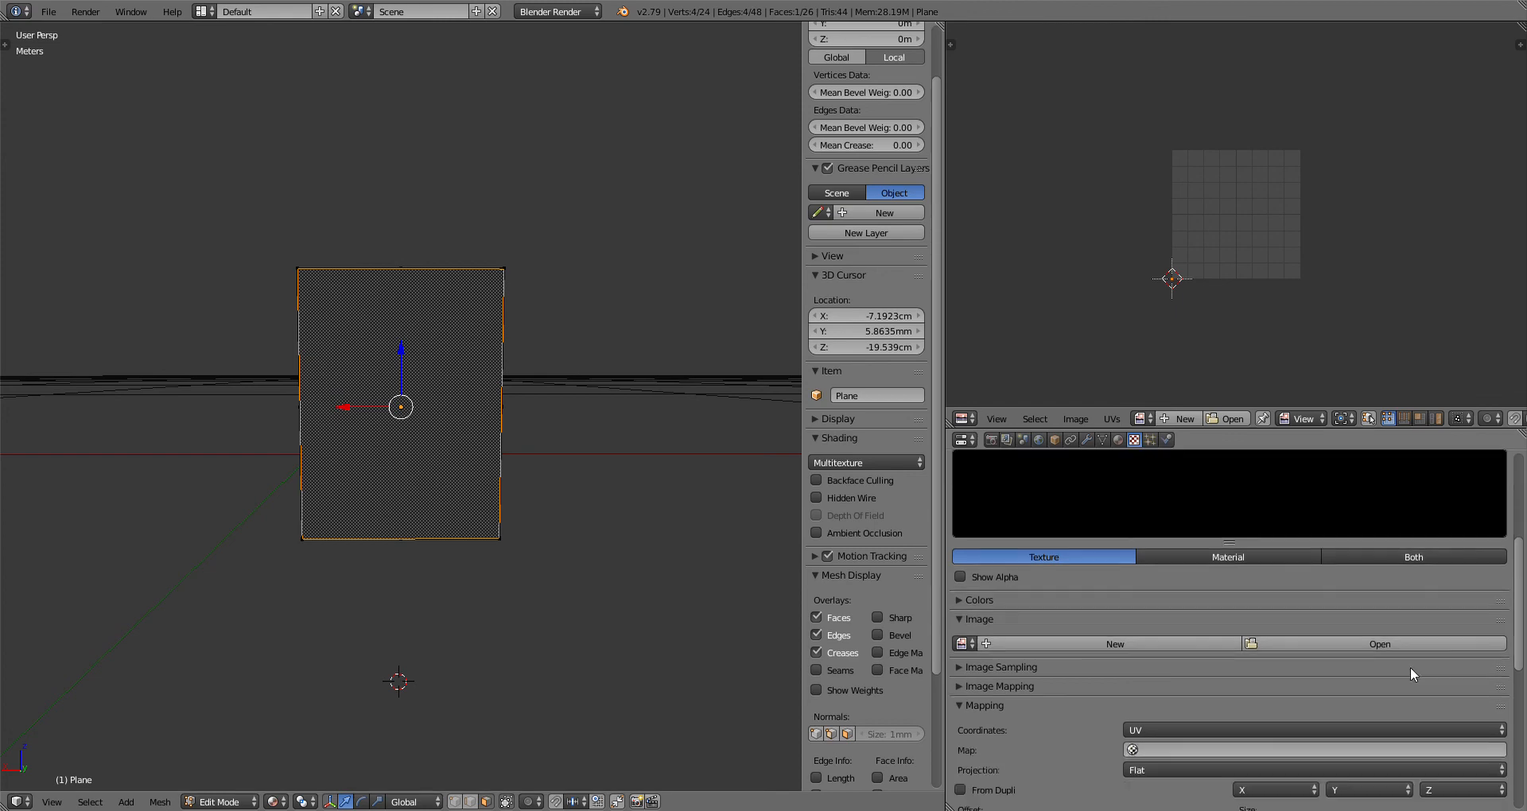
{"action": "left_click", "coordinate": [1398, 644]}
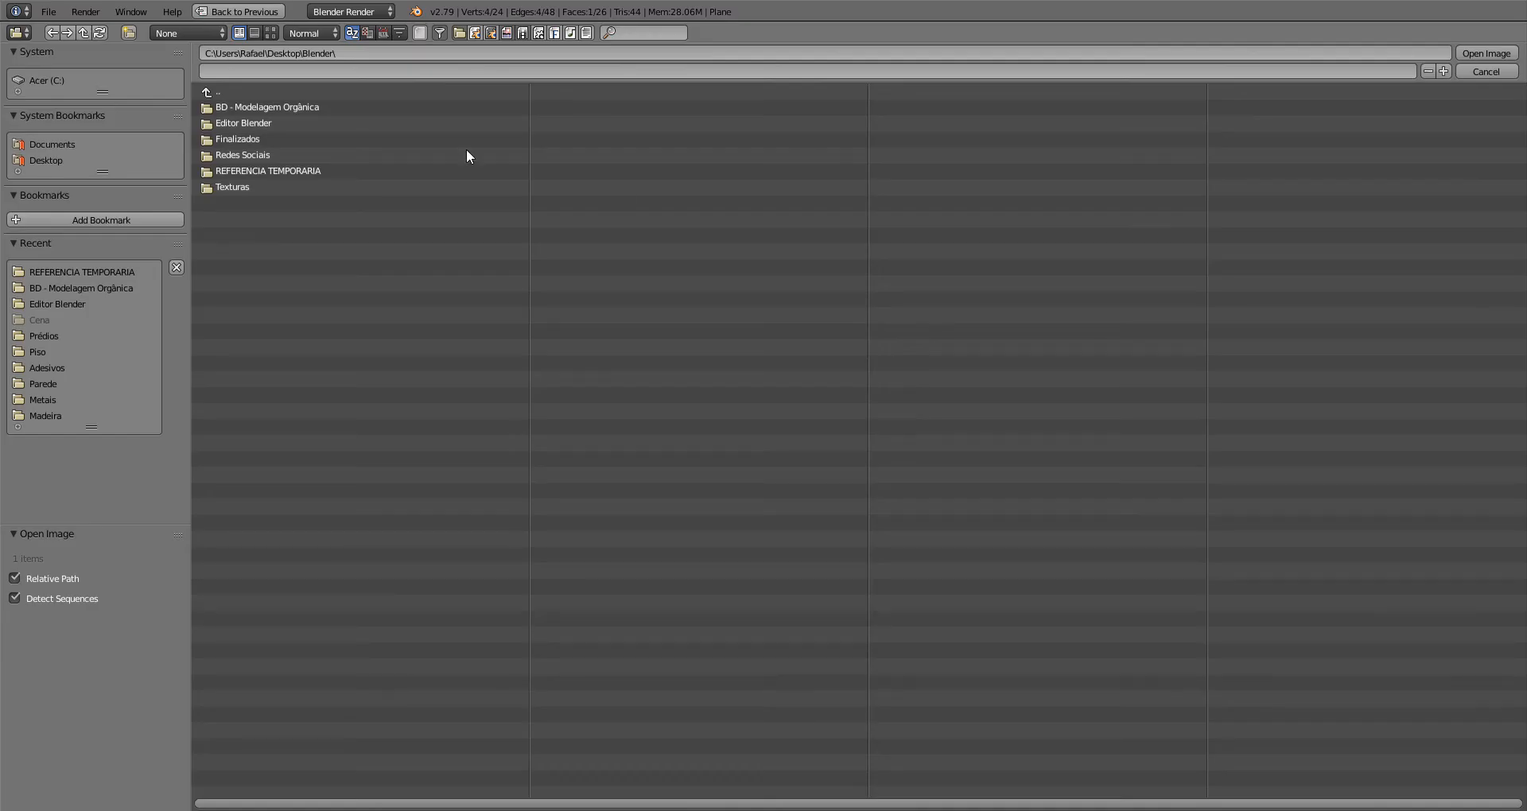
{"action": "left_click", "coordinate": [289, 169]}
{"action": "left_click", "coordinate": [270, 33]}
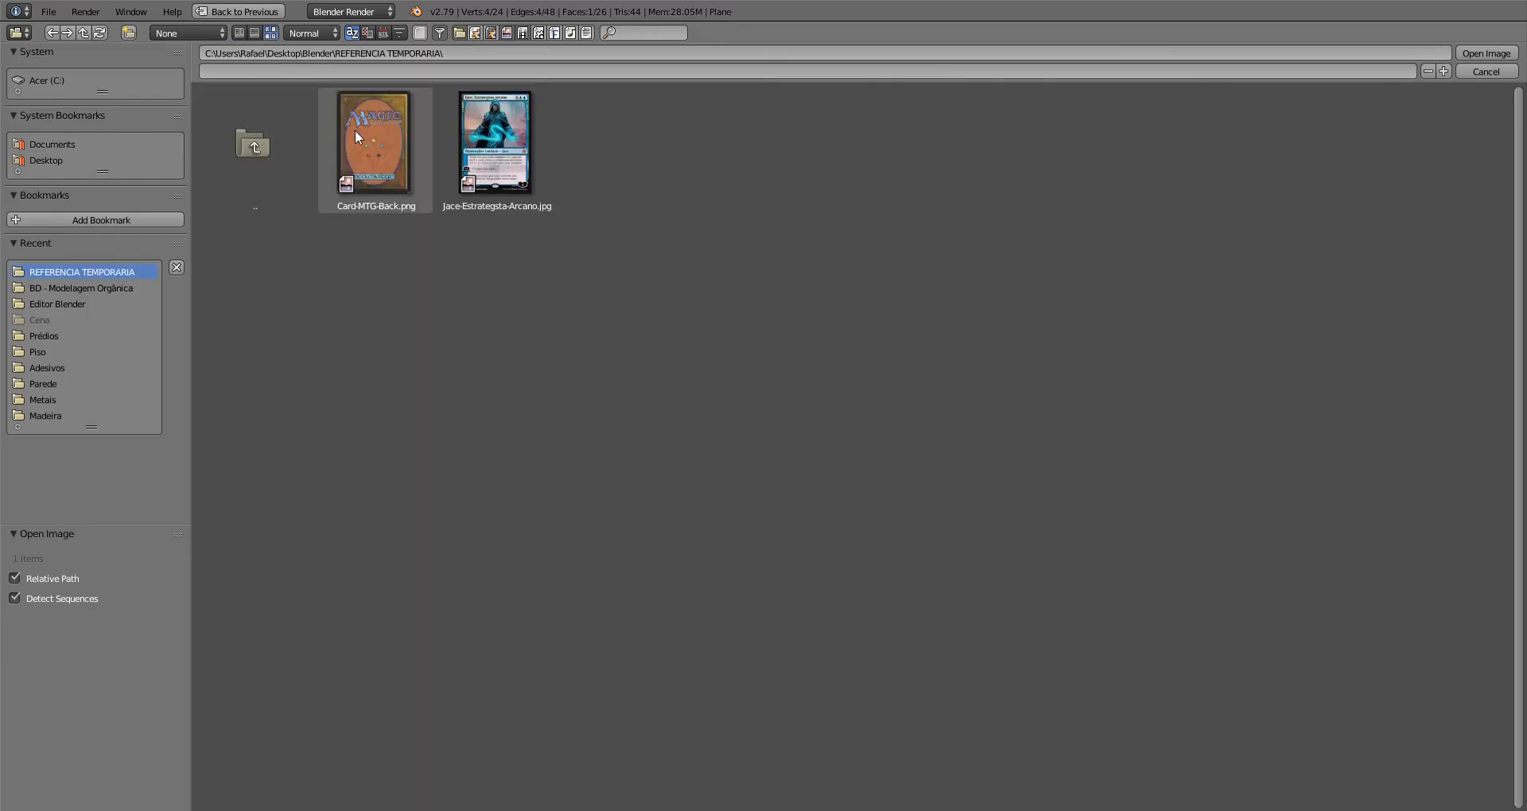
{"action": "left_click", "coordinate": [354, 131]}
{"action": "left_click", "coordinate": [1497, 54]}
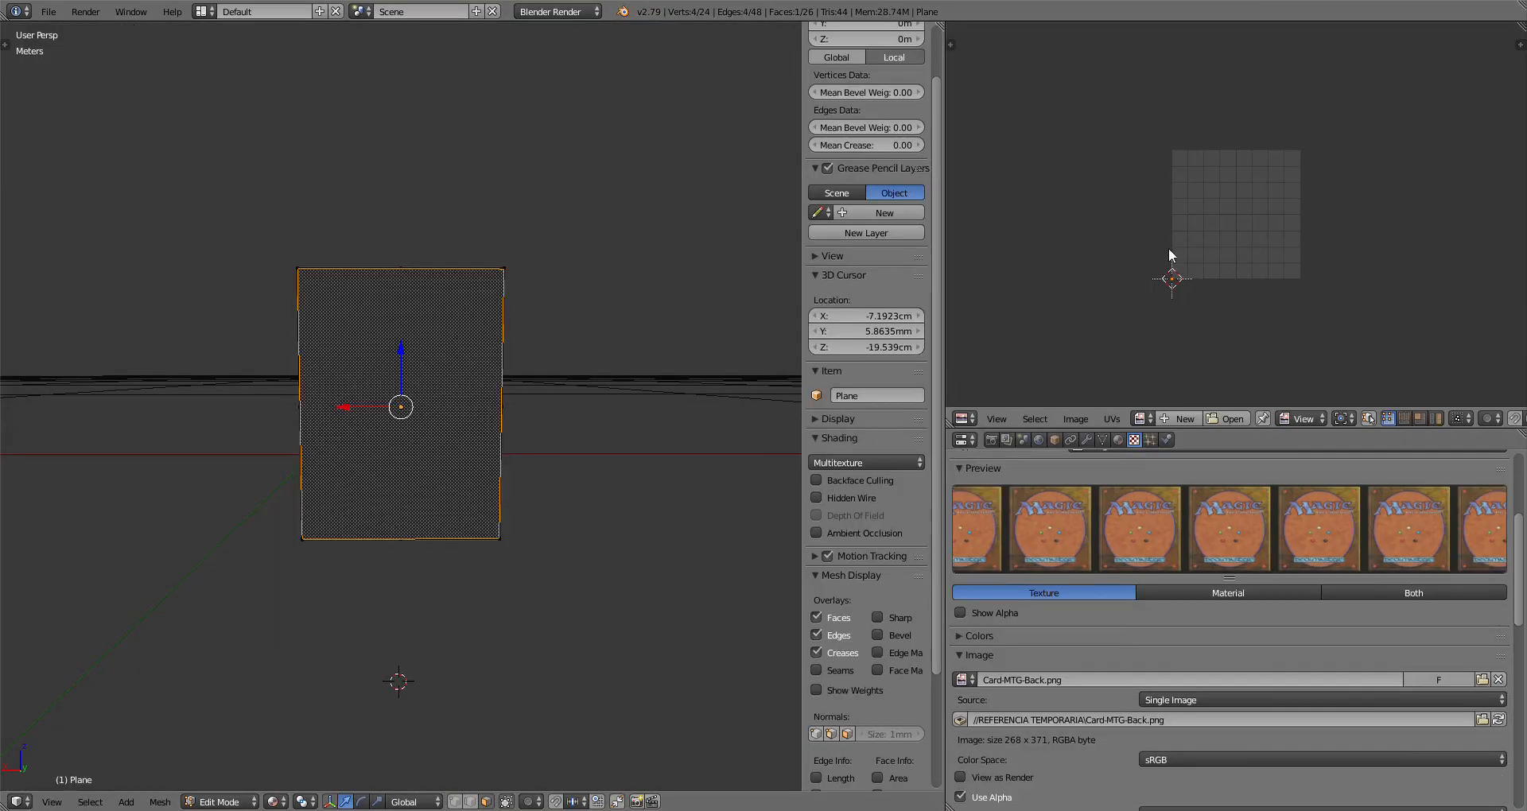
Step: Show Card-MTG-Back.png in the UV editor and unwrap the card's selected back face onto it
{"action": "left_click", "coordinate": [1148, 418]}
{"action": "left_click", "coordinate": [1149, 418]}
{"action": "left_click", "coordinate": [1148, 418]}
{"action": "left_click", "coordinate": [1151, 415]}
{"action": "left_click", "coordinate": [1140, 419]}
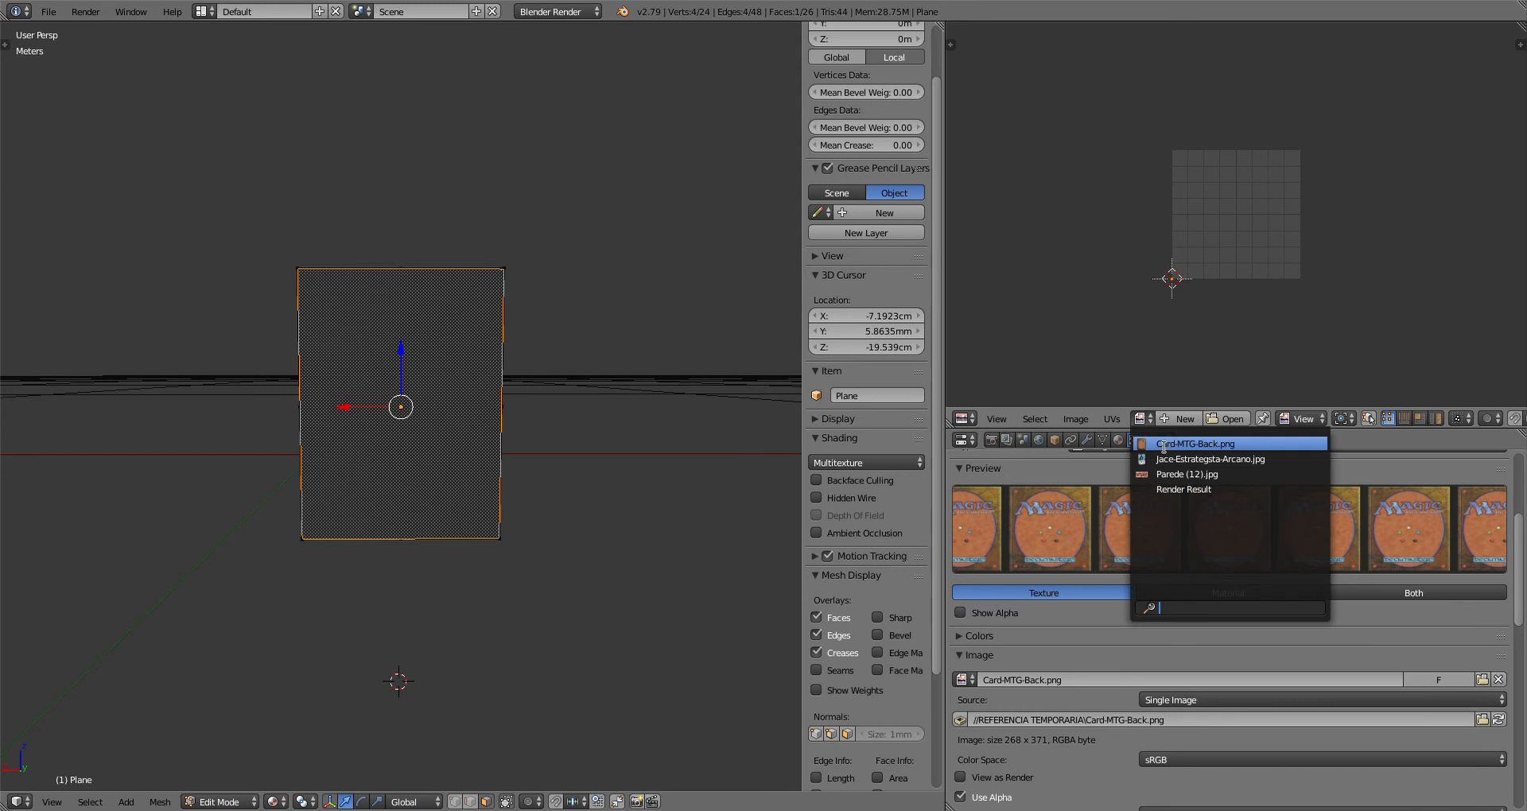
{"action": "left_click", "coordinate": [1163, 447]}
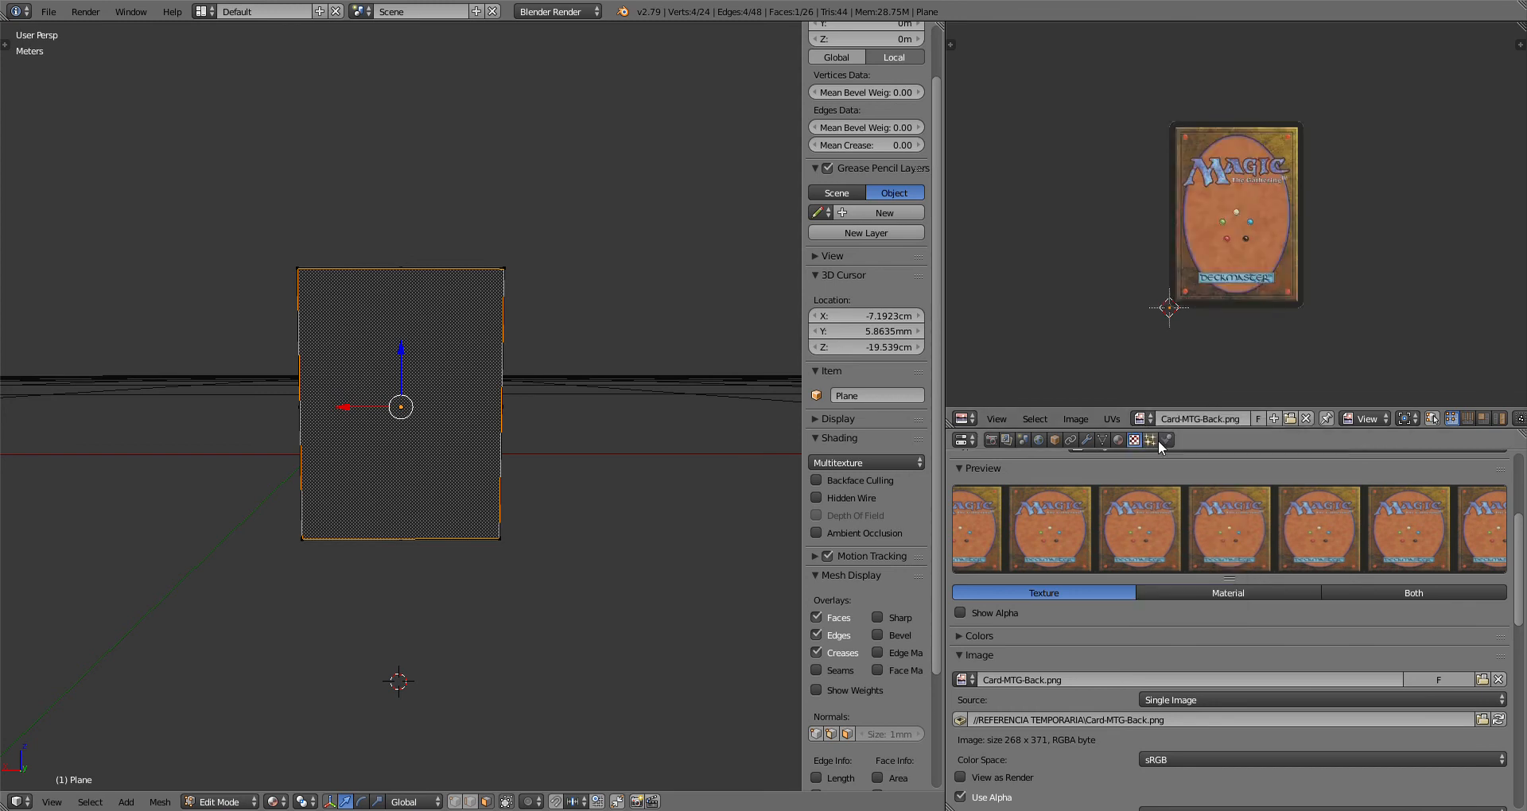
{"action": "key", "text": "u"}
{"action": "left_click", "coordinate": [480, 344]}
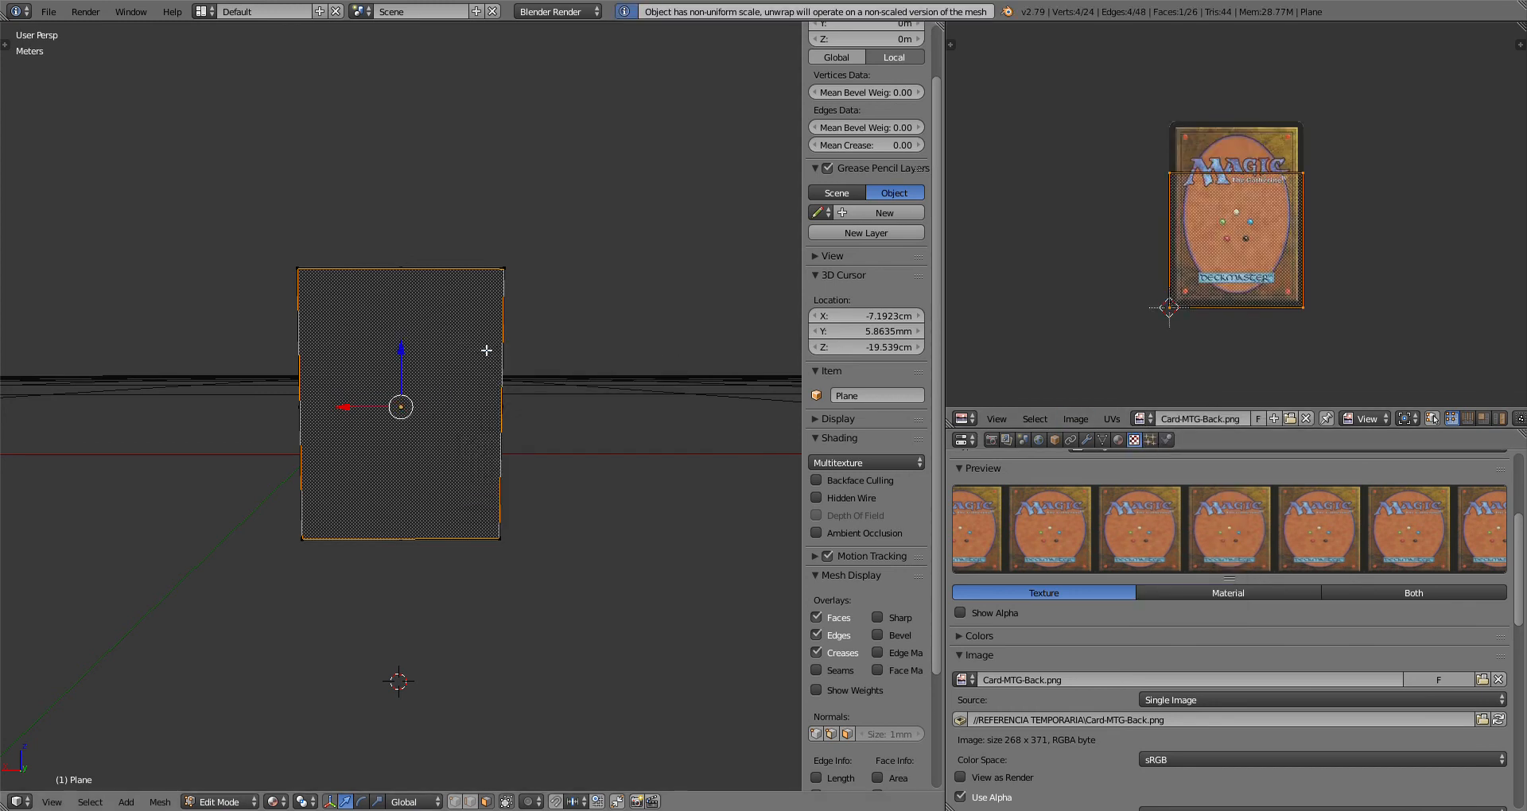
Step: Leave Edit Mode and rotate the card about the global Z axis to about 165°
{"action": "middle_click_drag", "start_coordinate": [579, 313], "coordinate": [478, 353]}
{"action": "scroll", "coordinate": [478, 353], "scroll_direction": "down", "scroll_amount": 4}
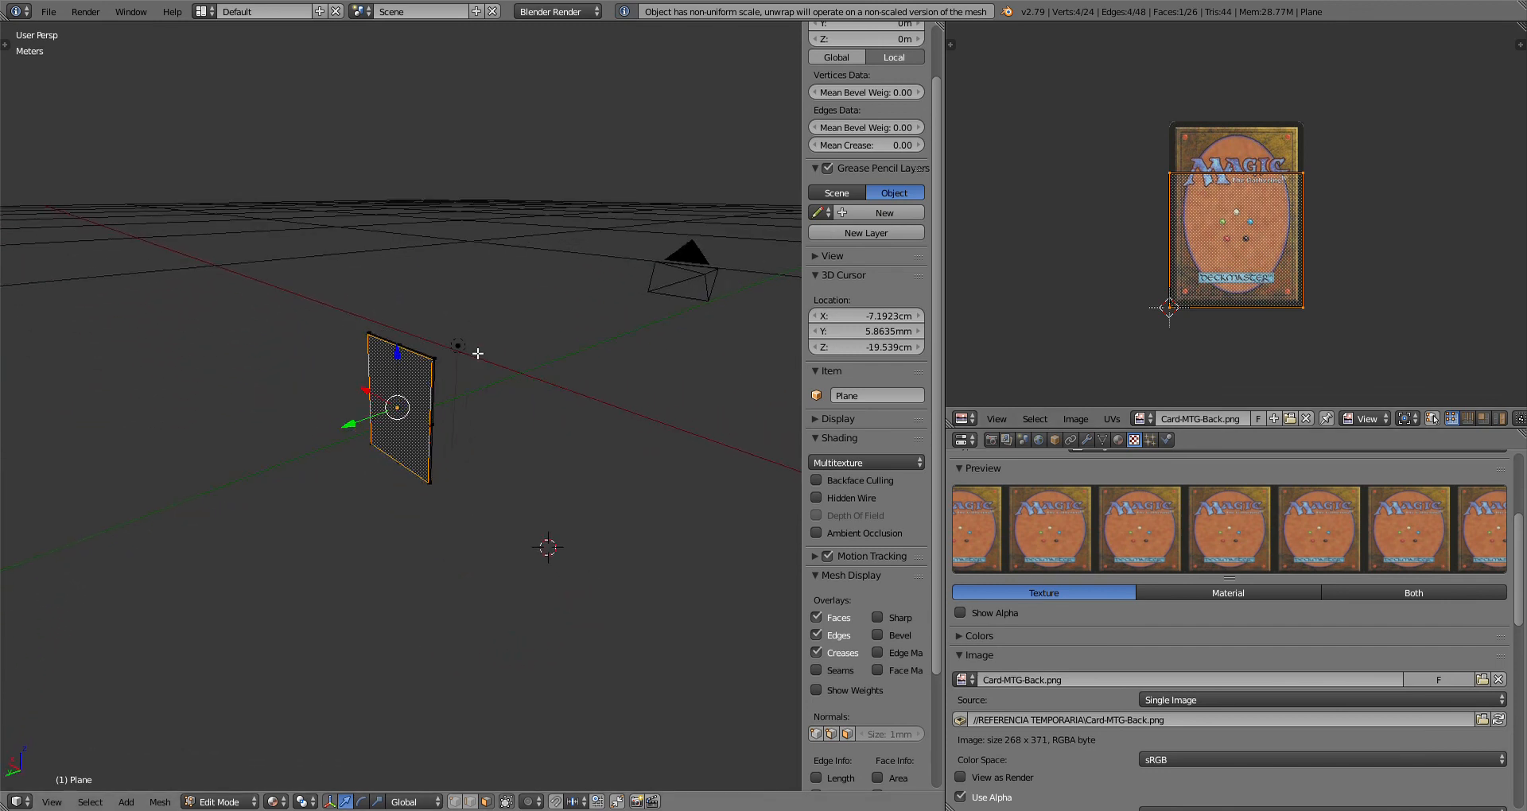
{"action": "key", "text": "Tab"}
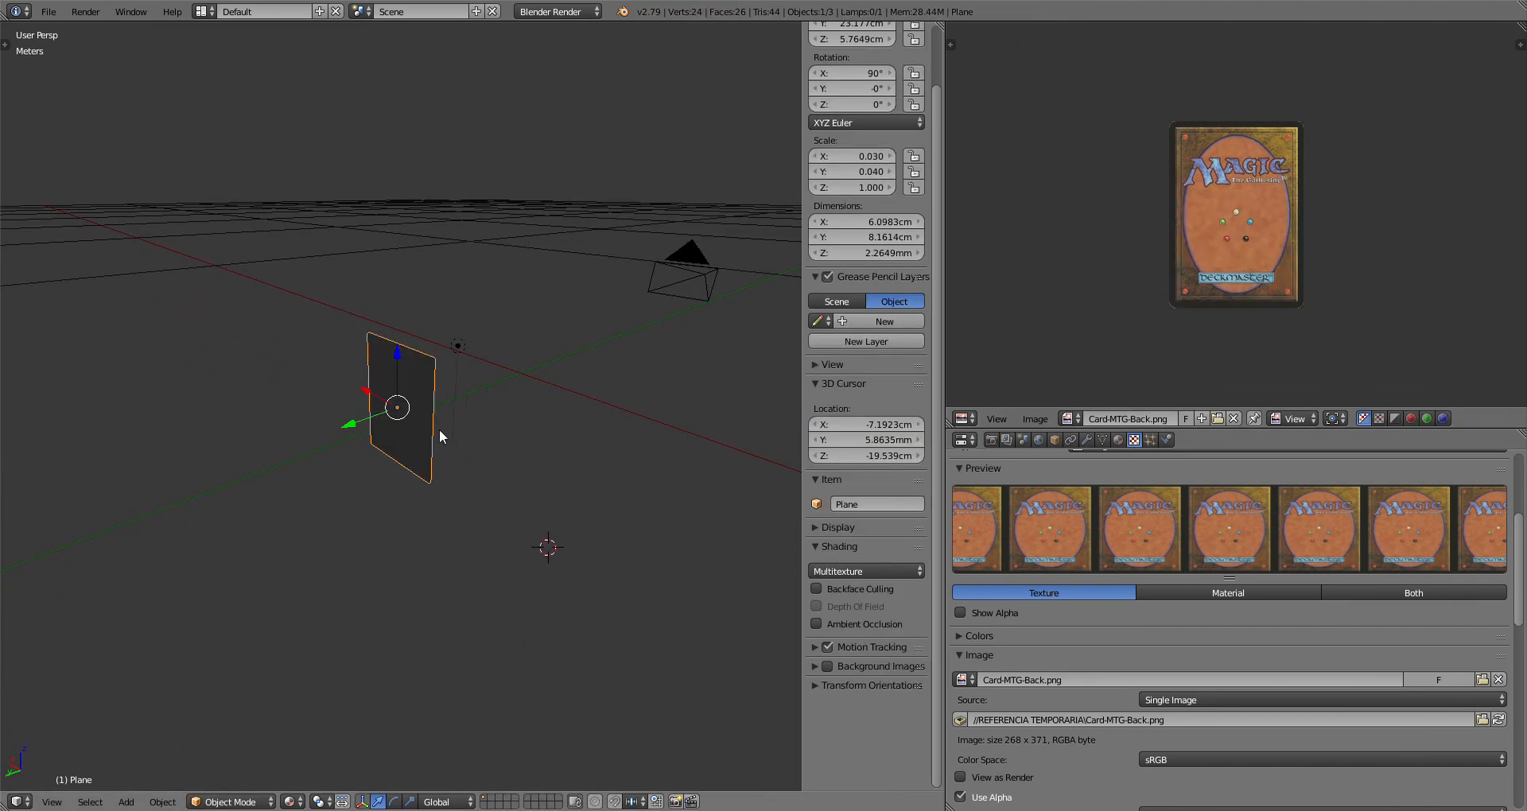
{"action": "key", "text": "r"}
{"action": "key", "text": "z"}
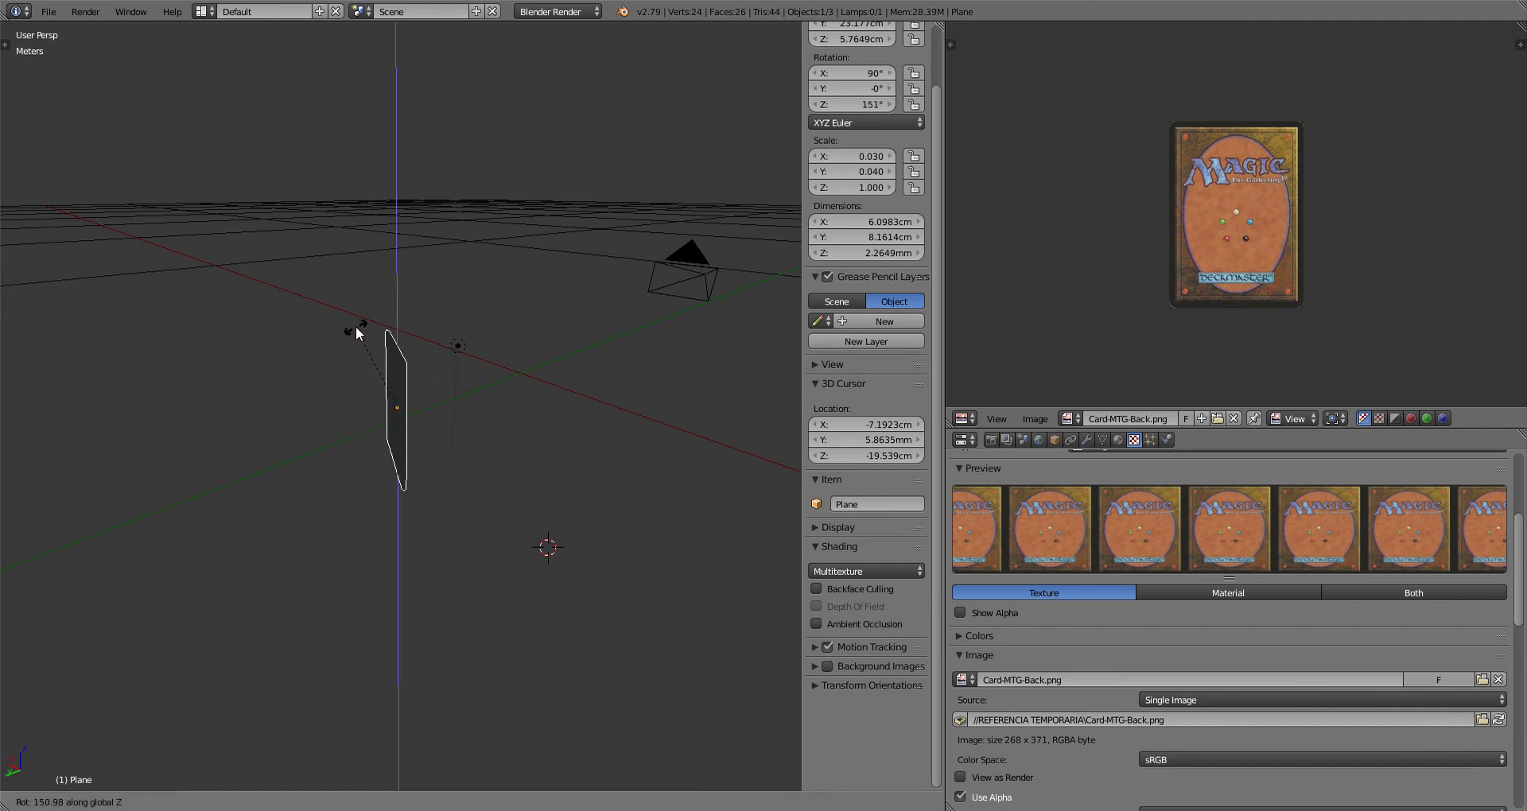
{"action": "left_click", "coordinate": [338, 337]}
Step: Duplicate the point lamp, place the copy on the opposite side of the card, and raise it slightly along Z
{"action": "right_click", "coordinate": [459, 356]}
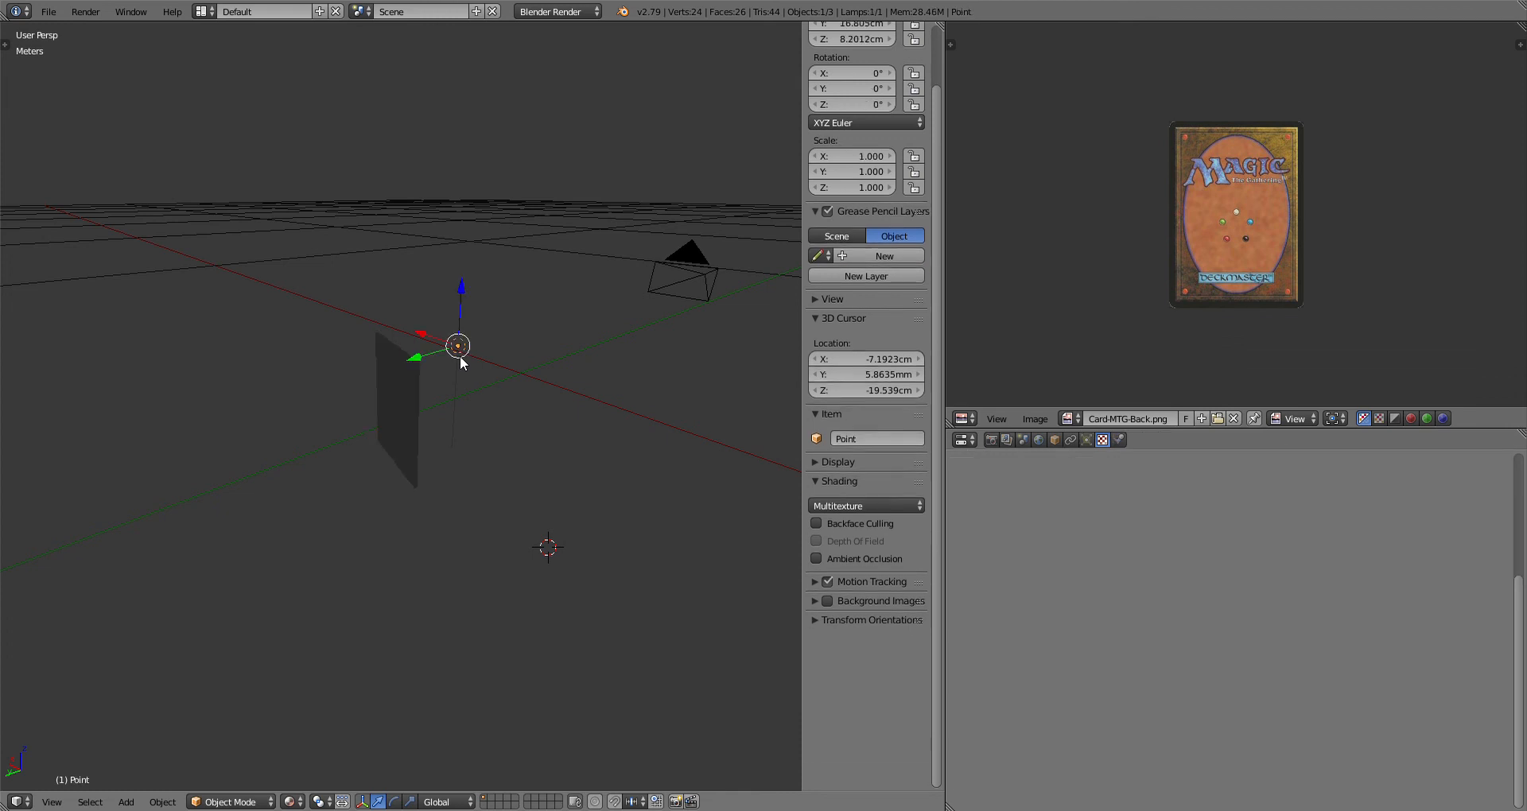
{"action": "key", "text": "shift+d"}
{"action": "right_click", "coordinate": [460, 355]}
{"action": "key", "text": "g"}
{"action": "left_click", "coordinate": [231, 457]}
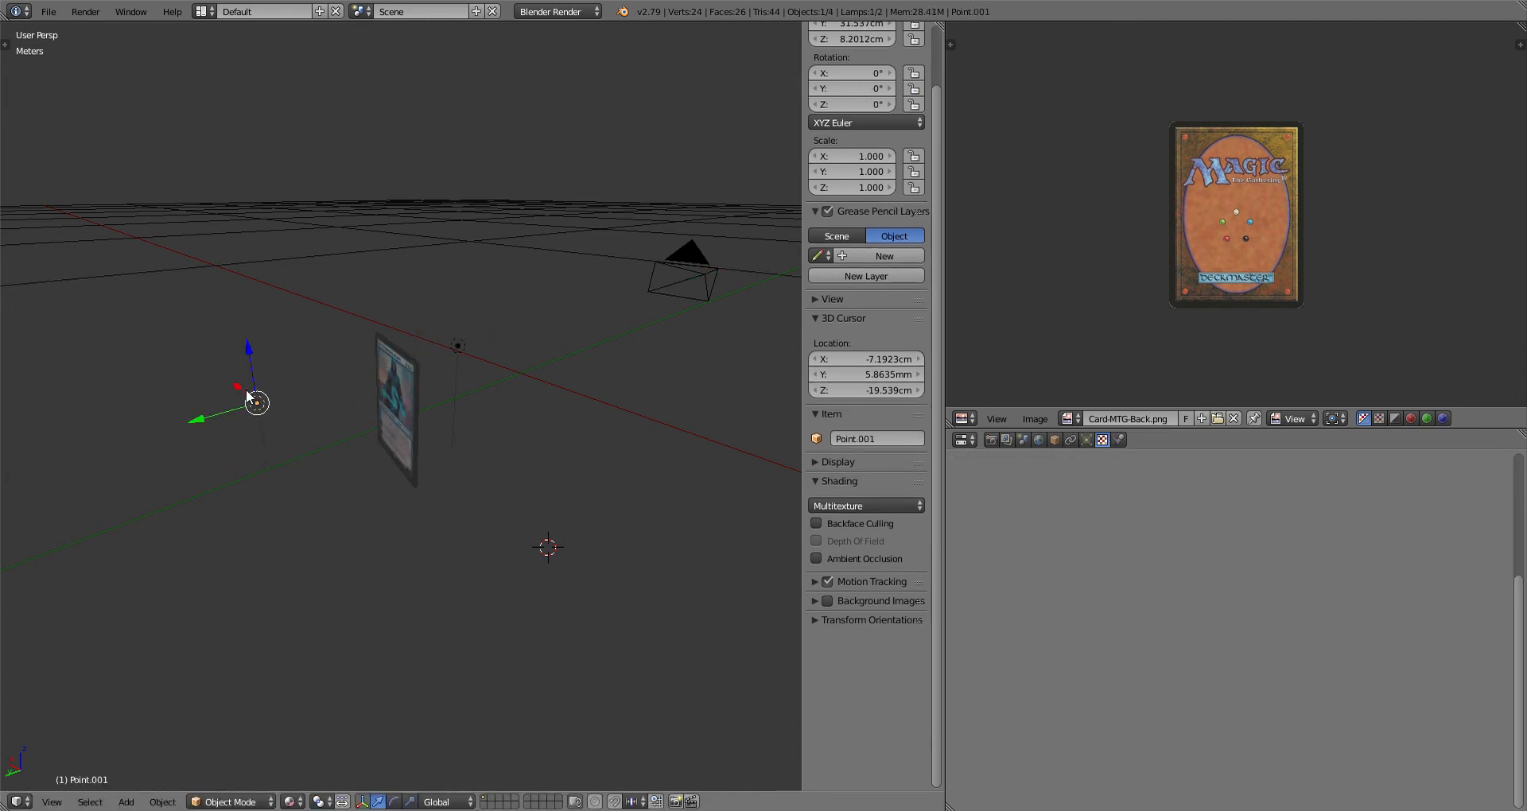
{"action": "key", "text": "g"}
{"action": "key", "text": "z"}
{"action": "left_click", "coordinate": [244, 331]}
Step: Enter Edit Mode on the card and move its two upper UV vertices up along Y to the card image's upper edge
{"action": "right_click", "coordinate": [398, 402]}
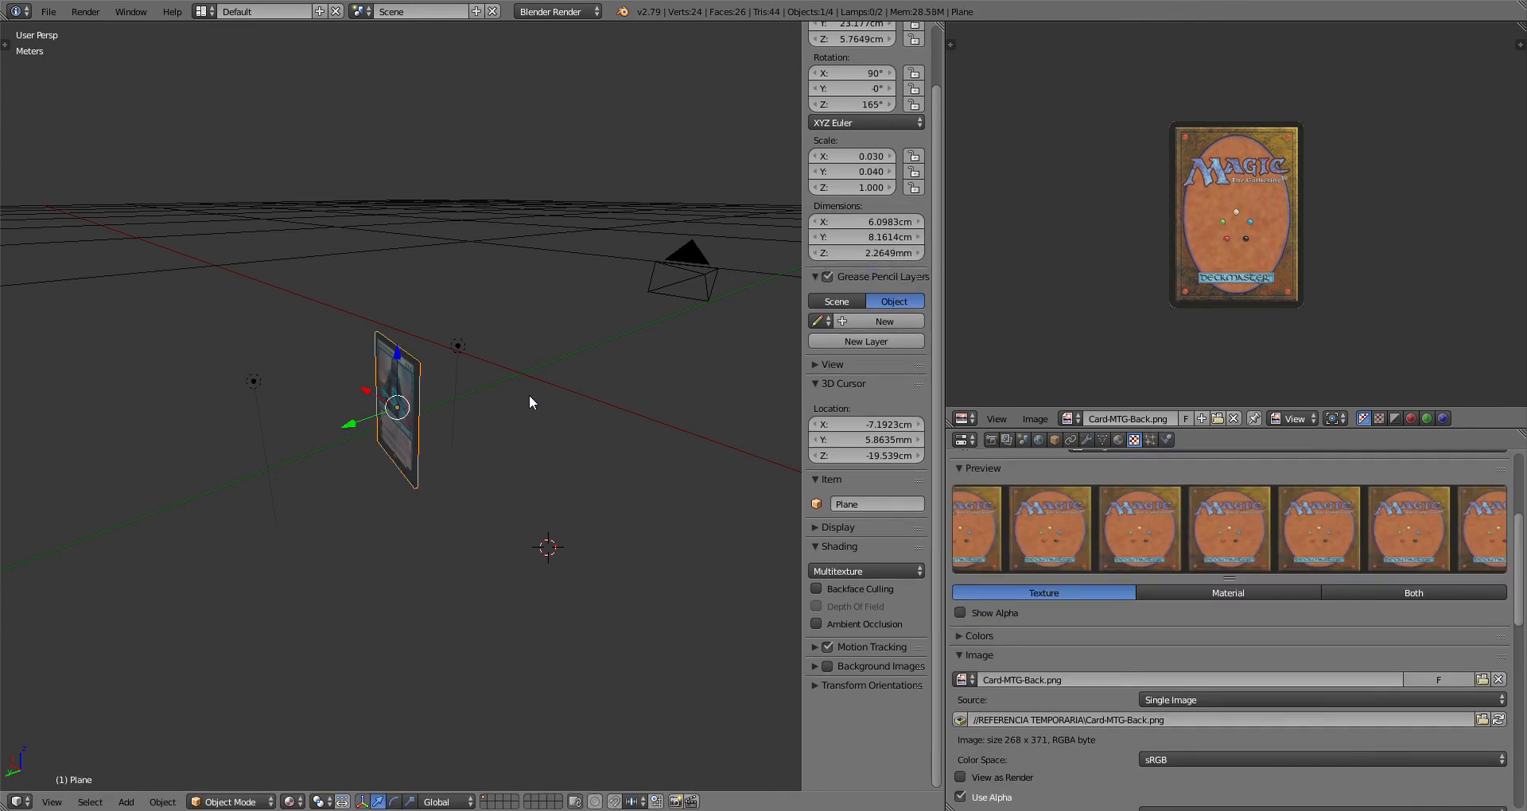
{"action": "middle_click_drag", "start_coordinate": [528, 394], "coordinate": [398, 404]}
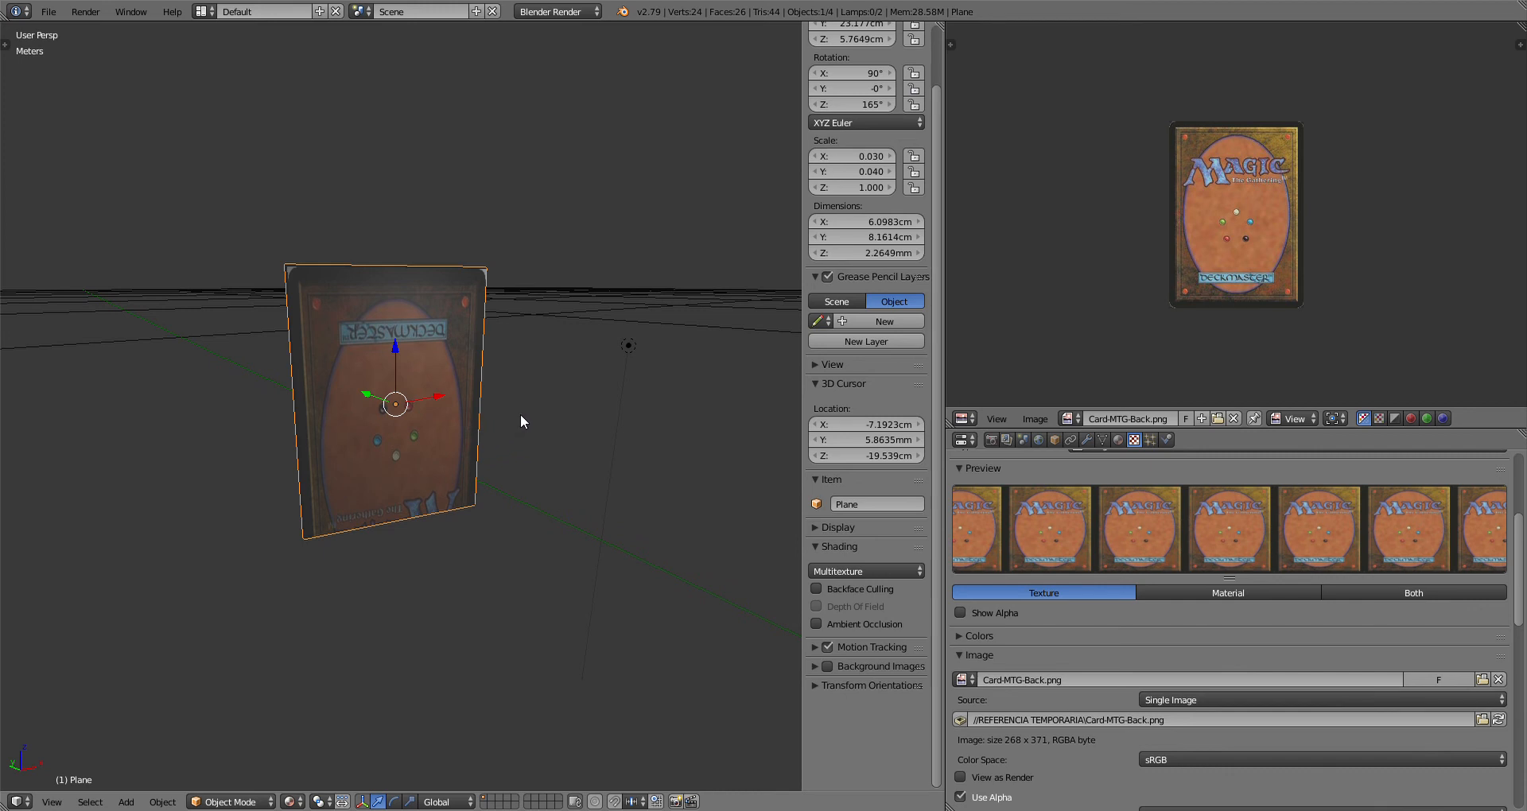
{"action": "key", "text": "Tab"}
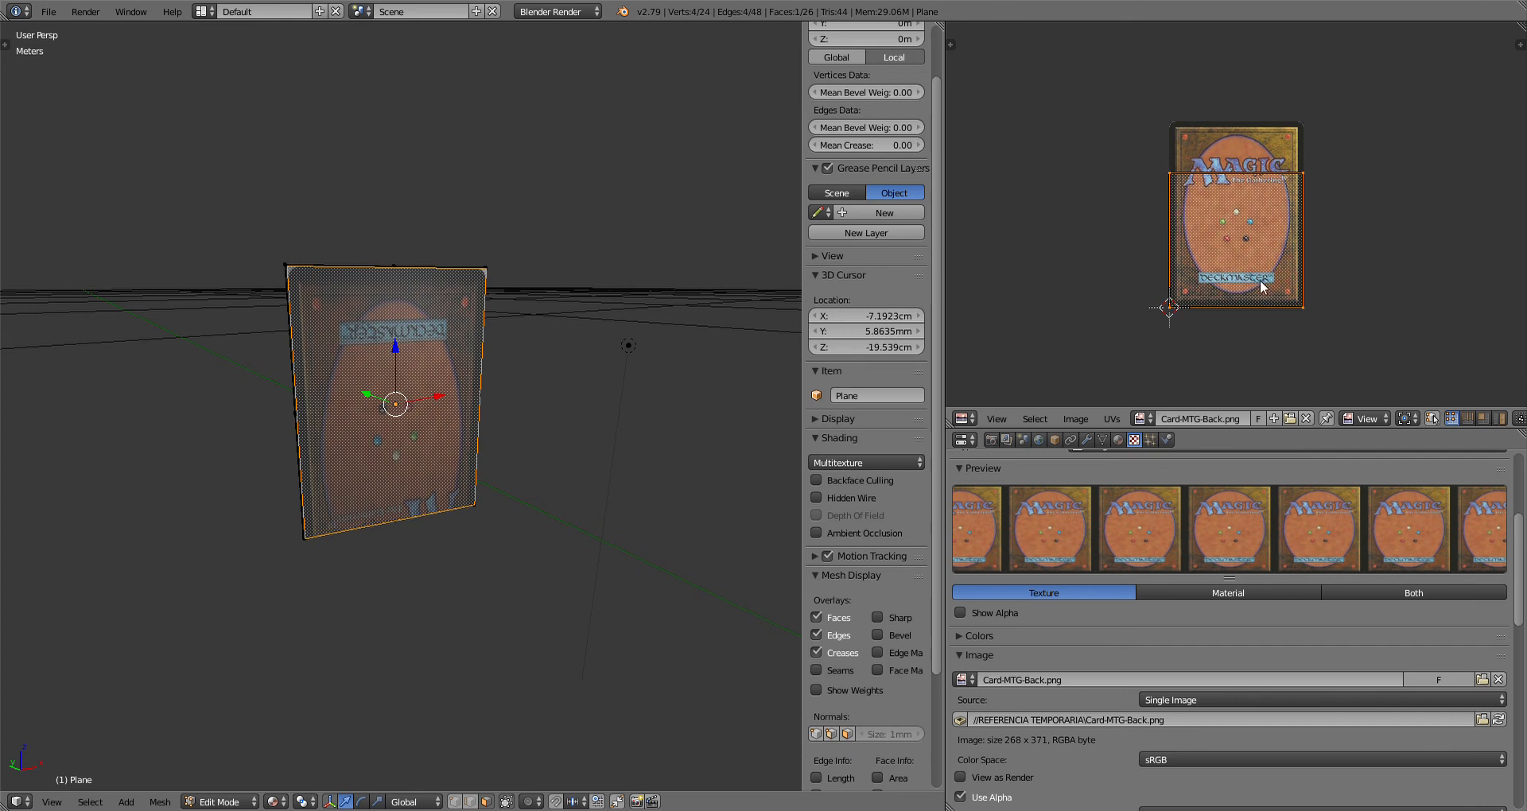
{"action": "key", "text": "a"}
{"action": "key", "text": "b"}
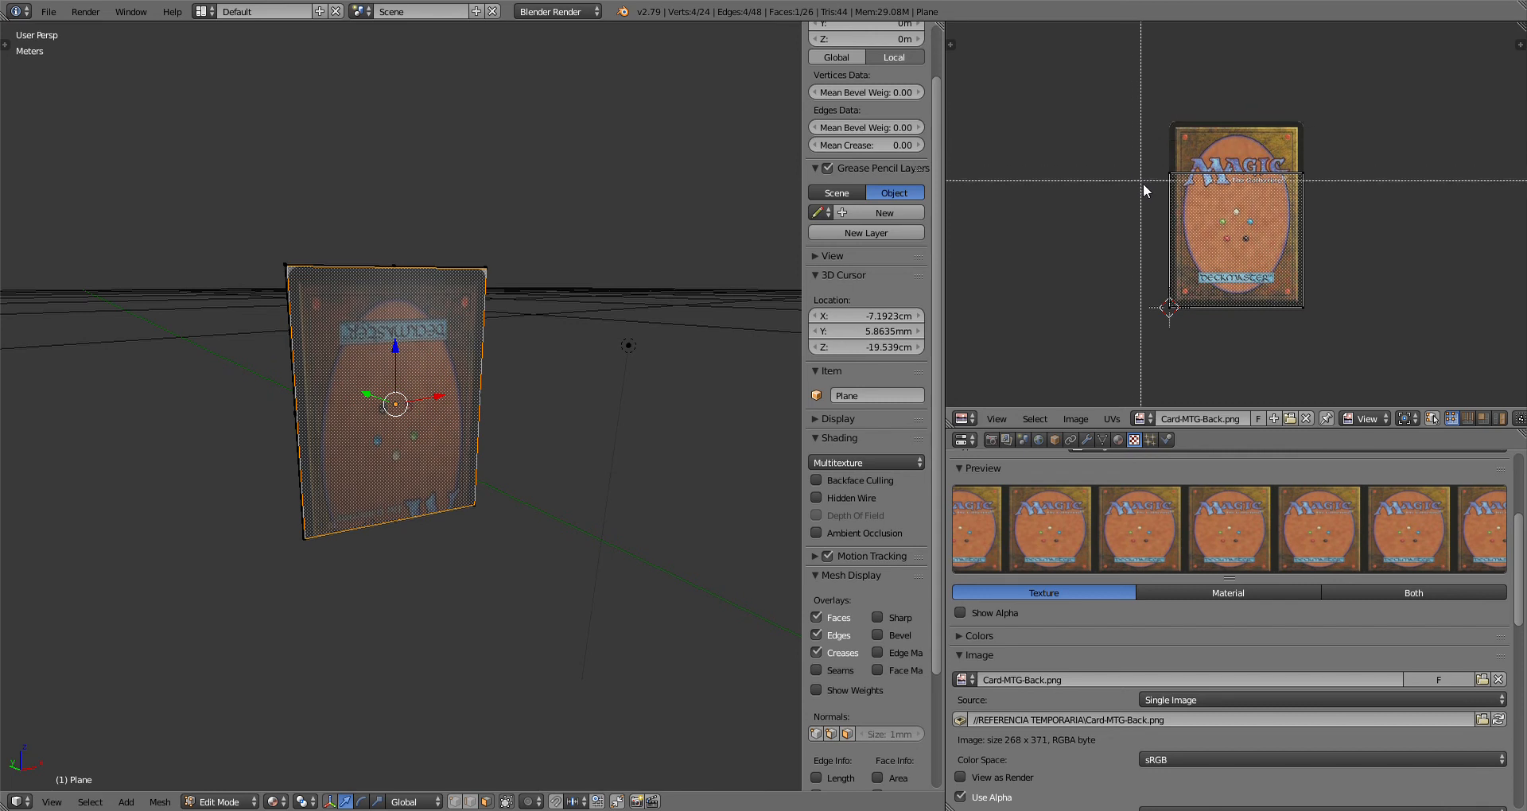
{"action": "left_click_drag", "start_coordinate": [1145, 148], "coordinate": [1334, 209]}
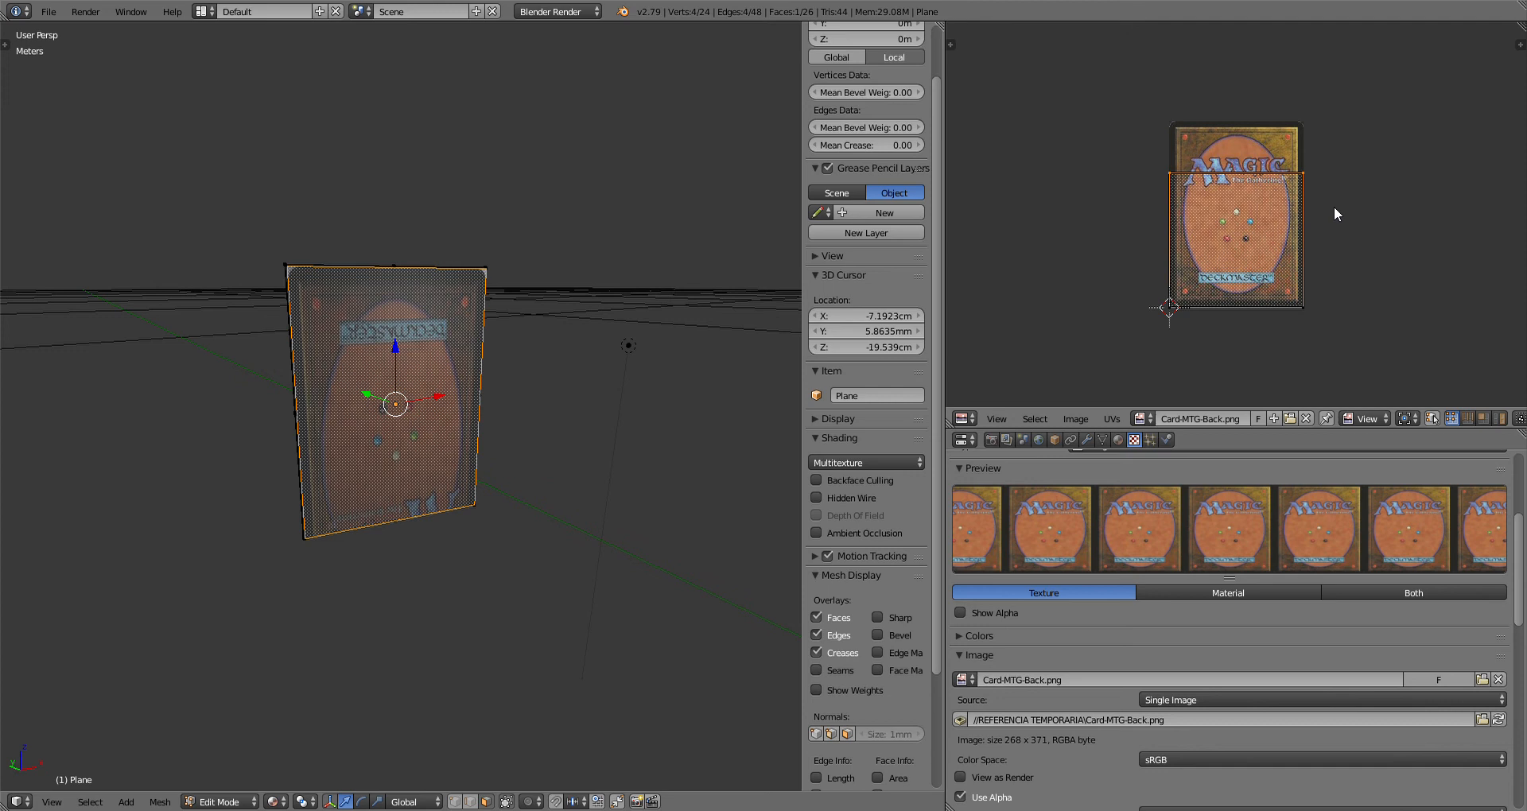
{"action": "key", "text": "g"}
{"action": "key", "text": "y"}
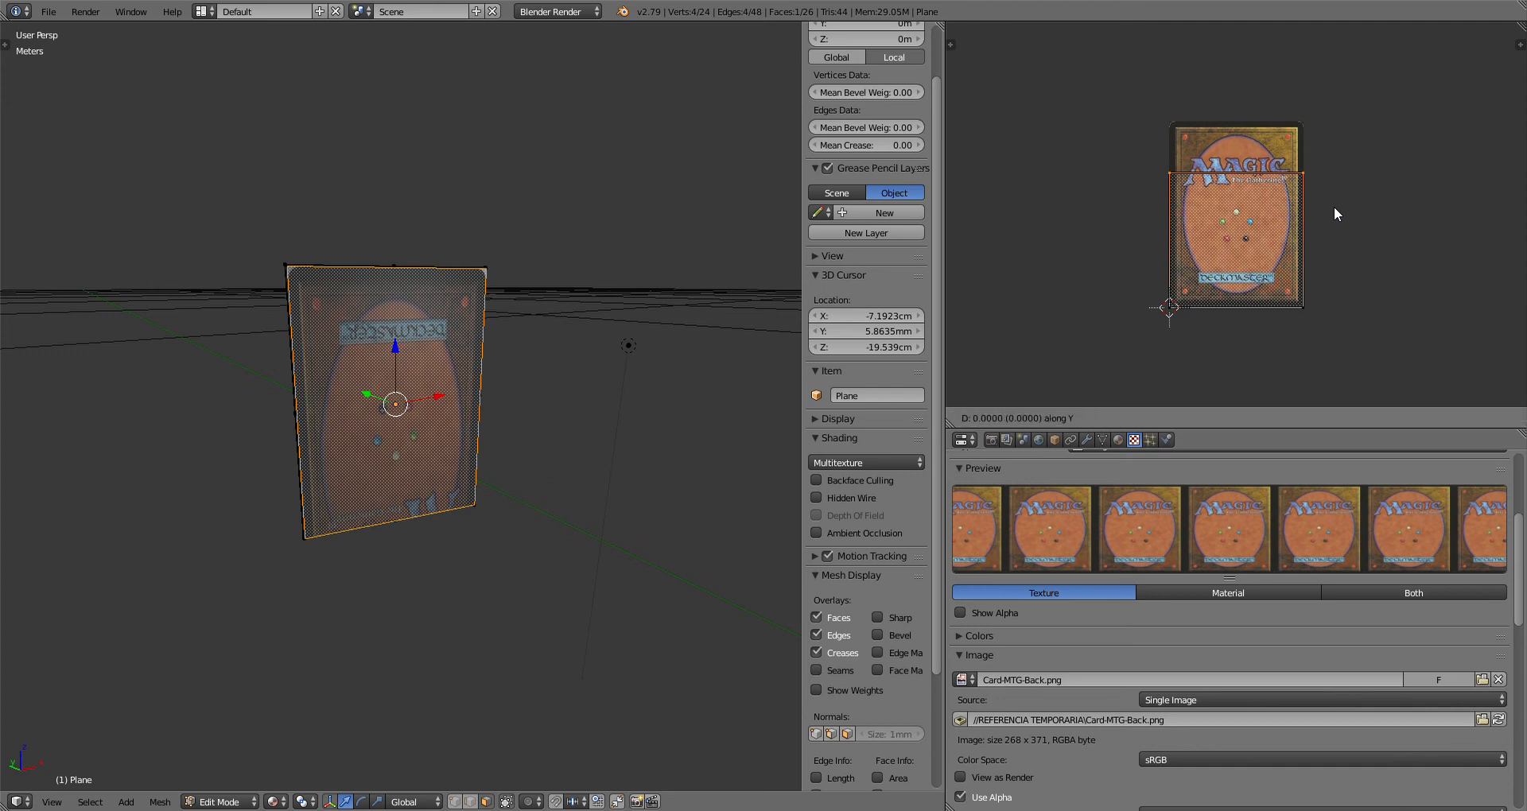
{"action": "left_click", "coordinate": [1320, 152]}
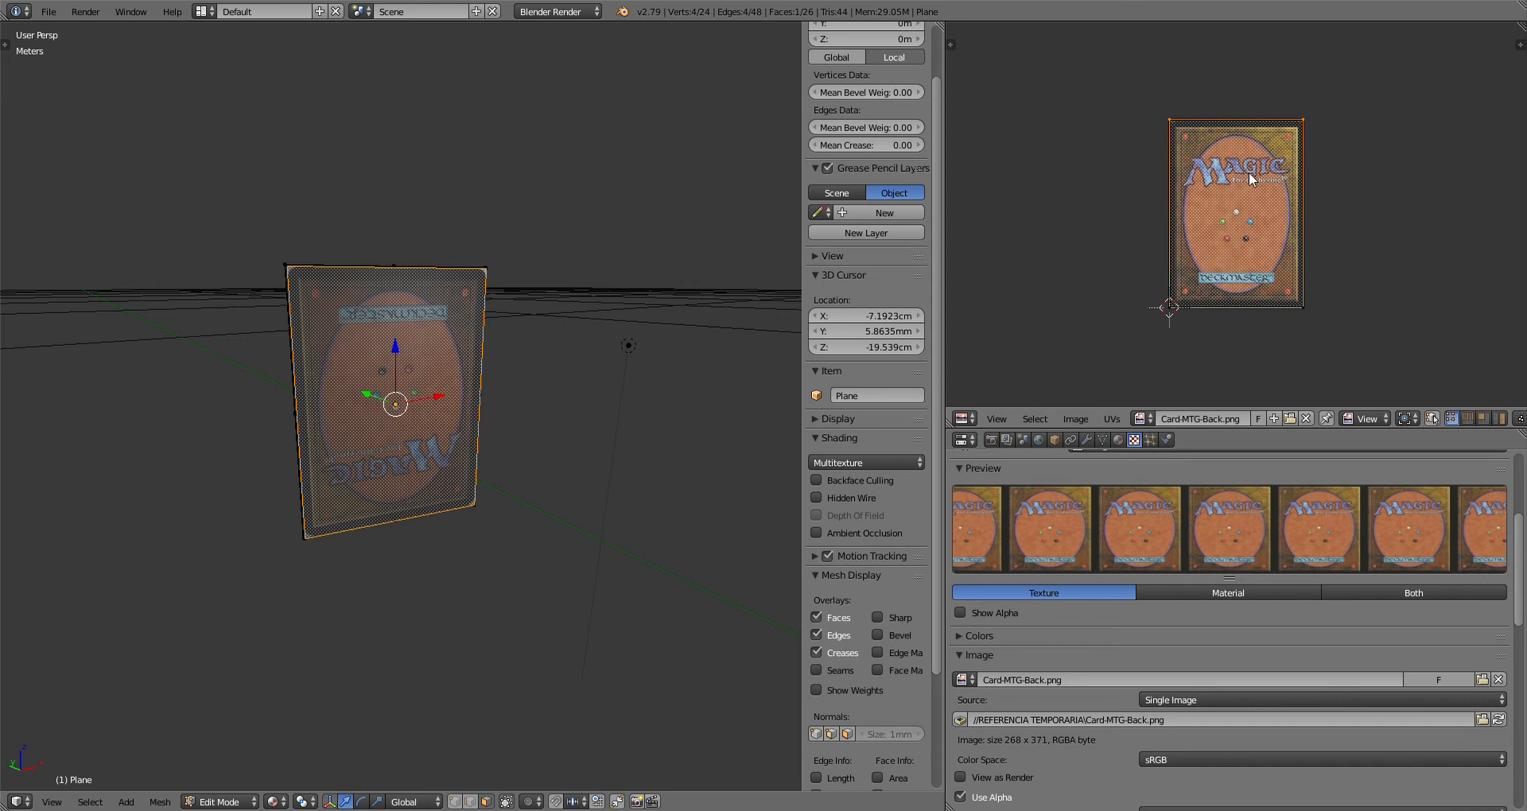
{"action": "key", "text": "g"}
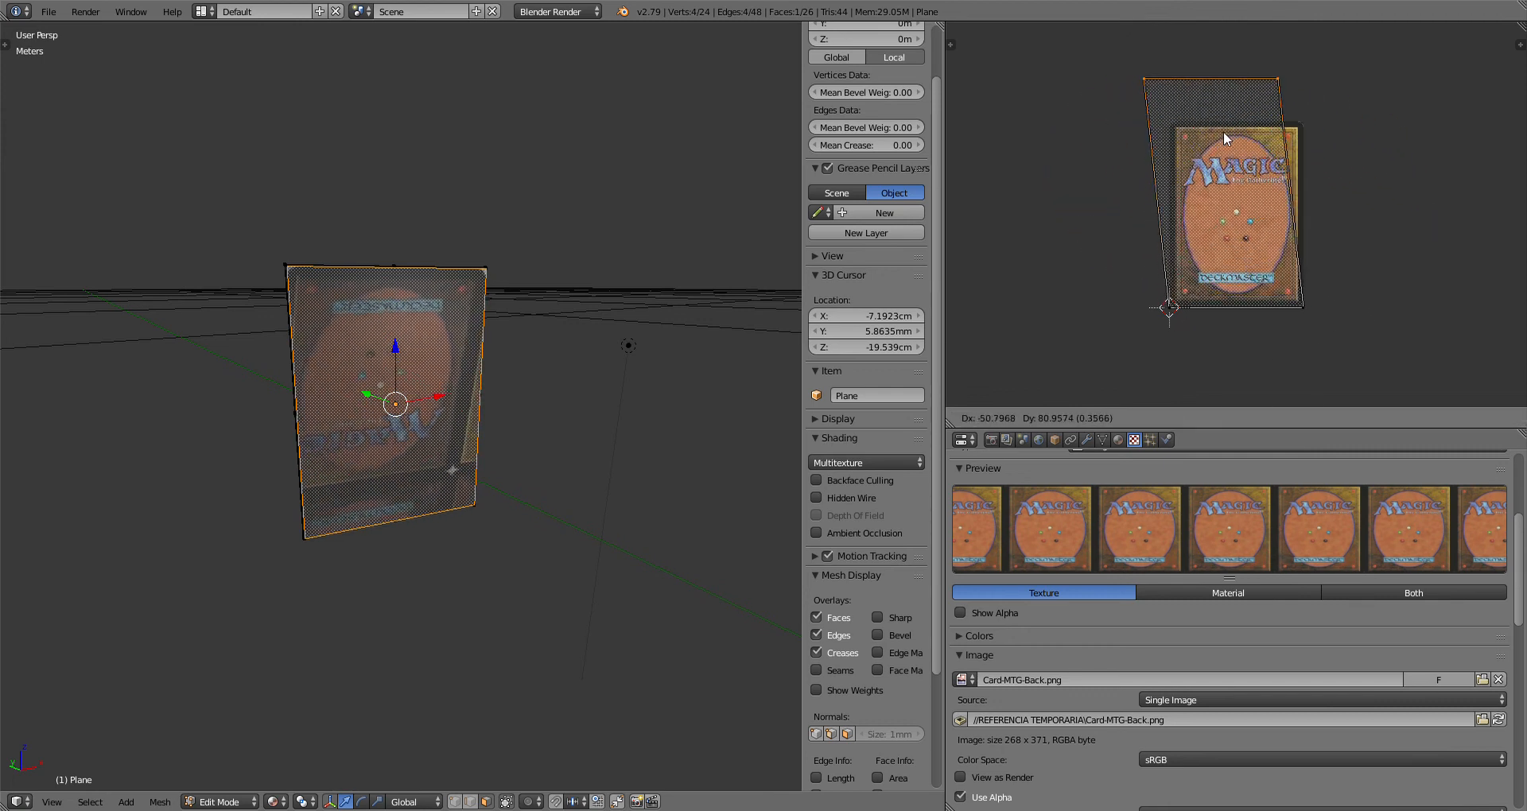
{"action": "key", "text": "Escape"}
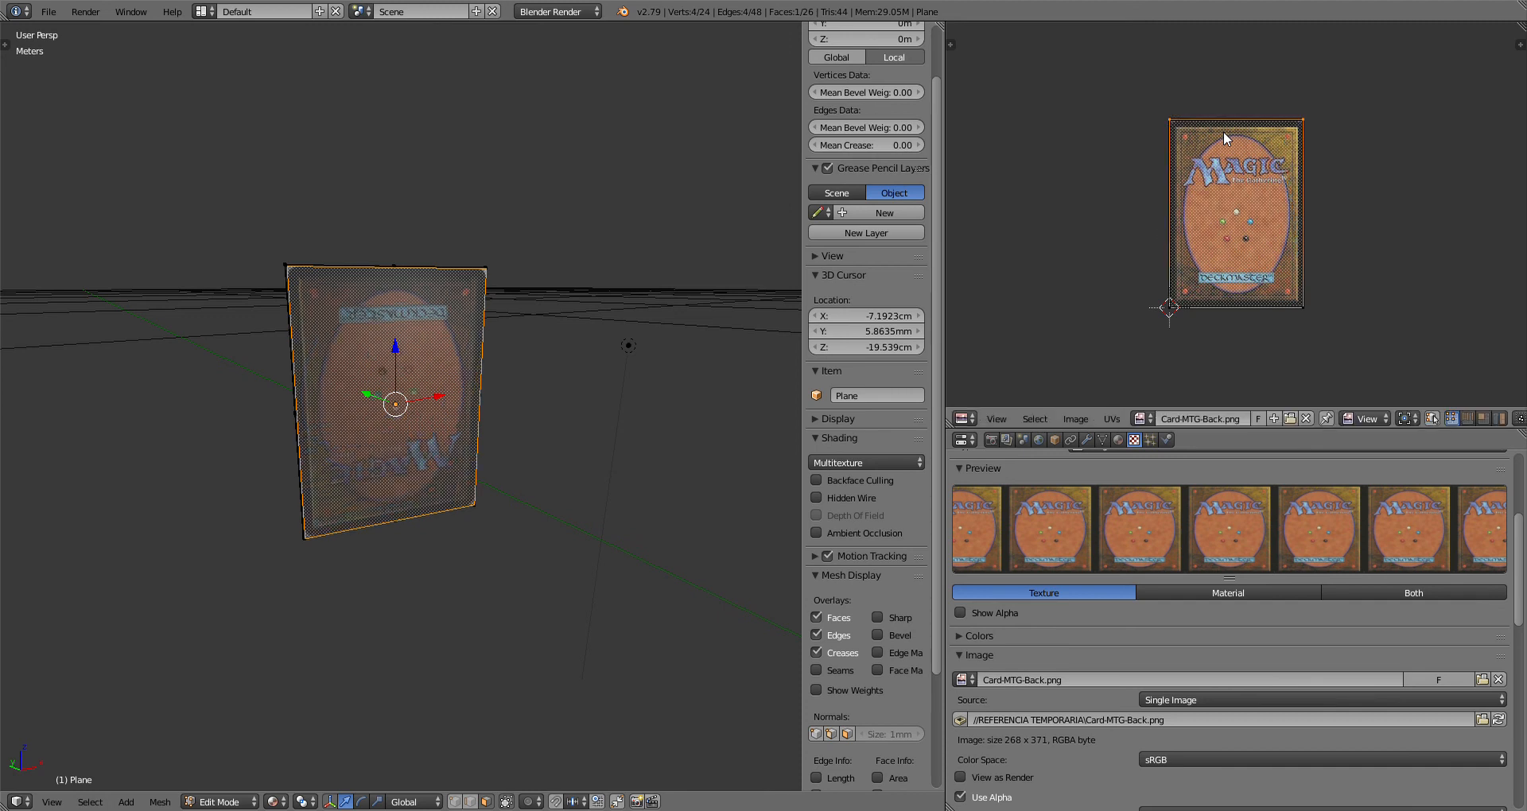
{"action": "key", "text": "g"}
{"action": "key", "text": "y"}
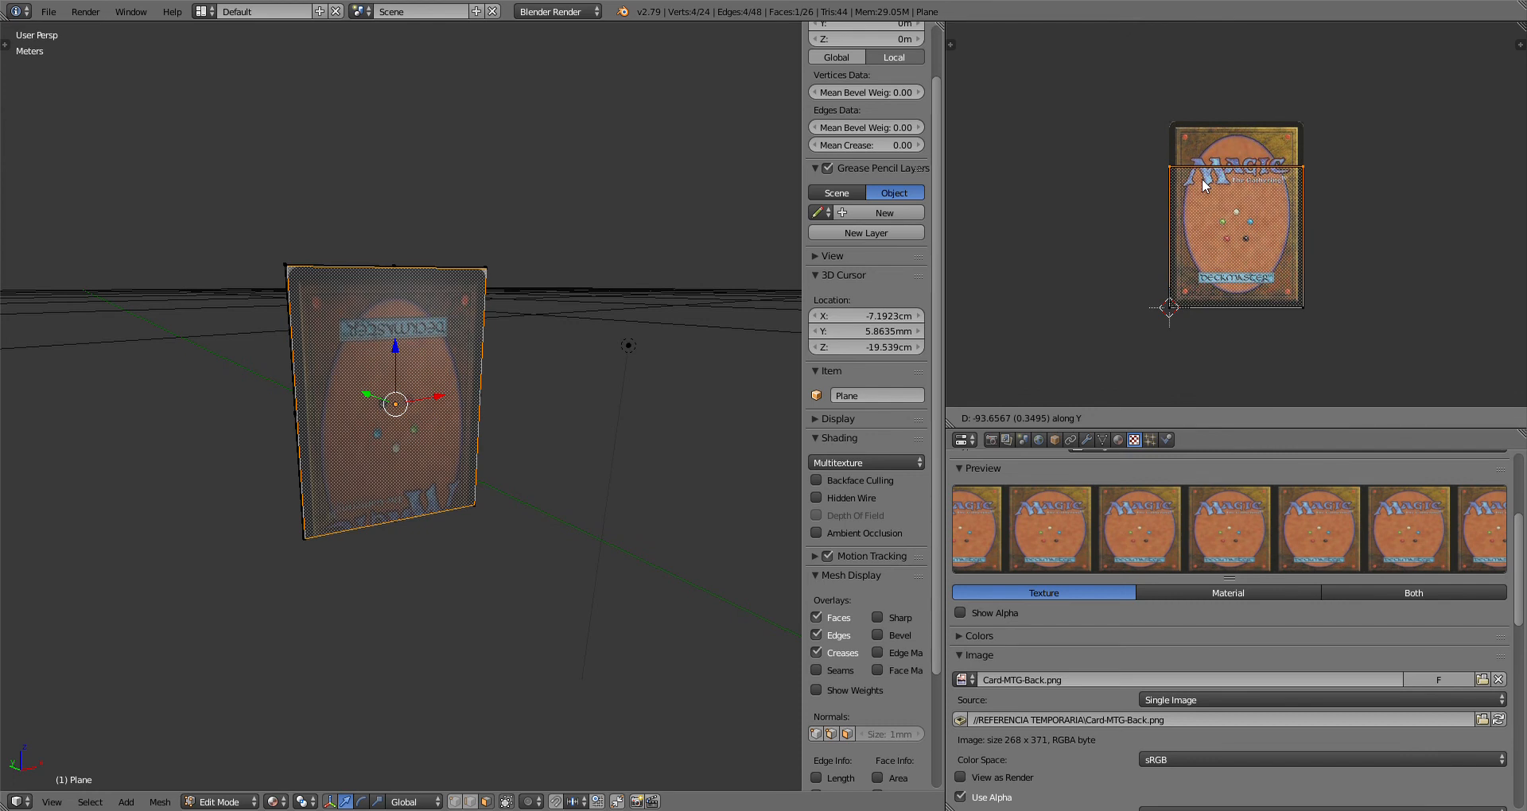
{"action": "key", "text": "Escape"}
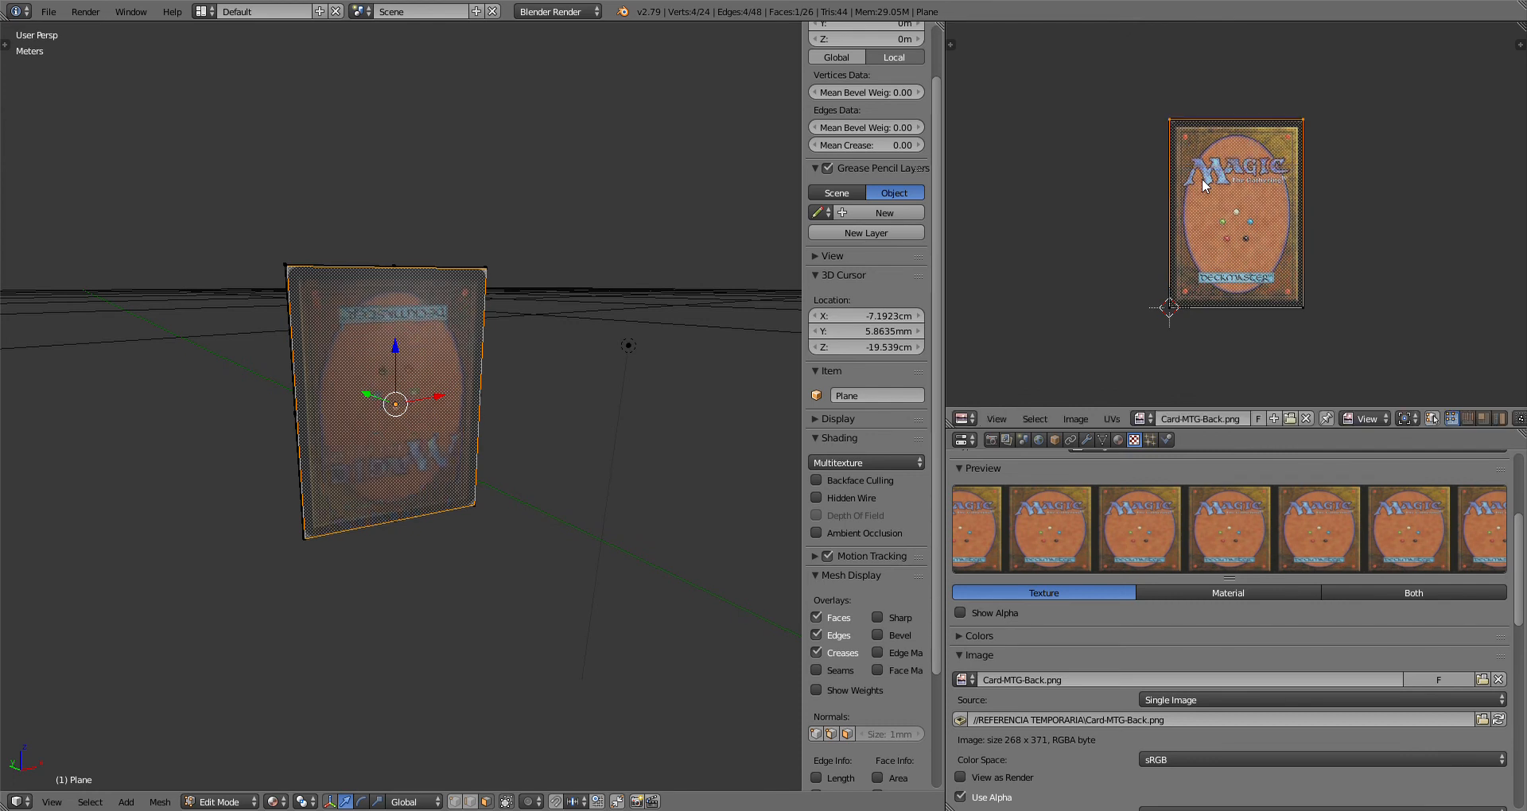
Step: Nudge the selected upper UV vertices by 0.1 along Y
{"action": "key", "text": "g"}
{"action": "key", "text": "y"}
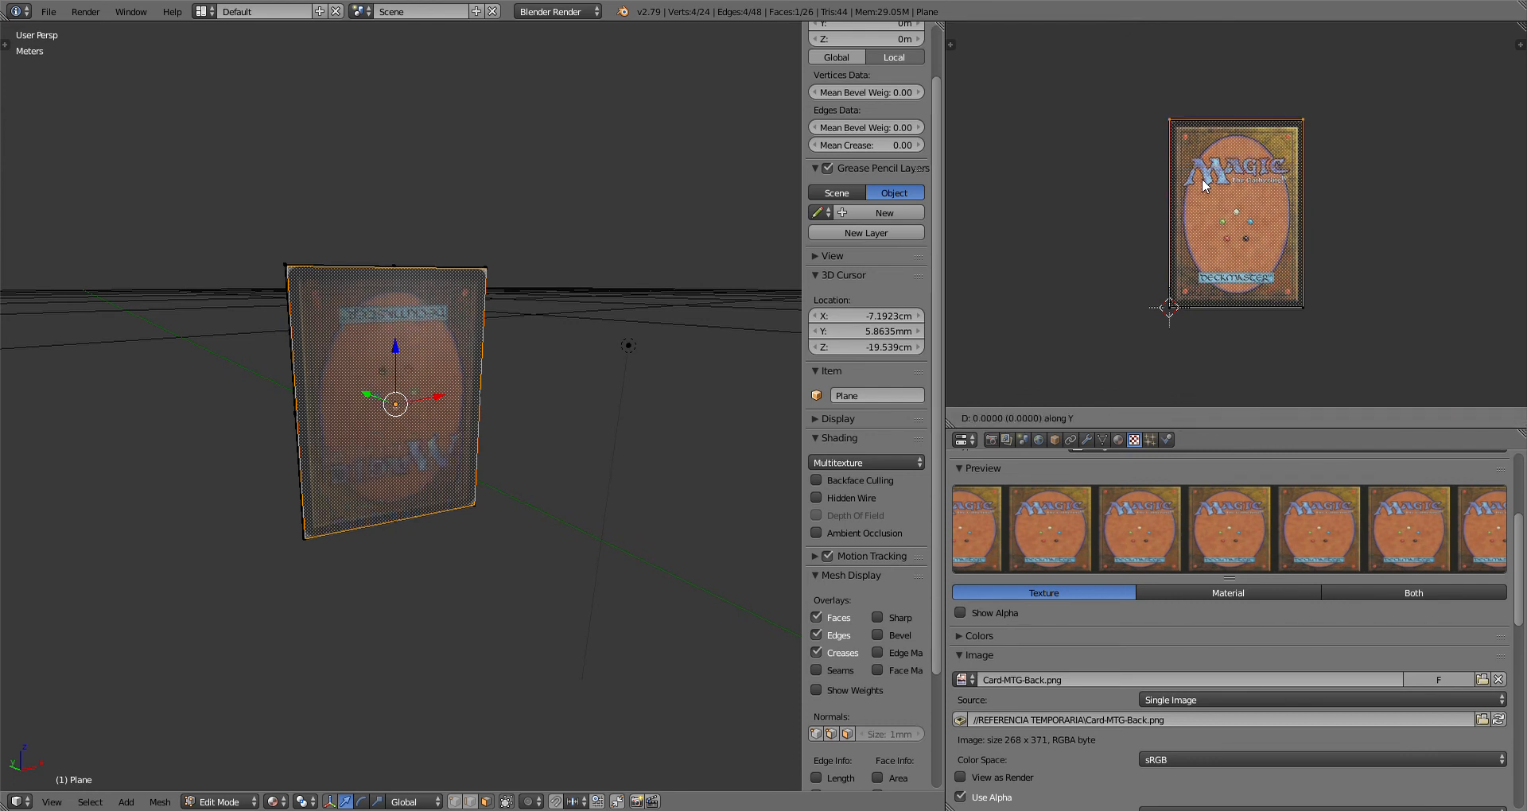
{"action": "type", "text": "0.1"}
{"action": "key", "text": "Return"}
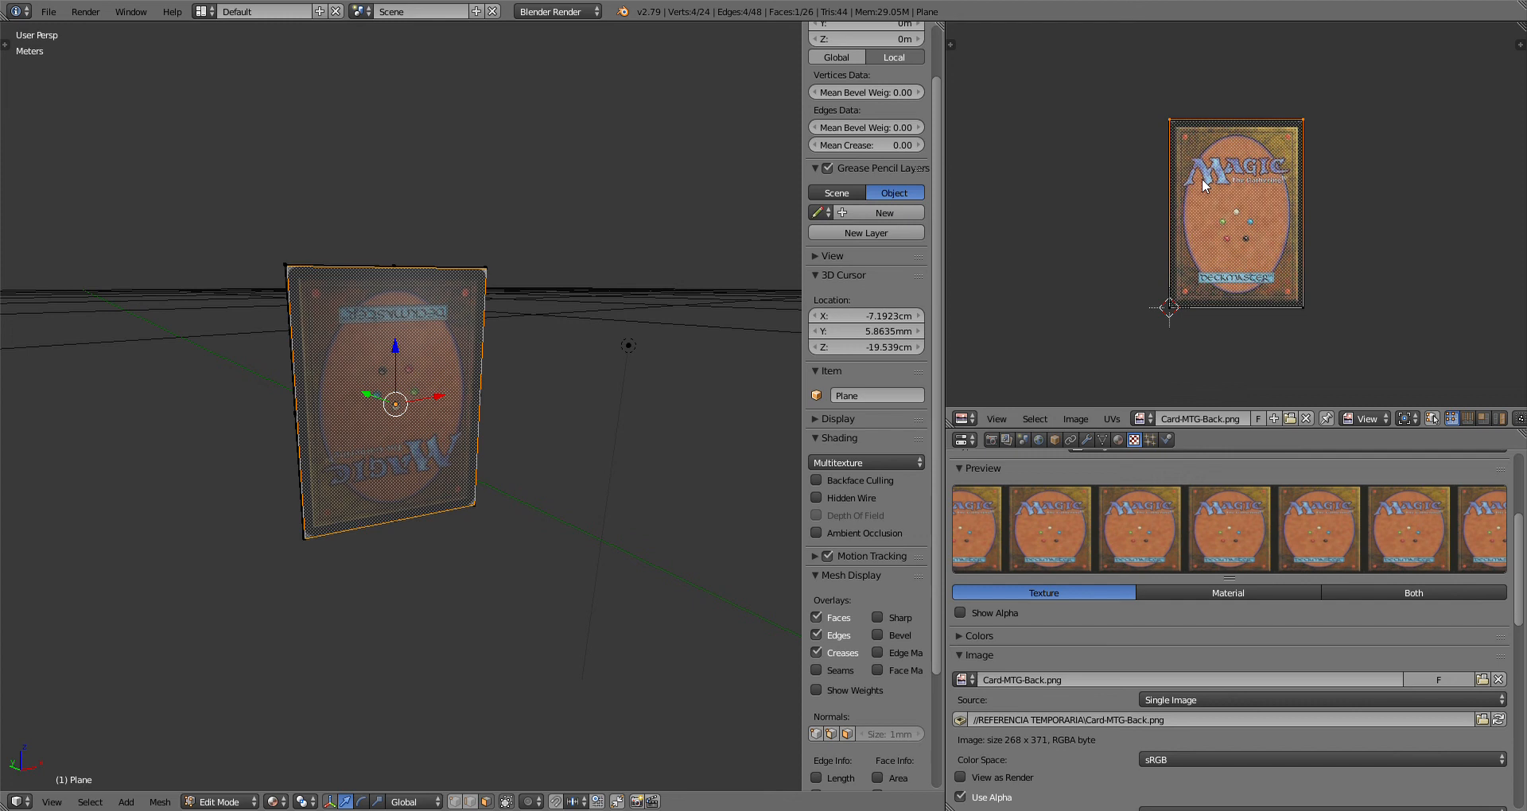
{"action": "key", "text": "g"}
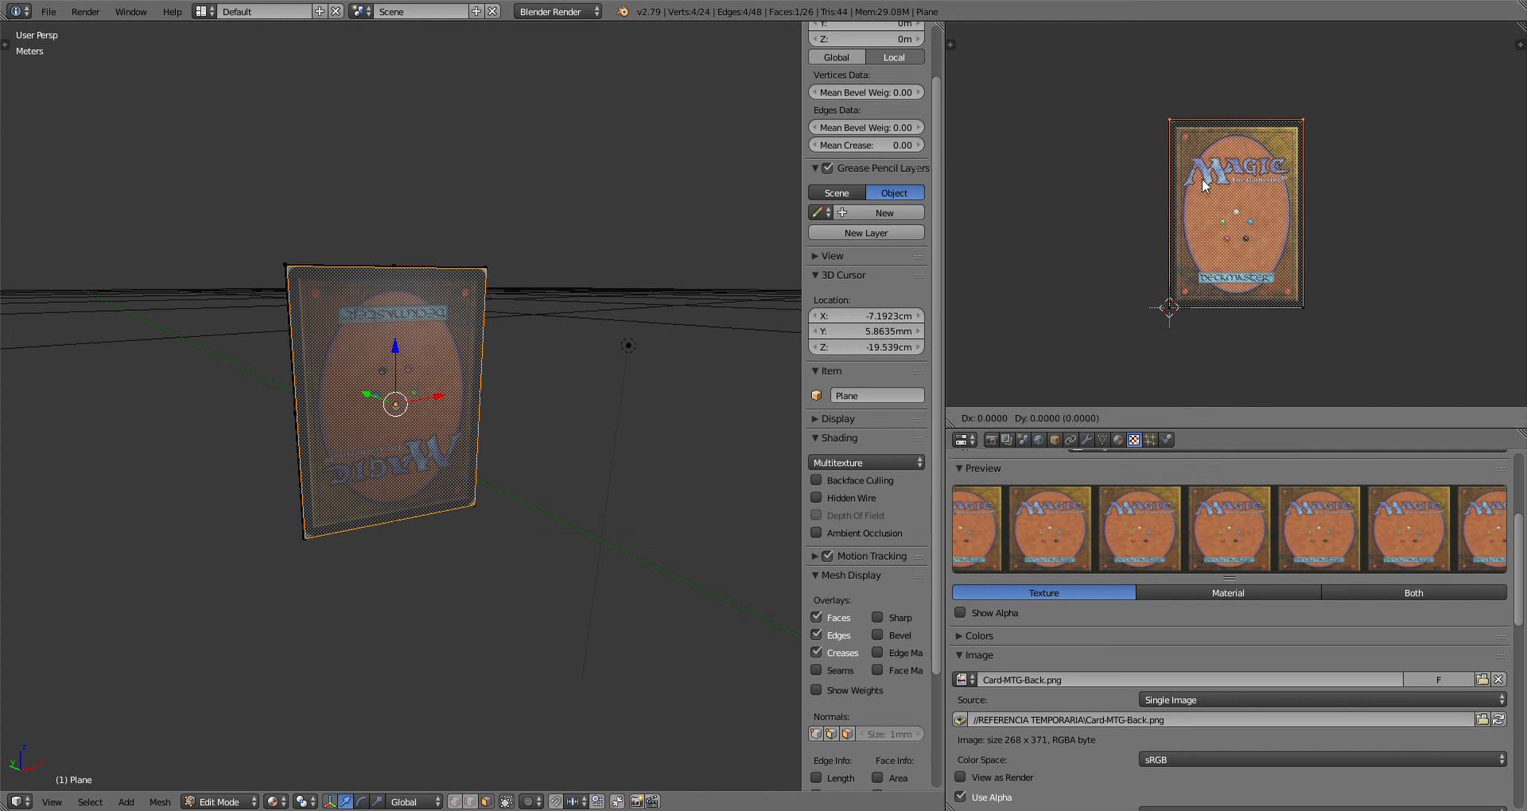
{"action": "key", "text": "x"}
{"action": "key", "text": "Escape"}
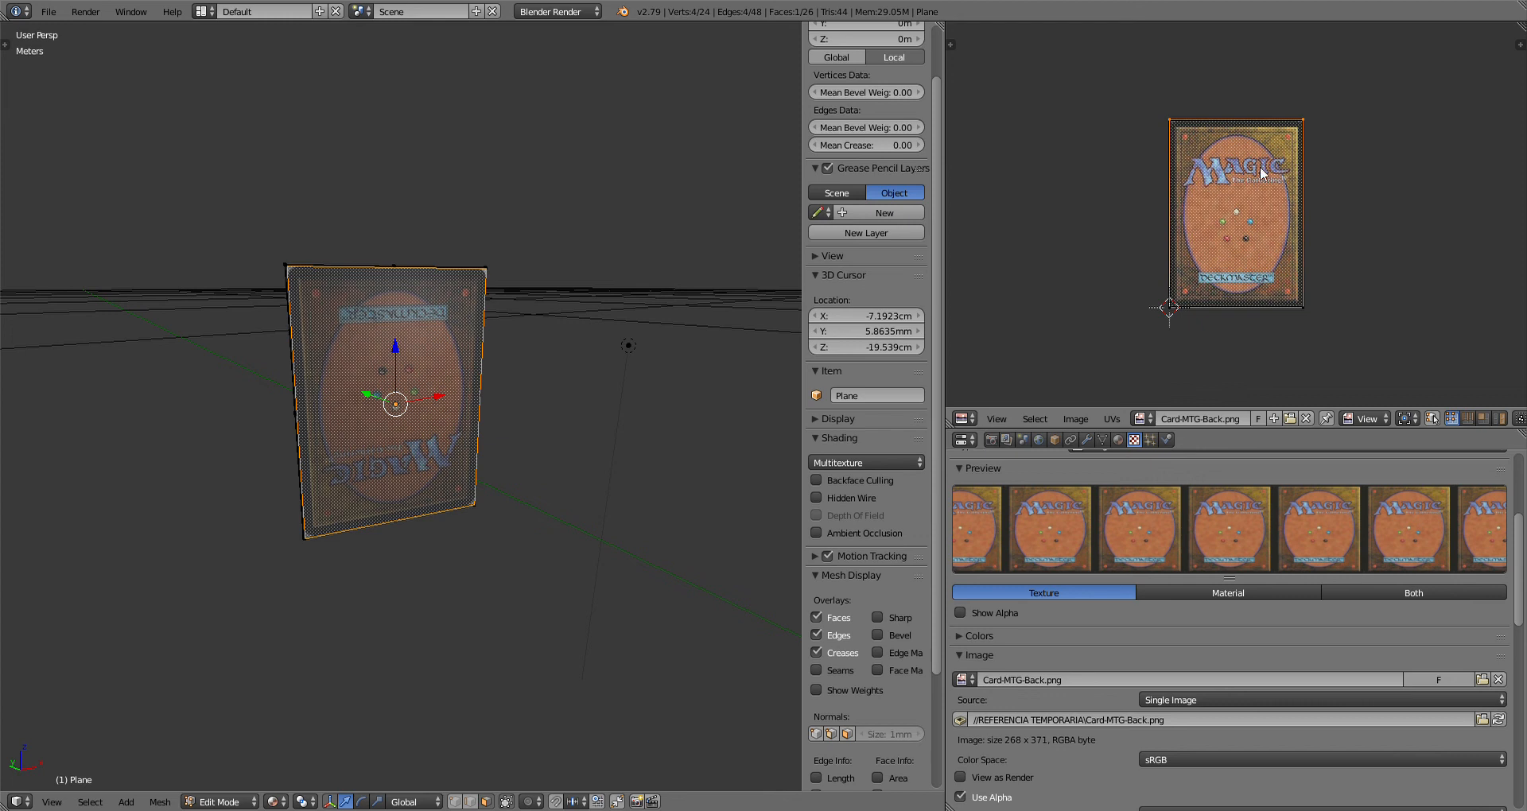
Step: Move the upper UV vertices down along Y to about 371.29, checking against the UV vertex coordinates
{"action": "key", "text": "n"}
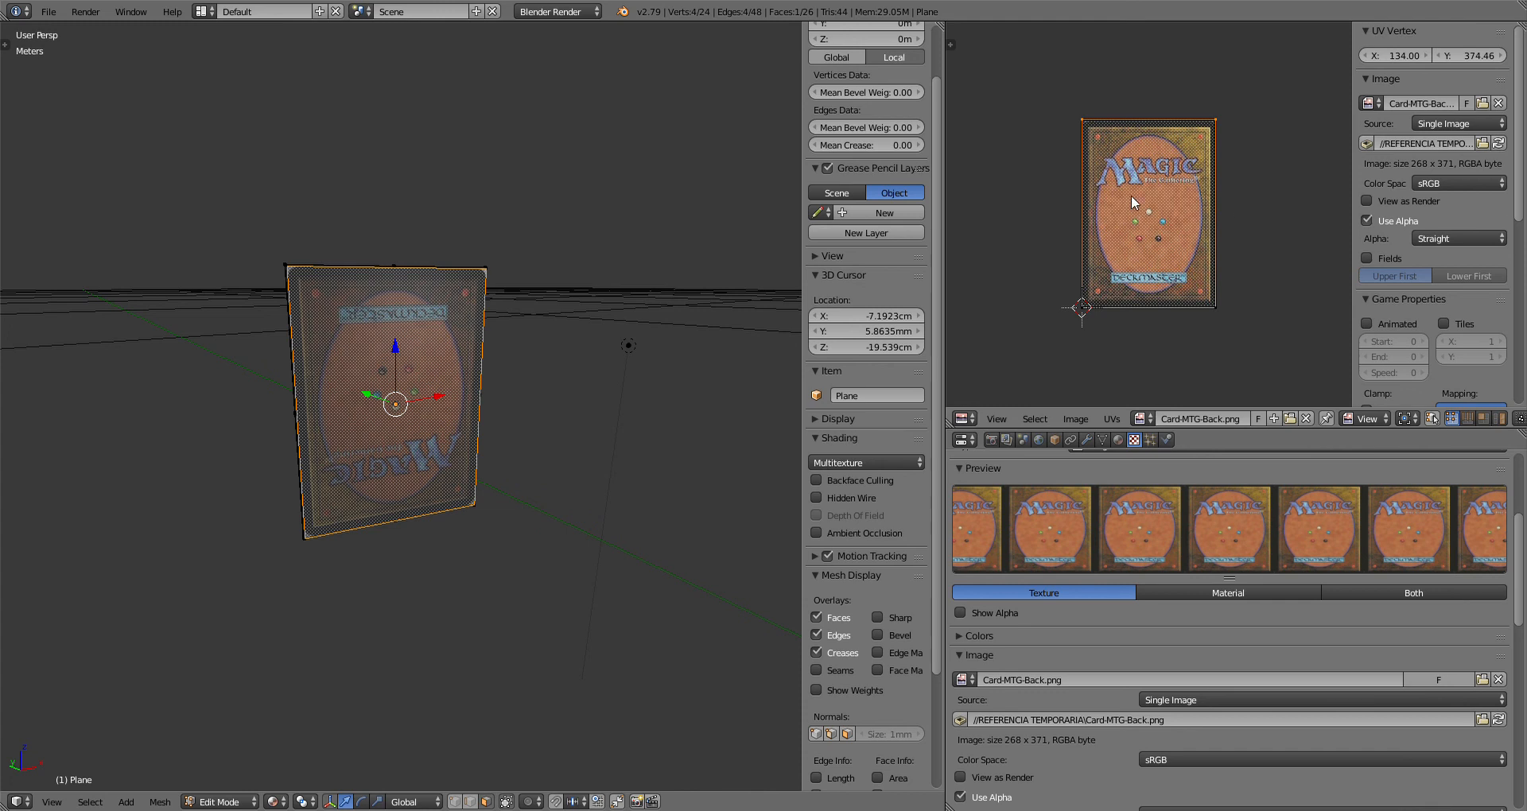
{"action": "key", "text": "g"}
{"action": "key", "text": "y"}
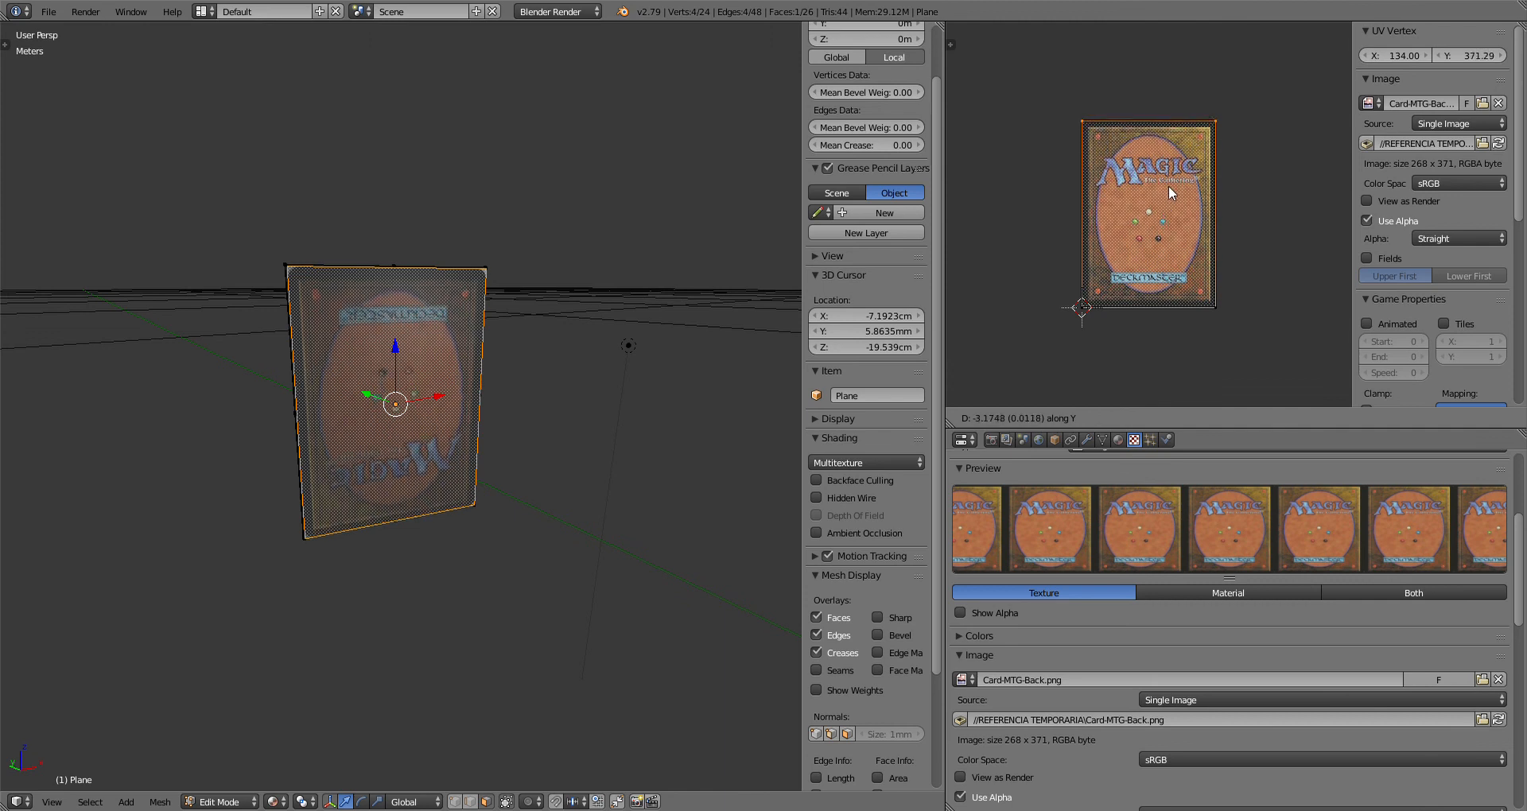
{"action": "left_click", "coordinate": [1171, 185]}
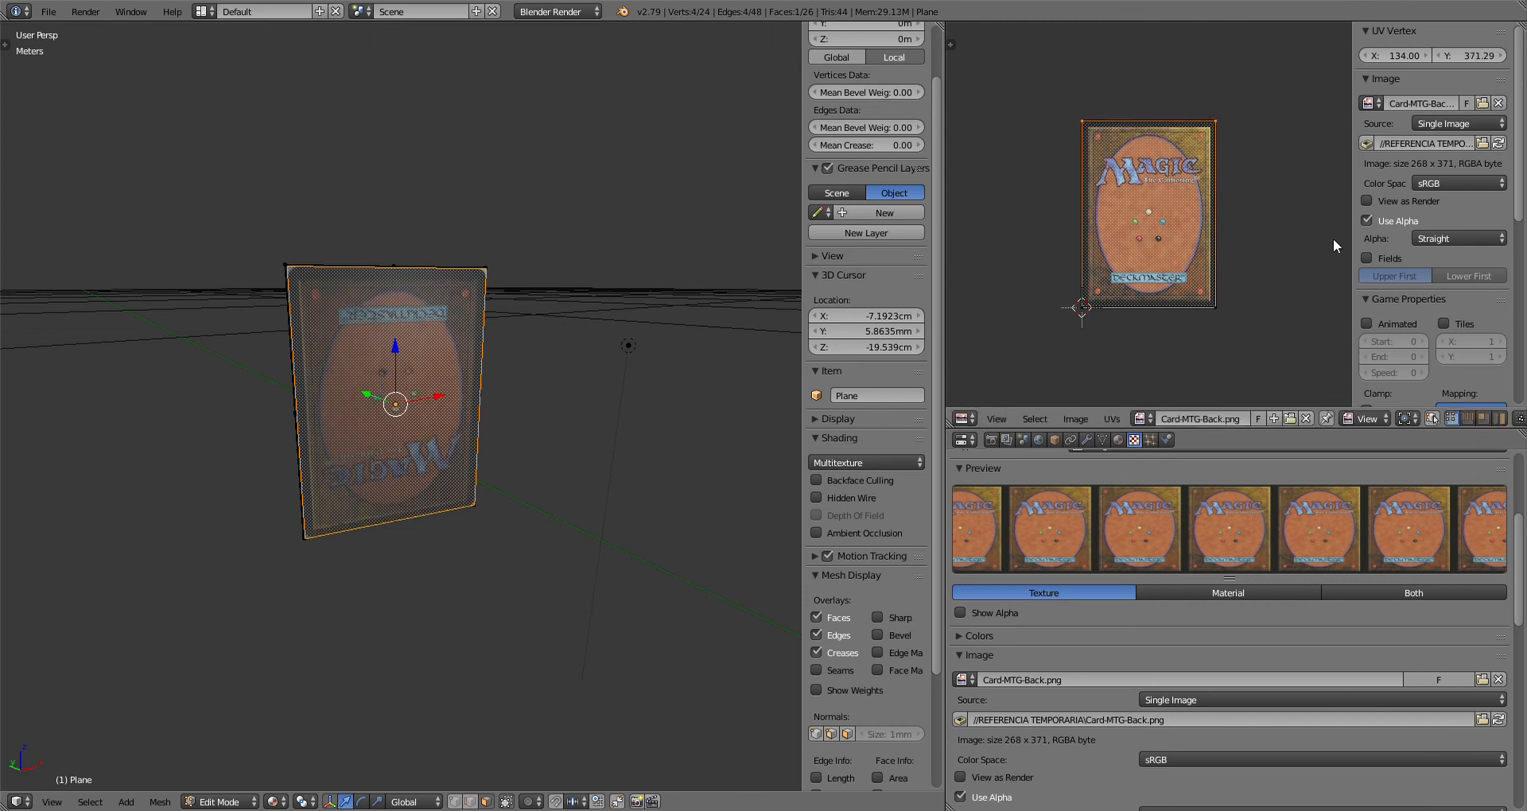
{"action": "key", "text": "n"}
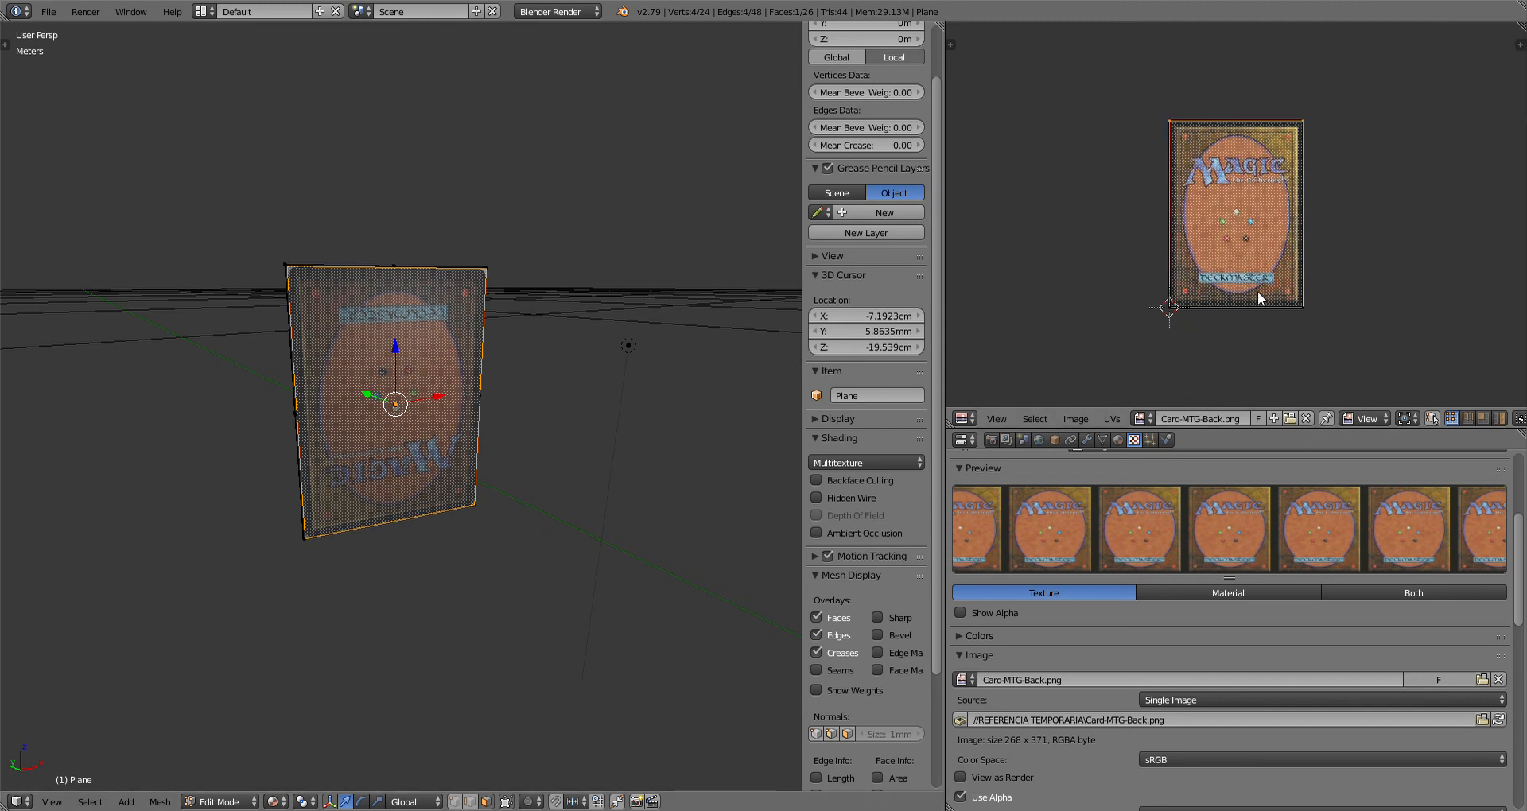
Step: Select all UV vertices of the back face and rotate them 180° so the card back reads upright
{"action": "key", "text": "a"}
{"action": "key", "text": "a"}
{"action": "key", "text": "r"}
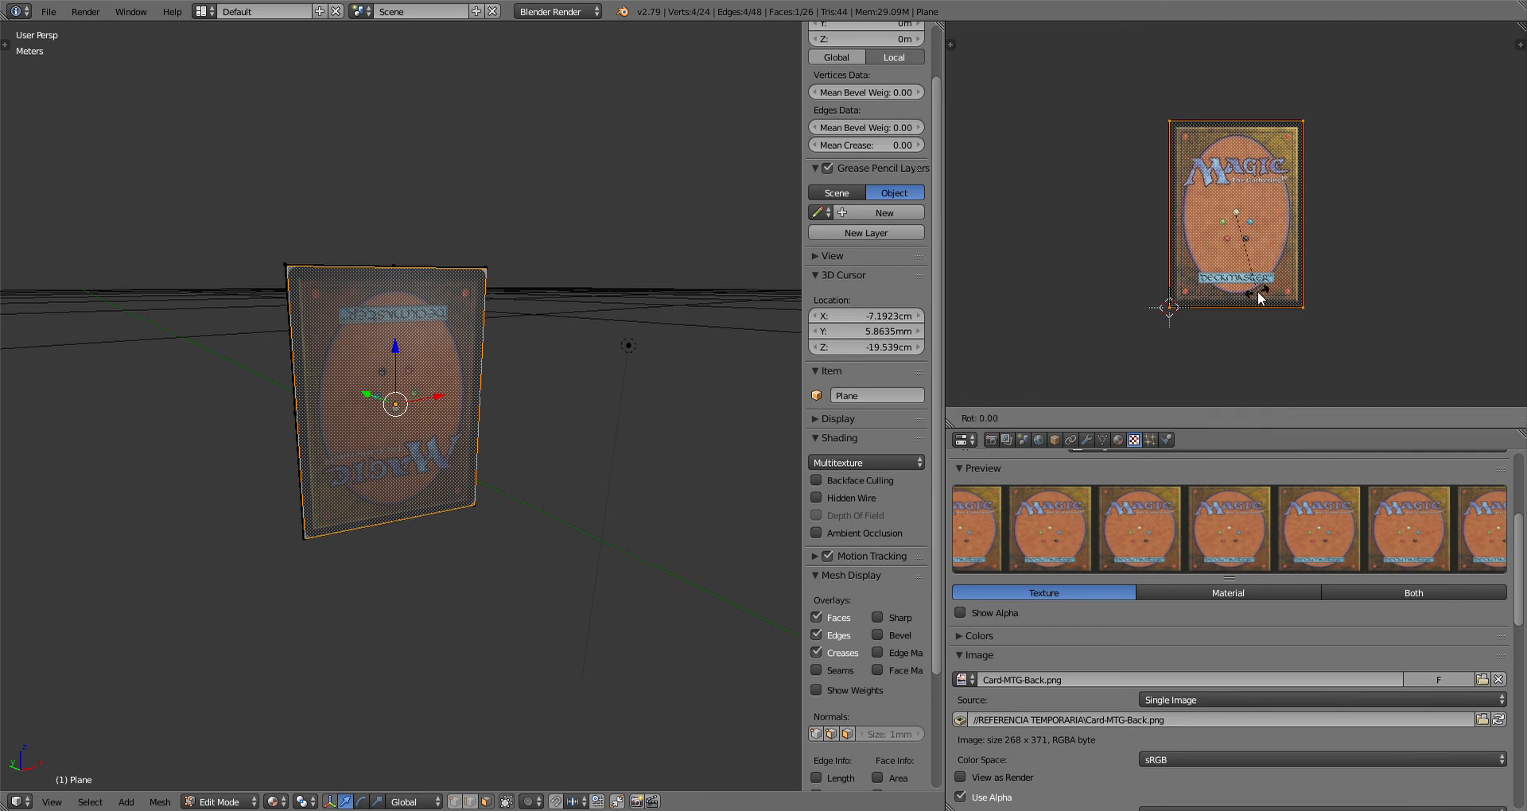
{"action": "type", "text": "180"}
{"action": "key", "text": "Return"}
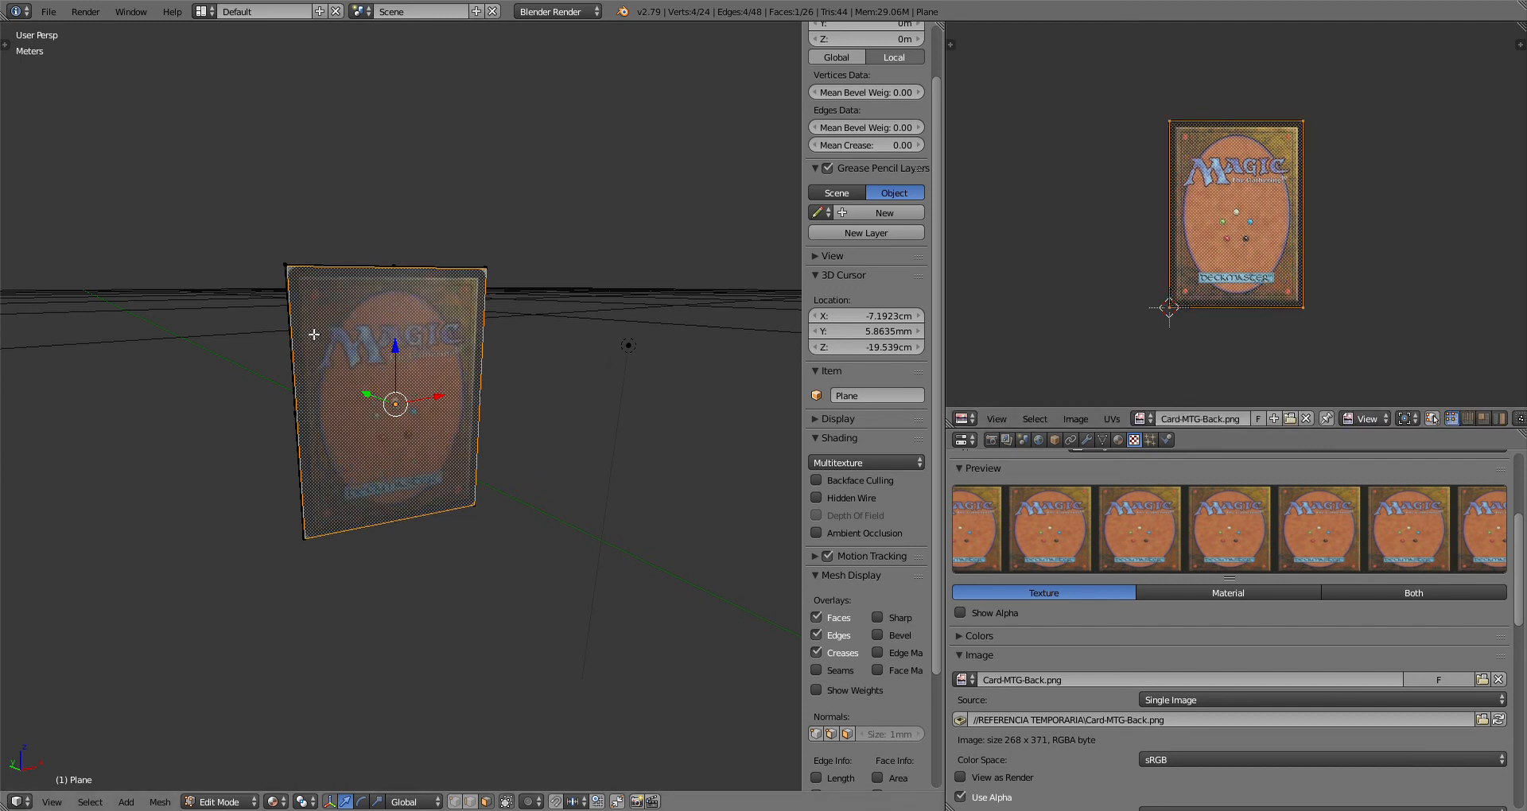
{"action": "middle_click_drag", "start_coordinate": [530, 296], "coordinate": [538, 325]}
{"action": "scroll", "coordinate": [513, 290], "scroll_direction": "up", "scroll_amount": 5}
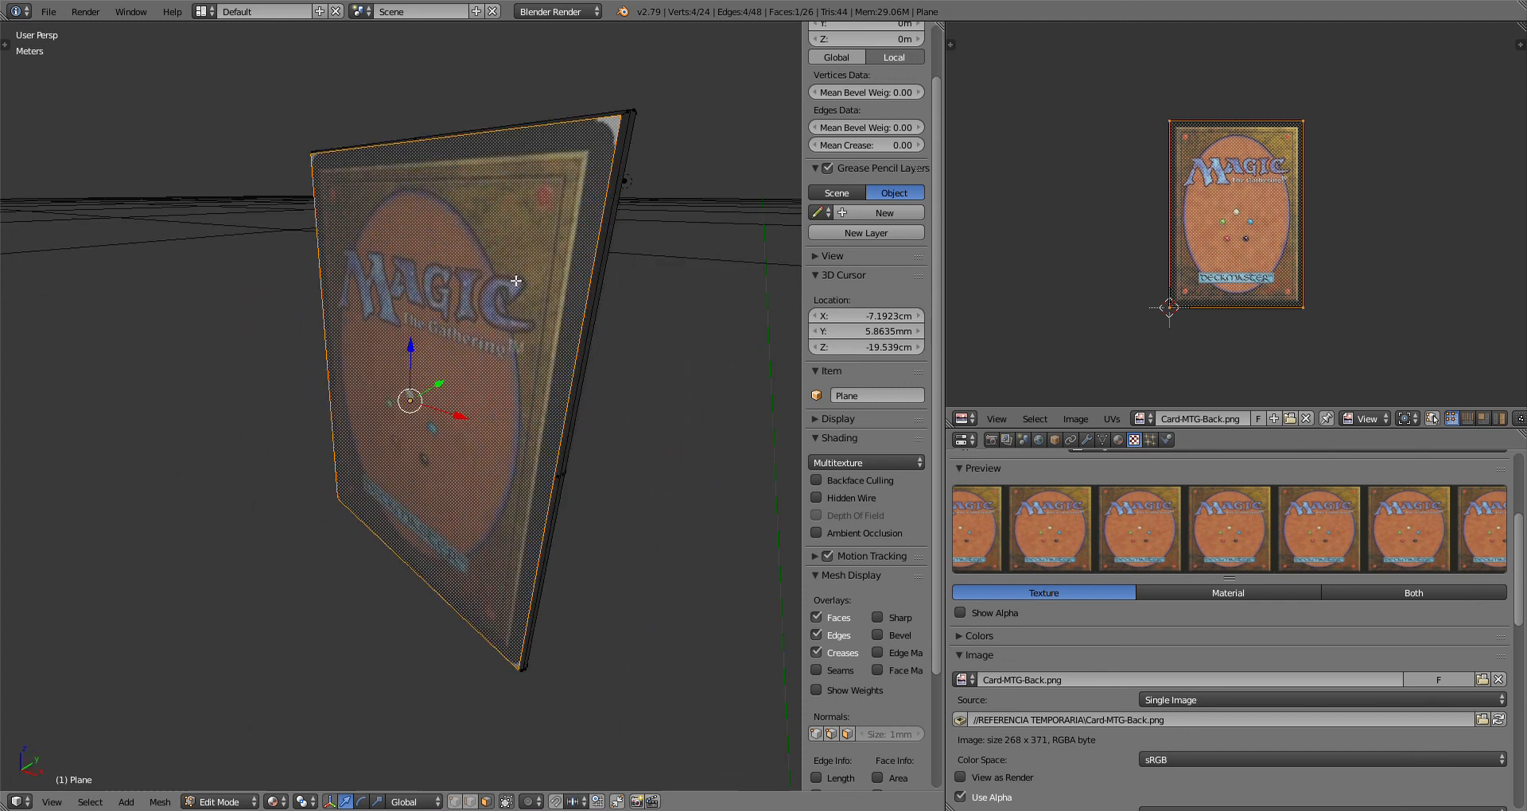
{"action": "middle_click_drag", "start_coordinate": [633, 136], "coordinate": [603, 178]}
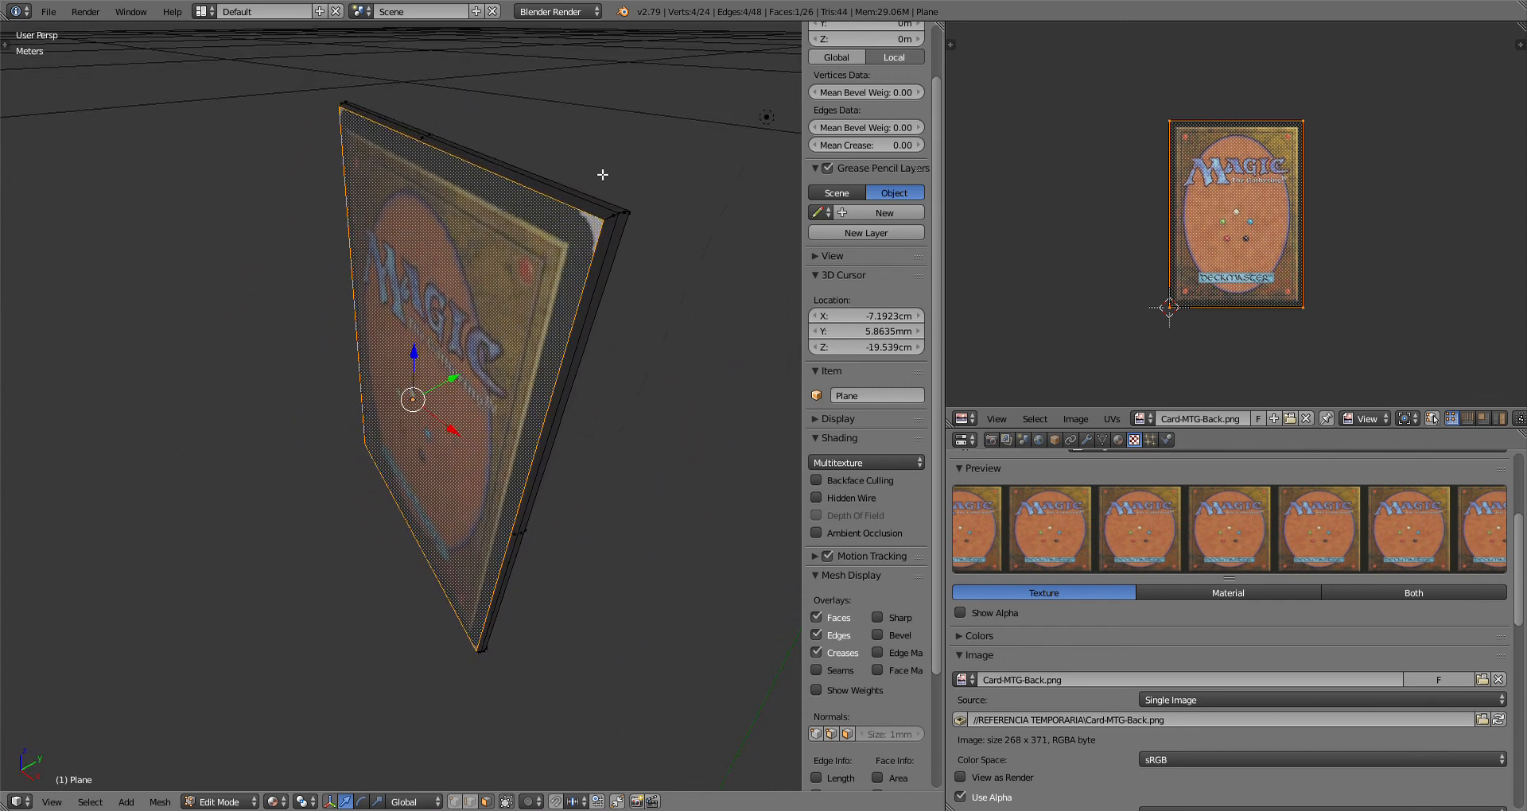
Step: Scale the back face's UV vertices down to about 0.974 and return the card to Object Mode
{"action": "middle_click_drag", "start_coordinate": [629, 238], "coordinate": [635, 233]}
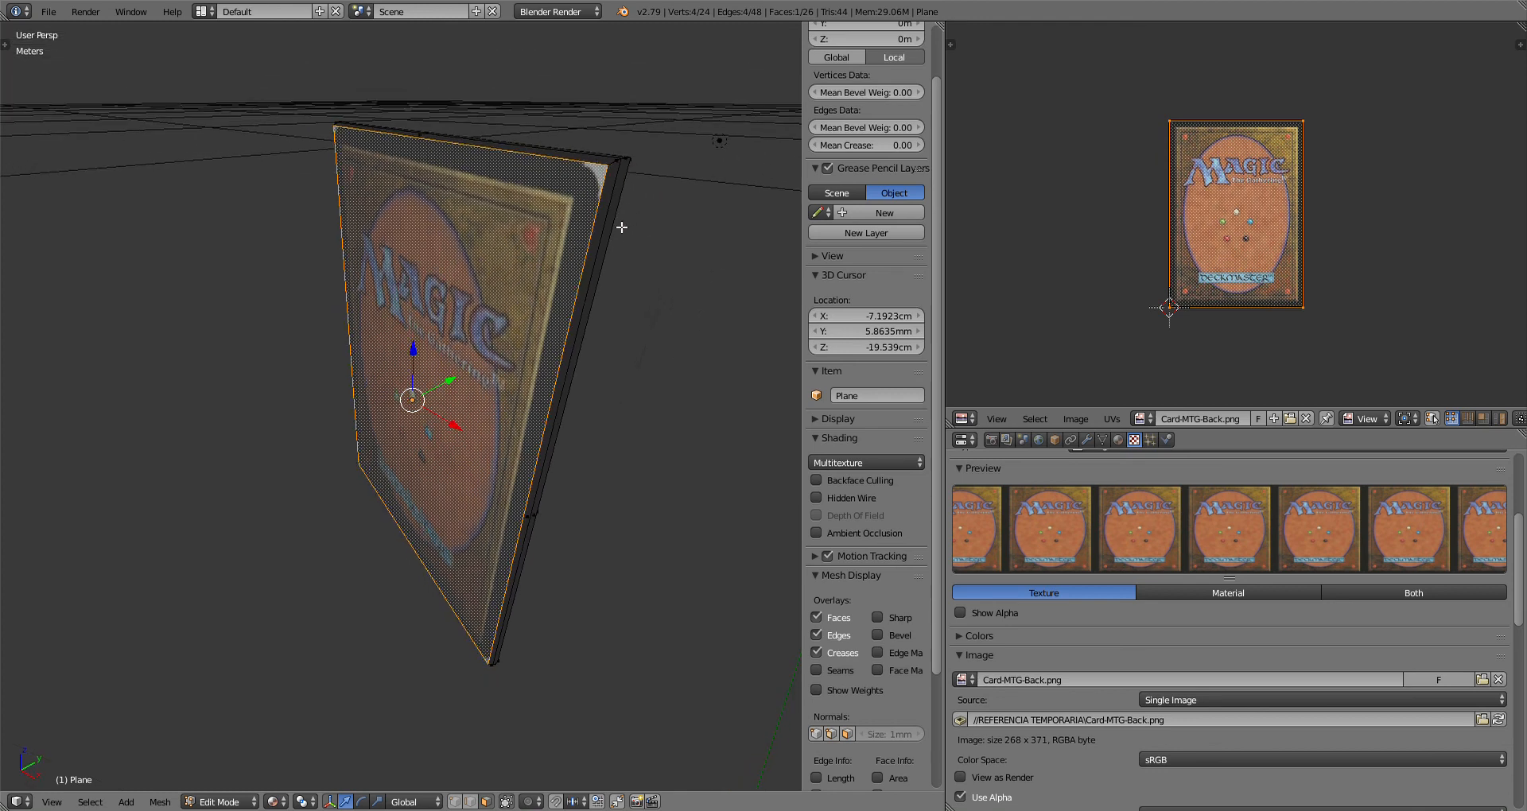
{"action": "middle_click_drag", "start_coordinate": [579, 302], "coordinate": [712, 280]}
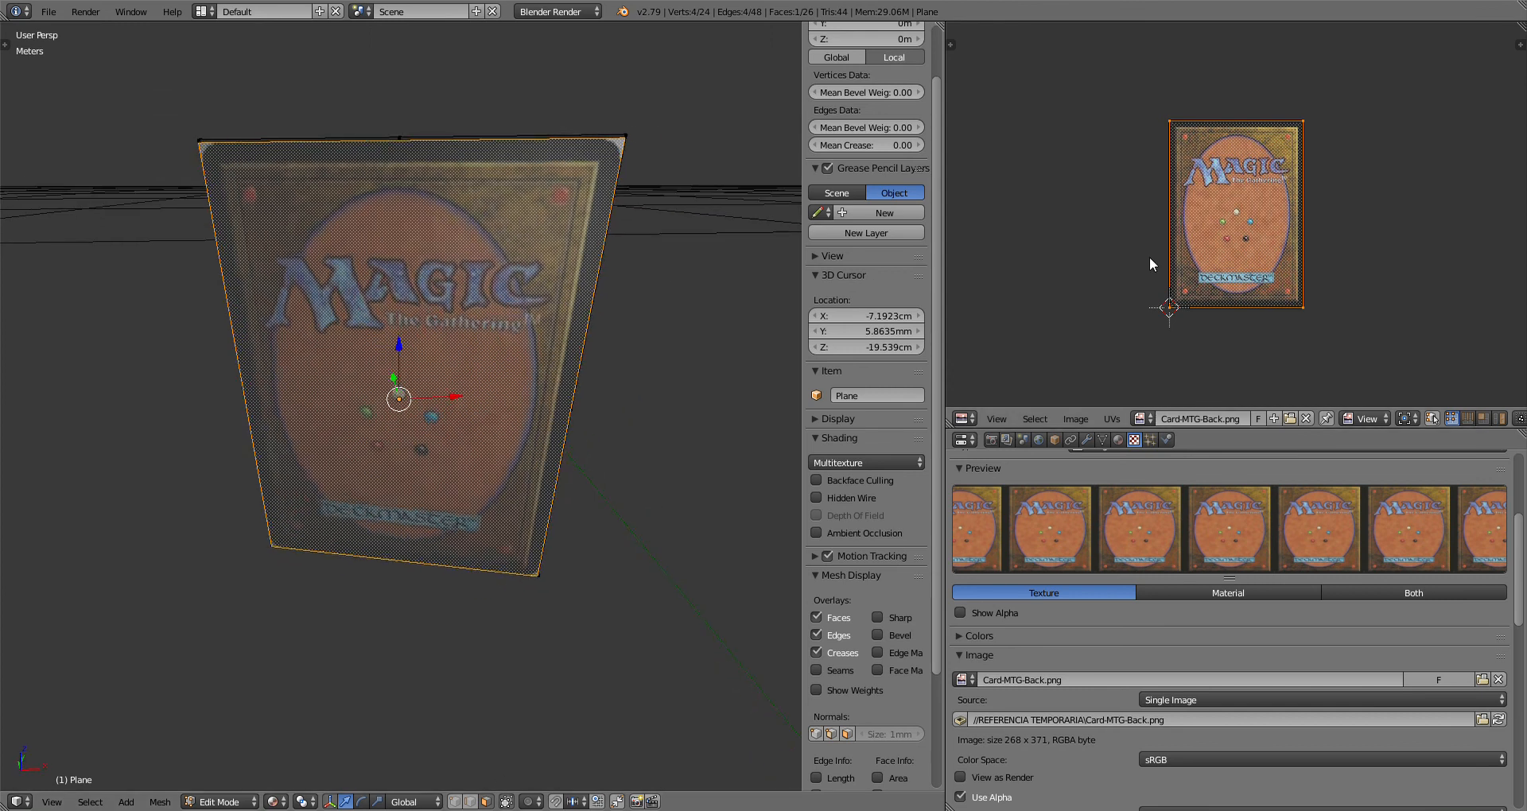
{"action": "key", "text": "s"}
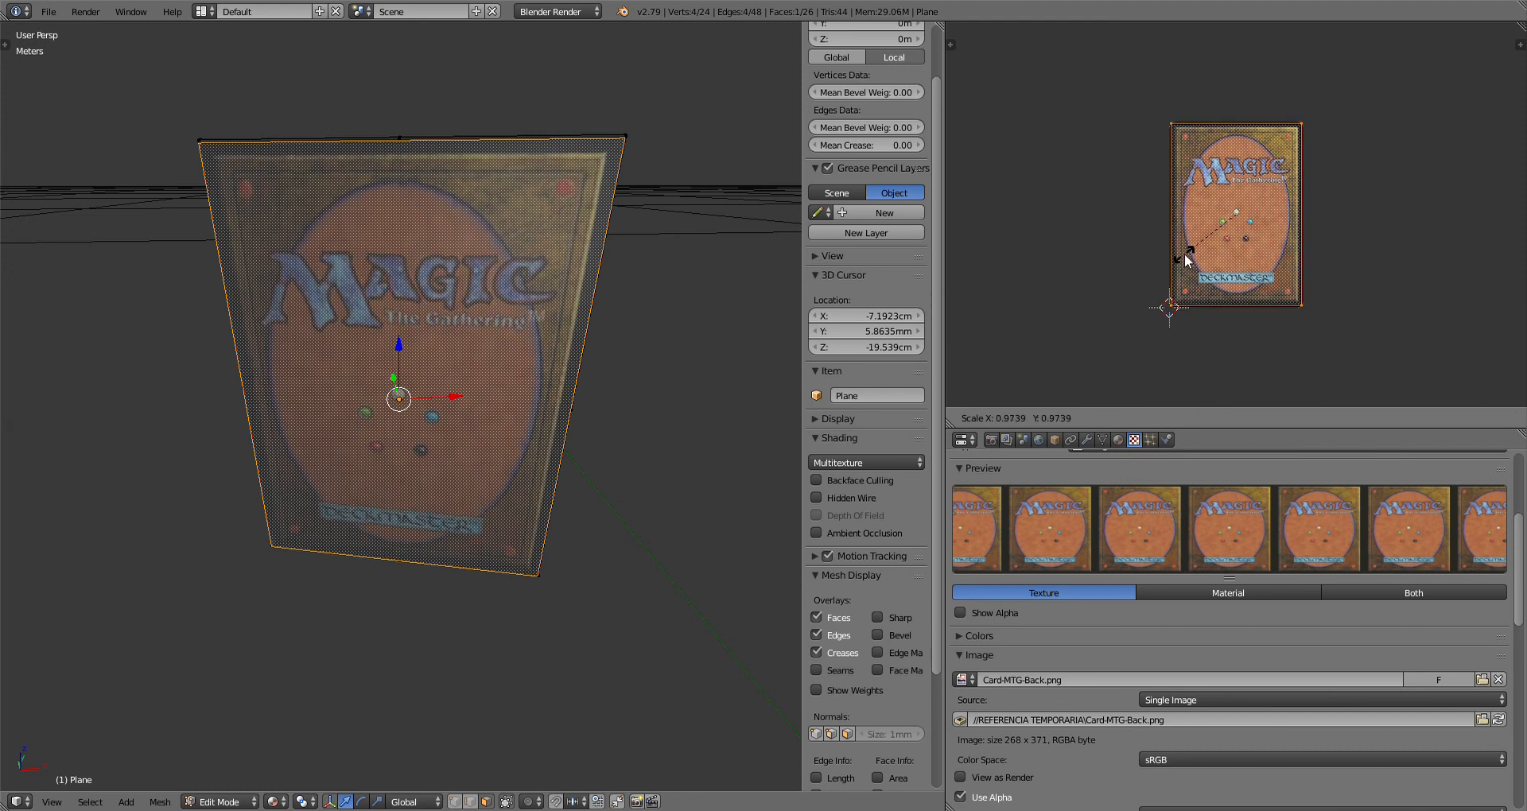
{"action": "left_click", "coordinate": [1185, 261]}
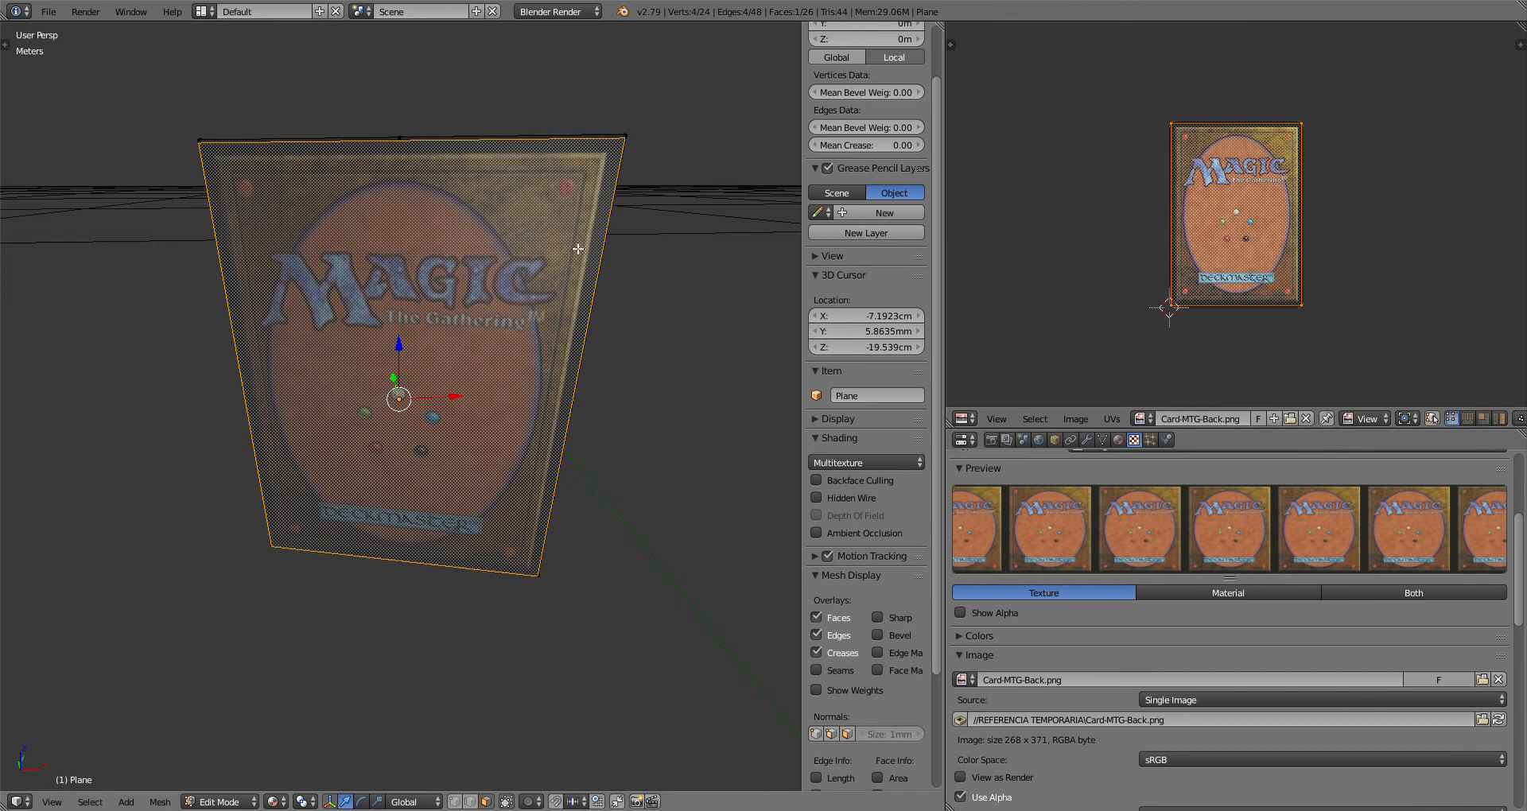
{"action": "key", "text": "Tab"}
Step: Rotate the card around the global Z axis by about 193°, bringing its Z rotation to 358°
{"action": "middle_click_drag", "start_coordinate": [637, 236], "coordinate": [394, 230]}
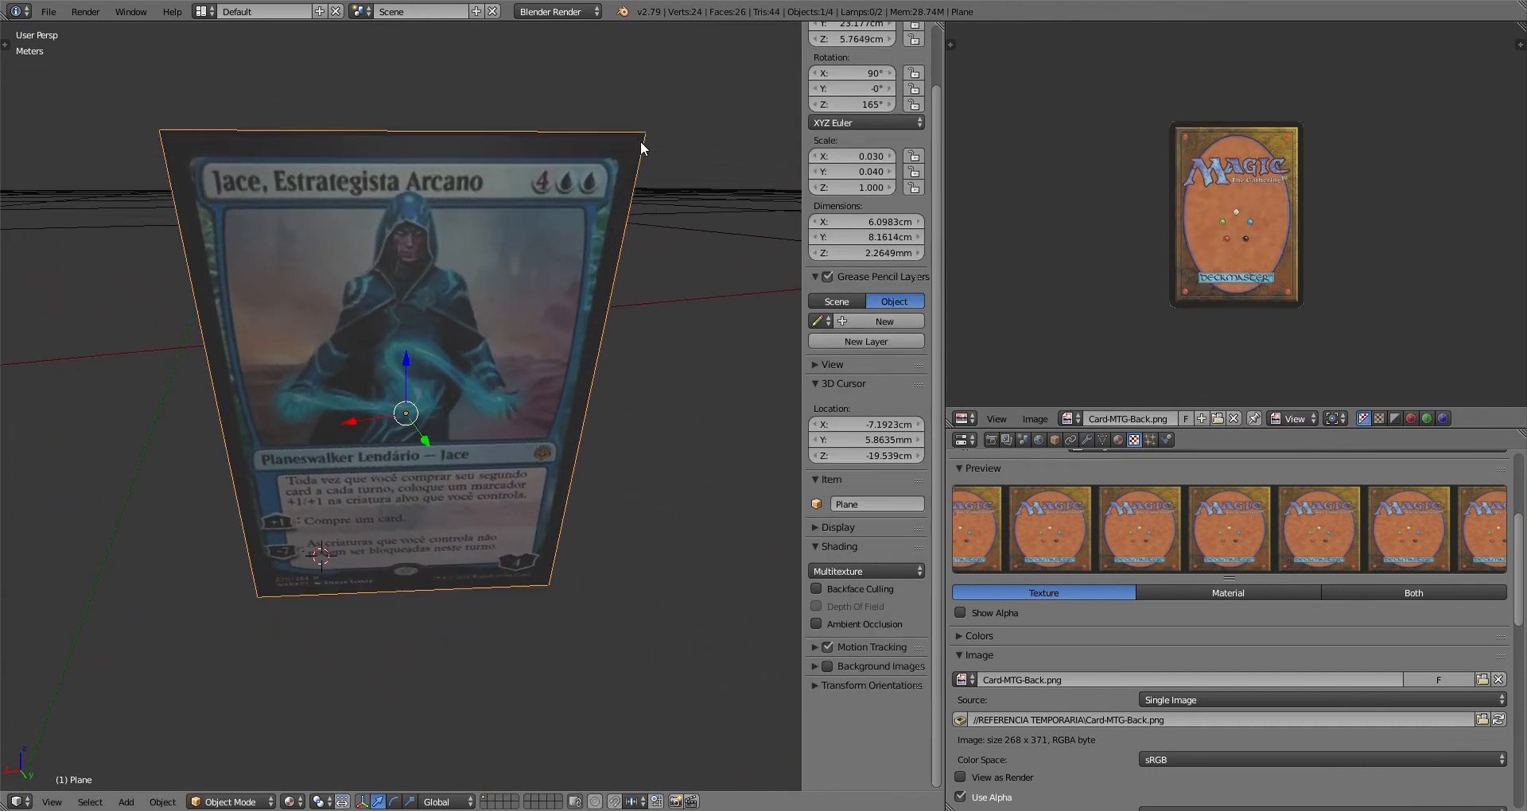
{"action": "middle_click_drag", "start_coordinate": [474, 310], "coordinate": [529, 284]}
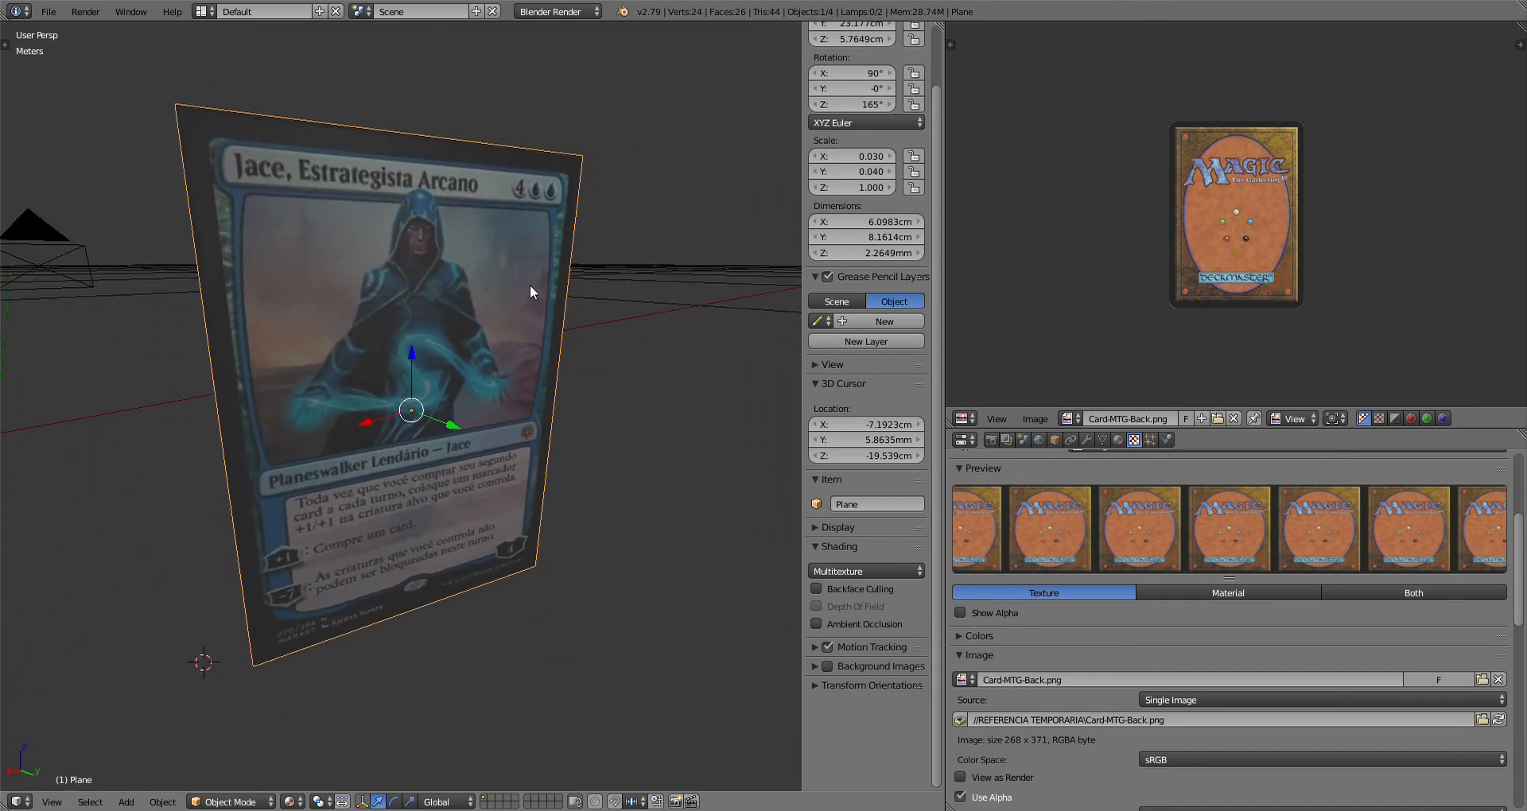
{"action": "scroll", "coordinate": [389, 313], "scroll_direction": "down", "scroll_amount": 3}
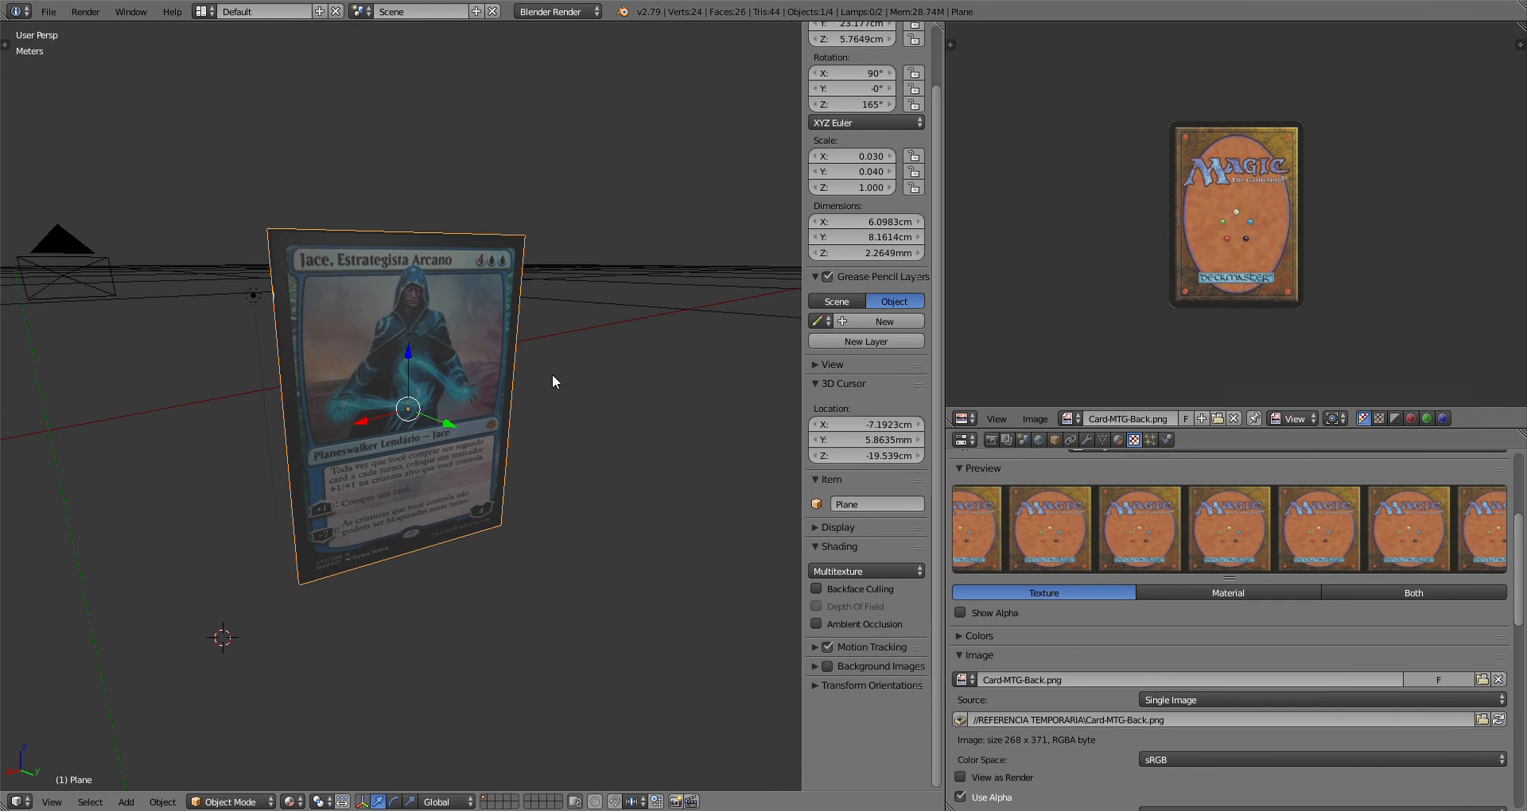
{"action": "key", "text": "r"}
{"action": "key", "text": "z"}
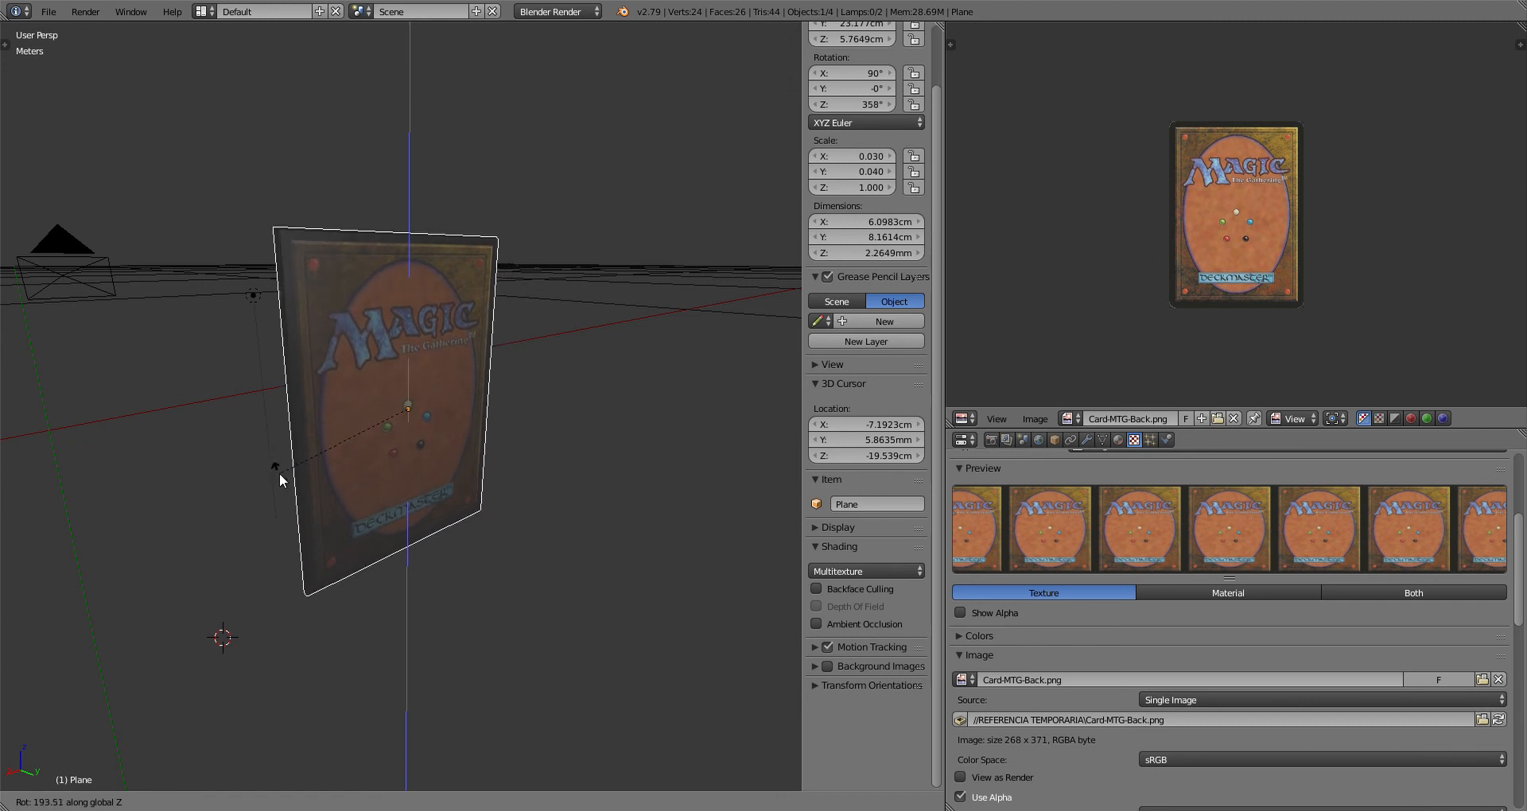
{"action": "left_click", "coordinate": [276, 476]}
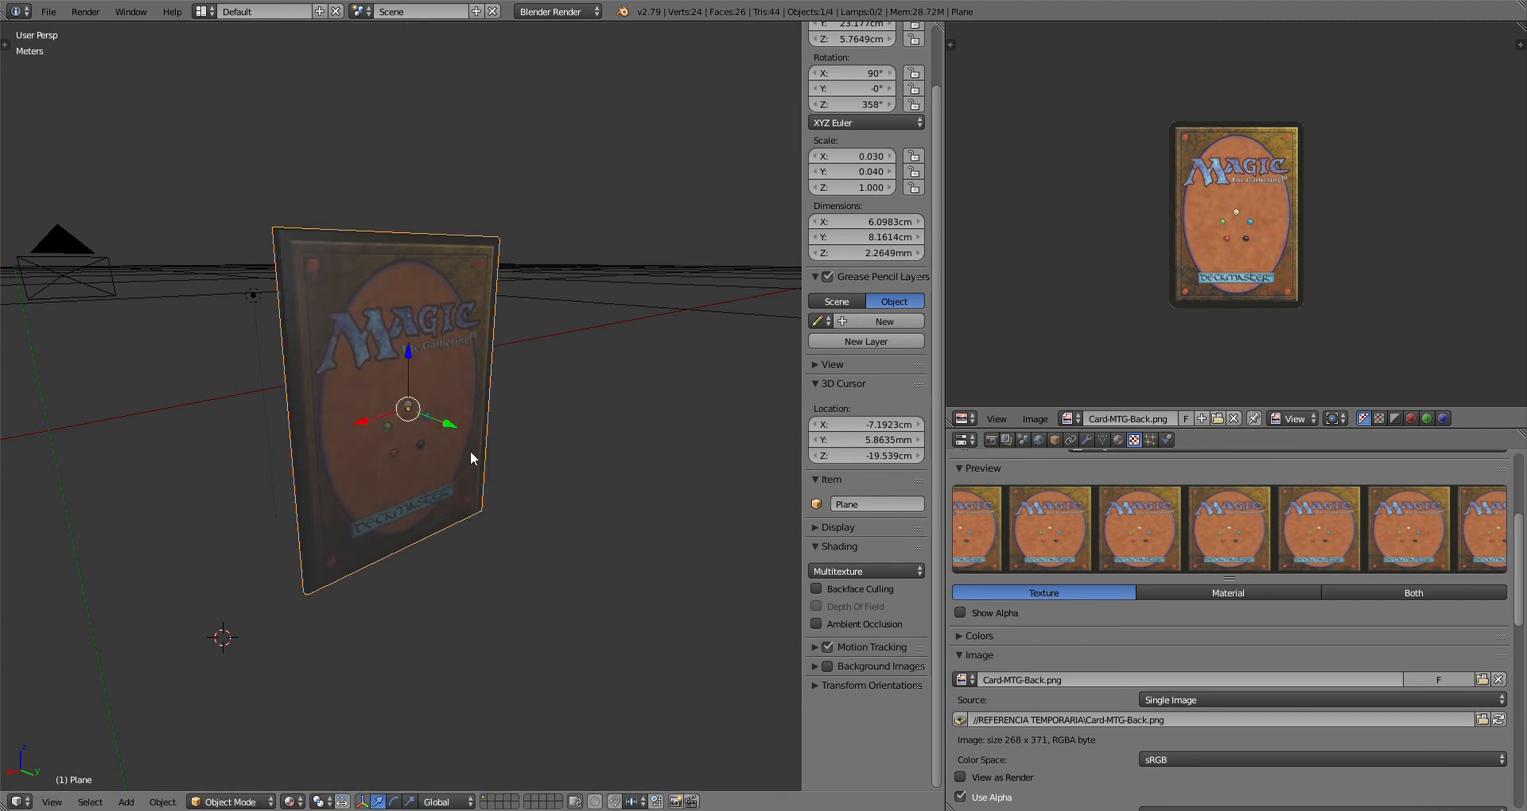
Step: Change the UV/Image Editor area into a 3D View showing the camera's framing of the card
{"action": "middle_click_drag", "start_coordinate": [430, 478], "coordinate": [565, 470]}
{"action": "scroll", "coordinate": [565, 475], "scroll_direction": "down", "scroll_amount": 3}
{"action": "scroll", "coordinate": [563, 467], "scroll_direction": "down", "scroll_amount": 5}
{"action": "middle_click_drag", "start_coordinate": [471, 465], "coordinate": [500, 455]}
{"action": "left_click", "coordinate": [976, 417]}
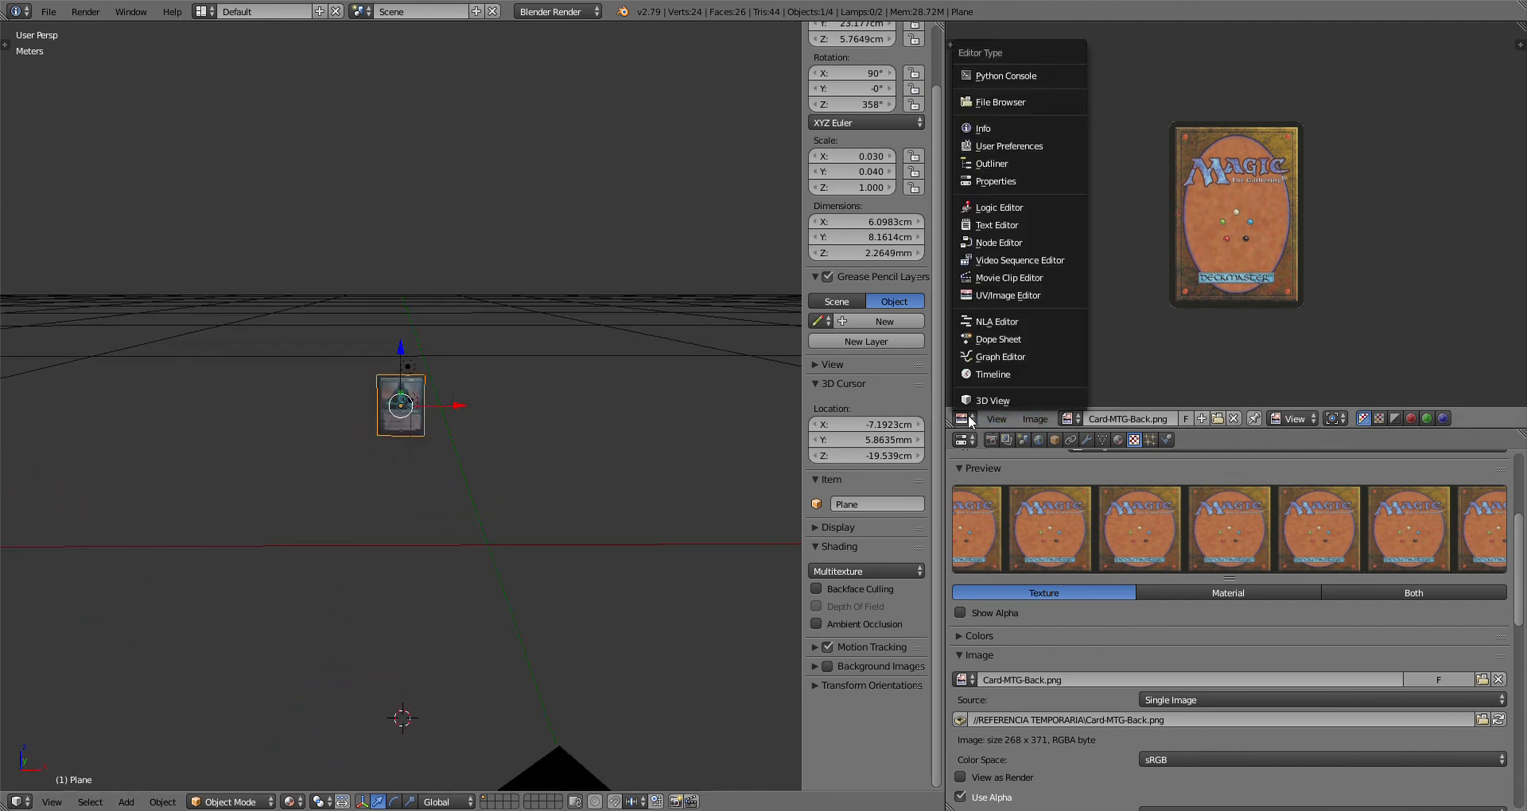
{"action": "left_click", "coordinate": [978, 394]}
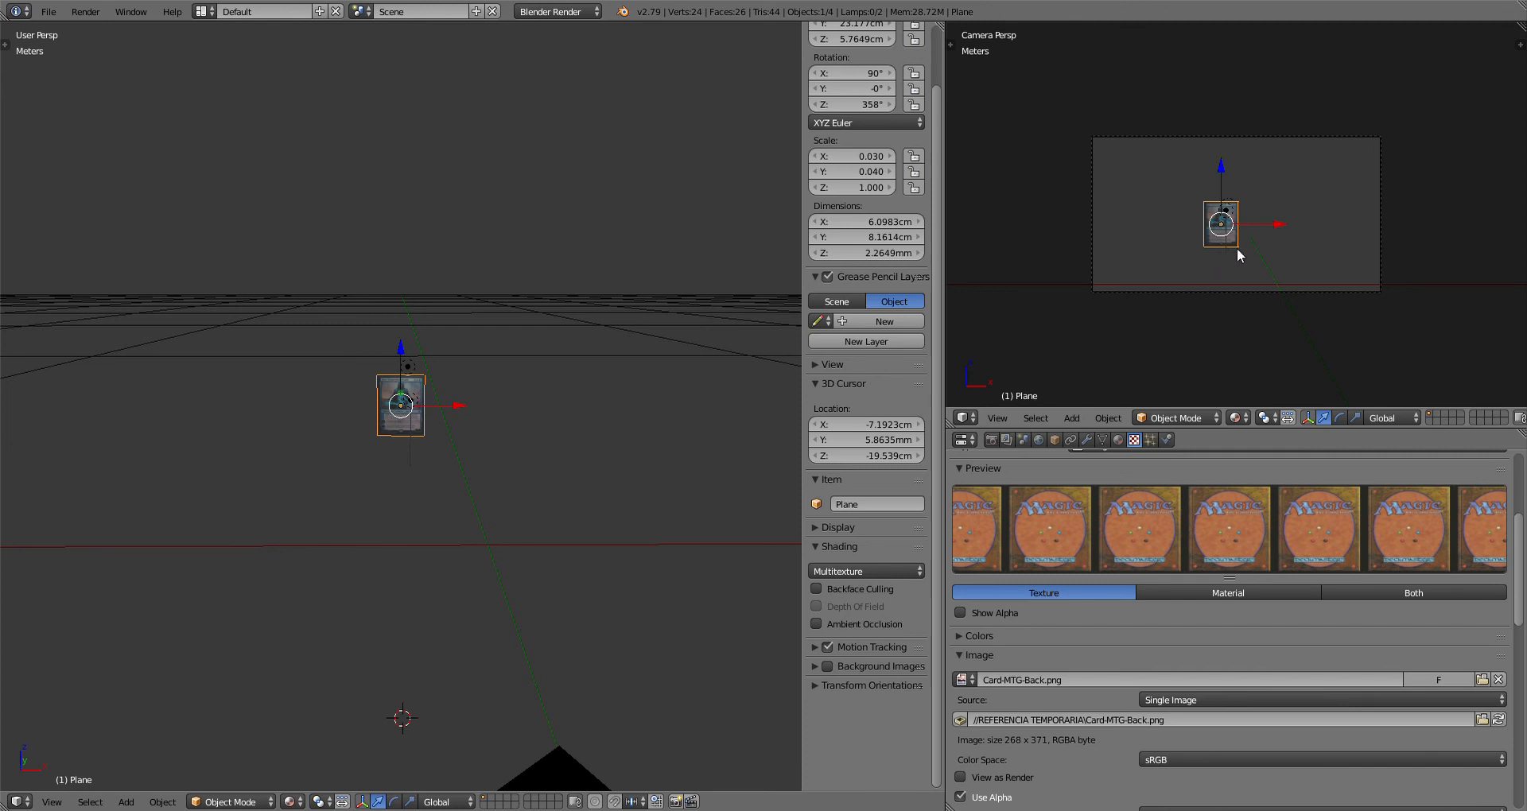
Step: Move the camera about -1.6 cm along X and along Y to about -32.94 cm
{"action": "right_click", "coordinate": [1381, 231]}
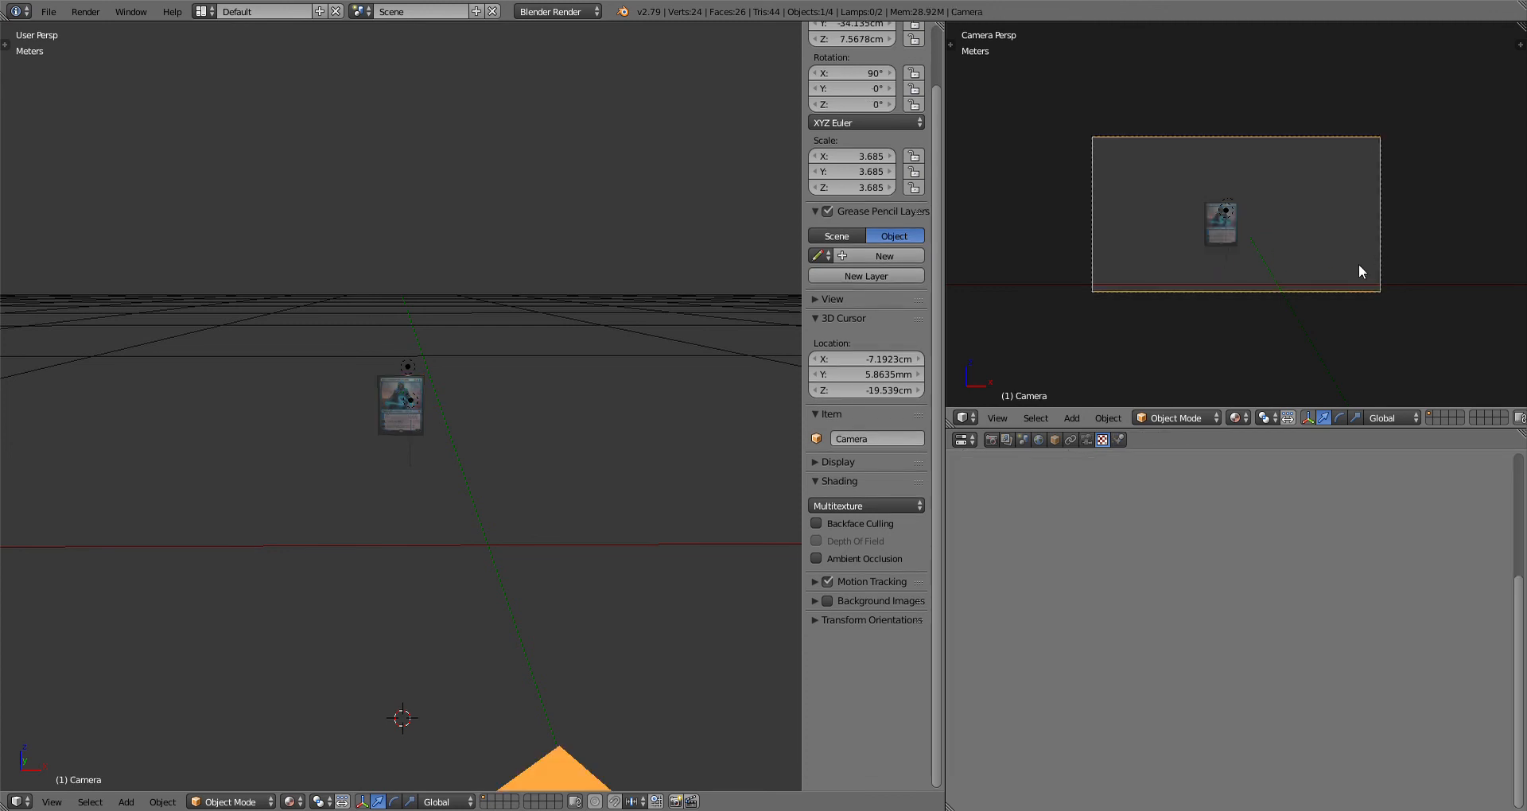
{"action": "key", "text": "g"}
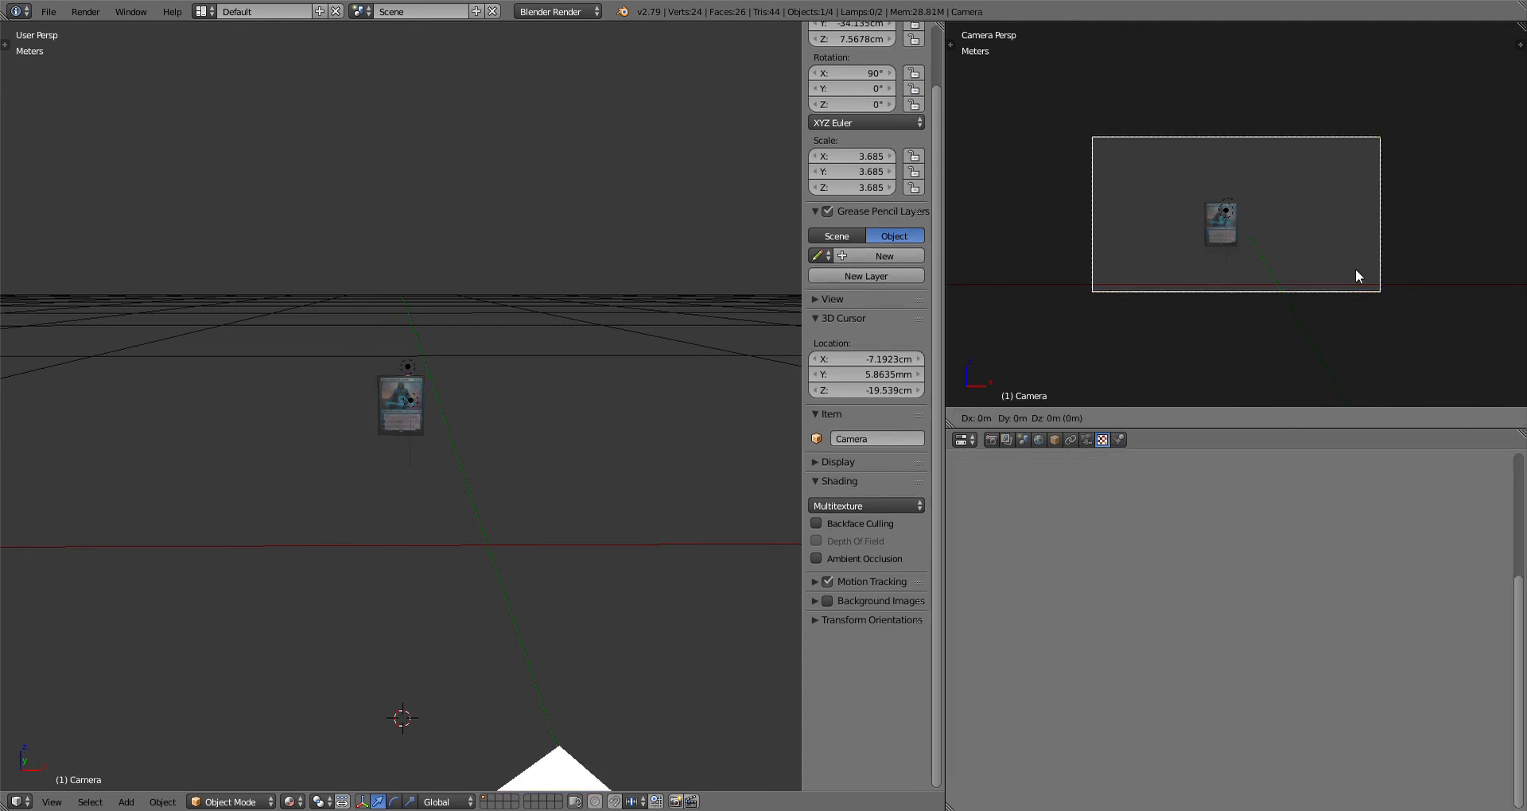
{"action": "key", "text": "x"}
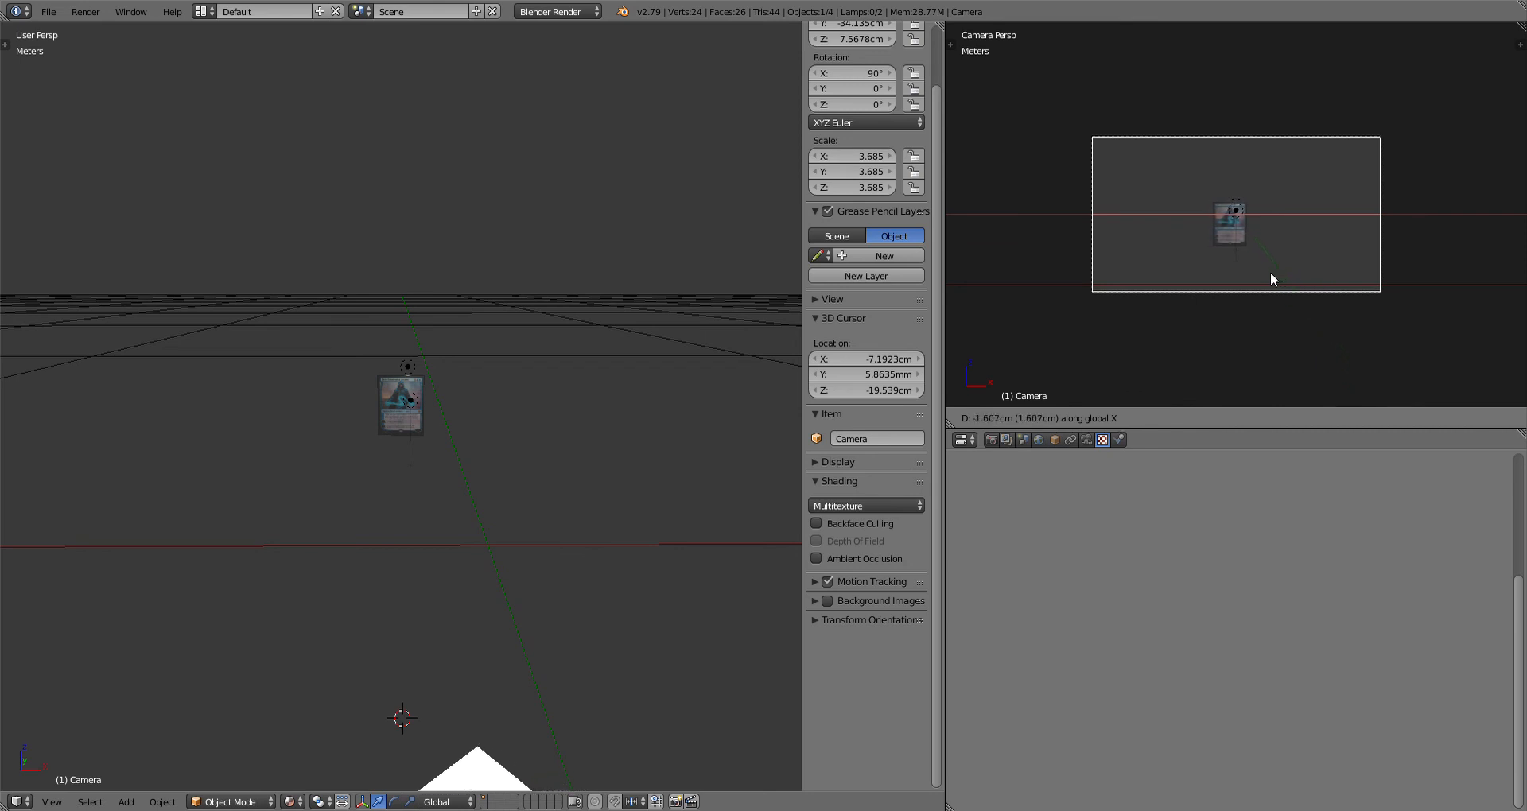
{"action": "left_click", "coordinate": [1266, 272]}
{"action": "key", "text": "g"}
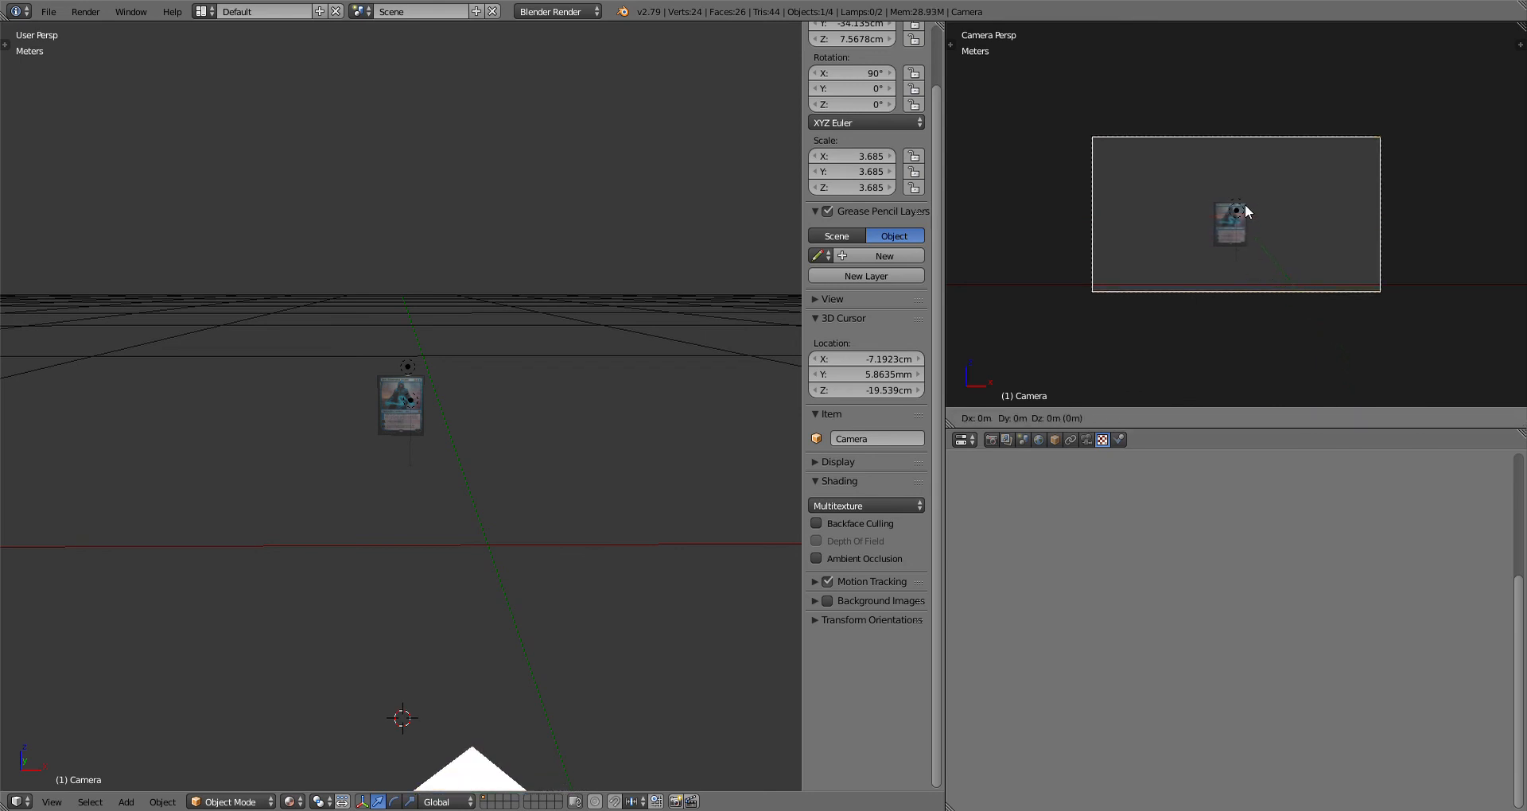
{"action": "key", "text": "y"}
{"action": "left_click", "coordinate": [1248, 232]}
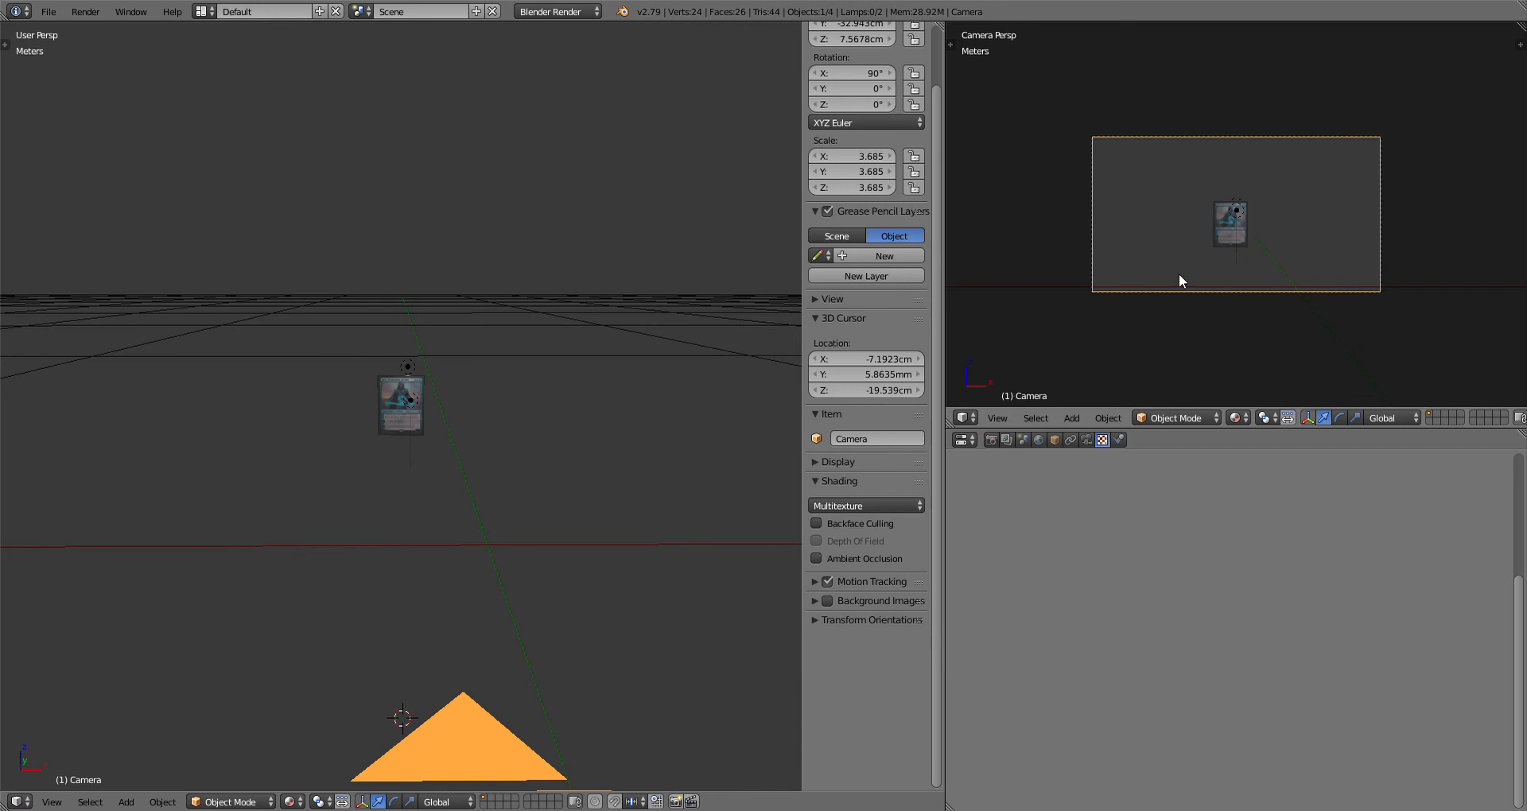
Step: Render the scene and examine the card's front up close, then return to the 3D view
{"action": "key", "text": "F12"}
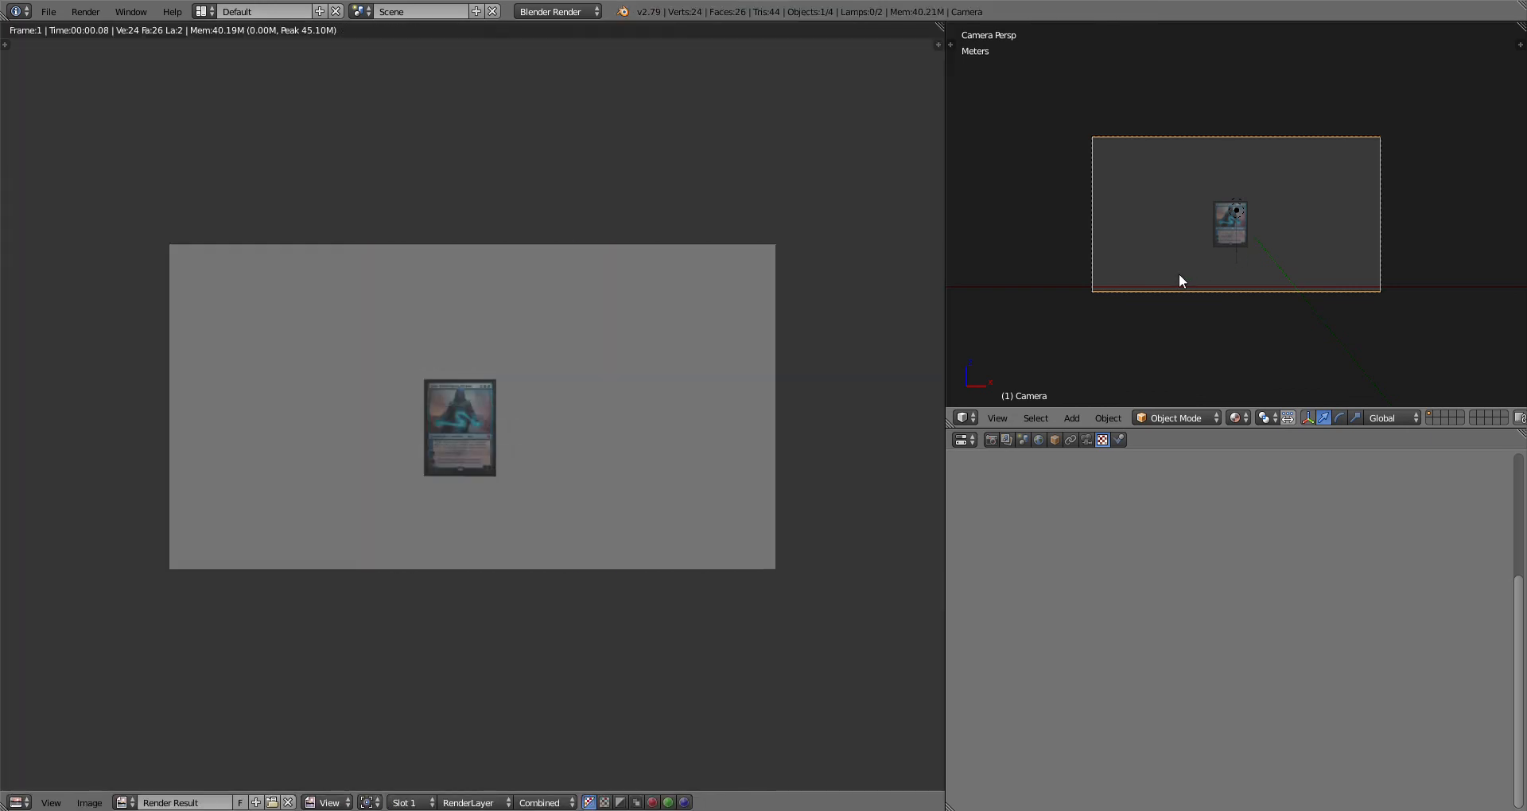
{"action": "scroll", "coordinate": [495, 463], "scroll_direction": "up", "scroll_amount": 3}
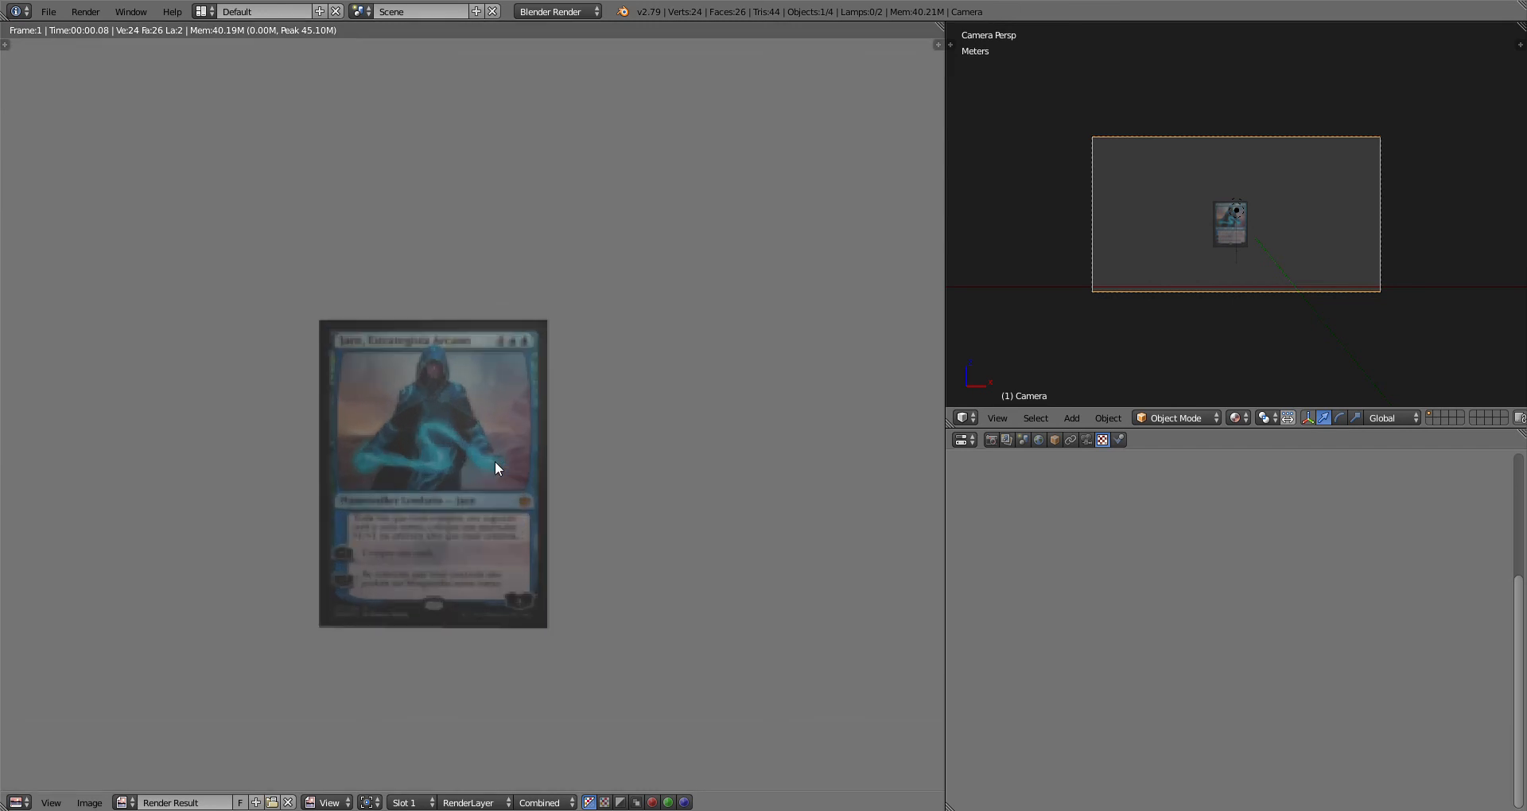
{"action": "key", "text": "Escape"}
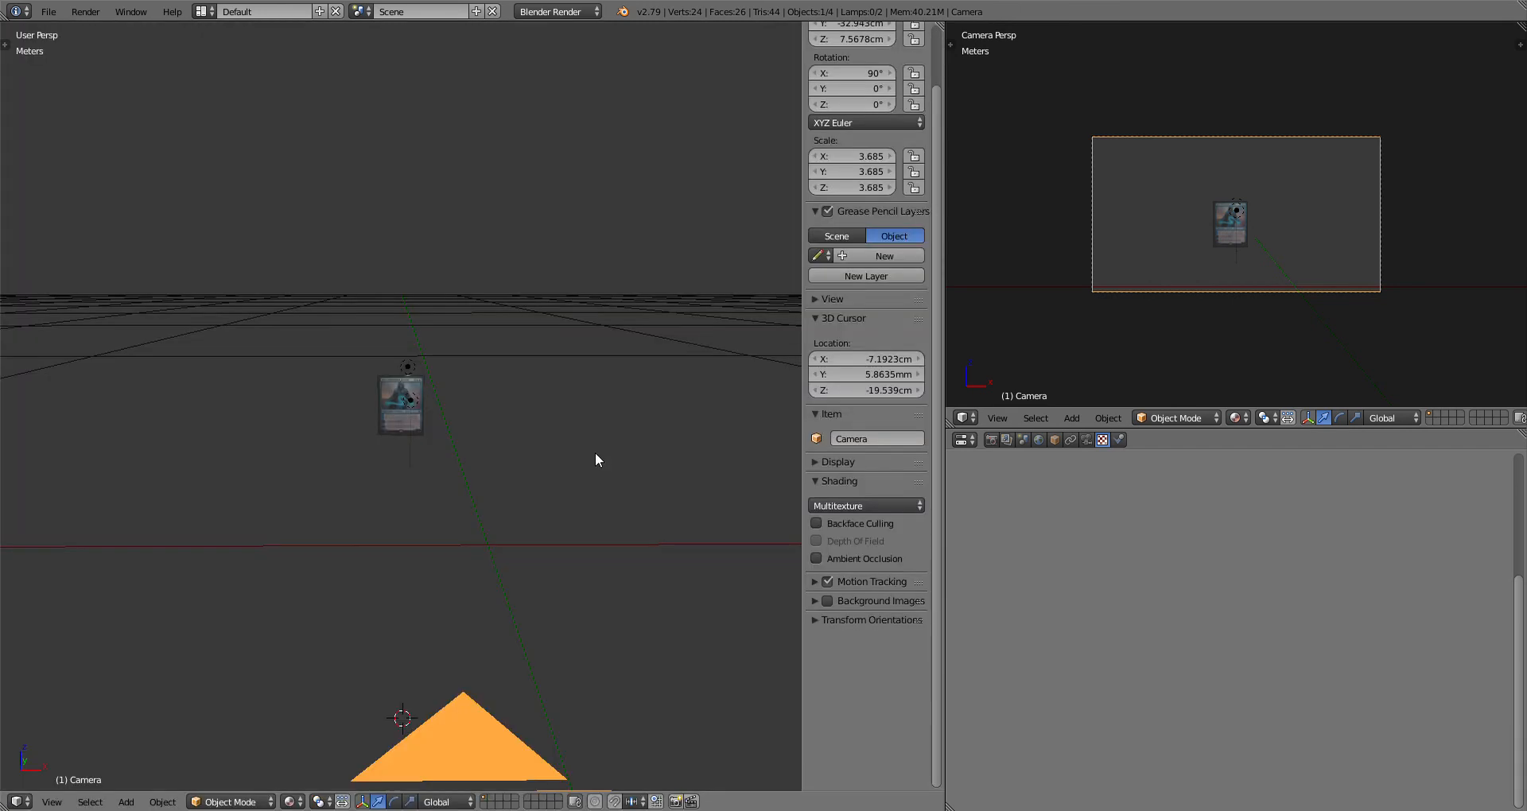
Step: Move the camera along Y to about 1.37 cm and lower it along Z so the whole card fits the frame
{"action": "middle_click_drag", "start_coordinate": [402, 531], "coordinate": [544, 513]}
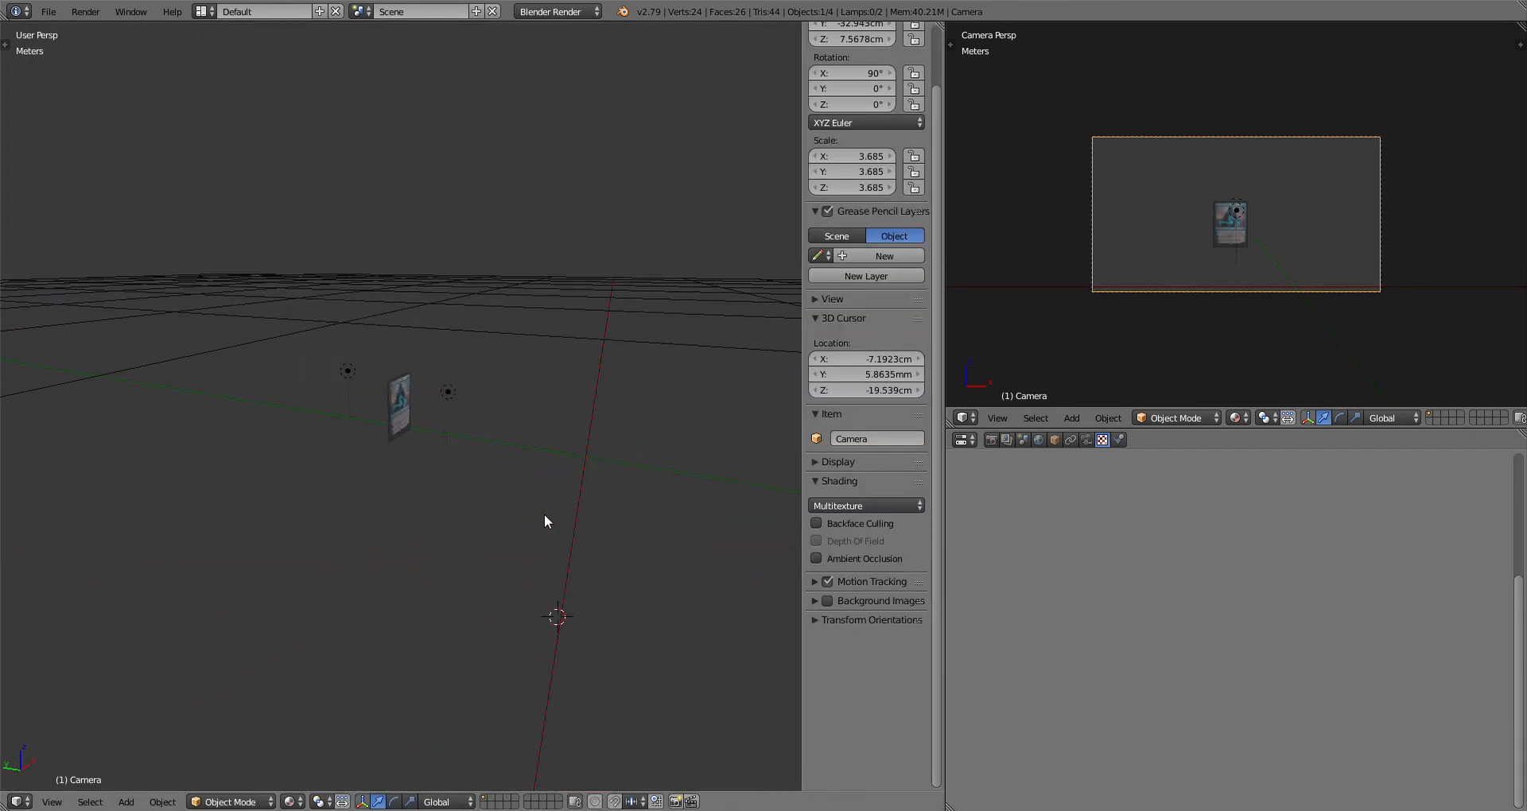
{"action": "scroll", "coordinate": [544, 514], "scroll_direction": "down", "scroll_amount": 4}
{"action": "key", "text": "g"}
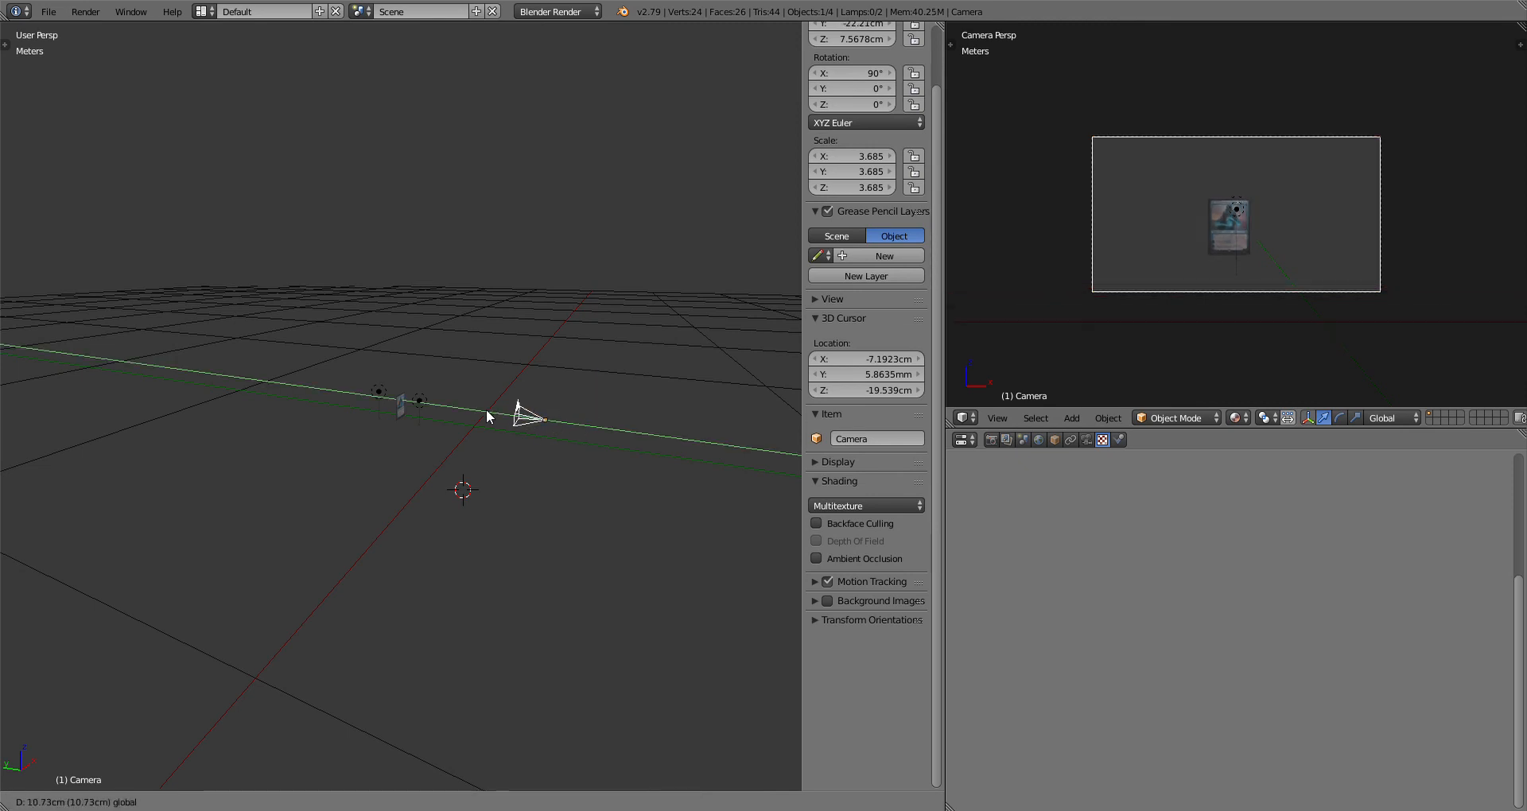
{"action": "left_click", "coordinate": [409, 403]}
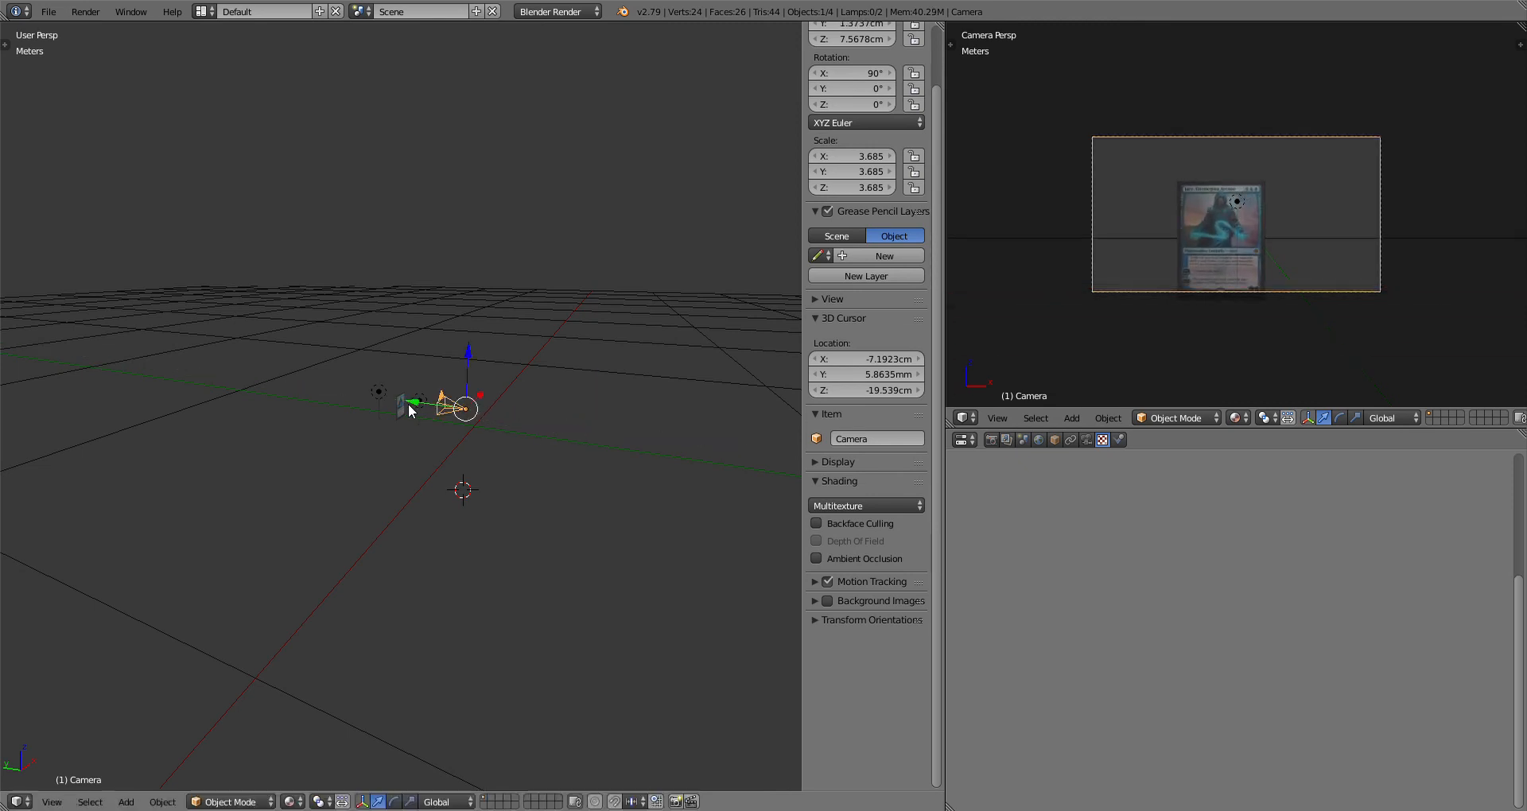
{"action": "left_click_drag", "start_coordinate": [469, 355], "coordinate": [480, 400]}
Step: Move the card along X to the left half of the camera frame, then duplicate it and shift the copy to the right half
{"action": "right_click", "coordinate": [400, 411]}
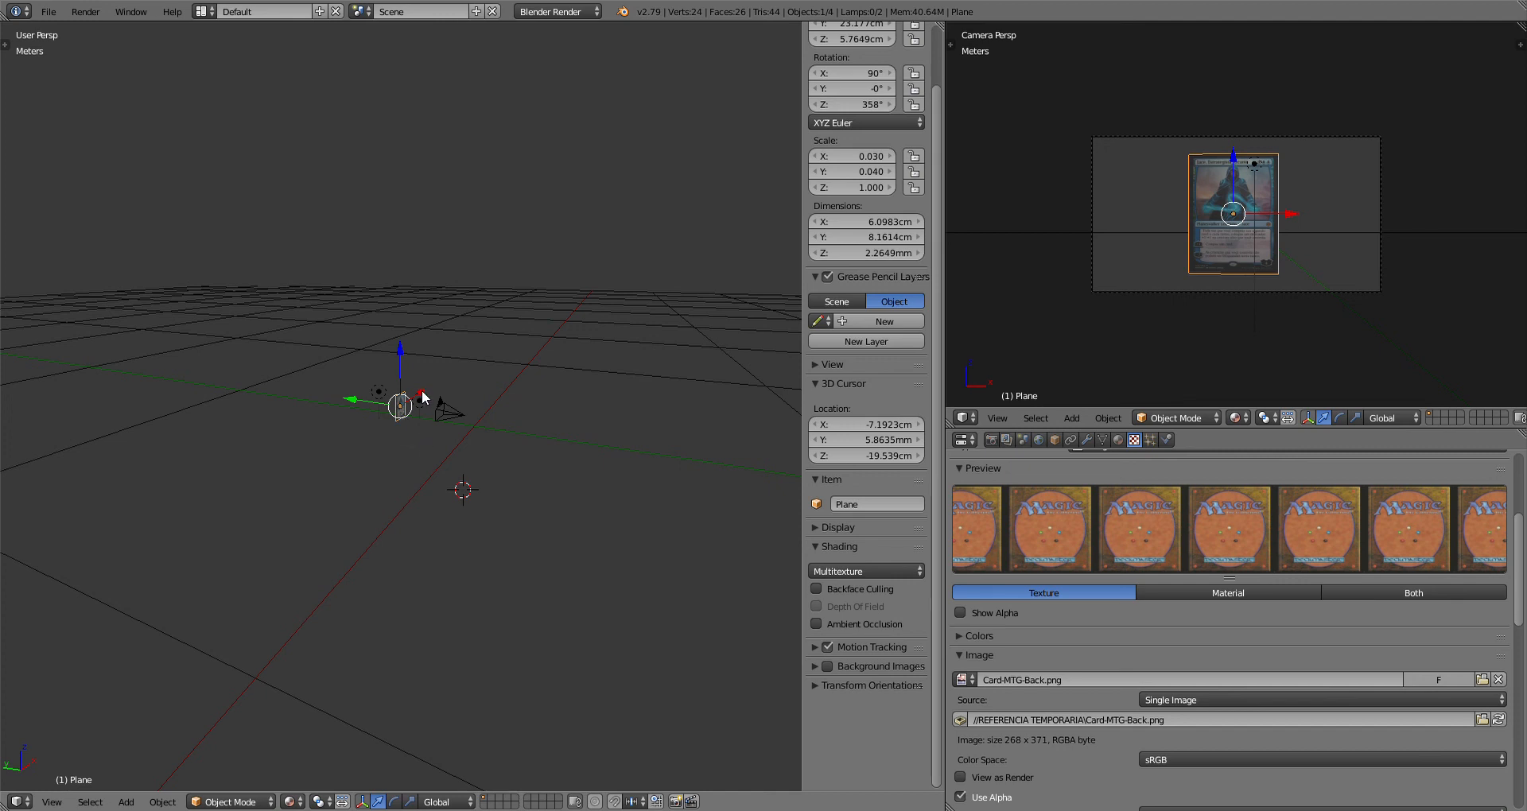
{"action": "left_click_drag", "start_coordinate": [421, 392], "coordinate": [418, 396]}
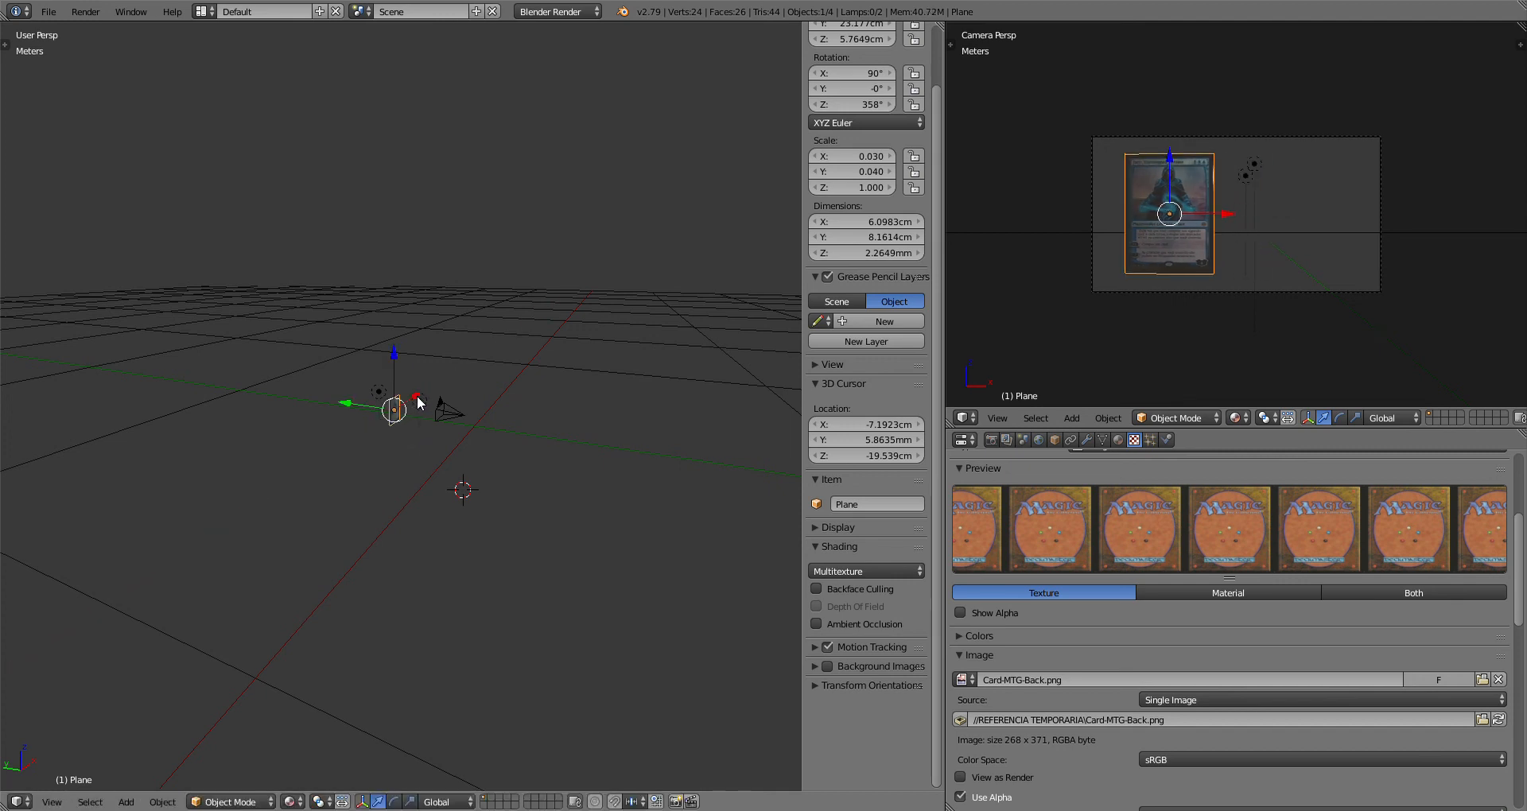
{"action": "key", "text": "shift+d"}
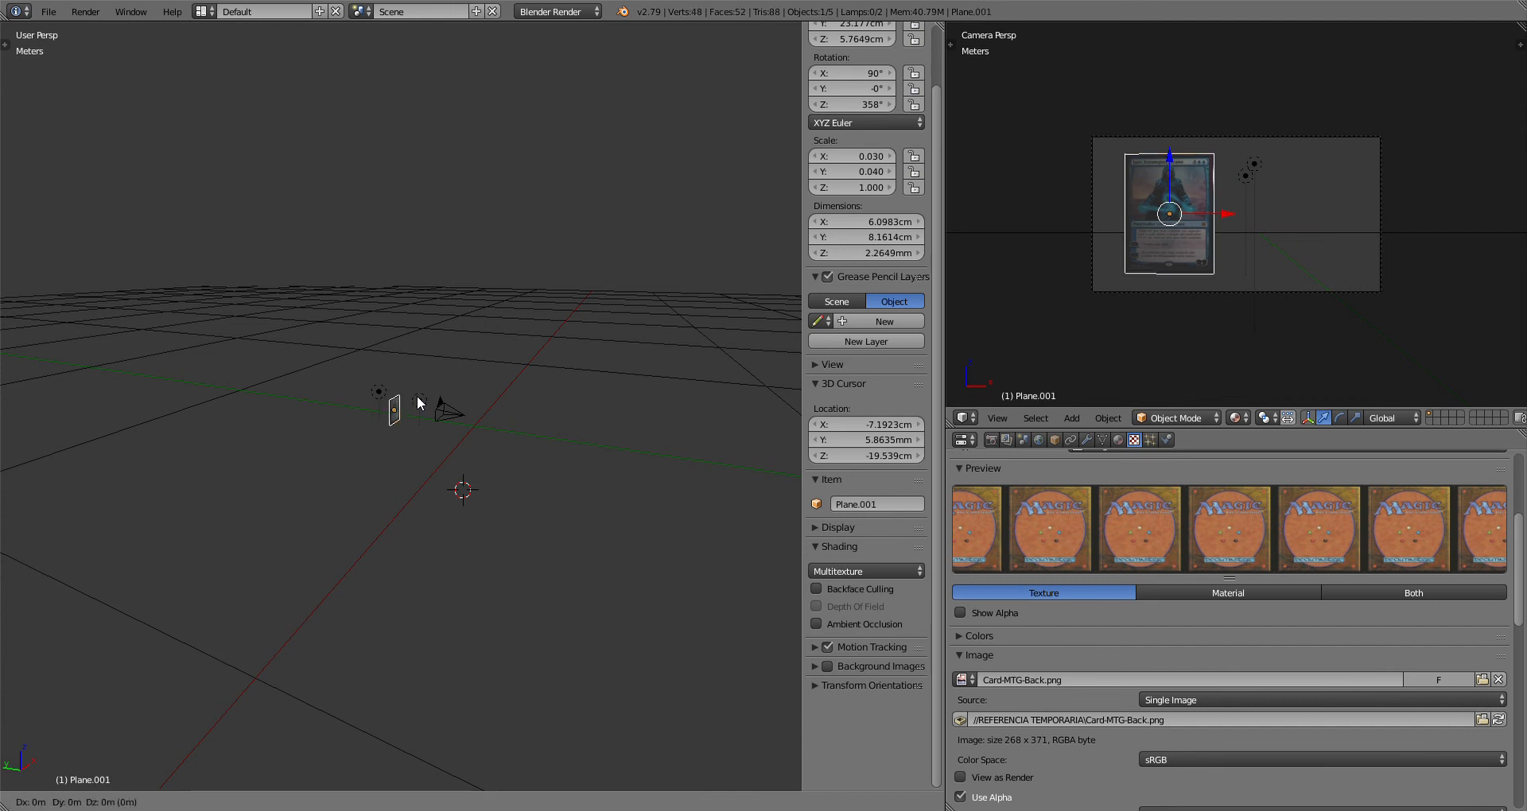
{"action": "left_click", "coordinate": [418, 397]}
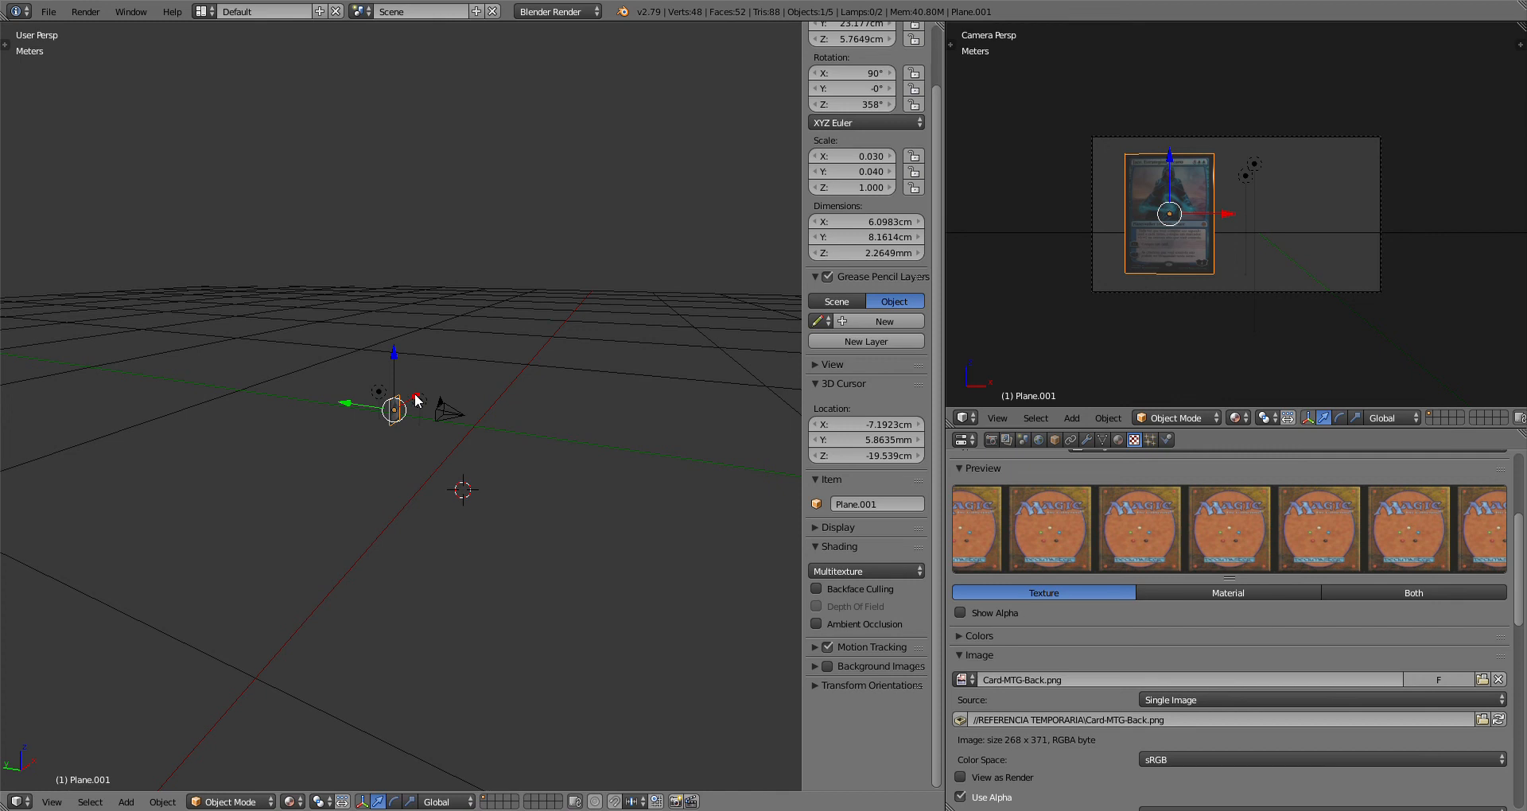
{"action": "left_click_drag", "start_coordinate": [418, 400], "coordinate": [430, 395]}
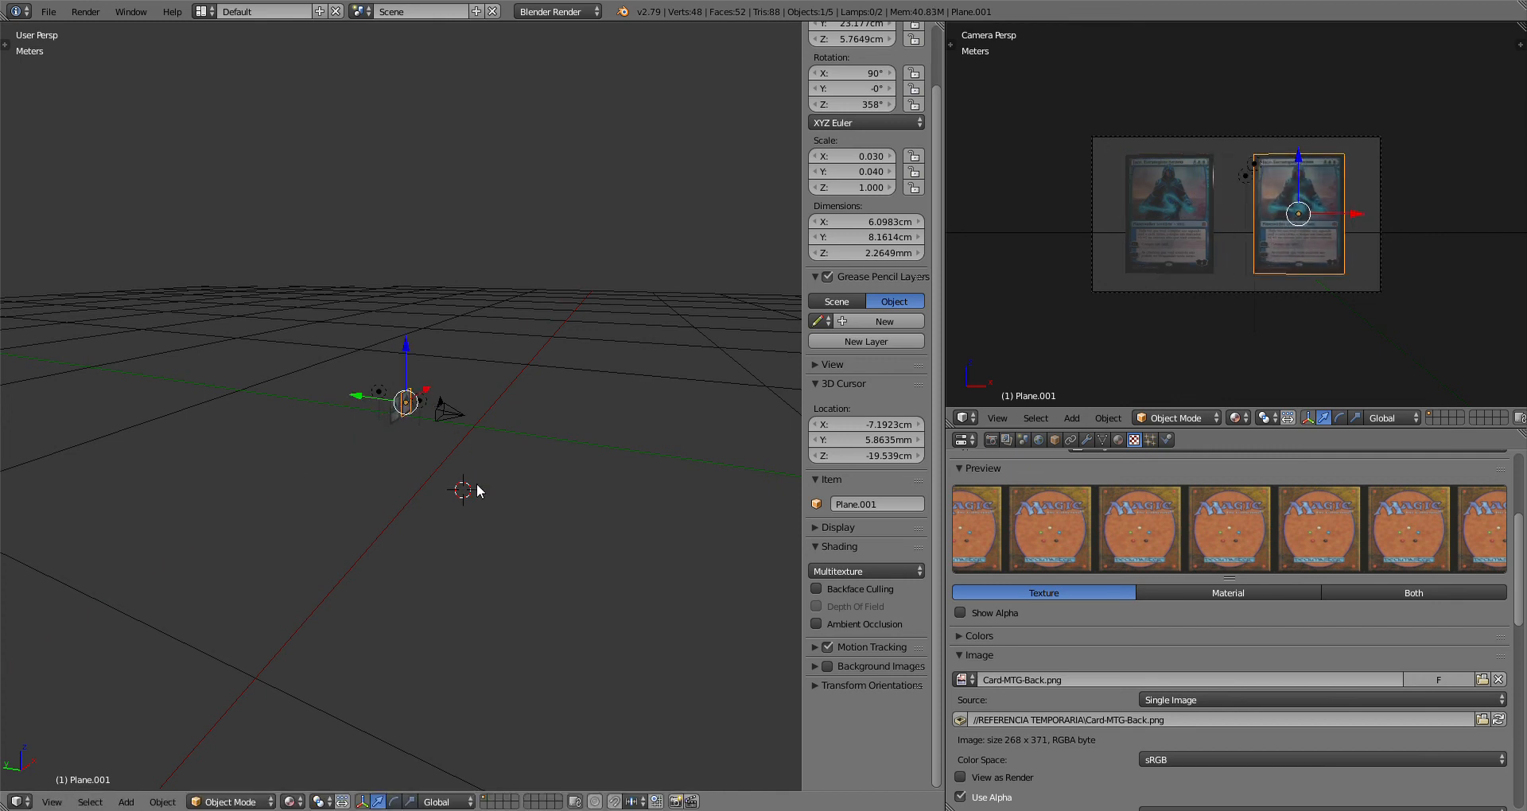
Step: Rotate the card copy around Z to 494° to show its back, and rotate the original card around Z to 391°
{"action": "key", "text": "r"}
{"action": "key", "text": "z"}
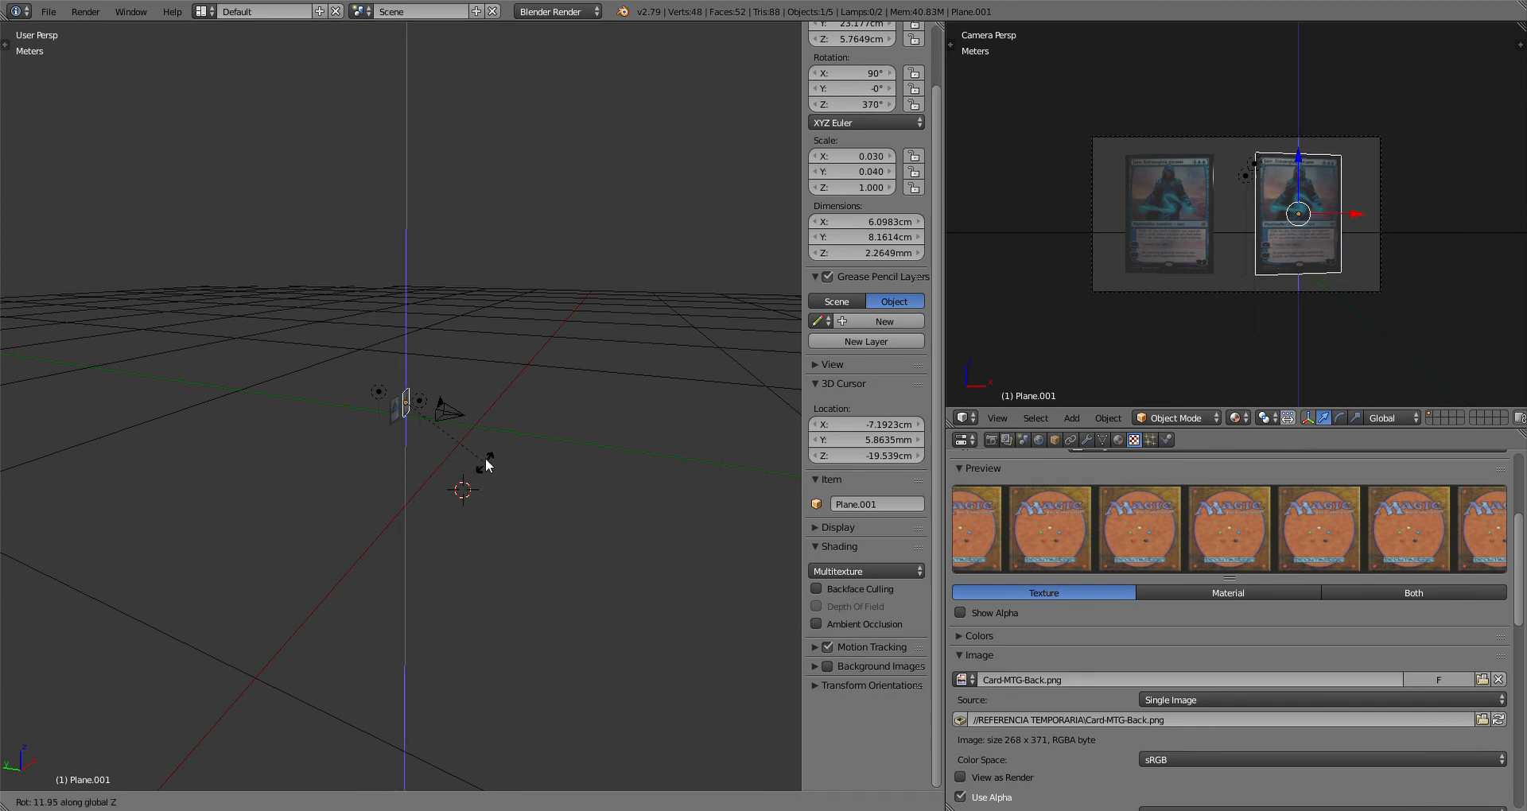
{"action": "left_click", "coordinate": [407, 384]}
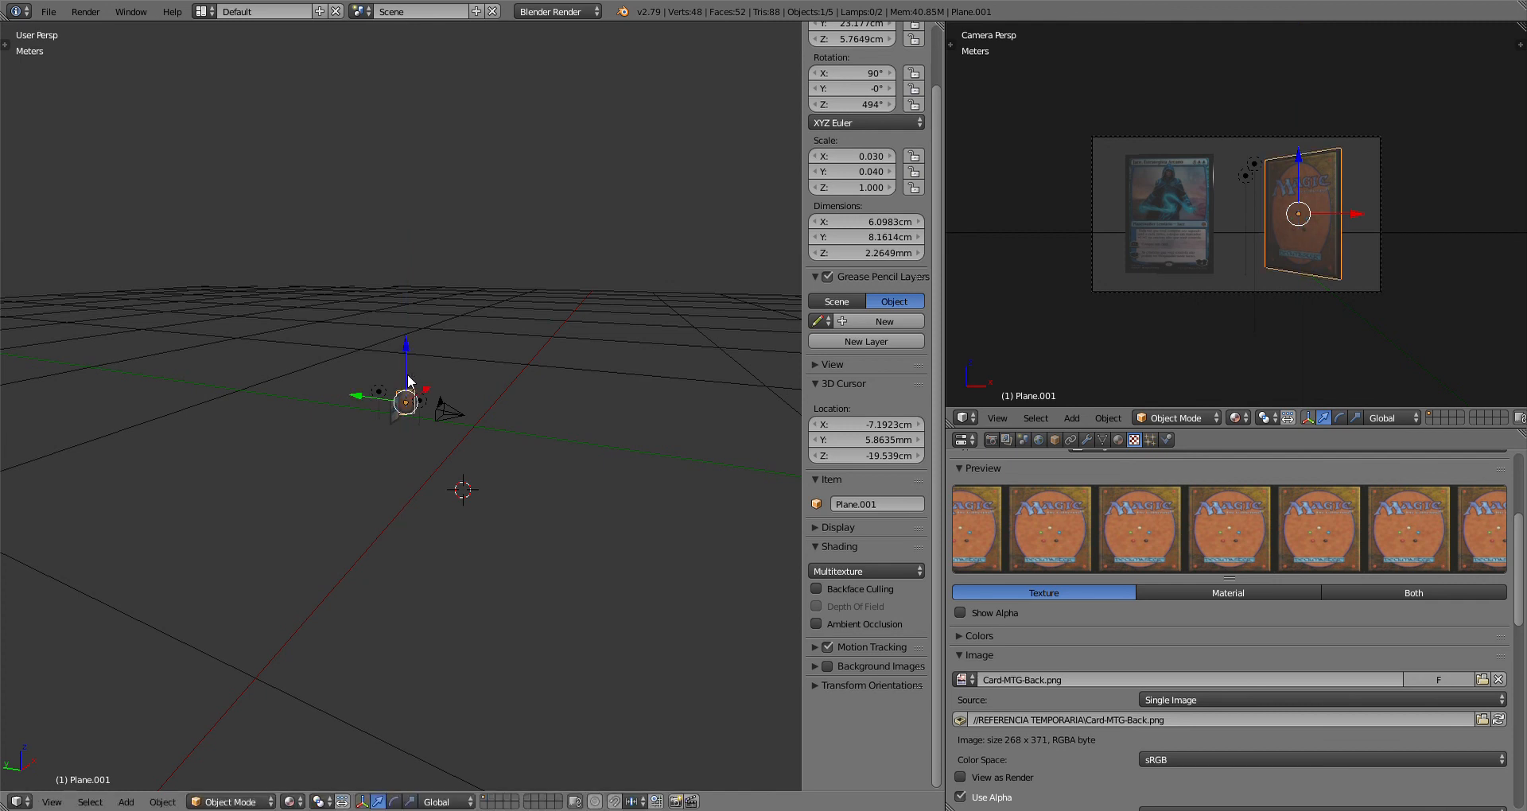
{"action": "right_click", "coordinate": [395, 413]}
{"action": "key", "text": "r"}
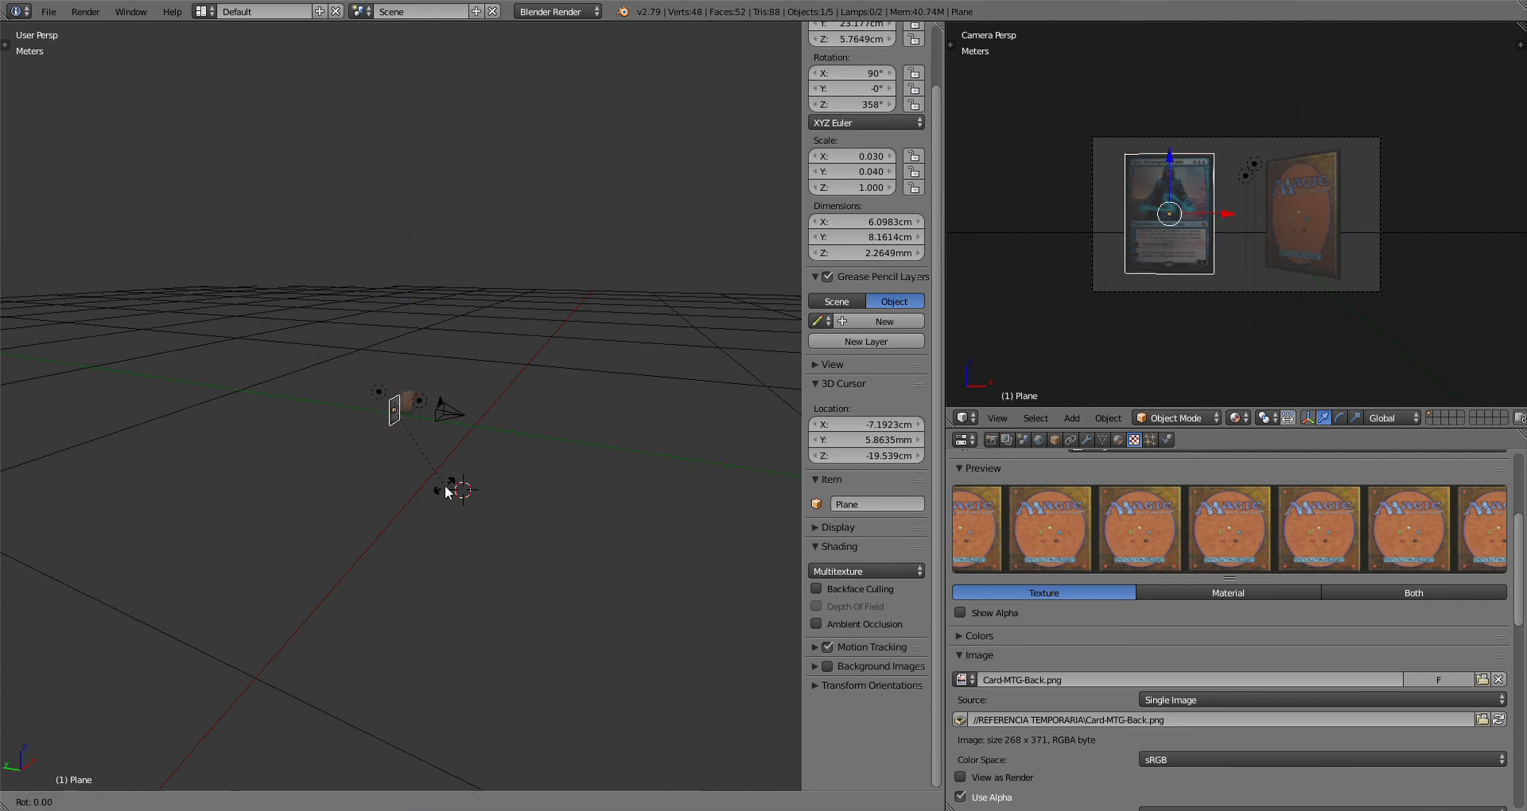
{"action": "key", "text": "z"}
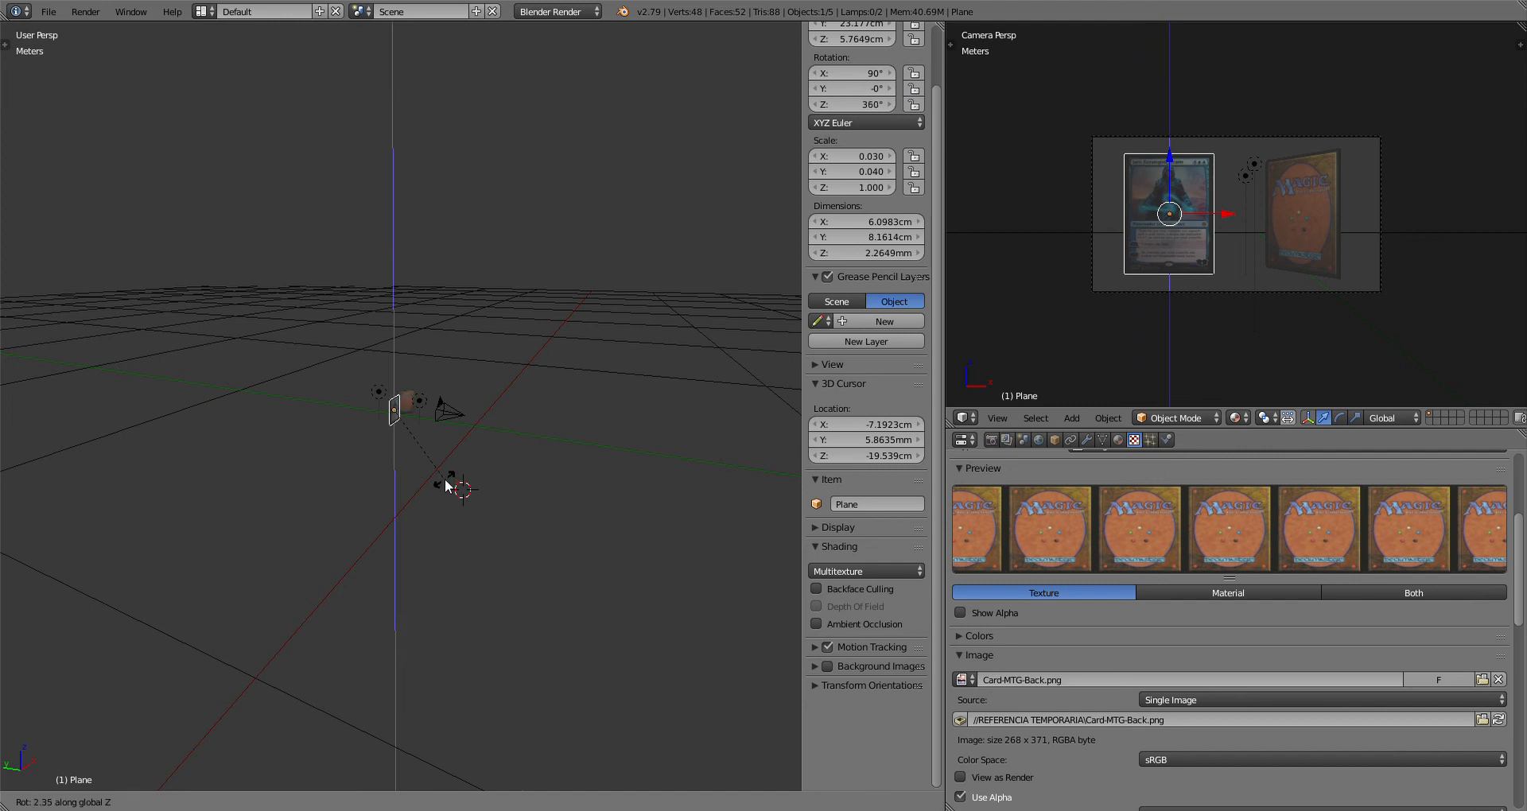
{"action": "left_click", "coordinate": [431, 425]}
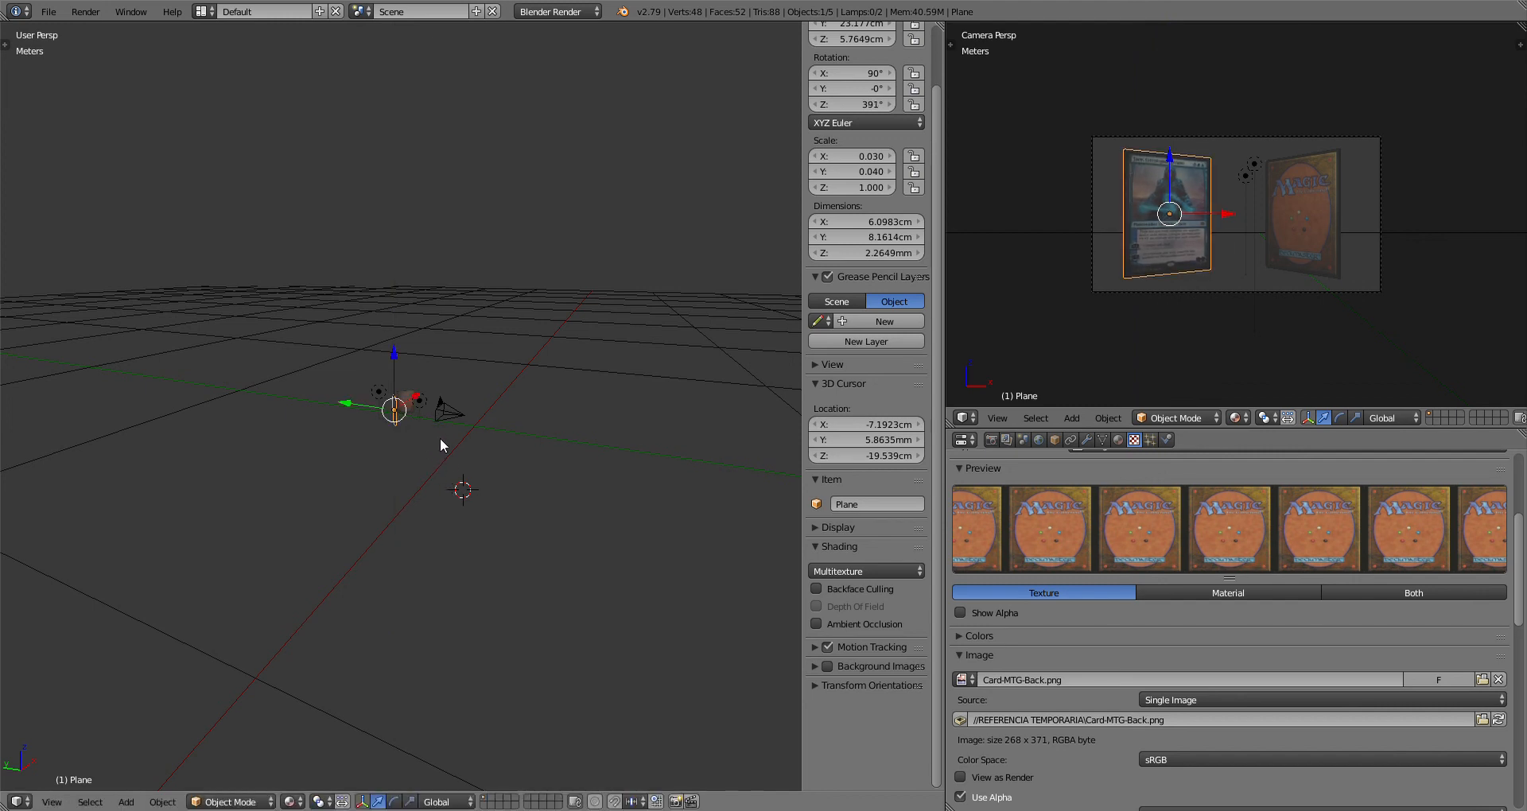
Step: Move the Point lamp in the negative X direction, close to the card showing its front
{"action": "right_click", "coordinate": [418, 401]}
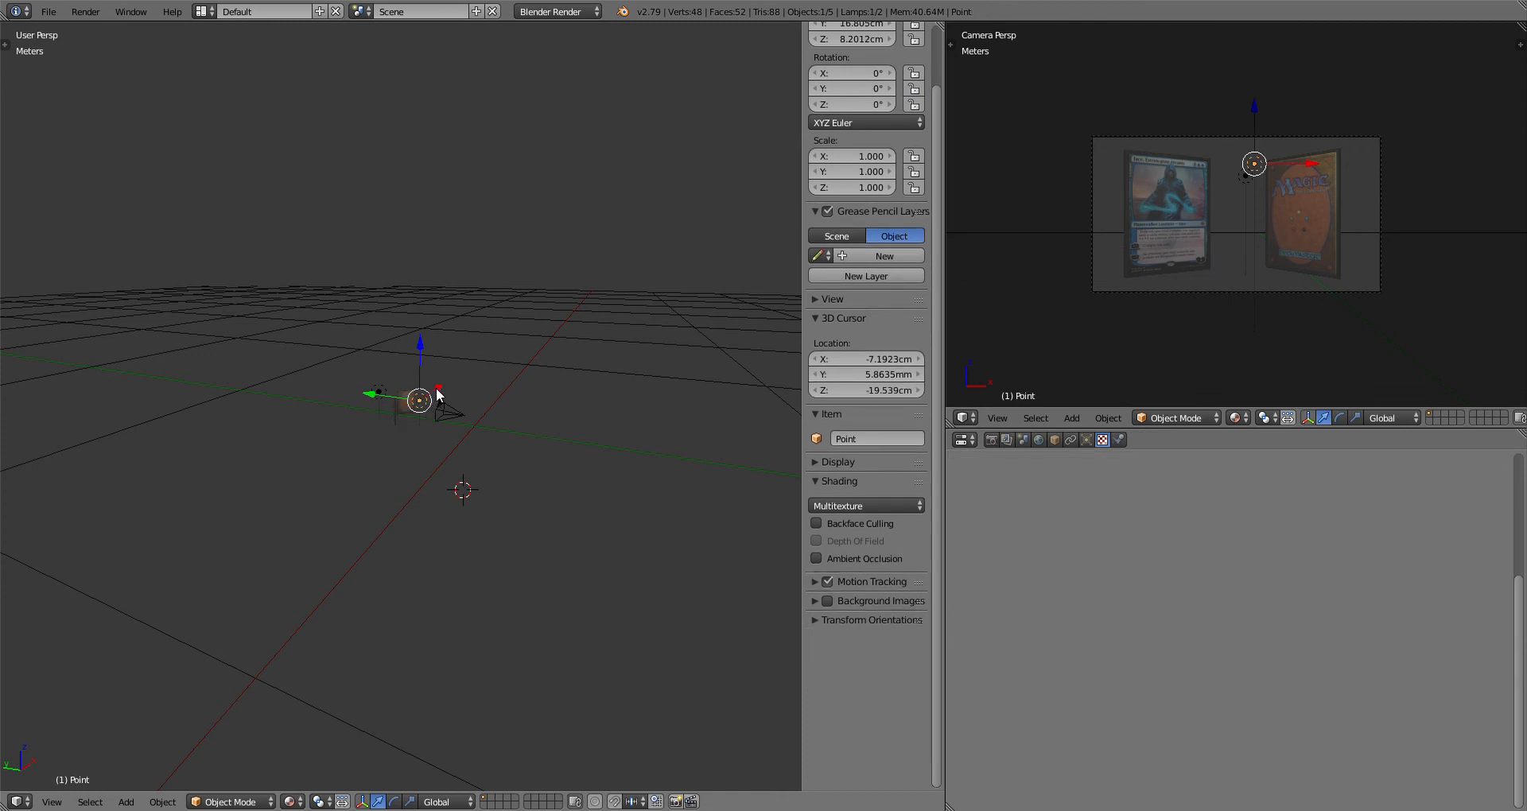
{"action": "key", "text": "g"}
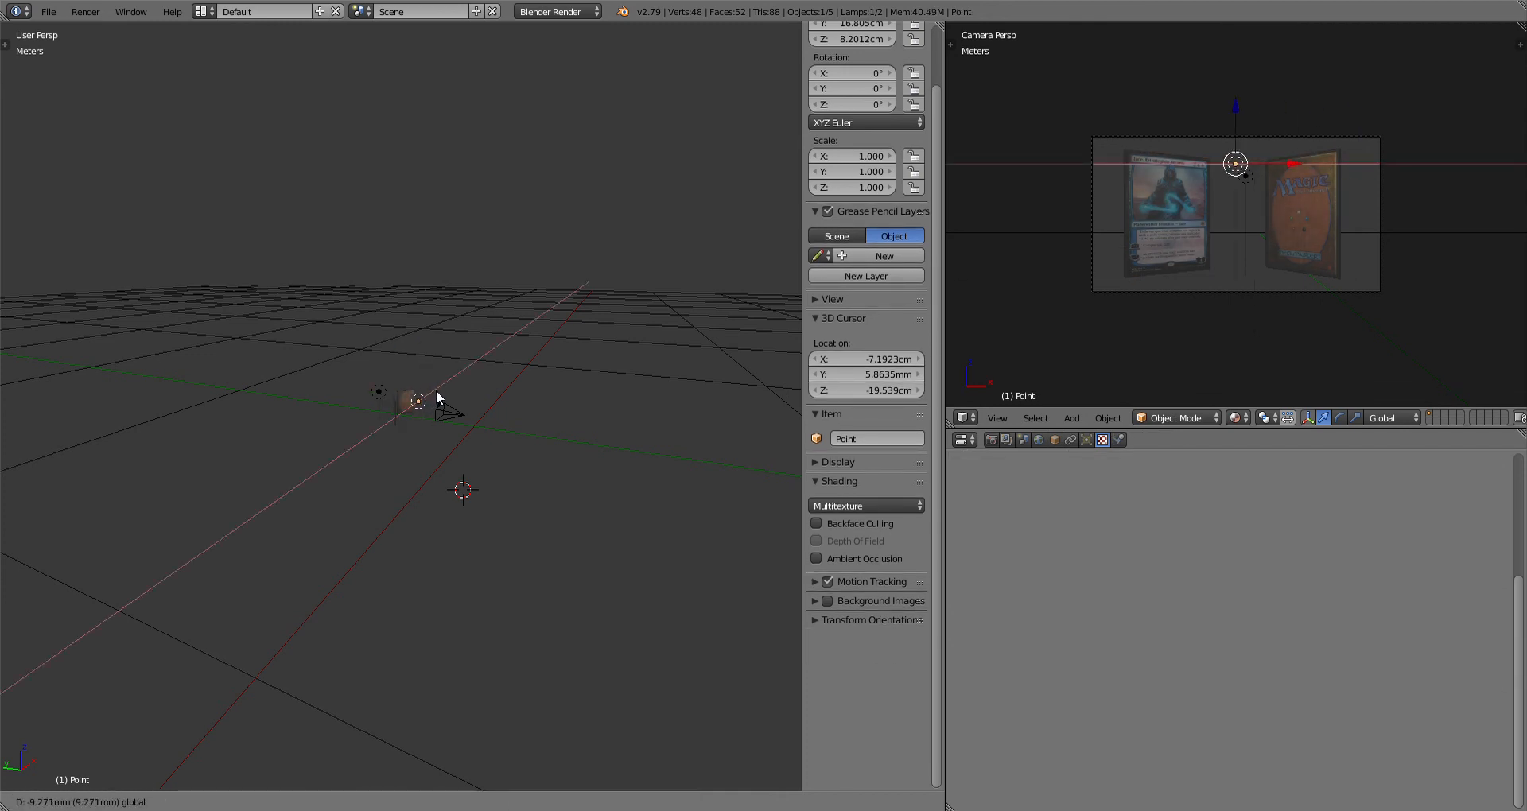
{"action": "left_click", "coordinate": [434, 390]}
Step: Move the Point.001 lamp between the two cards, at about 18.7 cm along Y and 6.44 cm along Z
{"action": "right_click", "coordinate": [385, 391]}
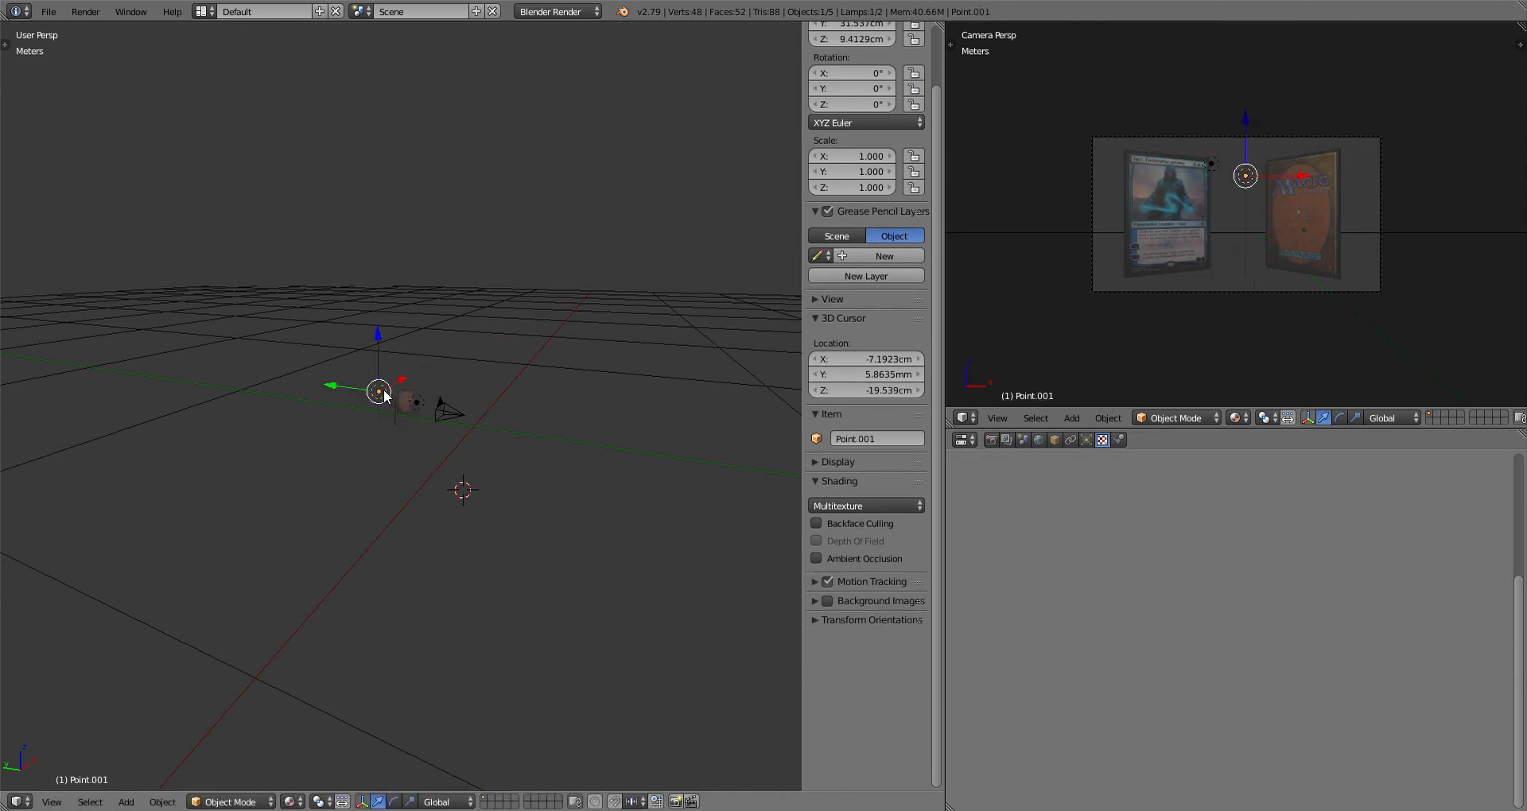
{"action": "left_click_drag", "start_coordinate": [401, 379], "coordinate": [356, 388]}
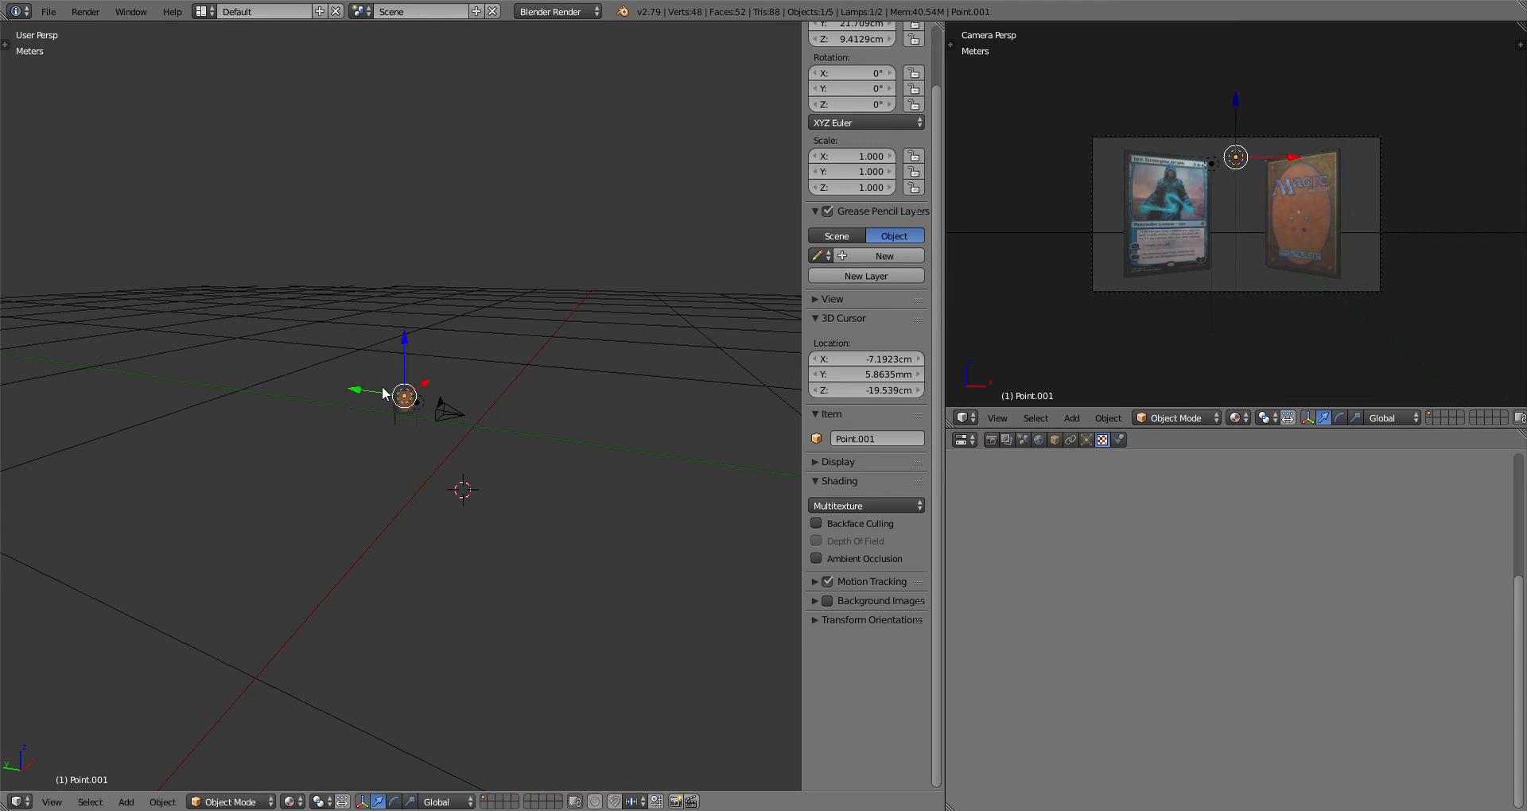
{"action": "left_click_drag", "start_coordinate": [401, 342], "coordinate": [401, 351]}
{"action": "mouse_move", "coordinate": [362, 397]}
{"action": "left_mouse_down"}
{"action": "mouse_move", "coordinate": [378, 395]}
{"action": "mouse_move", "coordinate": [363, 397]}
{"action": "left_mouse_up"}
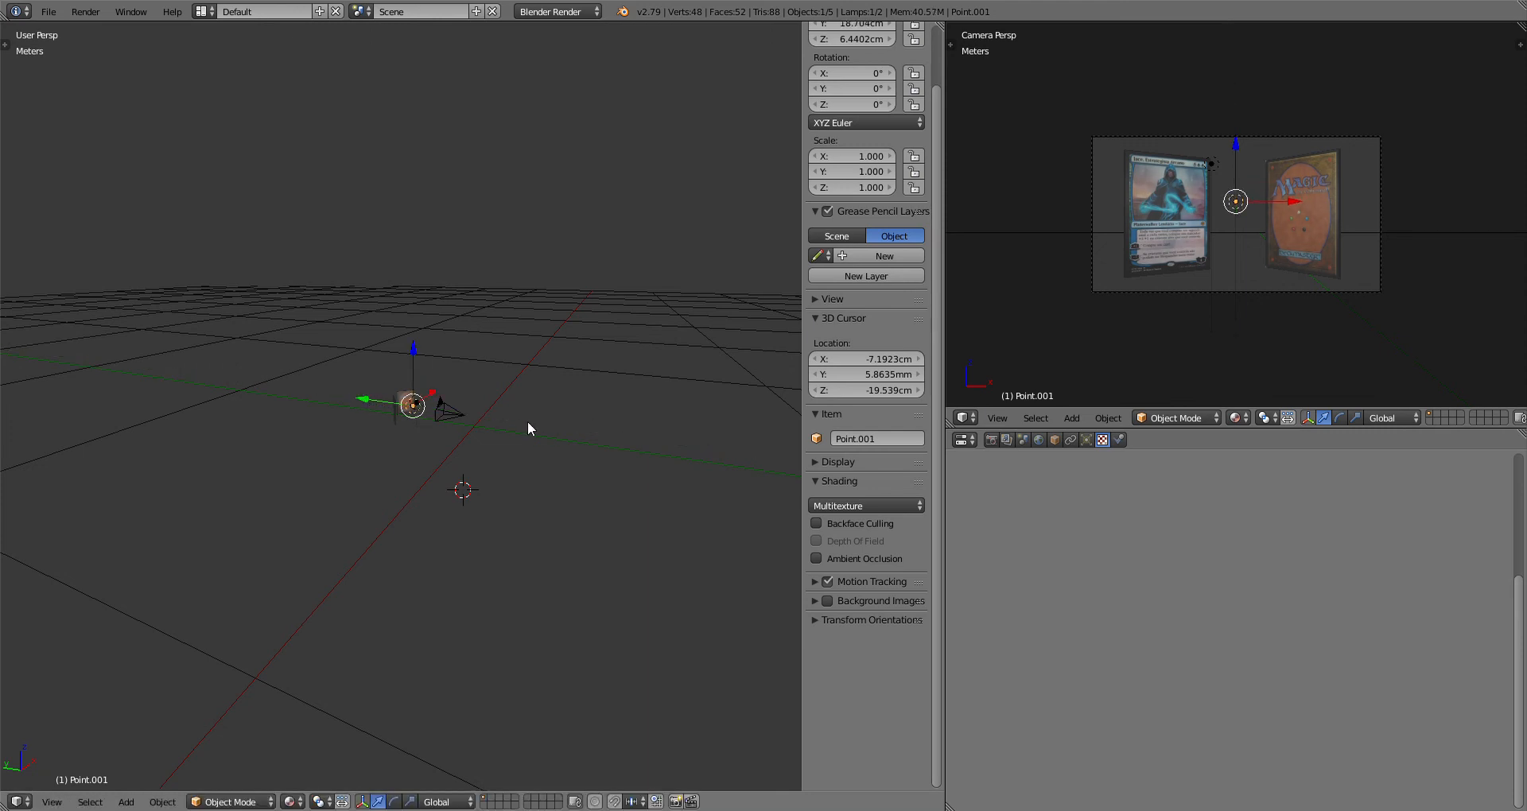
Step: Render the scene and examine the front and back of the two cards in the full frame
{"action": "key", "text": "F12"}
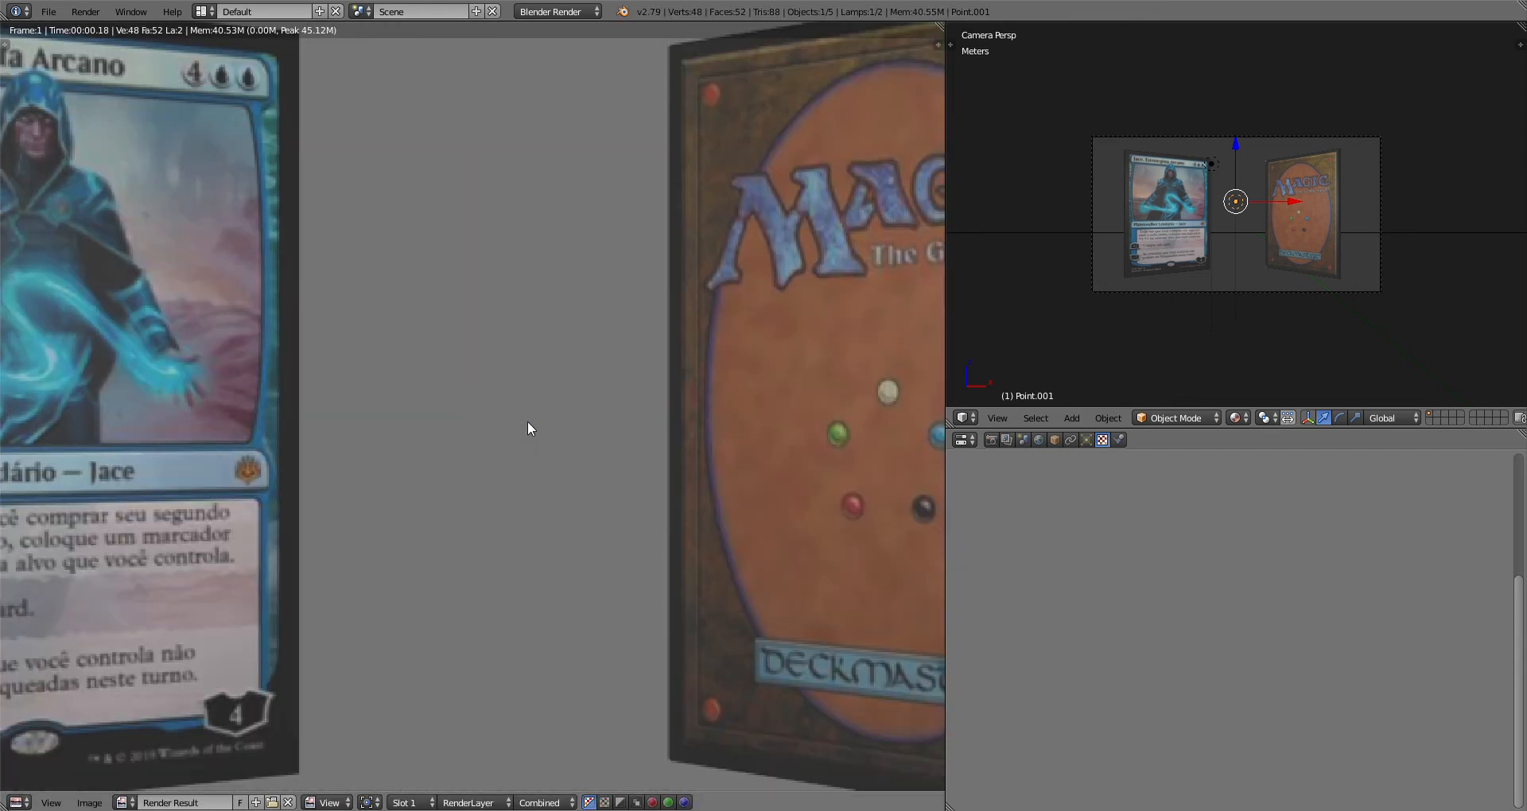
{"action": "scroll", "coordinate": [299, 427], "scroll_direction": "down", "scroll_amount": 3}
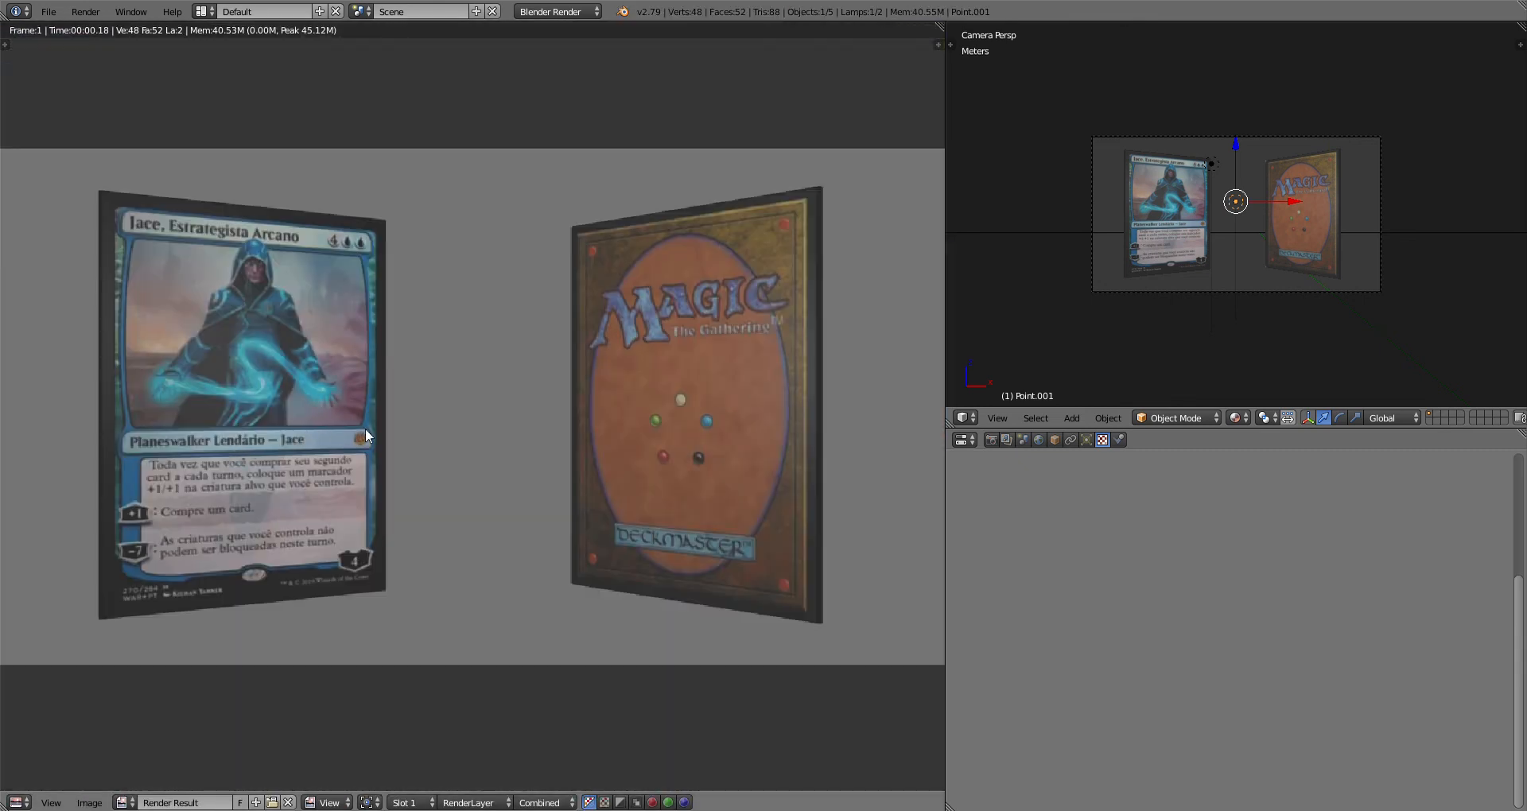
{"action": "scroll", "coordinate": [365, 428], "scroll_direction": "down", "scroll_amount": 1}
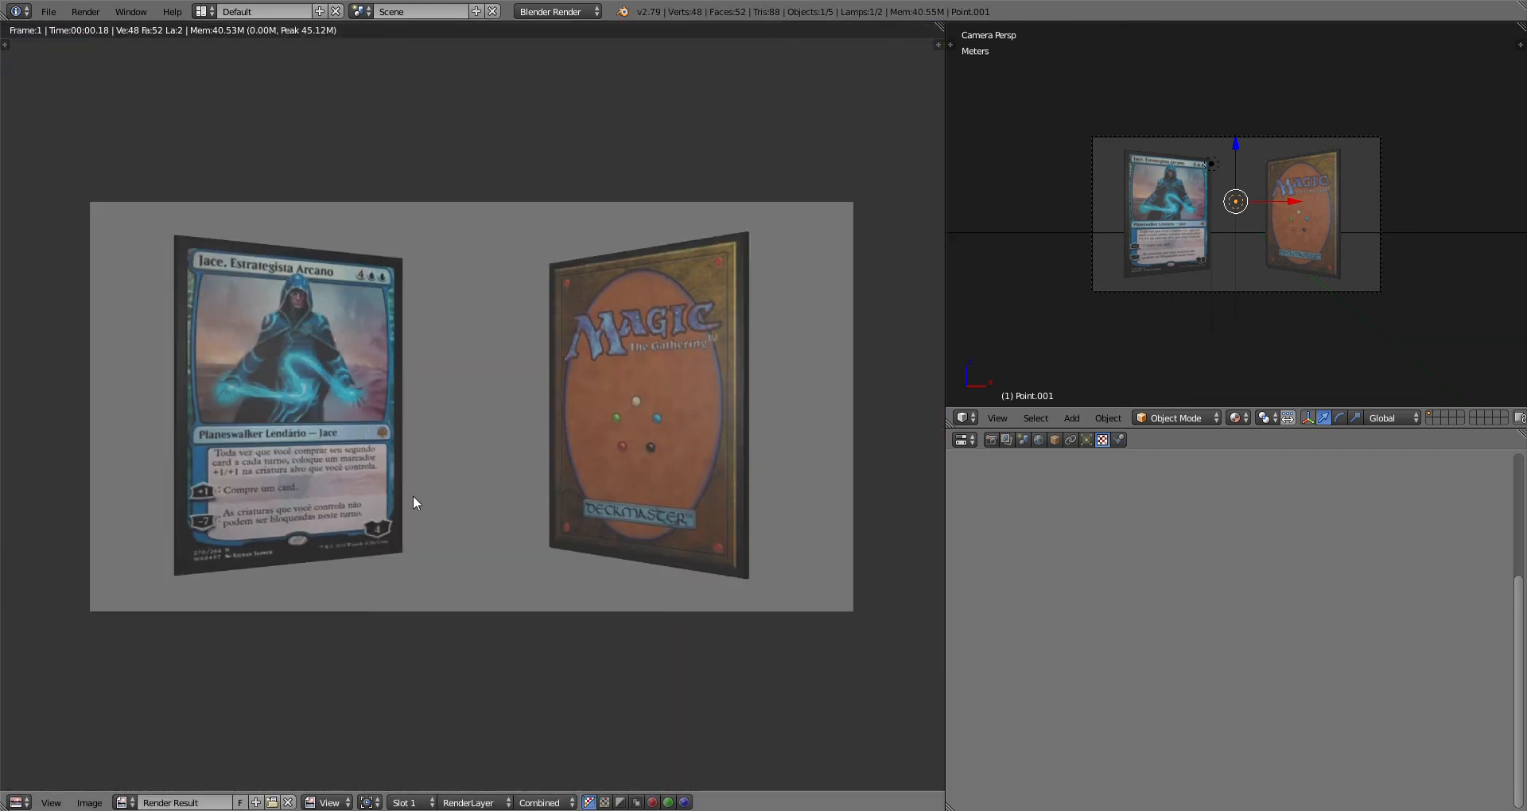